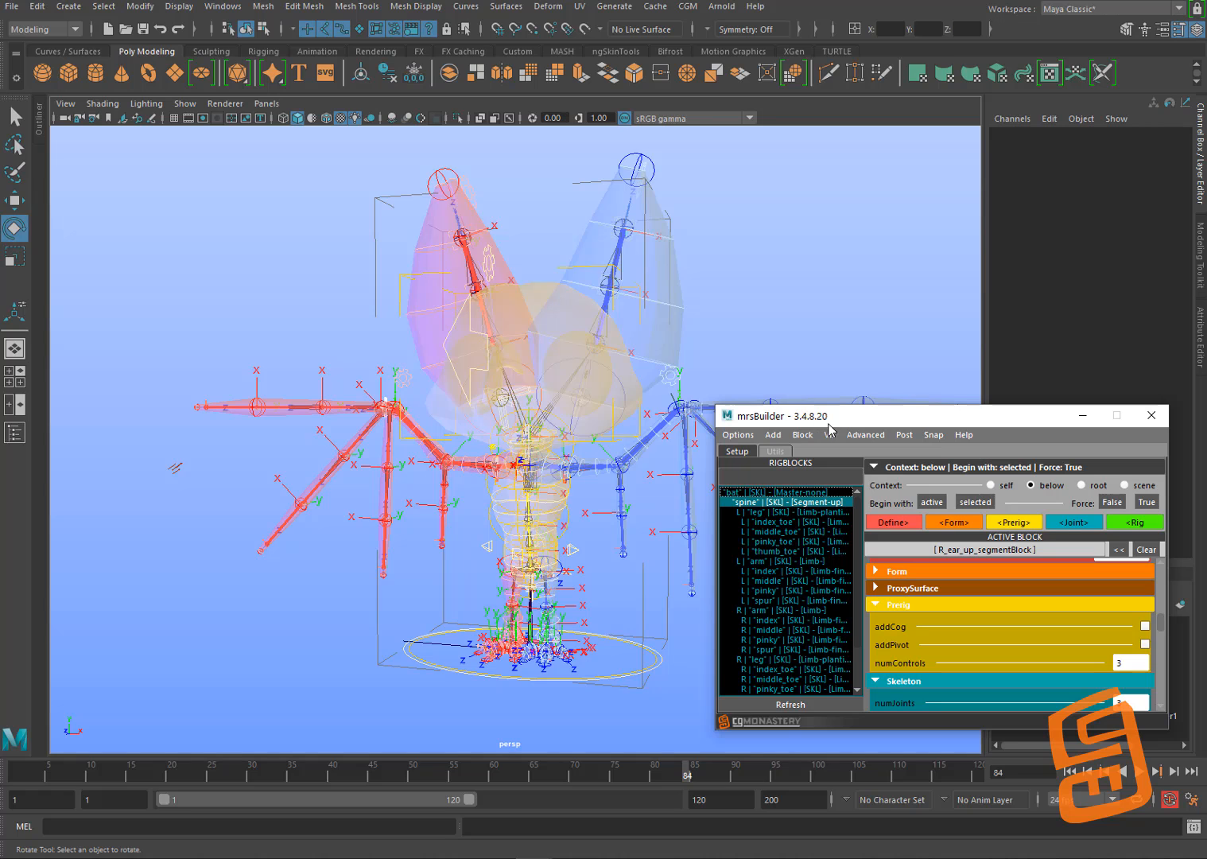
Step: Detach the CGM tools menu as a floating window above the bat rig viewport
{"action": "mouse_move", "coordinate": [668, 304]}
{"action": "left_mouse_down", "text": "alt"}
{"action": "mouse_move", "coordinate": [655, 342]}
{"action": "mouse_move", "coordinate": [644, 326]}
{"action": "mouse_move", "coordinate": [644, 339]}
{"action": "mouse_move", "coordinate": [664, 328]}
{"action": "mouse_move", "coordinate": [637, 337]}
{"action": "mouse_move", "coordinate": [658, 329]}
{"action": "left_mouse_up", "text": "alt"}
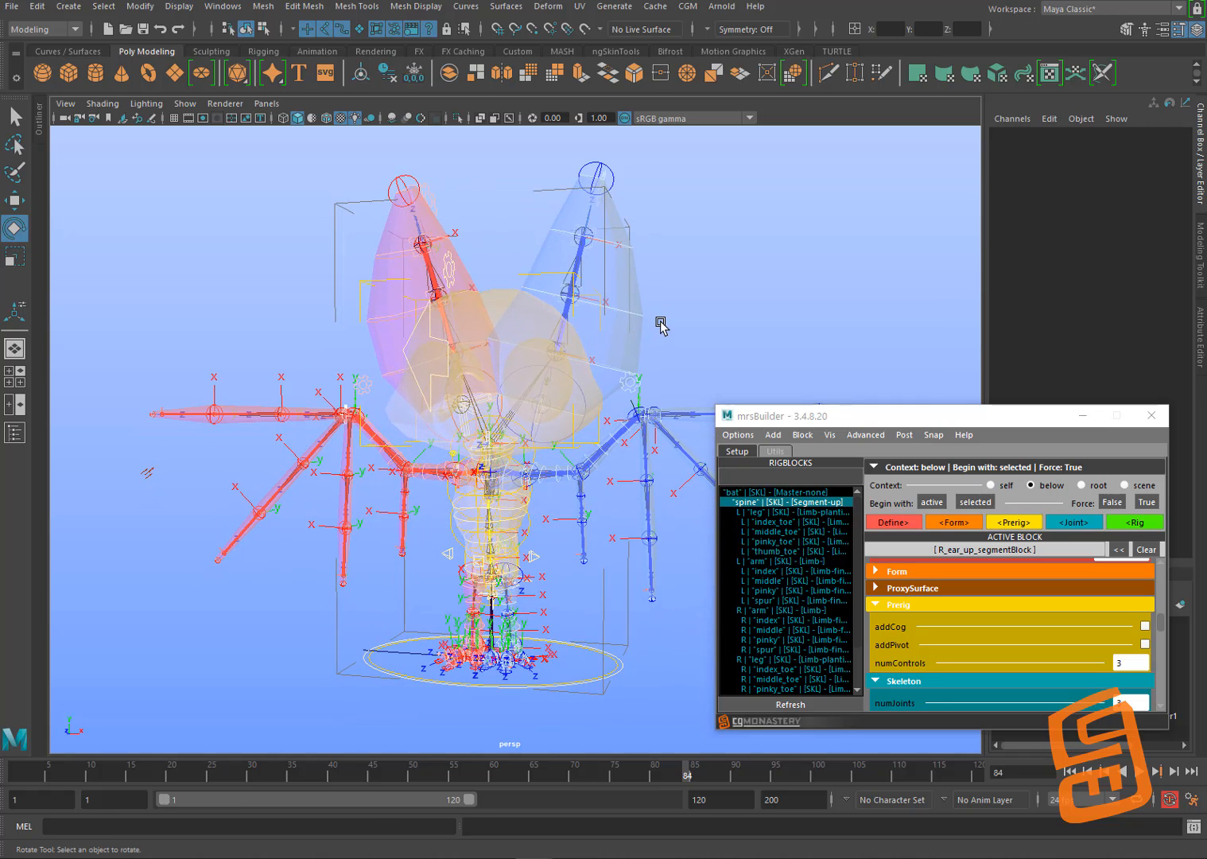
{"action": "left_click", "coordinate": [688, 7]}
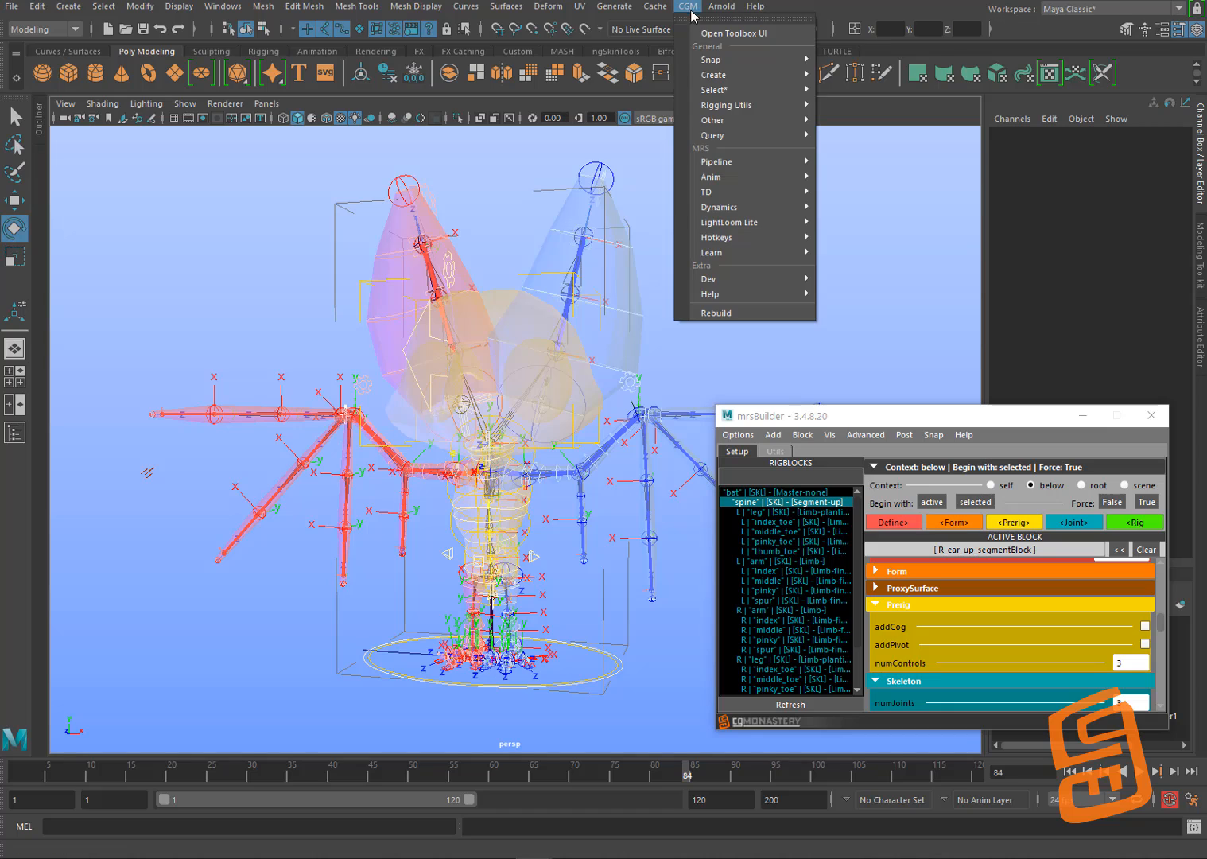
{"action": "left_click", "coordinate": [699, 18]}
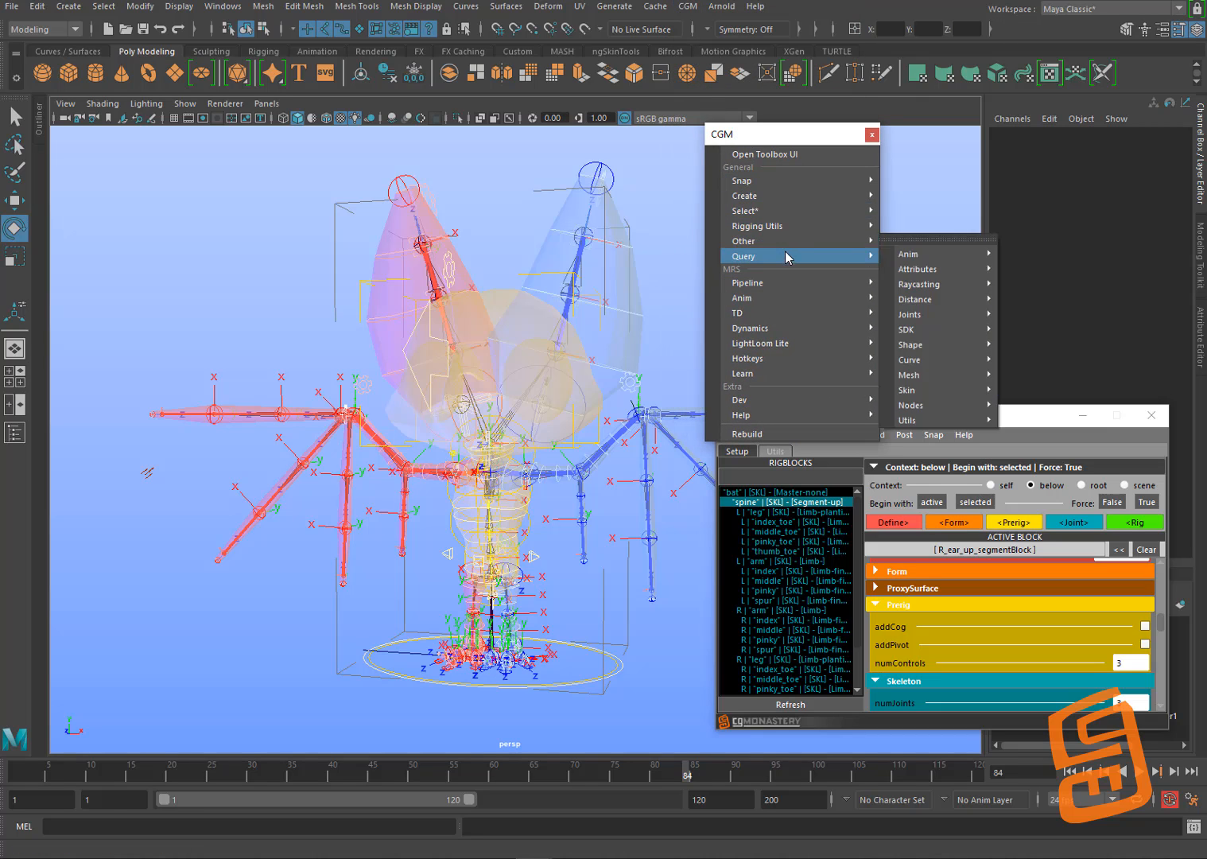
Step: Detach the CGM Snap submenu as its own floating window, move it aside and close it again
{"action": "mouse_move", "coordinate": [763, 180]}
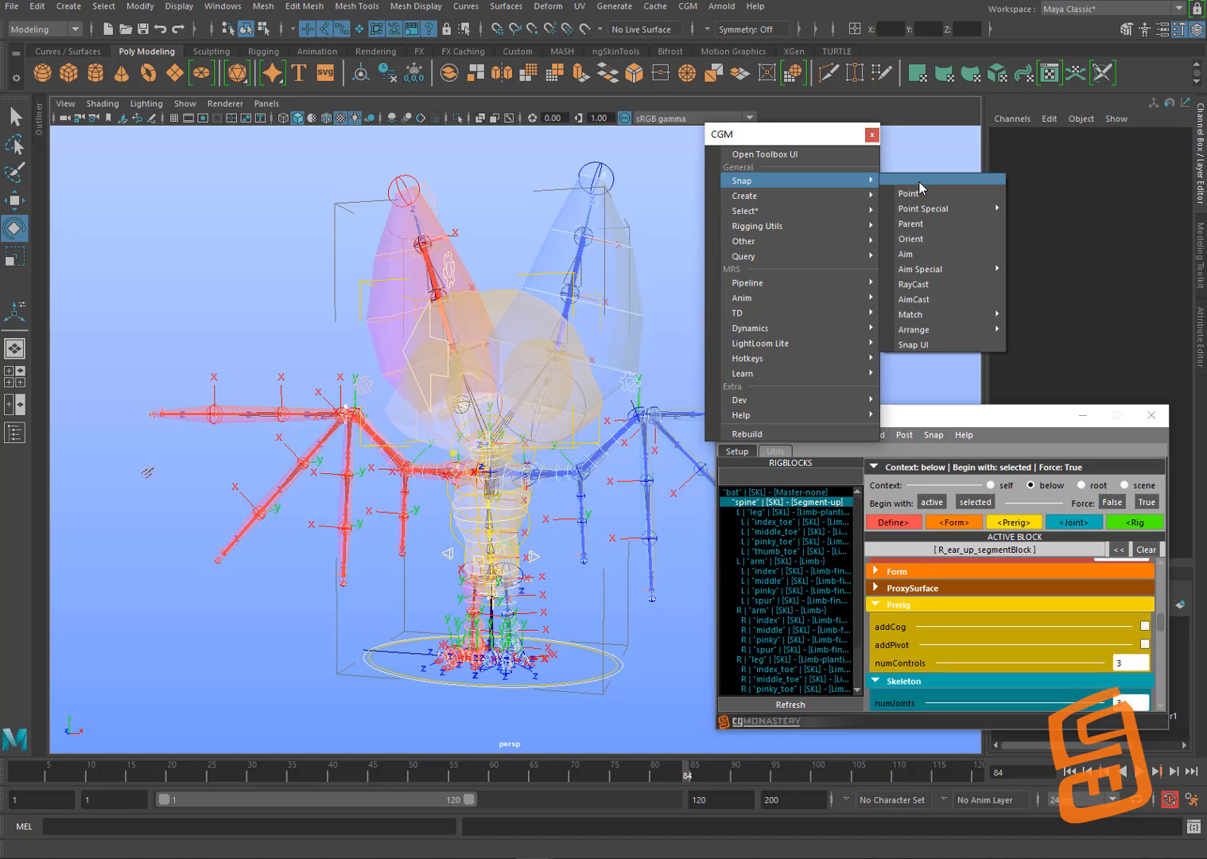
{"action": "left_click", "coordinate": [938, 188]}
{"action": "left_click_drag", "start_coordinate": [945, 187], "coordinate": [184, 581]}
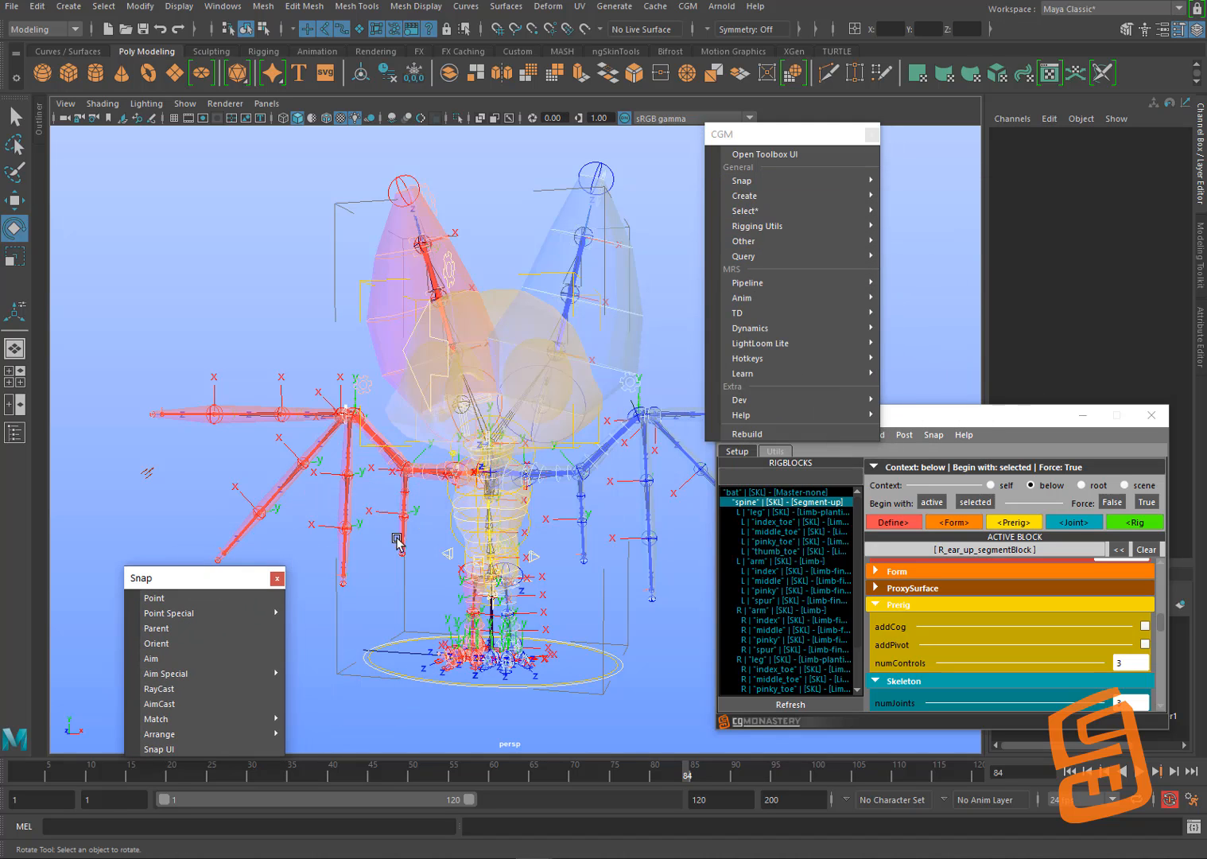
{"action": "left_click", "coordinate": [276, 579]}
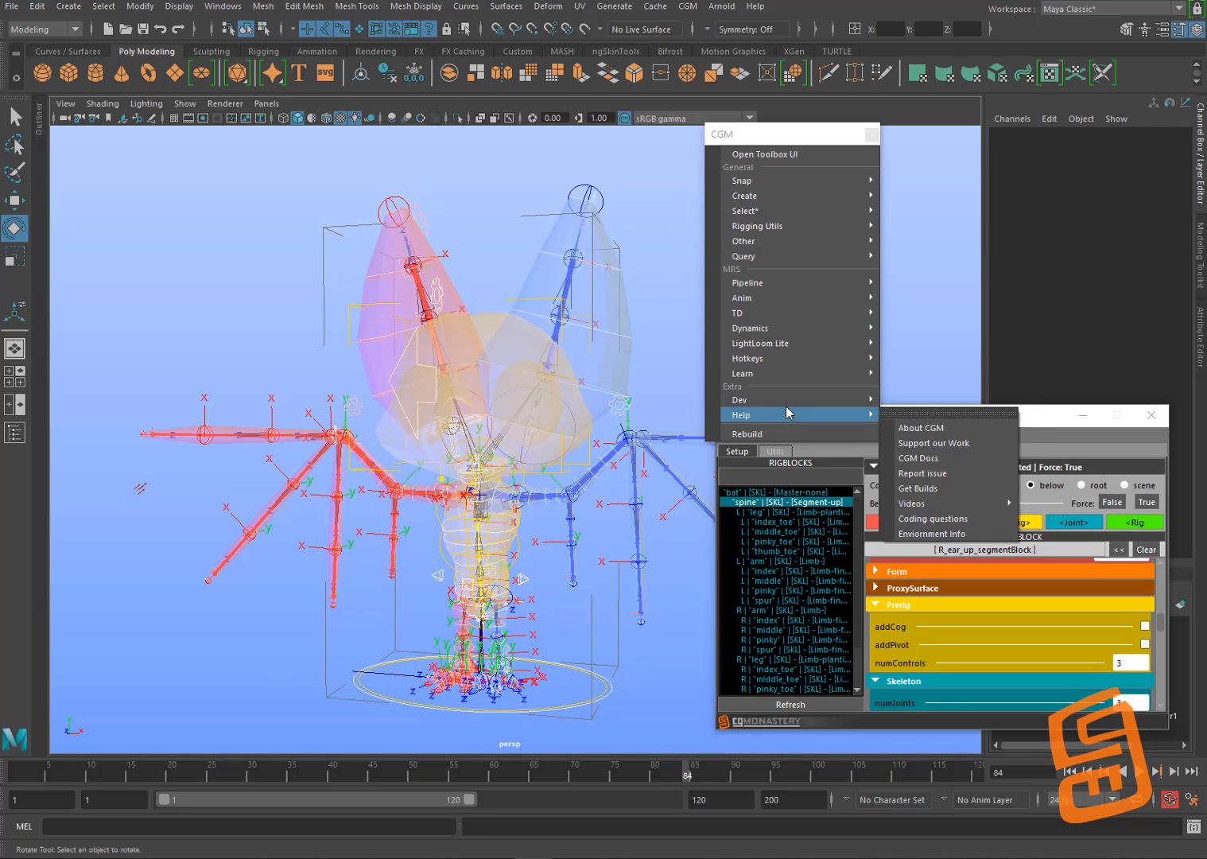
Step: Set the viewport background gradient to the dark preset from the CGM developer options
{"action": "mouse_move", "coordinate": [843, 400]}
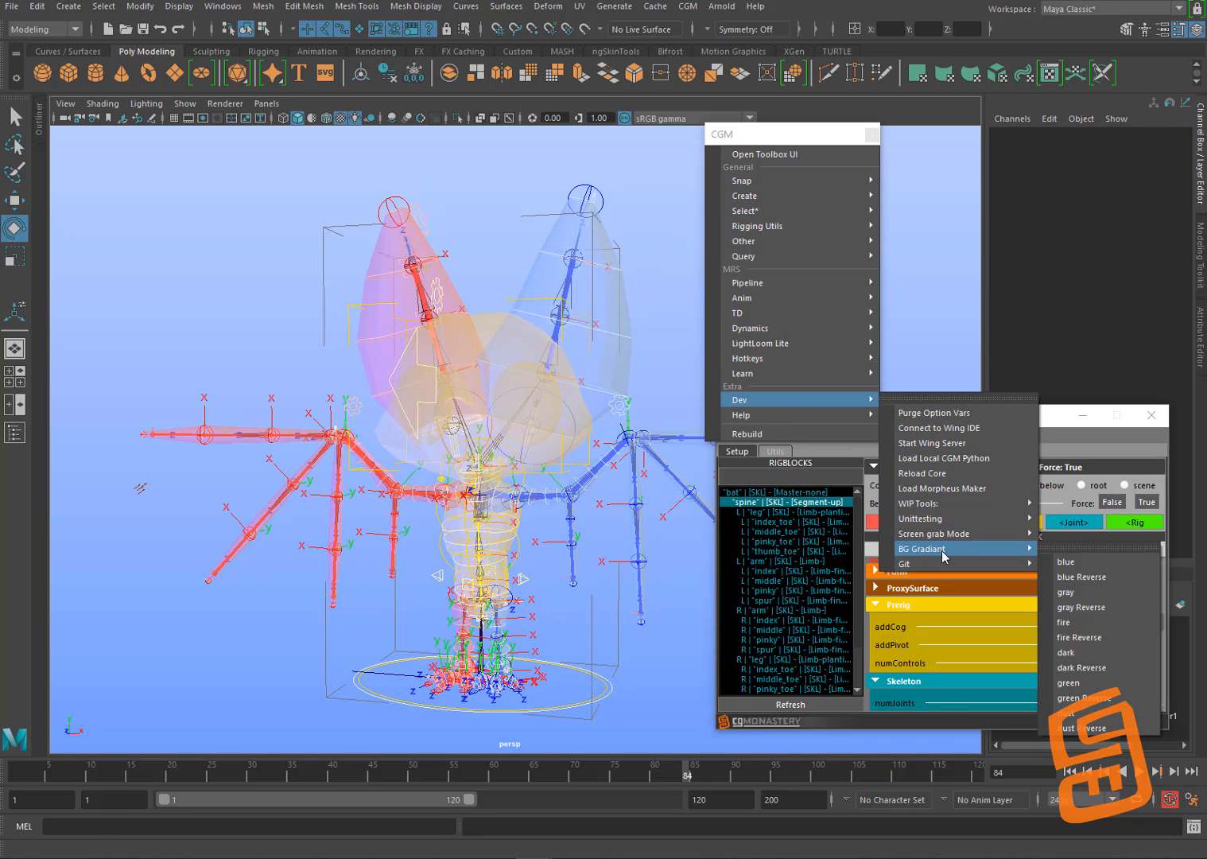
{"action": "middle_click_drag", "start_coordinate": [537, 386], "coordinate": [520, 388], "text": "alt"}
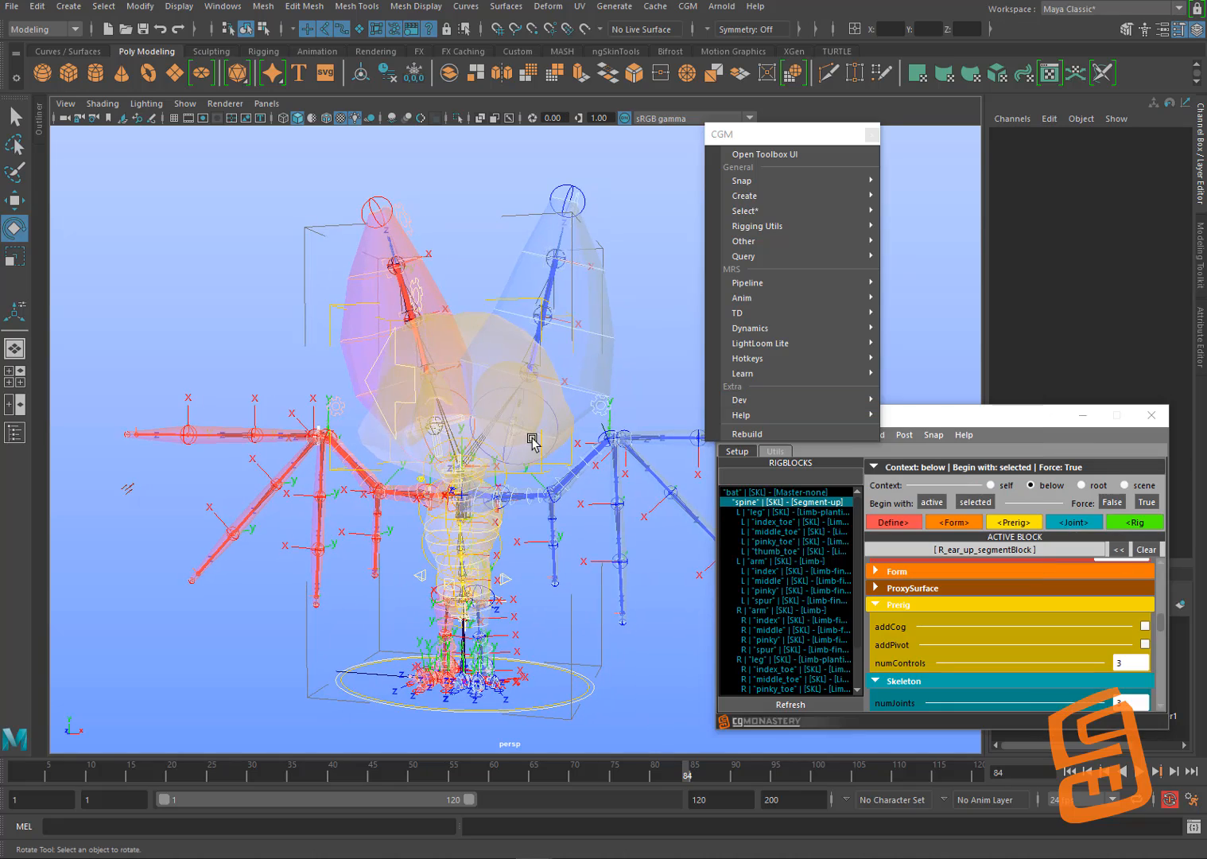
{"action": "left_click_drag", "start_coordinate": [532, 443], "coordinate": [570, 373], "text": "alt"}
{"action": "middle_click_drag", "start_coordinate": [529, 432], "coordinate": [547, 411], "text": "alt"}
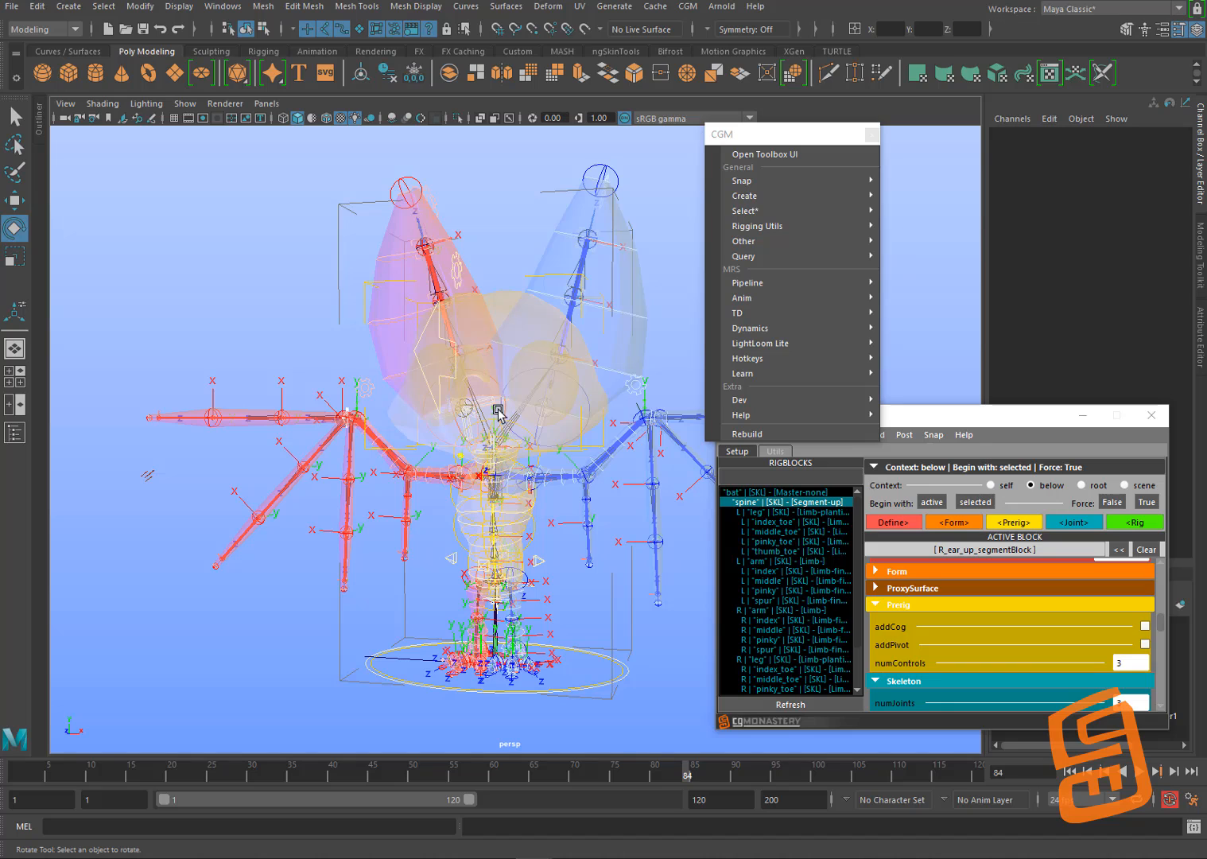
{"action": "mouse_move", "coordinate": [819, 403]}
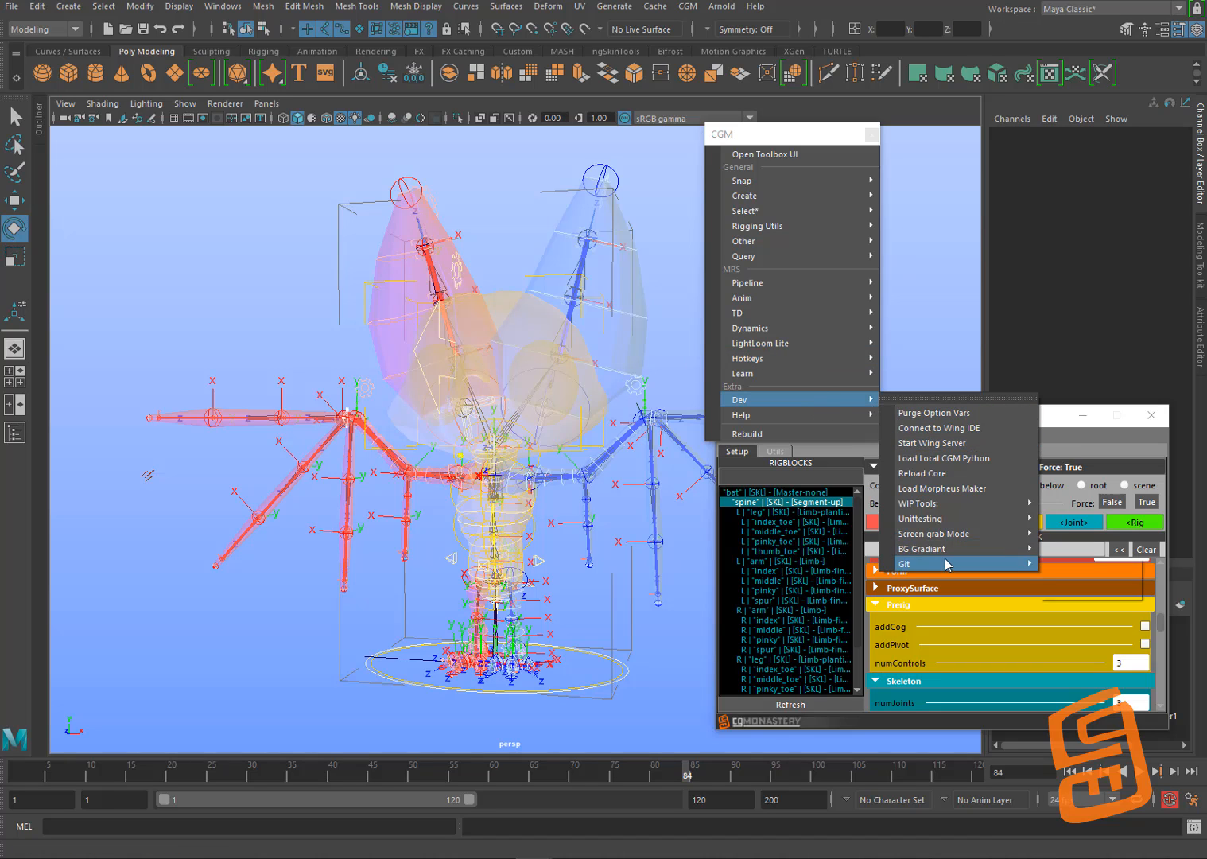
{"action": "mouse_move", "coordinate": [994, 561]}
{"action": "left_click", "coordinate": [1087, 649]}
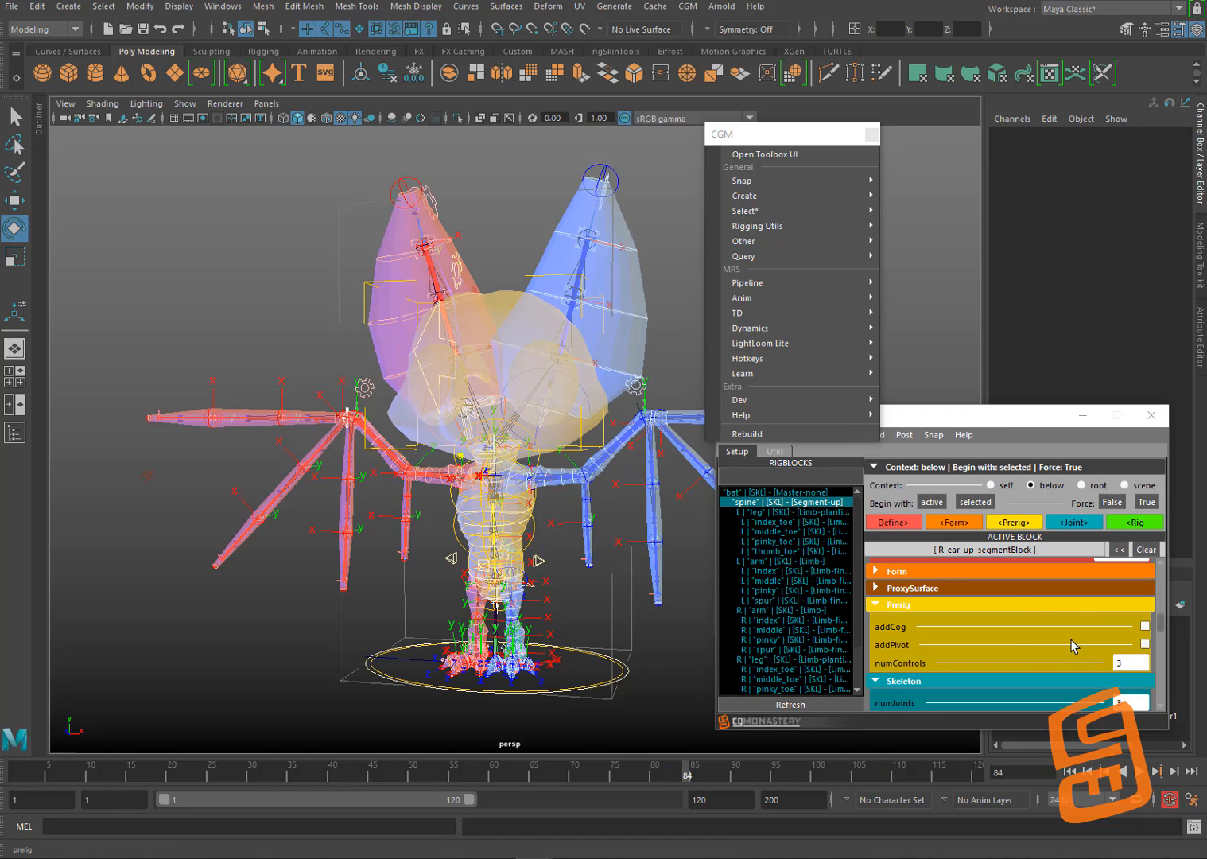
Step: Detach the BG Gradiant presets as a floating window and, after trying blue Reverse and gray, set the background to dark
{"action": "mouse_move", "coordinate": [794, 405]}
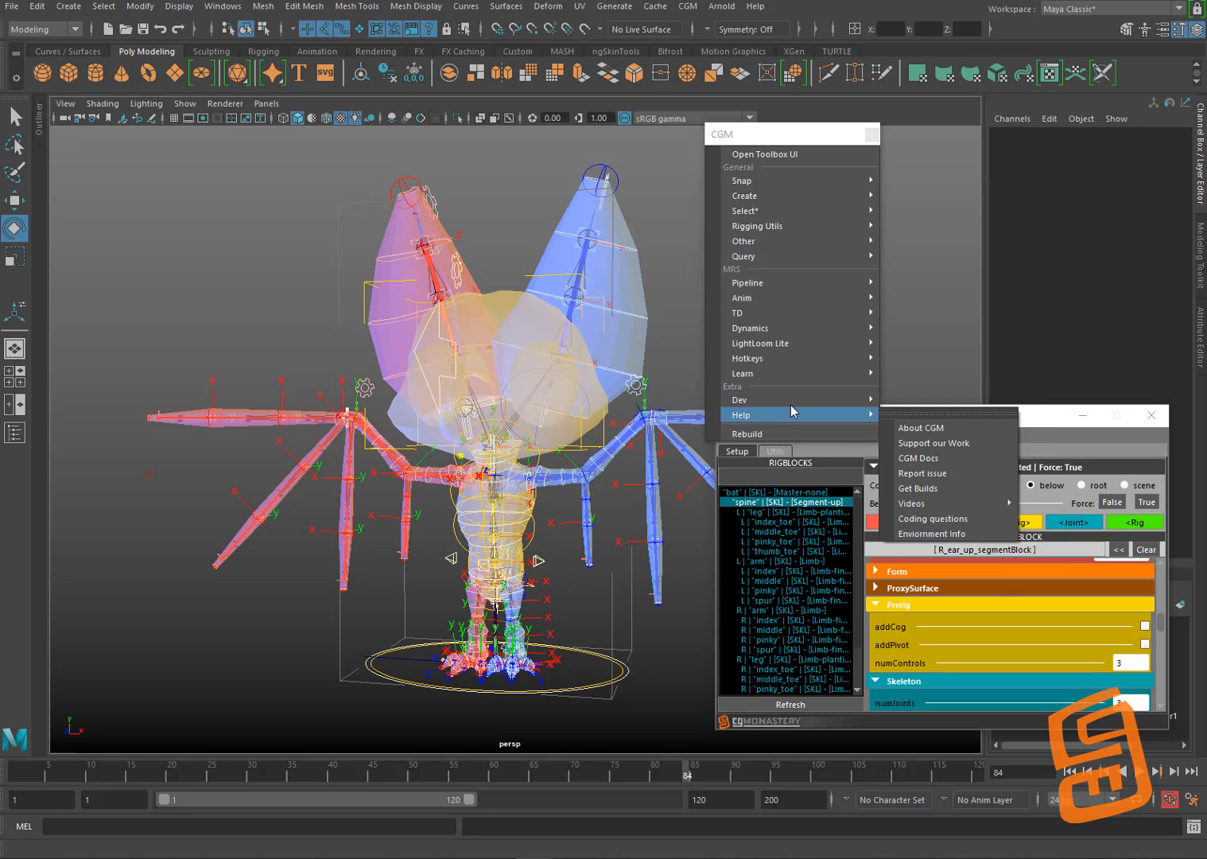
{"action": "mouse_move", "coordinate": [952, 560]}
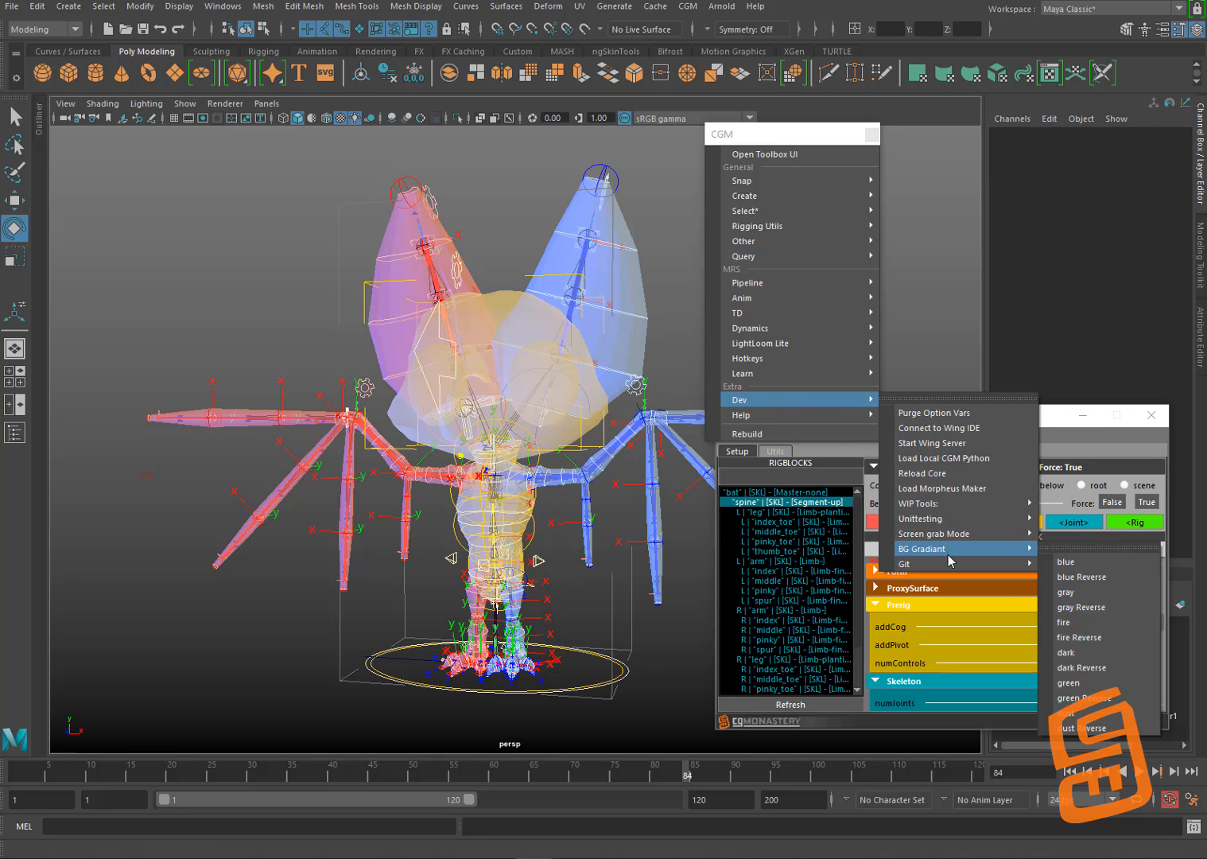
{"action": "left_click", "coordinate": [1060, 548]}
{"action": "left_click", "coordinate": [1078, 588]}
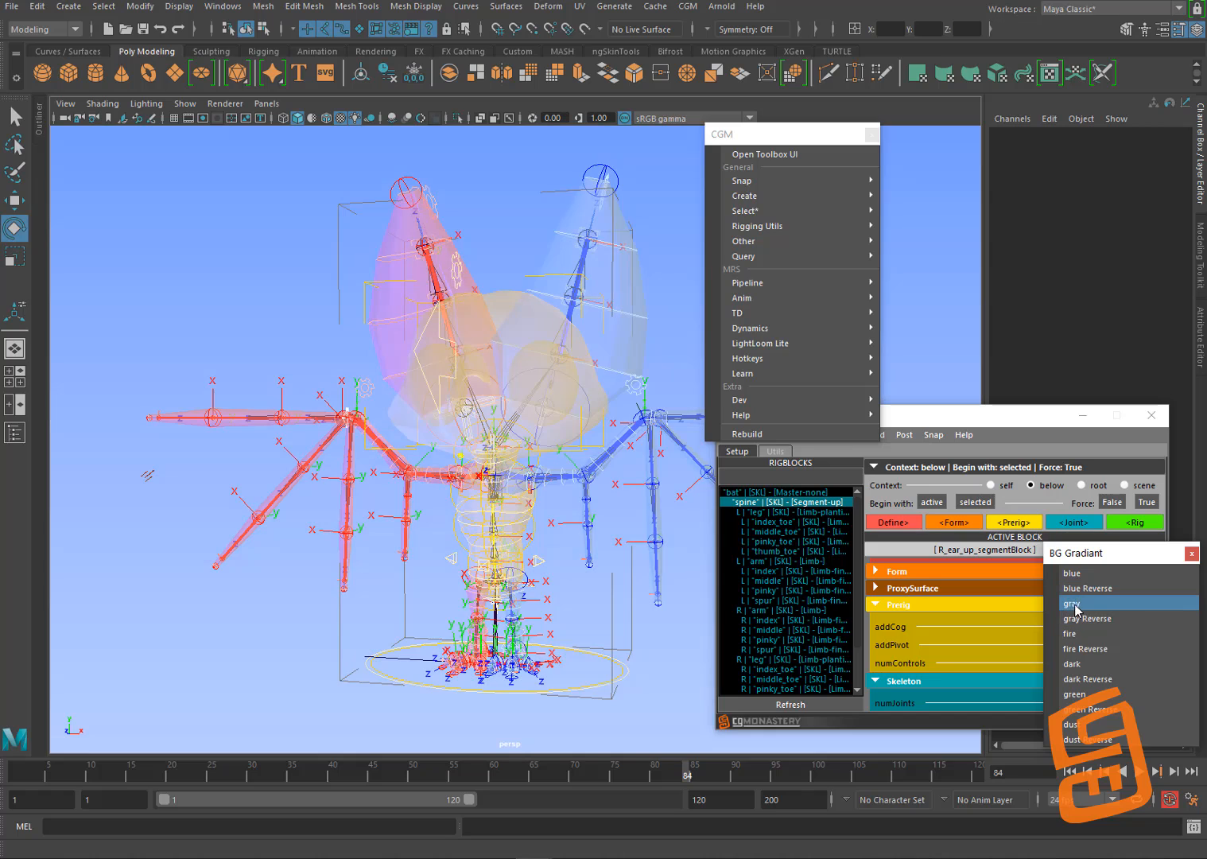
{"action": "left_click", "coordinate": [1074, 605]}
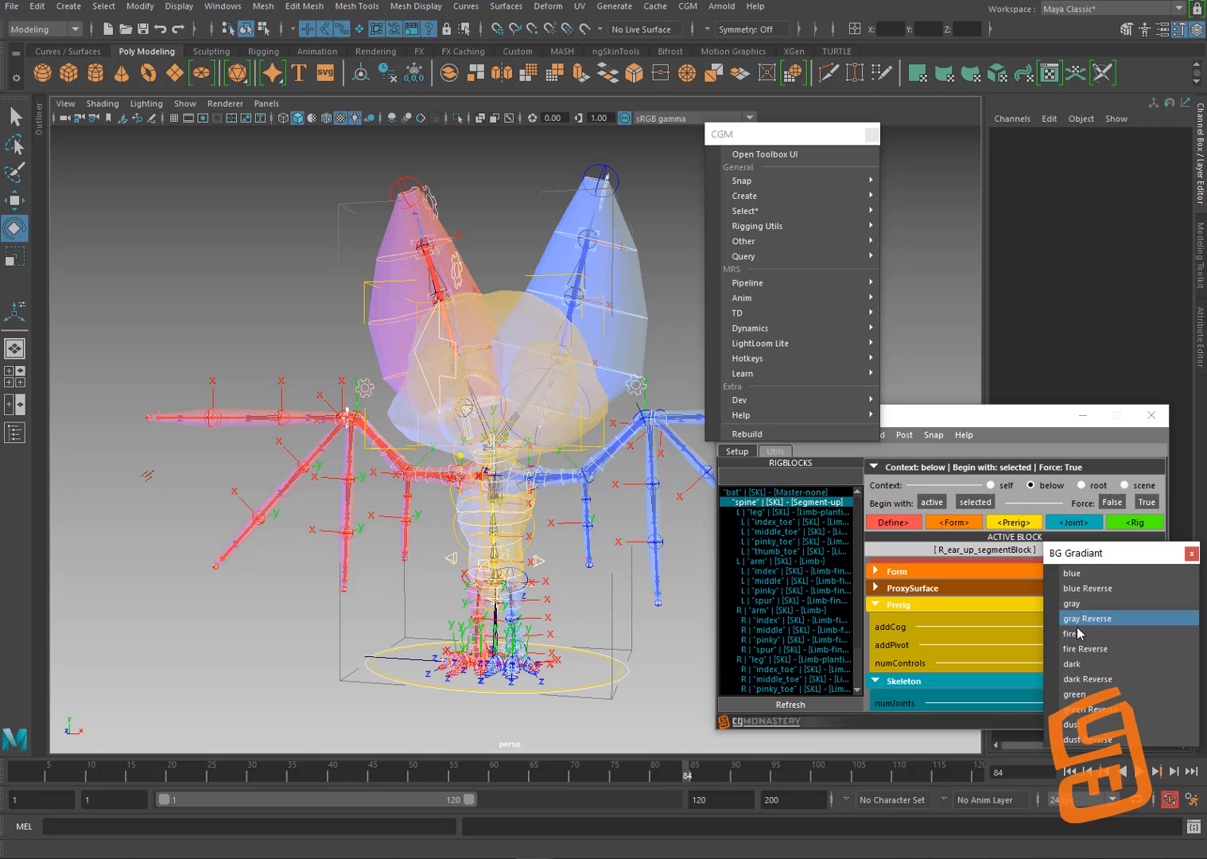
{"action": "left_click", "coordinate": [1076, 665]}
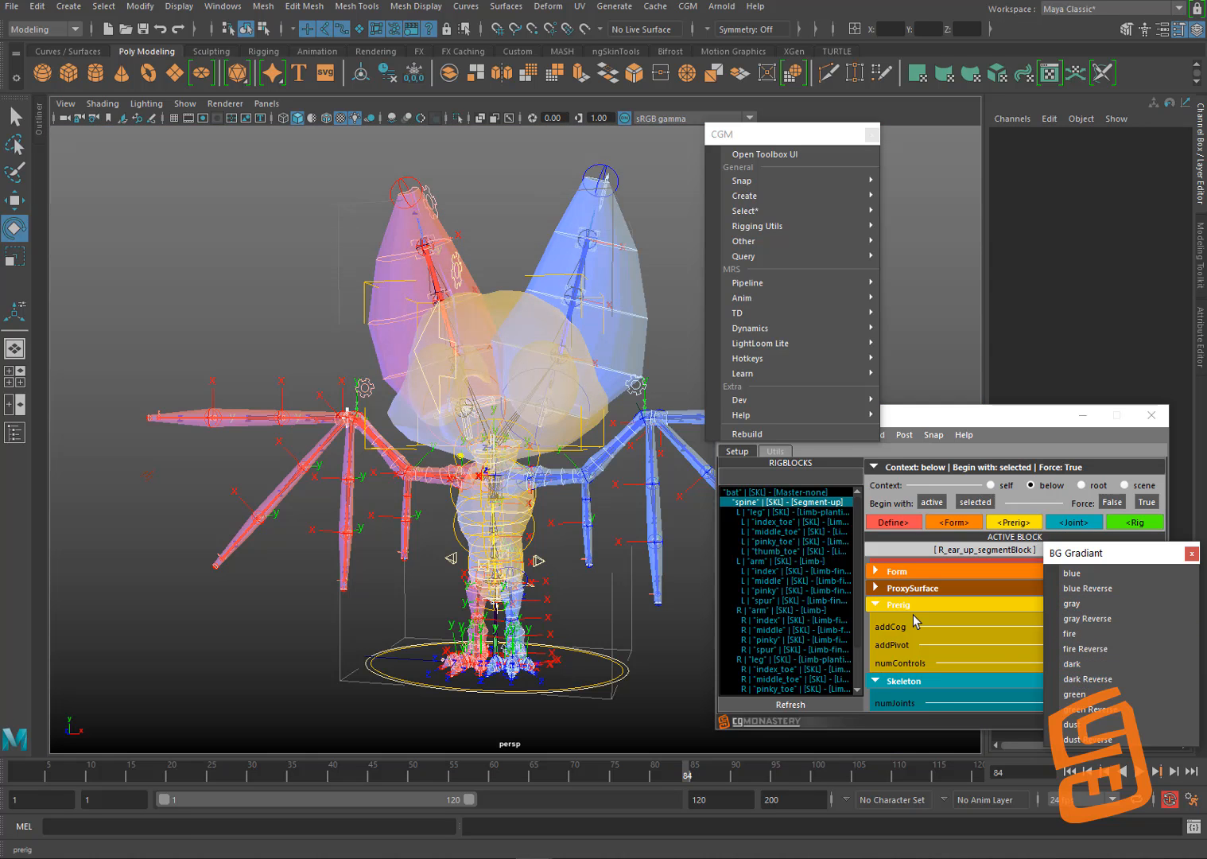
Step: Display the bat rig with textured shading, the default material and all scene lights in the perspective viewport
{"action": "middle_click_drag", "start_coordinate": [513, 383], "coordinate": [517, 409], "text": "alt"}
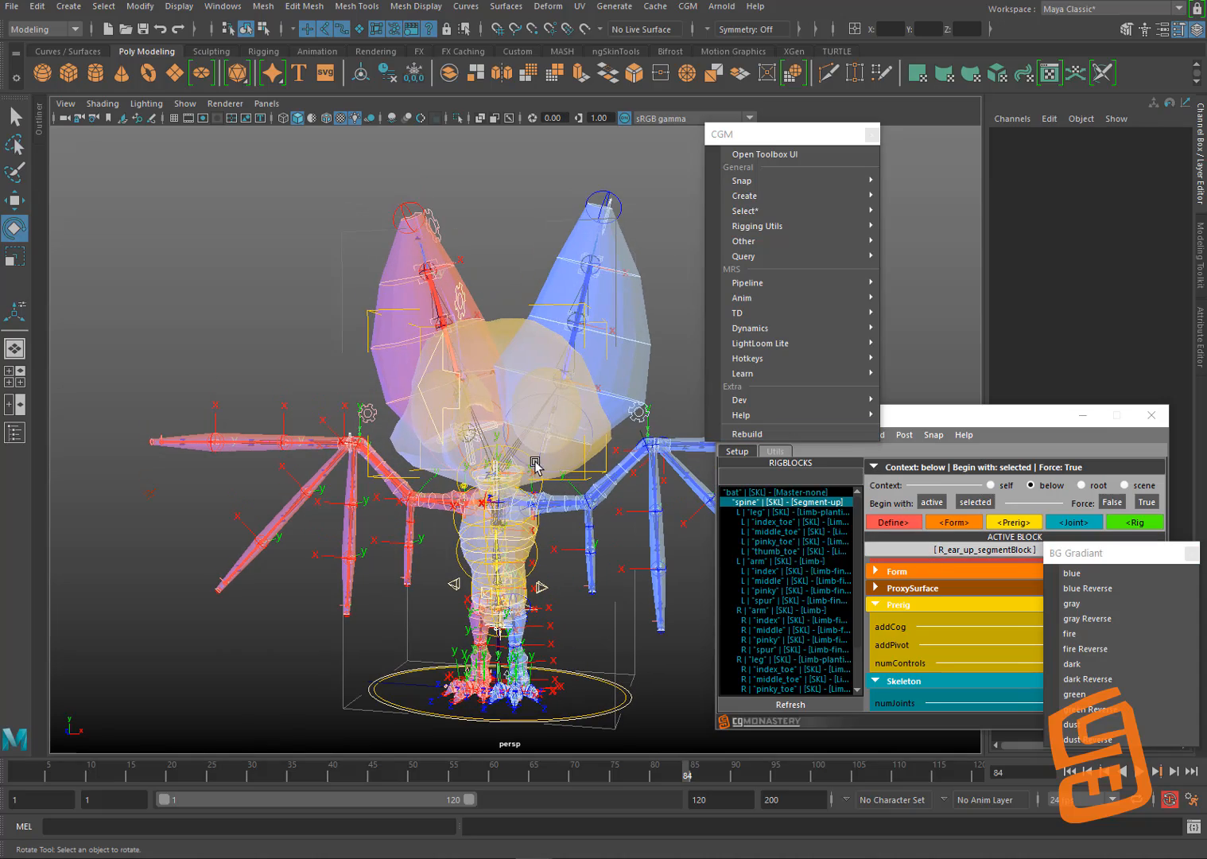
{"action": "left_click_drag", "start_coordinate": [578, 458], "coordinate": [553, 432], "text": "alt"}
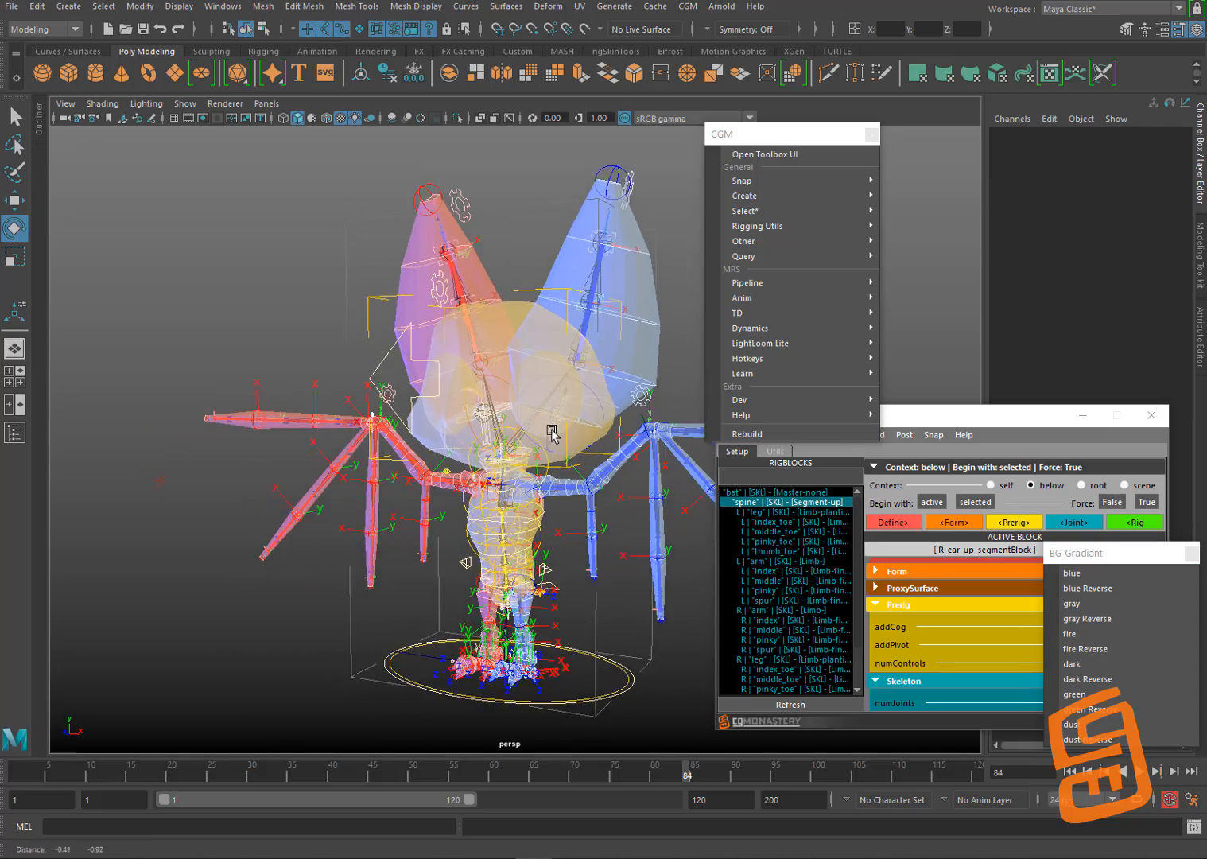
{"action": "right_click_drag", "start_coordinate": [553, 432], "coordinate": [604, 454], "text": "alt"}
{"action": "mouse_move", "coordinate": [604, 454]}
{"action": "left_mouse_down", "text": "alt"}
{"action": "mouse_move", "coordinate": [565, 437]}
{"action": "mouse_move", "coordinate": [593, 423]}
{"action": "mouse_move", "coordinate": [598, 461]}
{"action": "mouse_move", "coordinate": [614, 439]}
{"action": "mouse_move", "coordinate": [565, 412]}
{"action": "mouse_move", "coordinate": [580, 425]}
{"action": "mouse_move", "coordinate": [583, 414]}
{"action": "mouse_move", "coordinate": [561, 418]}
{"action": "left_mouse_up", "text": "alt"}
{"action": "key", "text": "6"}
{"action": "left_click", "coordinate": [111, 106]}
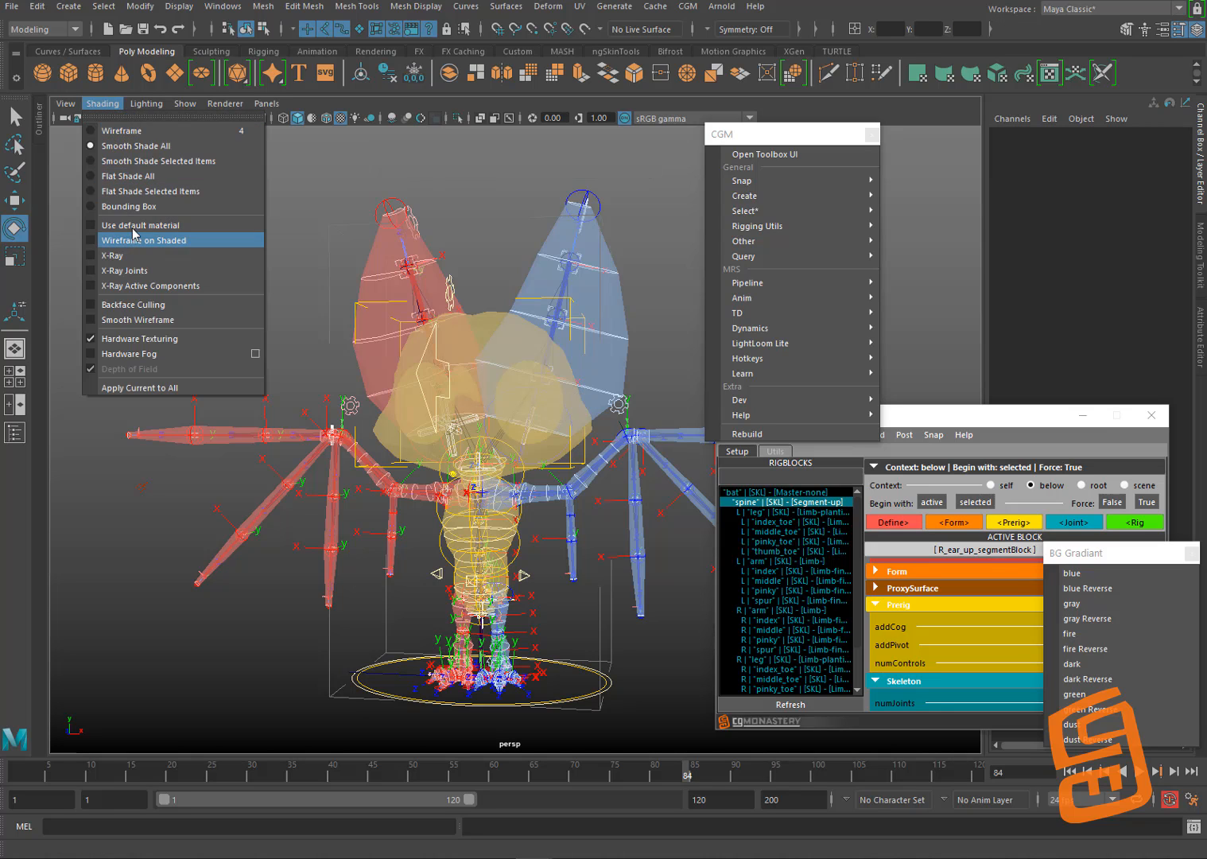
{"action": "left_click", "coordinate": [151, 237]}
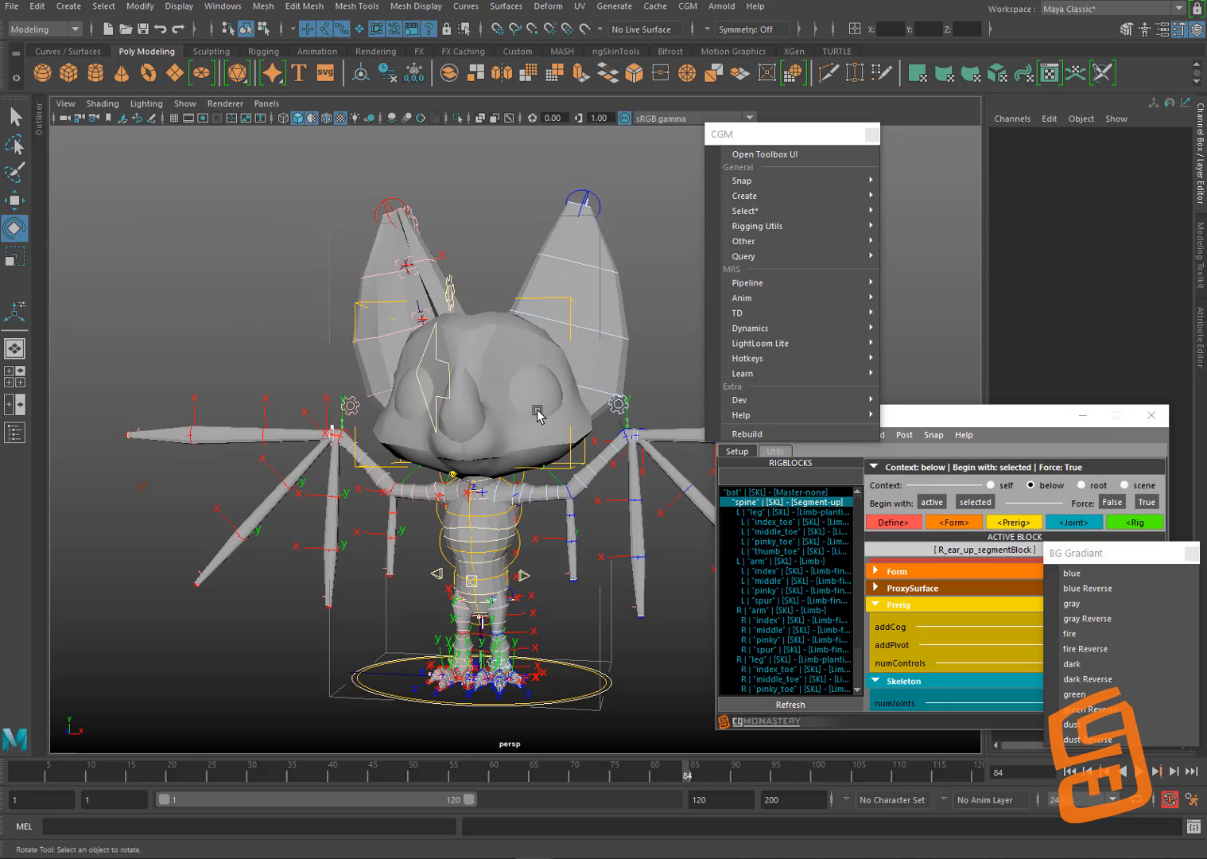
{"action": "key", "text": "7"}
{"action": "left_click_drag", "start_coordinate": [541, 412], "coordinate": [548, 401], "text": "alt"}
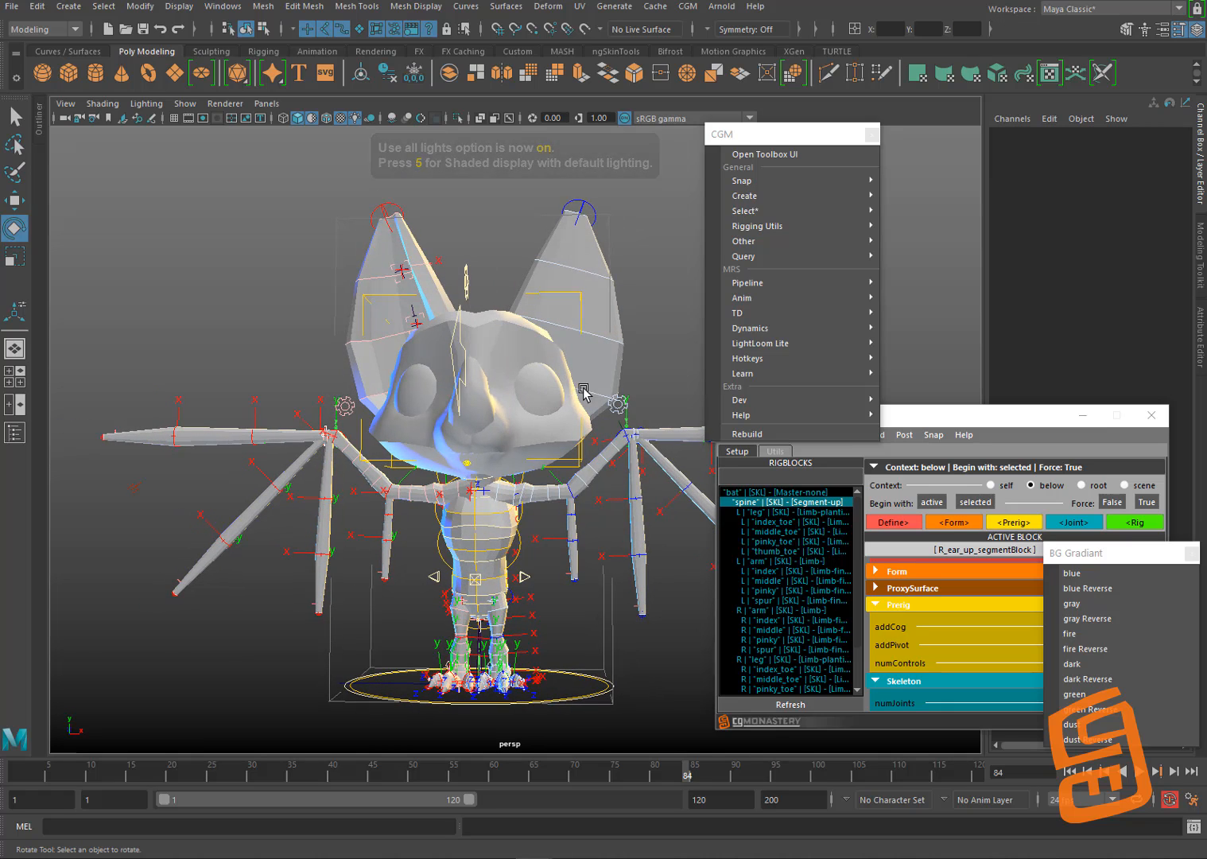
Step: Detach the LightLoom Lite menu as a floating window and close the floating CGM menu
{"action": "left_click", "coordinate": [688, 8]}
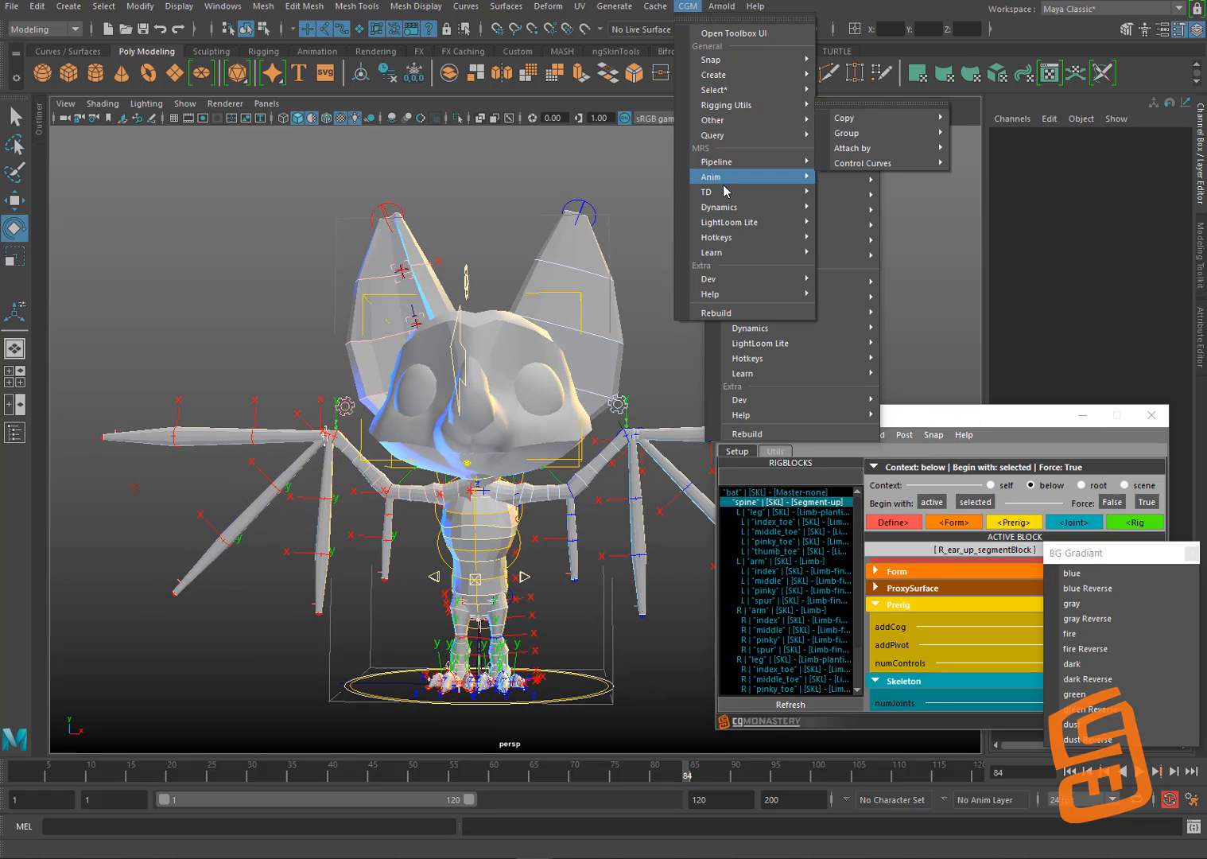
{"action": "mouse_move", "coordinate": [737, 225]}
{"action": "left_click", "coordinate": [844, 220]}
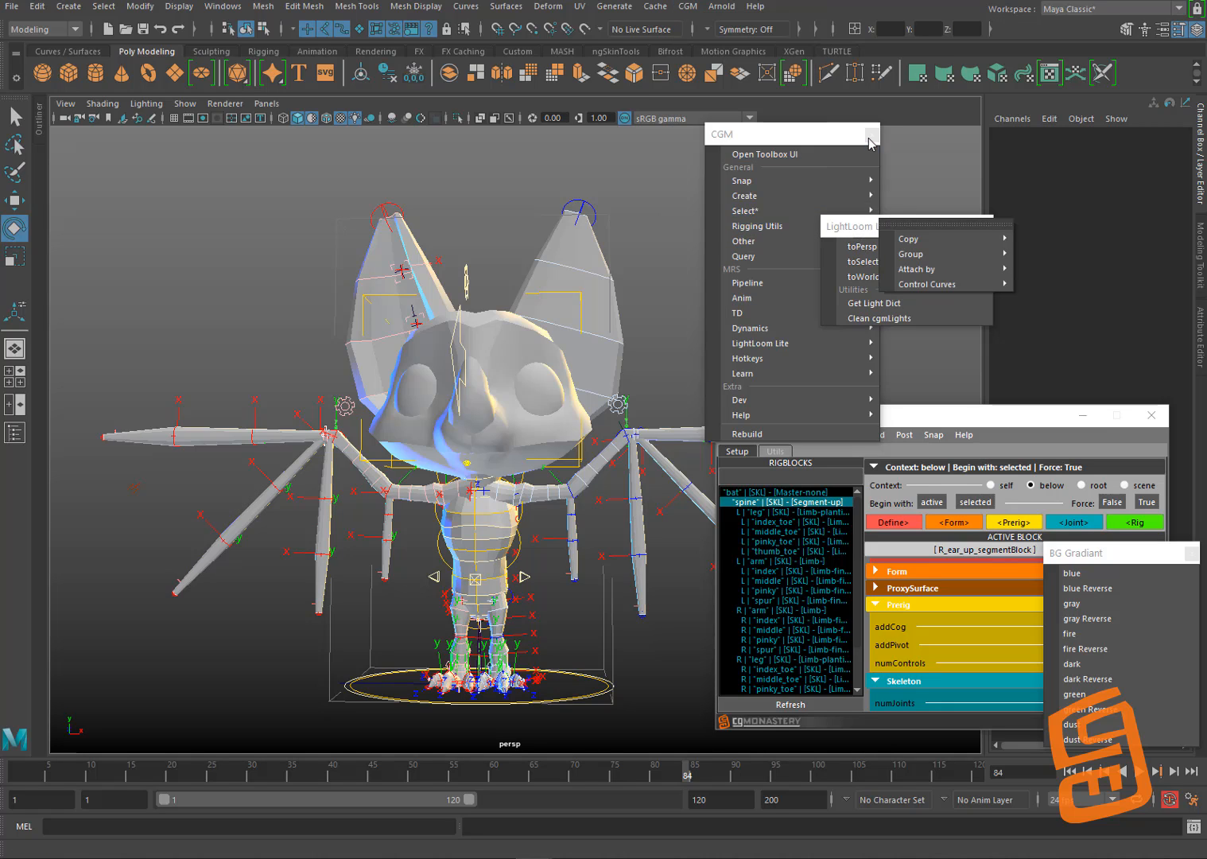
{"action": "left_click_drag", "start_coordinate": [644, 332], "coordinate": [630, 330], "text": "alt"}
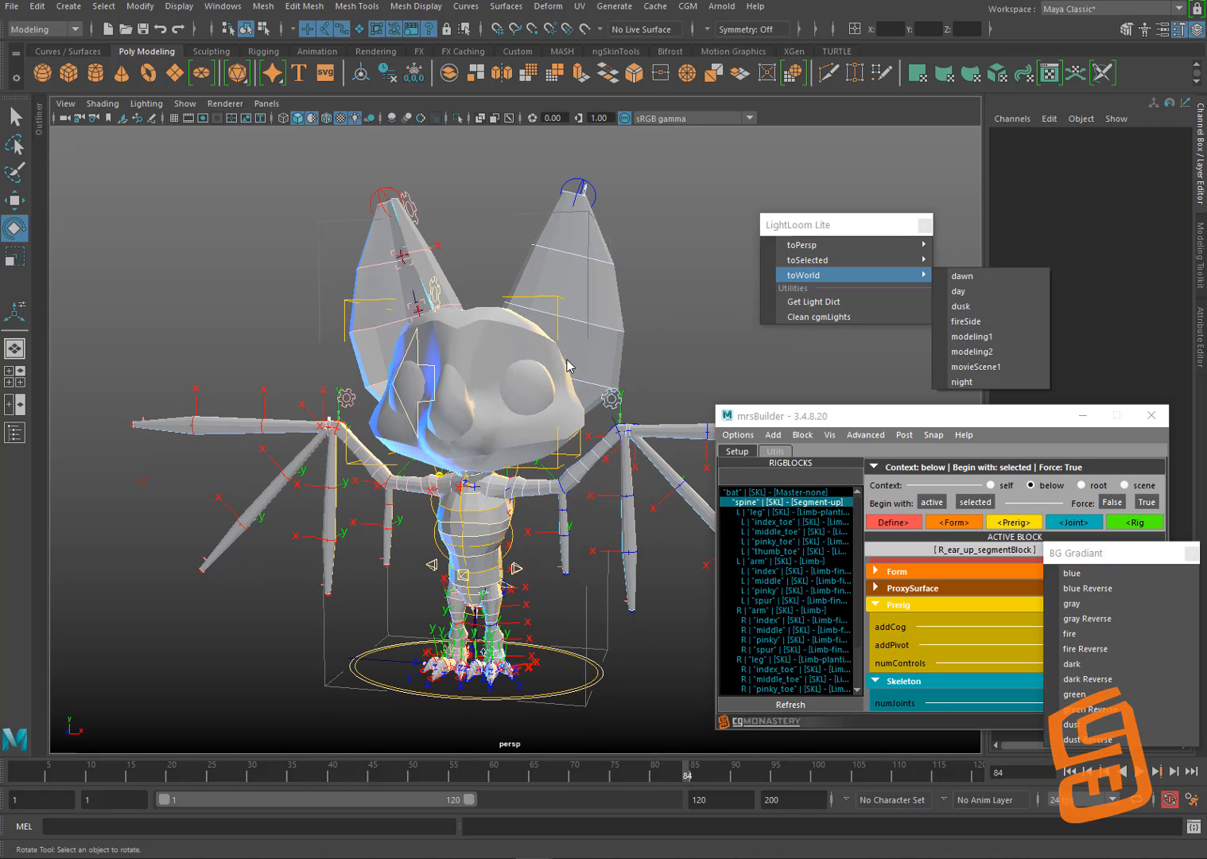
Step: Try the modeling2 and movieScene1 light setups on the bat, oriented to the perspective camera
{"action": "mouse_move", "coordinate": [835, 252]}
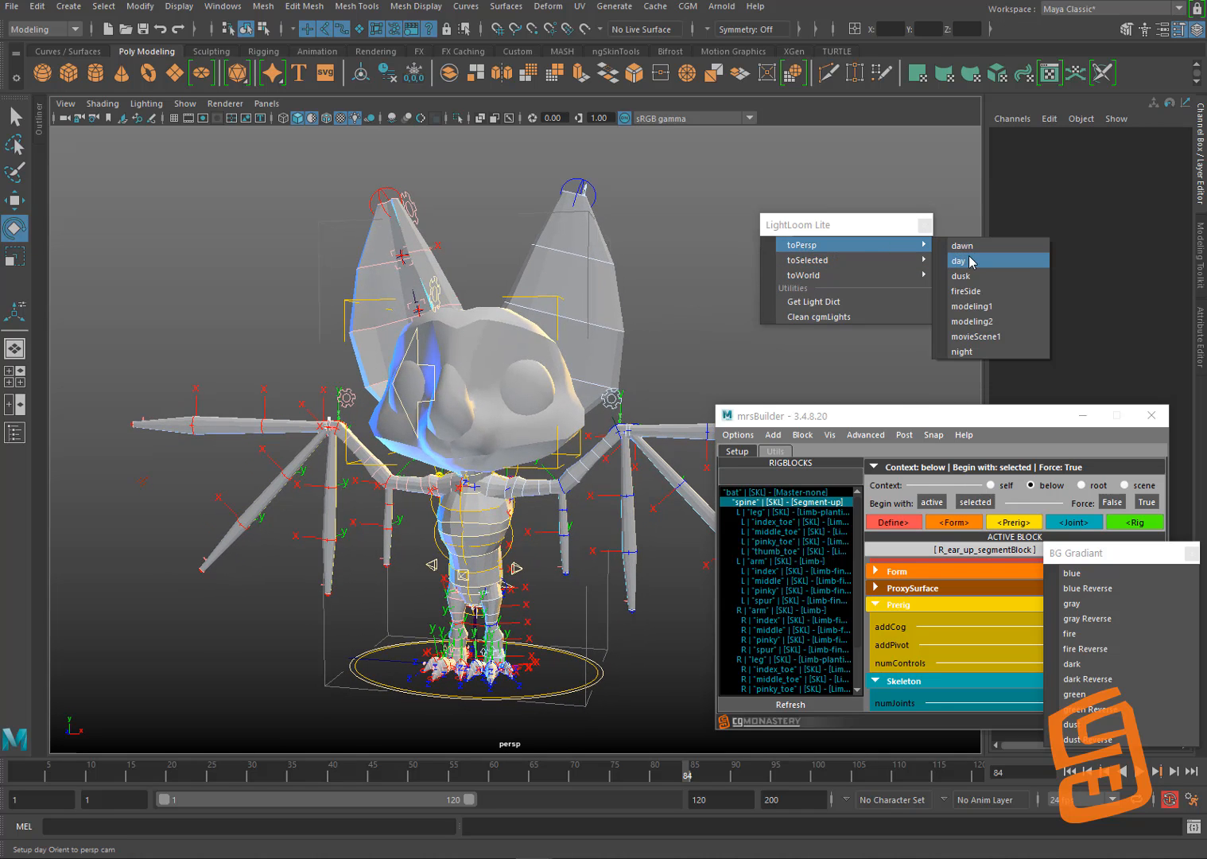
{"action": "left_click", "coordinate": [981, 321]}
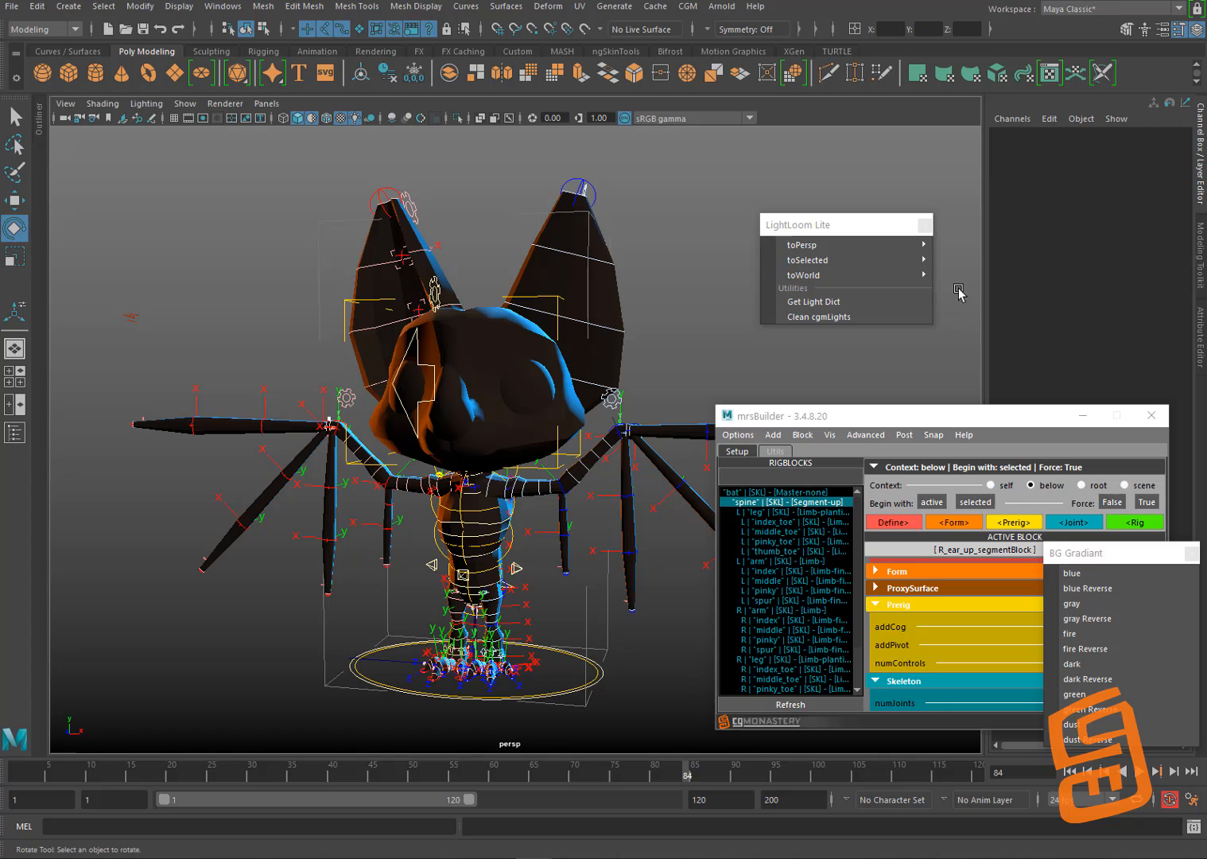
{"action": "mouse_move", "coordinate": [885, 265]}
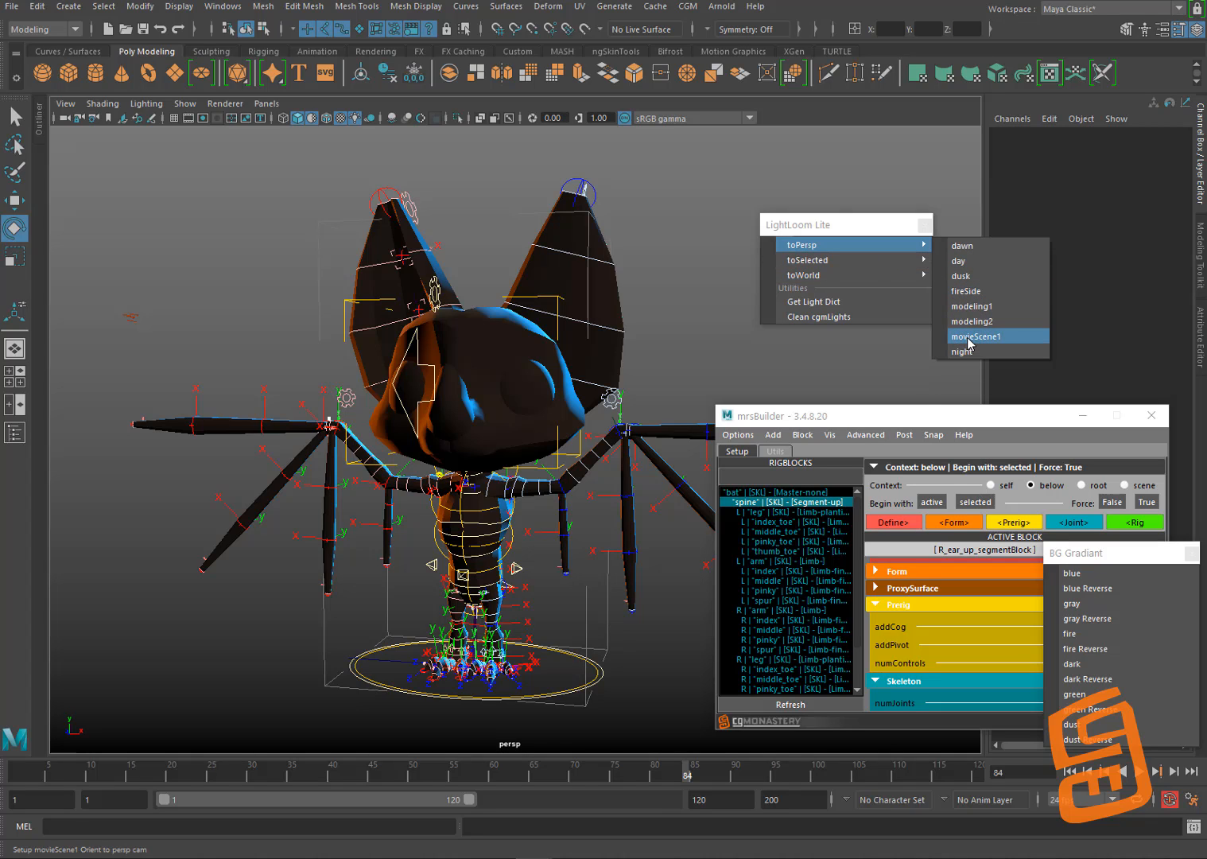
{"action": "left_click", "coordinate": [967, 334]}
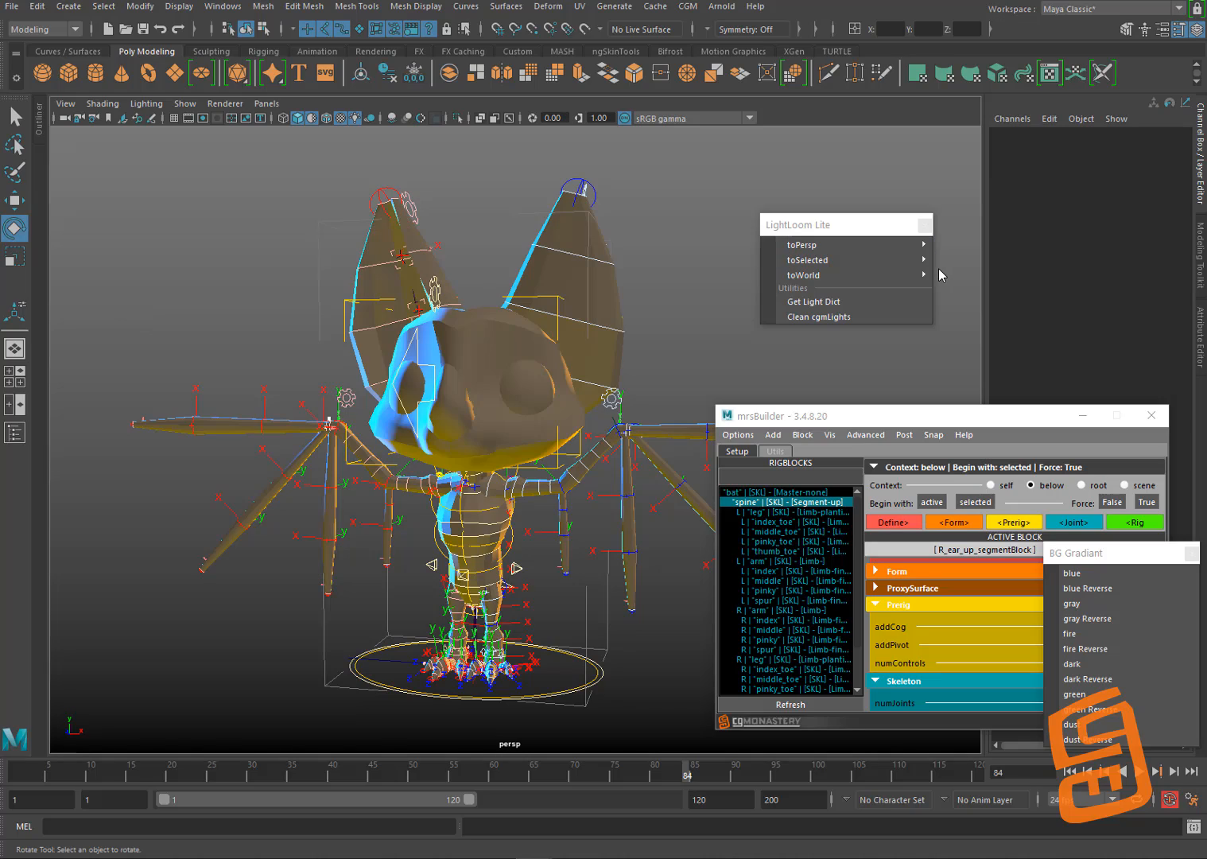
{"action": "left_click_drag", "start_coordinate": [584, 404], "coordinate": [660, 374], "text": "alt"}
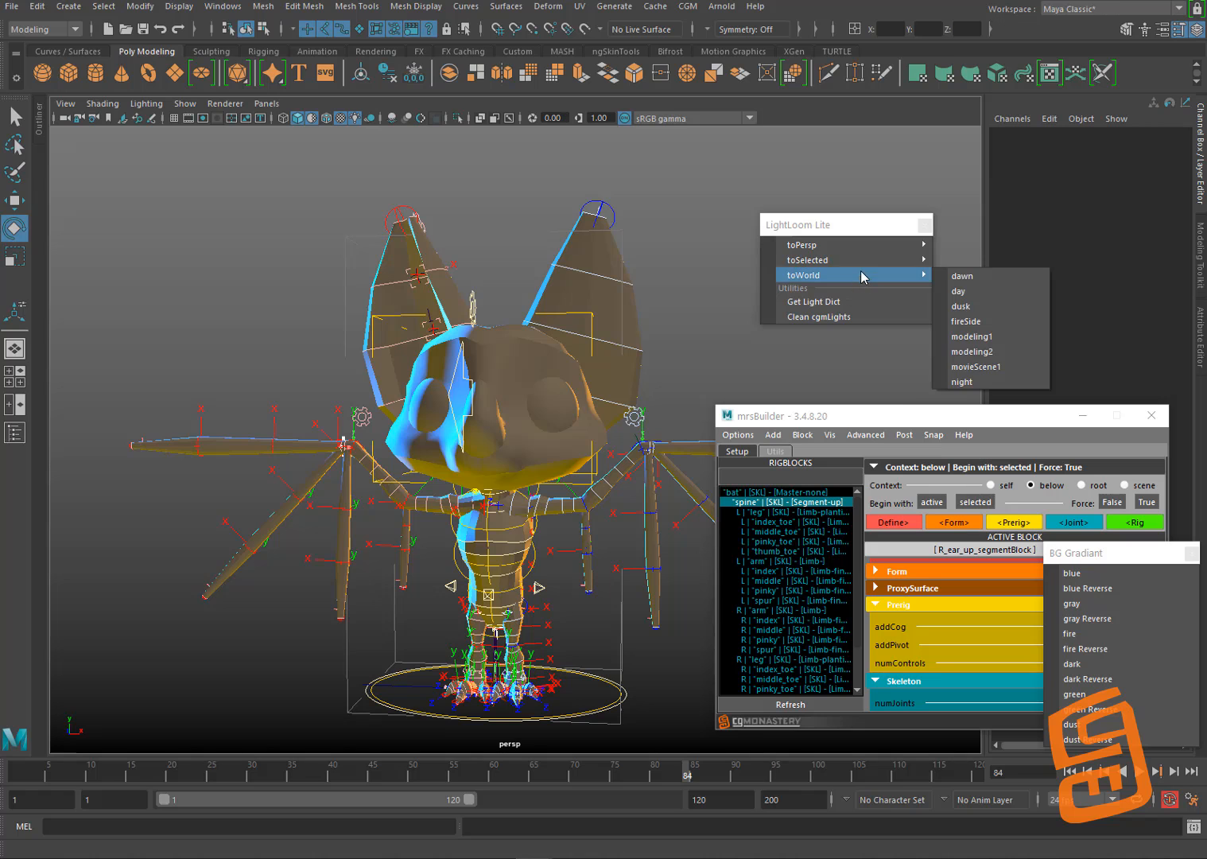
Step: Apply the modeling1 light setup oriented to the perspective camera and inspect the bat's head and body under it
{"action": "mouse_move", "coordinate": [862, 253]}
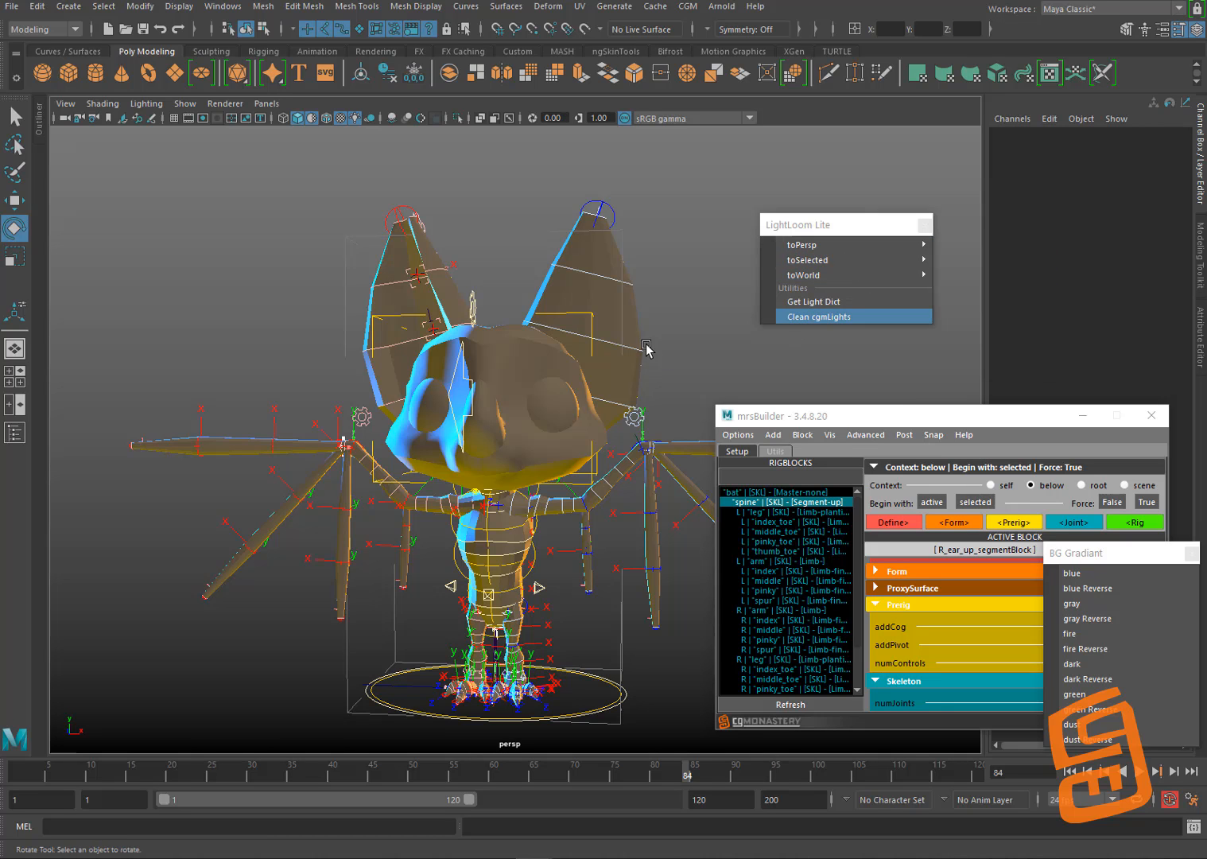
{"action": "mouse_move", "coordinate": [668, 358]}
{"action": "left_mouse_down", "text": "alt"}
{"action": "mouse_move", "coordinate": [621, 343]}
{"action": "mouse_move", "coordinate": [669, 350]}
{"action": "left_mouse_up", "text": "alt"}
{"action": "mouse_move", "coordinate": [905, 250]}
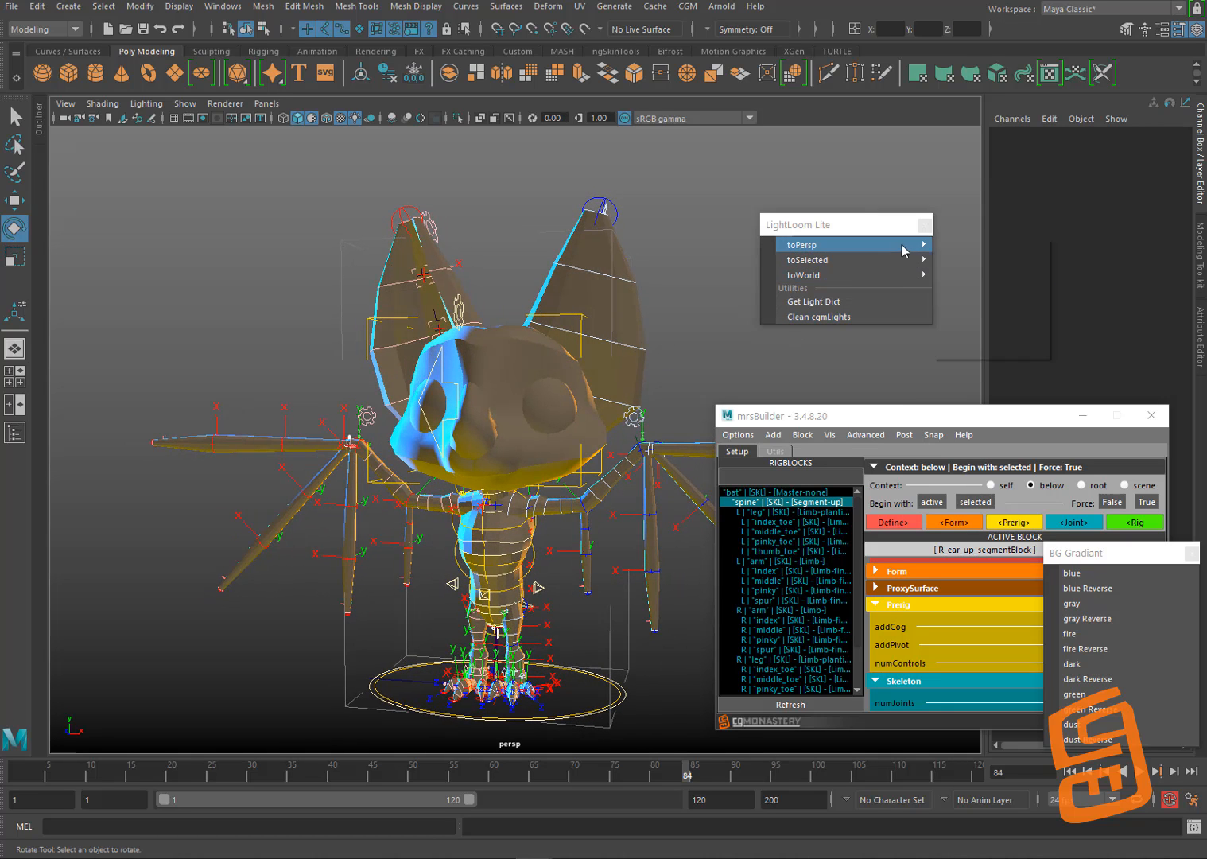
{"action": "left_click", "coordinate": [972, 307]}
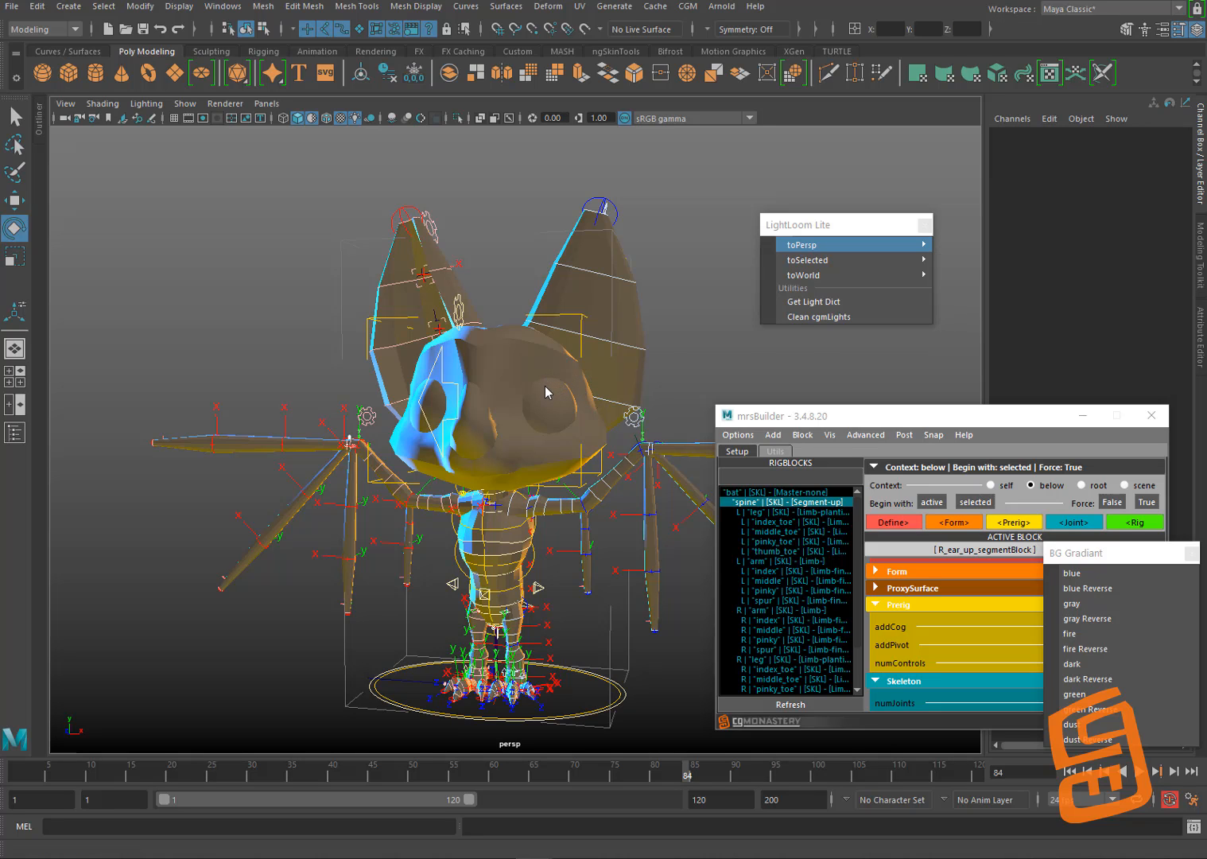
{"action": "left_click_drag", "start_coordinate": [547, 390], "coordinate": [583, 389], "text": "alt"}
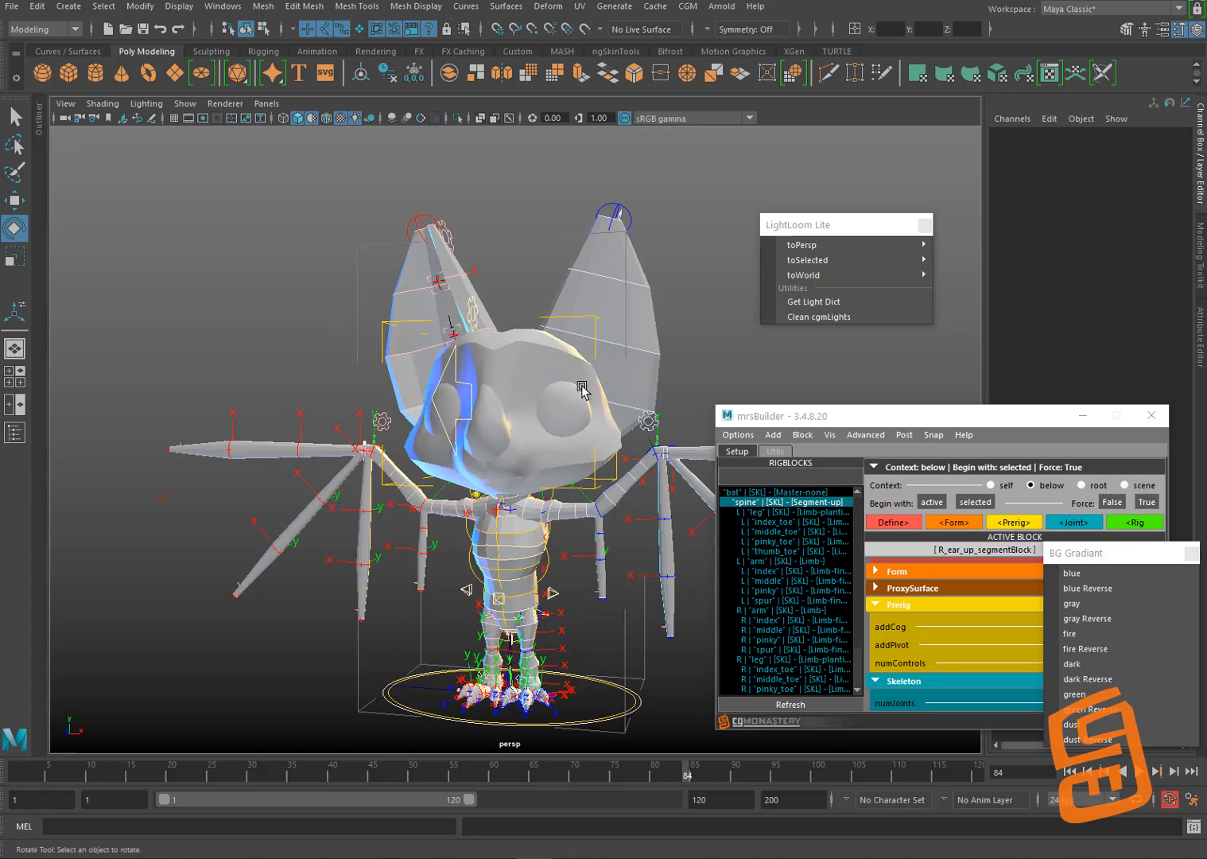
{"action": "right_click_drag", "start_coordinate": [582, 390], "coordinate": [612, 421], "text": "alt"}
{"action": "left_click_drag", "start_coordinate": [612, 420], "coordinate": [597, 402], "text": "alt"}
{"action": "right_click_drag", "start_coordinate": [597, 402], "coordinate": [626, 424], "text": "alt"}
{"action": "left_click_drag", "start_coordinate": [625, 427], "coordinate": [606, 400], "text": "alt"}
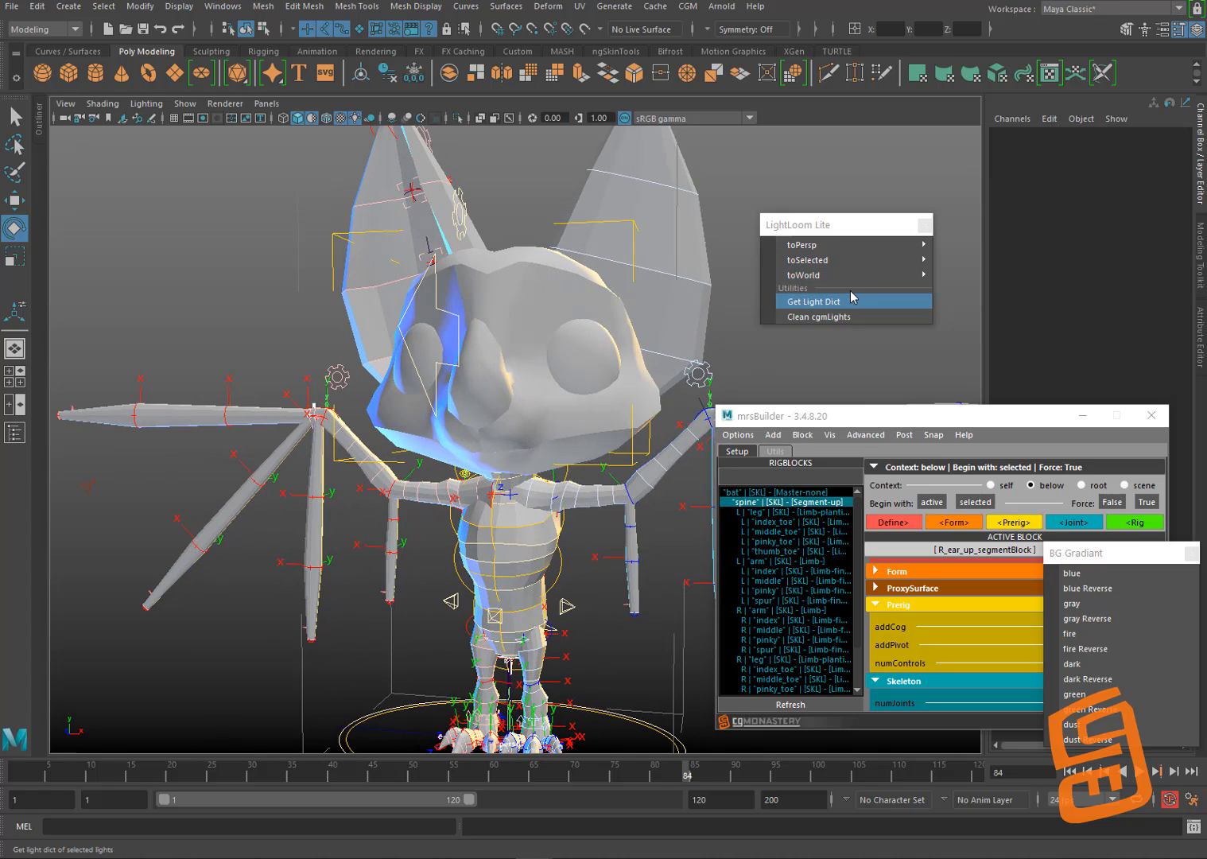
{"action": "mouse_move", "coordinate": [835, 260]}
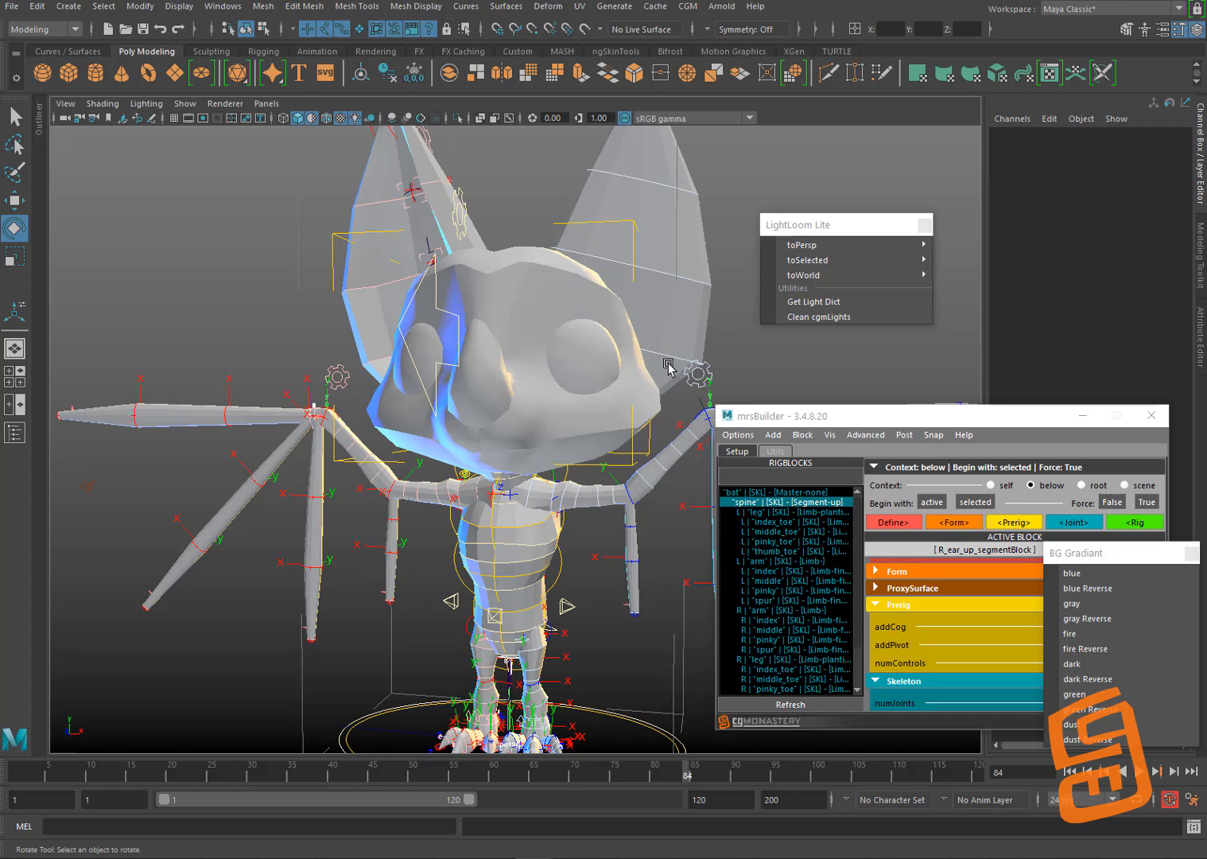
Step: Create a NURBS sphere and move it above the bat's outstretched wing, to about X -22.2, Y 28.9, Z 2.2
{"action": "left_click_drag", "start_coordinate": [696, 379], "coordinate": [608, 419], "text": "alt"}
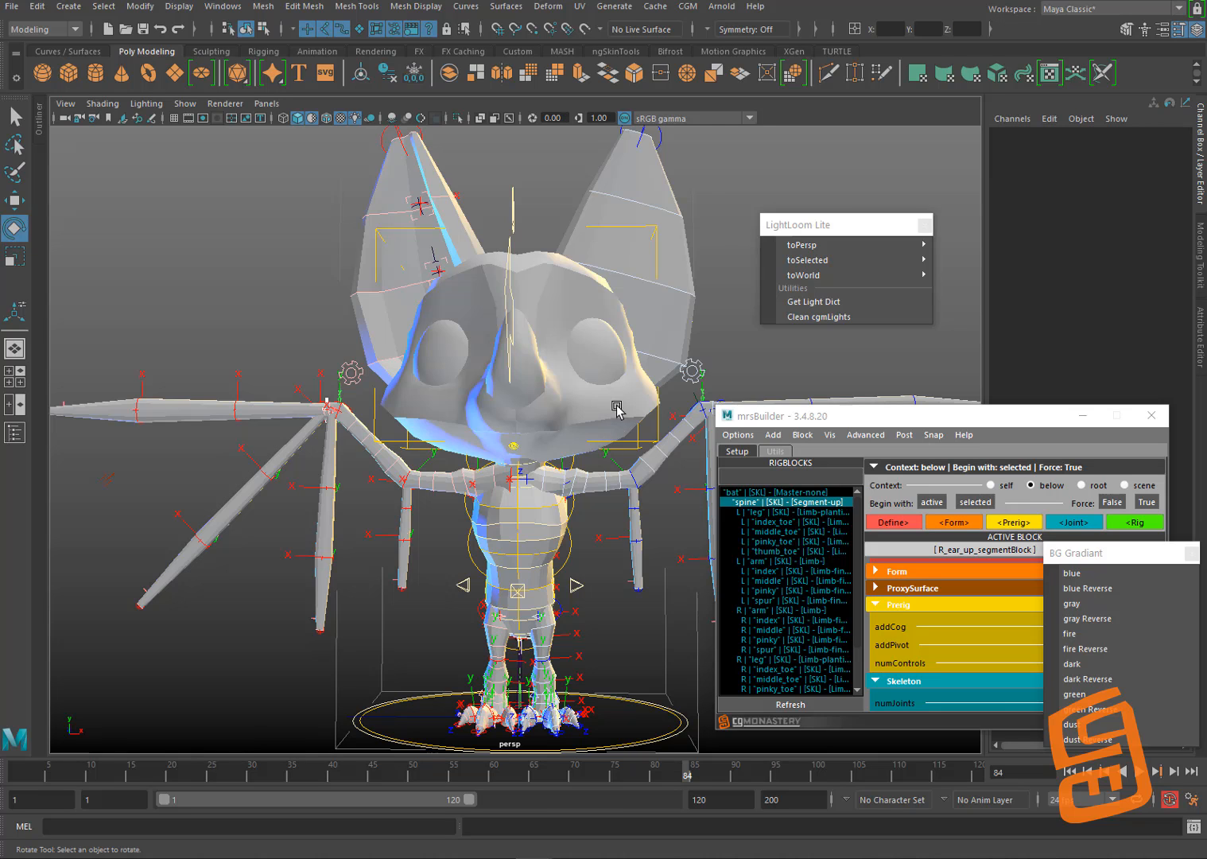
{"action": "right_click_drag", "start_coordinate": [617, 409], "coordinate": [555, 366], "text": "alt"}
{"action": "middle_click_drag", "start_coordinate": [555, 366], "coordinate": [557, 475], "text": "alt"}
{"action": "right_click_drag", "start_coordinate": [557, 476], "coordinate": [485, 414], "text": "alt"}
{"action": "left_click", "coordinate": [40, 6]}
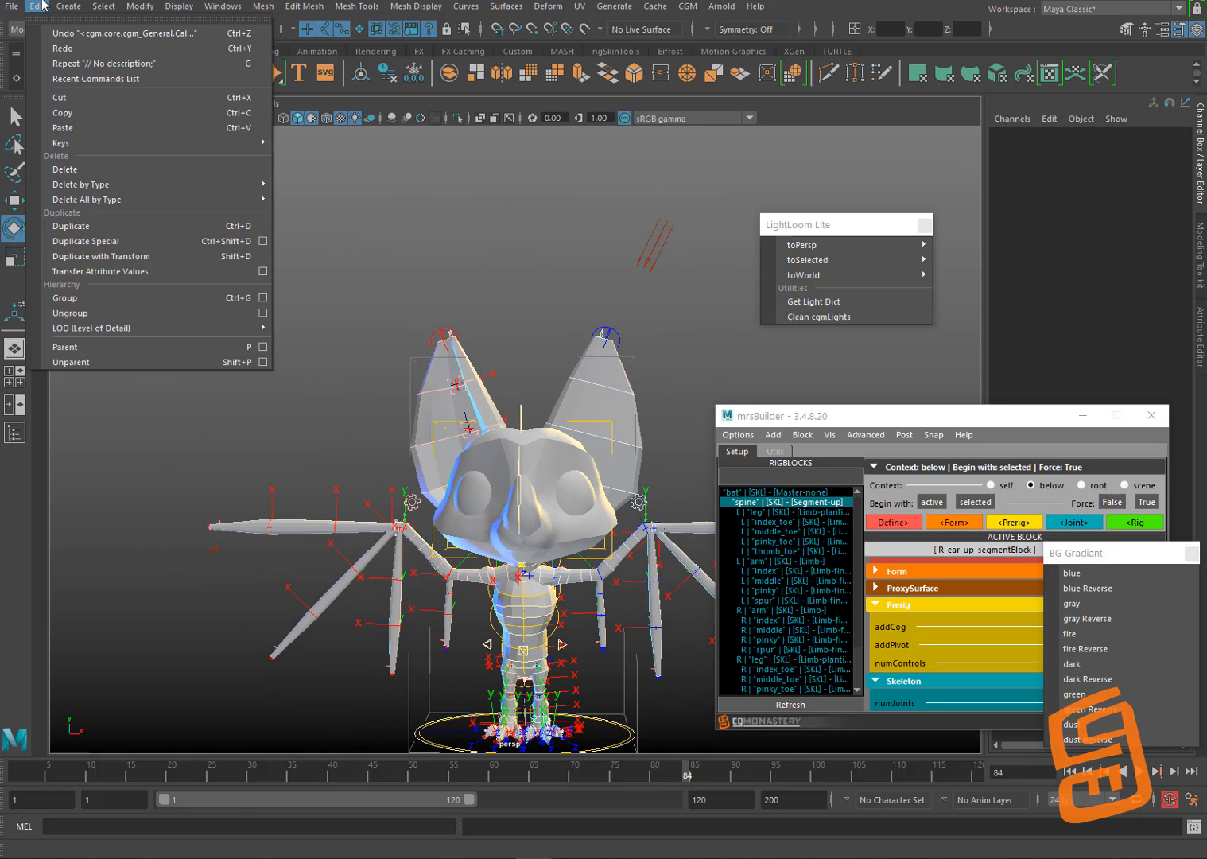
{"action": "left_click", "coordinate": [44, 6]}
{"action": "left_click", "coordinate": [68, 7]}
{"action": "mouse_move", "coordinate": [109, 48]}
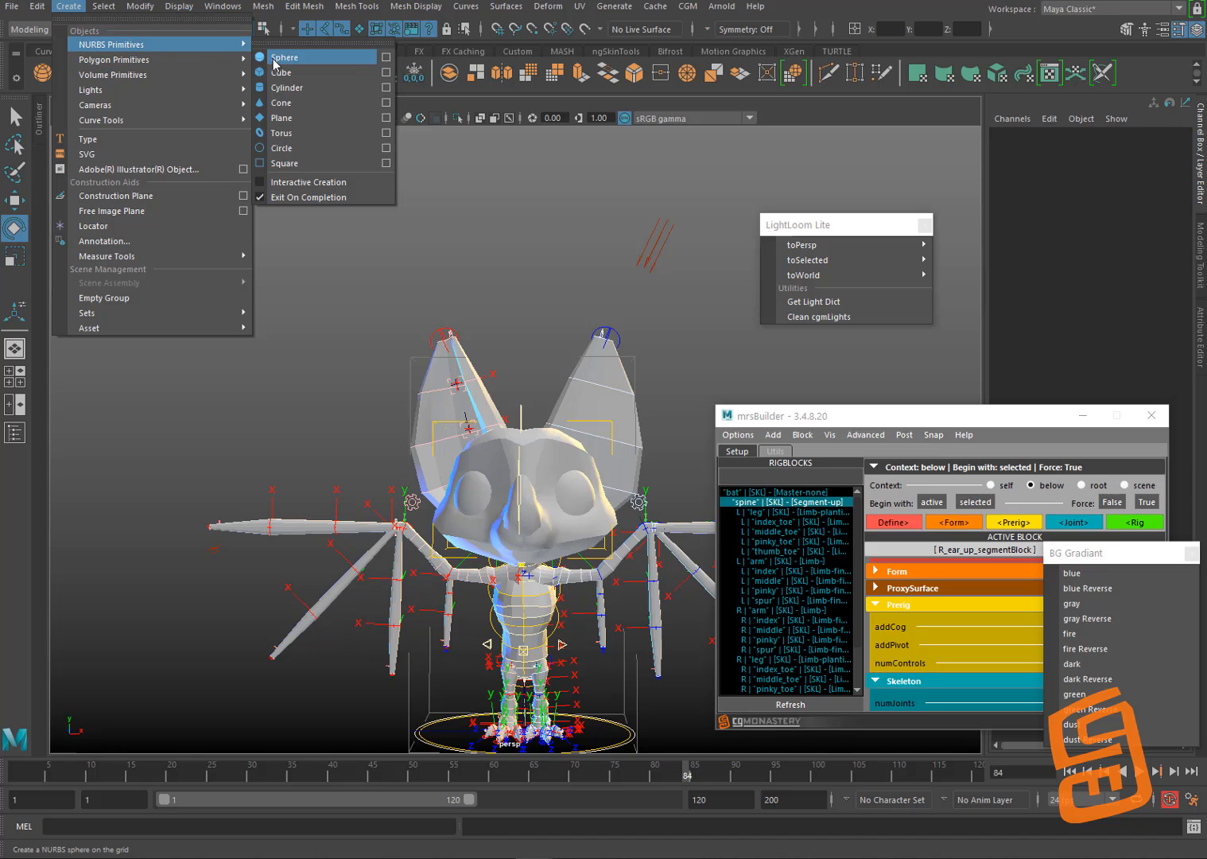
{"action": "left_click", "coordinate": [275, 58]}
{"action": "key", "text": "w"}
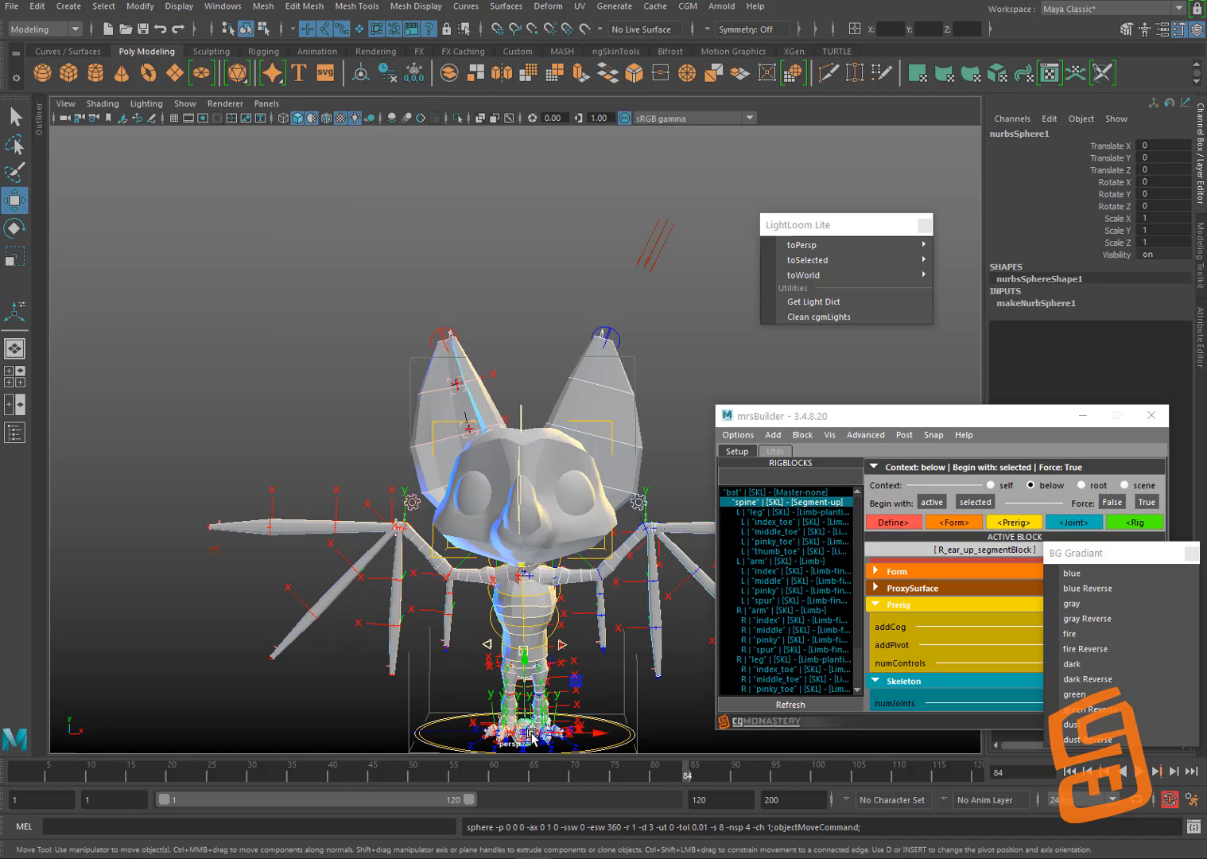
{"action": "left_click_drag", "start_coordinate": [532, 736], "coordinate": [235, 349]}
{"action": "left_click", "coordinate": [315, 308]}
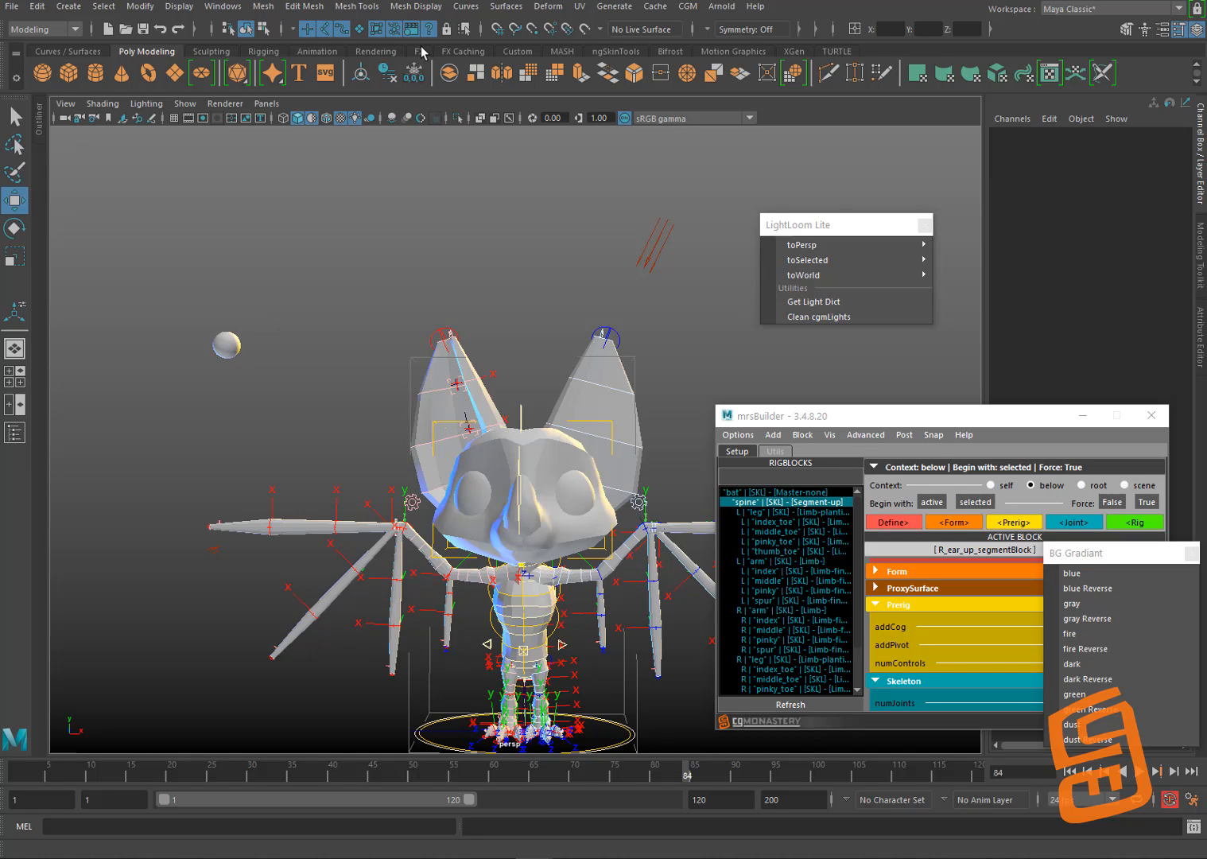
Step: Duplicate the sphere twice, placing the copies above the bat's ears at about X -11.5, Y 36.2 and X 3.3, Y 36.4
{"action": "left_click", "coordinate": [227, 345]}
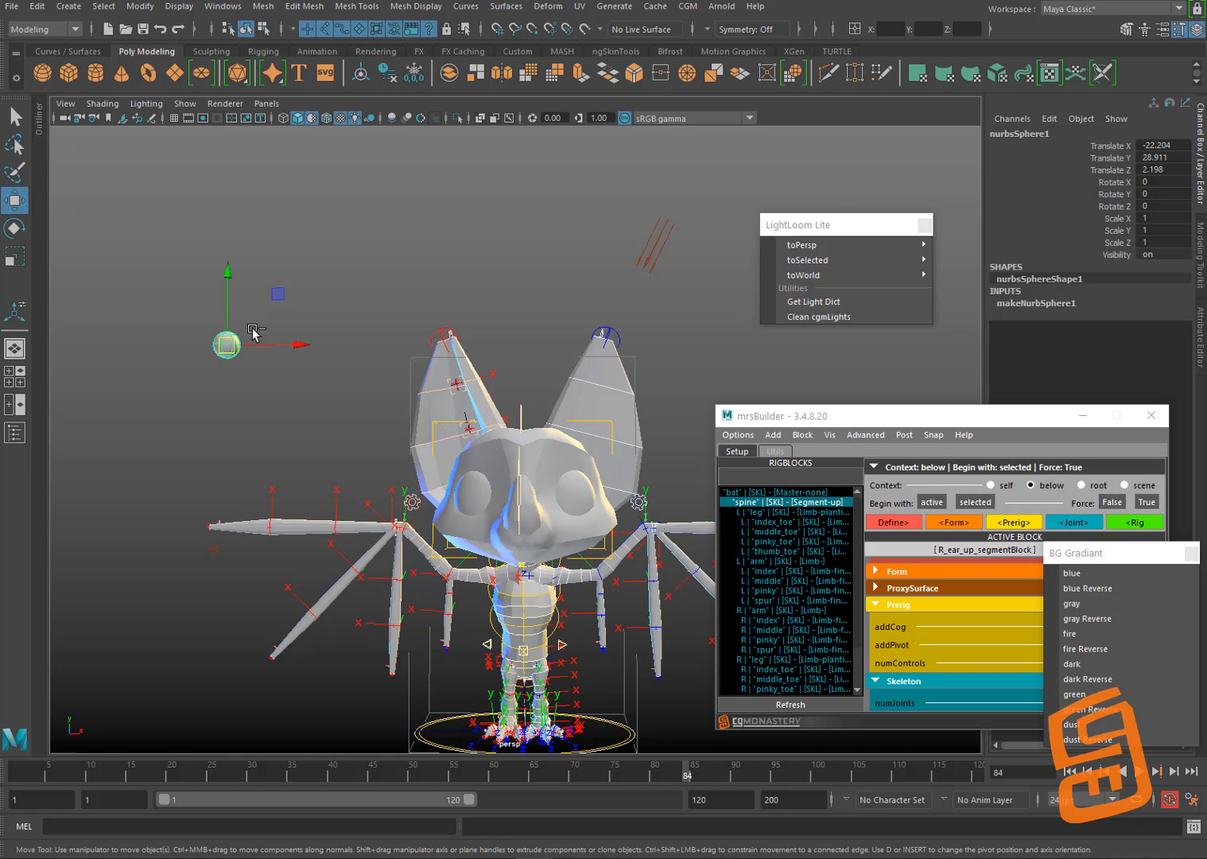
{"action": "key", "text": "ctrl+d"}
{"action": "left_click_drag", "start_coordinate": [228, 345], "coordinate": [568, 246]}
Step: Detach the CGM Create menu as a floating window and create a locator at each of the three spheres
{"action": "left_click", "coordinate": [227, 344]}
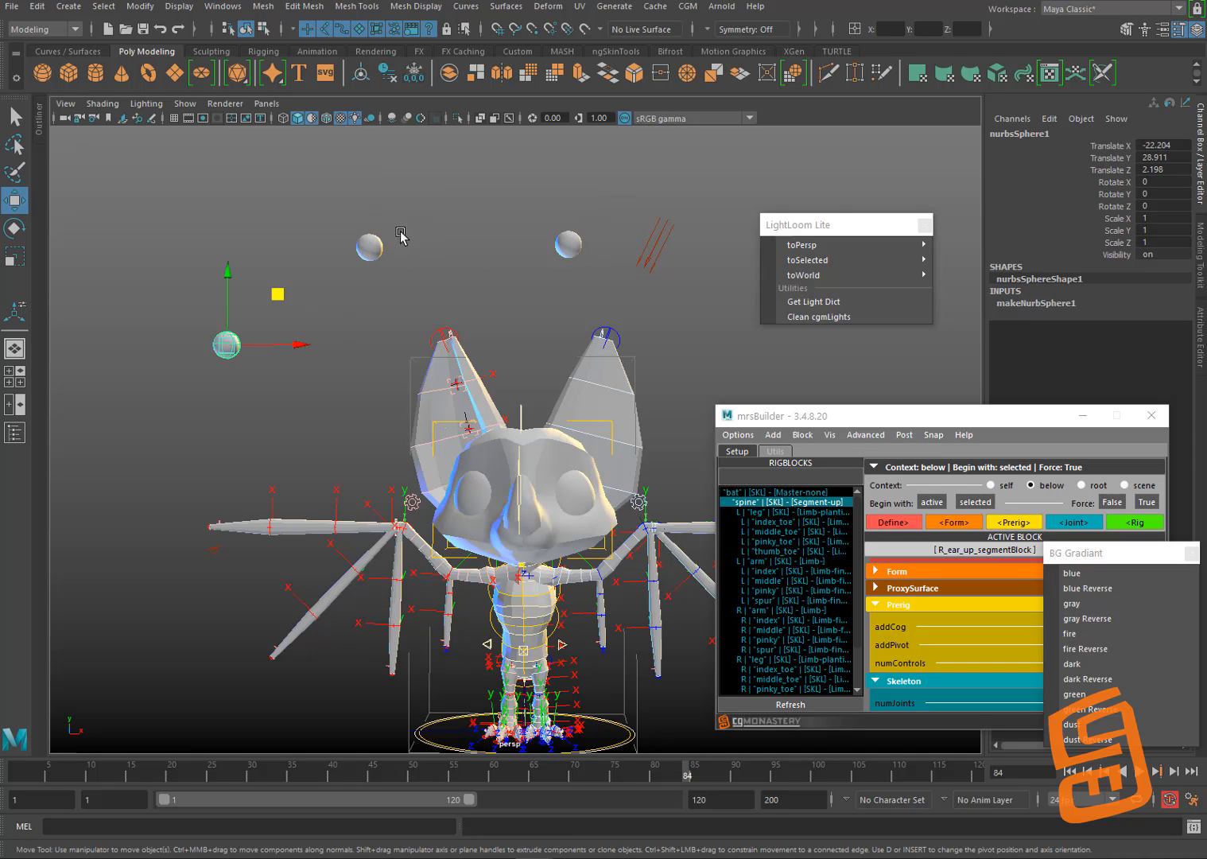
{"action": "left_click", "coordinate": [371, 247]}
{"action": "left_click", "coordinate": [569, 245]}
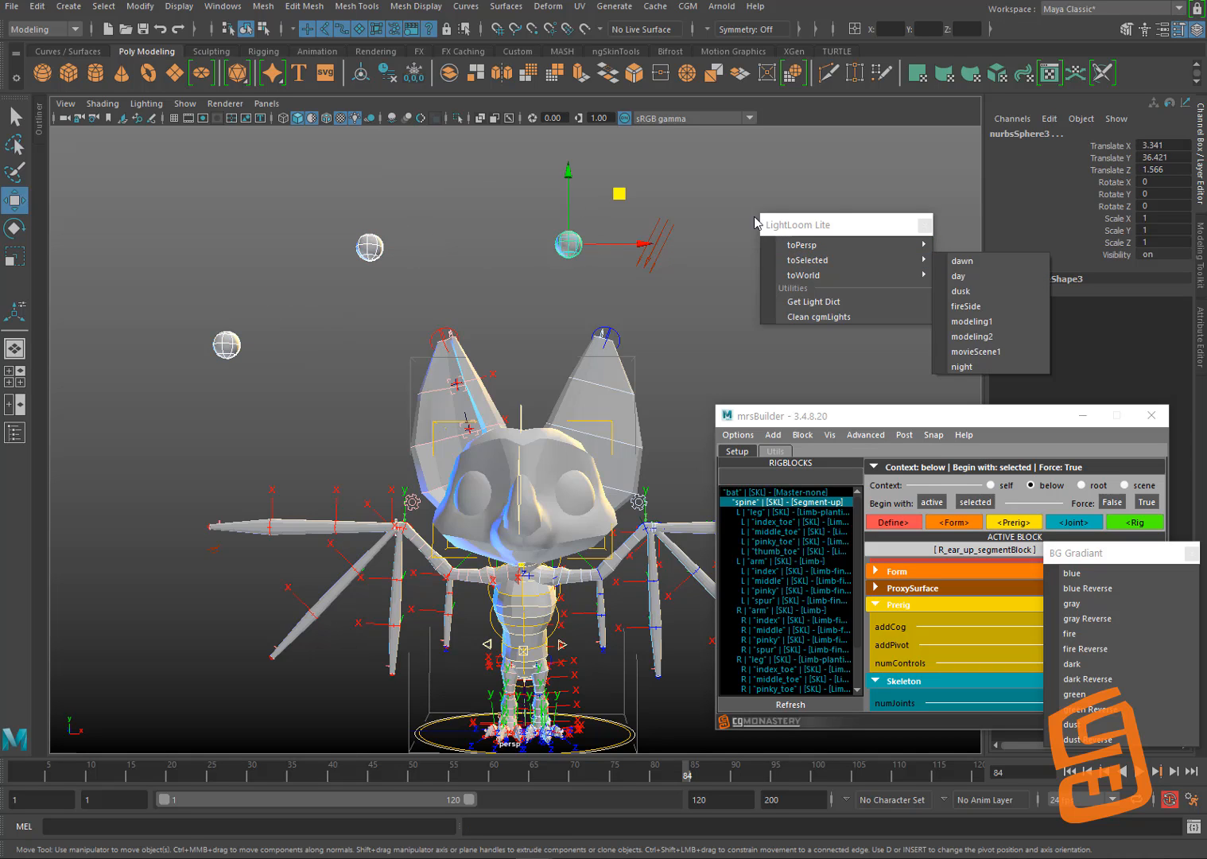
{"action": "left_click", "coordinate": [682, 13]}
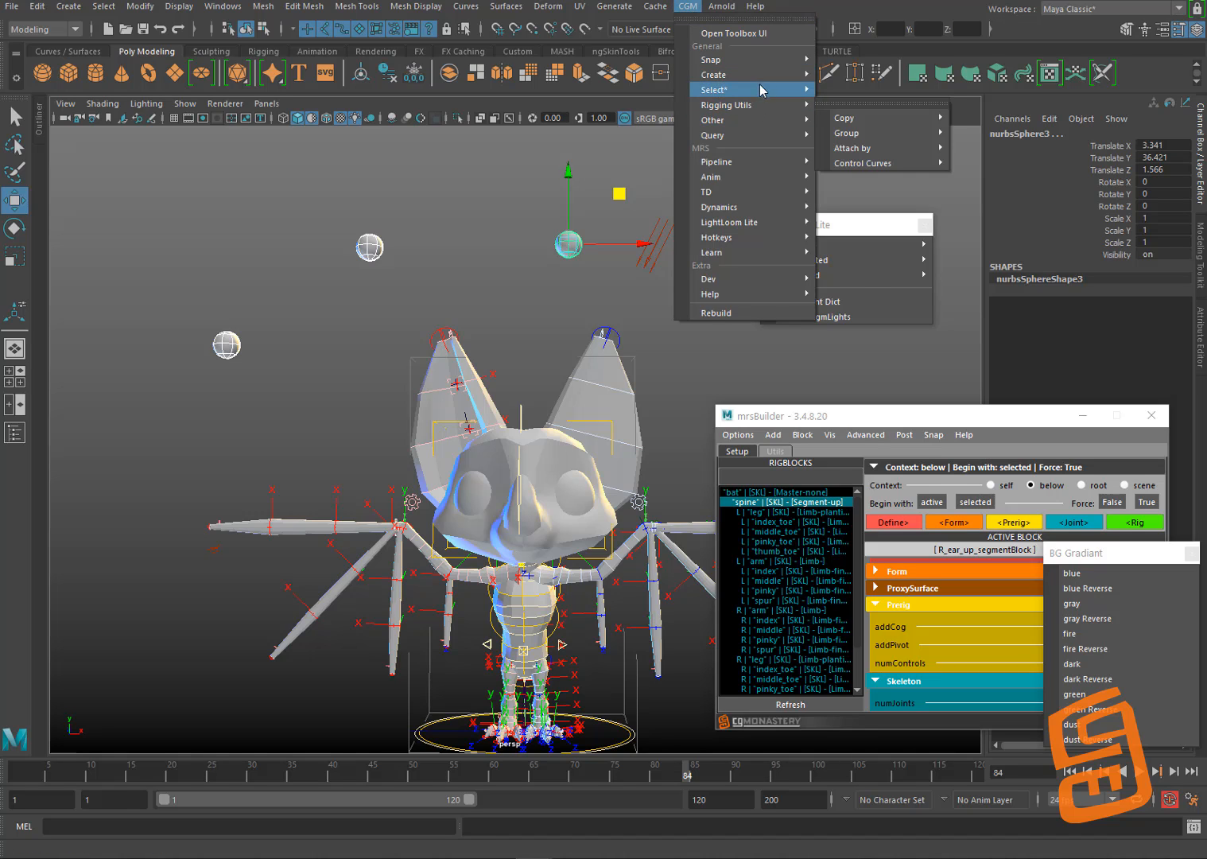
{"action": "mouse_move", "coordinate": [795, 75]}
{"action": "left_click", "coordinate": [840, 81]}
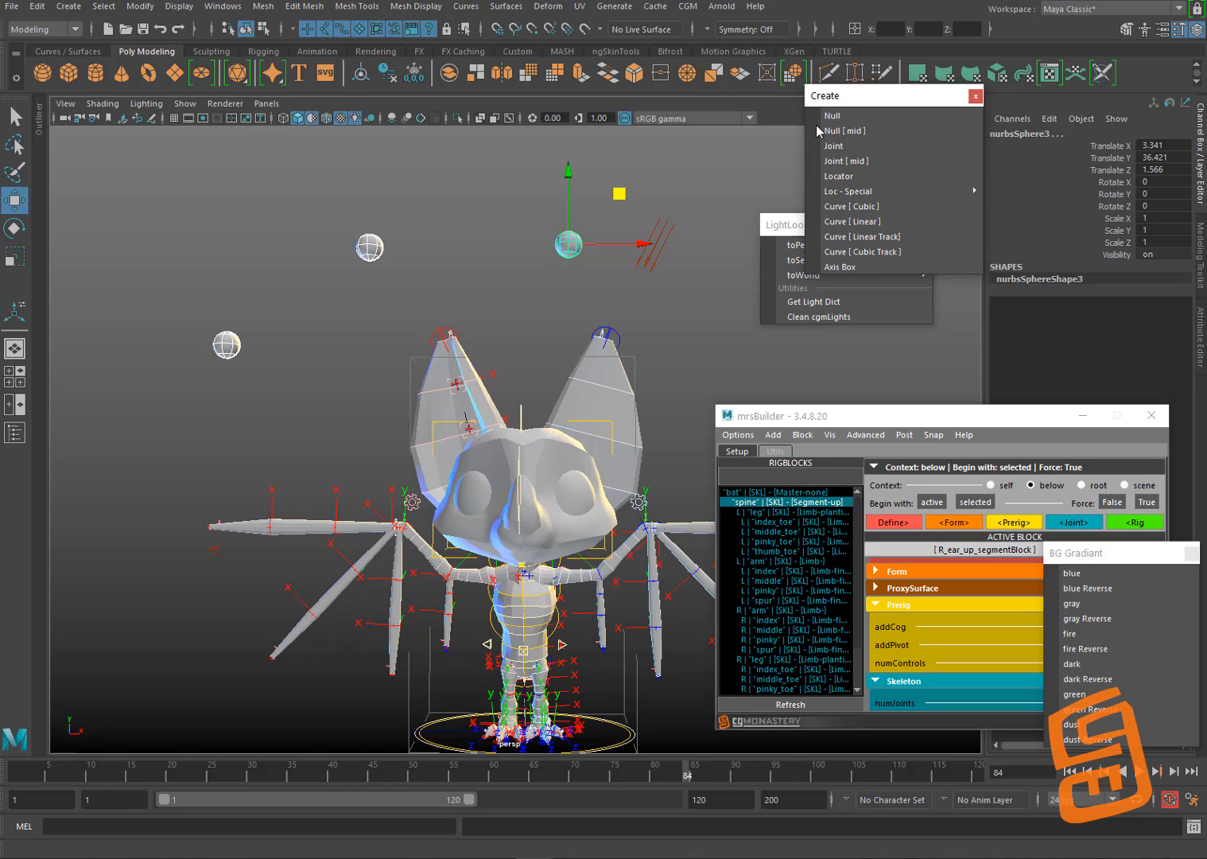
{"action": "left_click", "coordinate": [765, 228]}
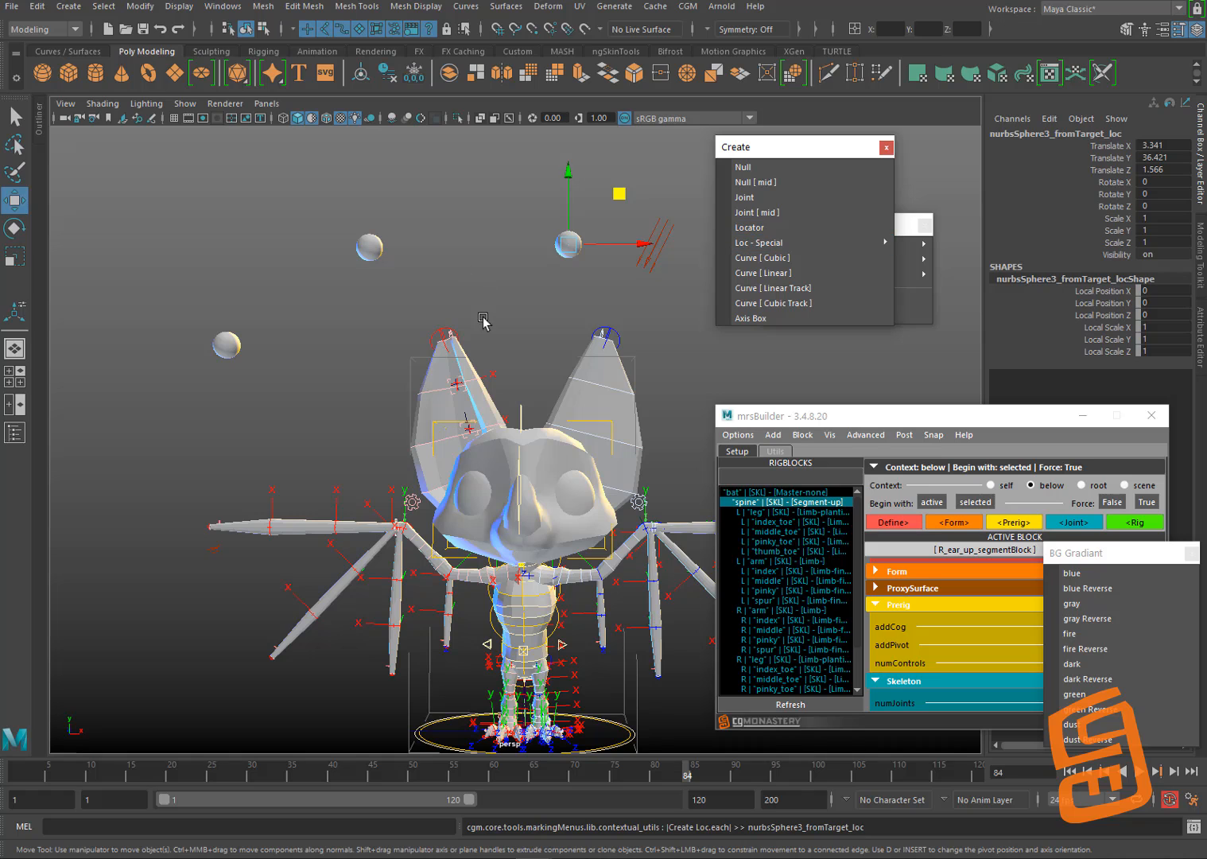
Step: Show the Outliner and delete the locators created from the three spheres
{"action": "left_click", "coordinate": [14, 432]}
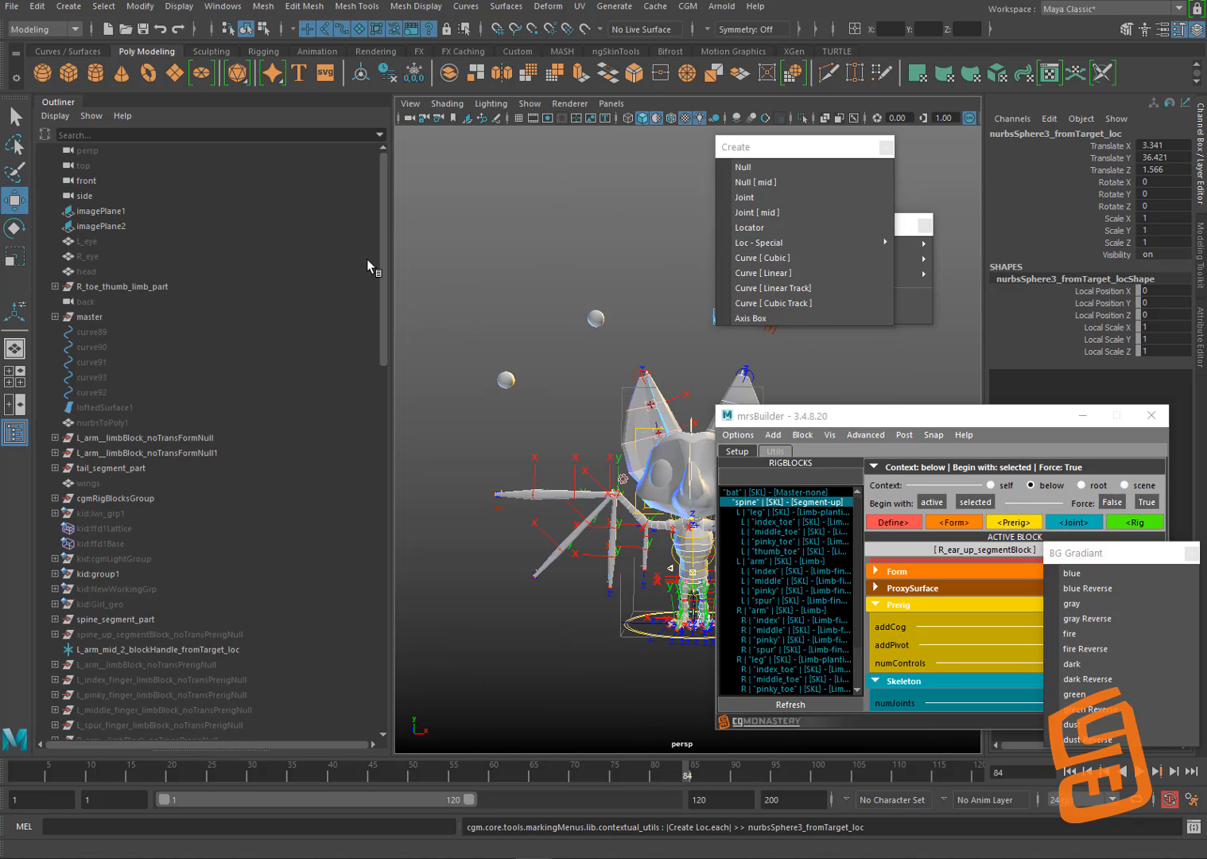
{"action": "left_click_drag", "start_coordinate": [382, 270], "coordinate": [376, 681]}
{"action": "mouse_move", "coordinate": [159, 620]}
{"action": "left_mouse_down"}
{"action": "mouse_move", "coordinate": [165, 660]}
{"action": "mouse_move", "coordinate": [155, 630]}
{"action": "mouse_move", "coordinate": [165, 650]}
{"action": "left_mouse_up"}
{"action": "key", "text": "Delete"}
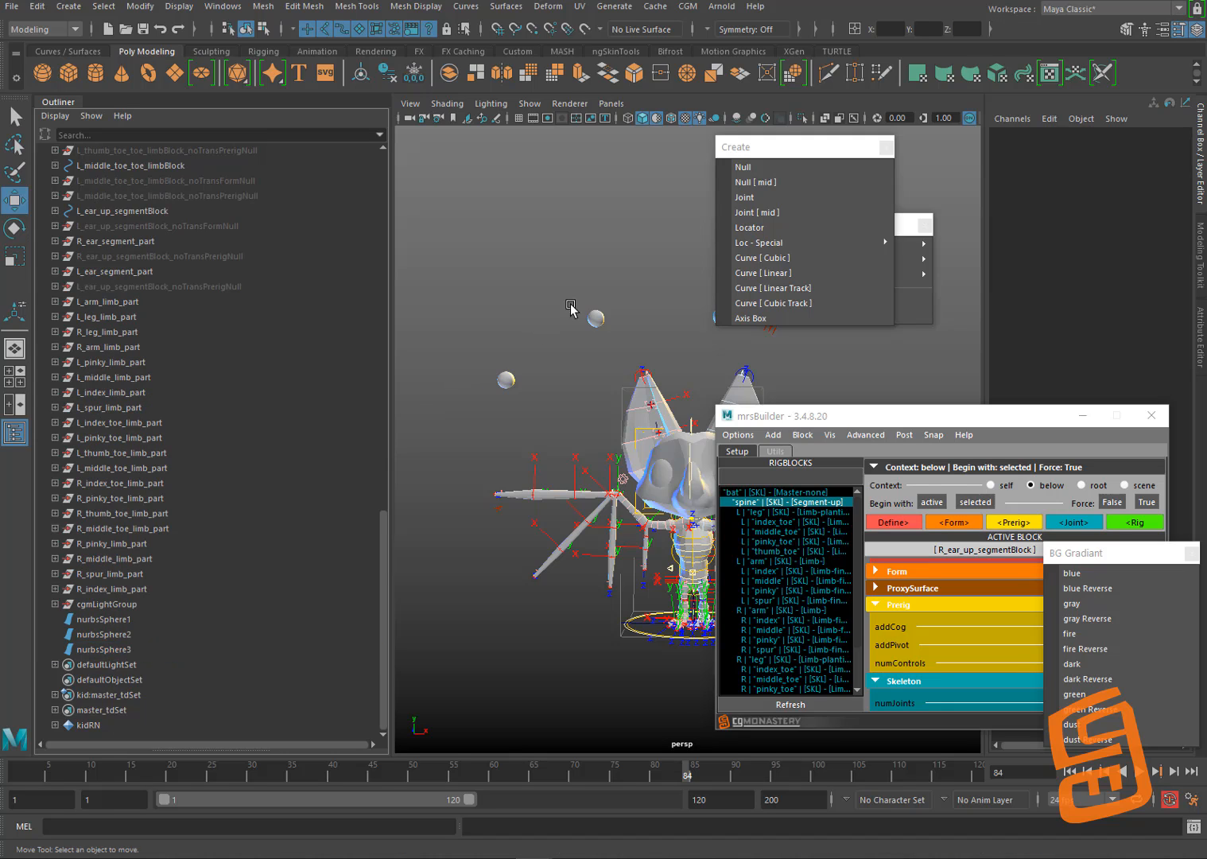
Step: Create a linear track curve through the three spheres with the CGM Create tools
{"action": "left_click_drag", "start_coordinate": [769, 148], "coordinate": [825, 180]}
{"action": "left_click", "coordinate": [506, 379]}
{"action": "left_click", "coordinate": [597, 318], "text": "shift"}
{"action": "left_click", "coordinate": [722, 316], "text": "shift"}
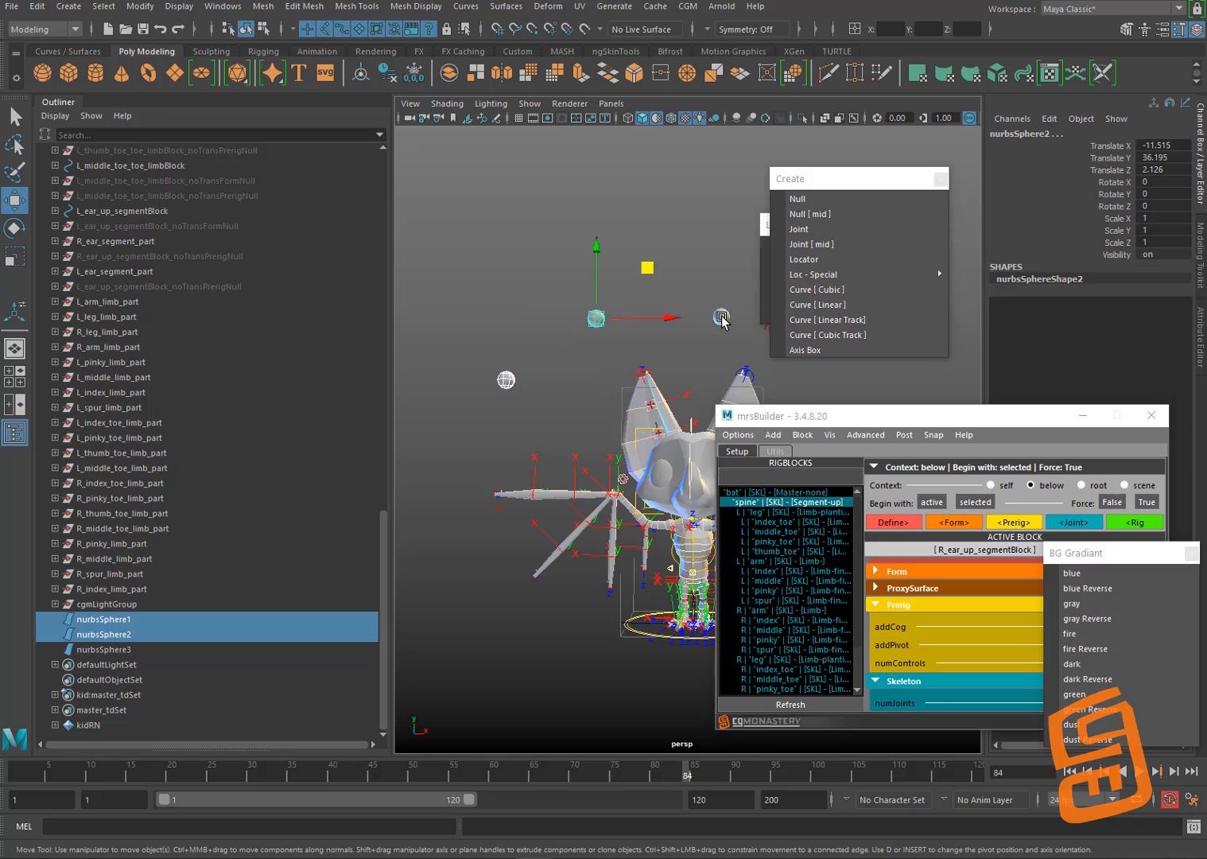
{"action": "left_click", "coordinate": [859, 324]}
Step: Move each of the three spheres to test how the linear track curve follows them
{"action": "left_click", "coordinate": [598, 316]}
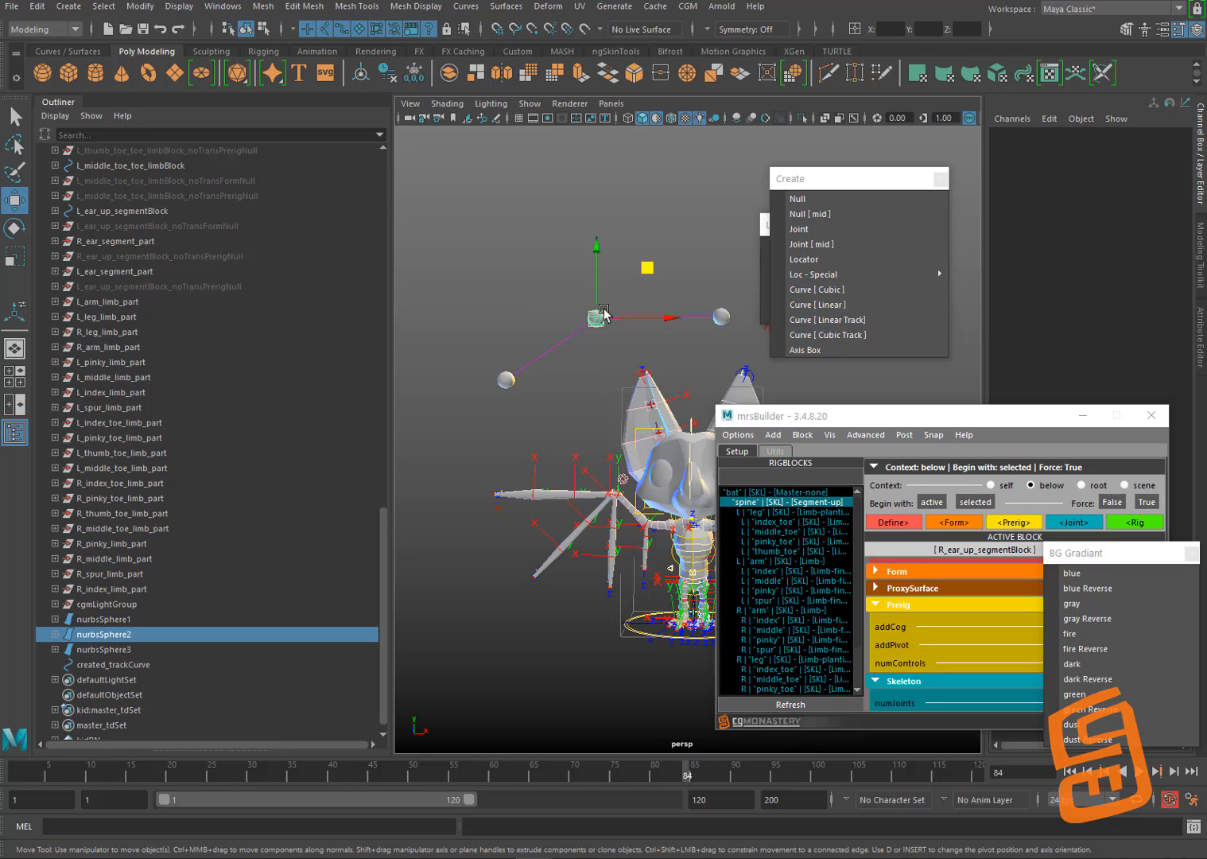
{"action": "left_click_drag", "start_coordinate": [605, 314], "coordinate": [593, 257]}
{"action": "left_click", "coordinate": [569, 316]}
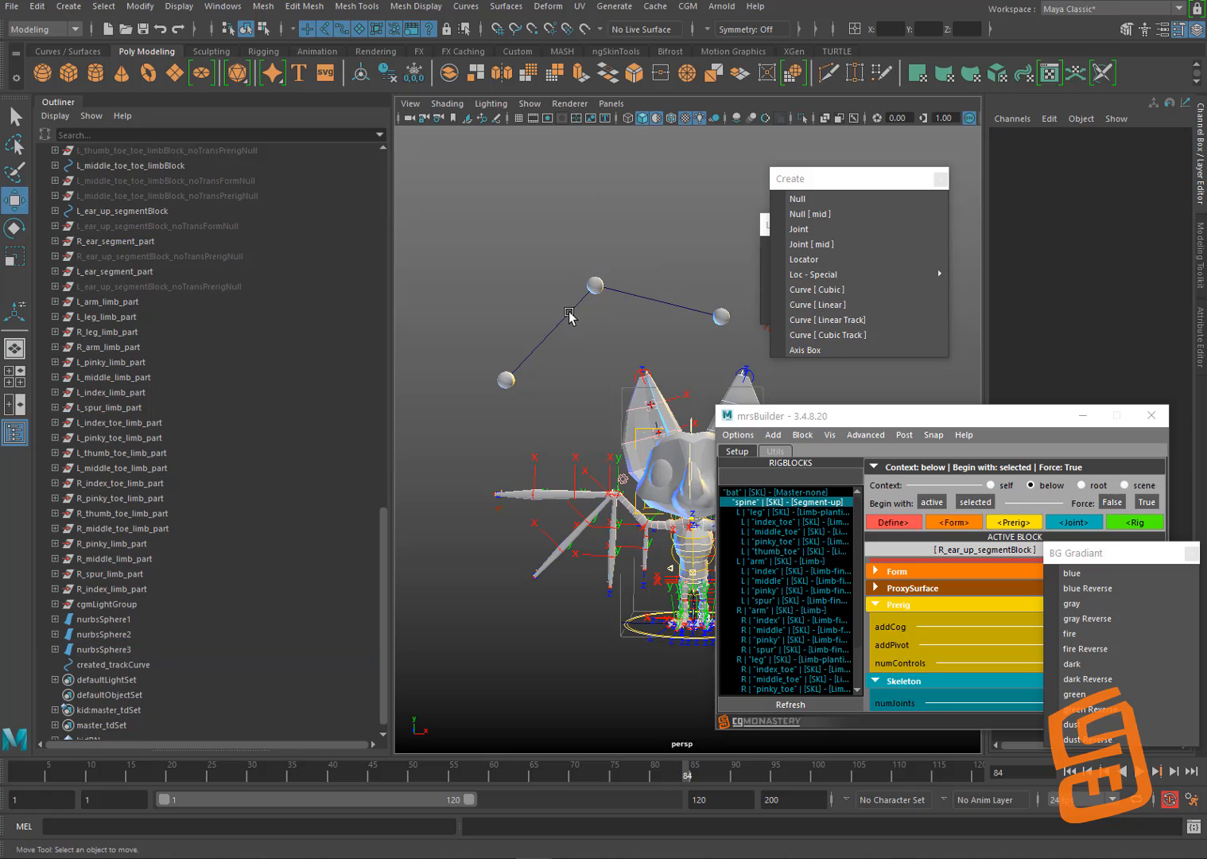
{"action": "left_click", "coordinate": [719, 316]}
{"action": "left_click_drag", "start_coordinate": [719, 317], "coordinate": [712, 227]}
{"action": "left_click", "coordinate": [513, 386]}
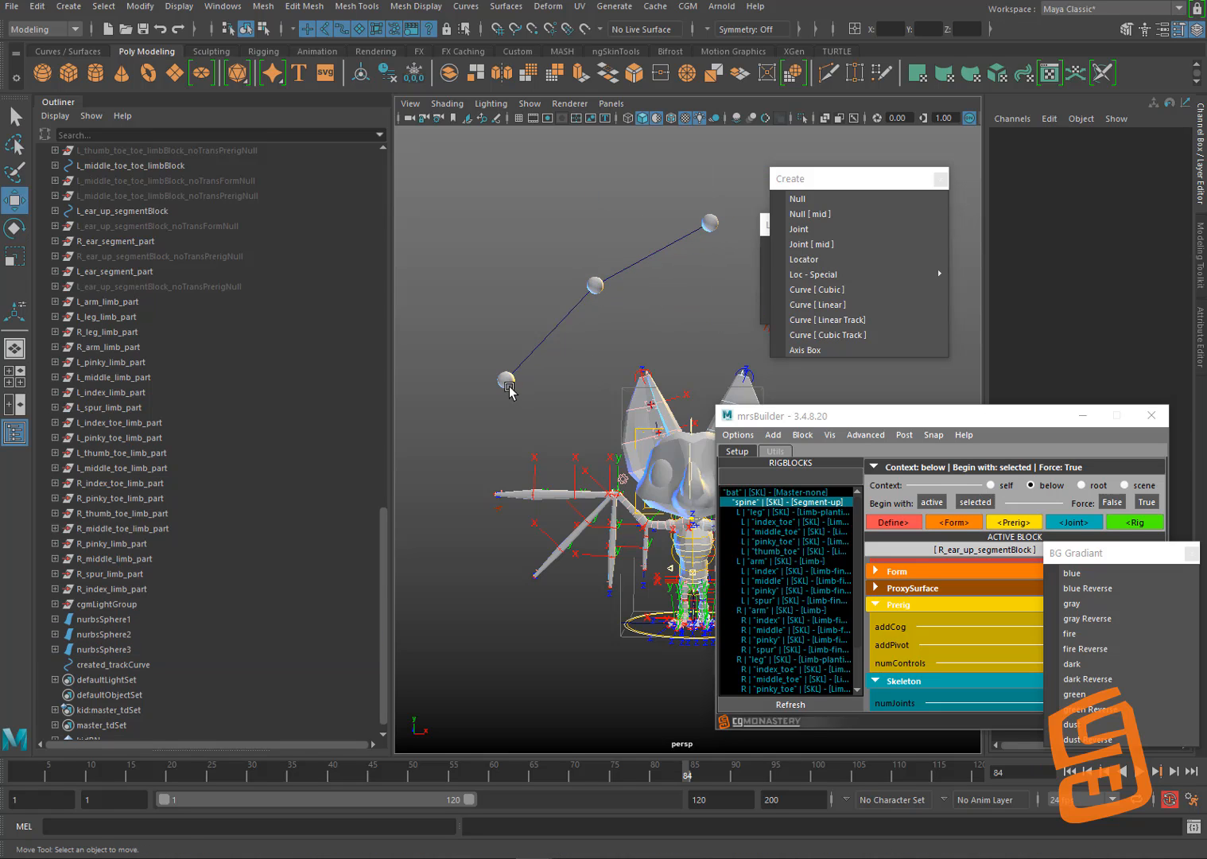
{"action": "left_click", "coordinate": [494, 382]}
{"action": "left_click_drag", "start_coordinate": [507, 379], "coordinate": [472, 364]}
{"action": "left_click", "coordinate": [659, 220]}
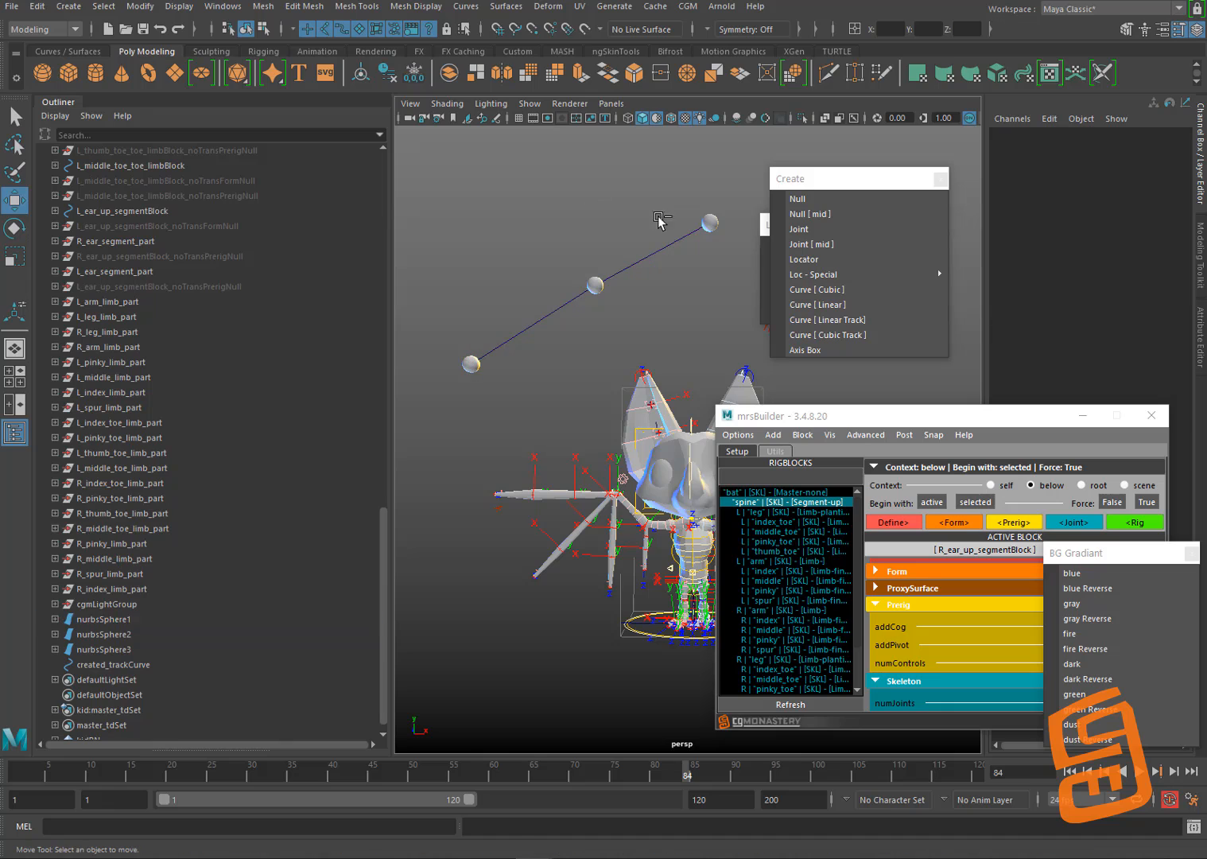
Step: Undo the sphere moves and the creation of the linear track curve
{"action": "key", "text": "ctrl+z"}
{"action": "key", "text": "ctrl+z"}
{"action": "key", "text": "ctrl+z"}
{"action": "key", "text": "ctrl+z"}
{"action": "key", "text": "ctrl+z"}
{"action": "key", "text": "ctrl+z"}
{"action": "key", "text": "ctrl+z"}
{"action": "key", "text": "ctrl+z"}
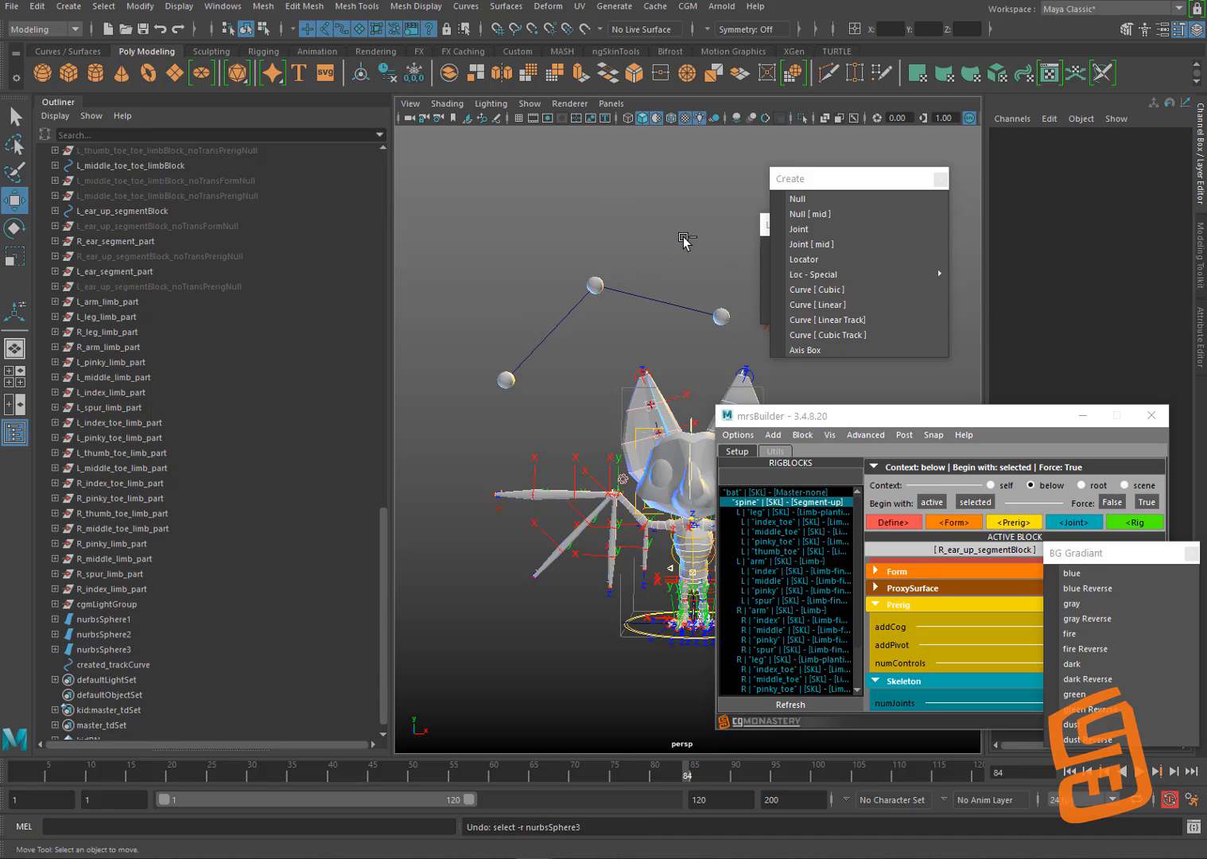
{"action": "key", "text": "ctrl+z"}
{"action": "key", "text": "ctrl+z"}
{"action": "key", "text": "ctrl+z"}
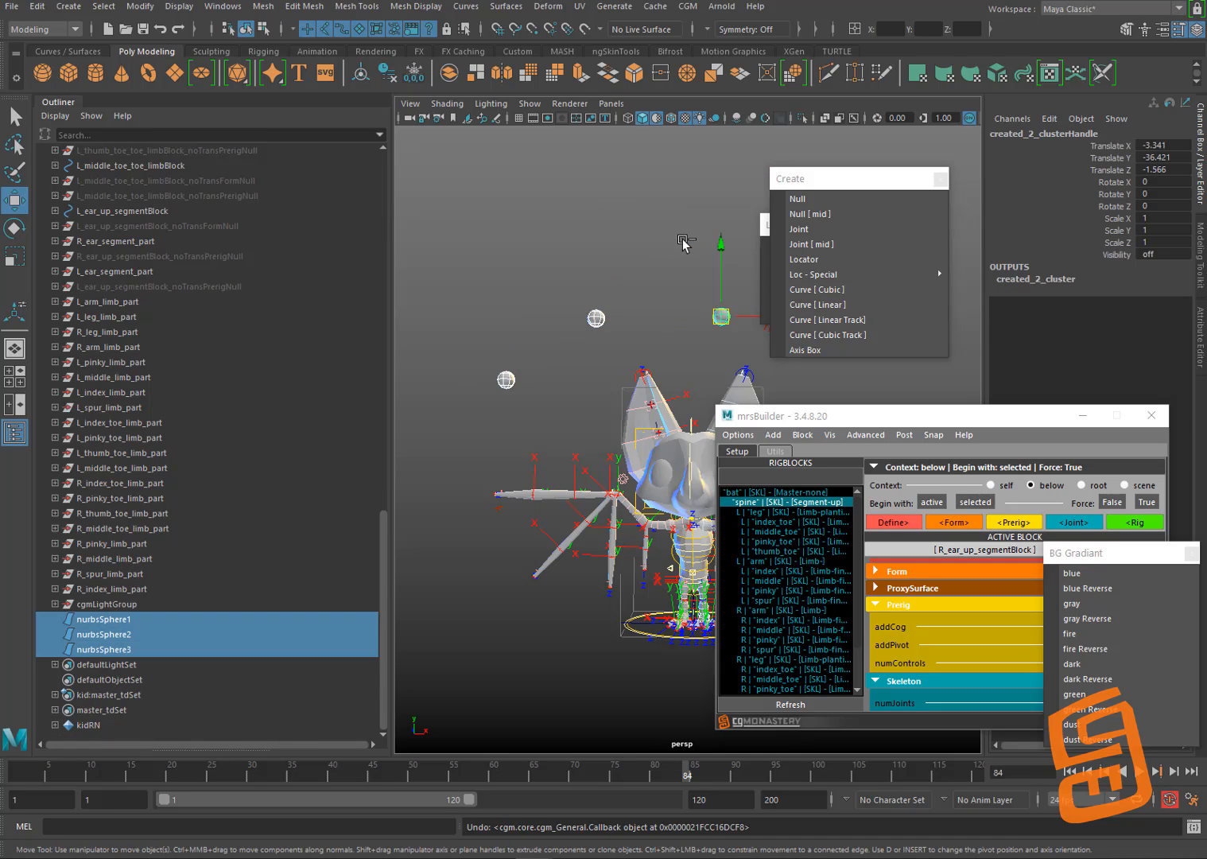
Step: Try a cubic track curve on the three selected spheres and undo it
{"action": "left_click", "coordinate": [838, 335]}
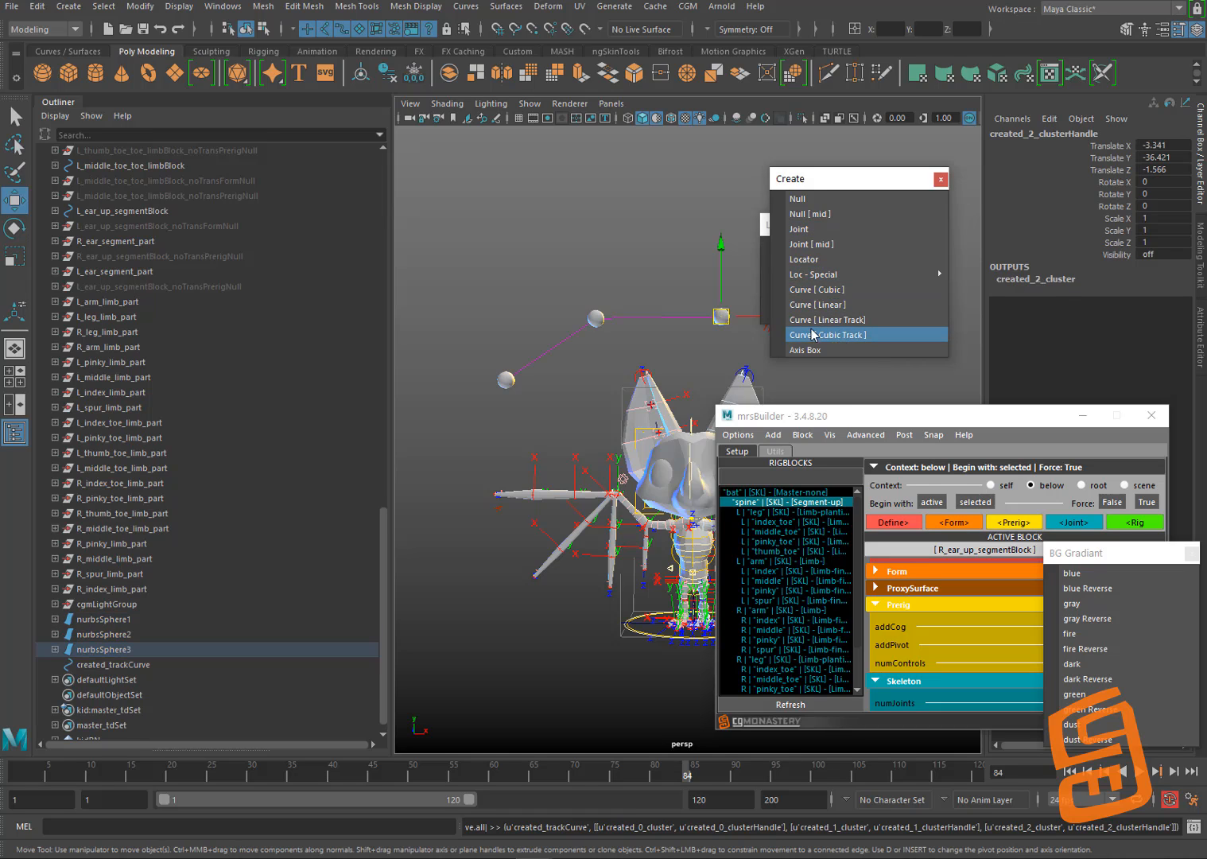
{"action": "key", "text": "ctrl+z"}
{"action": "key", "text": "ctrl+z"}
{"action": "key", "text": "ctrl+z"}
{"action": "key", "text": "ctrl+z"}
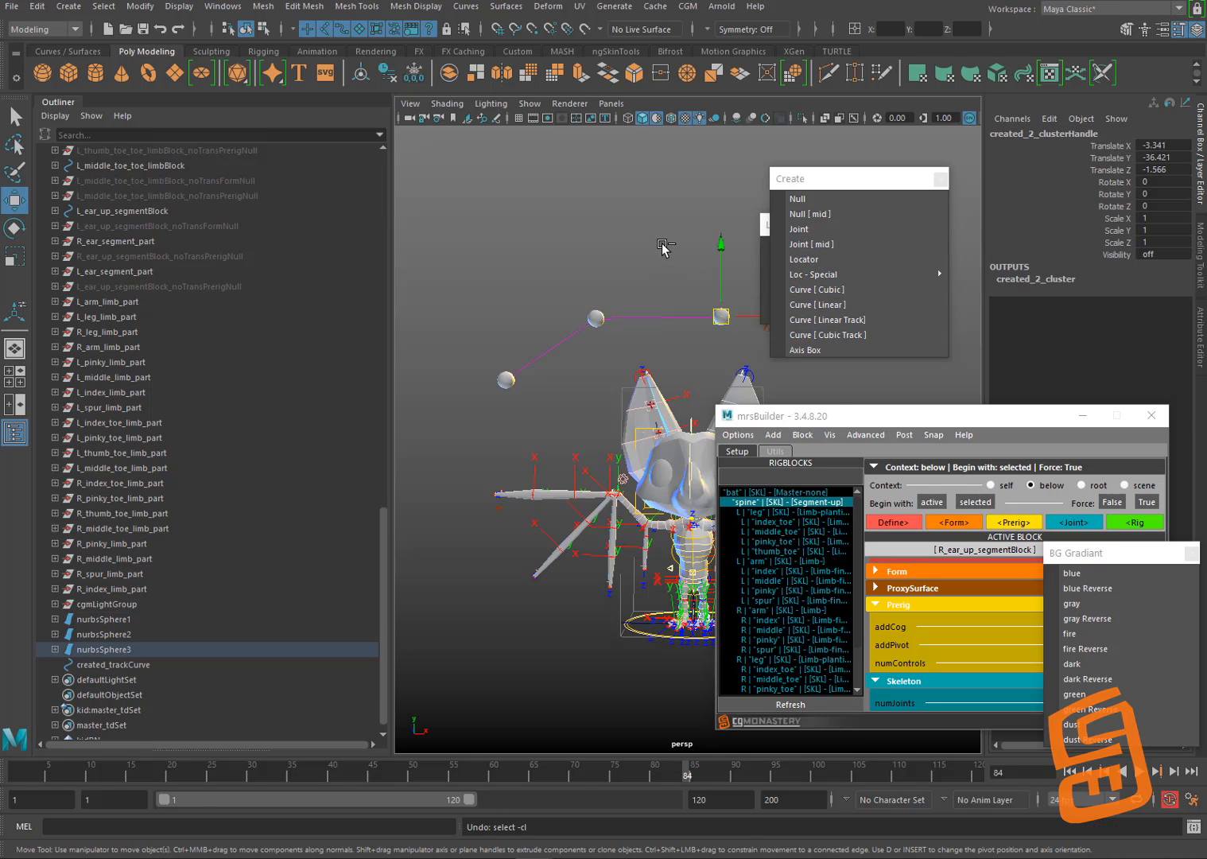
Step: Reselect the three spheres in order, try the cubic track curve again and undo it
{"action": "left_click", "coordinate": [600, 319], "text": "shift"}
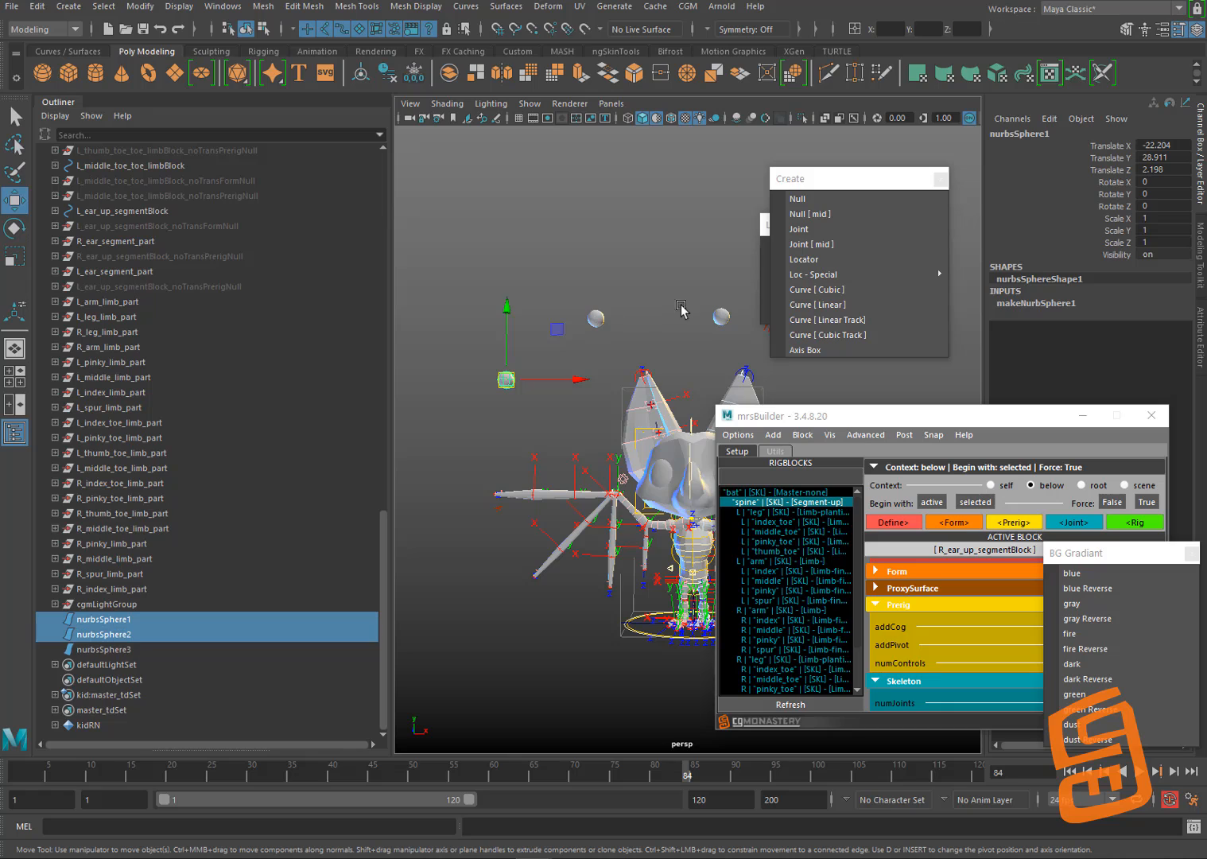
{"action": "left_click", "coordinate": [721, 317], "text": "shift"}
{"action": "left_click", "coordinate": [829, 336]}
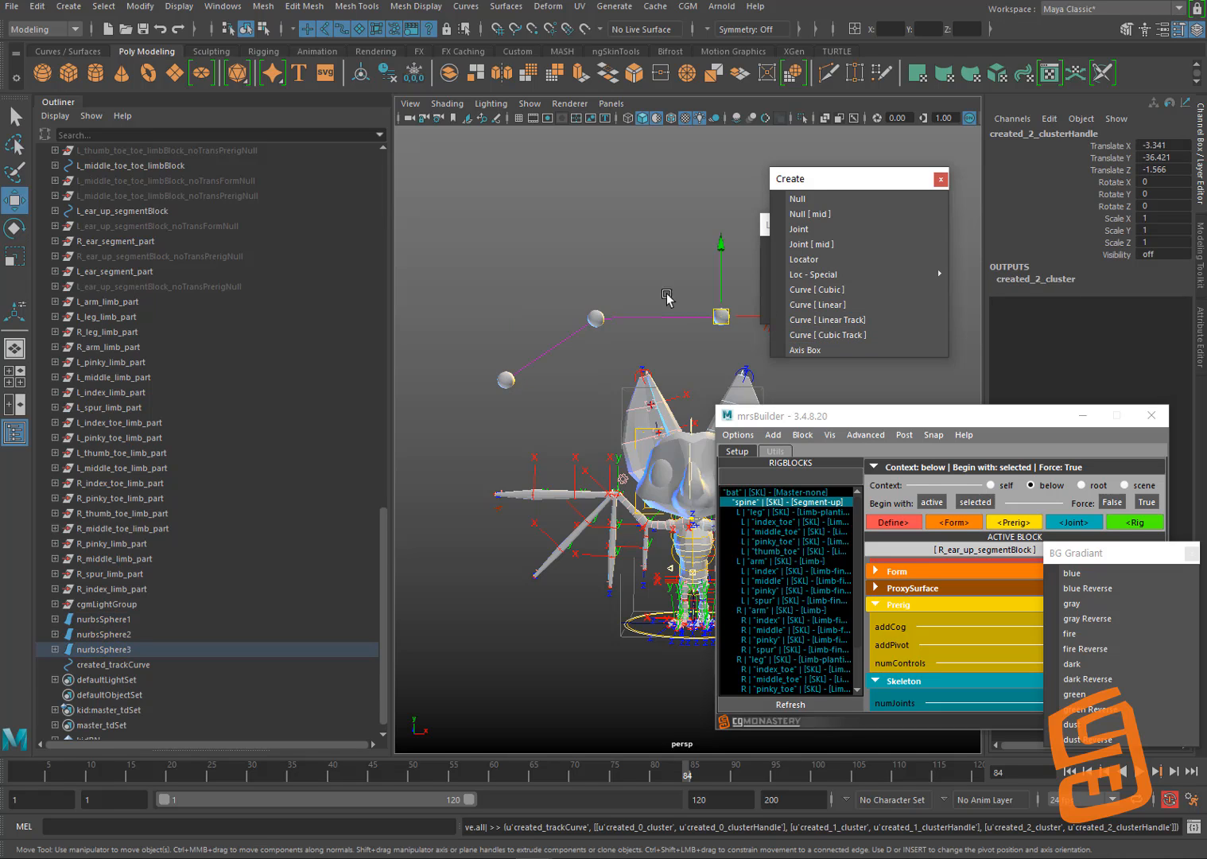
{"action": "key", "text": "ctrl+z"}
{"action": "key", "text": "ctrl+z"}
Step: Duplicate the last sphere, placing the copy at about X -4.2, Y 36.9, Z 1.9, and shift the second sphere toward the first
{"action": "left_click_drag", "start_coordinate": [826, 190], "coordinate": [975, 193]}
{"action": "left_click", "coordinate": [723, 315]}
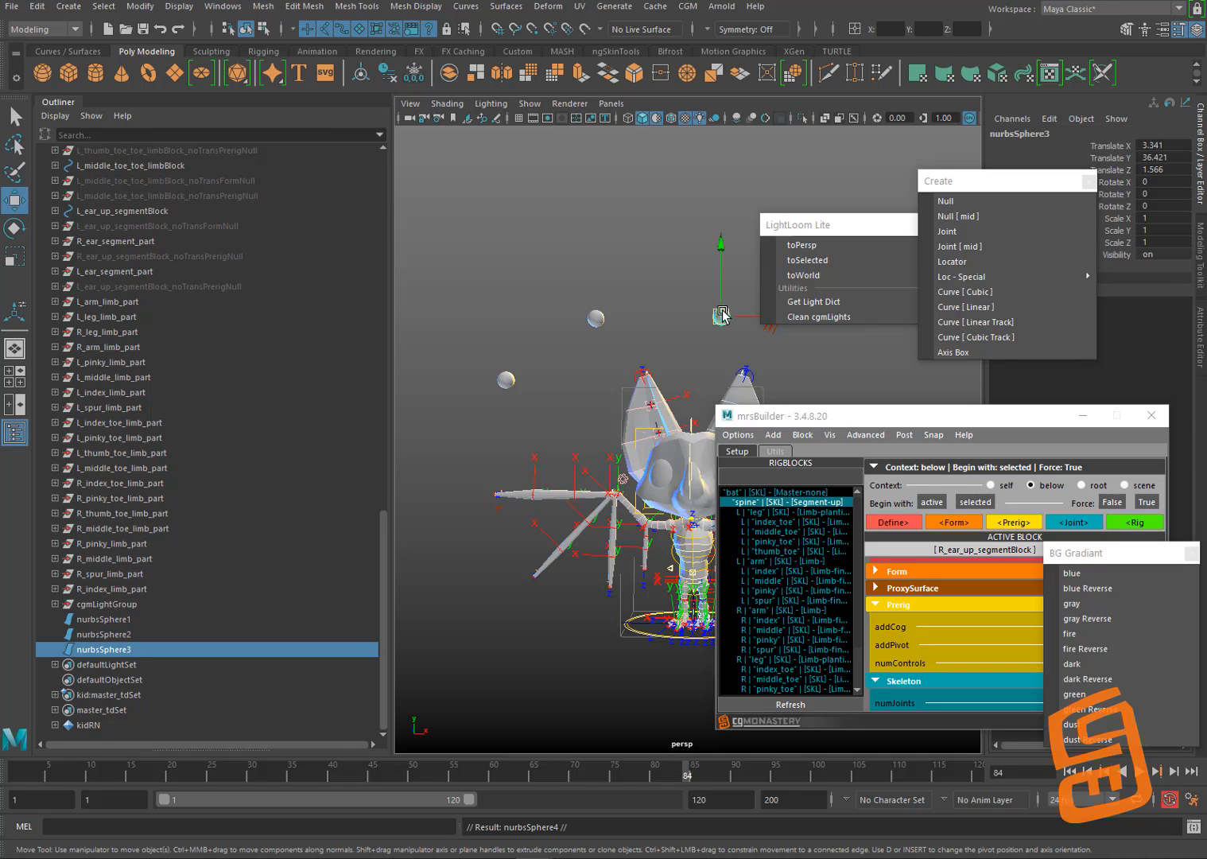
{"action": "left_click_drag", "start_coordinate": [723, 315], "coordinate": [675, 316]}
{"action": "left_click", "coordinate": [610, 249]}
{"action": "left_click", "coordinate": [597, 320]}
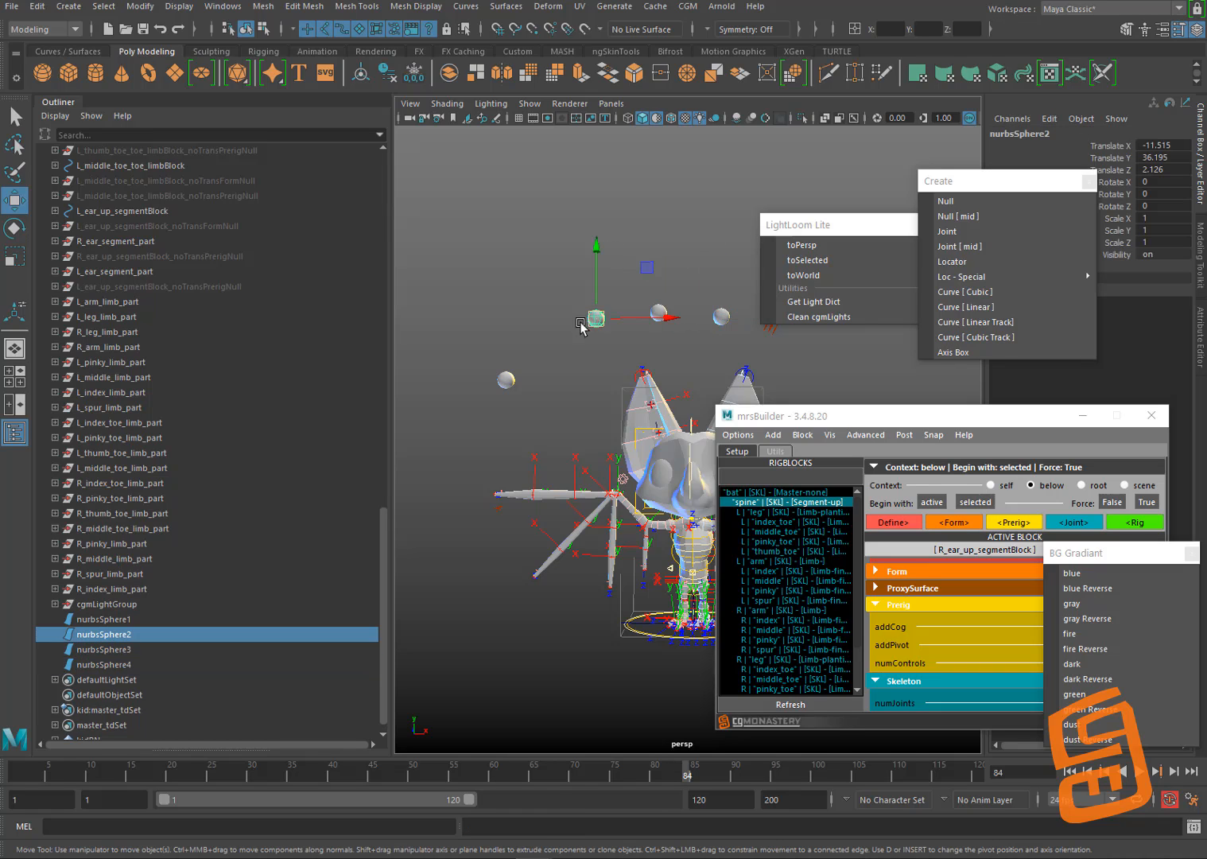
{"action": "left_click_drag", "start_coordinate": [595, 319], "coordinate": [566, 325]}
Step: Select the four spheres in order along the arc and create a cubic track curve through them
{"action": "left_click", "coordinate": [514, 376]}
{"action": "left_click", "coordinate": [515, 381]}
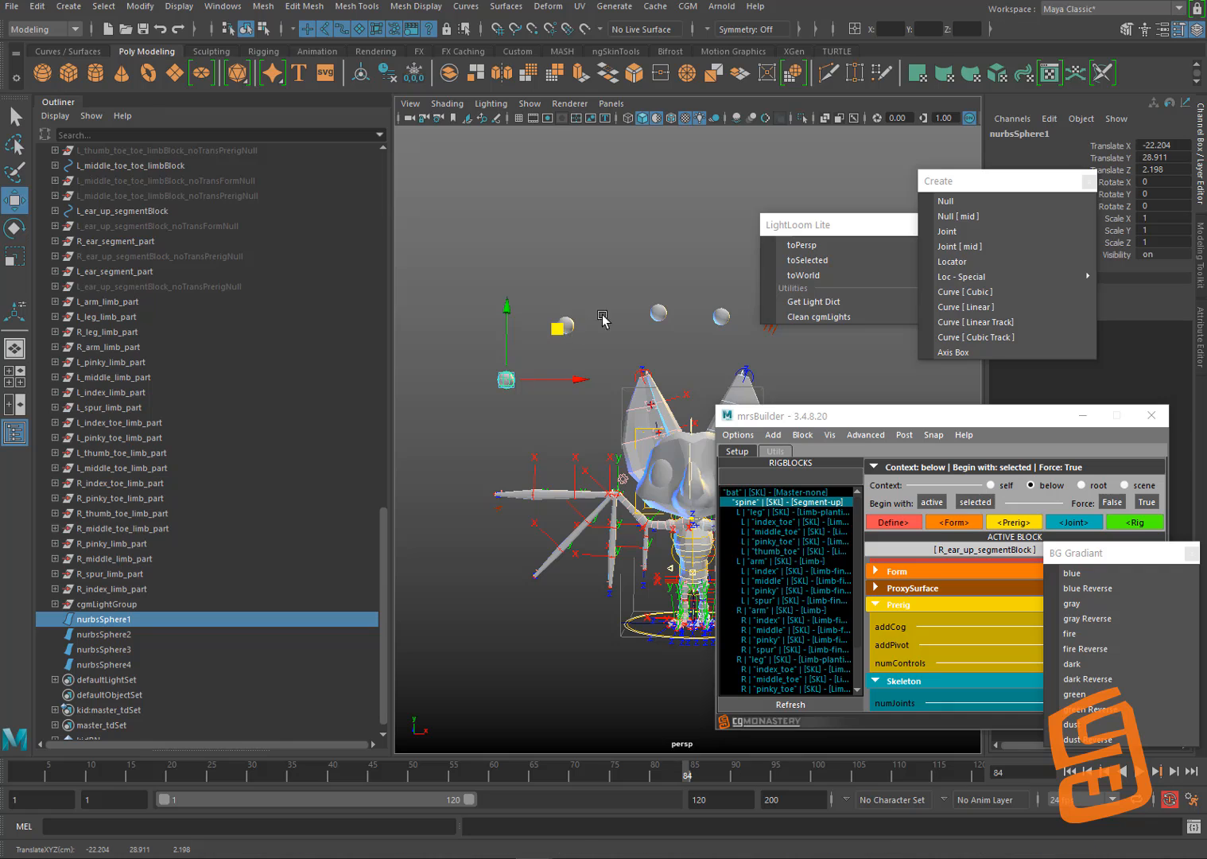
{"action": "left_click", "coordinate": [566, 325], "text": "shift"}
{"action": "left_click", "coordinate": [661, 313], "text": "shift"}
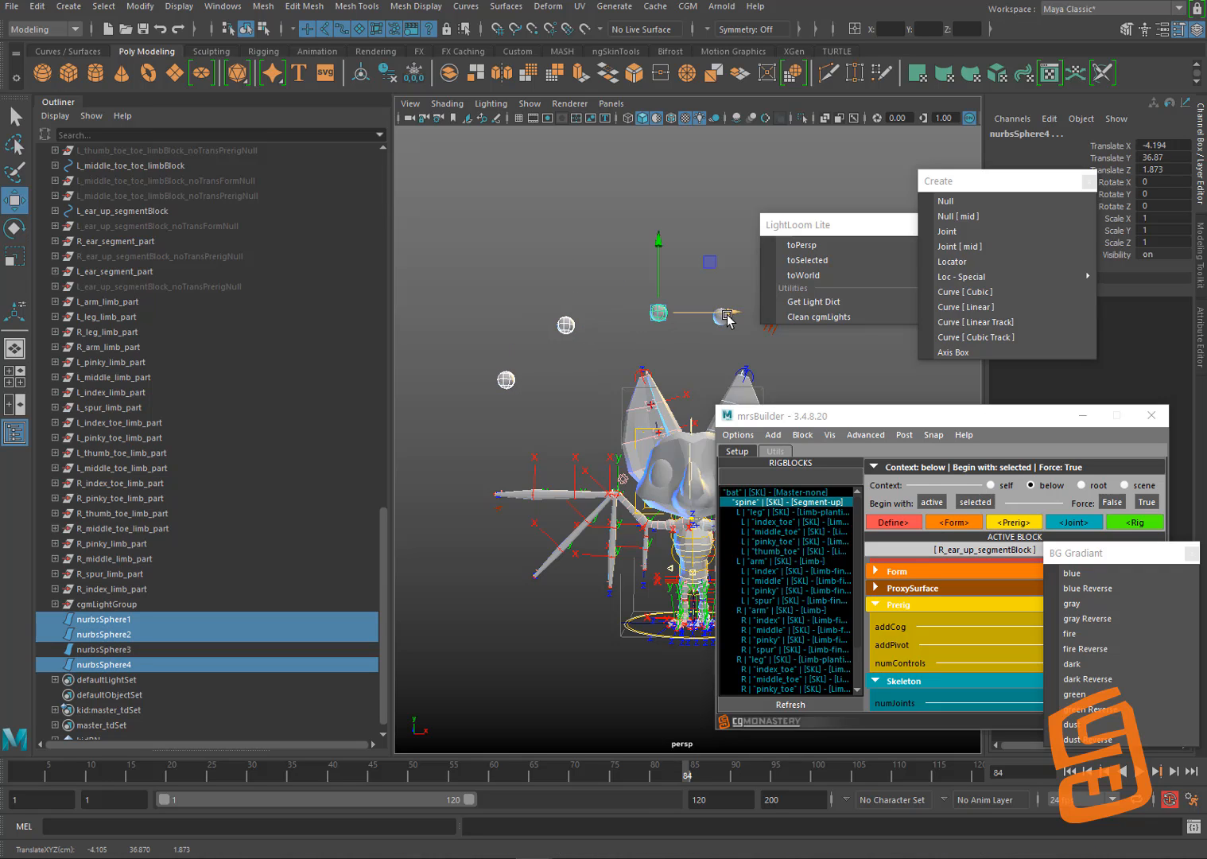
{"action": "left_click", "coordinate": [722, 317], "text": "shift"}
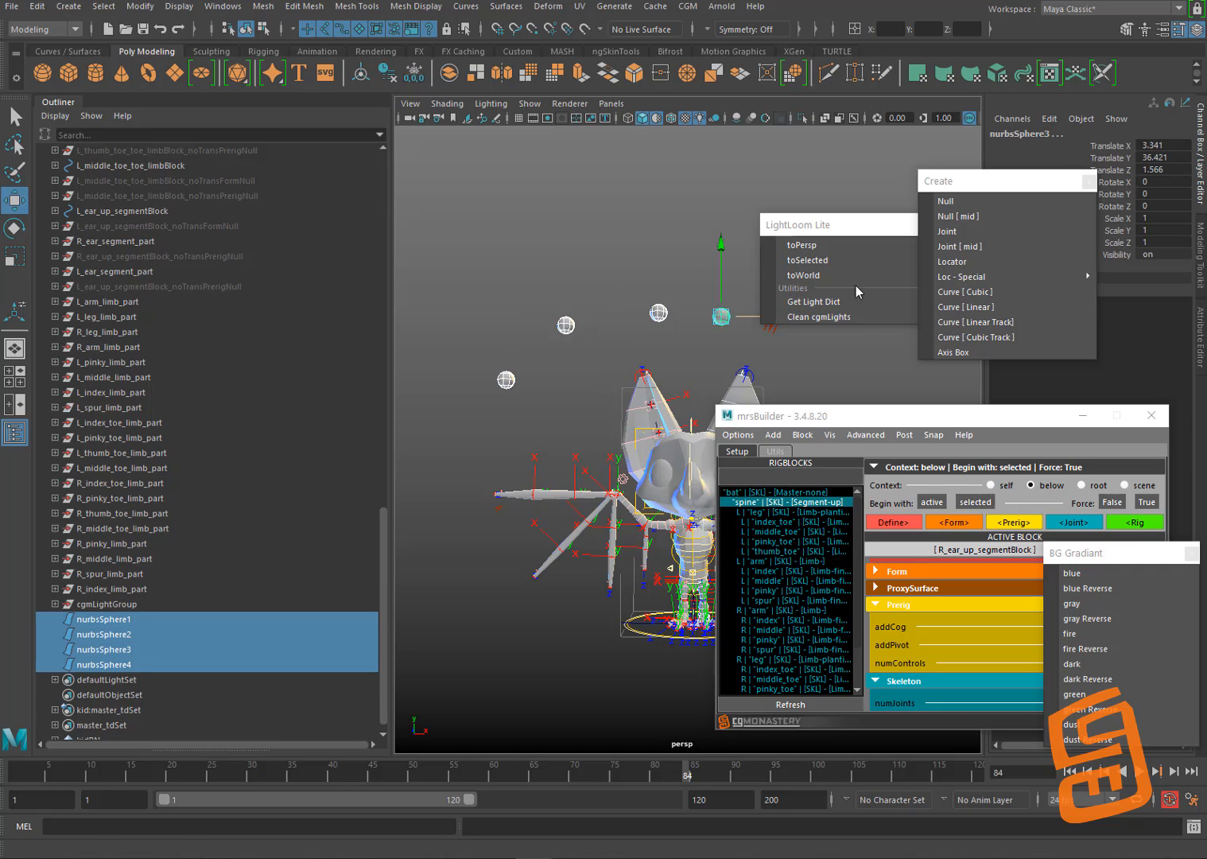
{"action": "left_click", "coordinate": [965, 338]}
Step: Raise the two middle spheres to arch the track curve, placing the third at about X -6.0, Y 42.9, Z 2.2
{"action": "left_click", "coordinate": [566, 324]}
{"action": "left_click_drag", "start_coordinate": [567, 324], "coordinate": [543, 268]}
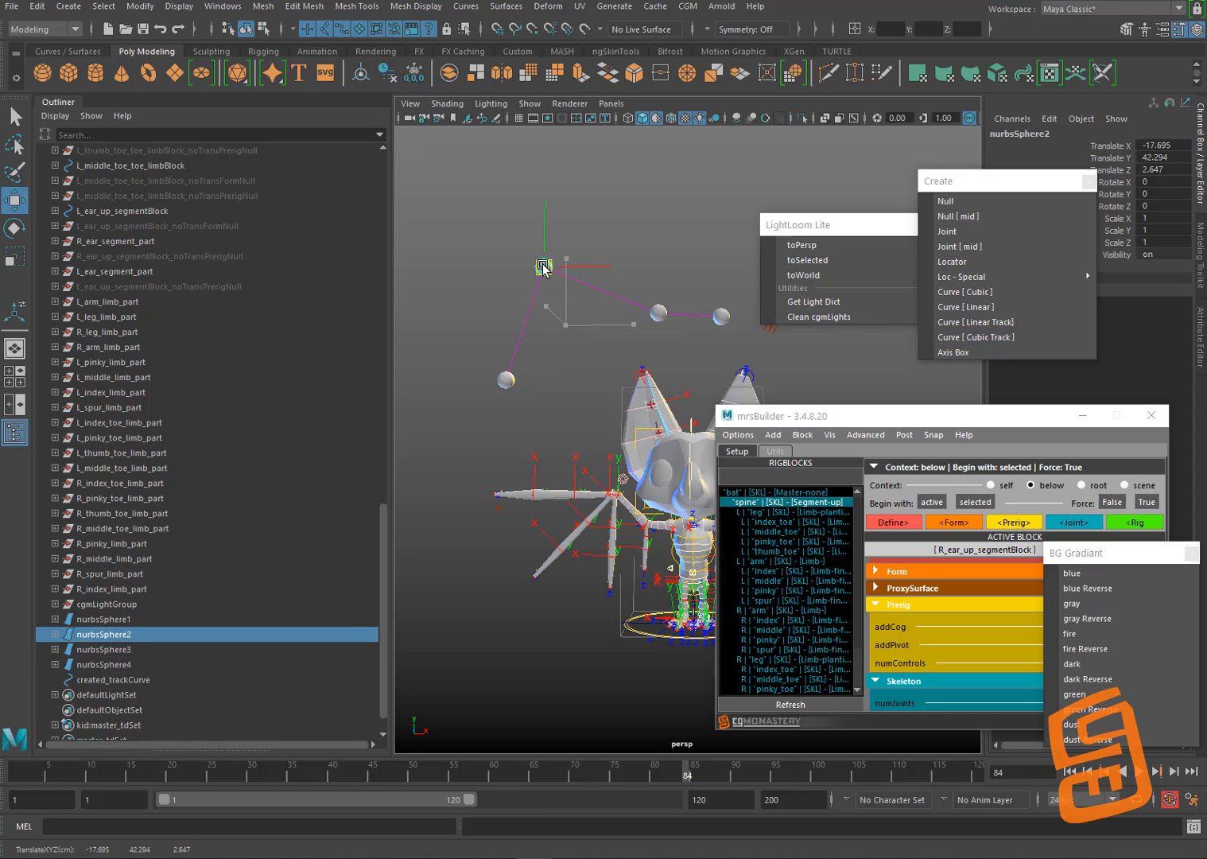
{"action": "left_click", "coordinate": [659, 312]}
{"action": "left_click_drag", "start_coordinate": [659, 312], "coordinate": [648, 261]}
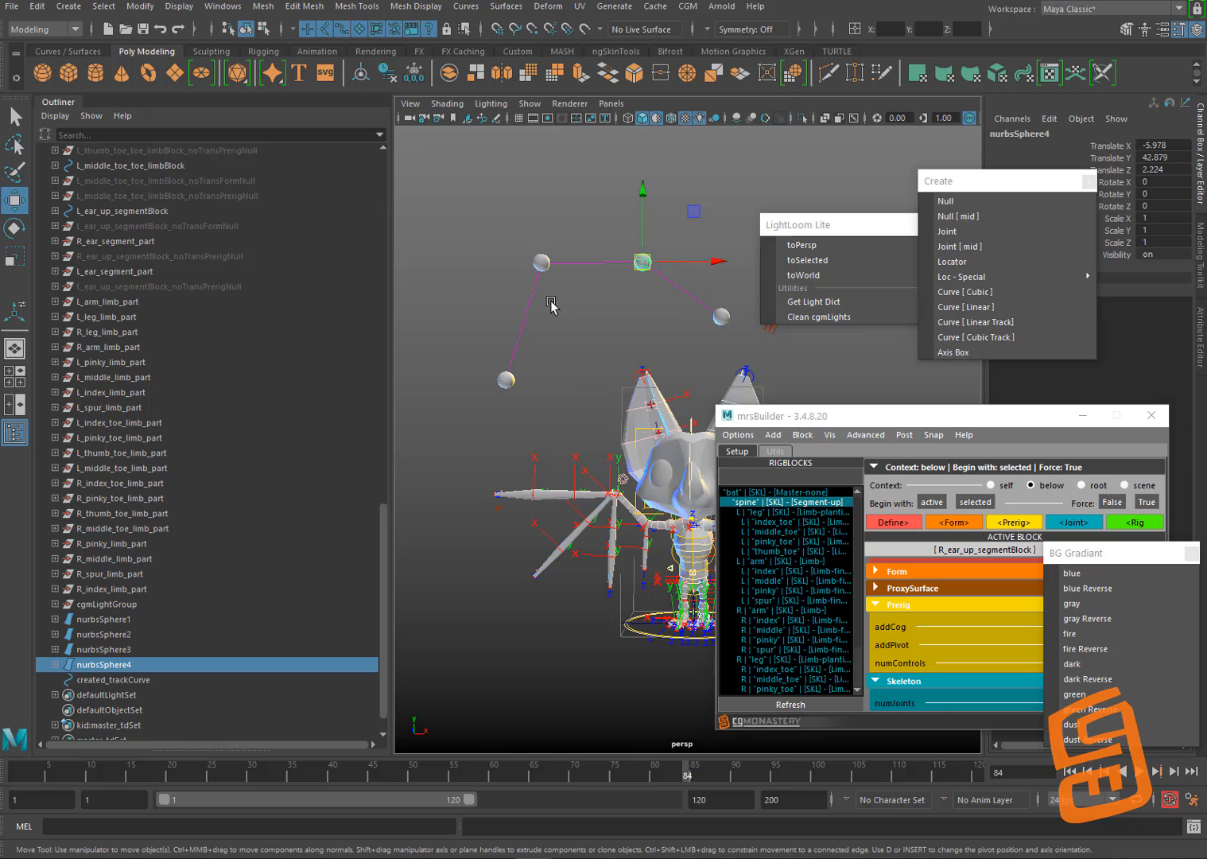
Step: Delete the track curve that connects the four spheres
{"action": "left_click", "coordinate": [519, 341]}
{"action": "left_click", "coordinate": [517, 318]}
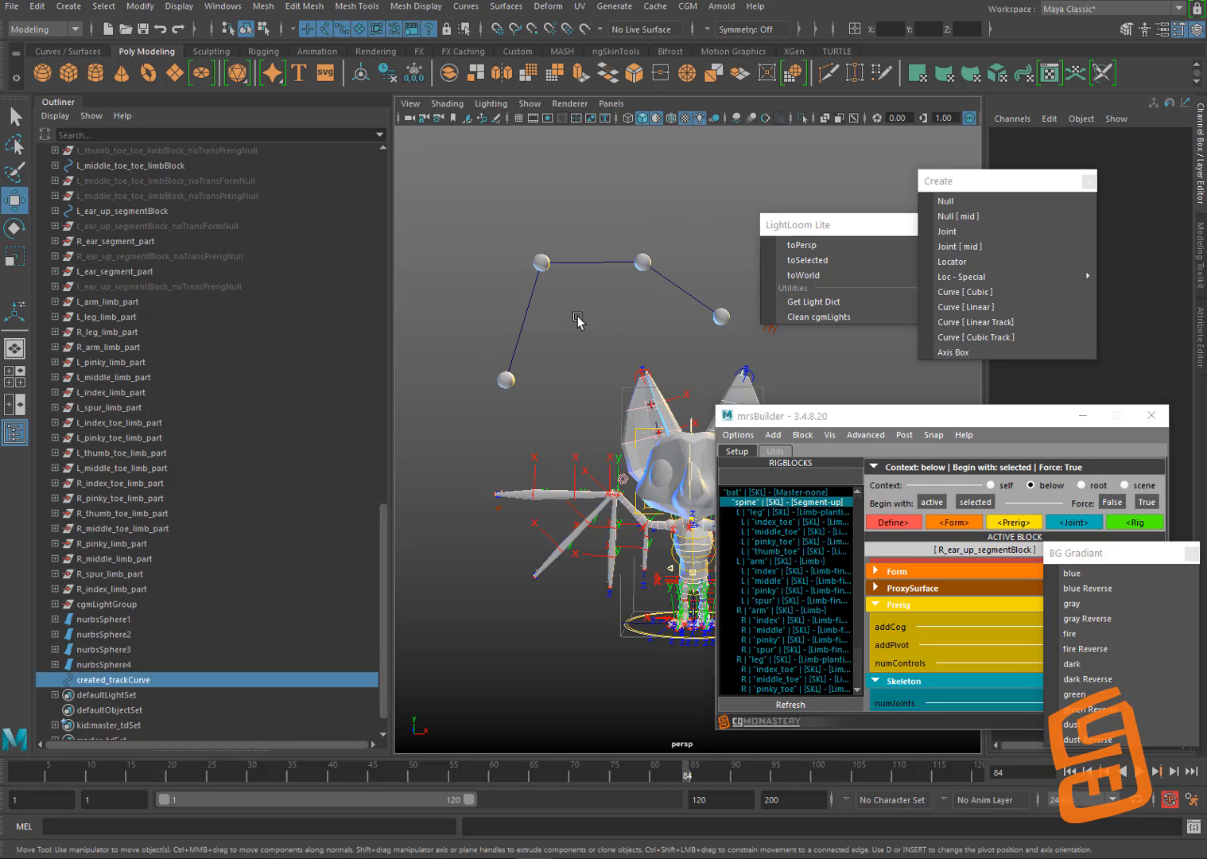
{"action": "key", "text": "Delete"}
Step: Select the four spheres in order along the arc and create a plain cubic curve through them
{"action": "left_click", "coordinate": [506, 380]}
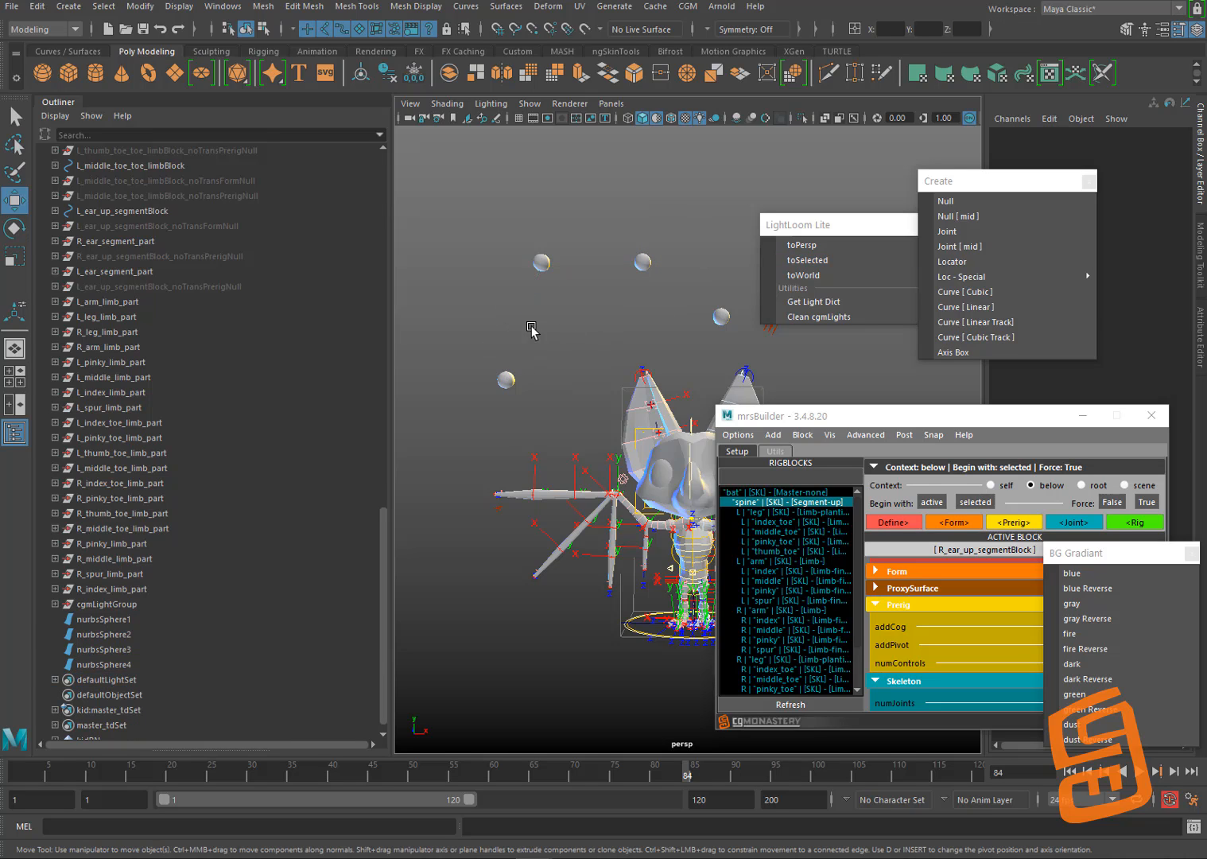
{"action": "left_click", "coordinate": [542, 262], "text": "shift"}
{"action": "left_click", "coordinate": [643, 262], "text": "shift"}
{"action": "left_click", "coordinate": [721, 317], "text": "shift"}
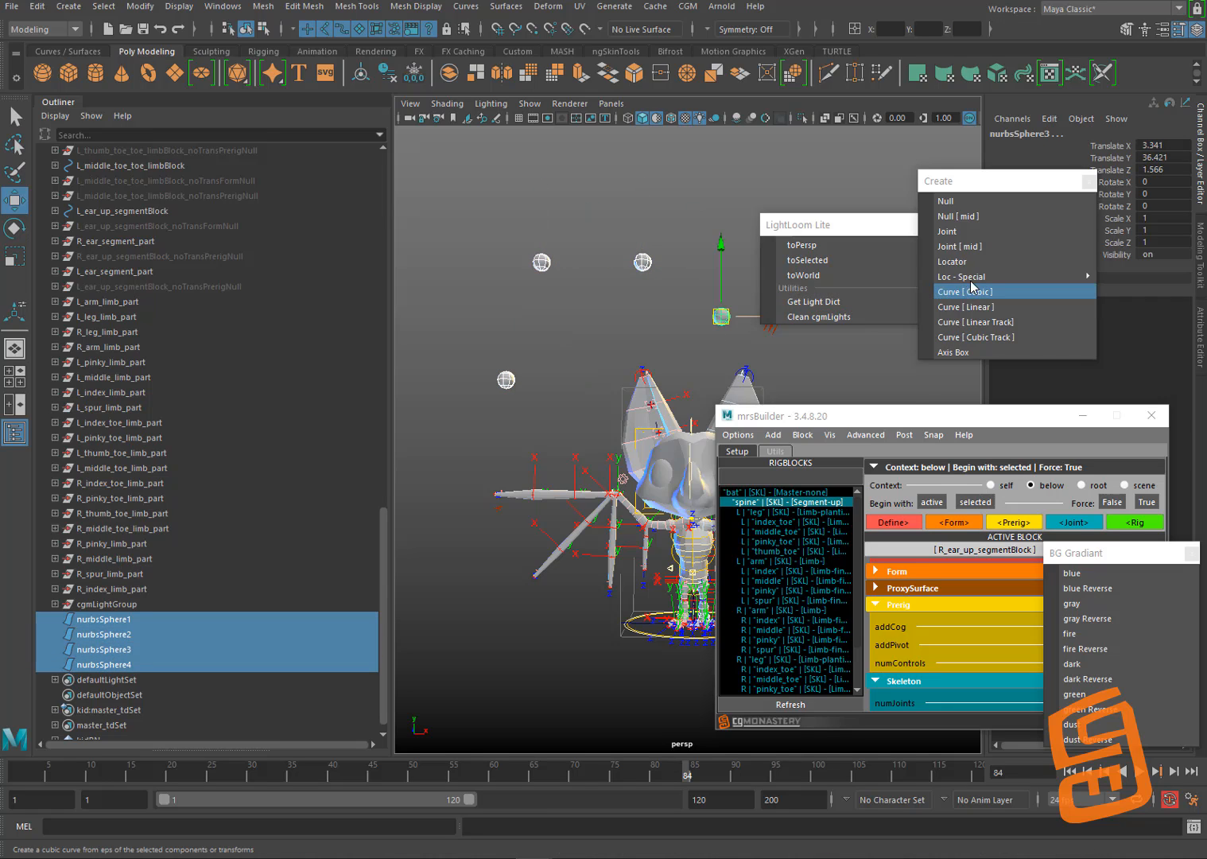
{"action": "left_click", "coordinate": [954, 292]}
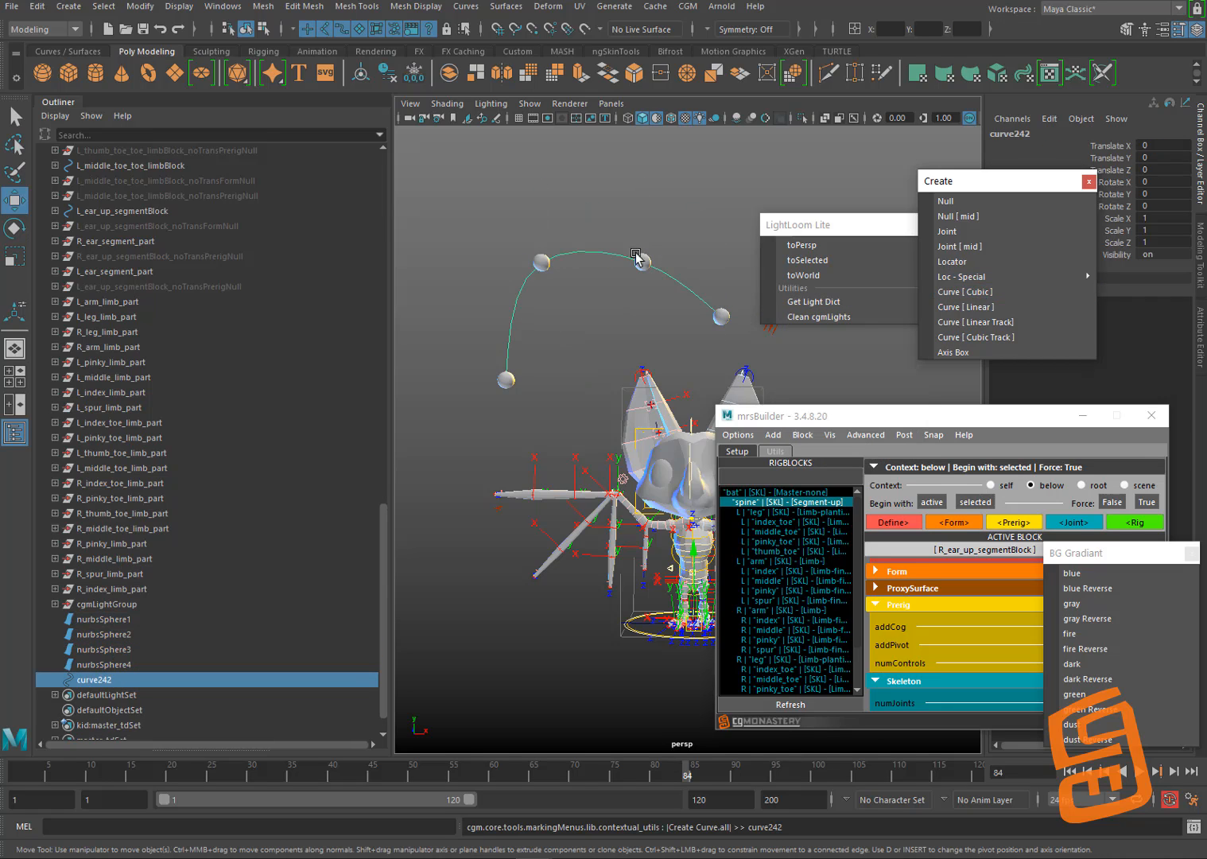
Step: Raise the third sphere off the cubic curve to about X -5.3, Y 49.3, Z 2.5
{"action": "left_click", "coordinate": [666, 236]}
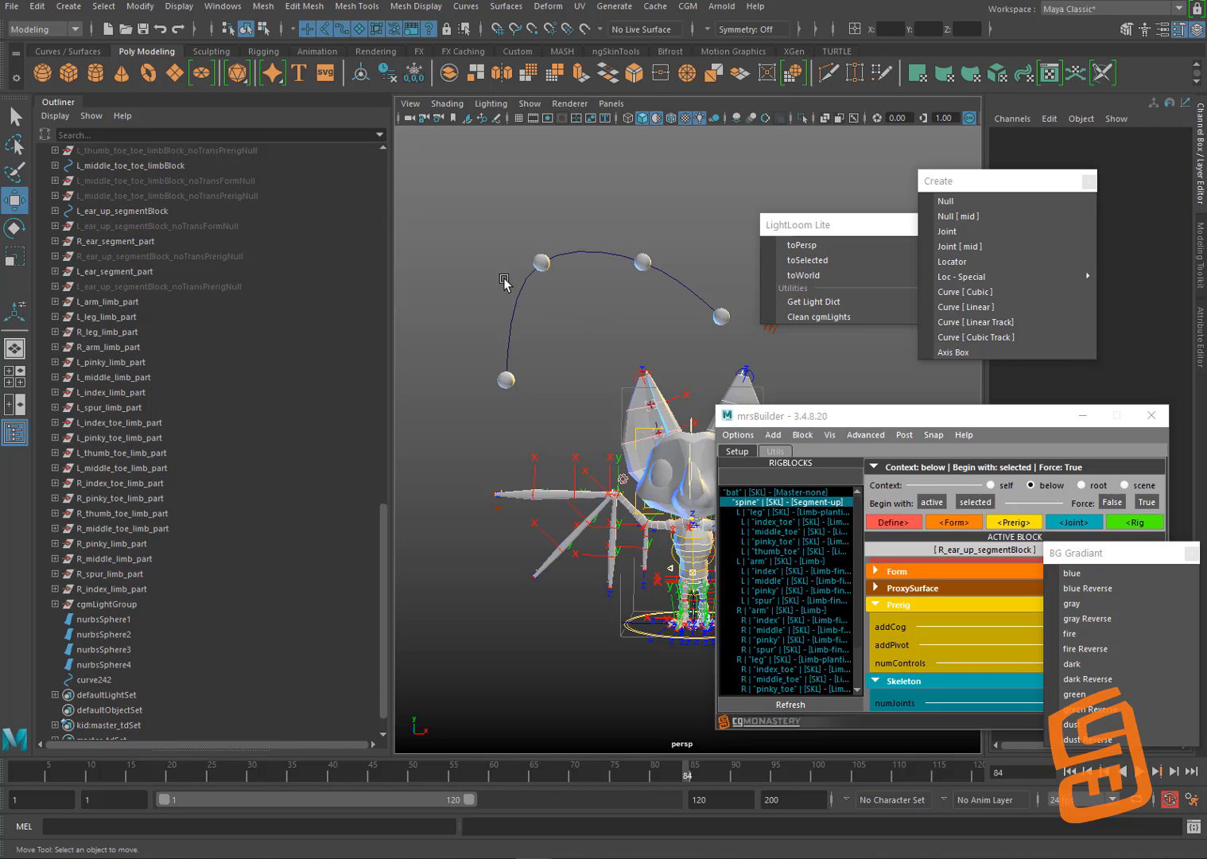
{"action": "left_click_drag", "start_coordinate": [504, 280], "coordinate": [533, 298]}
{"action": "left_click", "coordinate": [651, 251]}
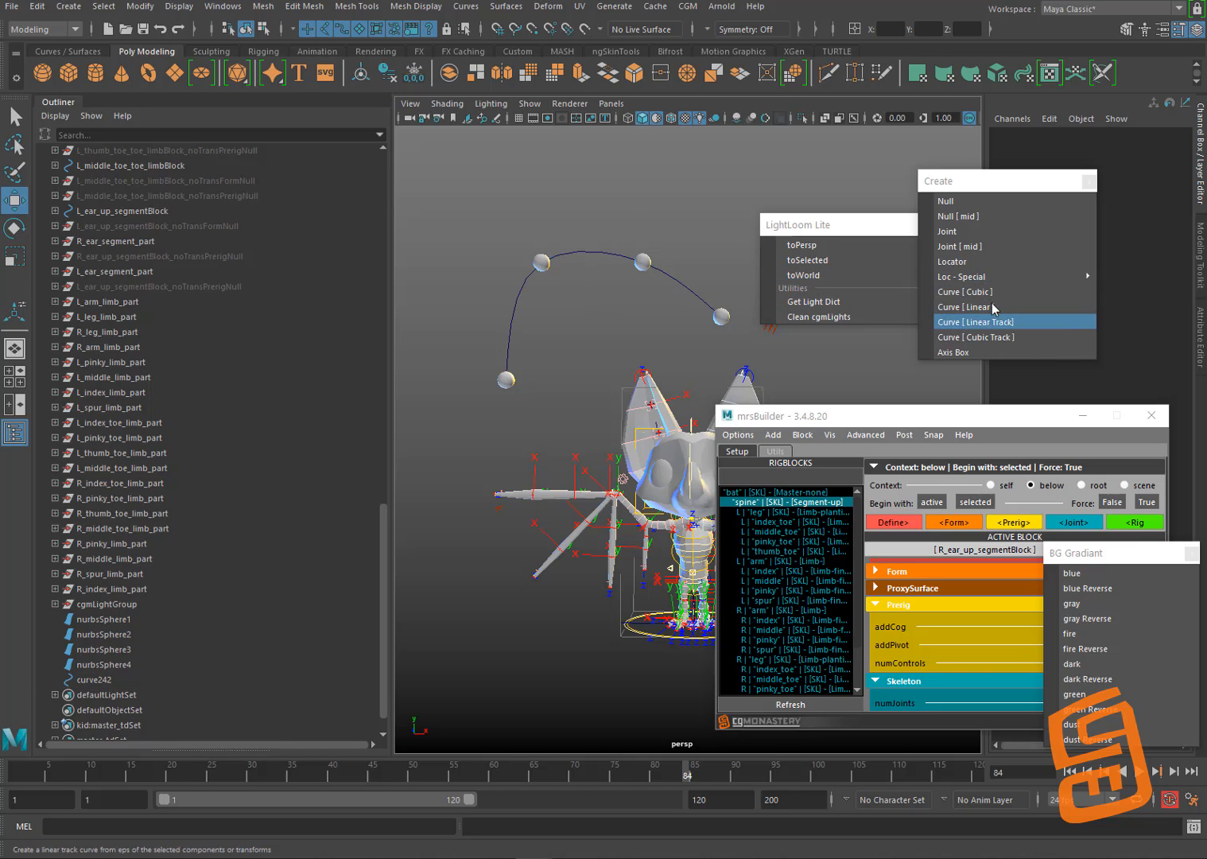
{"action": "left_click", "coordinate": [643, 261]}
{"action": "left_click_drag", "start_coordinate": [645, 264], "coordinate": [647, 243]}
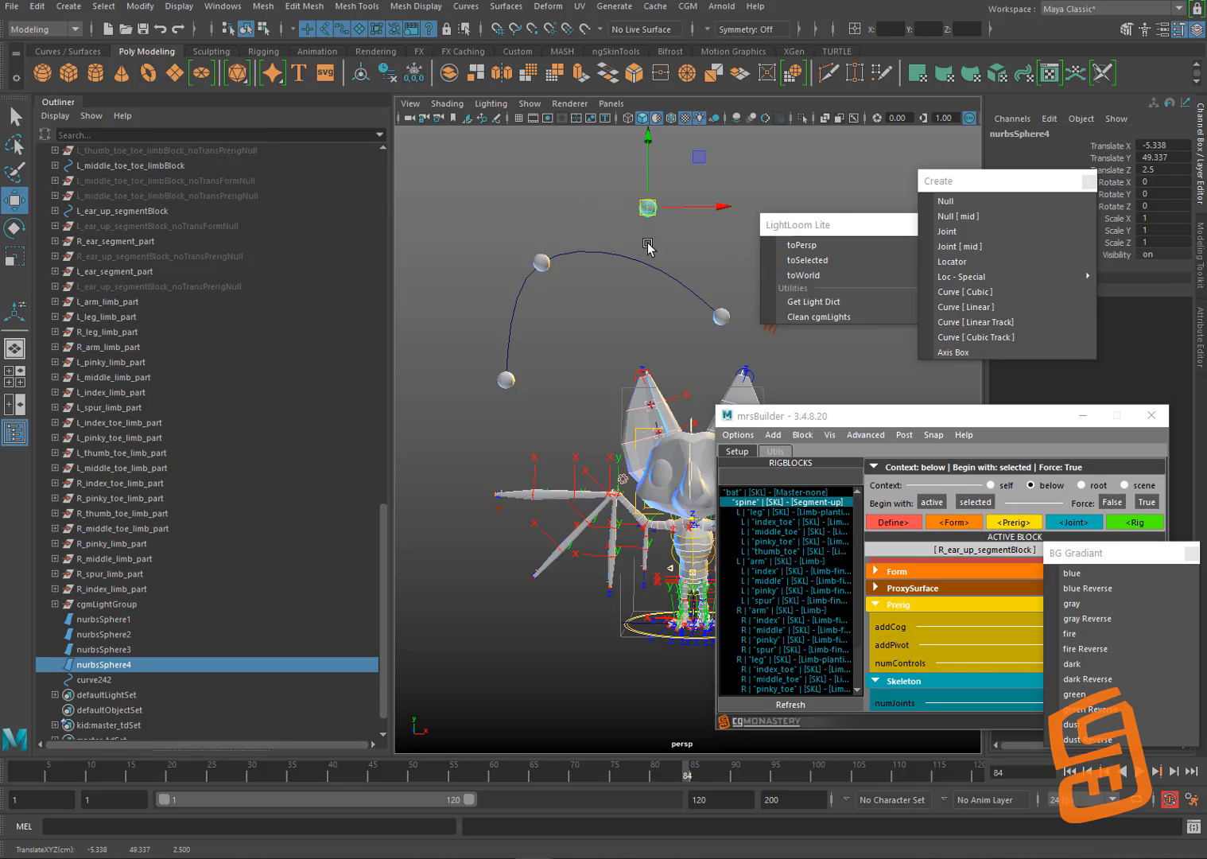
Step: Delete the cubic curve, leaving the four spheres in place
{"action": "left_click", "coordinate": [631, 245]}
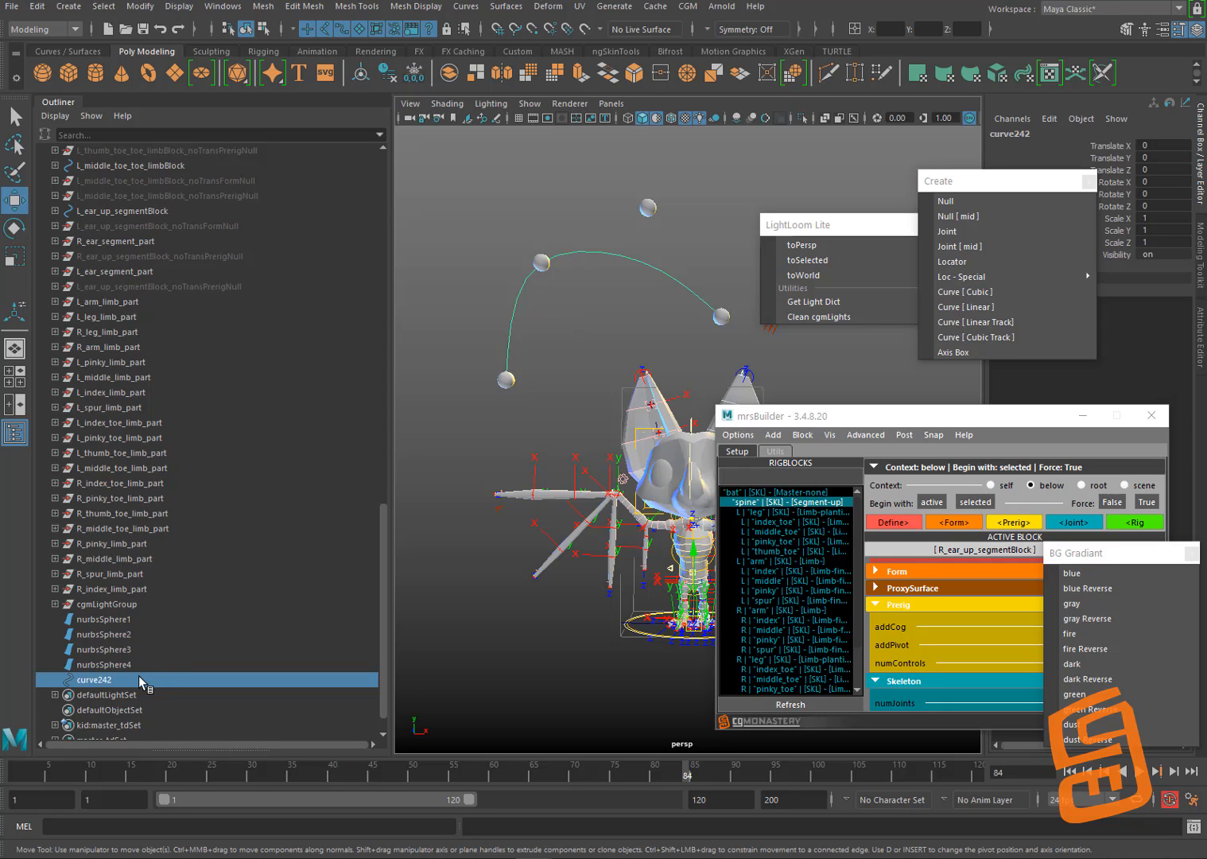
{"action": "left_click_drag", "start_coordinate": [142, 681], "coordinate": [144, 620]}
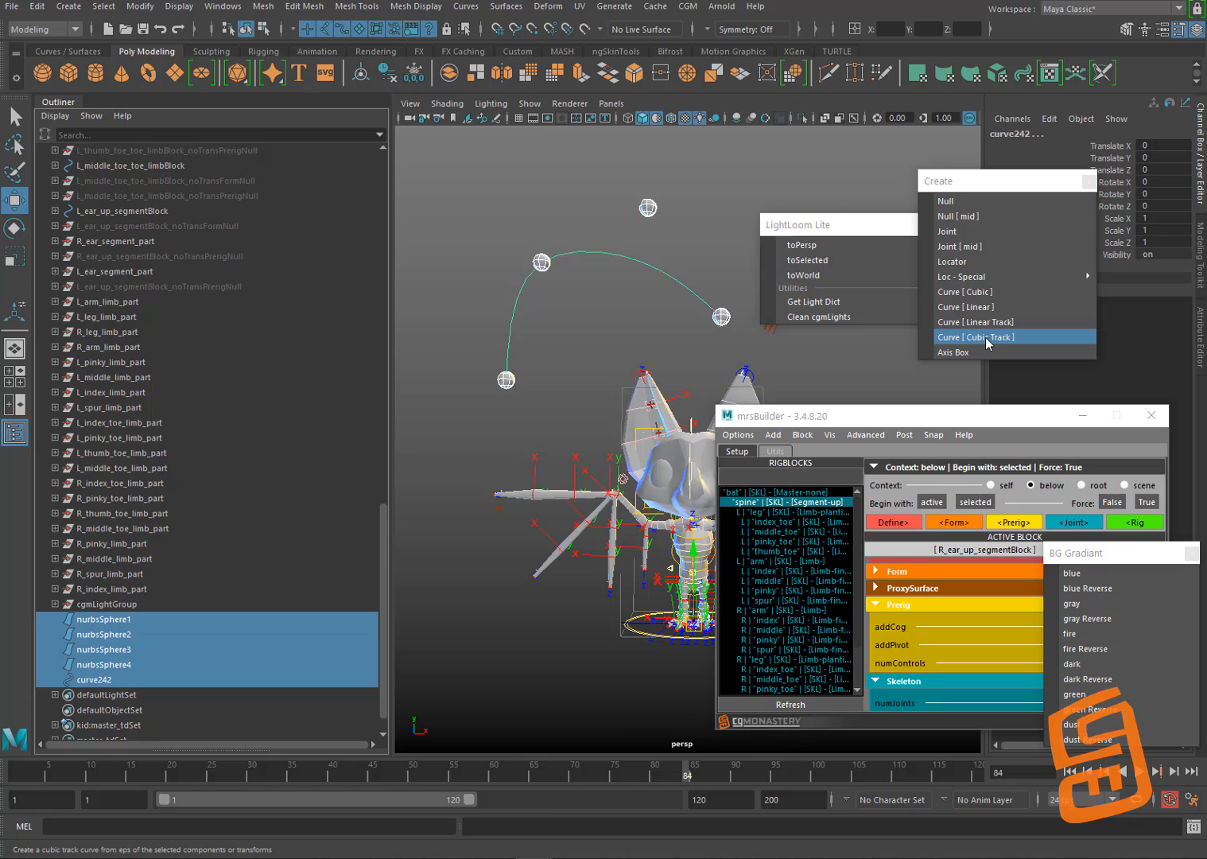
{"action": "left_click", "coordinate": [605, 332]}
{"action": "left_click_drag", "start_coordinate": [575, 239], "coordinate": [587, 280]}
{"action": "key", "text": "Delete"}
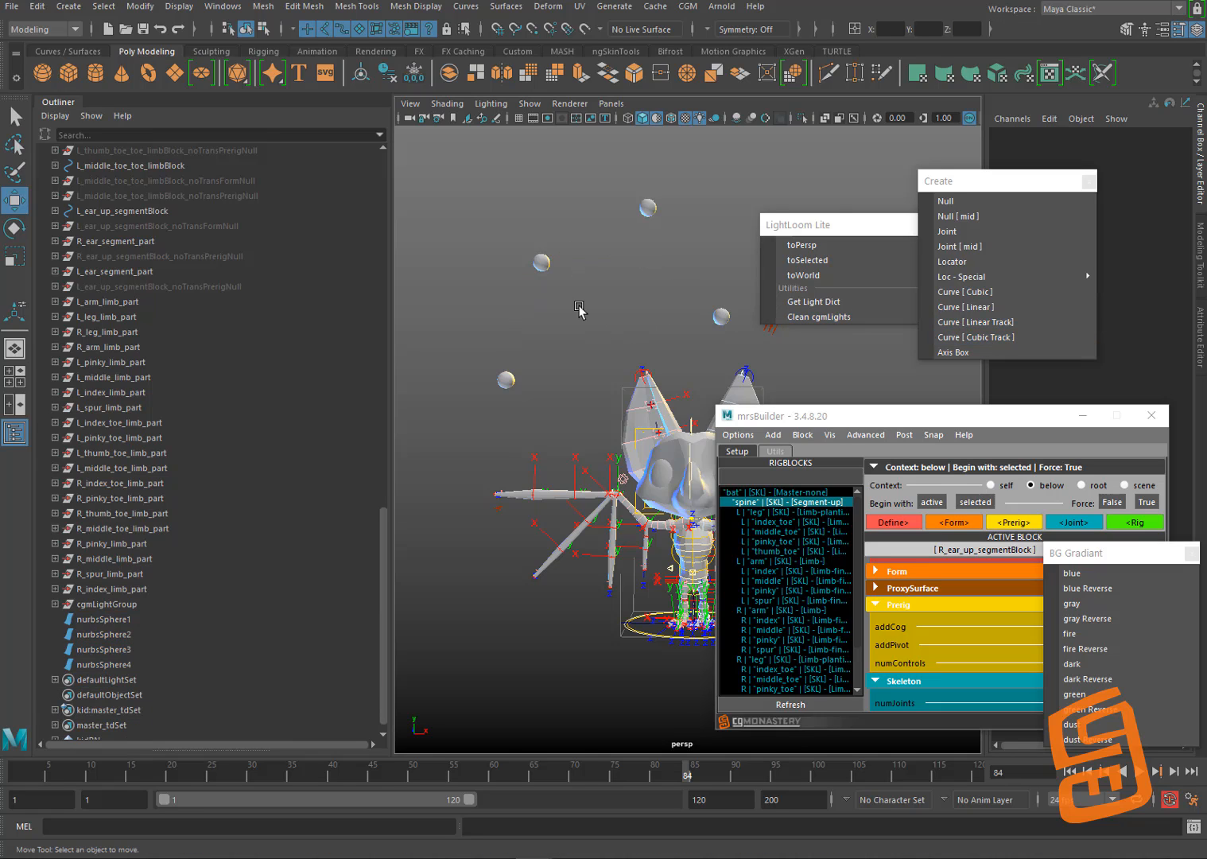
Step: Select the four spheres in order along the arc and open the CGM Snap tools as a floating window
{"action": "left_click", "coordinate": [506, 381]}
{"action": "left_click", "coordinate": [541, 262], "text": "shift"}
{"action": "left_click", "coordinate": [648, 208], "text": "shift"}
{"action": "left_click", "coordinate": [722, 317], "text": "shift"}
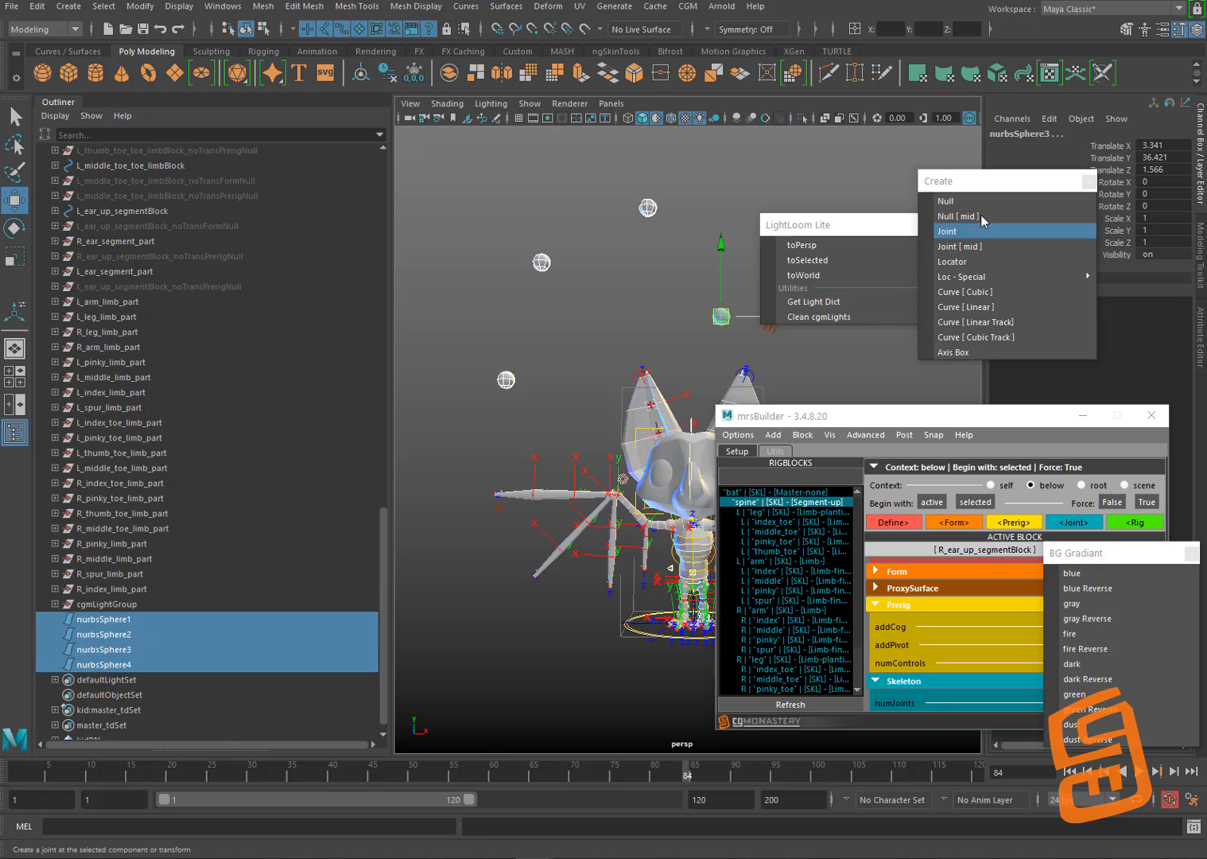
{"action": "left_click", "coordinate": [688, 7]}
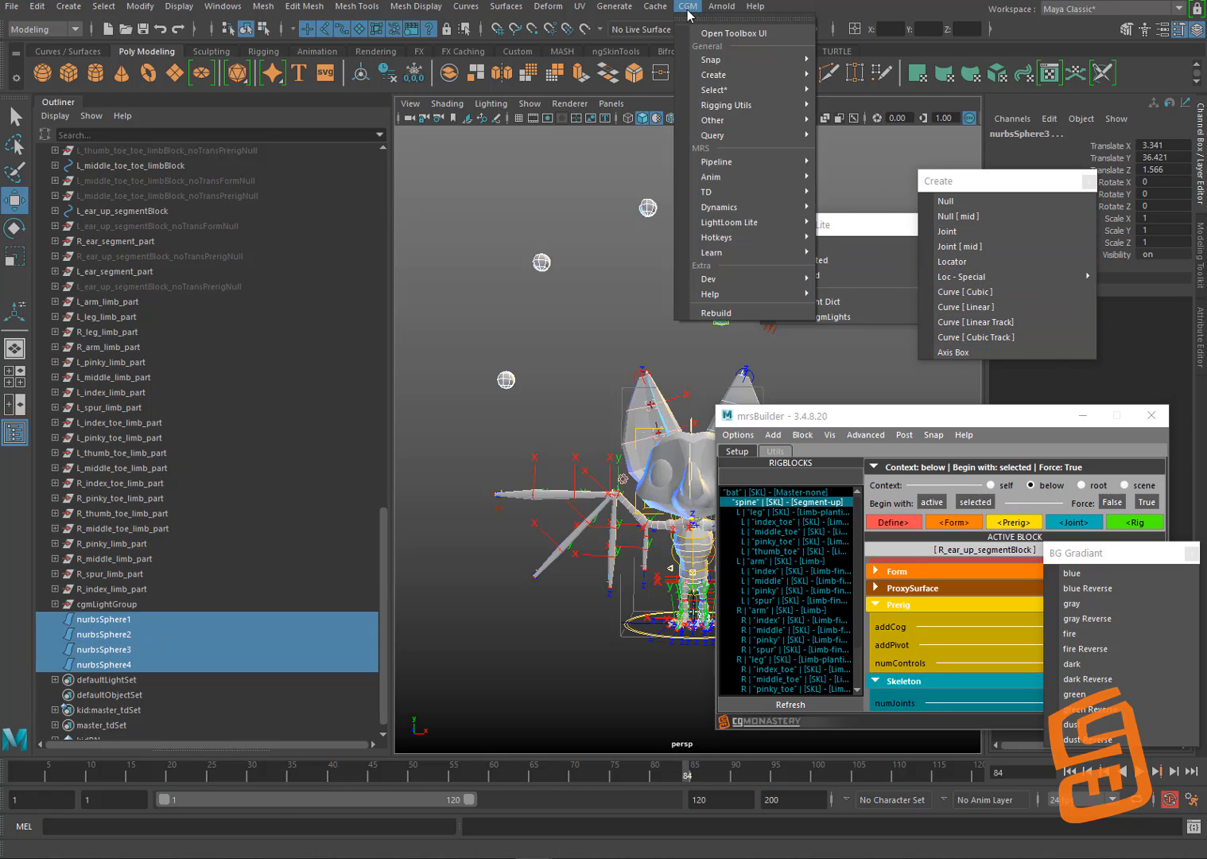
{"action": "mouse_move", "coordinate": [804, 65]}
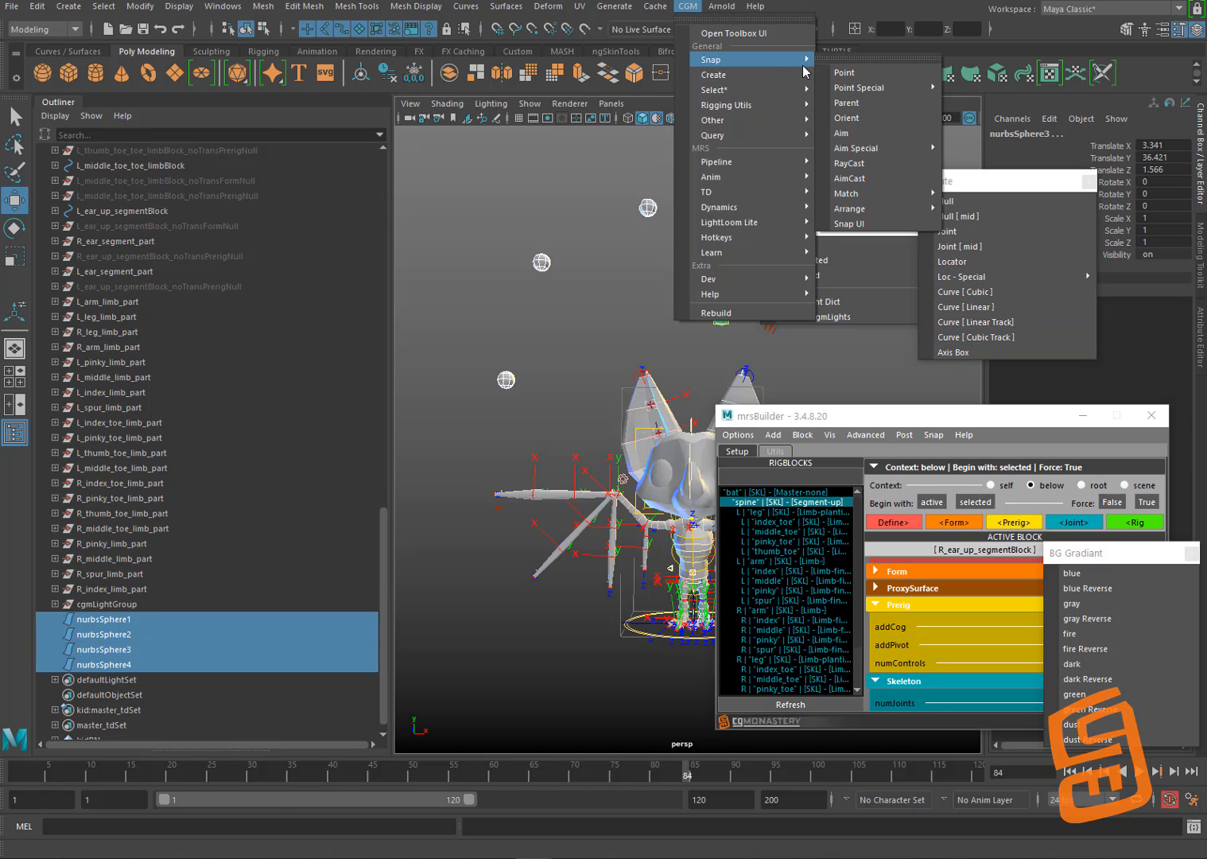
{"action": "left_click", "coordinate": [843, 59]}
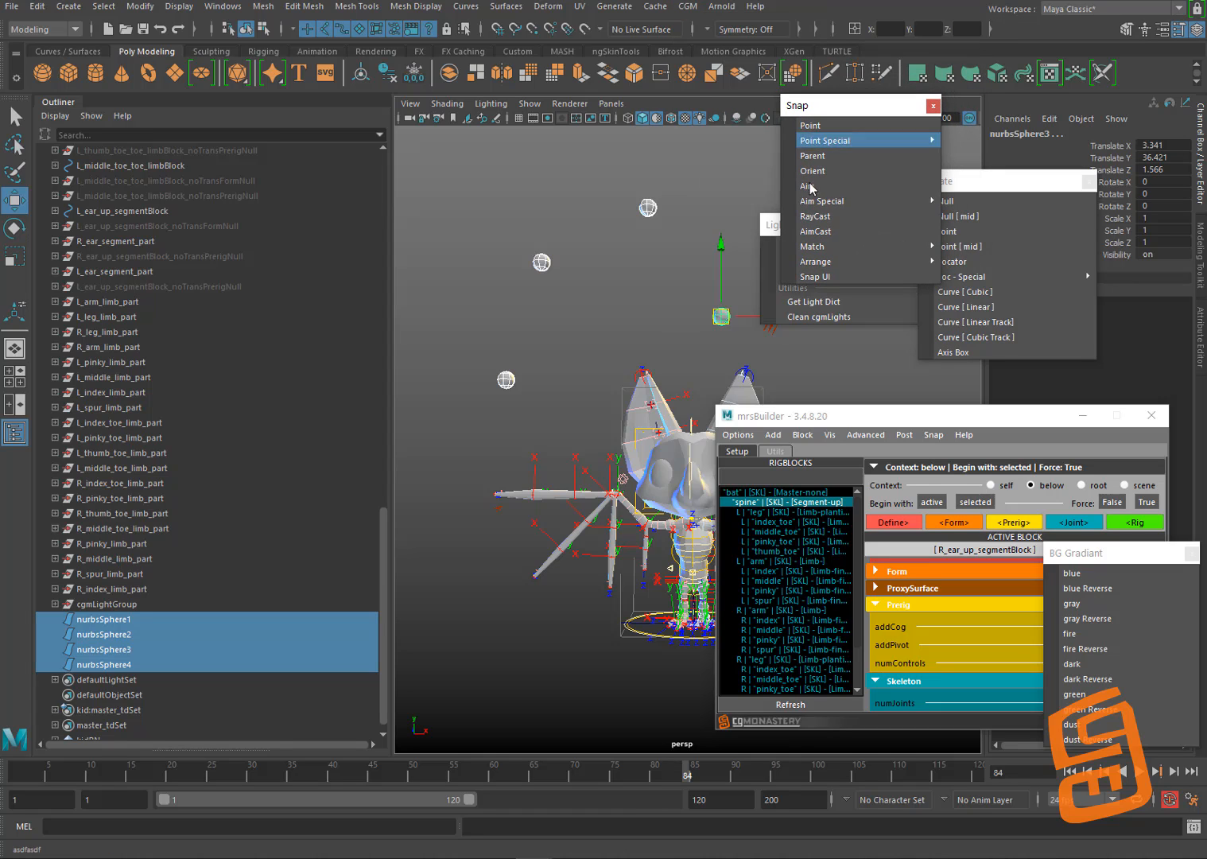
Step: Try arranging the four spheres evenly along a straight line with Linear[Even], and undo it
{"action": "mouse_move", "coordinate": [841, 259]}
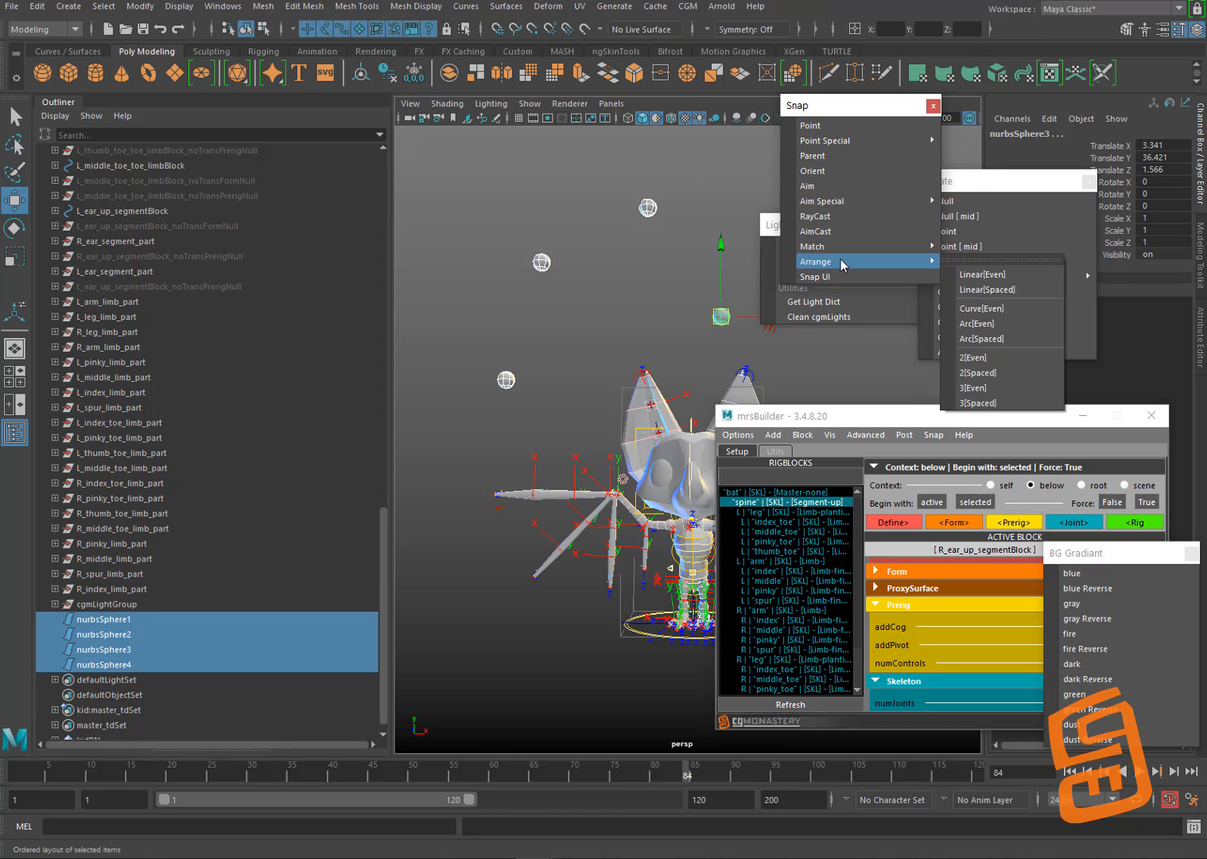
{"action": "left_click", "coordinate": [987, 276]}
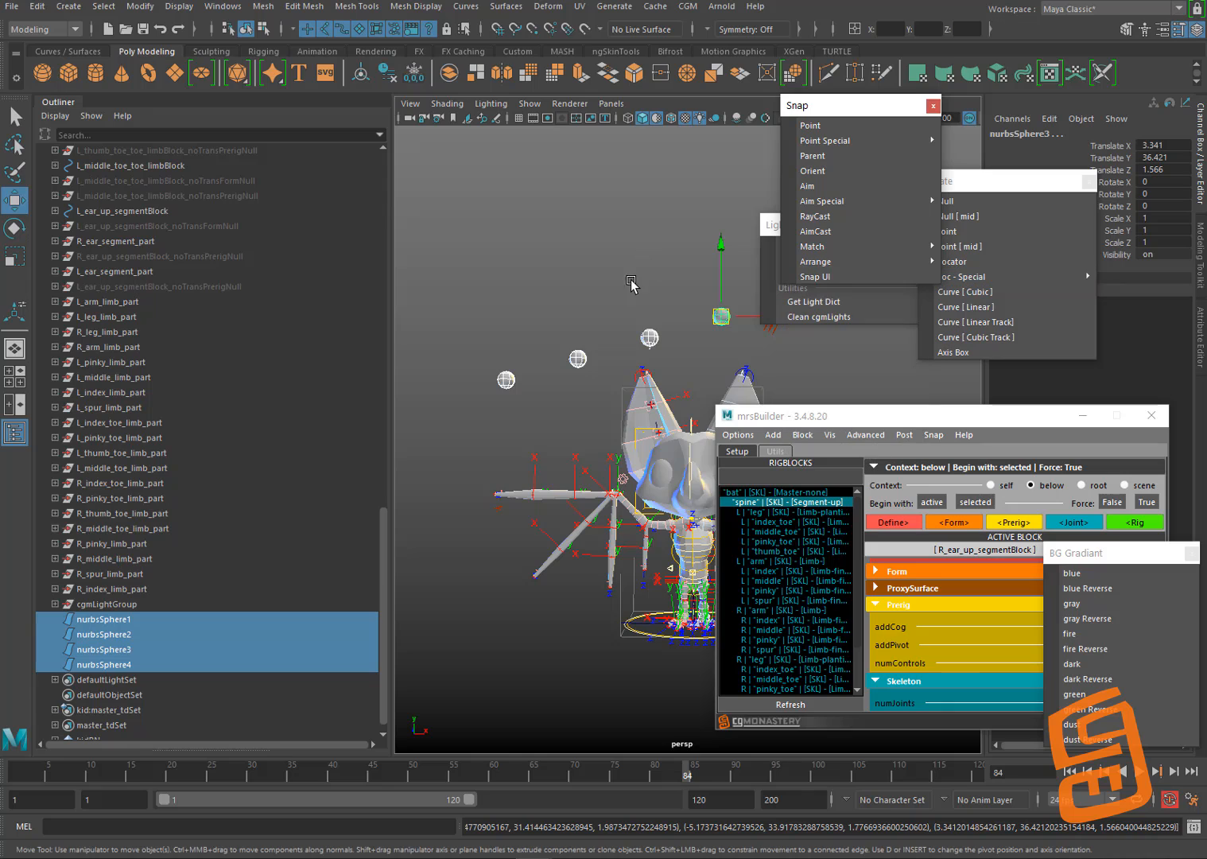
{"action": "key", "text": "ctrl+z"}
Step: Try arranging the four spheres along a line with Linear[Spaced], and undo the arrangement
{"action": "mouse_move", "coordinate": [921, 263]}
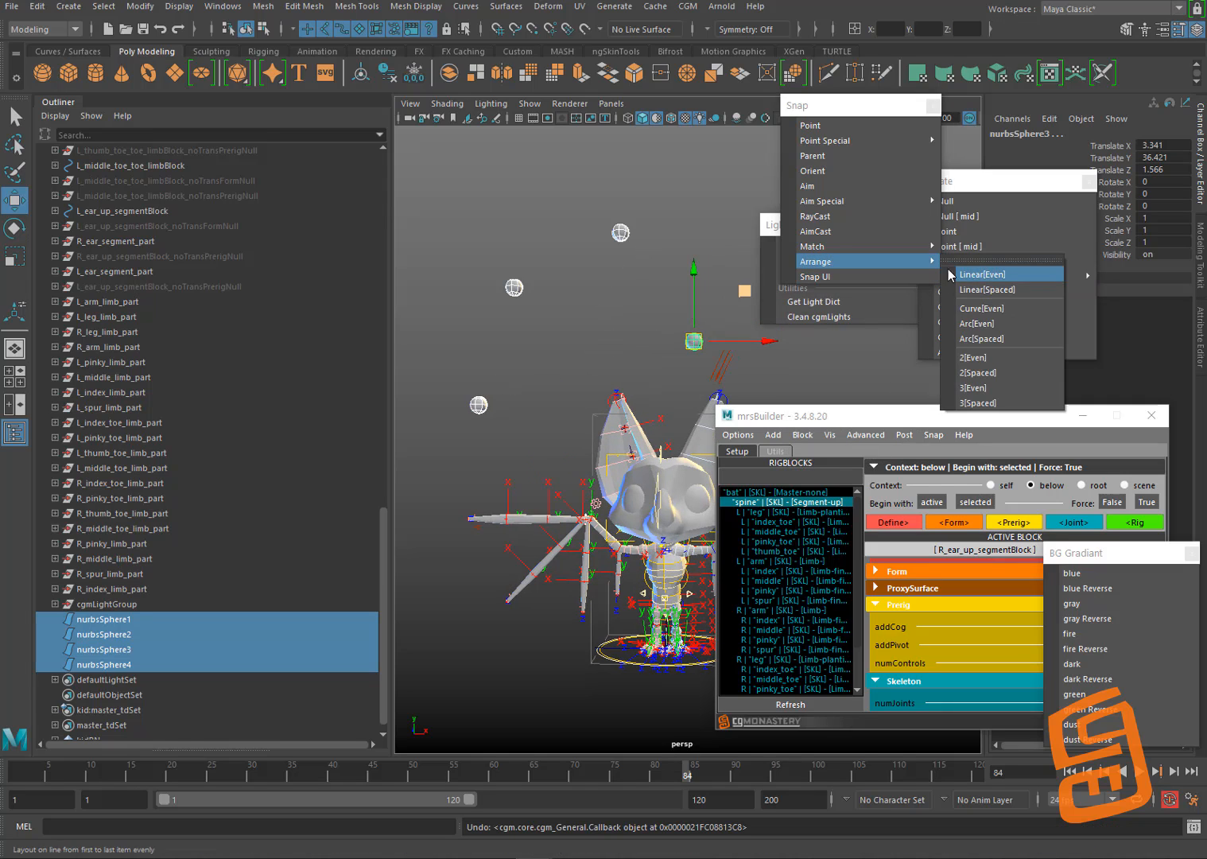
{"action": "left_click", "coordinate": [980, 309]}
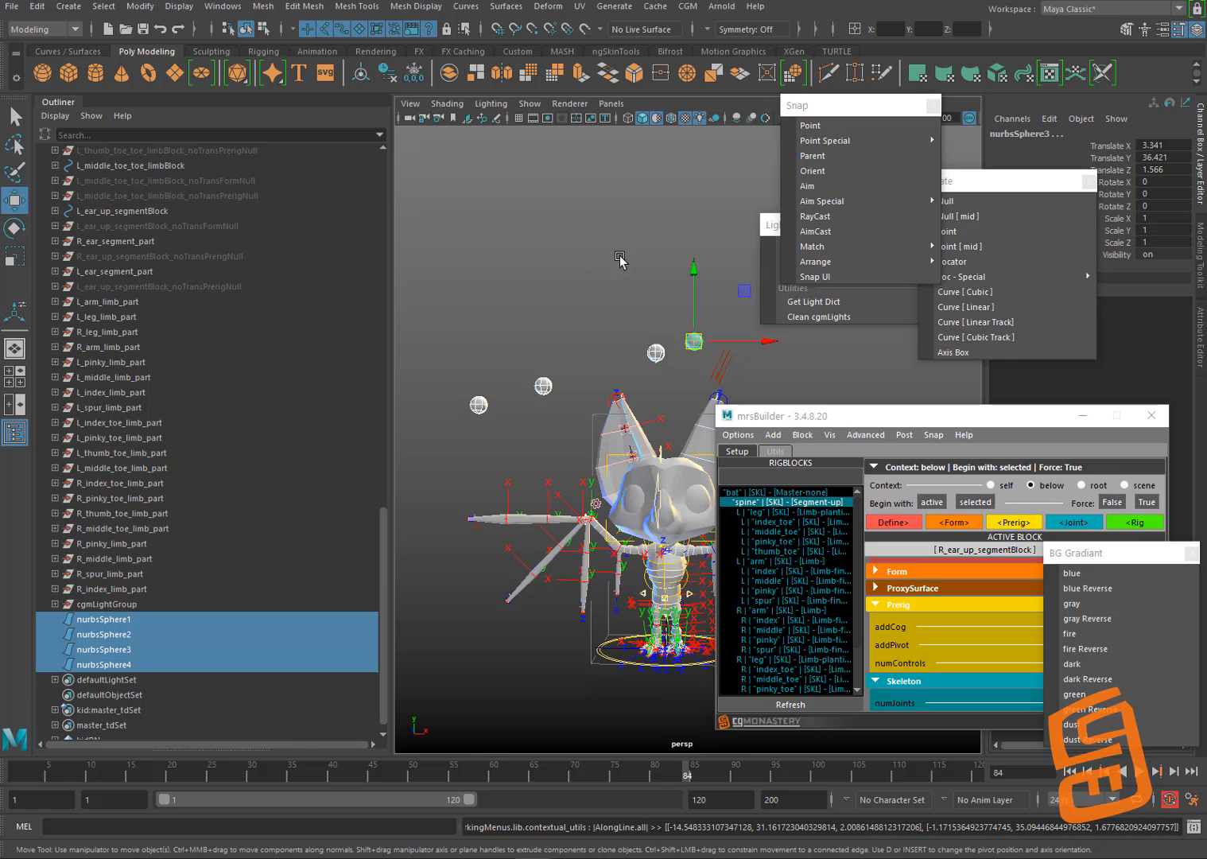
{"action": "key", "text": "ctrl+z"}
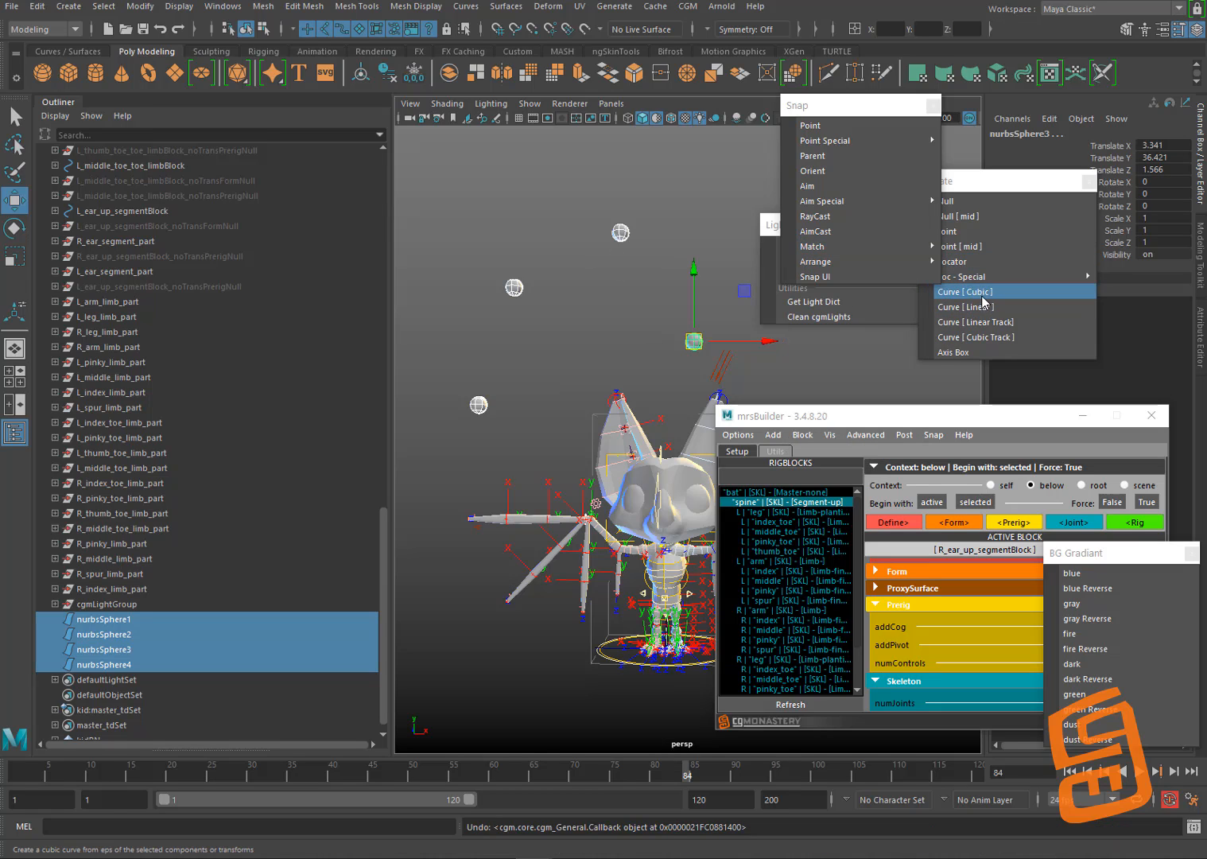
Step: Try creating locators at the ground positions of the four selected spheres, and undo the creation
{"action": "mouse_move", "coordinate": [1005, 273]}
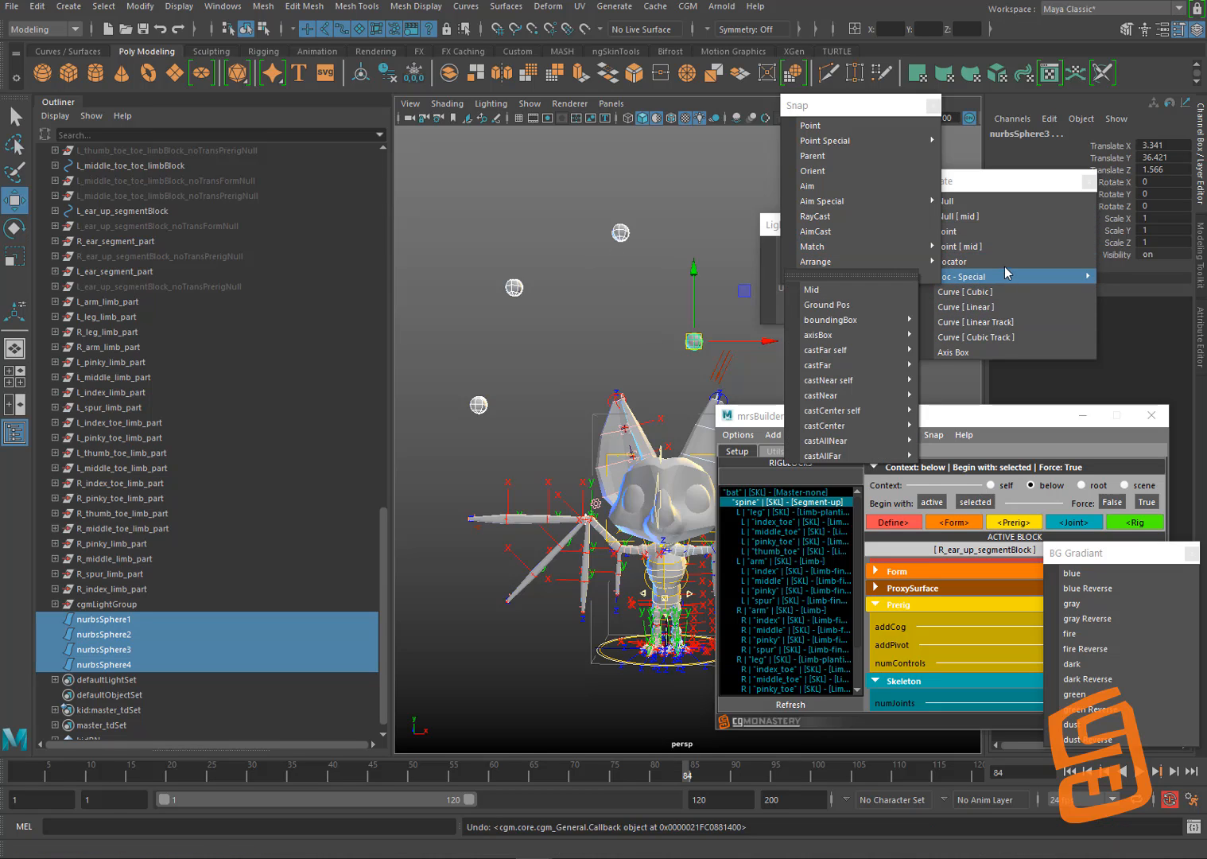
{"action": "left_click", "coordinate": [879, 306]}
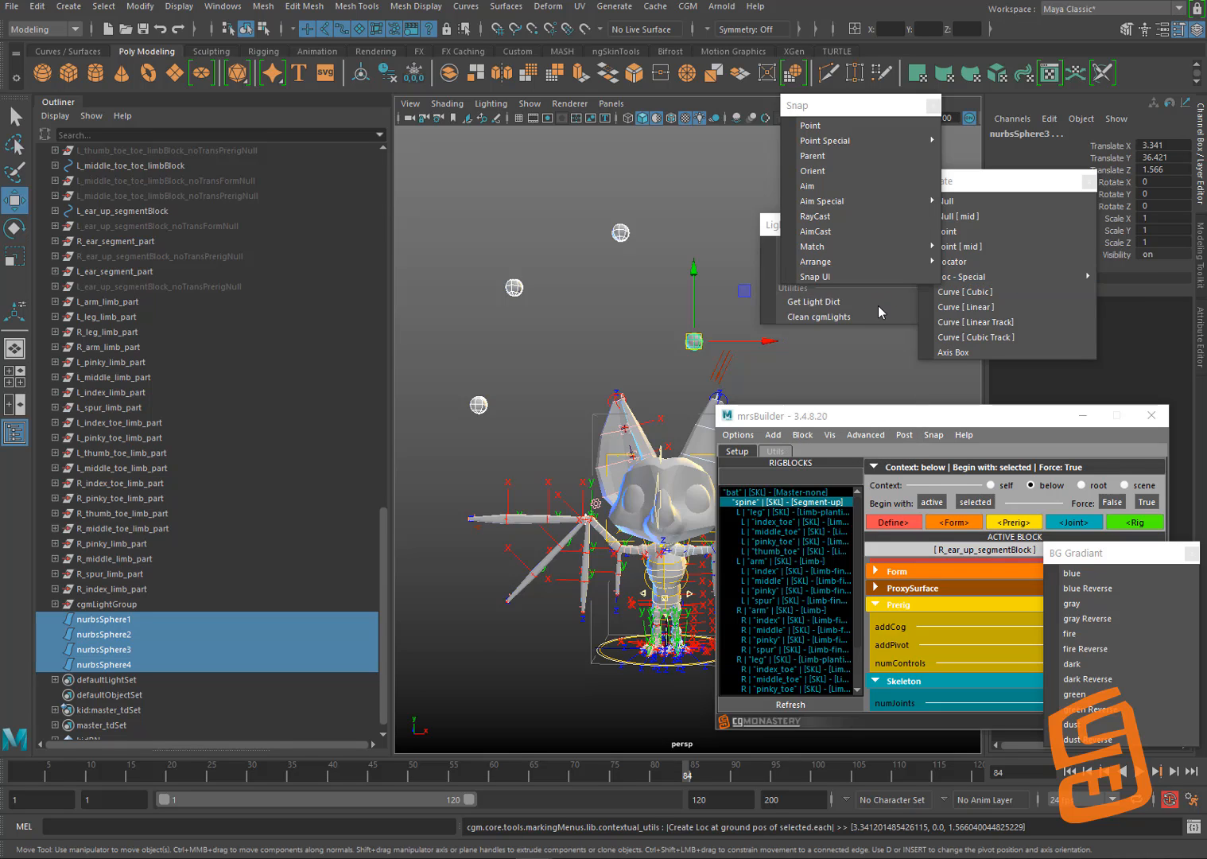
{"action": "key", "text": "ctrl+z"}
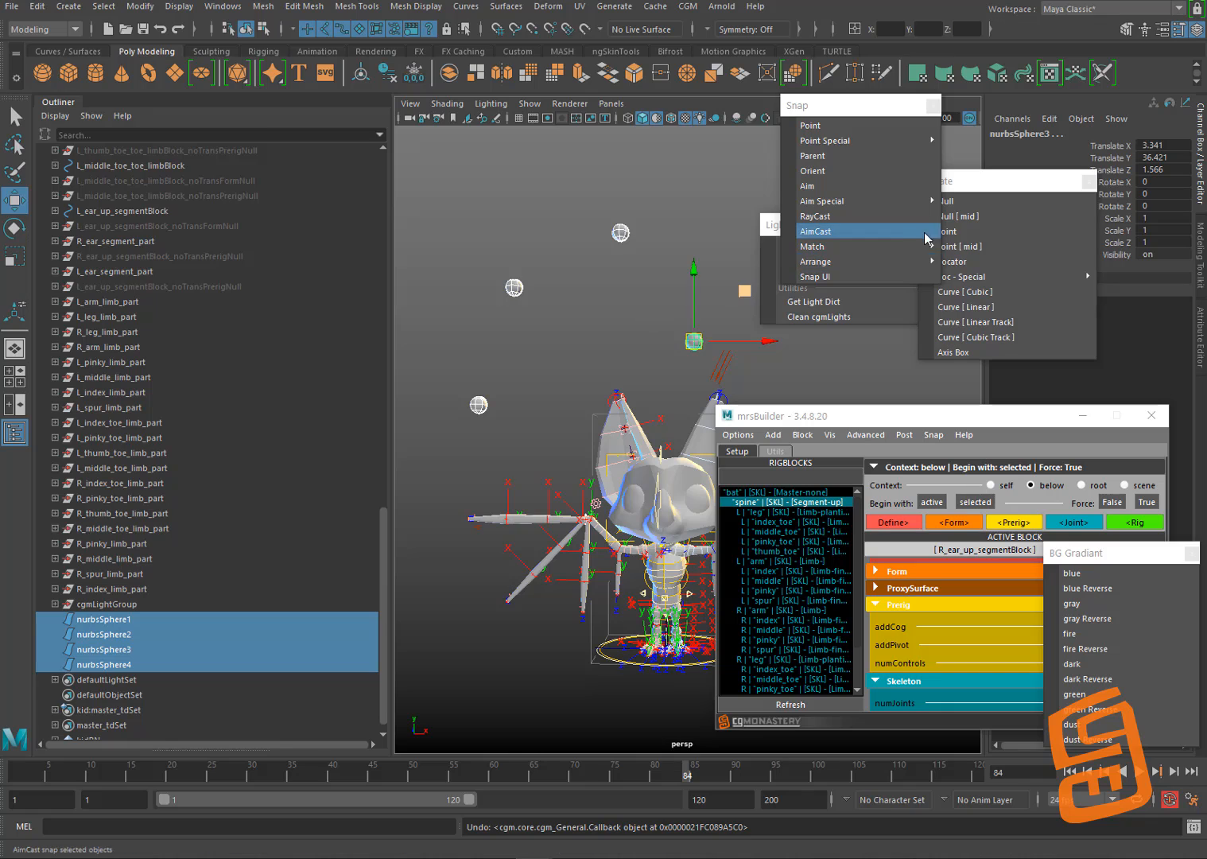
Step: Try snapping the four spheres to the ground with the Ground (WIP) point snap, and undo it
{"action": "mouse_move", "coordinate": [902, 205]}
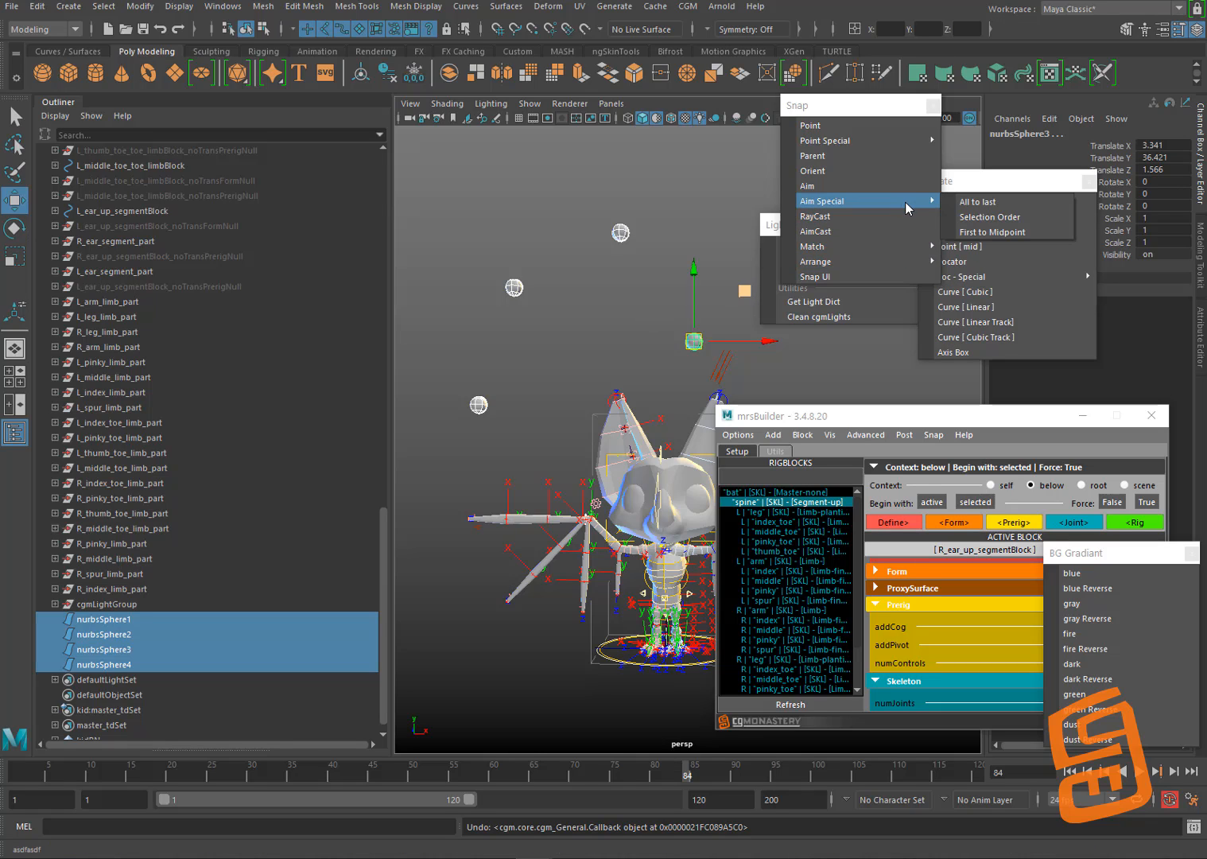
{"action": "mouse_move", "coordinate": [911, 142]}
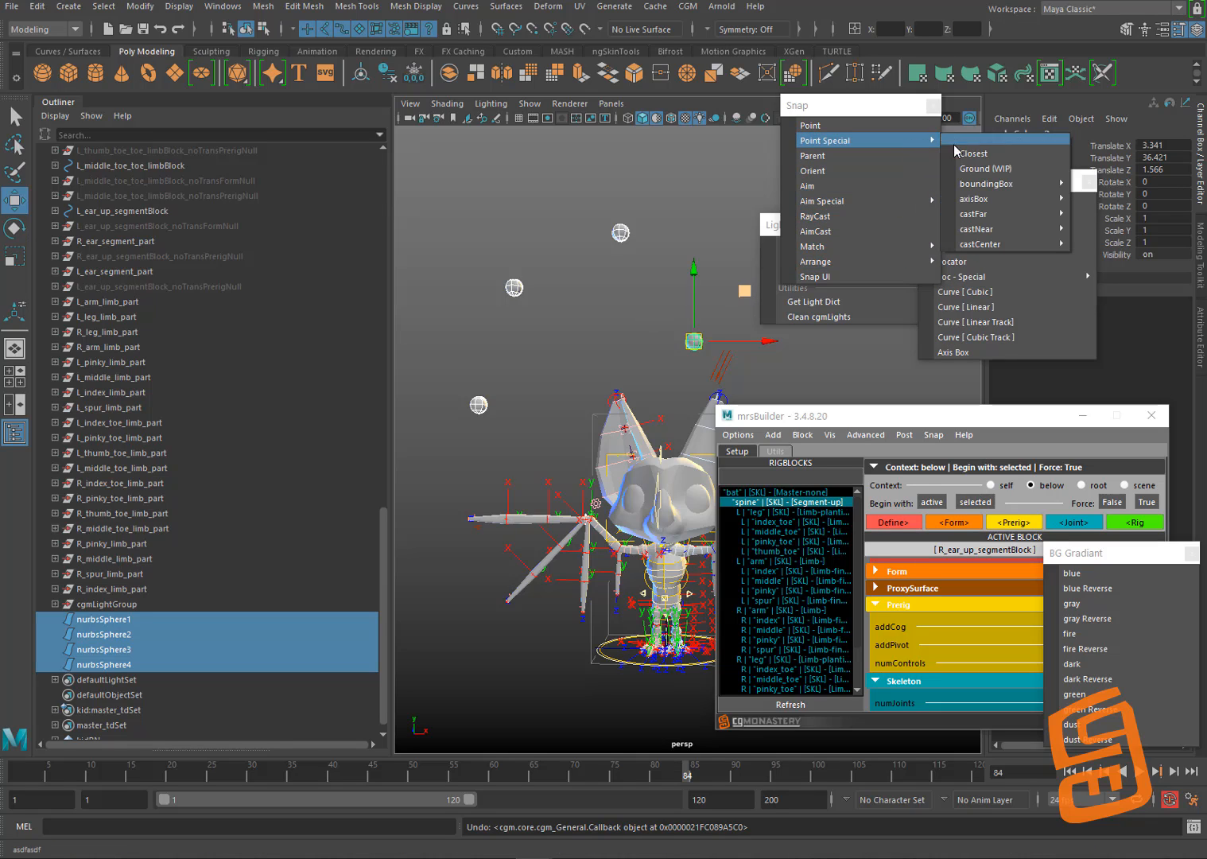
{"action": "left_click", "coordinate": [1000, 168]}
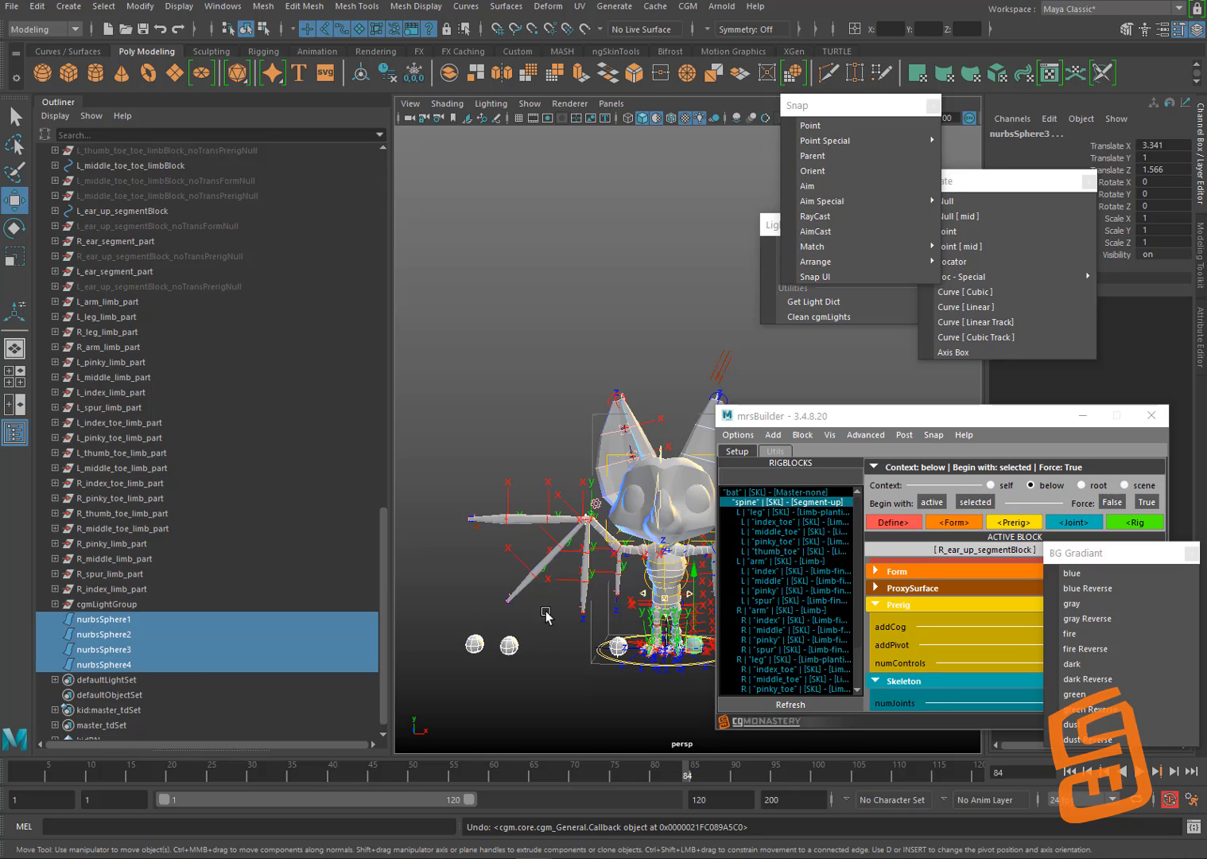
{"action": "left_click_drag", "start_coordinate": [545, 615], "coordinate": [468, 636], "text": "alt"}
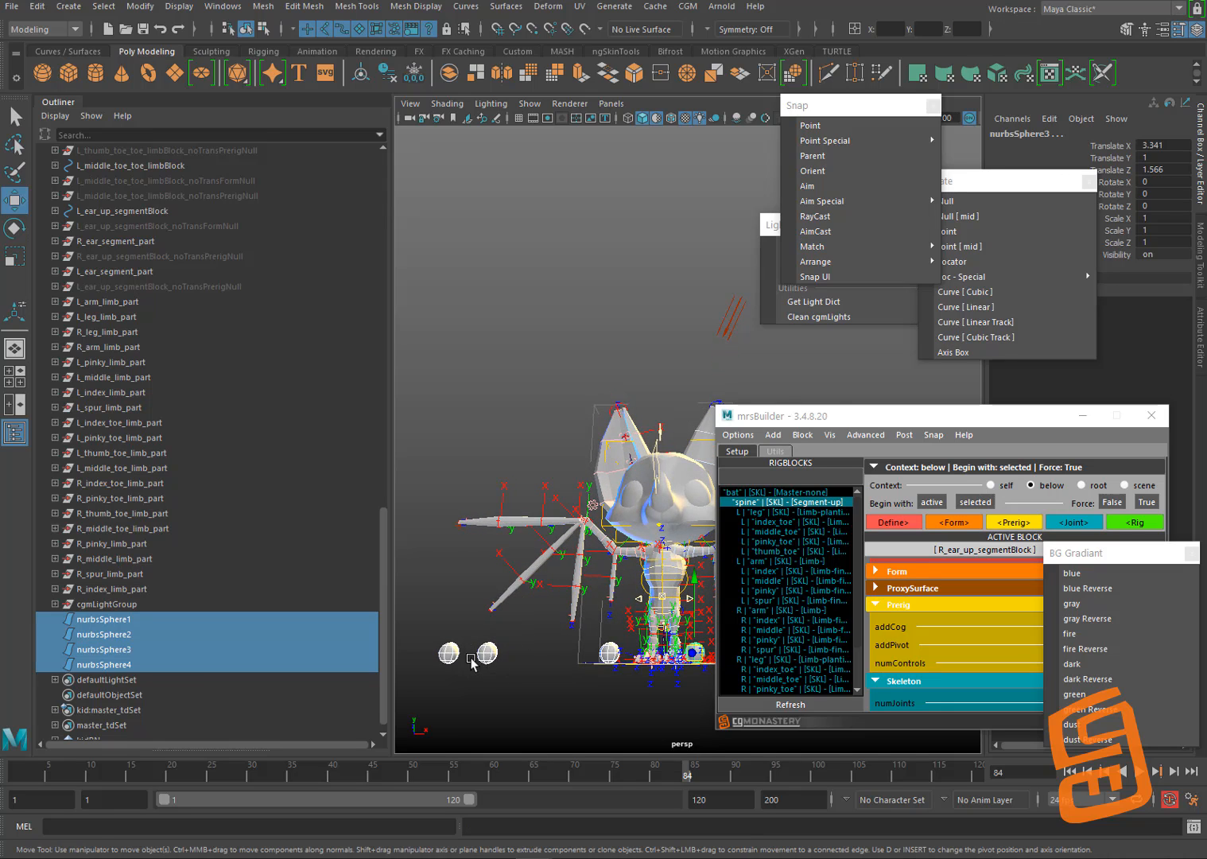
{"action": "key", "text": "ctrl+z"}
Step: Add the bat's head mesh to the sphere selection, try the Closest point snap on them, and undo it
{"action": "left_click_drag", "start_coordinate": [635, 342], "coordinate": [596, 482], "text": "alt"}
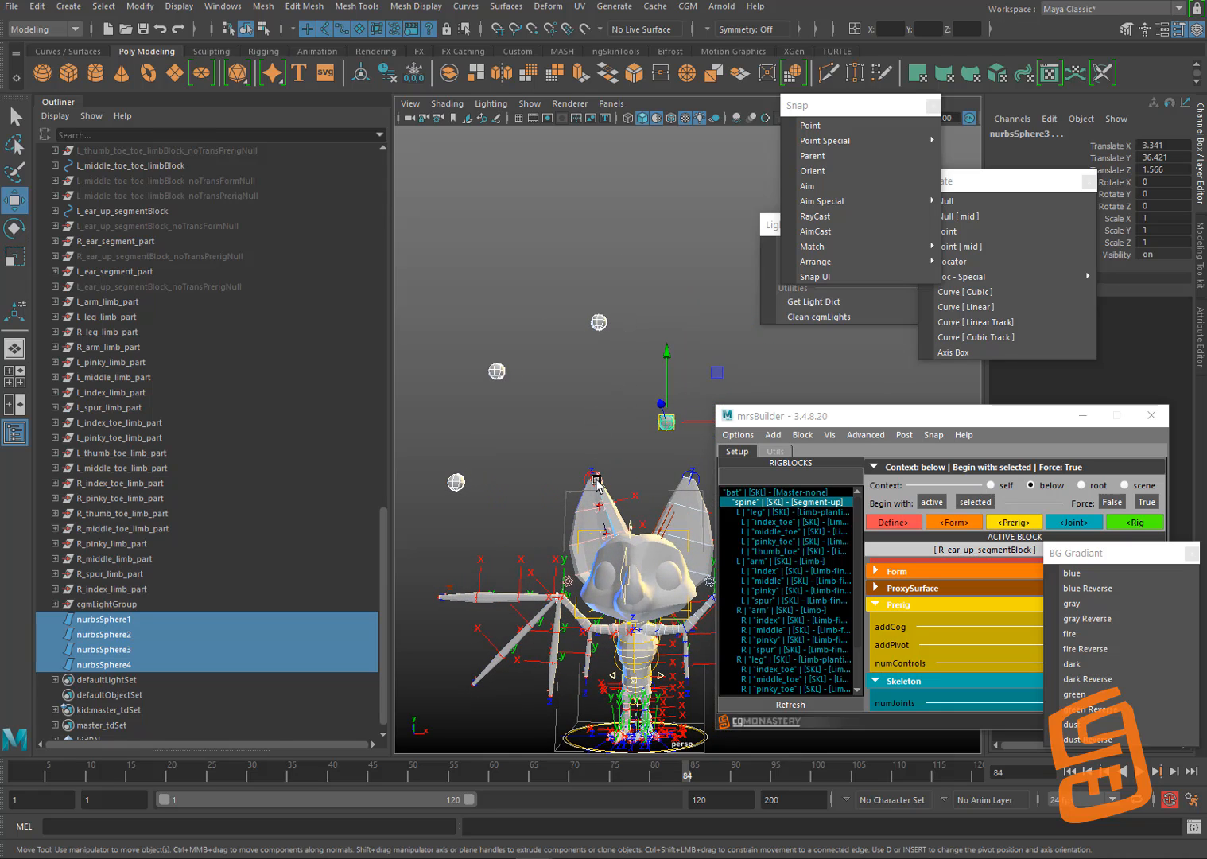
{"action": "left_click", "coordinate": [628, 569], "text": "shift"}
{"action": "mouse_move", "coordinate": [915, 147]}
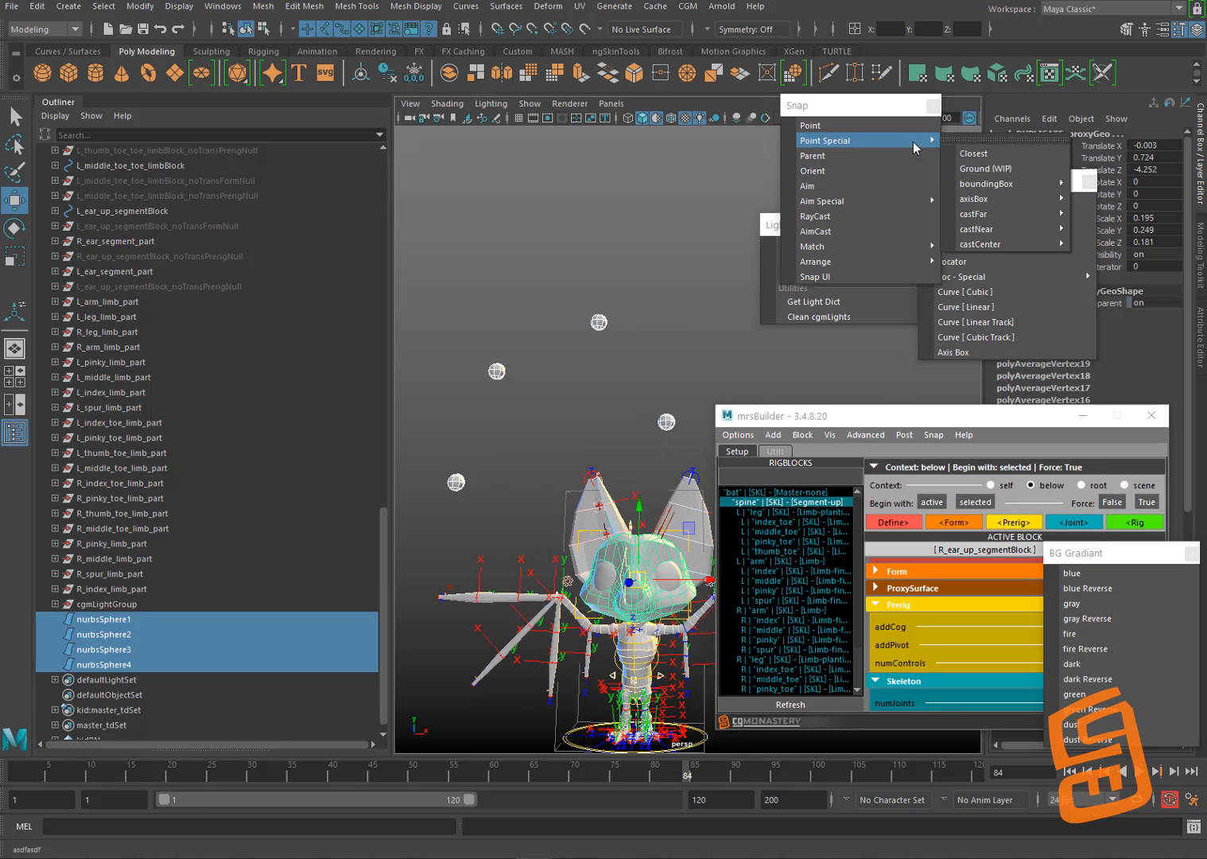
{"action": "left_click", "coordinate": [976, 154]}
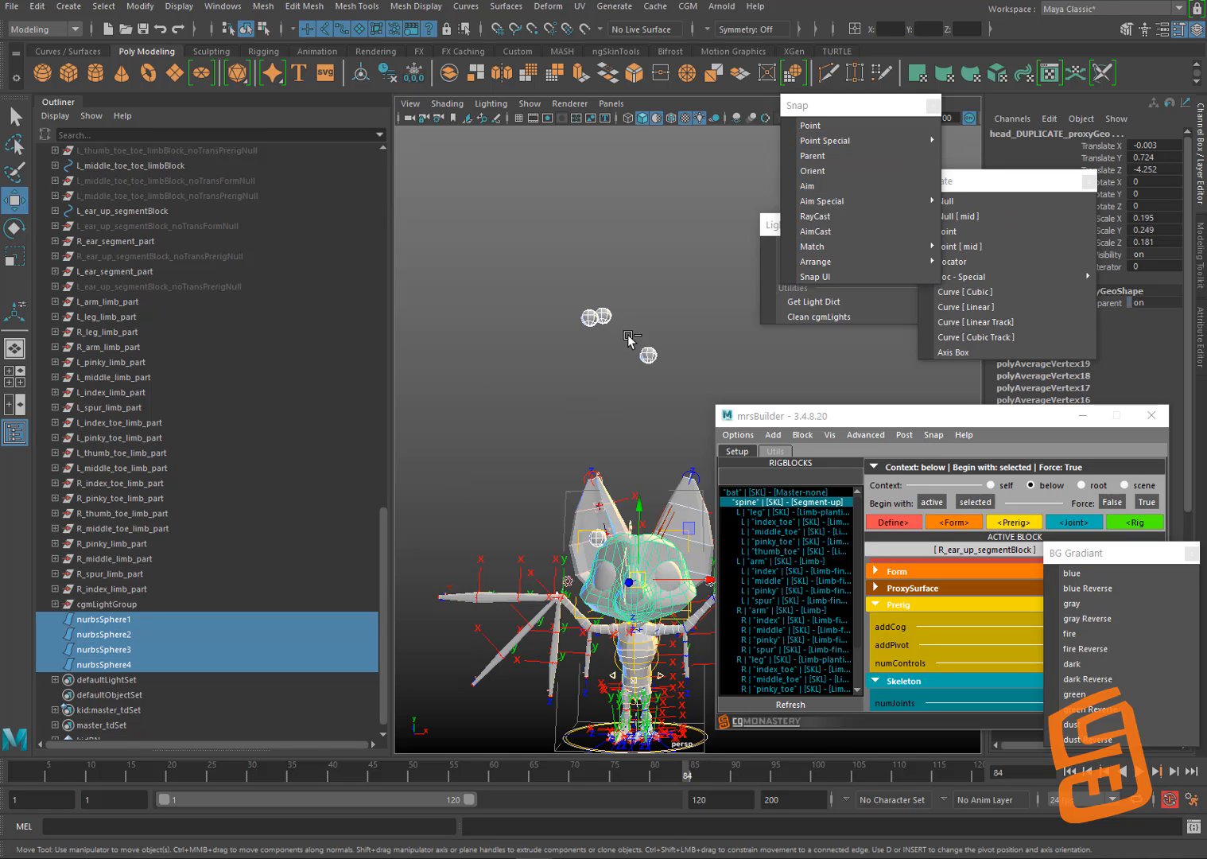
{"action": "key", "text": "ctrl+z"}
Step: Try snapping only the last sphere of the arc to the closest point on the bat's head mesh, and clear the selection
{"action": "left_click", "coordinate": [666, 421]}
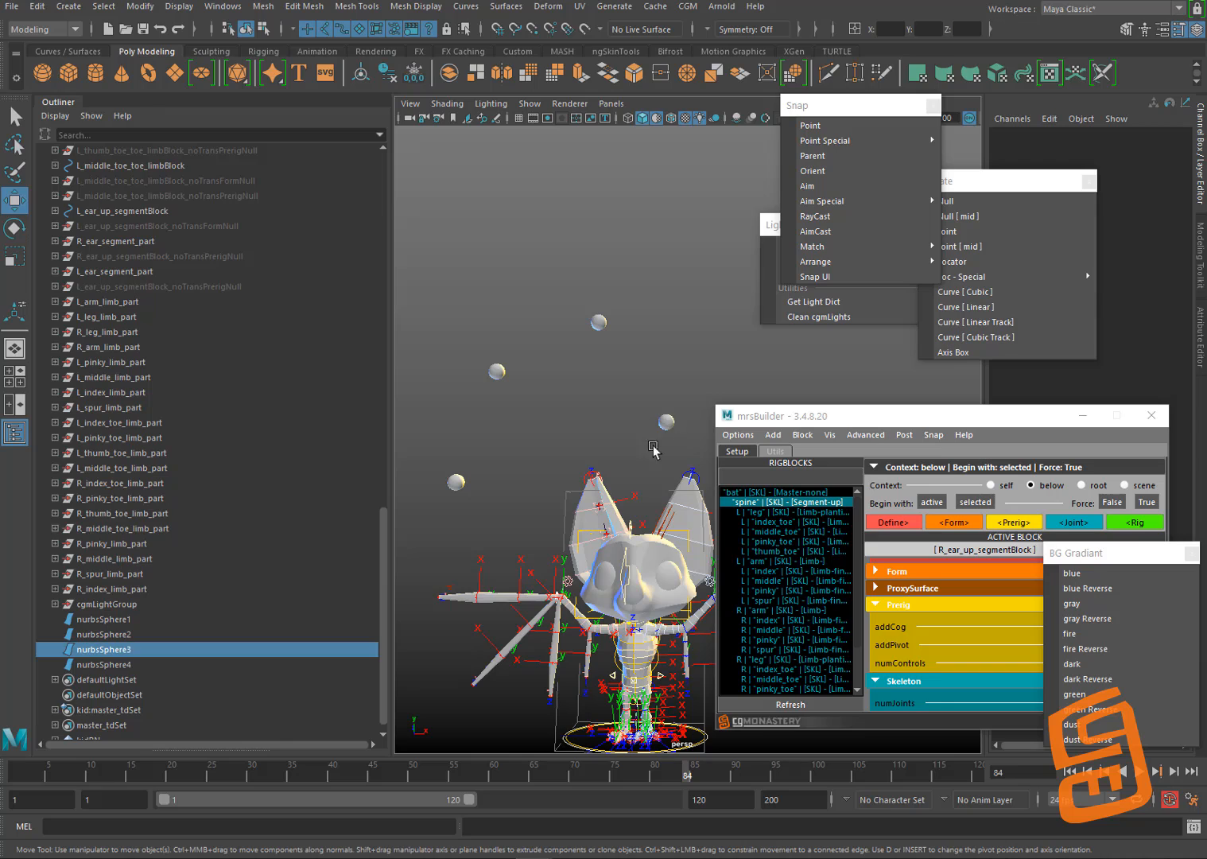
{"action": "left_click", "coordinate": [648, 547], "text": "shift"}
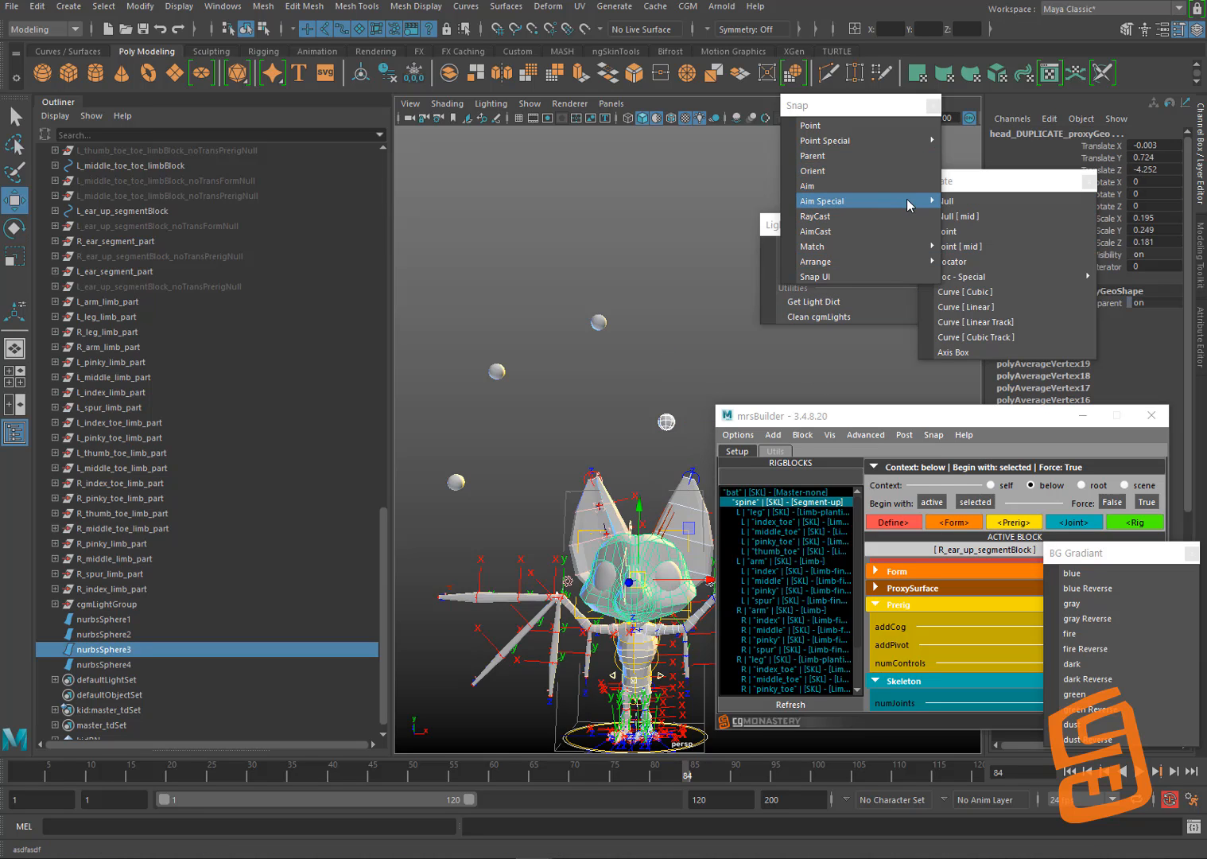
{"action": "mouse_move", "coordinate": [915, 202]}
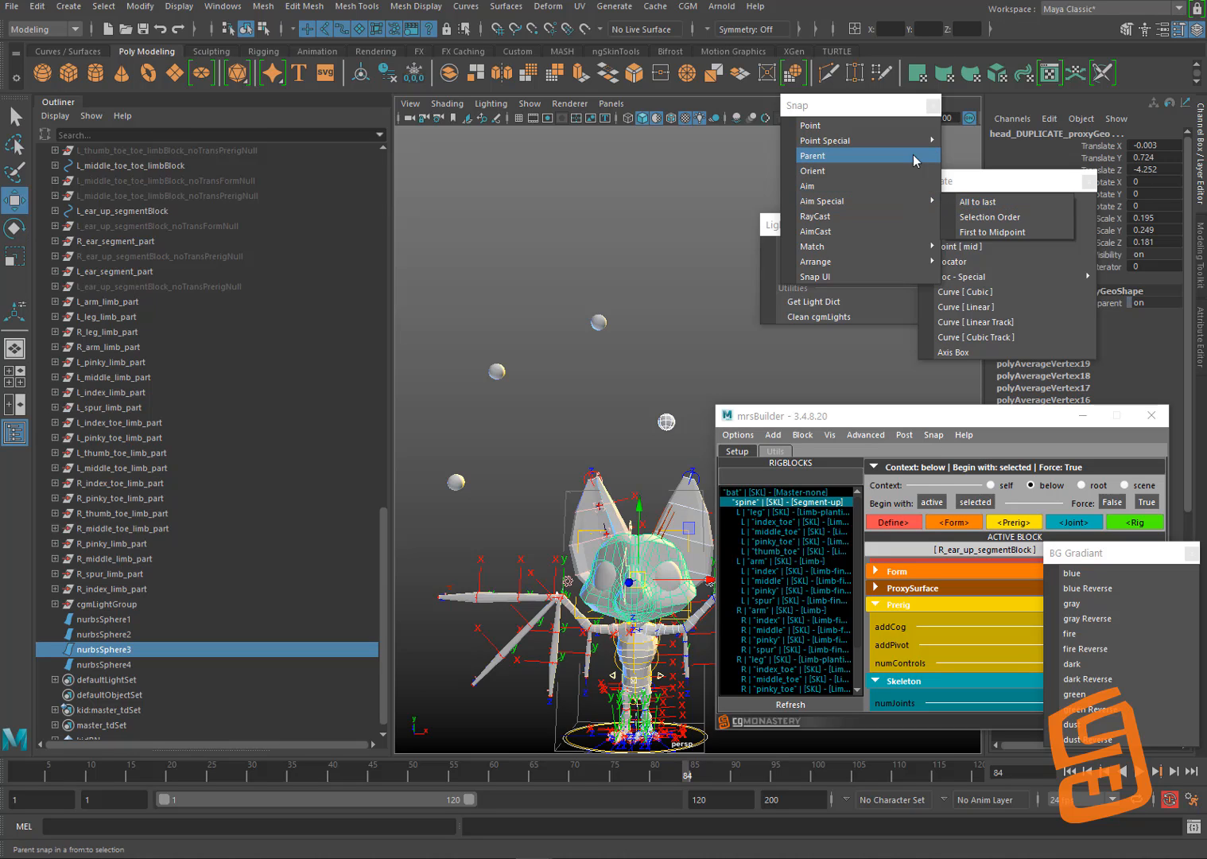
{"action": "mouse_move", "coordinate": [927, 140]}
{"action": "left_click", "coordinate": [969, 156]}
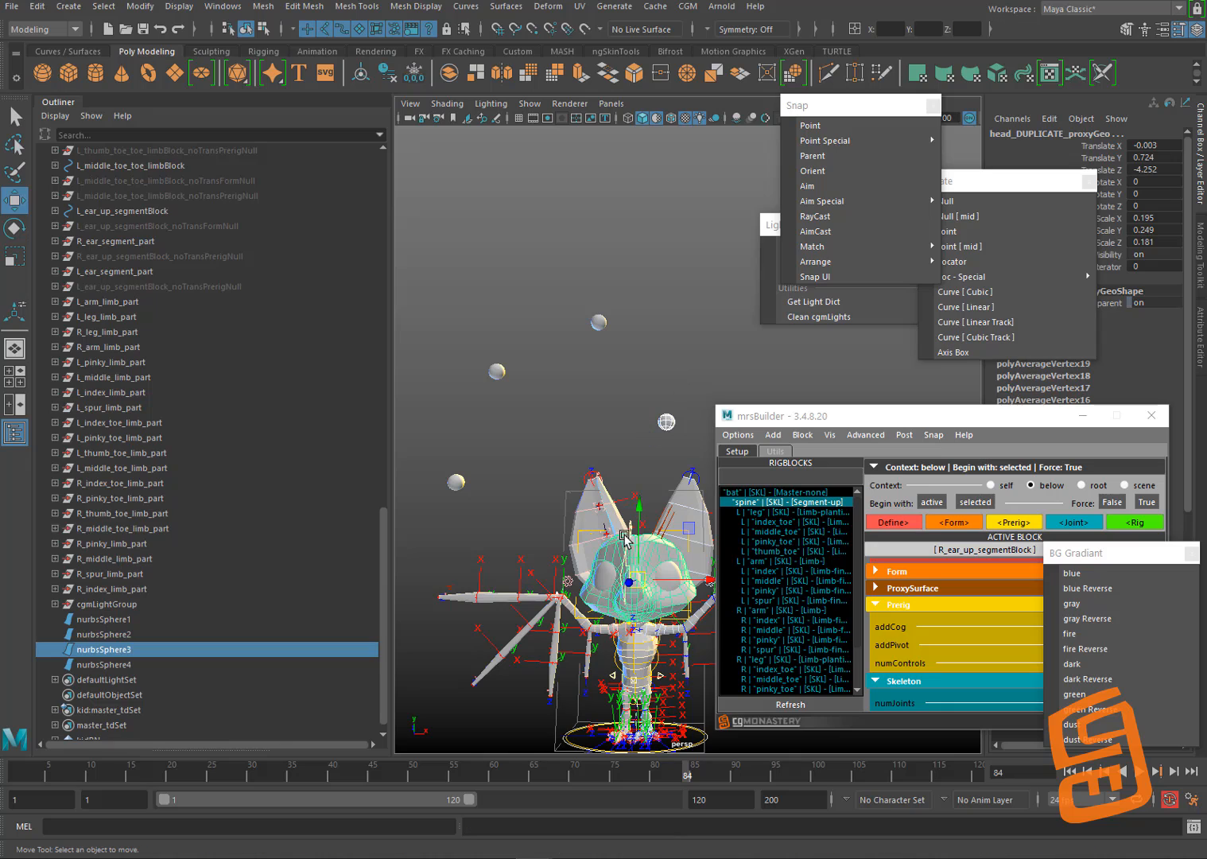
{"action": "left_click", "coordinate": [632, 494]}
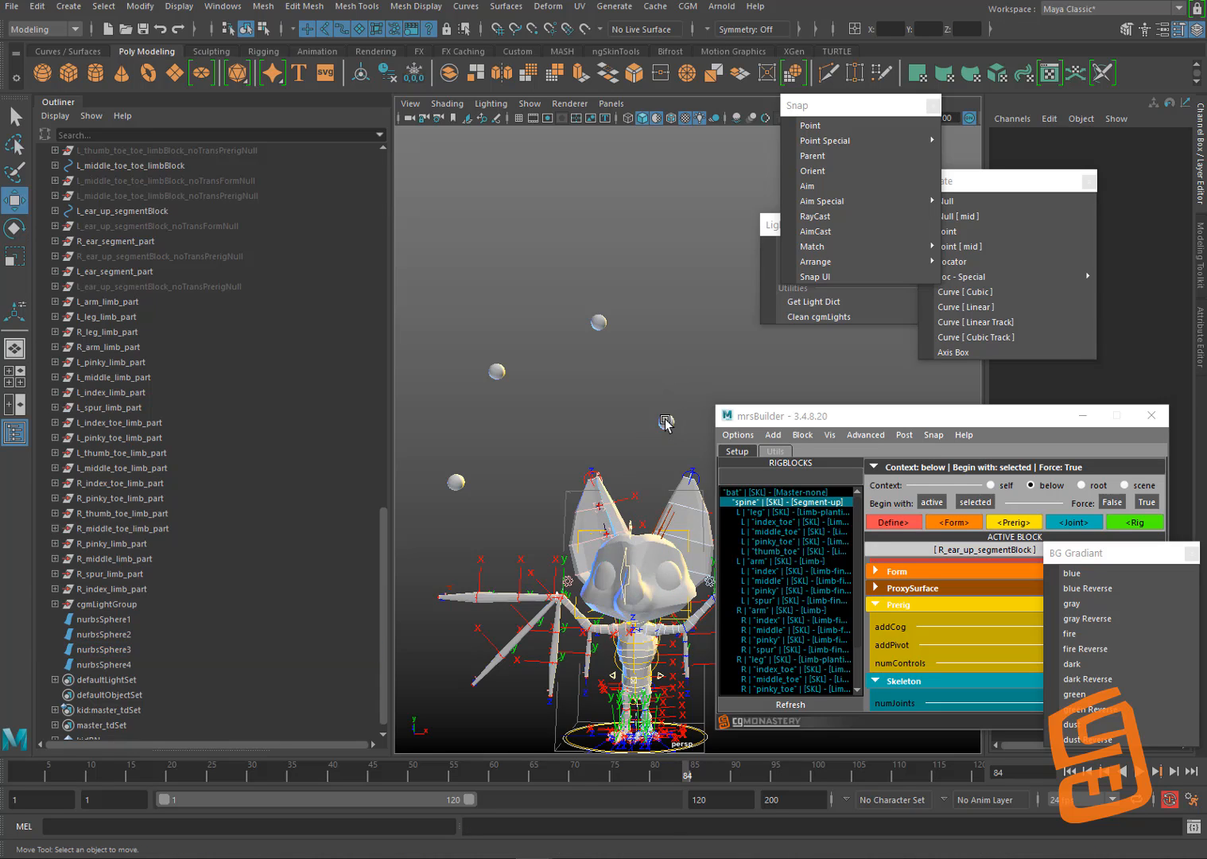
Step: Try snapping the last sphere to the closest point on the raised third sphere, undo it and deselect both
{"action": "left_click", "coordinate": [667, 423]}
{"action": "left_click", "coordinate": [599, 322], "text": "shift"}
{"action": "mouse_move", "coordinate": [922, 144]}
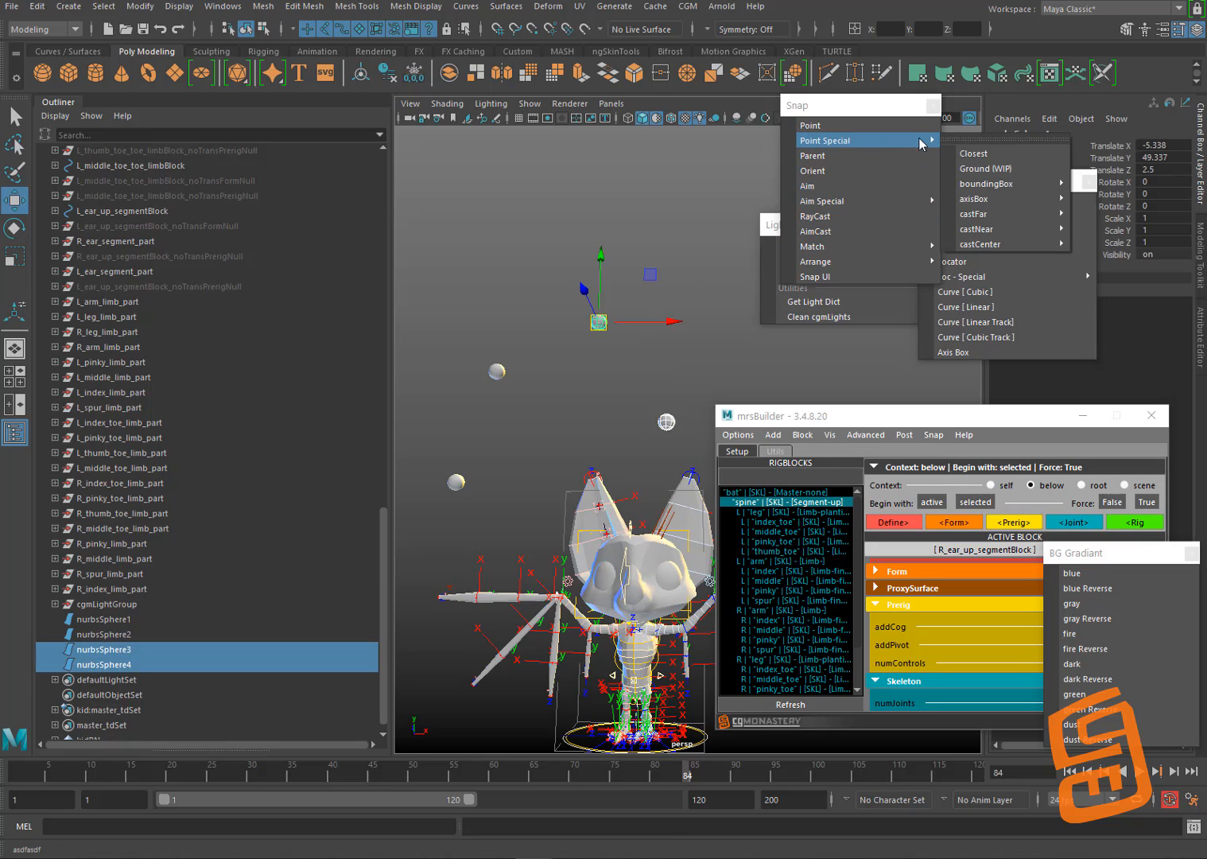
{"action": "left_click", "coordinate": [972, 154]}
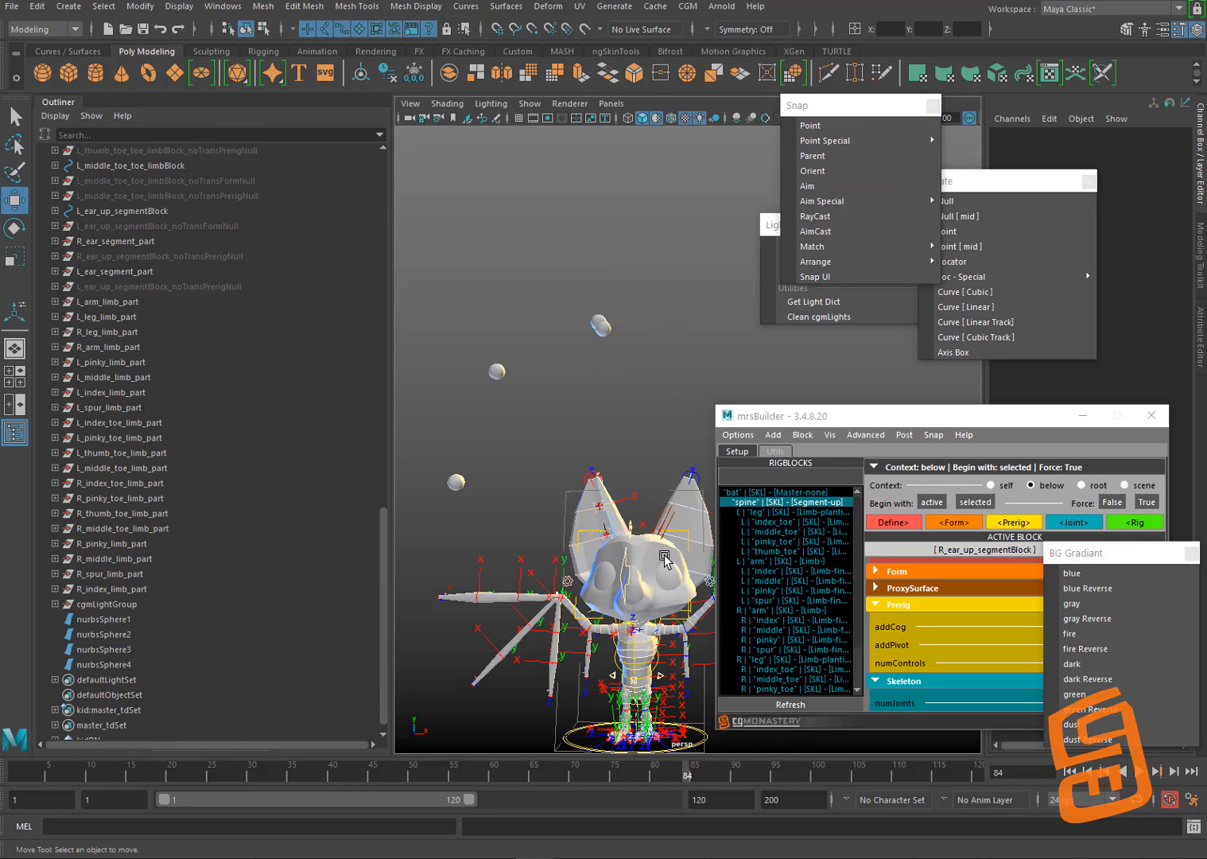
{"action": "key", "text": "ctrl+z"}
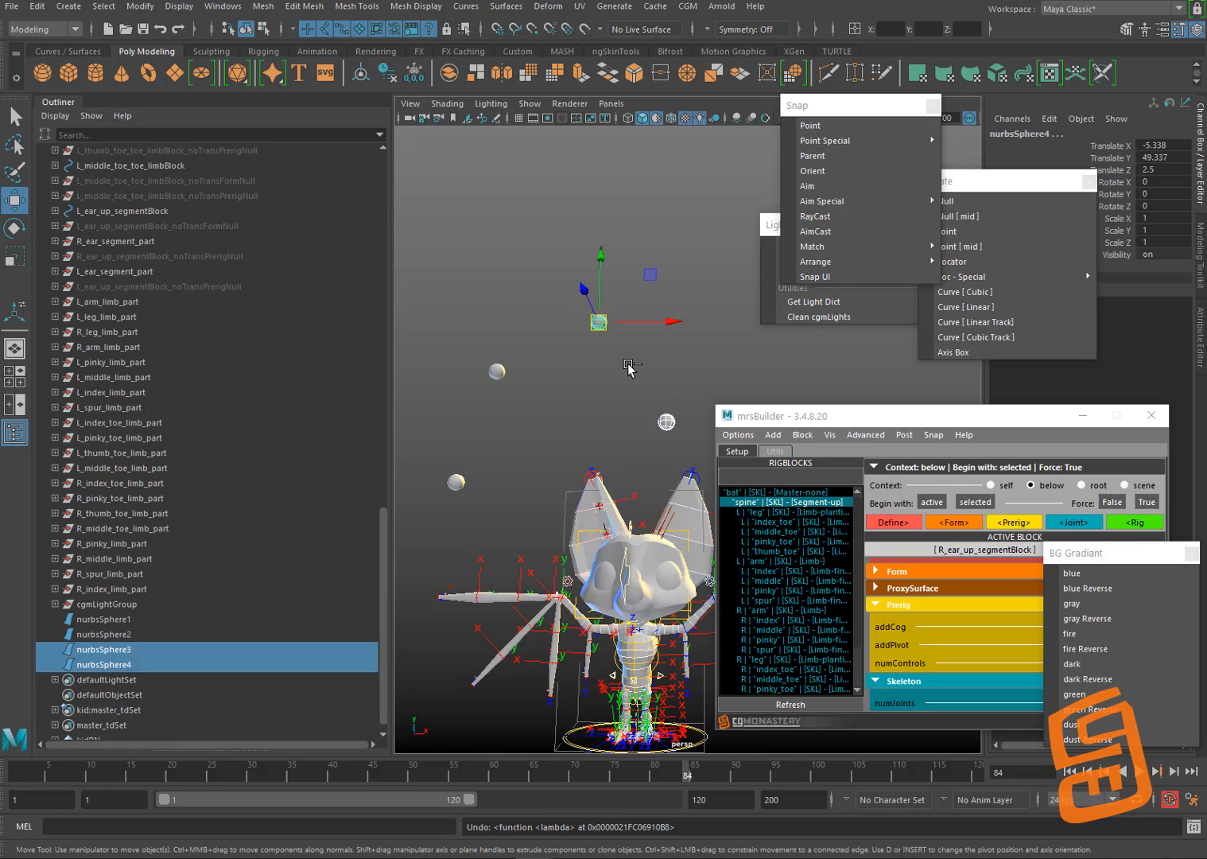
{"action": "left_click", "coordinate": [608, 397]}
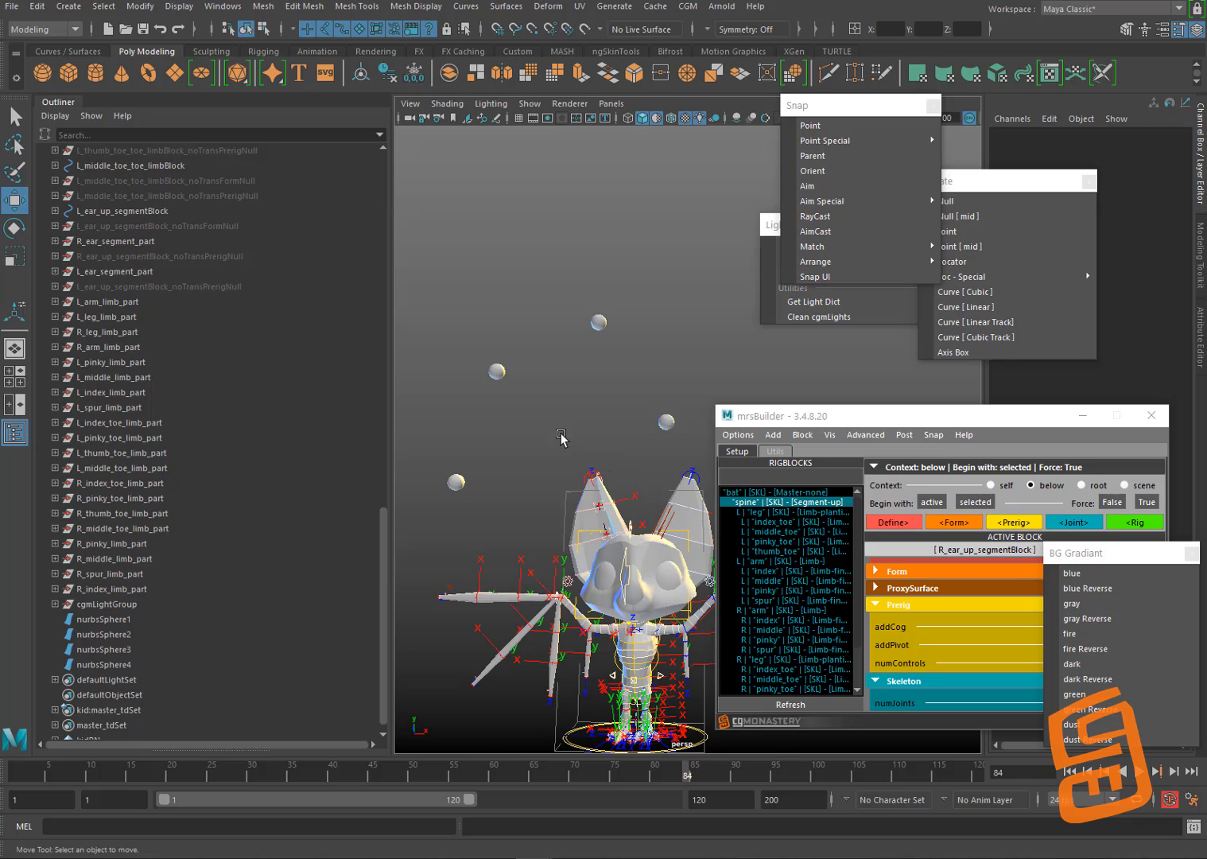
{"action": "middle_click_drag", "start_coordinate": [591, 438], "coordinate": [615, 393], "text": "alt"}
{"action": "scroll", "coordinate": [614, 395], "scroll_direction": "up", "scroll_amount": 3}
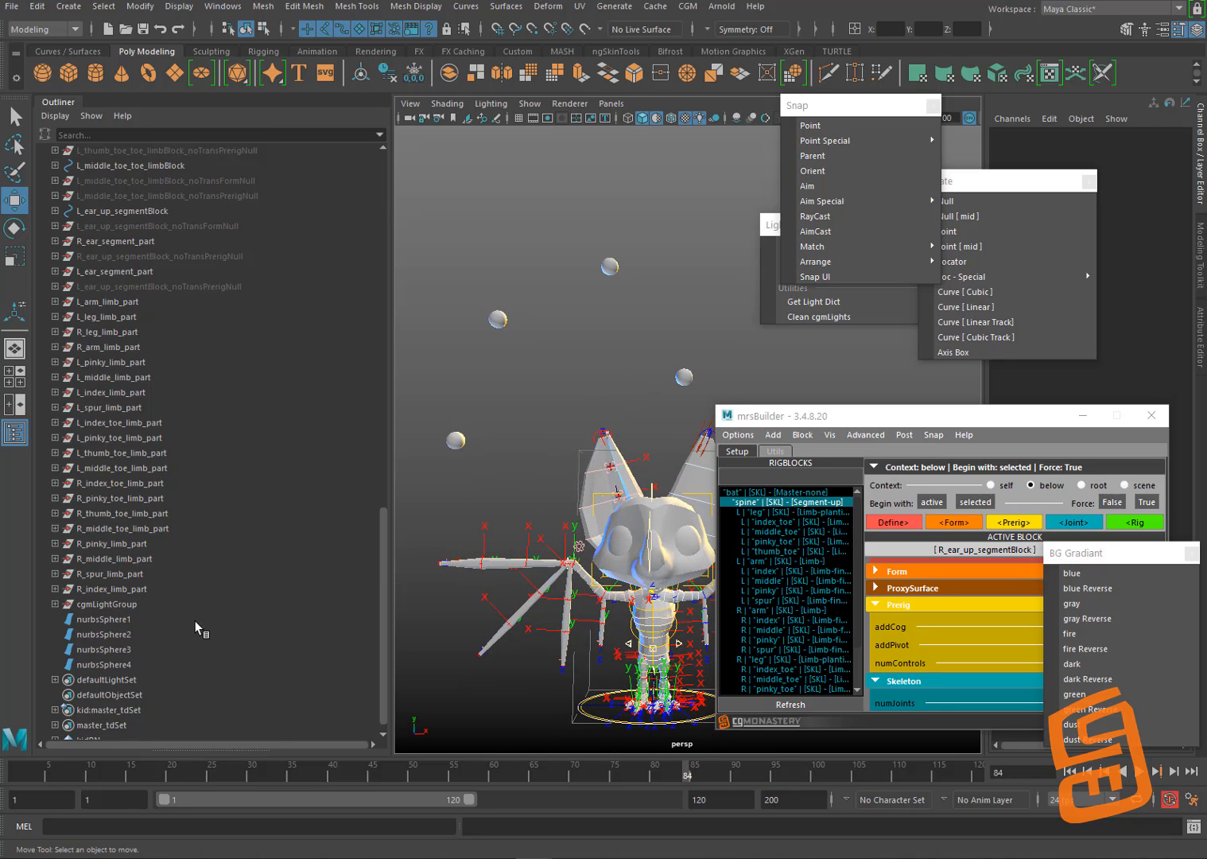
Step: Delete the four NURBS spheres, nurbsSphere1 to nurbsSphere4, from the scene
{"action": "left_click_drag", "start_coordinate": [129, 622], "coordinate": [128, 664]}
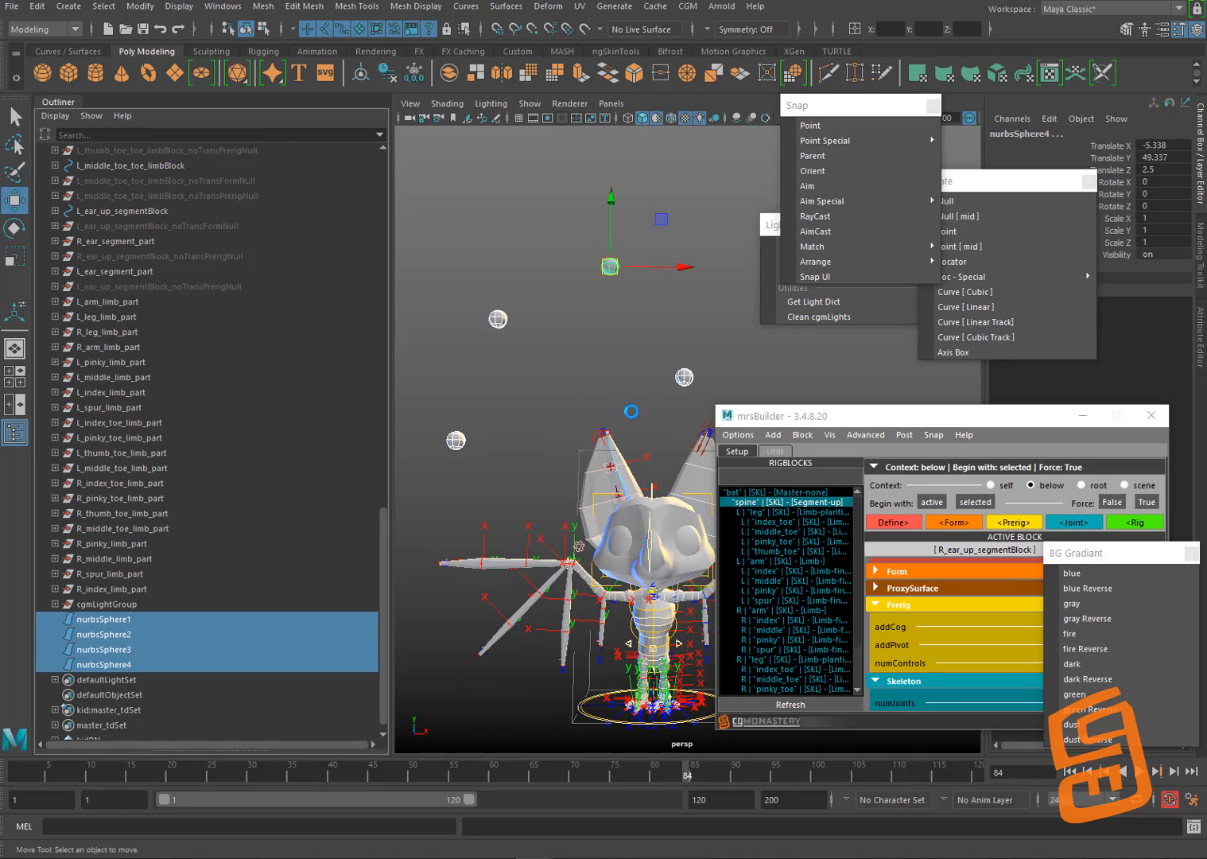
{"action": "key", "text": "Delete"}
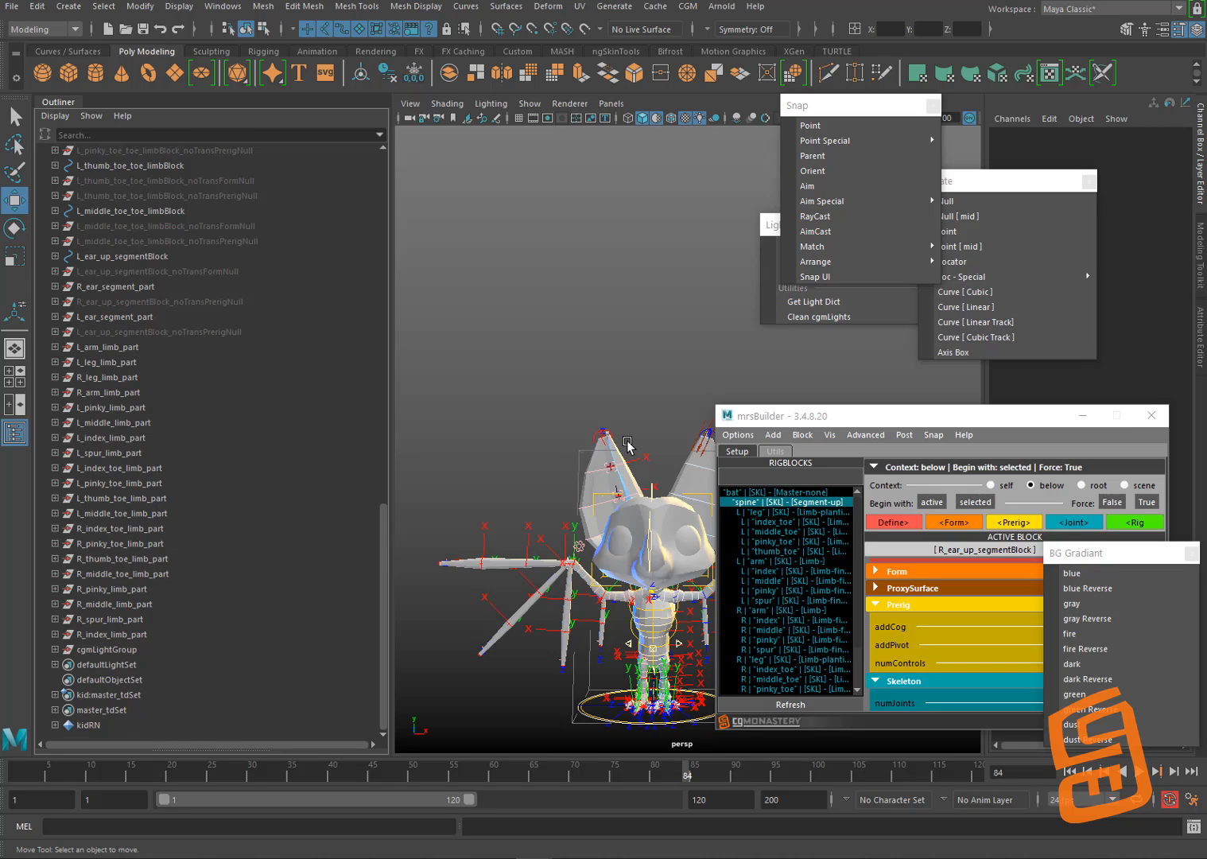
{"action": "middle_click_drag", "start_coordinate": [582, 418], "coordinate": [603, 421], "text": "alt"}
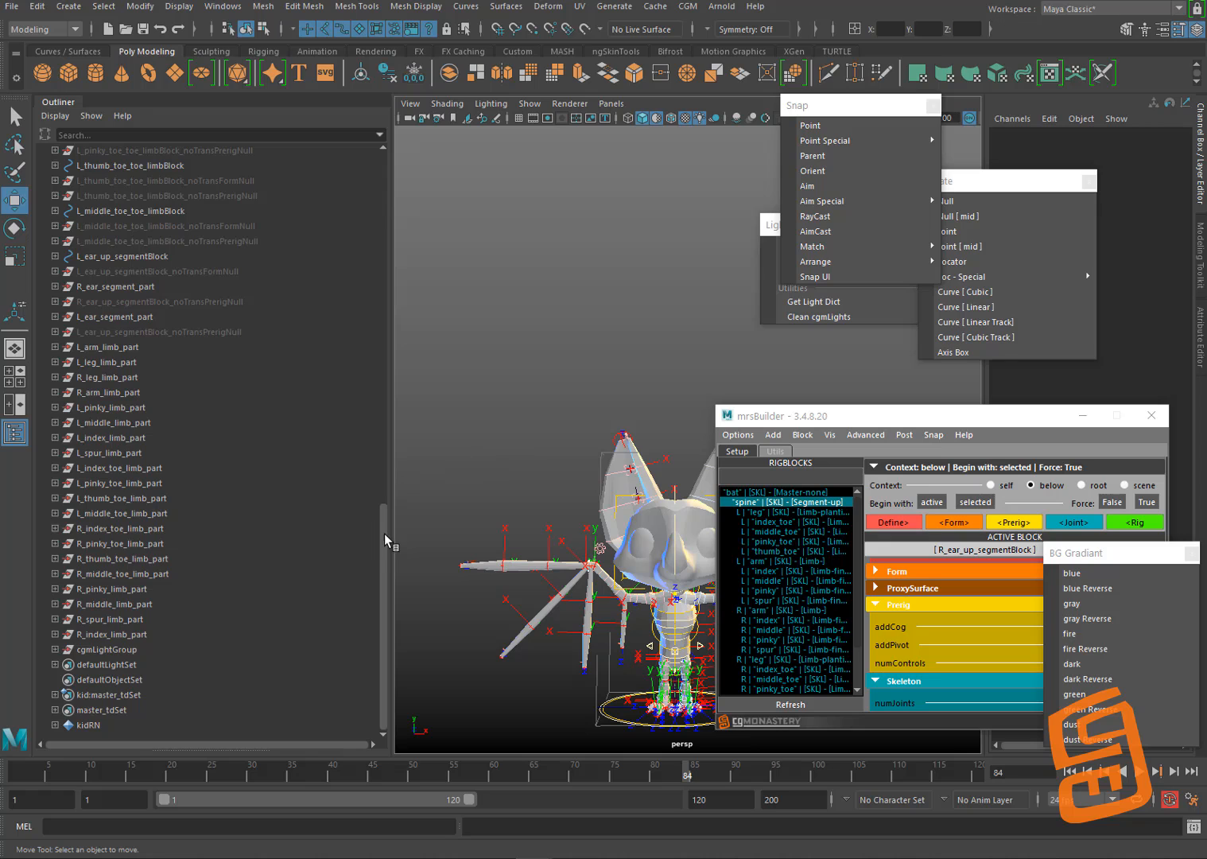
Step: Expand the master group and its rig subgroup in the Outliner to inspect their contents
{"action": "left_click_drag", "start_coordinate": [384, 533], "coordinate": [376, 181]}
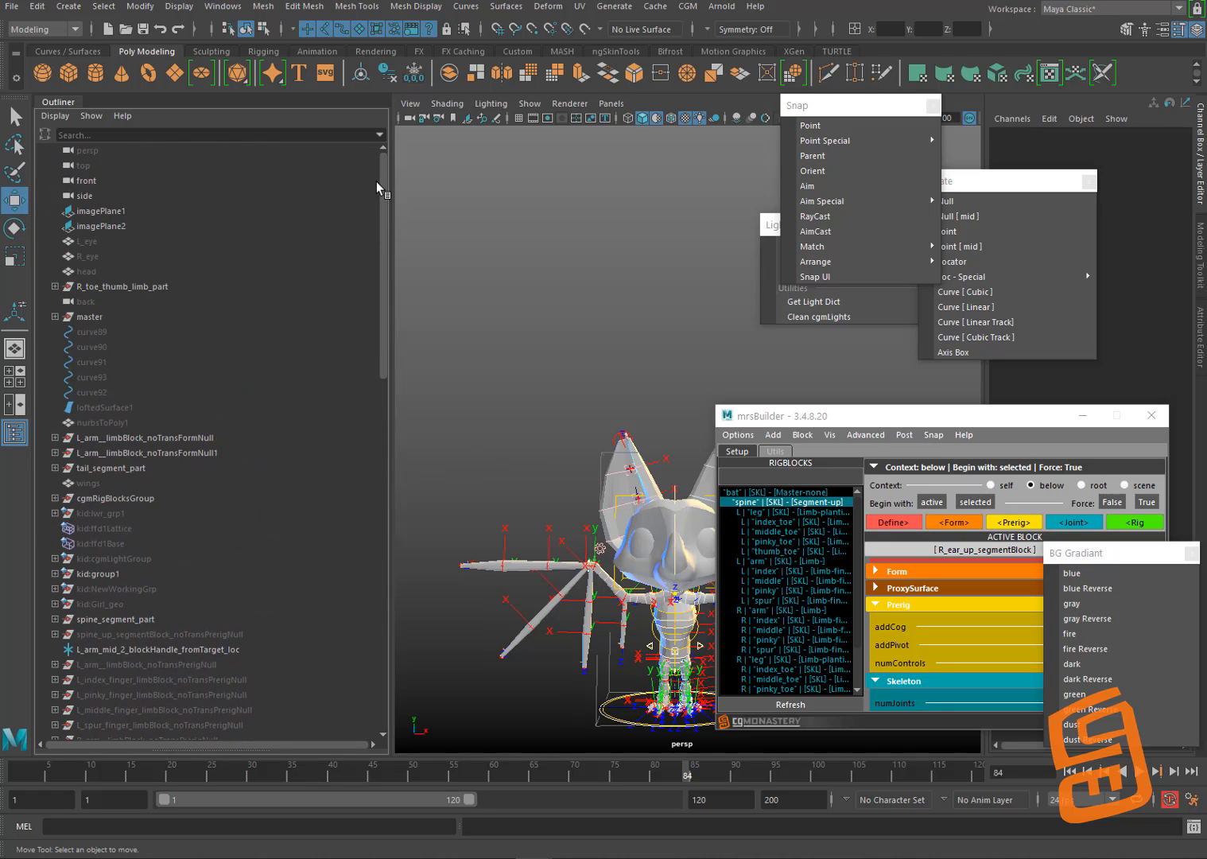
{"action": "left_click", "coordinate": [56, 316]}
{"action": "left_click", "coordinate": [63, 331]}
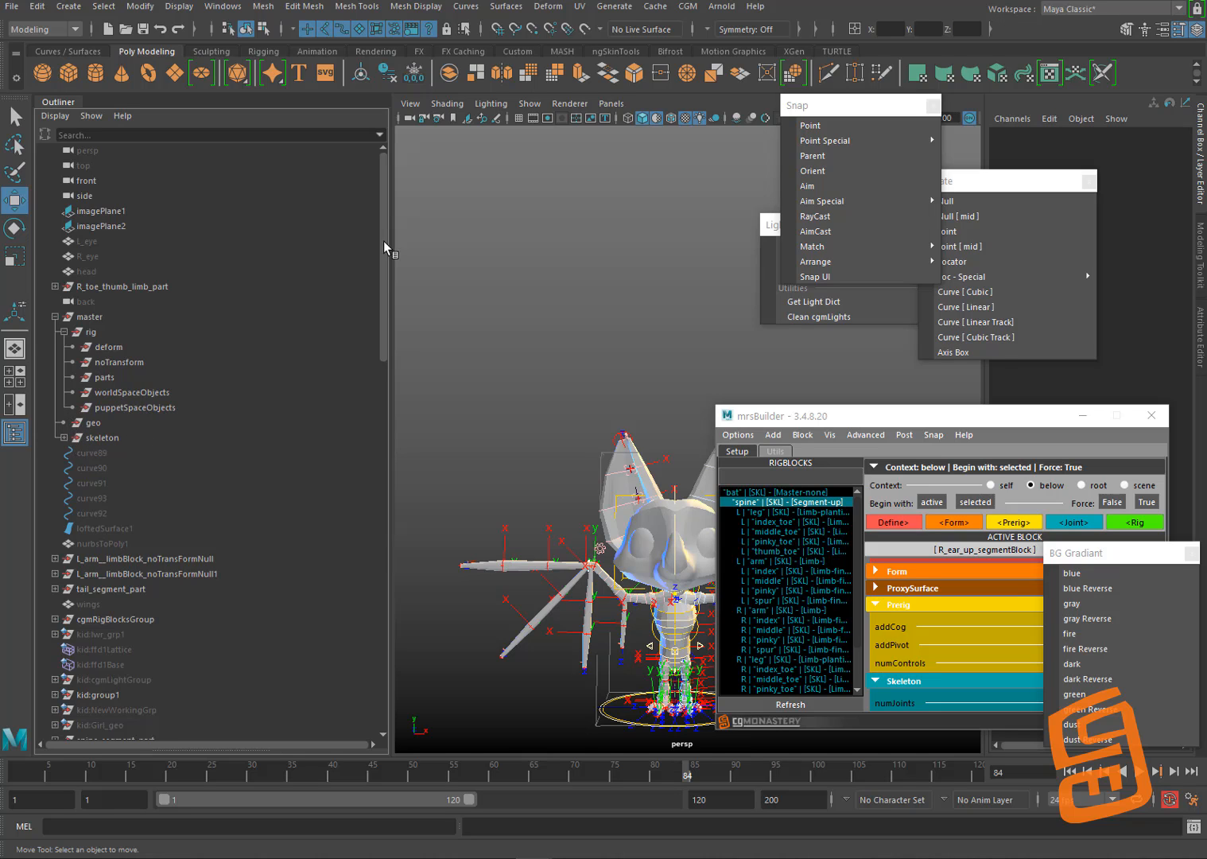
Step: Gather the scene's rig blocks with mrsBuilder's Gather Blocks and expand cgmRigBlocksGroup in the Outliner
{"action": "left_click_drag", "start_coordinate": [385, 249], "coordinate": [405, 579]}
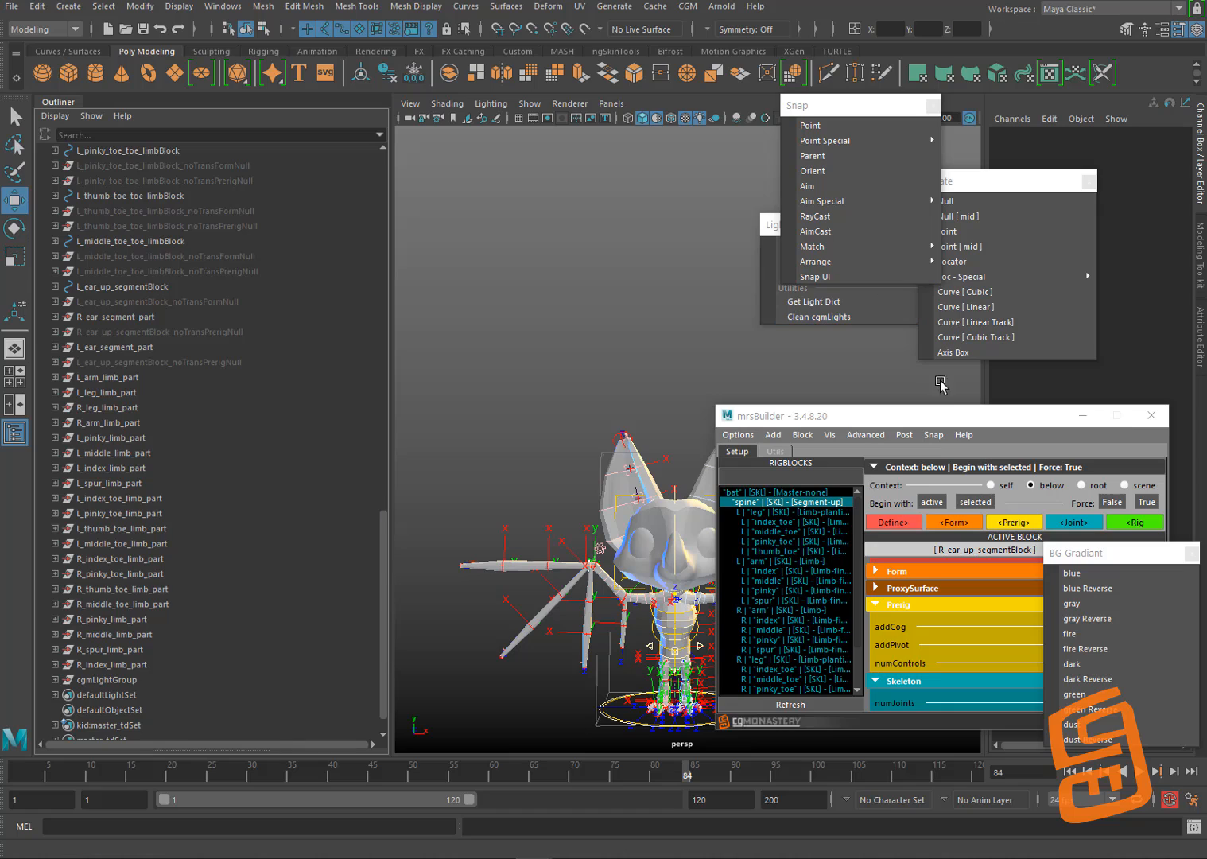
{"action": "left_click", "coordinate": [934, 435]}
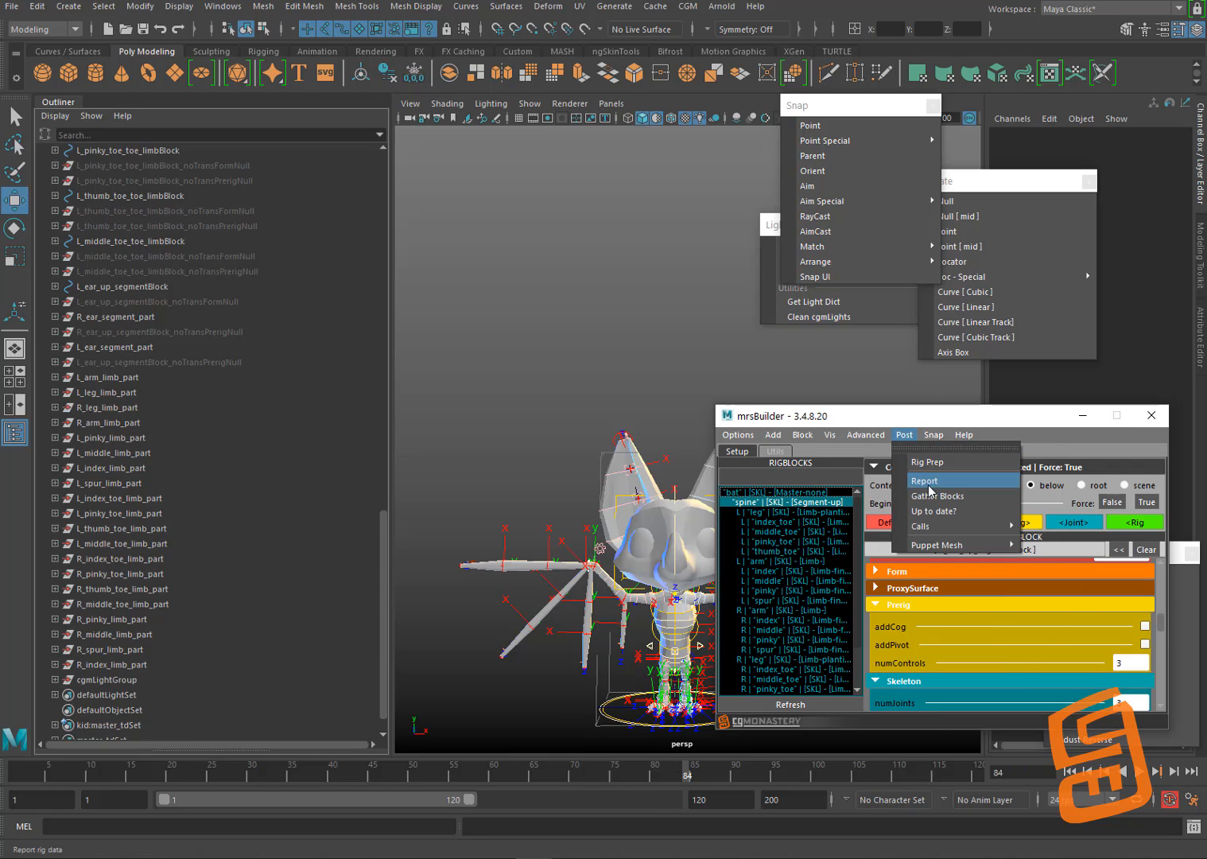
{"action": "left_click", "coordinate": [927, 482]}
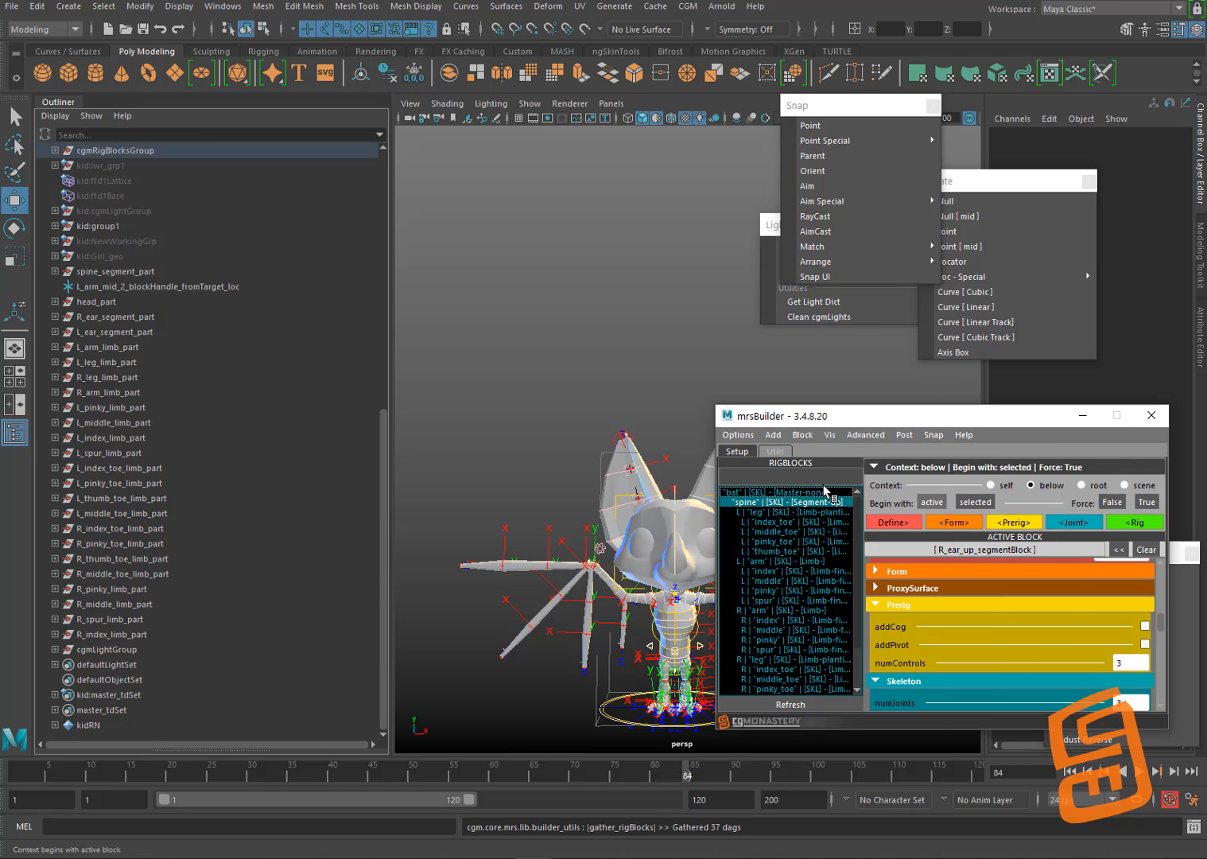
{"action": "scroll", "coordinate": [159, 334], "scroll_direction": "up", "scroll_amount": 4}
{"action": "left_click", "coordinate": [56, 332]}
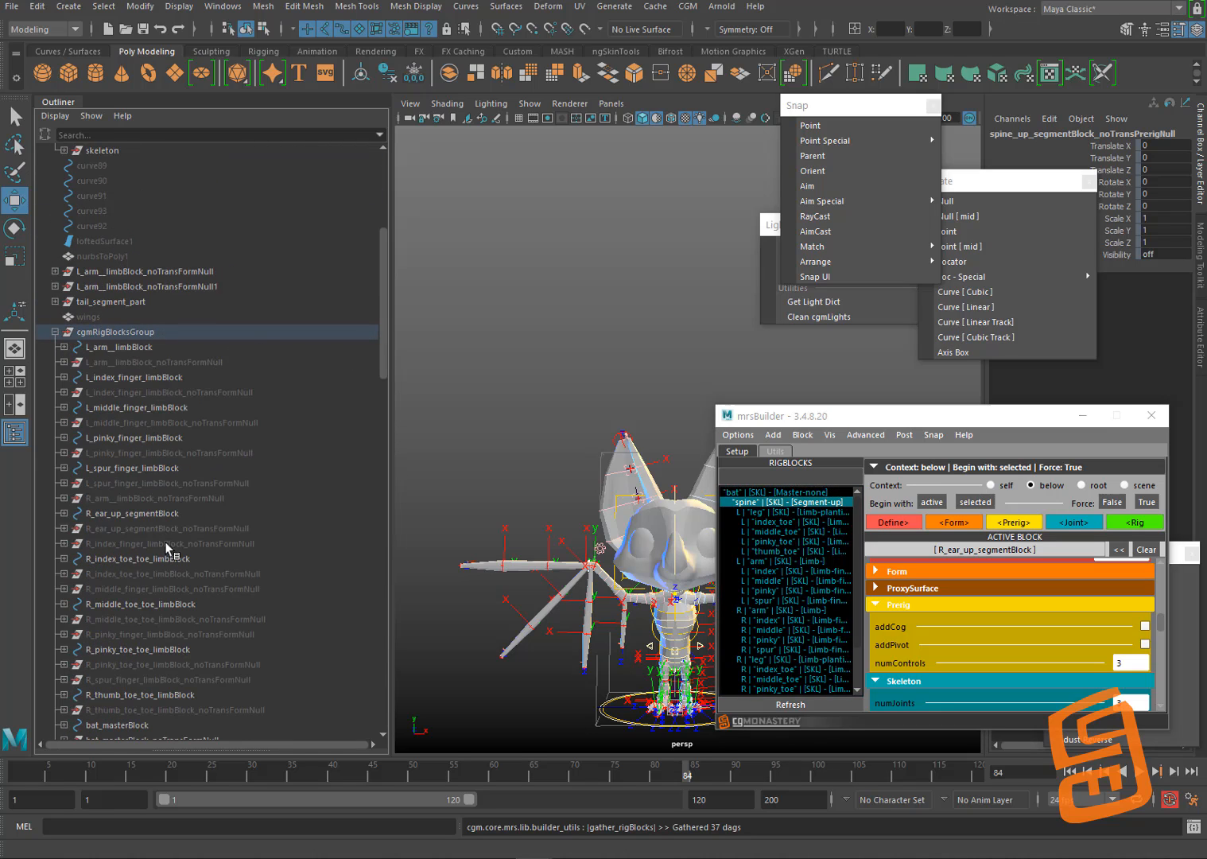
Step: Close the floating Snap and Create menus, and sort all the items inside cgmRigBlocksGroup with the CGM Sort Dag utility
{"action": "left_click", "coordinate": [193, 347]}
{"action": "left_click_drag", "start_coordinate": [380, 310], "coordinate": [400, 560]}
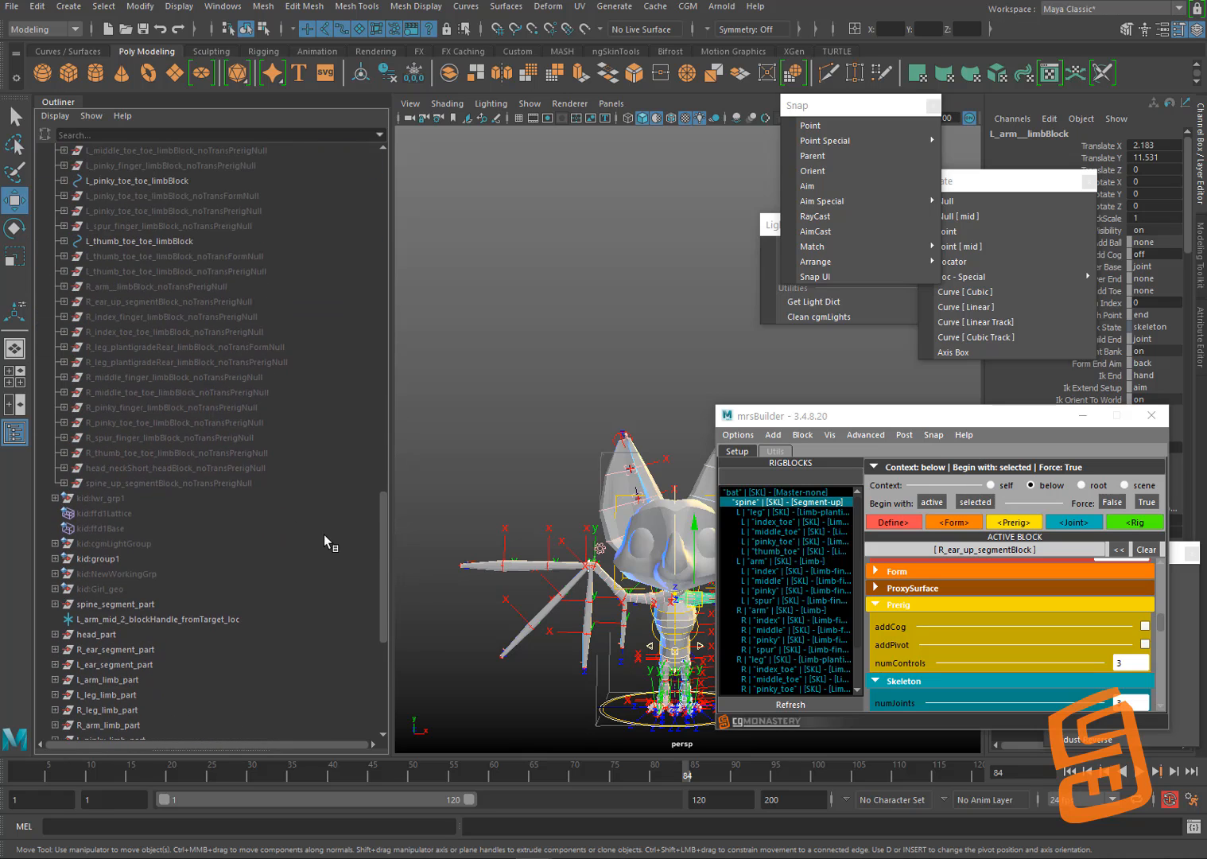
{"action": "left_click", "coordinate": [213, 483], "text": "shift"}
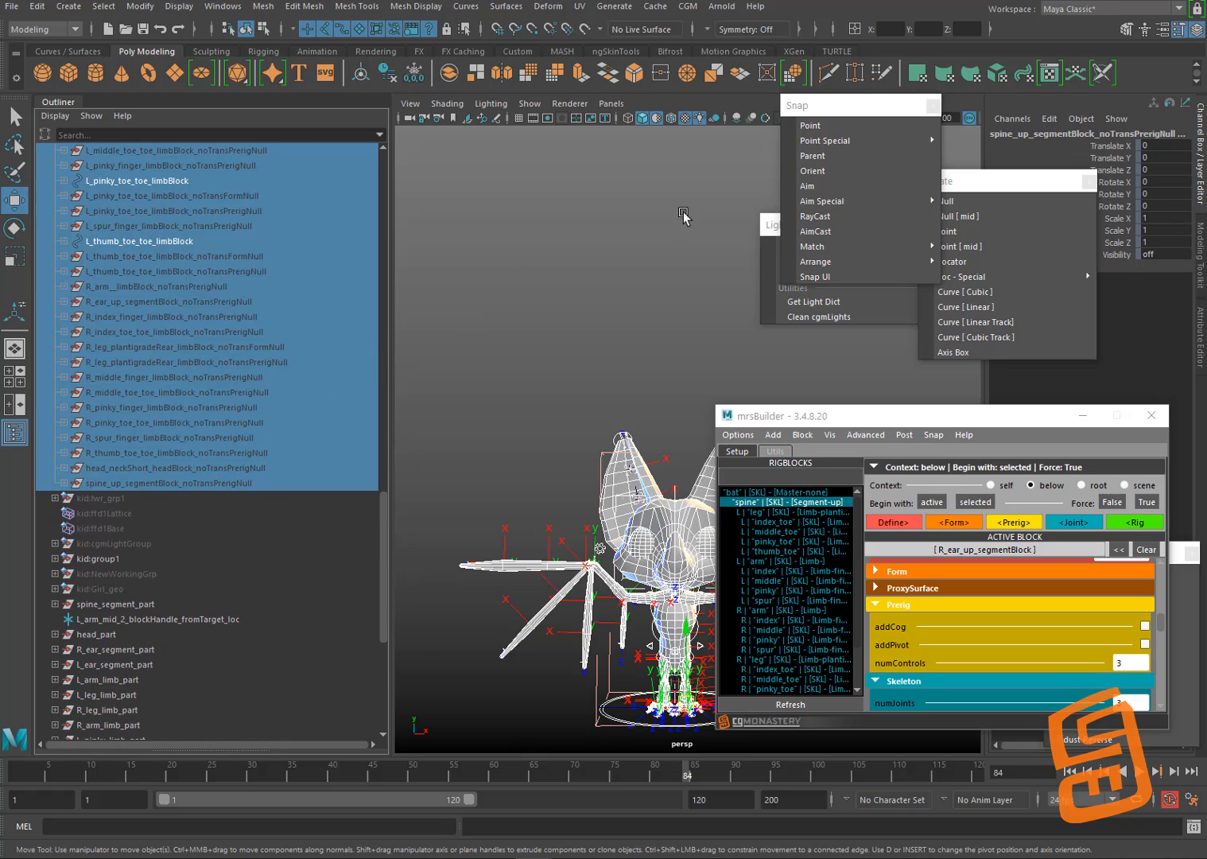
{"action": "left_click", "coordinate": [934, 105]}
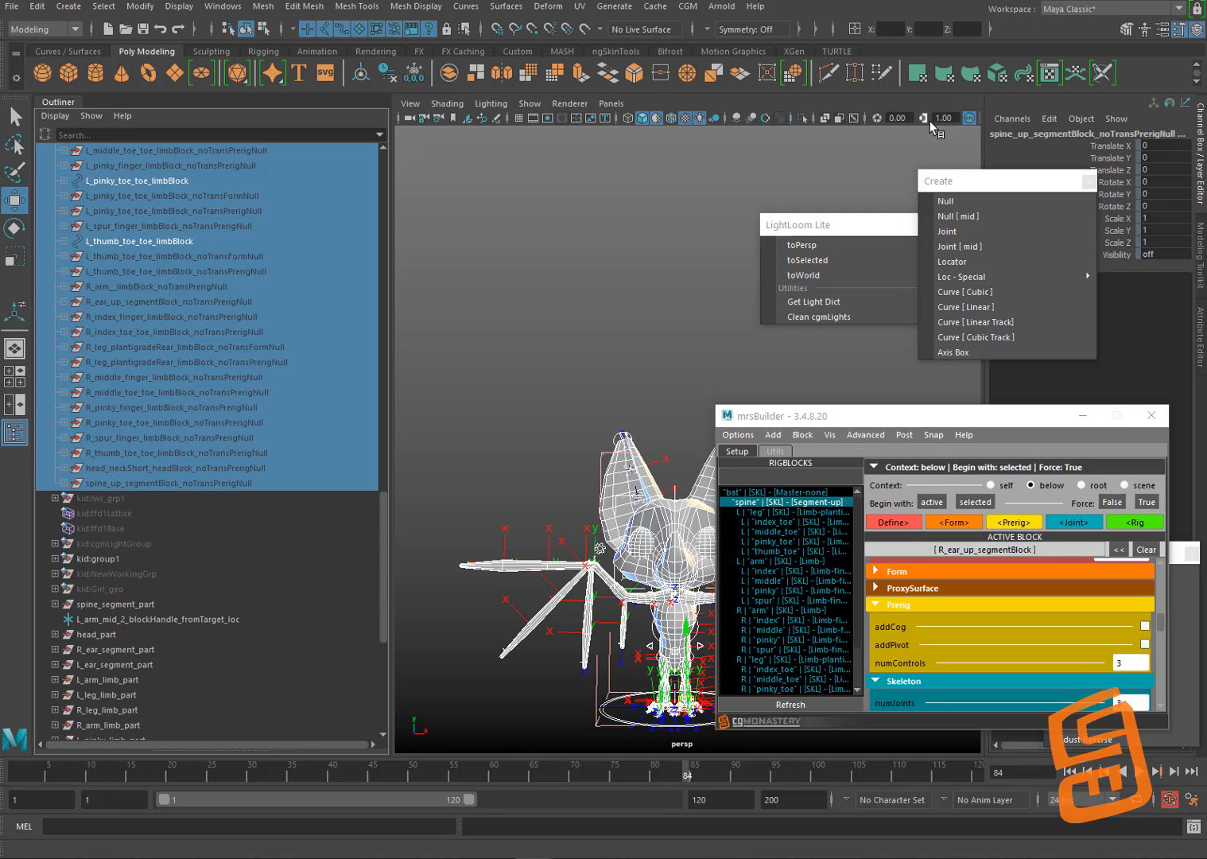
{"action": "left_click", "coordinate": [1089, 181]}
{"action": "left_click", "coordinate": [688, 6]}
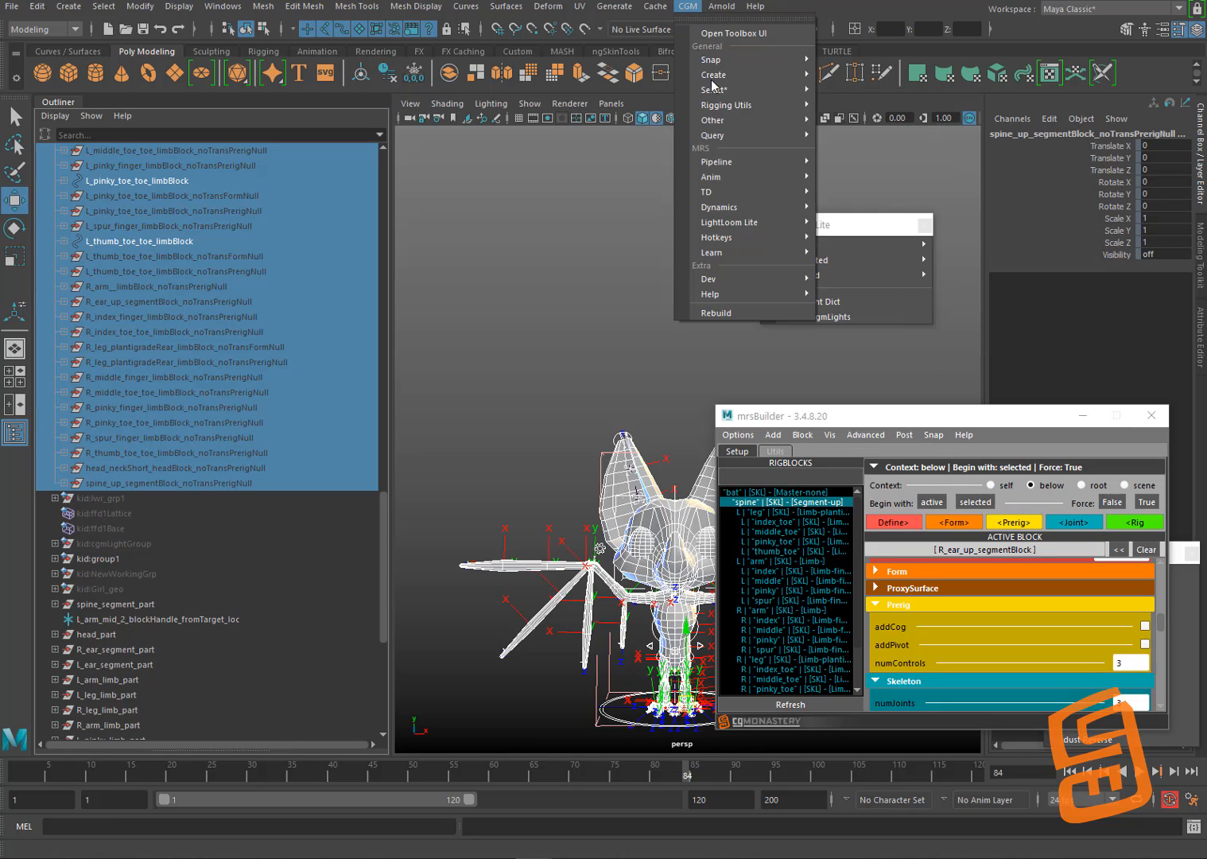
{"action": "mouse_move", "coordinate": [738, 135]}
{"action": "mouse_move", "coordinate": [879, 298]}
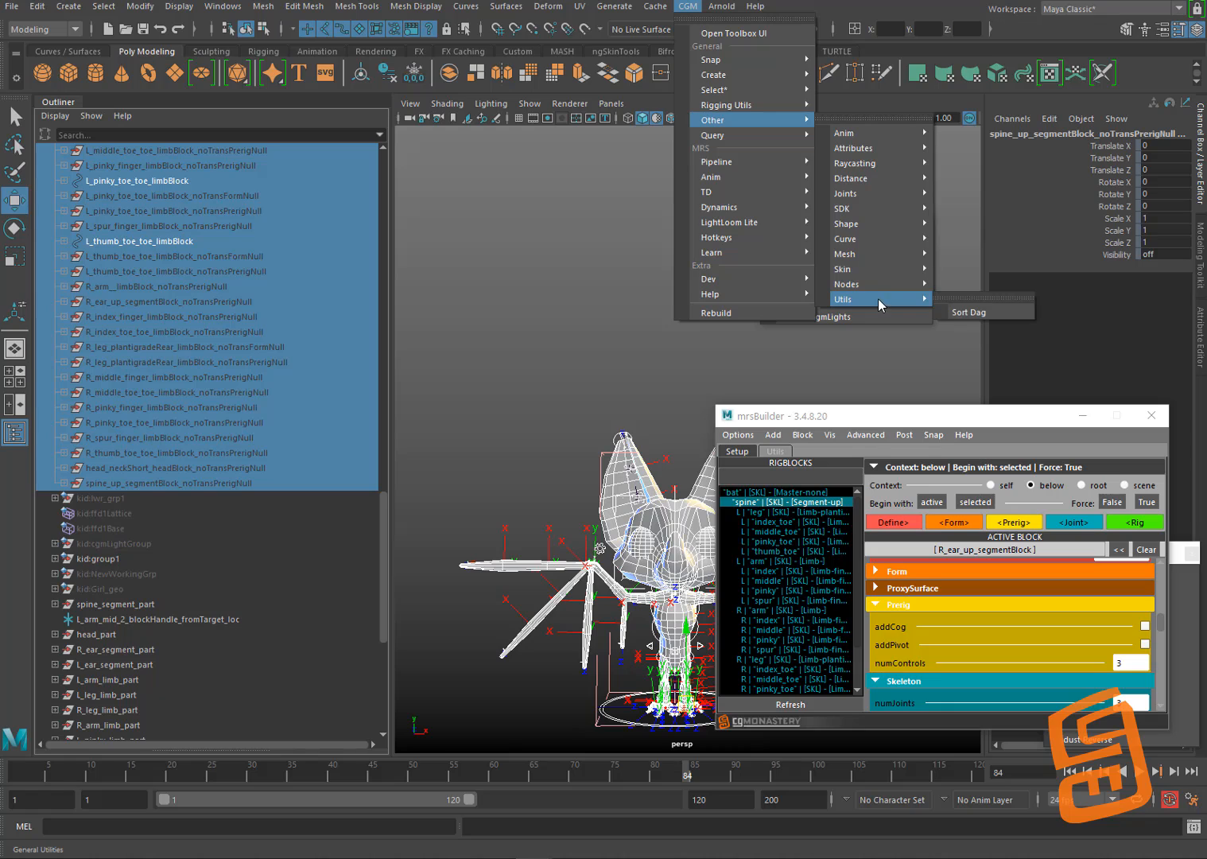
{"action": "left_click", "coordinate": [964, 317]}
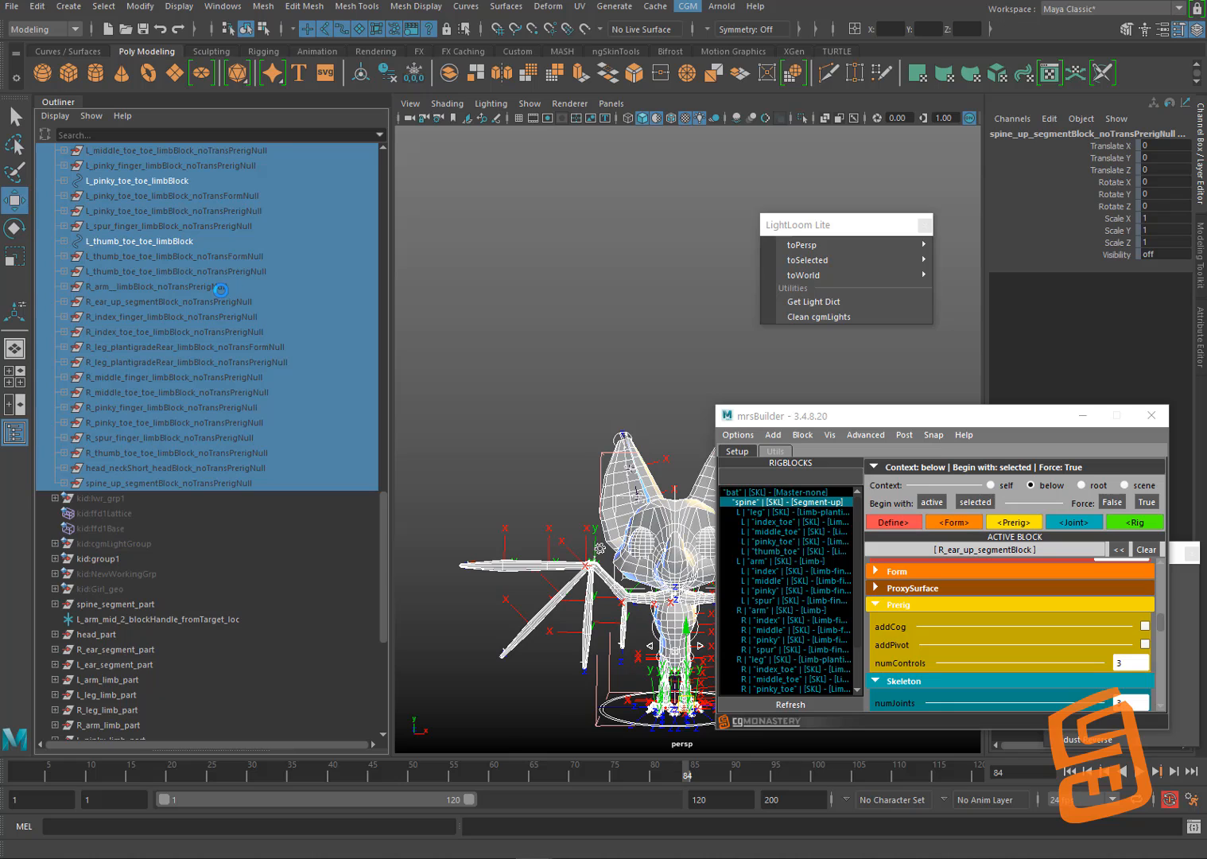
{"action": "left_click", "coordinate": [221, 359]}
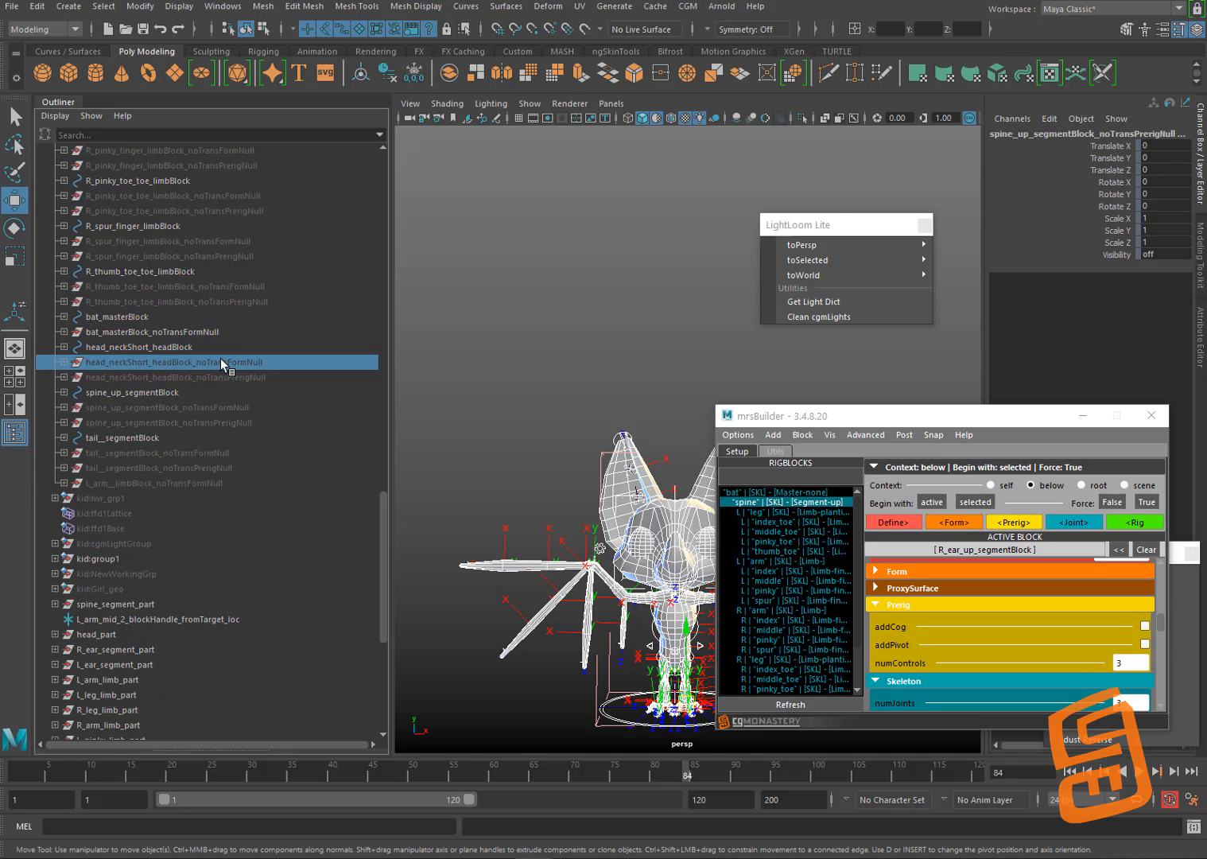
{"action": "left_click_drag", "start_coordinate": [381, 512], "coordinate": [387, 334]}
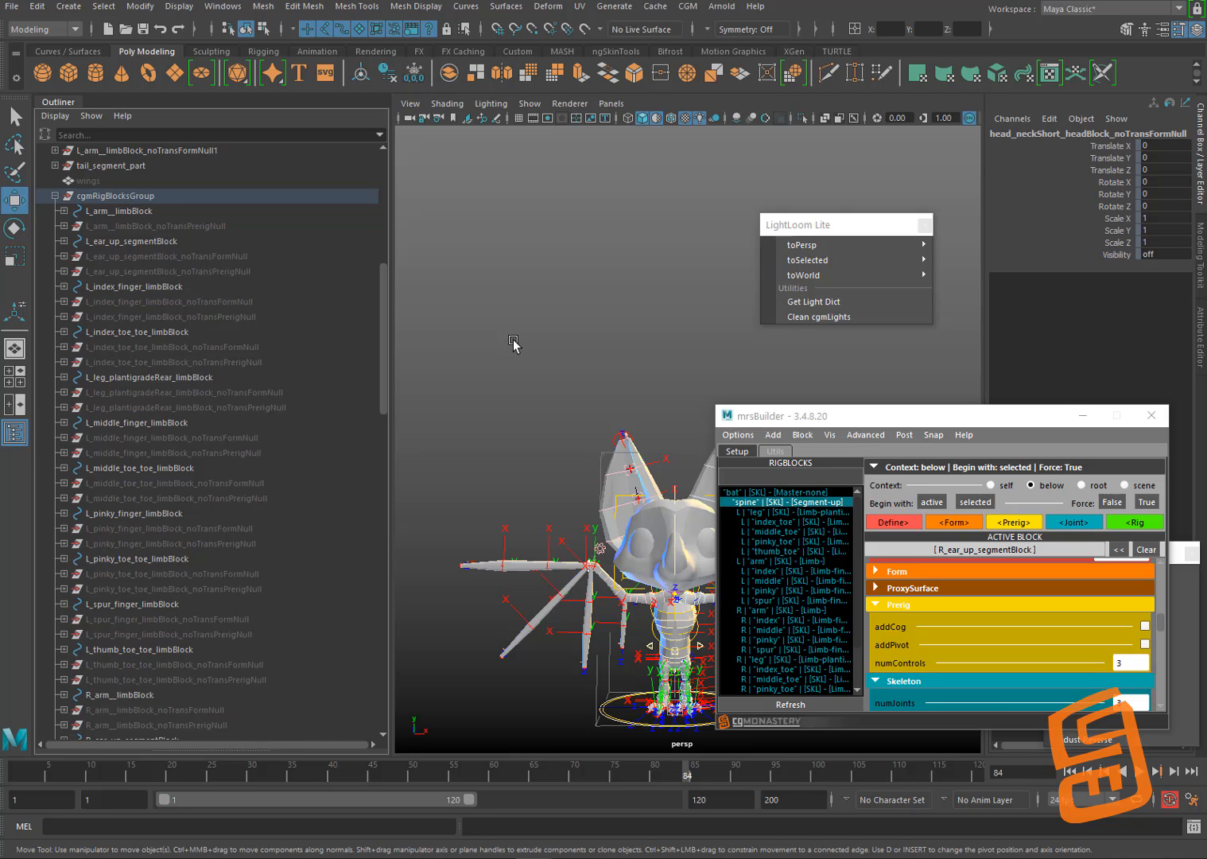
Step: Examine the bat rig up close around the neck, upper chest and shoulders
{"action": "middle_click_drag", "start_coordinate": [590, 421], "coordinate": [517, 345], "text": "alt"}
{"action": "right_click_drag", "start_coordinate": [517, 345], "coordinate": [636, 426], "text": "alt"}
{"action": "middle_click_drag", "start_coordinate": [637, 387], "coordinate": [633, 350], "text": "alt"}
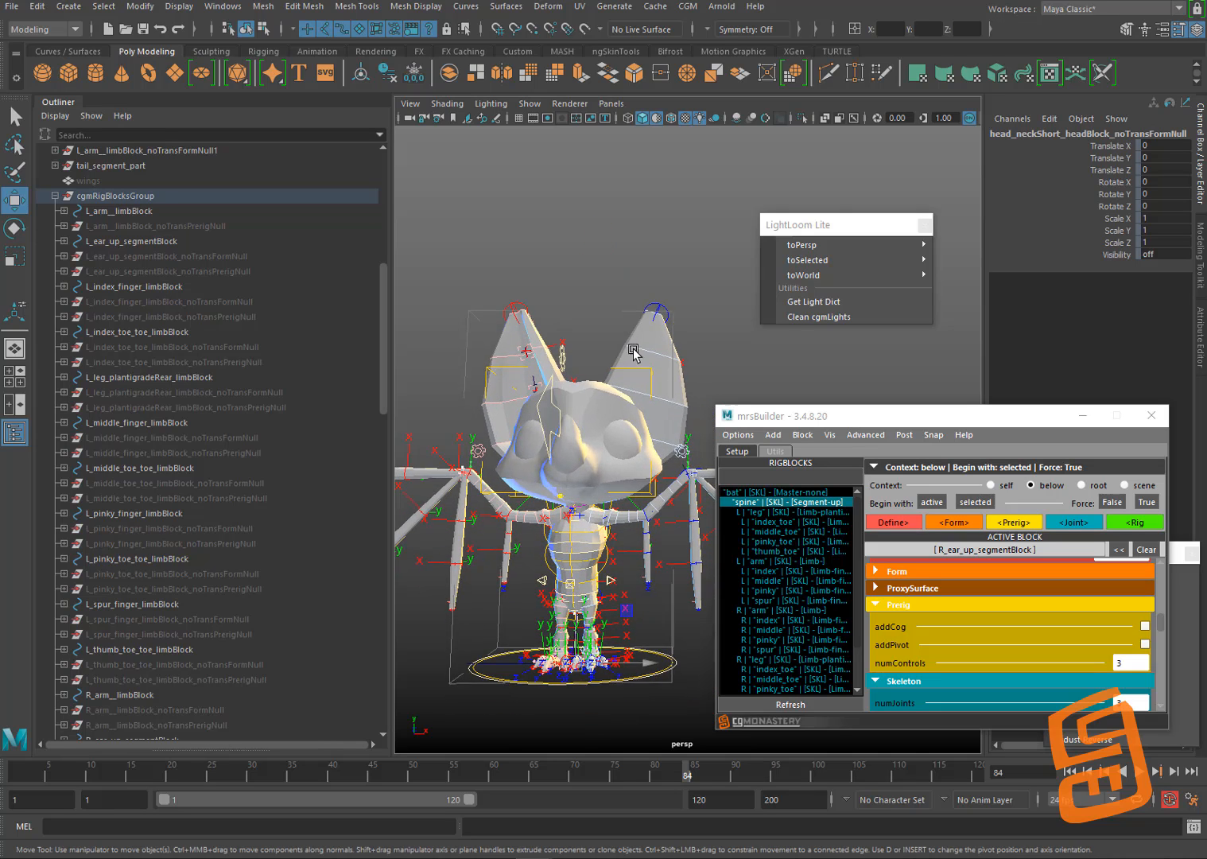
{"action": "right_click_drag", "start_coordinate": [634, 350], "coordinate": [666, 410], "text": "alt"}
{"action": "left_click_drag", "start_coordinate": [666, 410], "coordinate": [603, 452], "text": "alt"}
{"action": "right_click_drag", "start_coordinate": [603, 452], "coordinate": [671, 542], "text": "alt"}
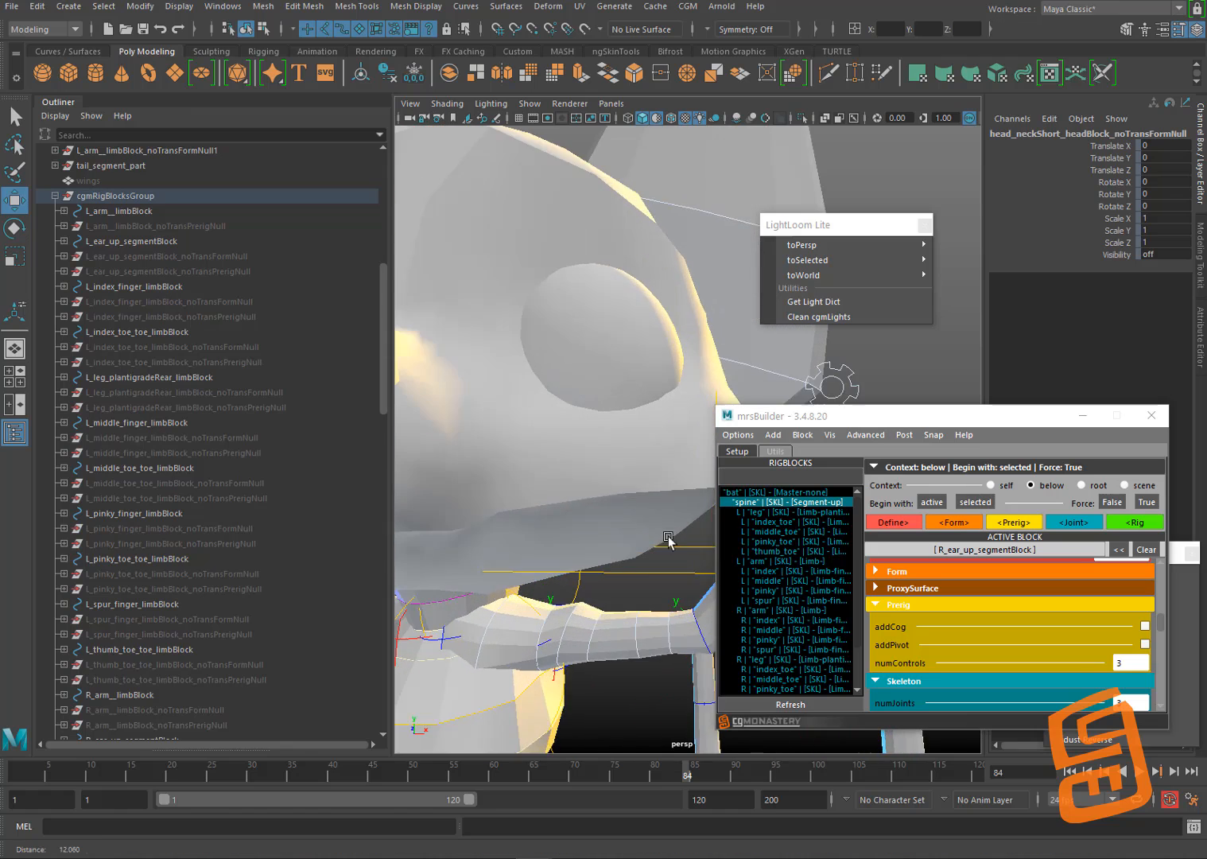
{"action": "left_click_drag", "start_coordinate": [648, 513], "coordinate": [591, 465], "text": "alt"}
{"action": "middle_click_drag", "start_coordinate": [587, 507], "coordinate": [603, 459], "text": "alt"}
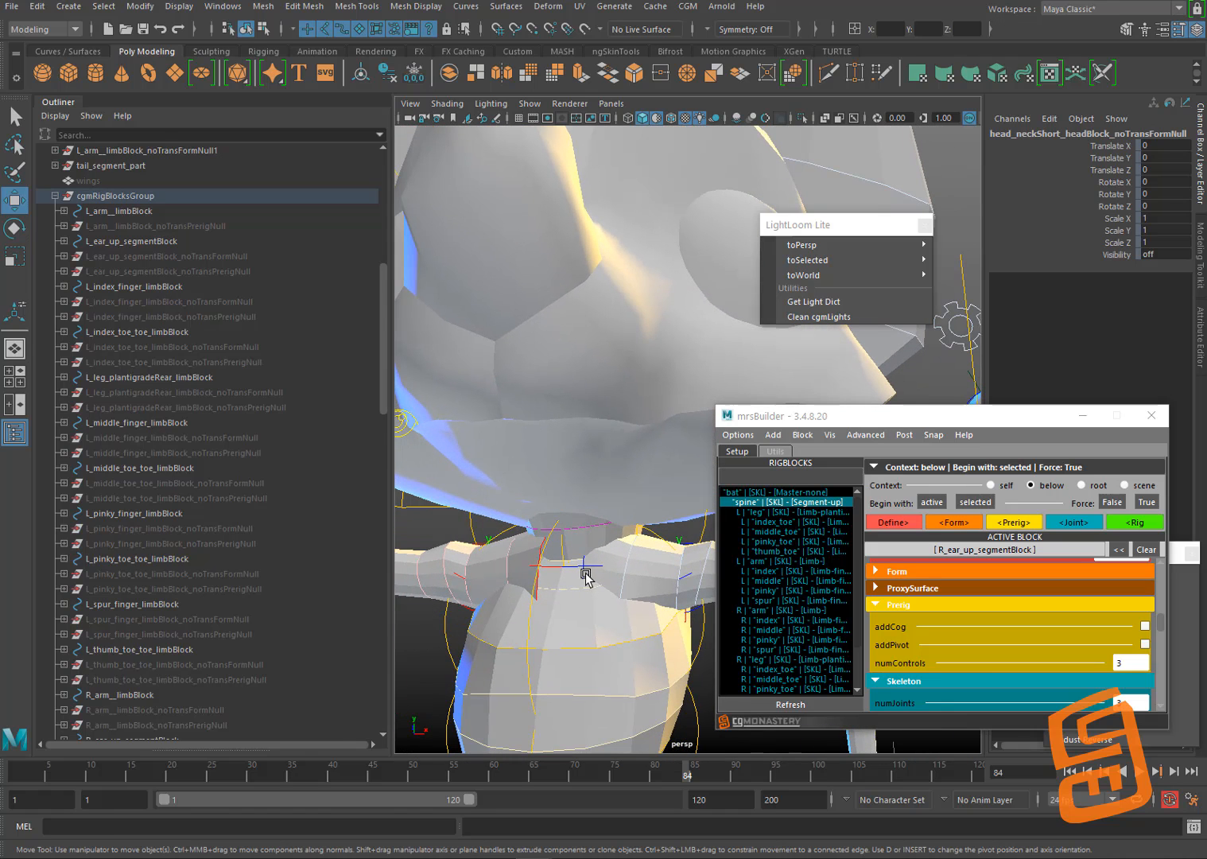
{"action": "middle_click_drag", "start_coordinate": [581, 540], "coordinate": [590, 504], "text": "alt"}
{"action": "right_click_drag", "start_coordinate": [590, 503], "coordinate": [611, 547], "text": "alt"}
{"action": "left_click_drag", "start_coordinate": [611, 547], "coordinate": [577, 552], "text": "alt"}
{"action": "middle_click_drag", "start_coordinate": [570, 551], "coordinate": [587, 547], "text": "alt"}
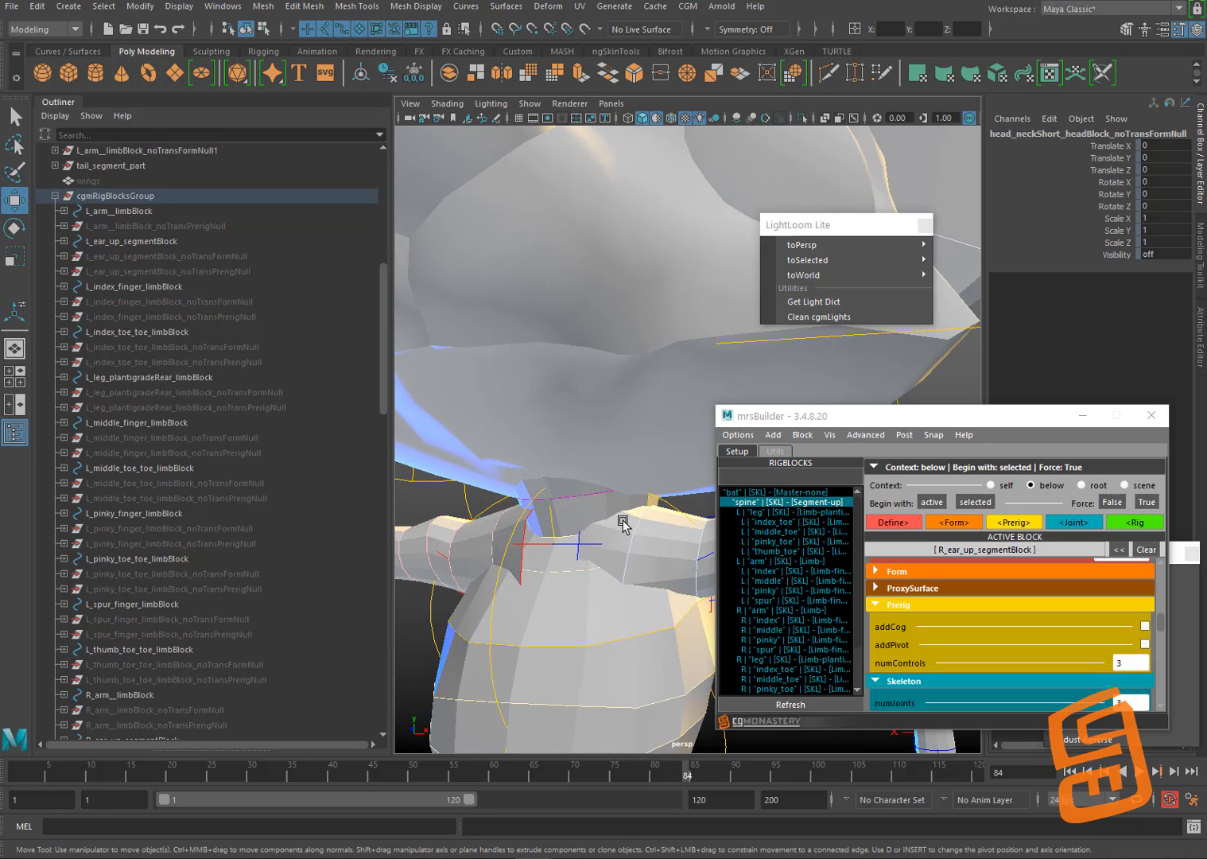
Step: Switch mrsBuilder to its Utils tools and try picking the arm shape handles around the bat's clavicles
{"action": "left_click", "coordinate": [787, 455]}
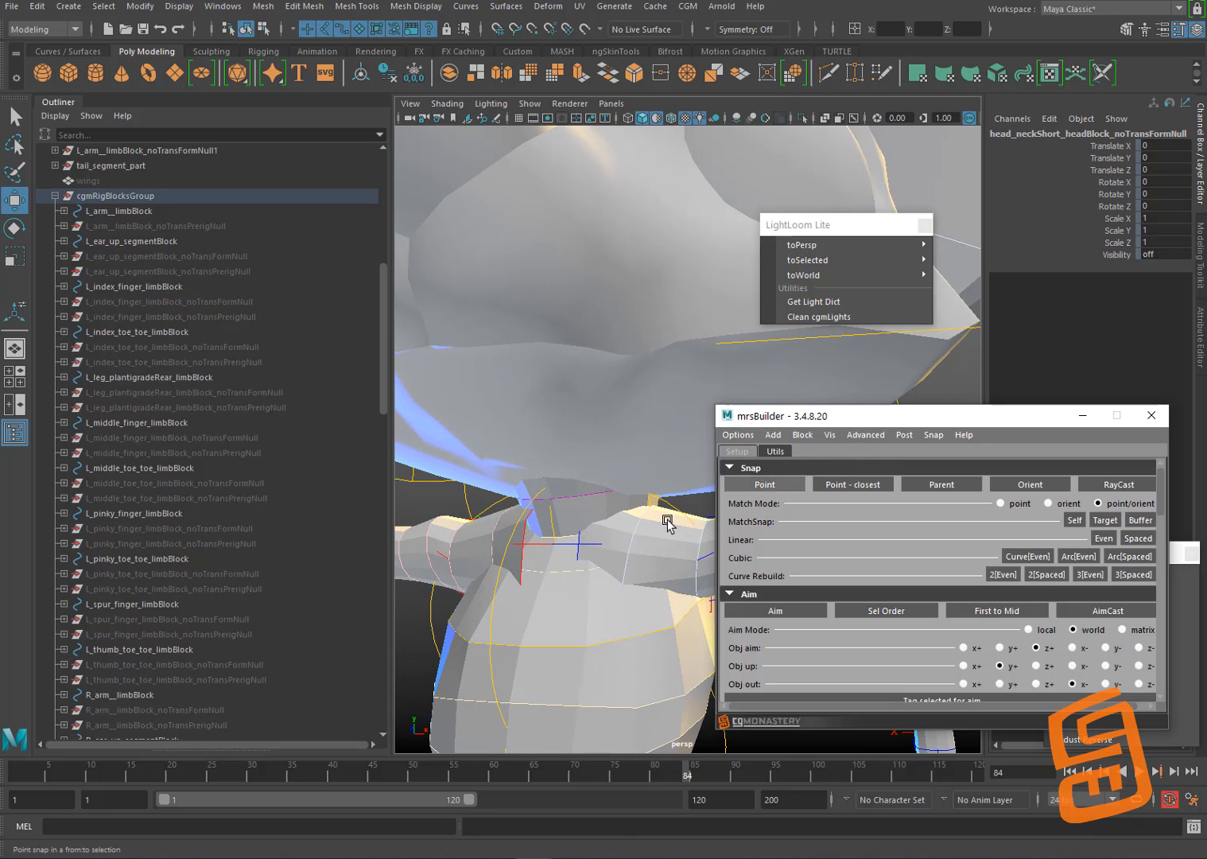
{"action": "left_click", "coordinate": [578, 551]}
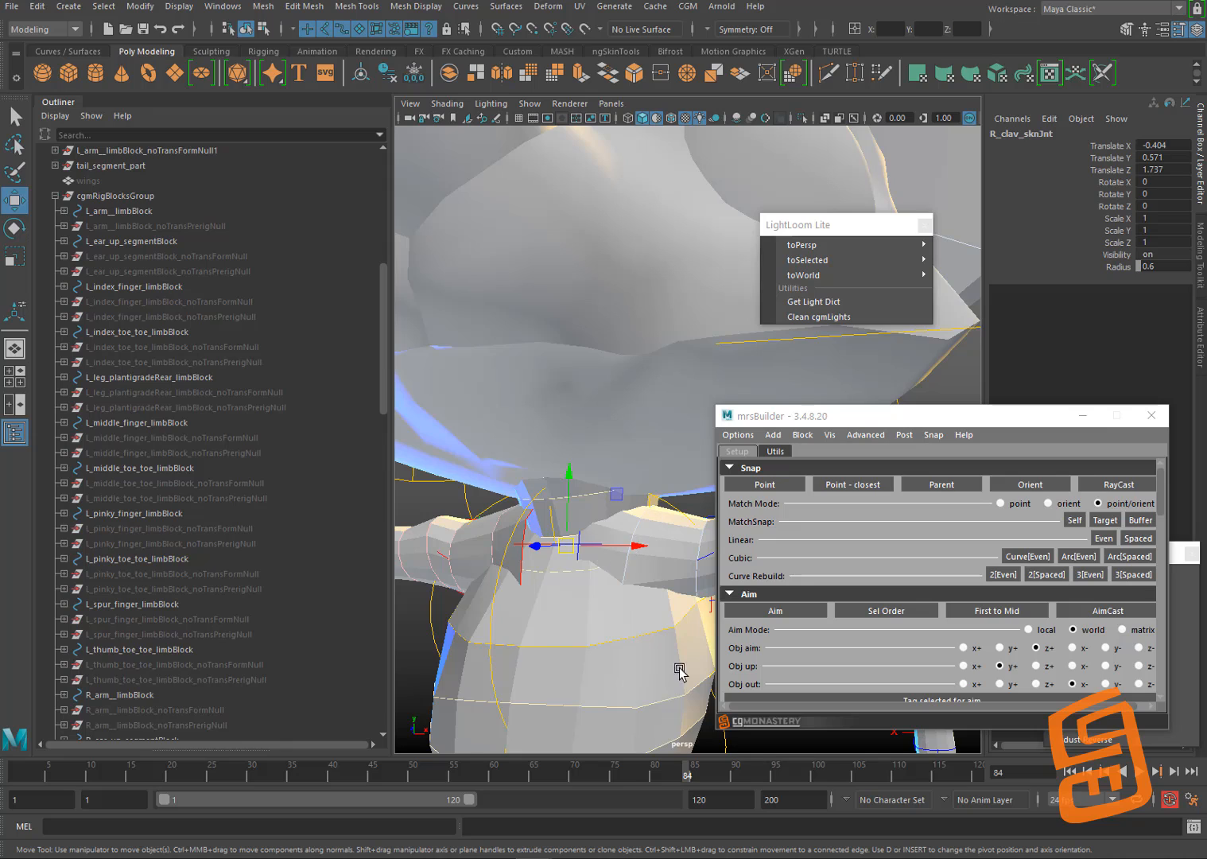
{"action": "left_click", "coordinate": [420, 657]}
{"action": "left_click", "coordinate": [571, 551]}
{"action": "left_click_drag", "start_coordinate": [586, 574], "coordinate": [609, 619], "text": "alt"}
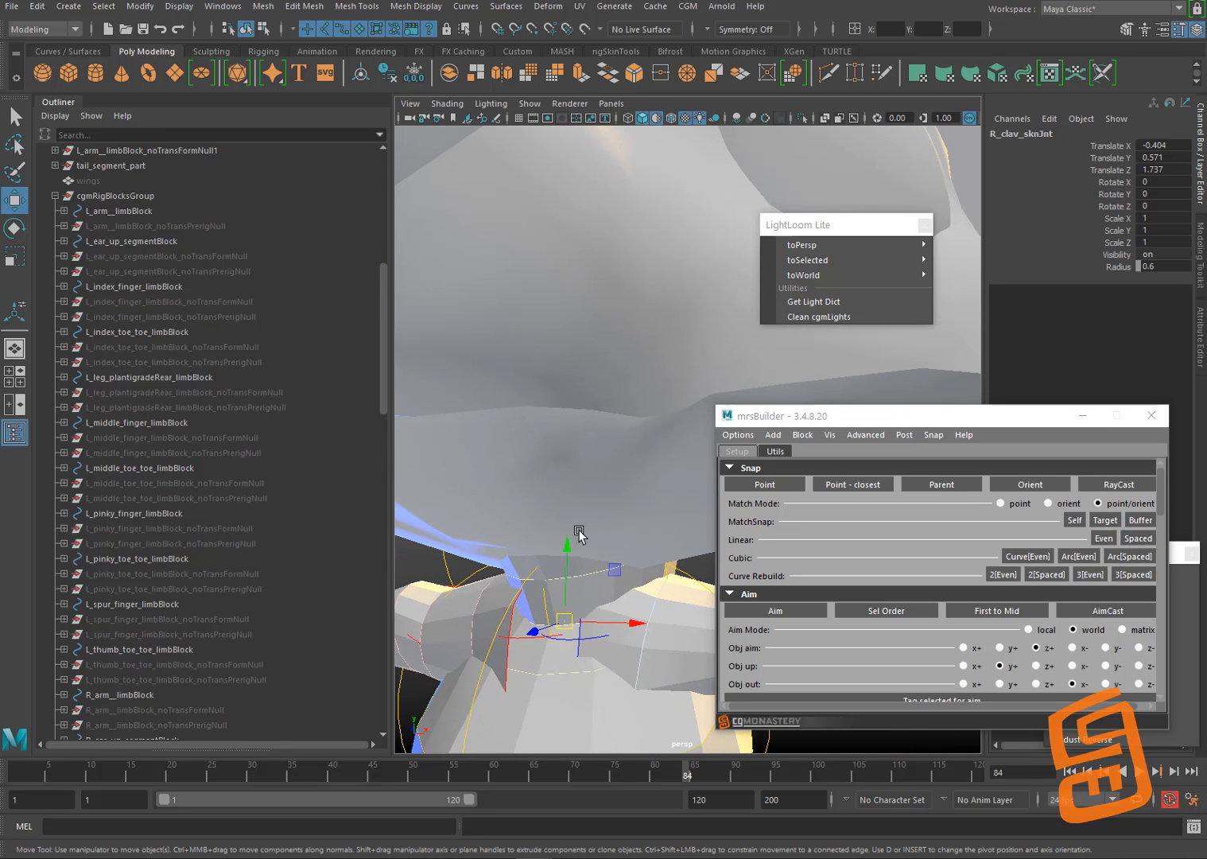
{"action": "left_click", "coordinate": [430, 675]}
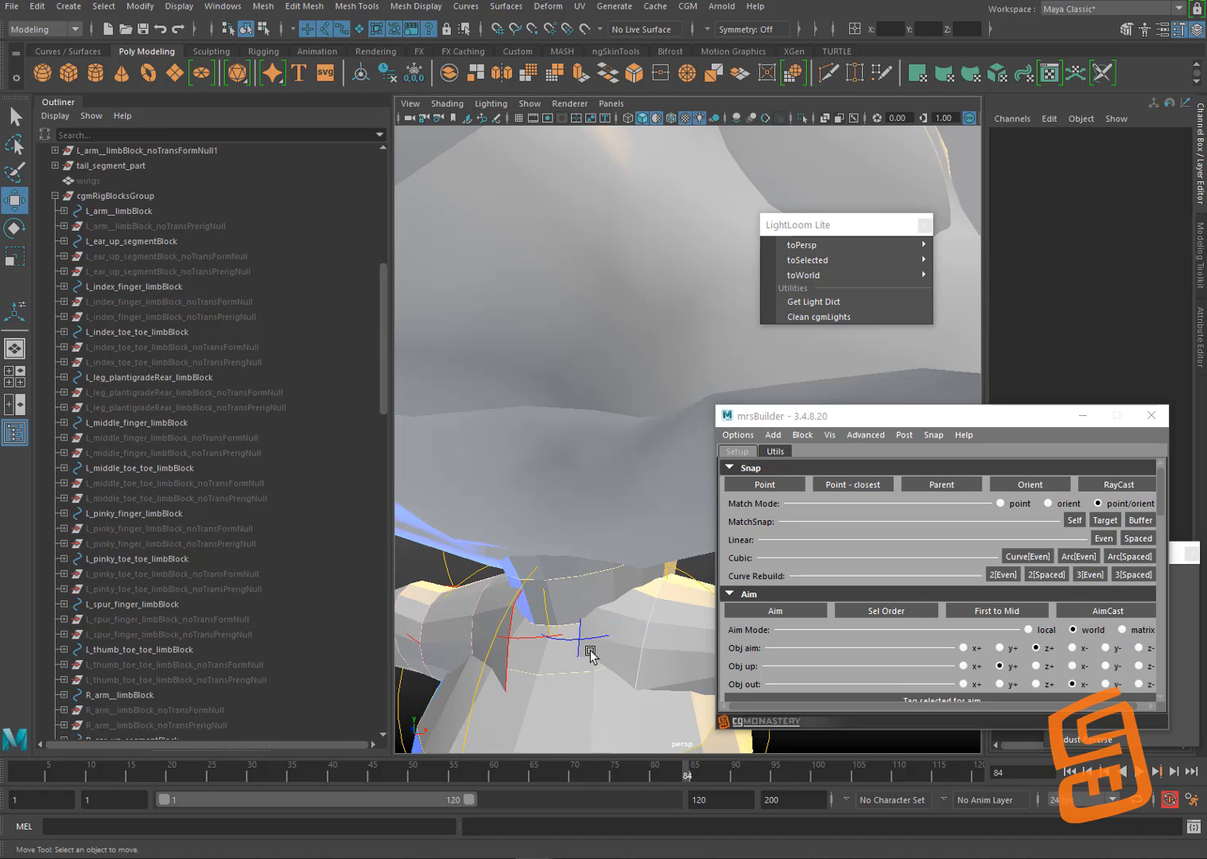
{"action": "left_click", "coordinate": [578, 653]}
{"action": "left_click", "coordinate": [583, 625]}
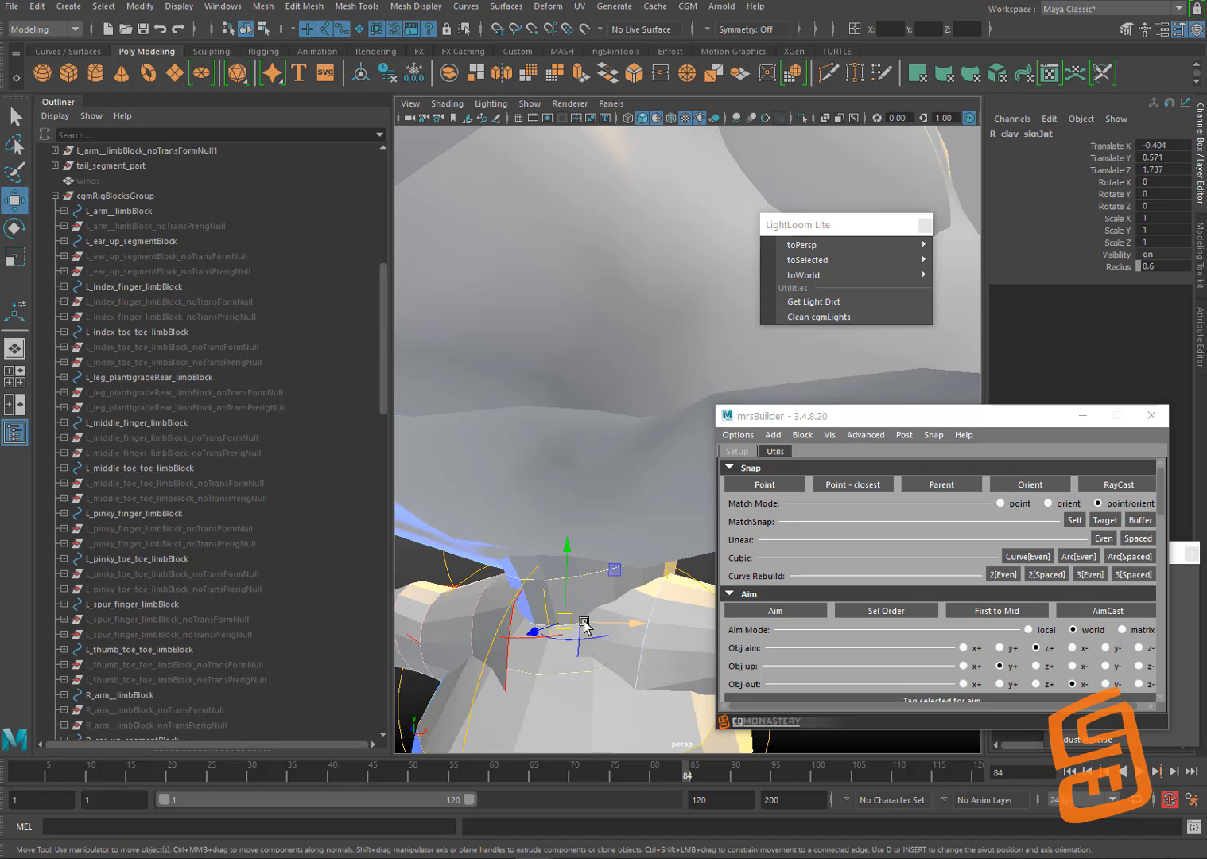
{"action": "left_click", "coordinate": [619, 577]}
Step: Select the left and right arm_lever_shapeHandle curves and apply Mirror World Space To Target to them
{"action": "left_click_drag", "start_coordinate": [623, 585], "coordinate": [582, 548], "text": "alt"}
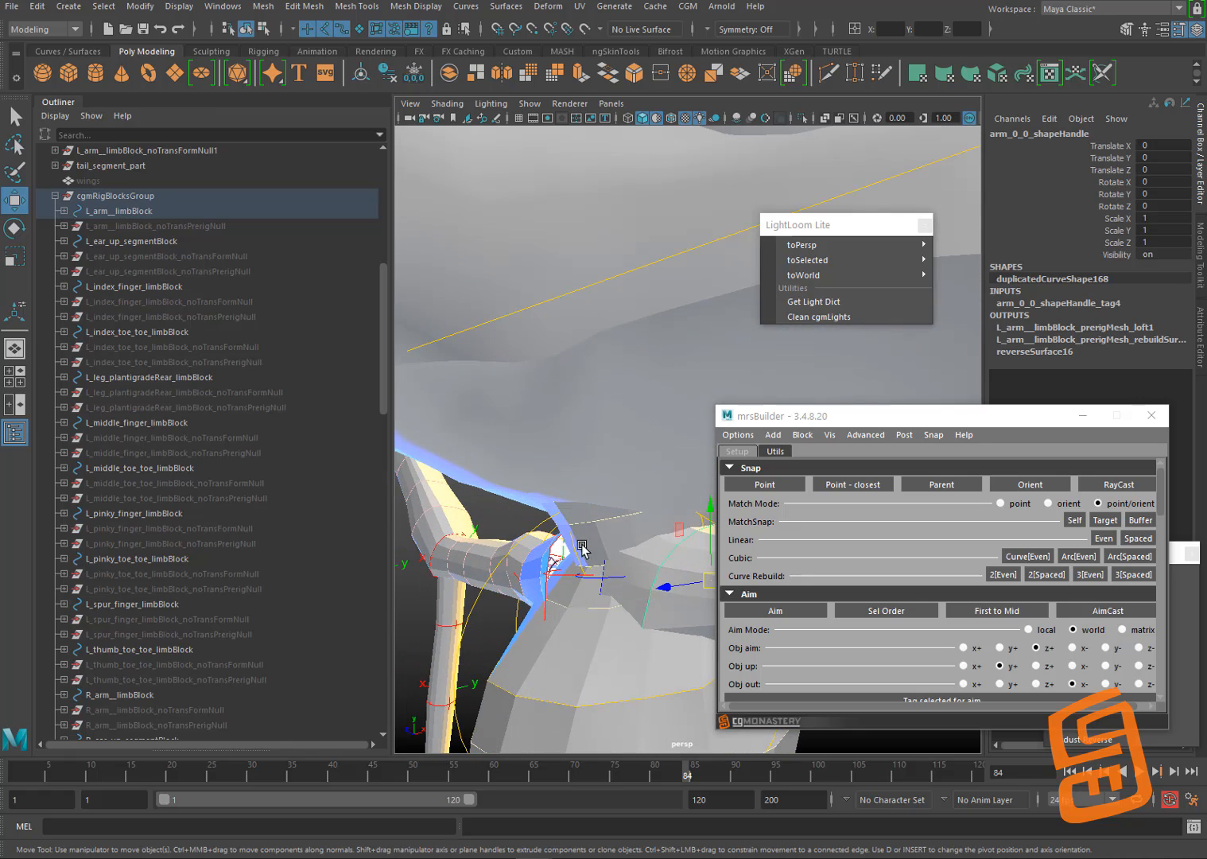
{"action": "left_click", "coordinate": [603, 570]}
{"action": "right_click_drag", "start_coordinate": [602, 565], "coordinate": [620, 657], "text": "alt"}
{"action": "left_click_drag", "start_coordinate": [620, 657], "coordinate": [592, 581], "text": "alt"}
{"action": "left_click", "coordinate": [560, 664]}
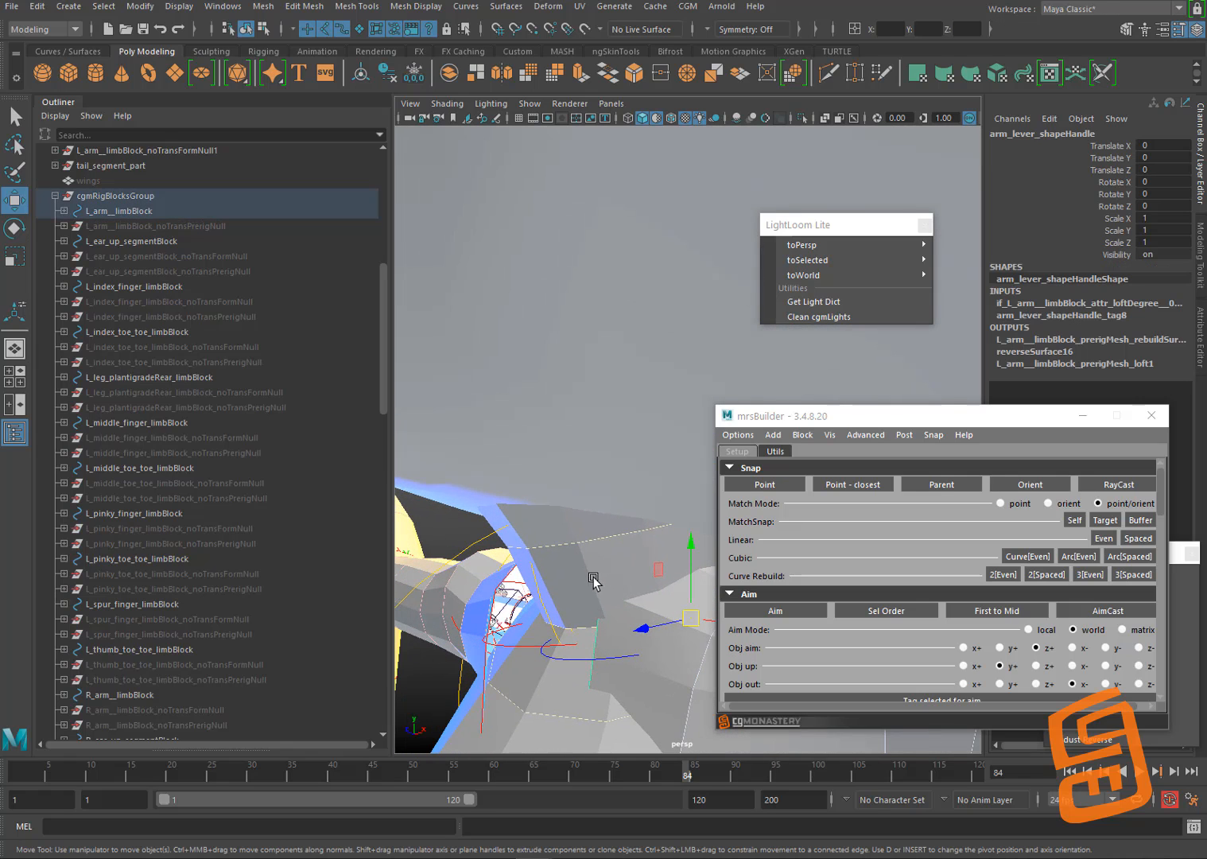
{"action": "left_click", "coordinate": [500, 593]}
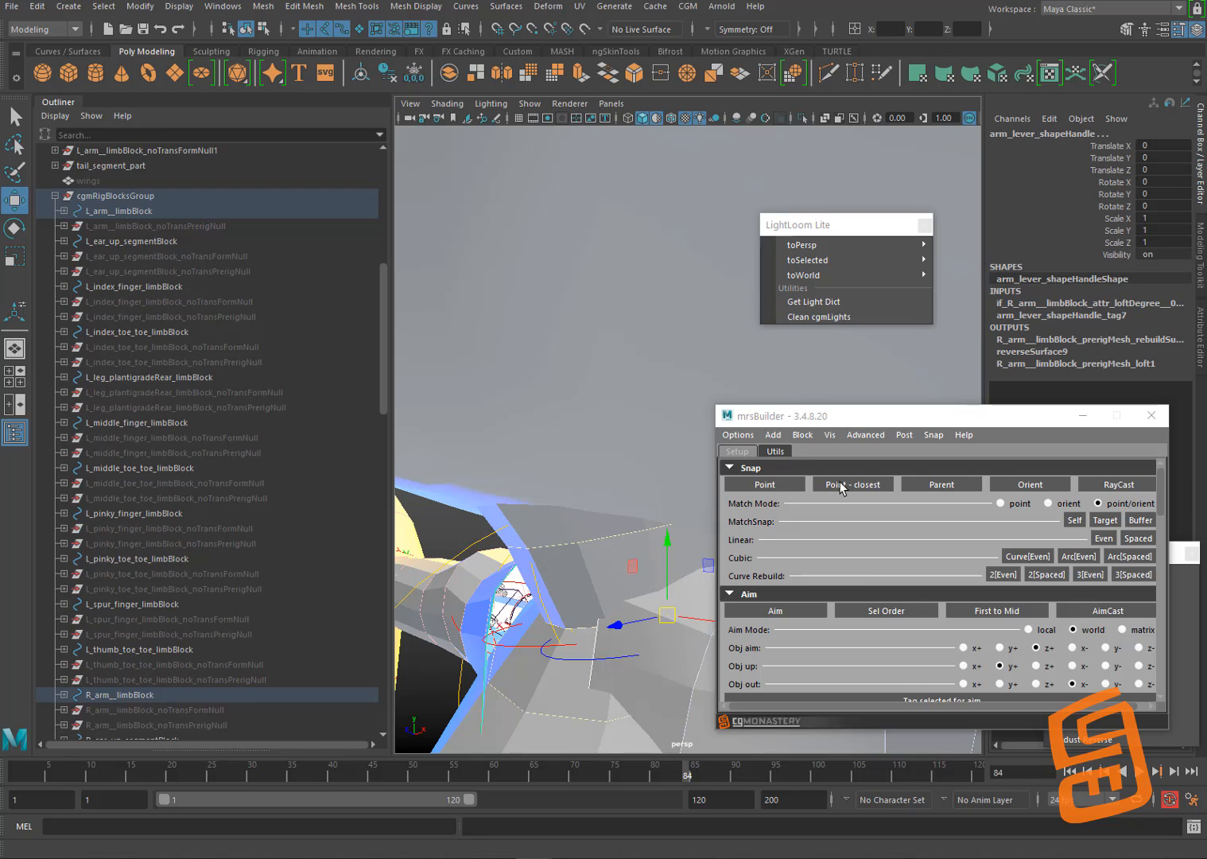
{"action": "left_click_drag", "start_coordinate": [1160, 490], "coordinate": [1158, 602]}
{"action": "scroll", "coordinate": [1161, 612], "scroll_direction": "down", "scroll_amount": 1}
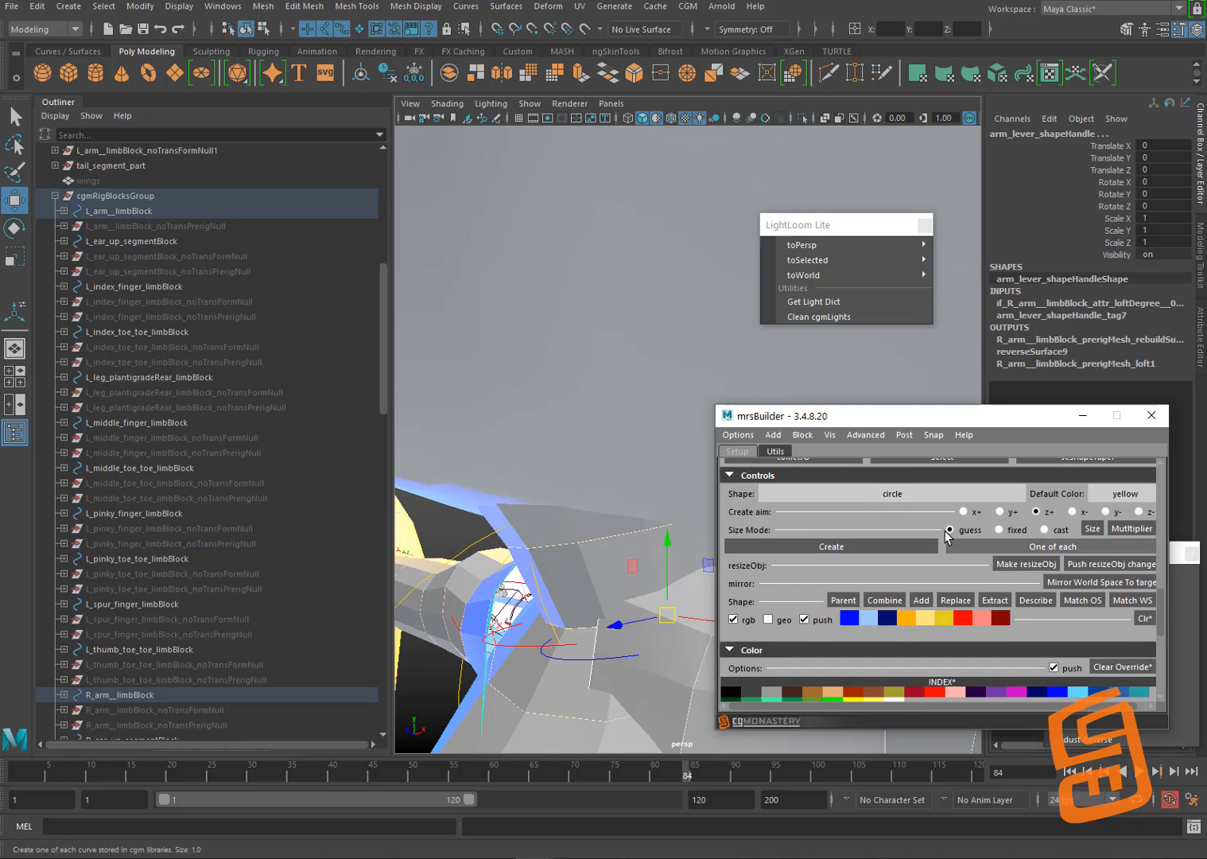
{"action": "left_click", "coordinate": [1064, 588]}
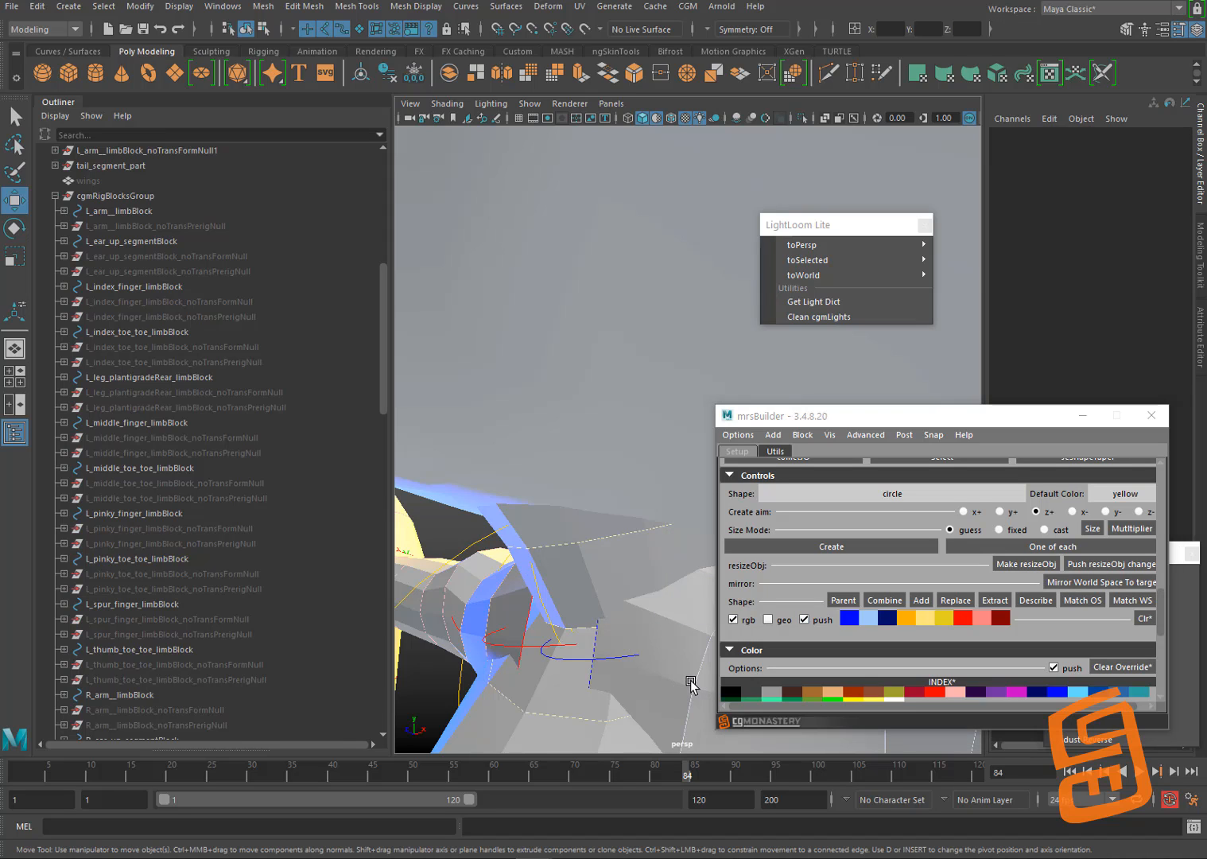
Step: Try Mirror World Space To Target on the left clavicle and right shoulder joints, and clear the selection
{"action": "left_click", "coordinate": [690, 682]}
{"action": "left_click_drag", "start_coordinate": [609, 607], "coordinate": [606, 576], "text": "alt"}
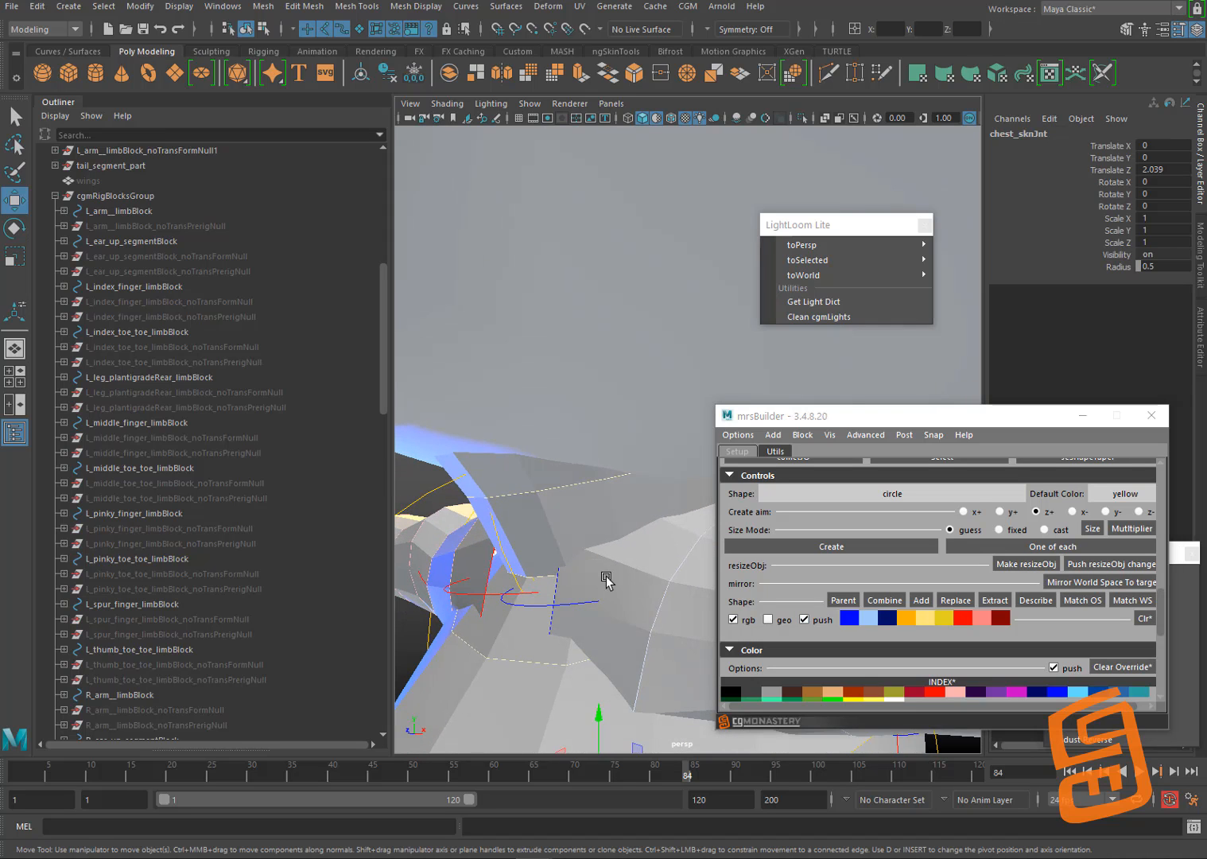
{"action": "left_click", "coordinate": [663, 602]}
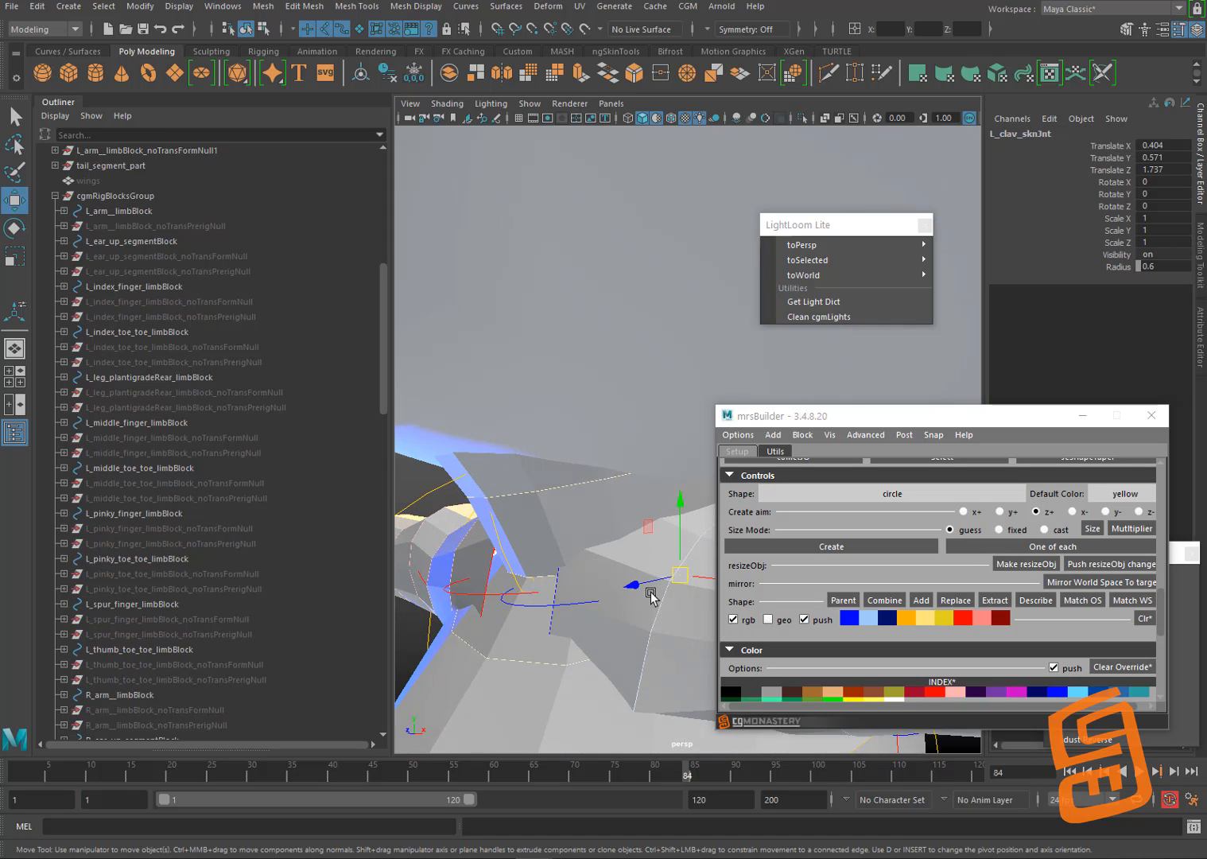
{"action": "left_click", "coordinate": [456, 545], "text": "shift"}
{"action": "left_click", "coordinate": [1082, 585]}
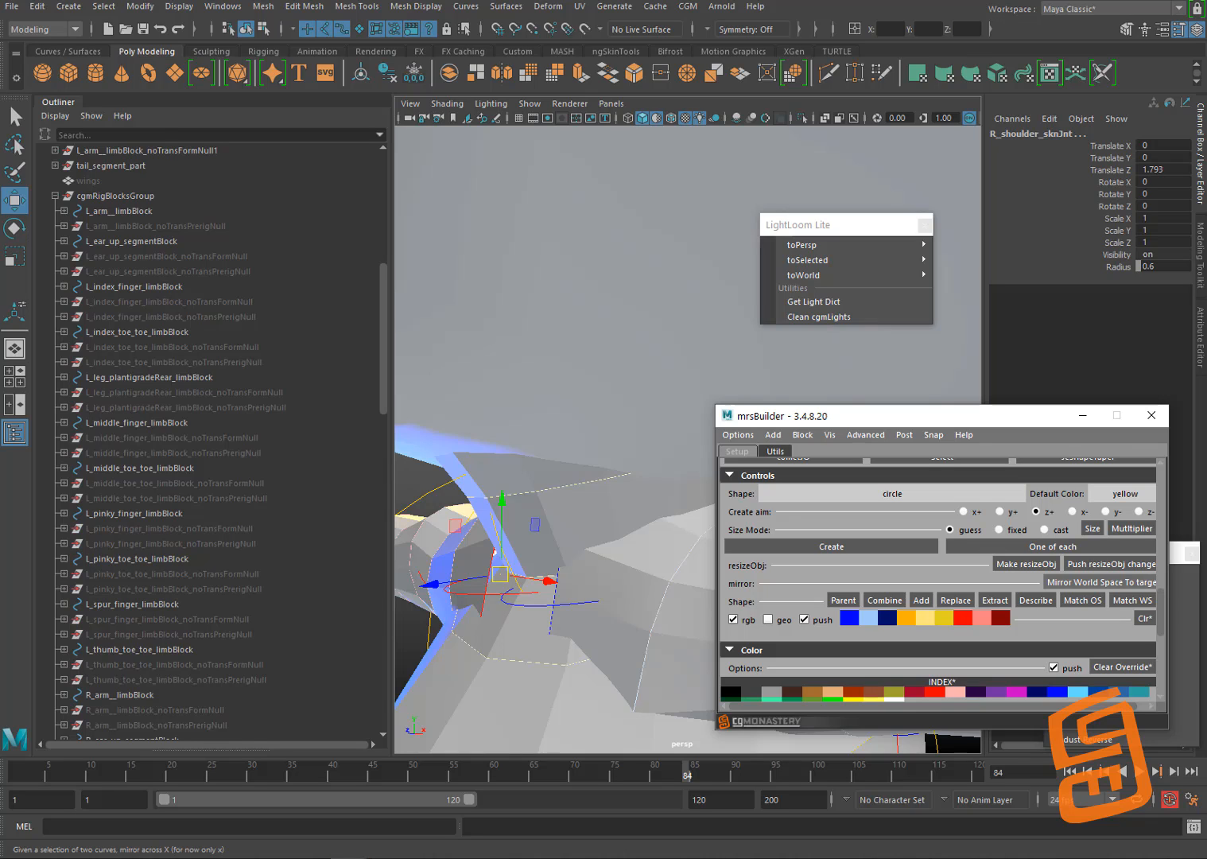
{"action": "left_click", "coordinate": [437, 467]}
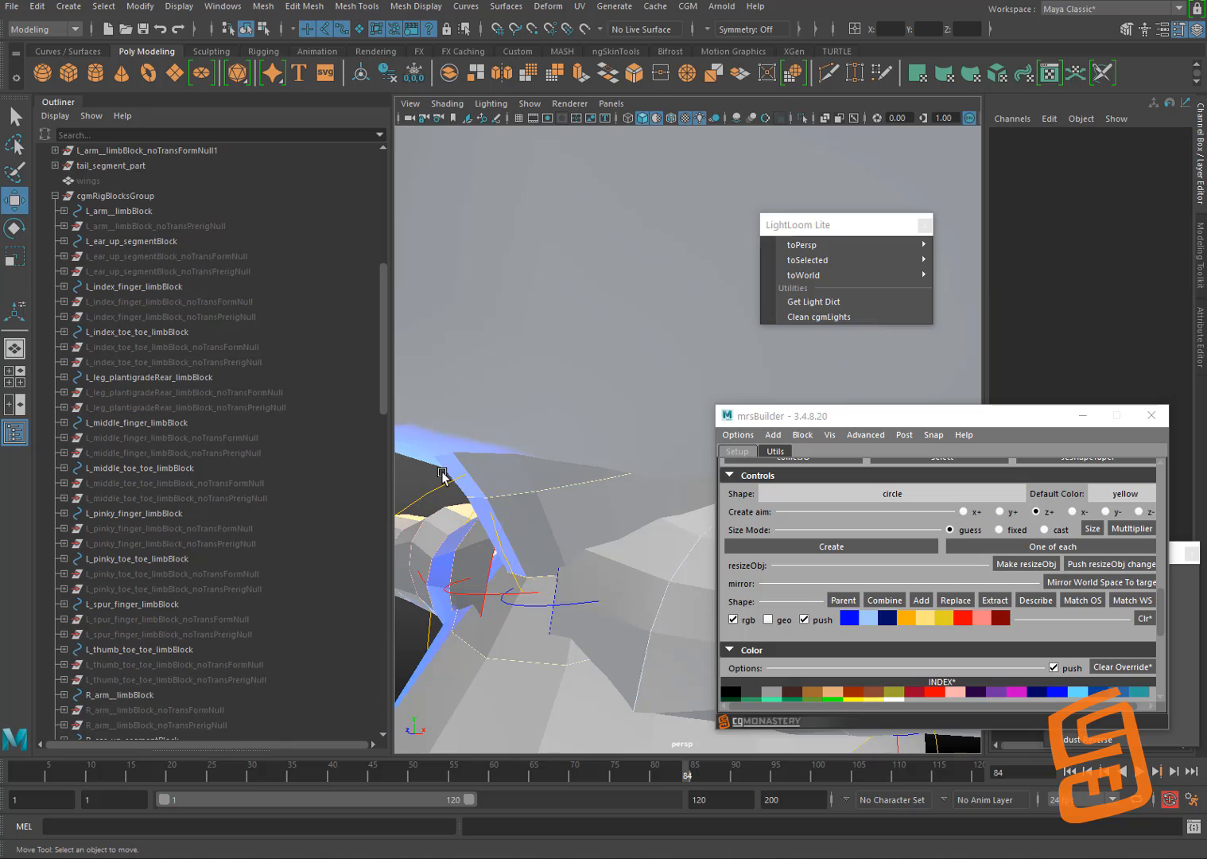
Step: Select the left and right arms' arm_0_0_shapeHandle curves and apply Mirror World Space To Target to them
{"action": "left_click_drag", "start_coordinate": [595, 521], "coordinate": [600, 581], "text": "alt"}
{"action": "left_click", "coordinate": [631, 594]}
{"action": "left_click", "coordinate": [419, 549]}
{"action": "left_click", "coordinate": [492, 530]}
{"action": "left_click", "coordinate": [492, 561]}
{"action": "left_click", "coordinate": [506, 576]}
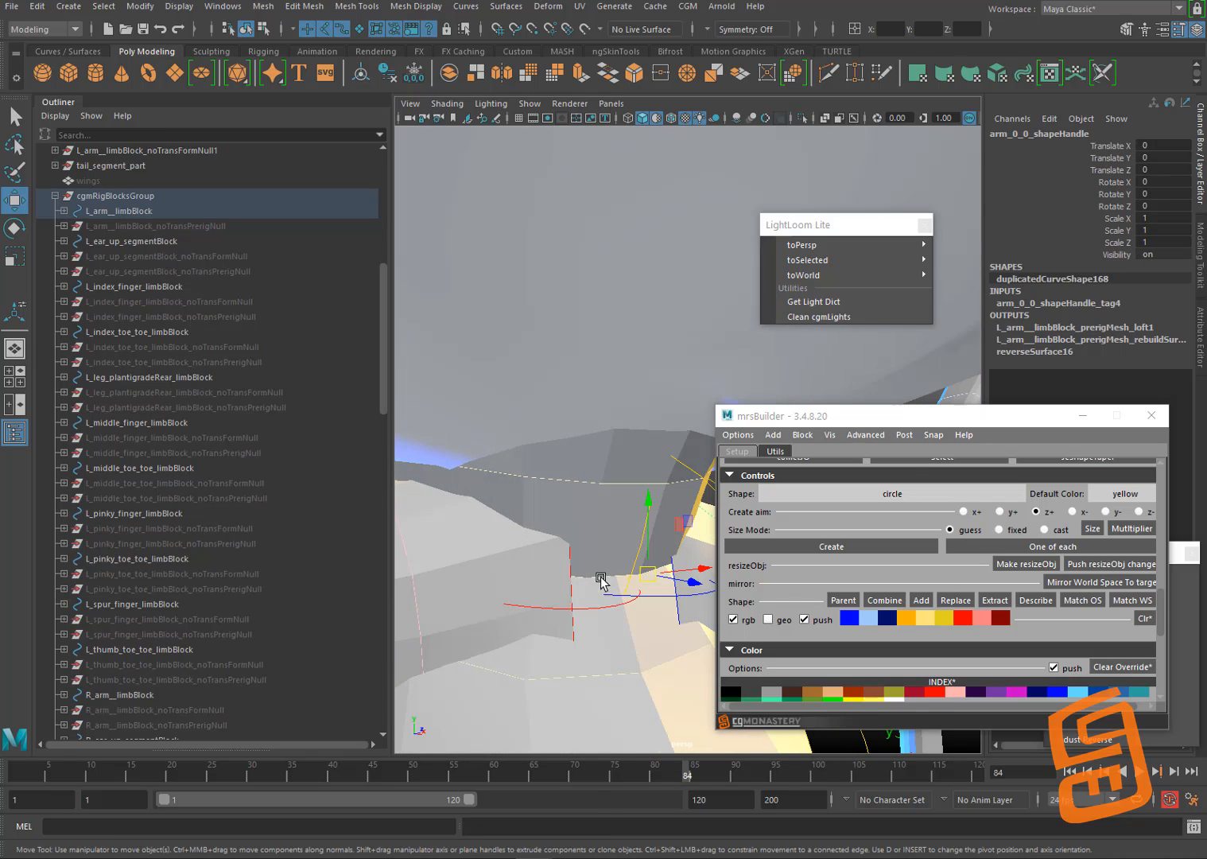
{"action": "left_click", "coordinate": [423, 624]}
{"action": "key", "text": "ctrl+z"}
{"action": "left_click", "coordinate": [421, 629]}
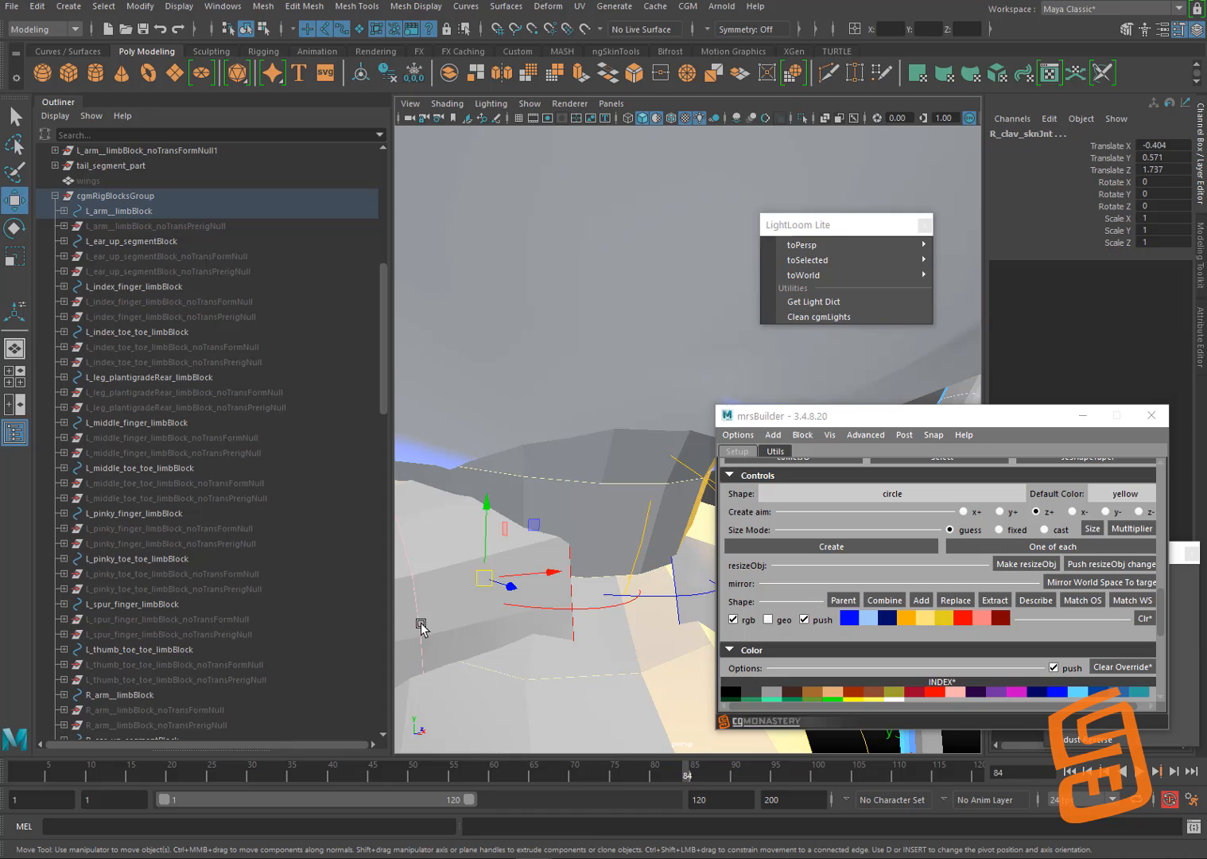
{"action": "key", "text": "ctrl+z"}
{"action": "left_click_drag", "start_coordinate": [494, 534], "coordinate": [568, 538], "text": "alt"}
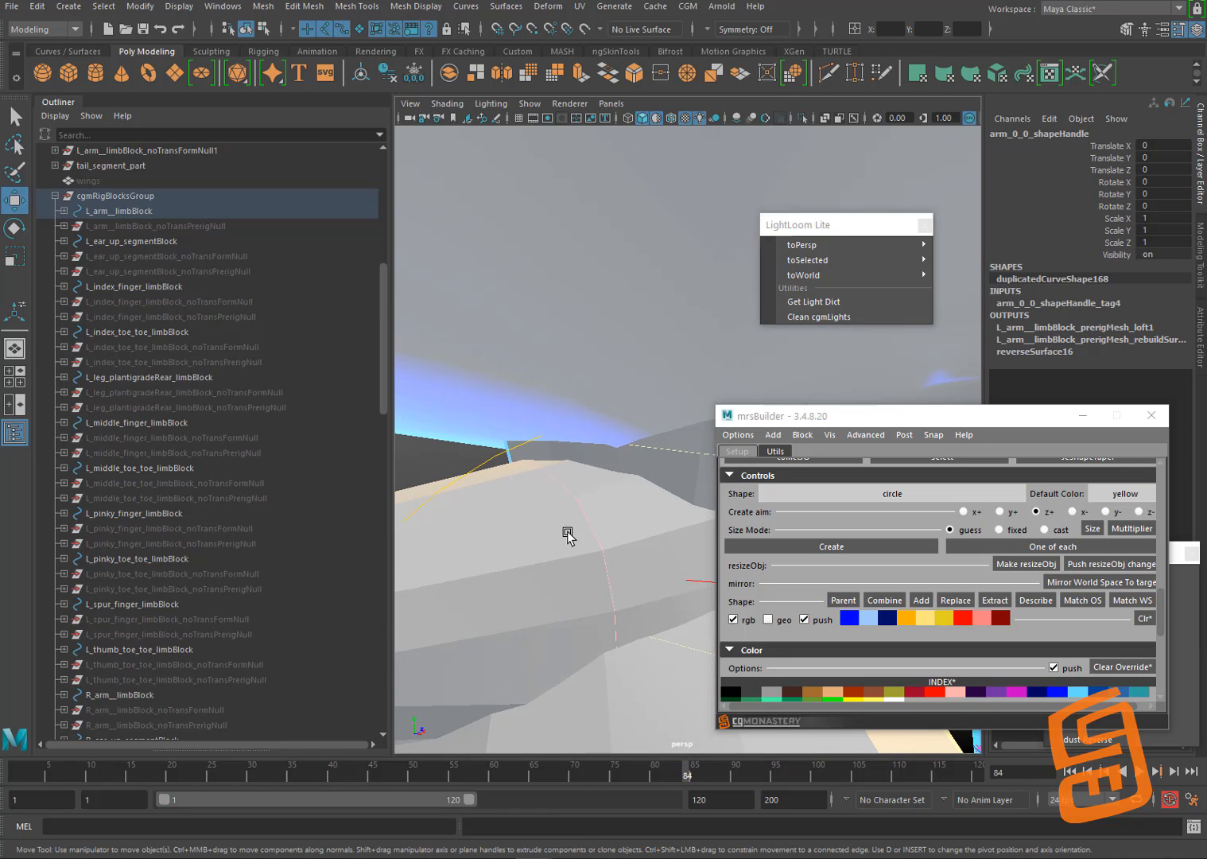
{"action": "left_click", "coordinate": [607, 579]}
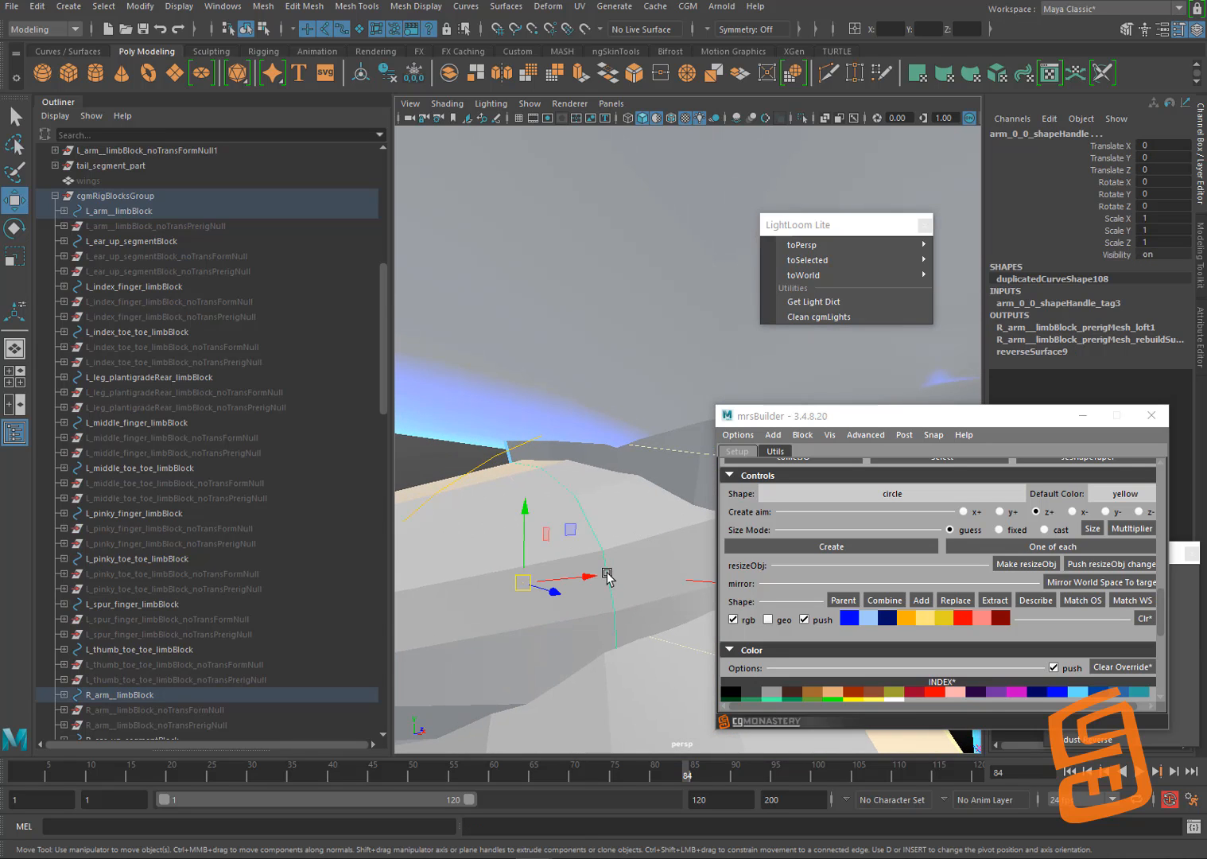
{"action": "left_click", "coordinate": [1078, 586]}
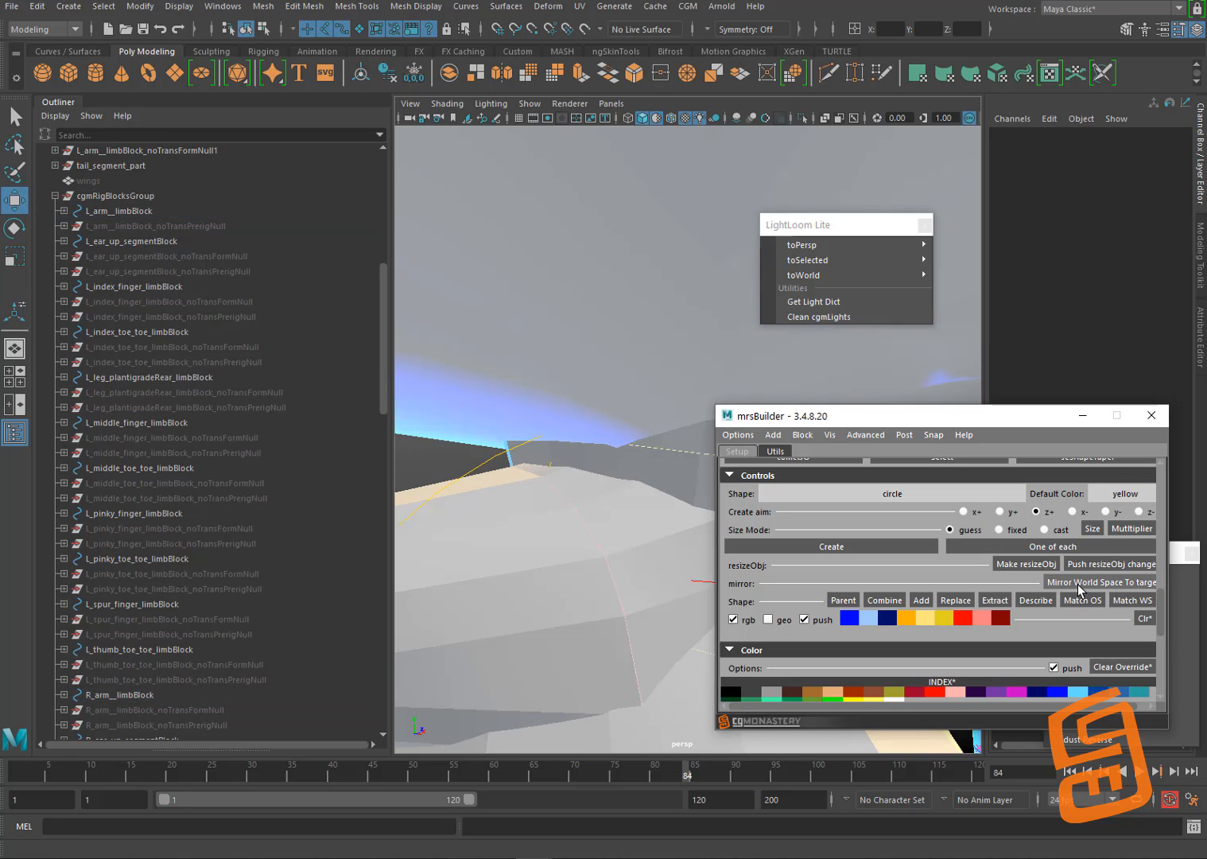
Step: Return mrsBuilder to its Setup tools and push the R ear block's sub-shapes to its mirror block
{"action": "scroll", "coordinate": [518, 487], "scroll_direction": "down", "scroll_amount": 4}
{"action": "middle_click_drag", "start_coordinate": [616, 475], "coordinate": [515, 476], "text": "alt"}
{"action": "left_click_drag", "start_coordinate": [516, 475], "coordinate": [668, 383], "text": "alt"}
{"action": "left_click", "coordinate": [746, 451]}
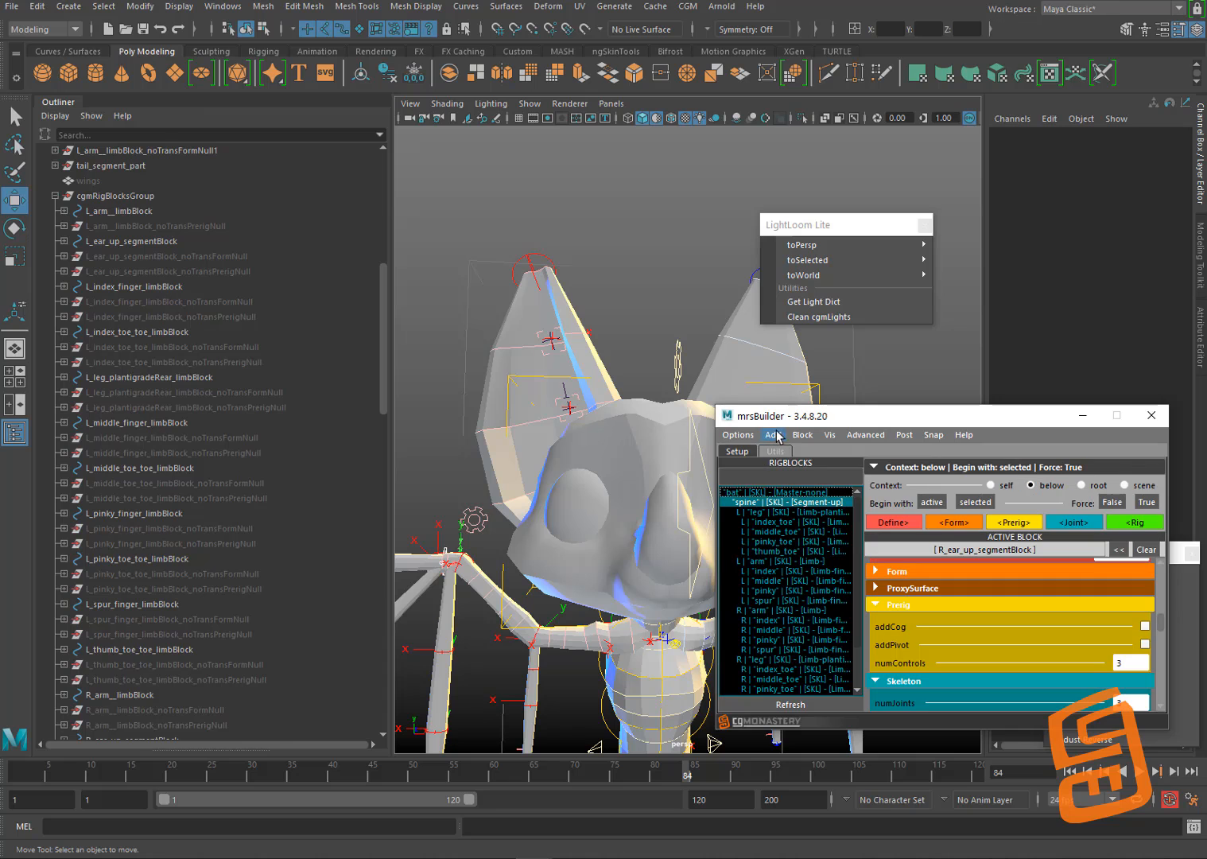
{"action": "left_click_drag", "start_coordinate": [602, 294], "coordinate": [676, 318], "text": "alt"}
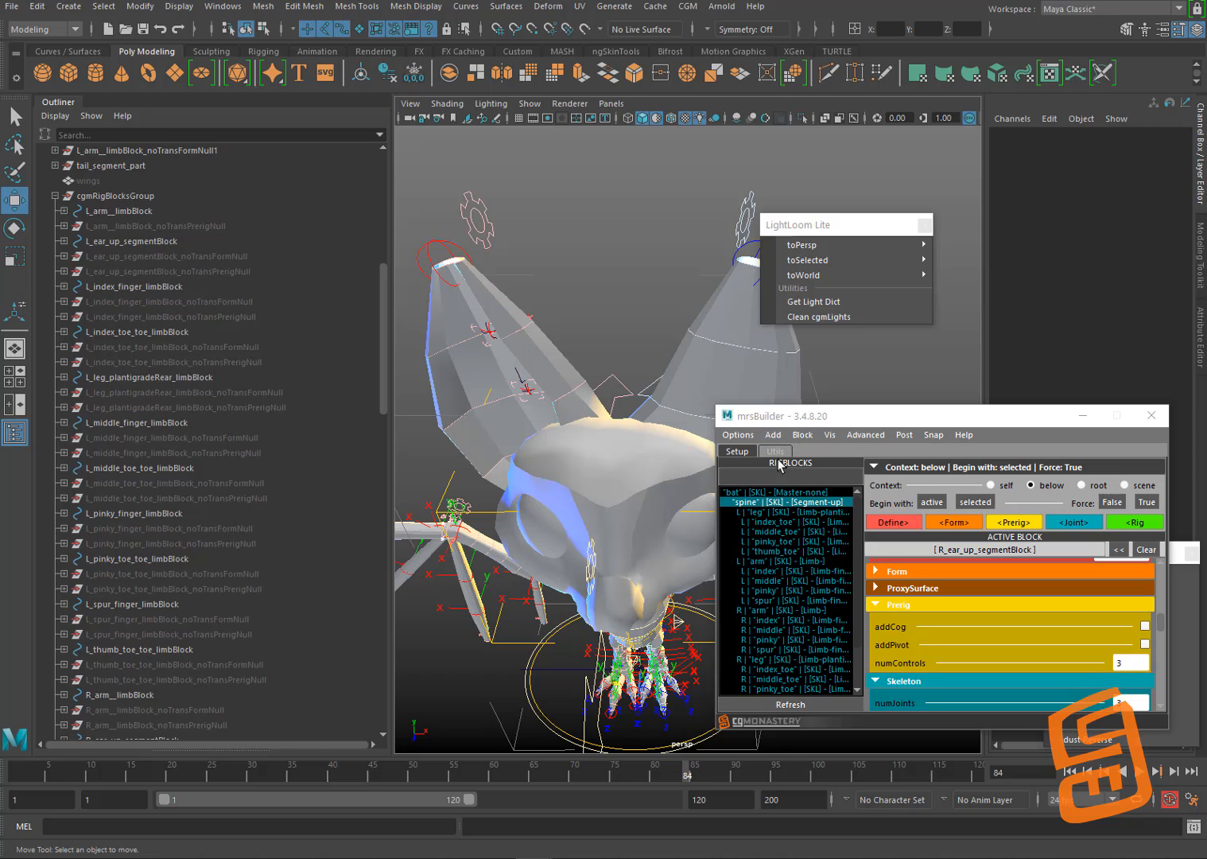
{"action": "scroll", "coordinate": [859, 648], "scroll_direction": "down", "scroll_amount": 2}
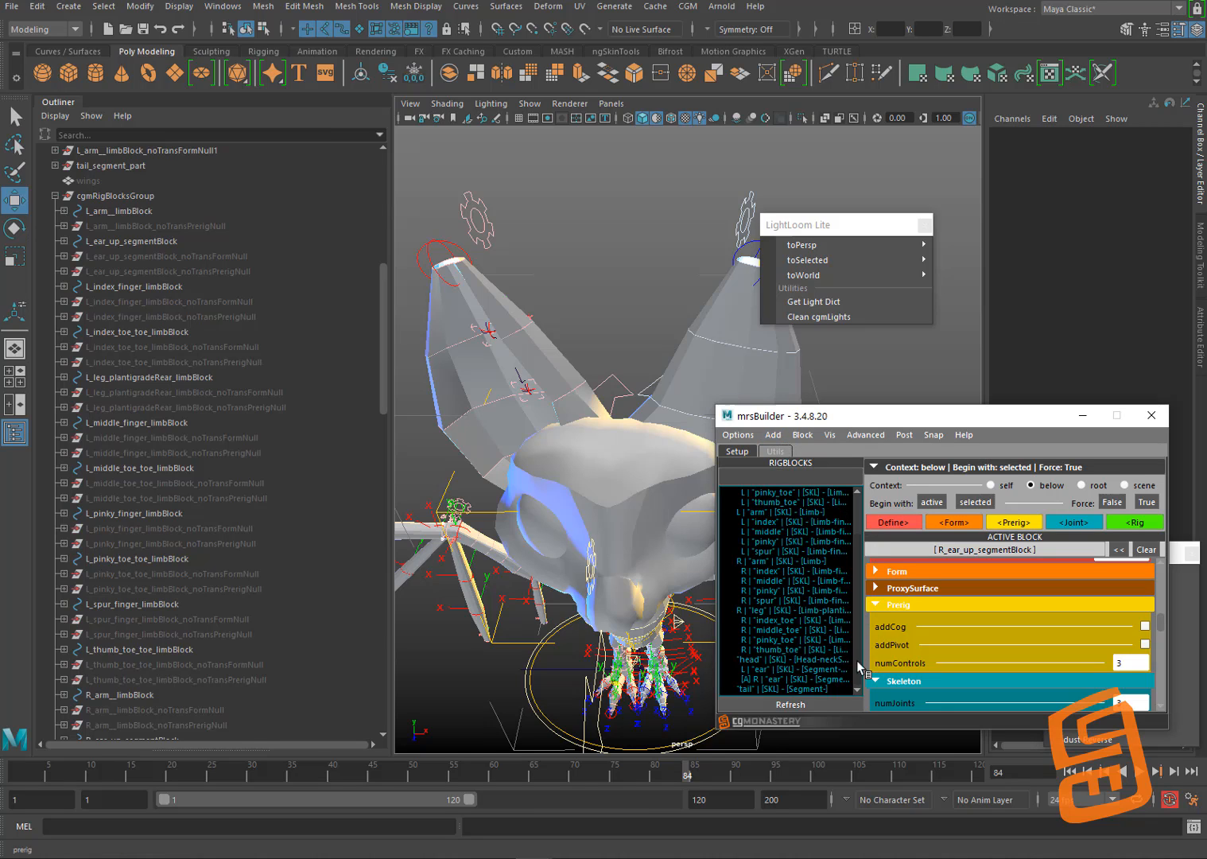
{"action": "left_click", "coordinate": [803, 681]}
{"action": "left_click", "coordinate": [803, 435]}
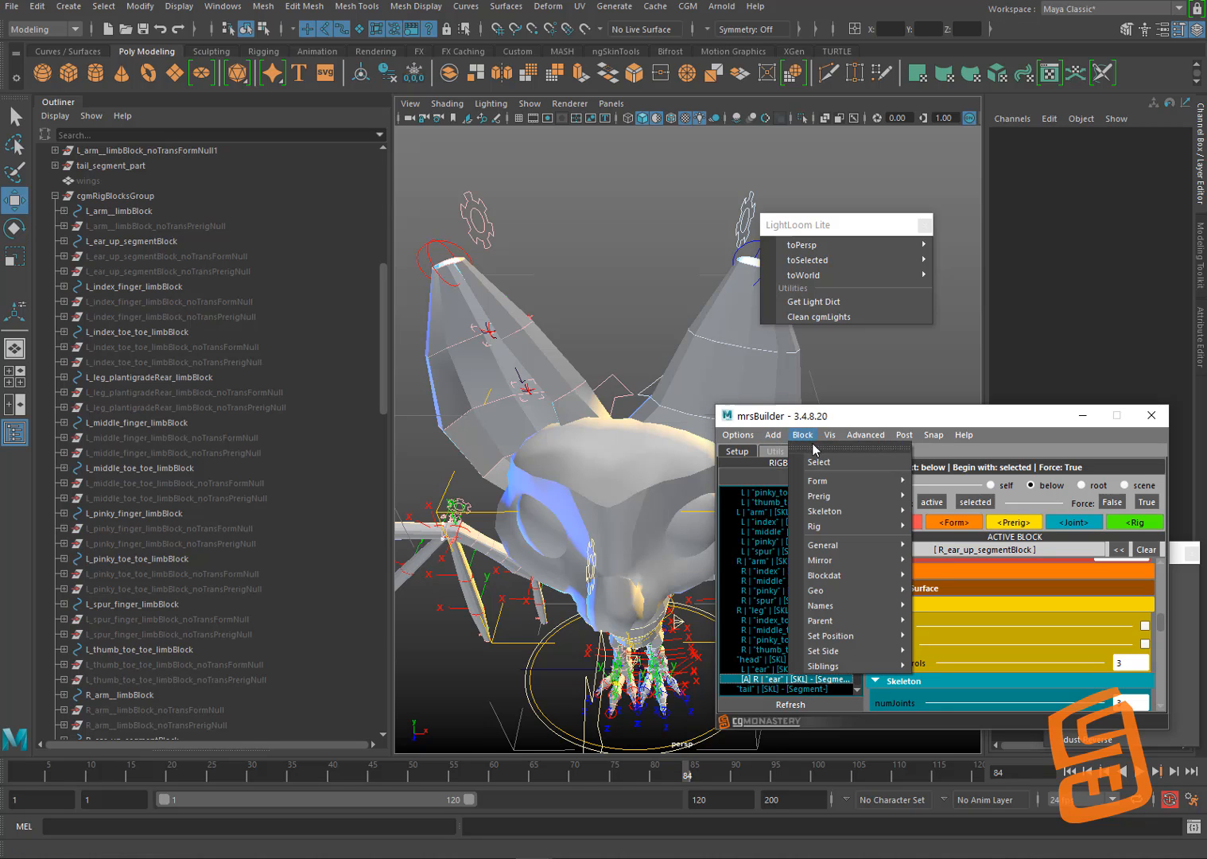
{"action": "mouse_move", "coordinate": [844, 560]}
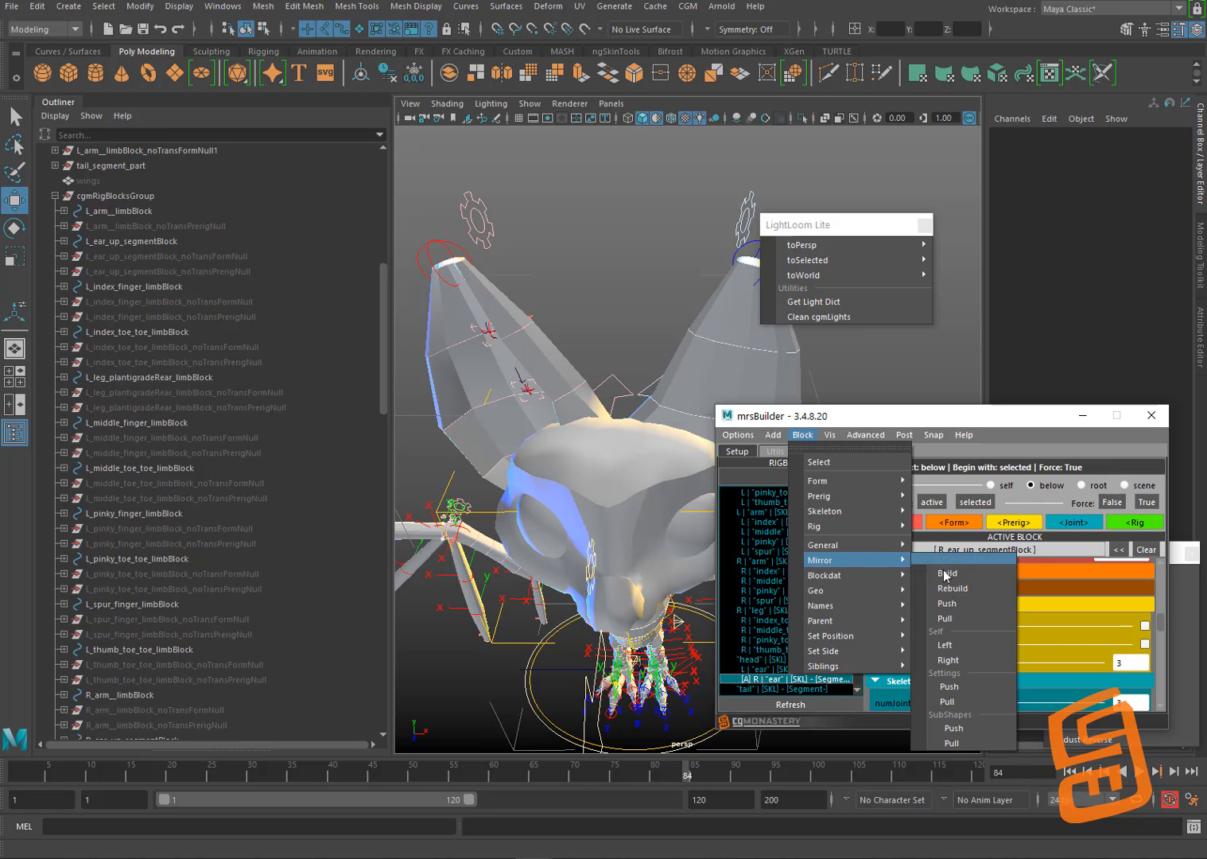
{"action": "left_click", "coordinate": [974, 733]}
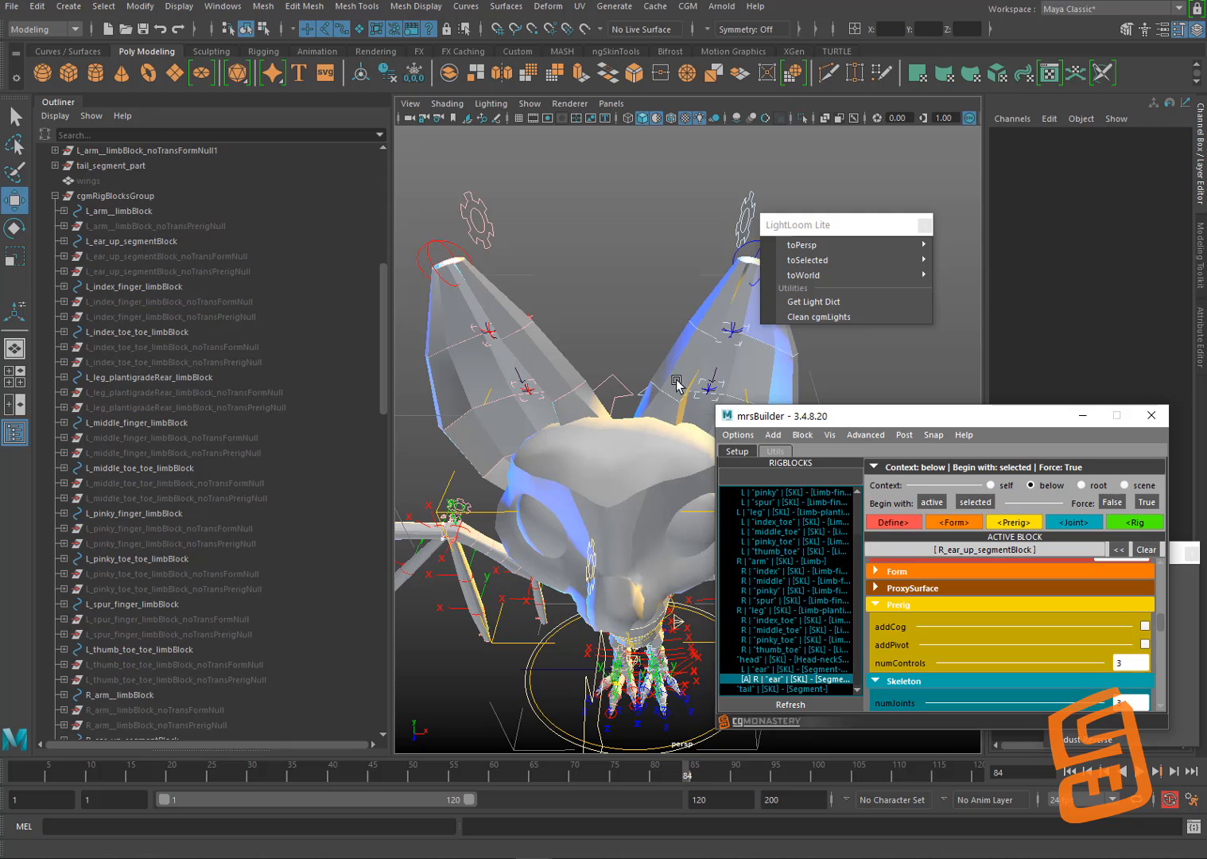
Step: Examine the mirrored ears and the whole bat rig from several angles, moving the mrsBuilder window aside as needed
{"action": "left_click_drag", "start_coordinate": [696, 344], "coordinate": [640, 407], "text": "alt"}
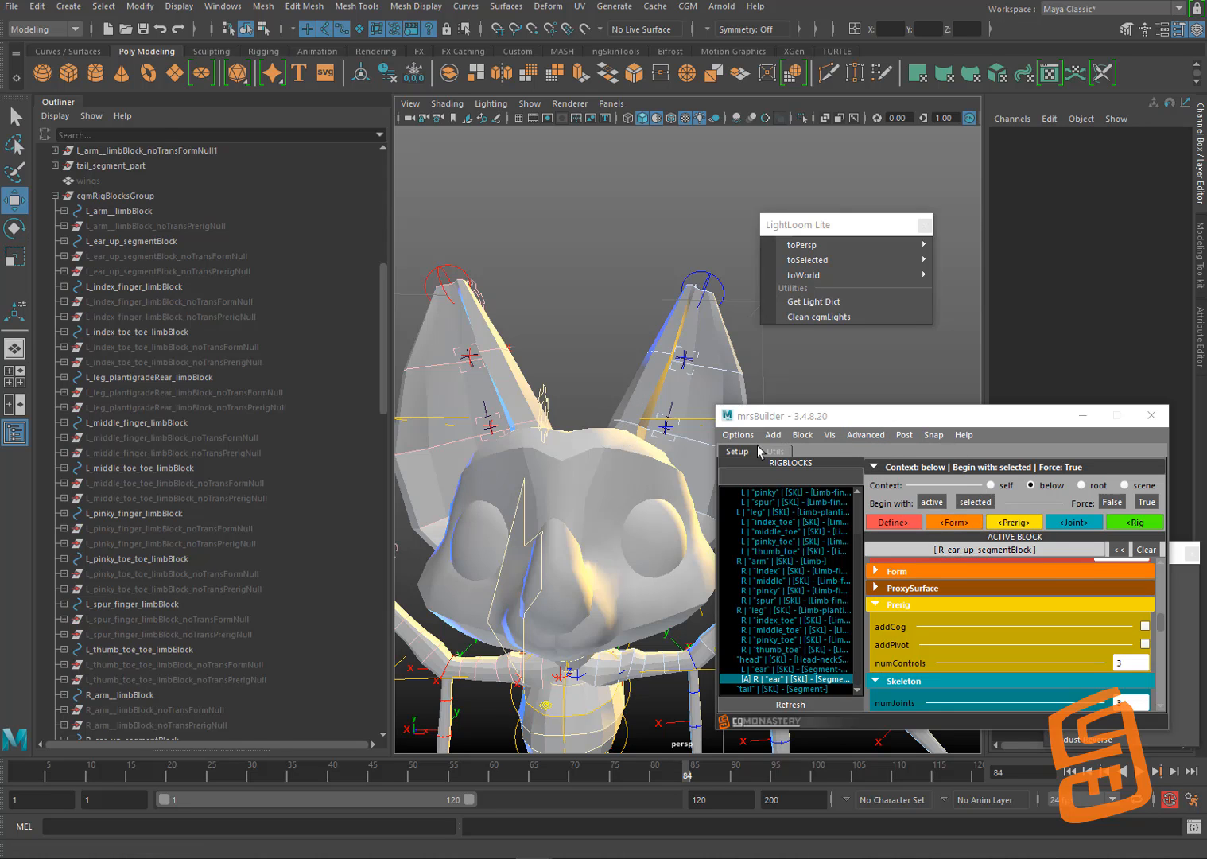
{"action": "left_click_drag", "start_coordinate": [636, 464], "coordinate": [495, 470], "text": "alt"}
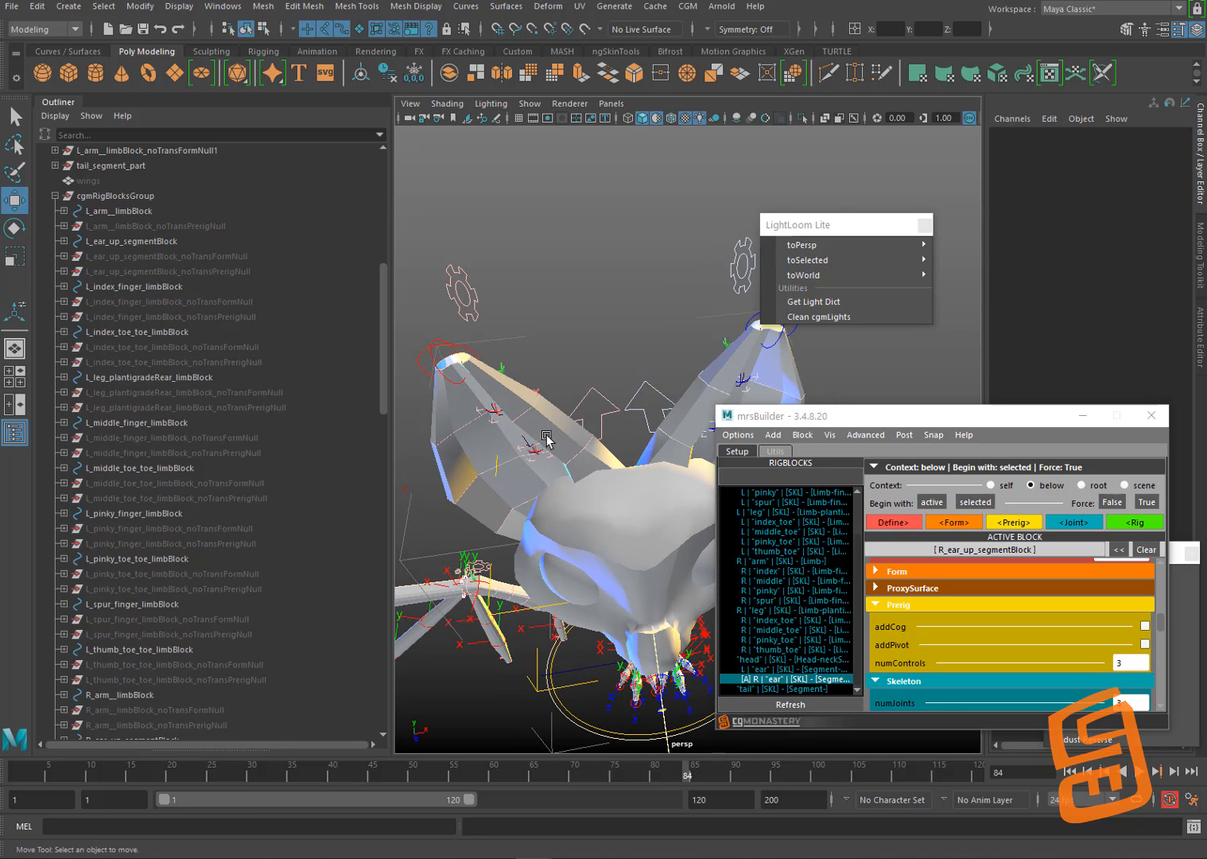
{"action": "left_click_drag", "start_coordinate": [655, 416], "coordinate": [636, 460], "text": "alt"}
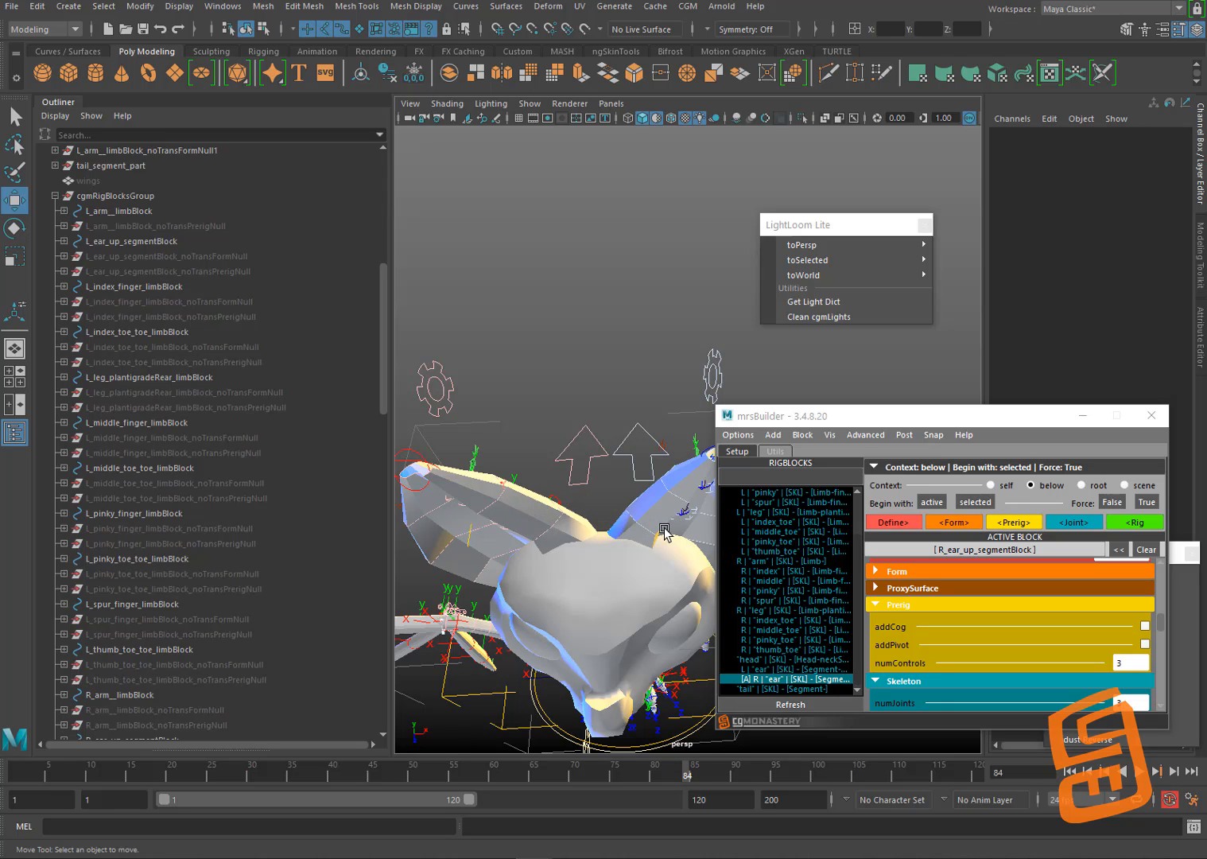
{"action": "left_click_drag", "start_coordinate": [623, 472], "coordinate": [636, 396], "text": "alt"}
{"action": "right_click_drag", "start_coordinate": [636, 396], "coordinate": [660, 353], "text": "alt"}
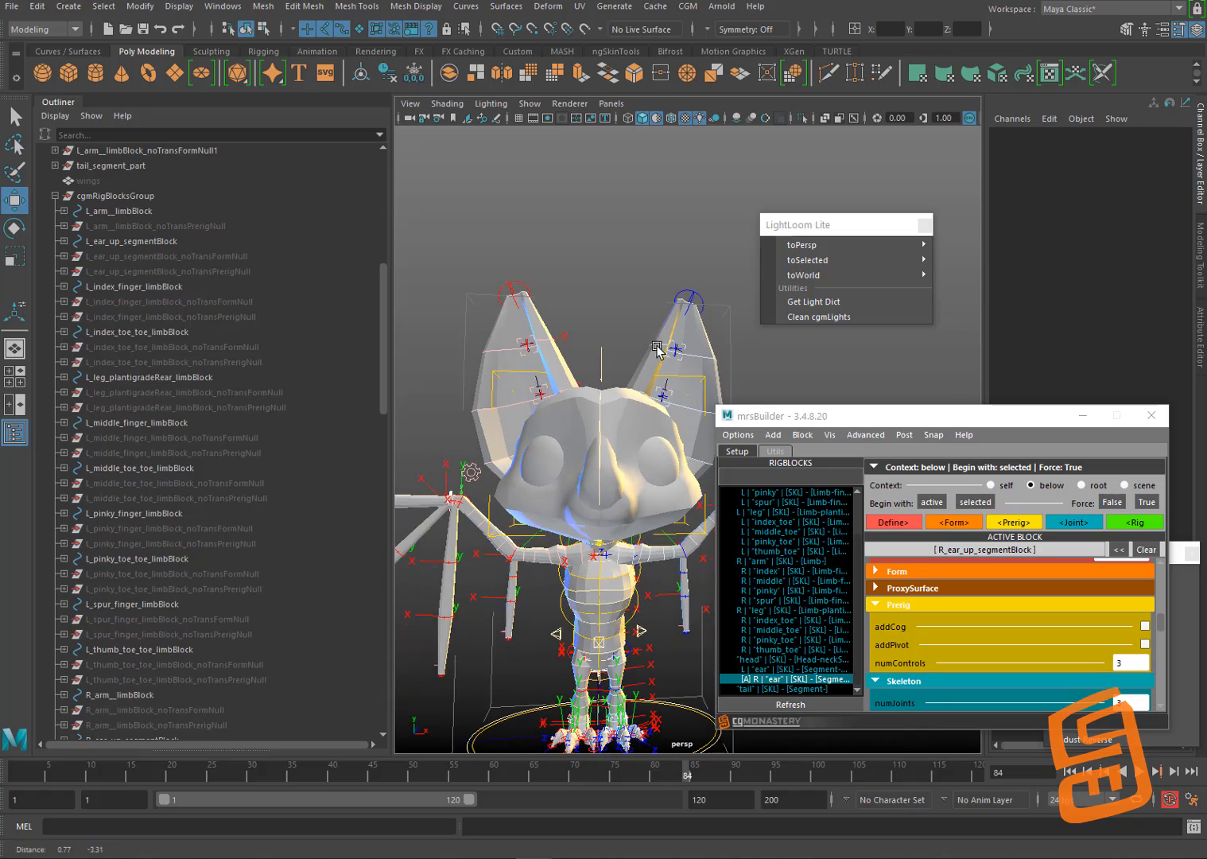
{"action": "middle_click_drag", "start_coordinate": [659, 469], "coordinate": [655, 378], "text": "alt"}
{"action": "right_click_drag", "start_coordinate": [654, 378], "coordinate": [636, 488], "text": "alt"}
{"action": "left_click_drag", "start_coordinate": [635, 488], "coordinate": [650, 502], "text": "alt"}
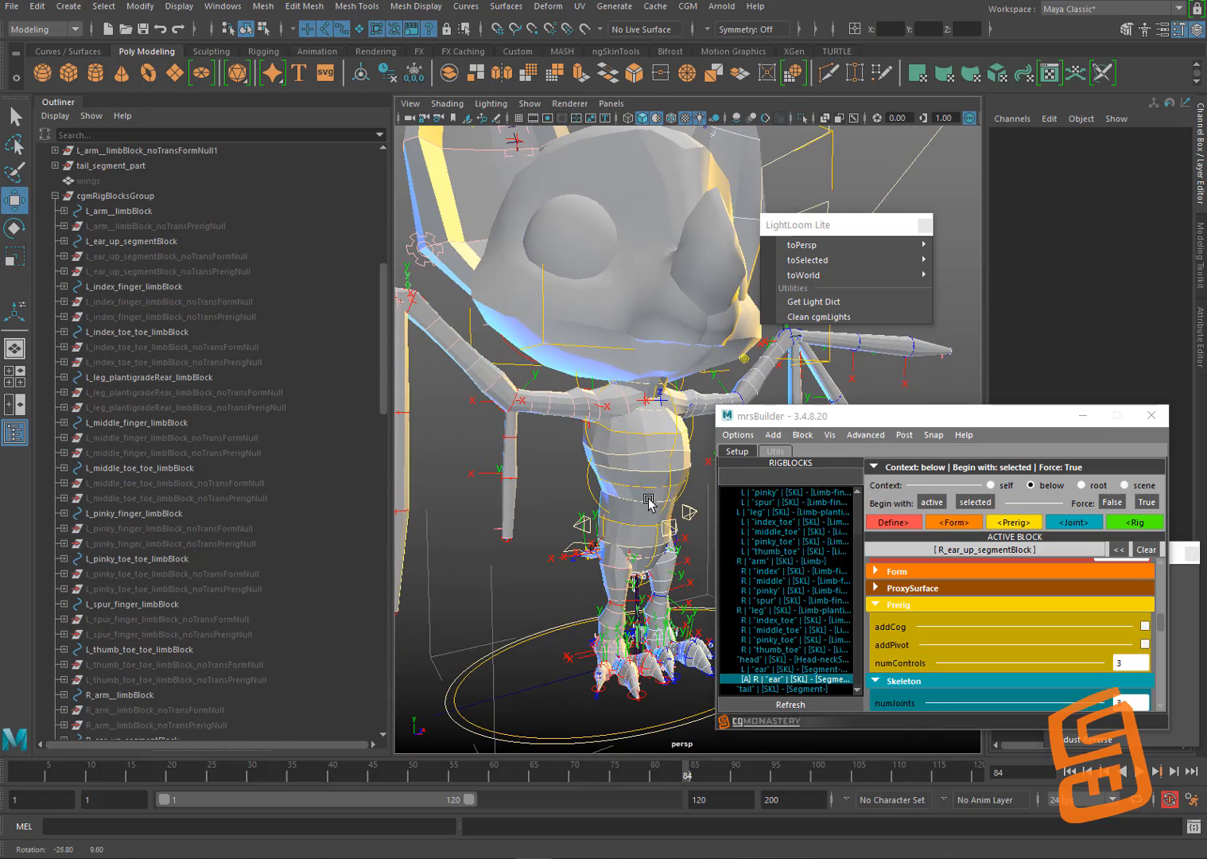
{"action": "middle_click_drag", "start_coordinate": [601, 478], "coordinate": [631, 515], "text": "alt"}
{"action": "right_click_drag", "start_coordinate": [631, 515], "coordinate": [596, 437], "text": "alt"}
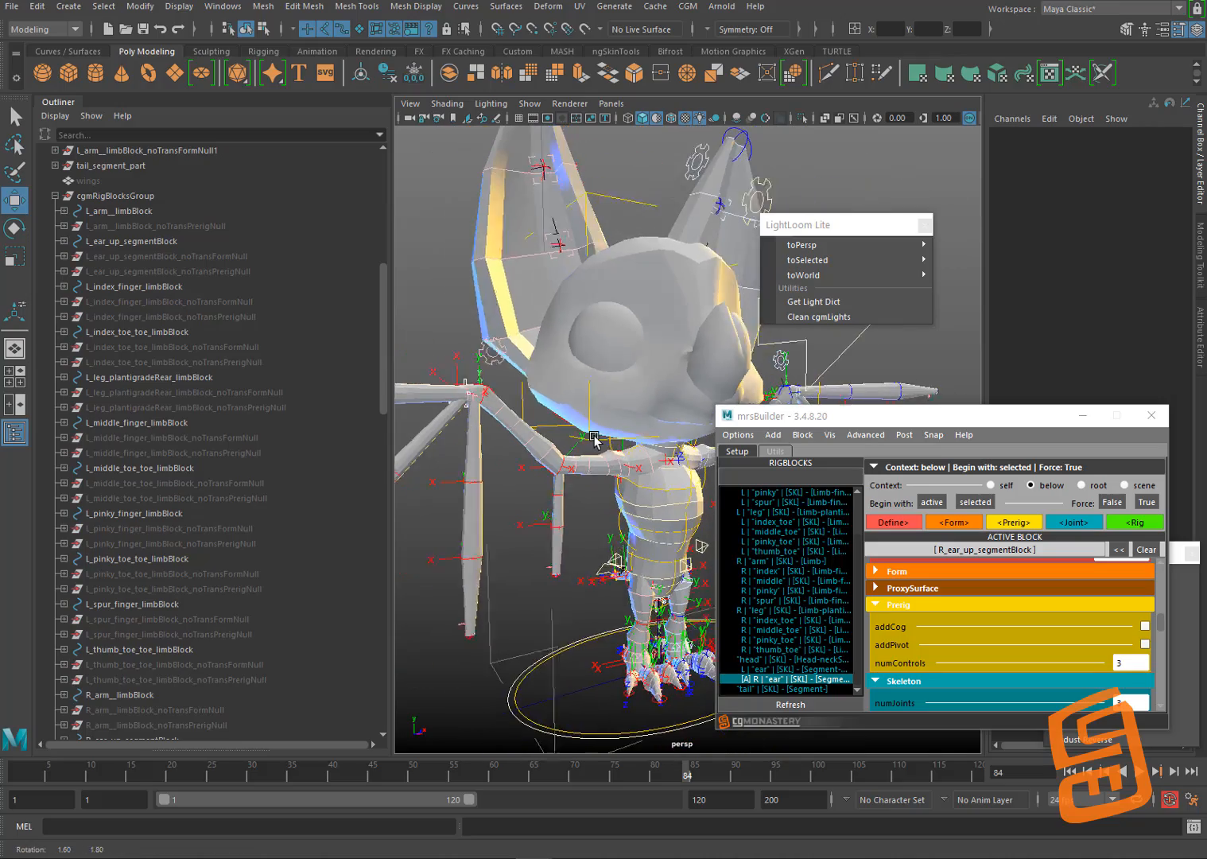
{"action": "left_click_drag", "start_coordinate": [596, 437], "coordinate": [676, 409], "text": "alt"}
{"action": "left_click_drag", "start_coordinate": [849, 422], "coordinate": [954, 431]}
{"action": "left_click_drag", "start_coordinate": [716, 445], "coordinate": [725, 482], "text": "alt"}
{"action": "right_click_drag", "start_coordinate": [724, 482], "coordinate": [664, 456], "text": "alt"}
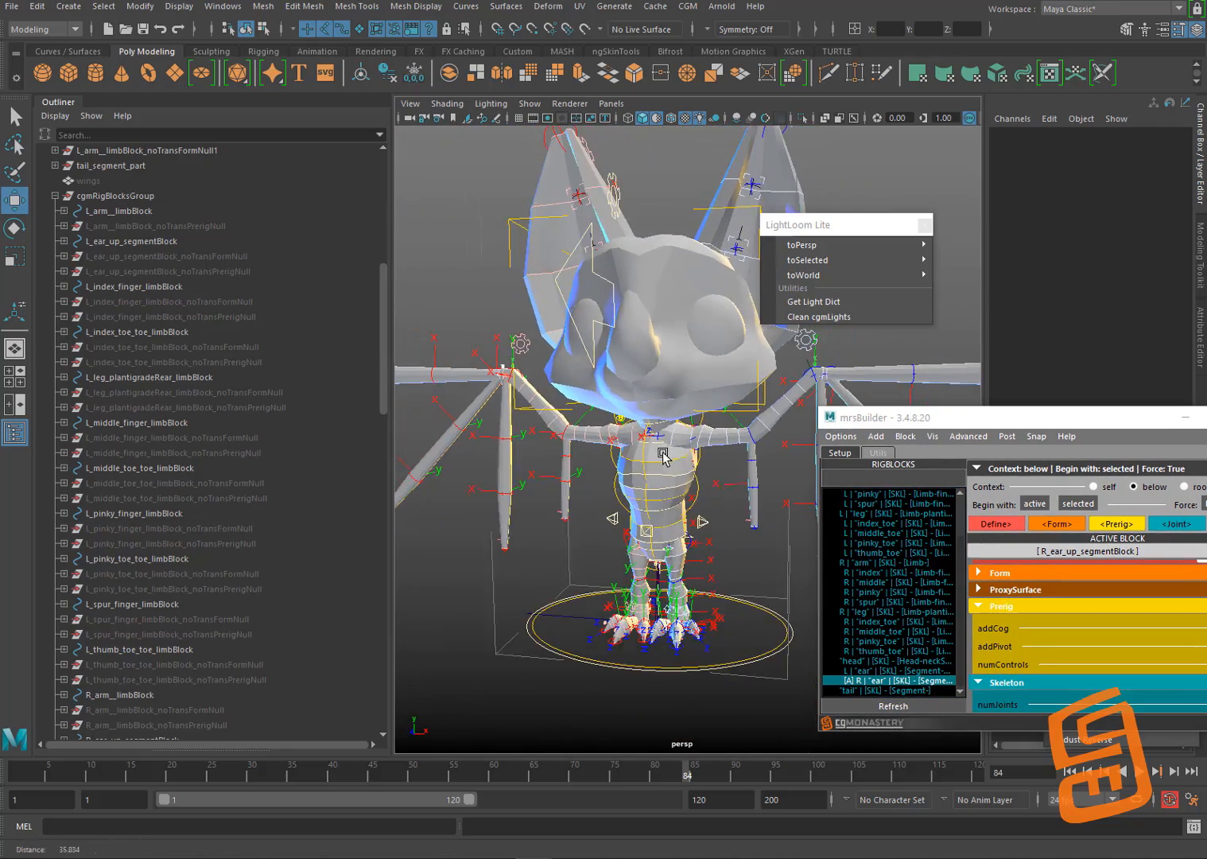
{"action": "left_click_drag", "start_coordinate": [673, 459], "coordinate": [663, 455], "text": "alt"}
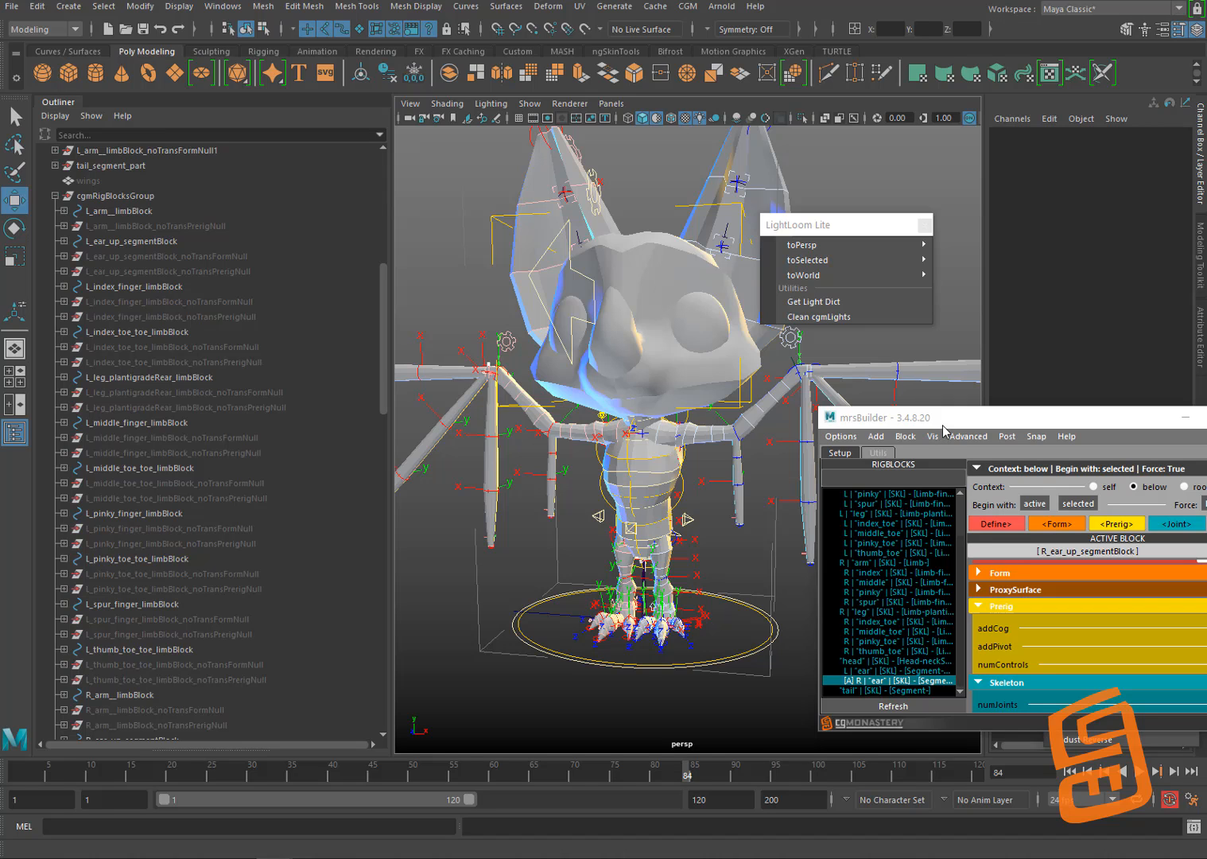
{"action": "left_click_drag", "start_coordinate": [947, 425], "coordinate": [865, 411]}
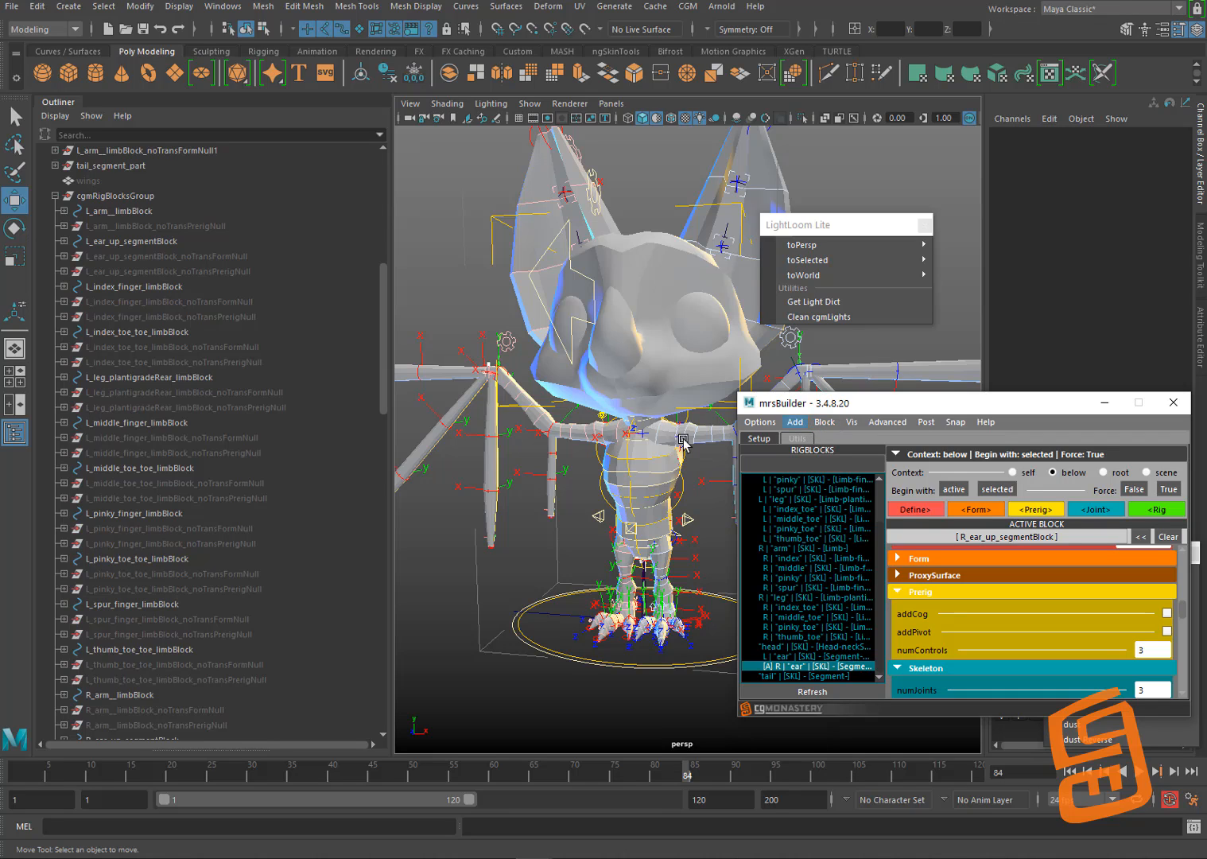
Step: Select the rig blocks from L index_toe to R spur in the scene, and also try the range from L spur to R middle
{"action": "left_click", "coordinate": [832, 509]}
{"action": "left_click", "coordinate": [831, 587], "text": "shift"}
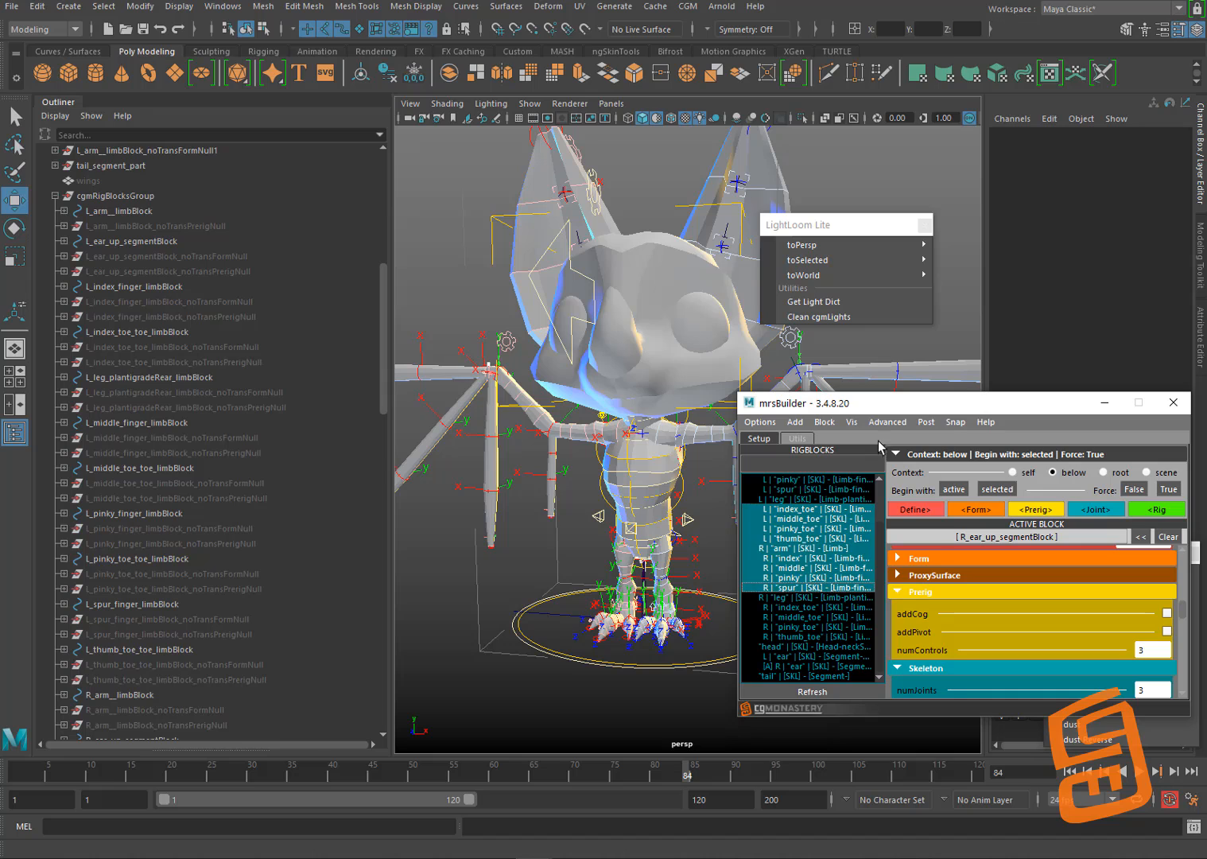
{"action": "left_click", "coordinate": [825, 423]}
{"action": "left_click", "coordinate": [841, 511]}
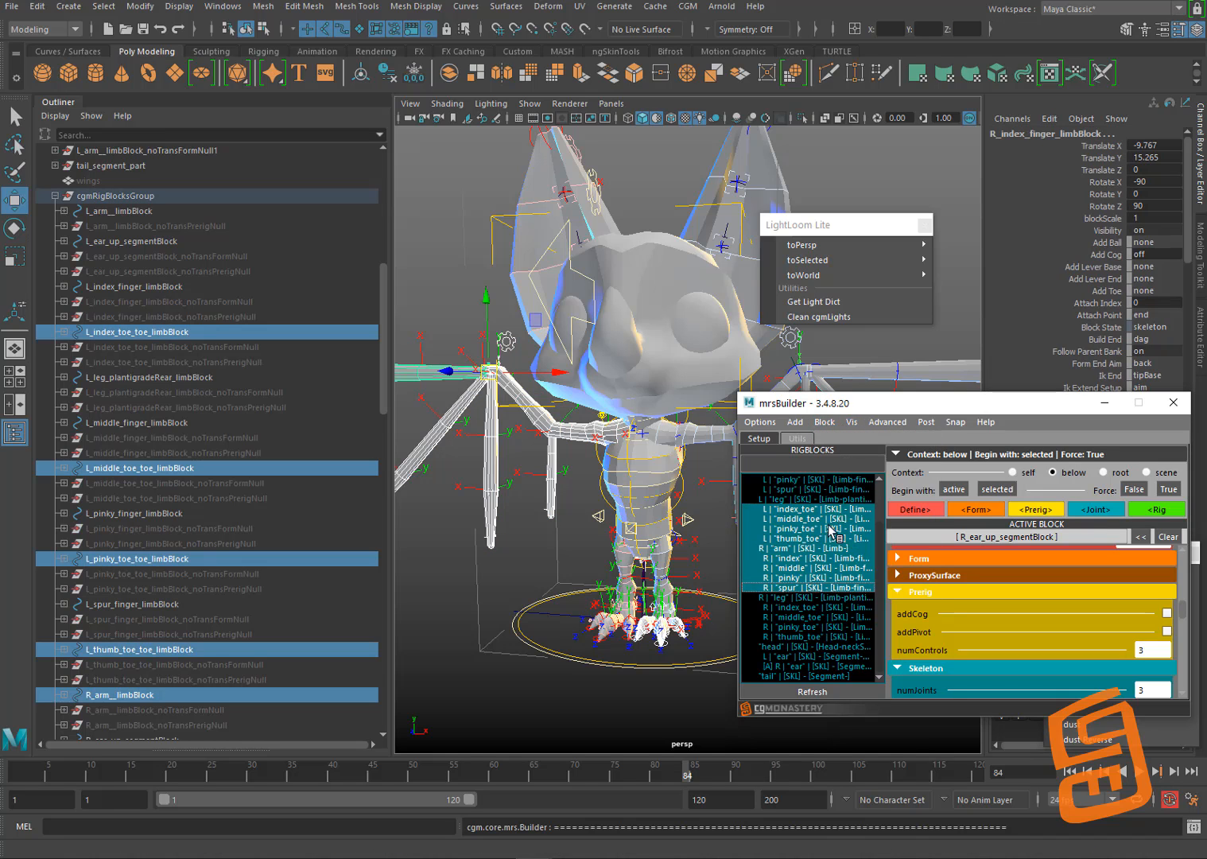
{"action": "left_click", "coordinate": [827, 491]}
{"action": "left_click", "coordinate": [824, 571], "text": "shift"}
{"action": "right_click", "coordinate": [821, 528]}
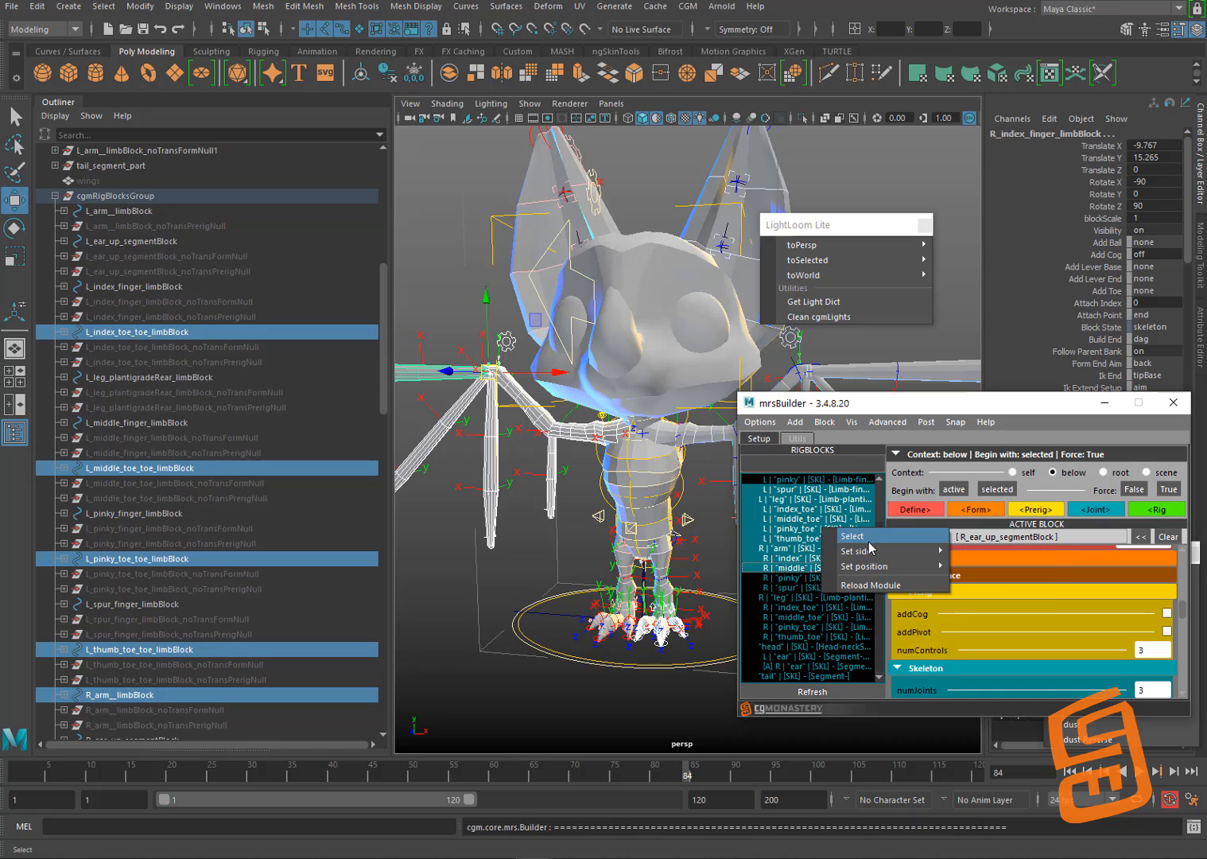
{"action": "left_click", "coordinate": [867, 539]}
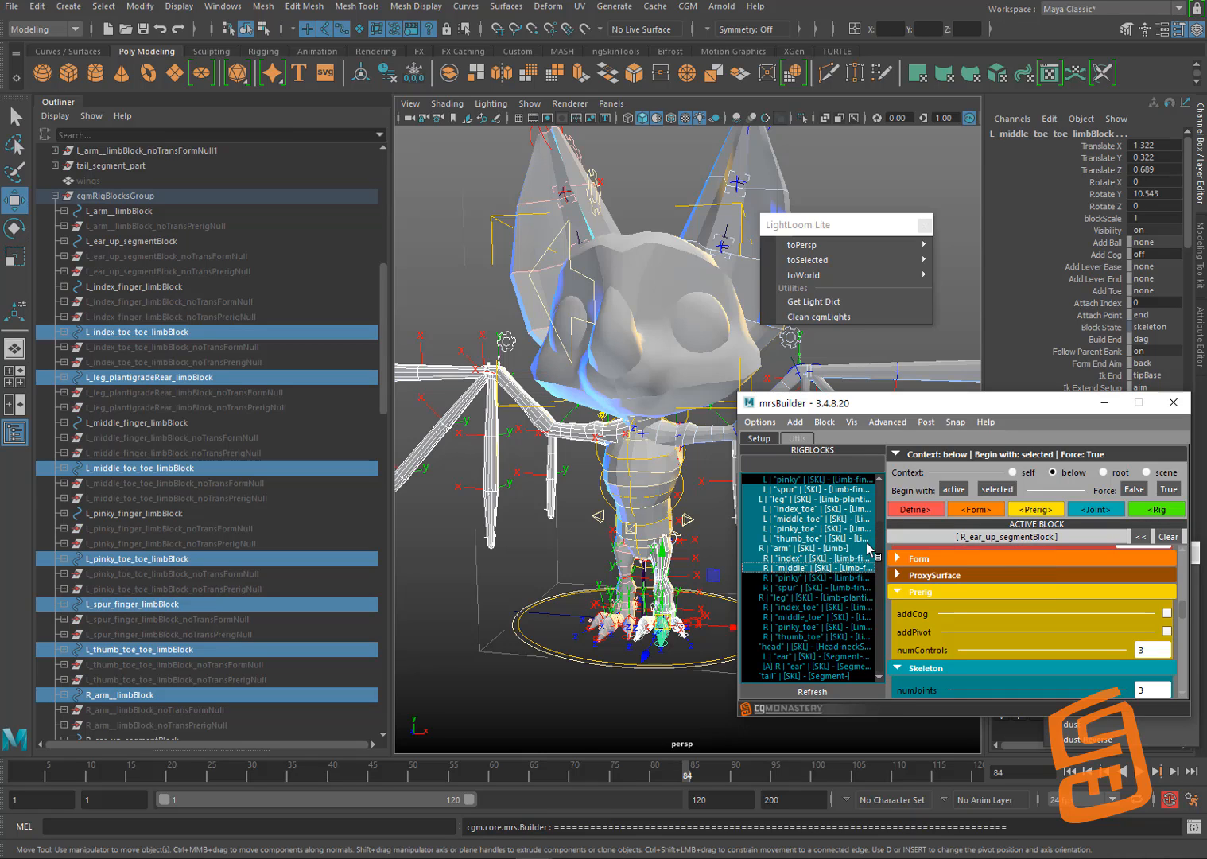
Step: Enlarge the mrsBuilder window and make the left spur finger block the active block
{"action": "left_click", "coordinate": [835, 520]}
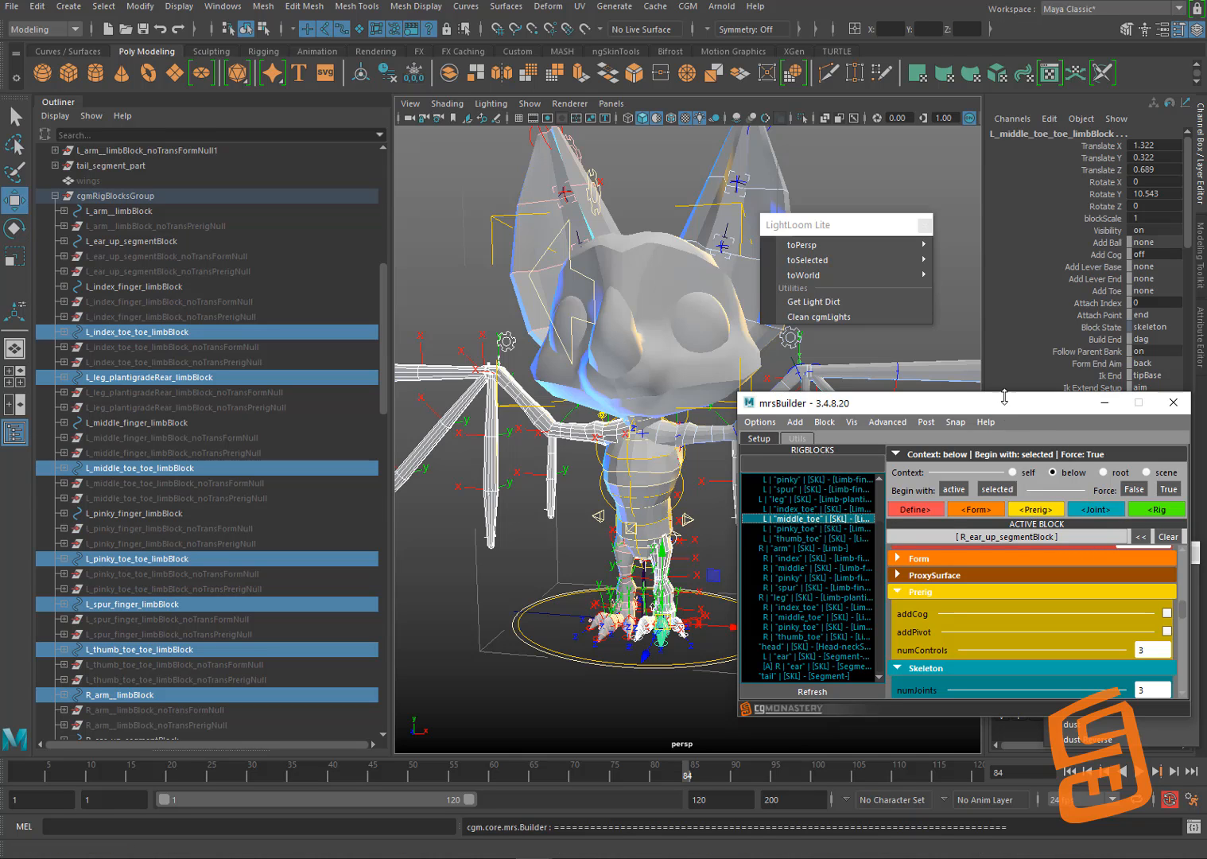
{"action": "left_click_drag", "start_coordinate": [1005, 397], "coordinate": [1011, 332]}
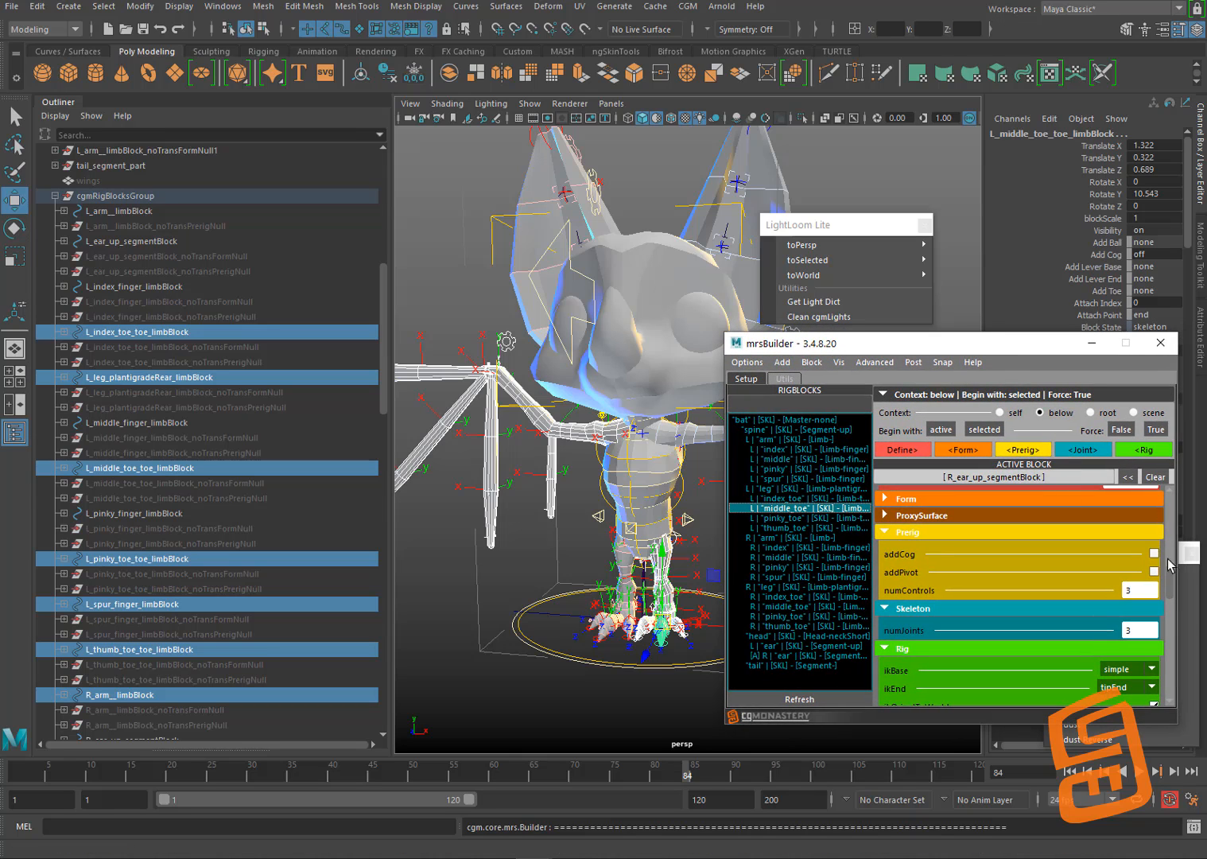
{"action": "scroll", "coordinate": [1174, 576], "scroll_direction": "up", "scroll_amount": 5}
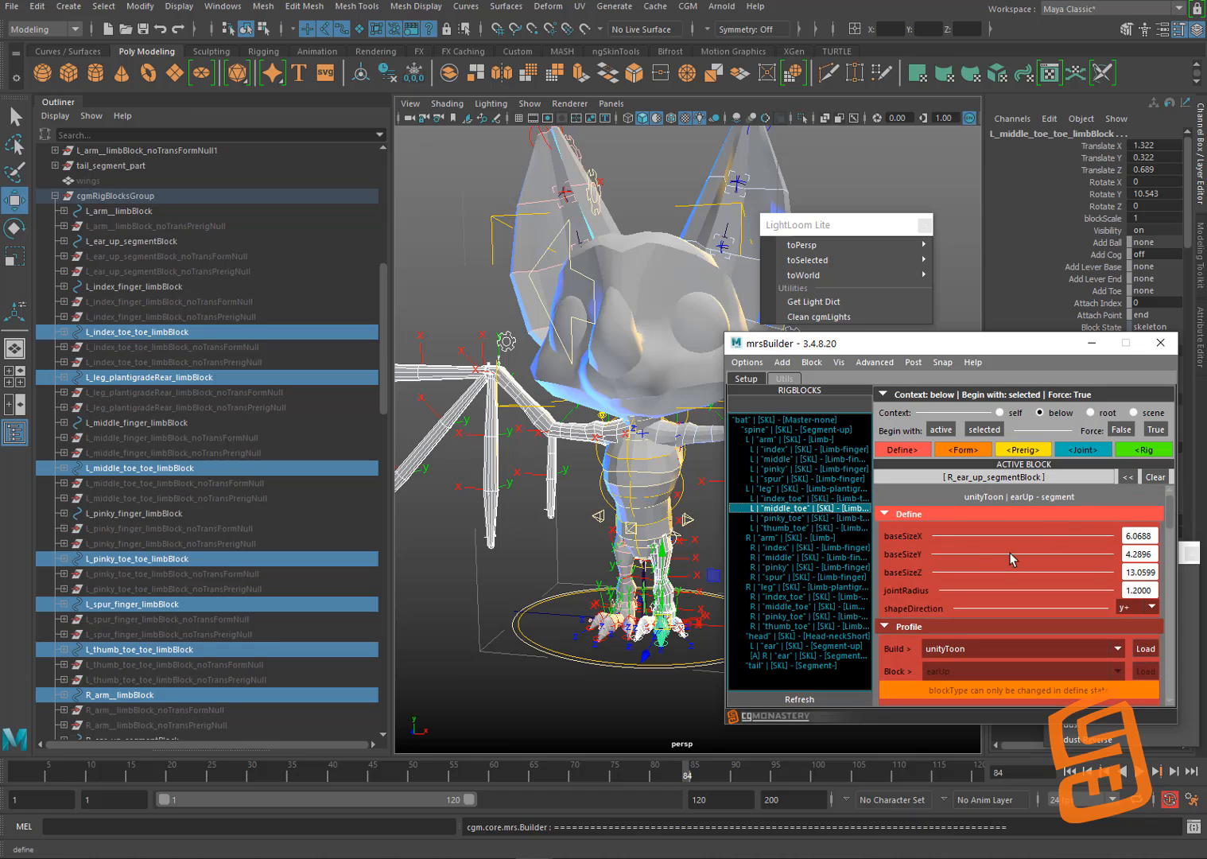
{"action": "left_click", "coordinate": [811, 478]}
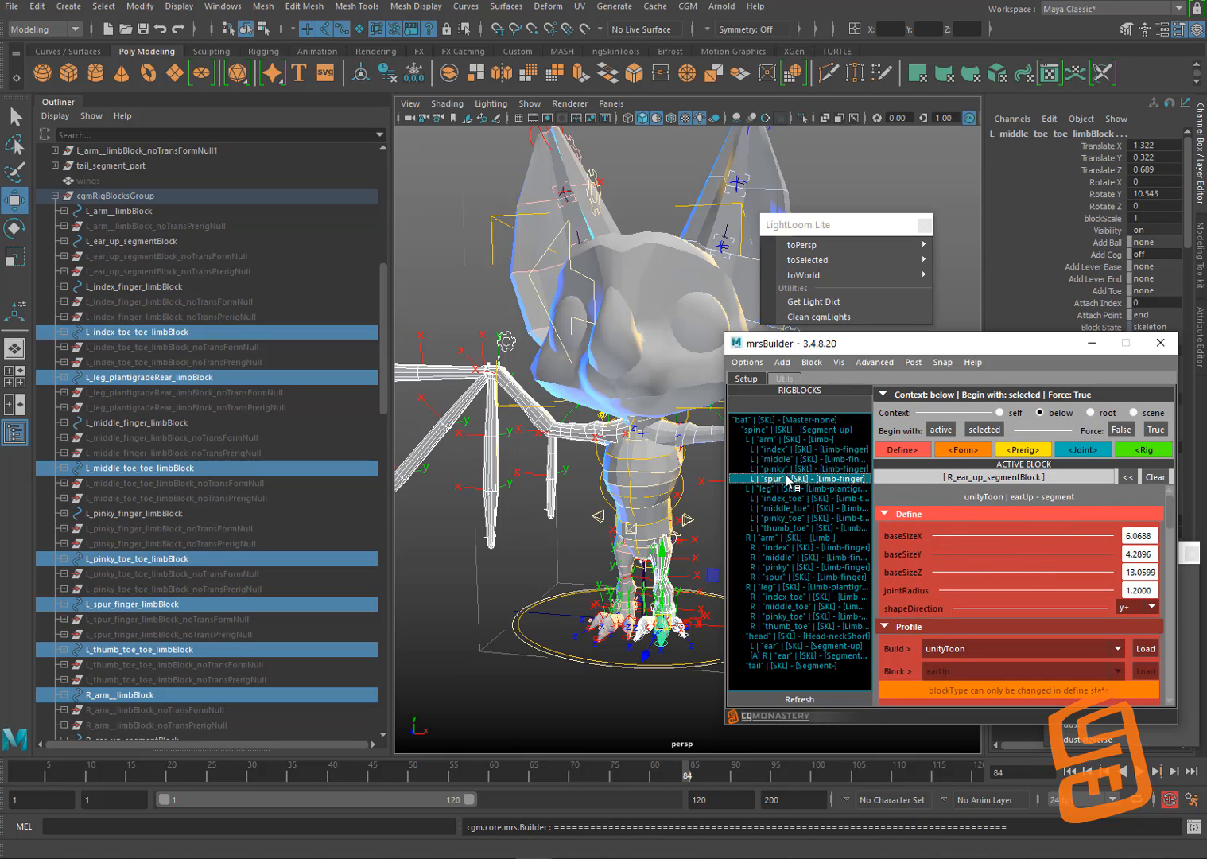
{"action": "left_click", "coordinate": [880, 478]}
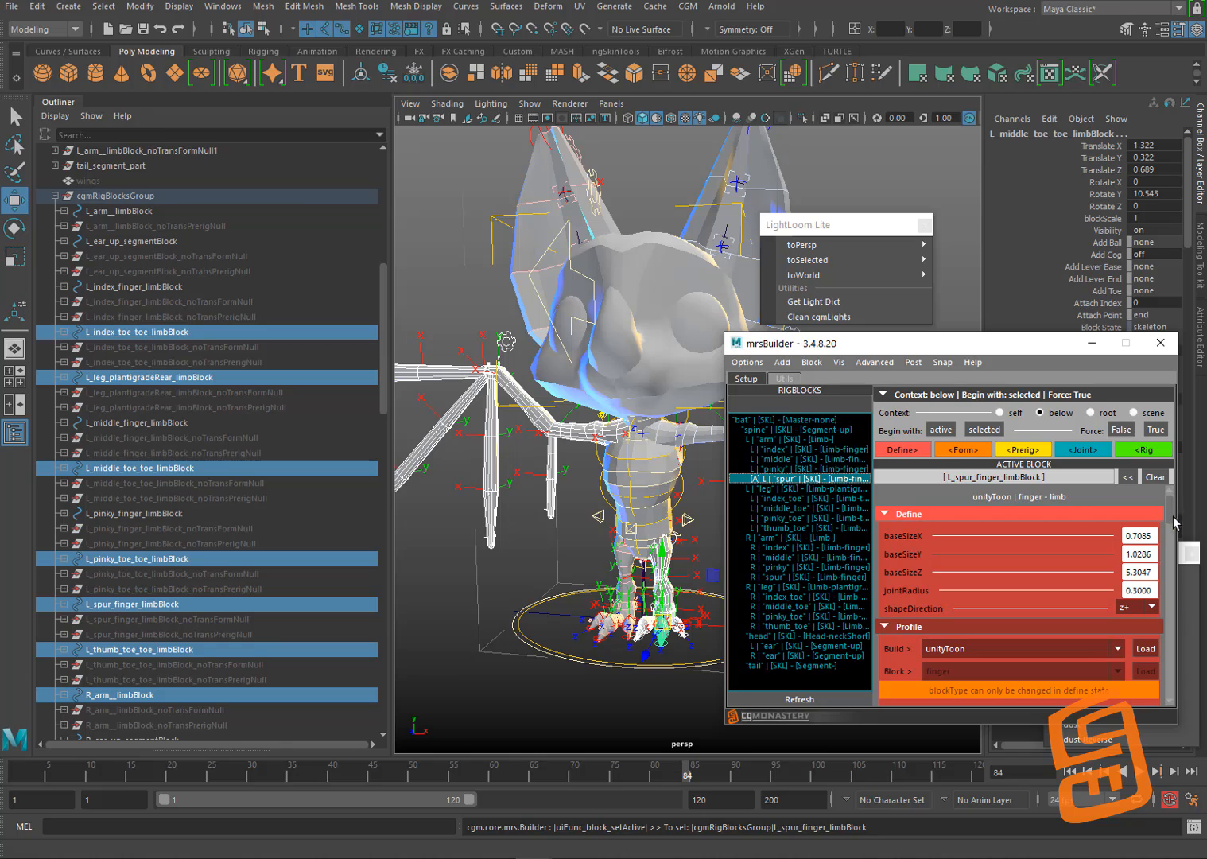
Step: Collapse the Define, Profile, Basic, Name, Prerig, Skeleton and Rig sections of the active spur block's settings
{"action": "left_click", "coordinate": [1049, 516]}
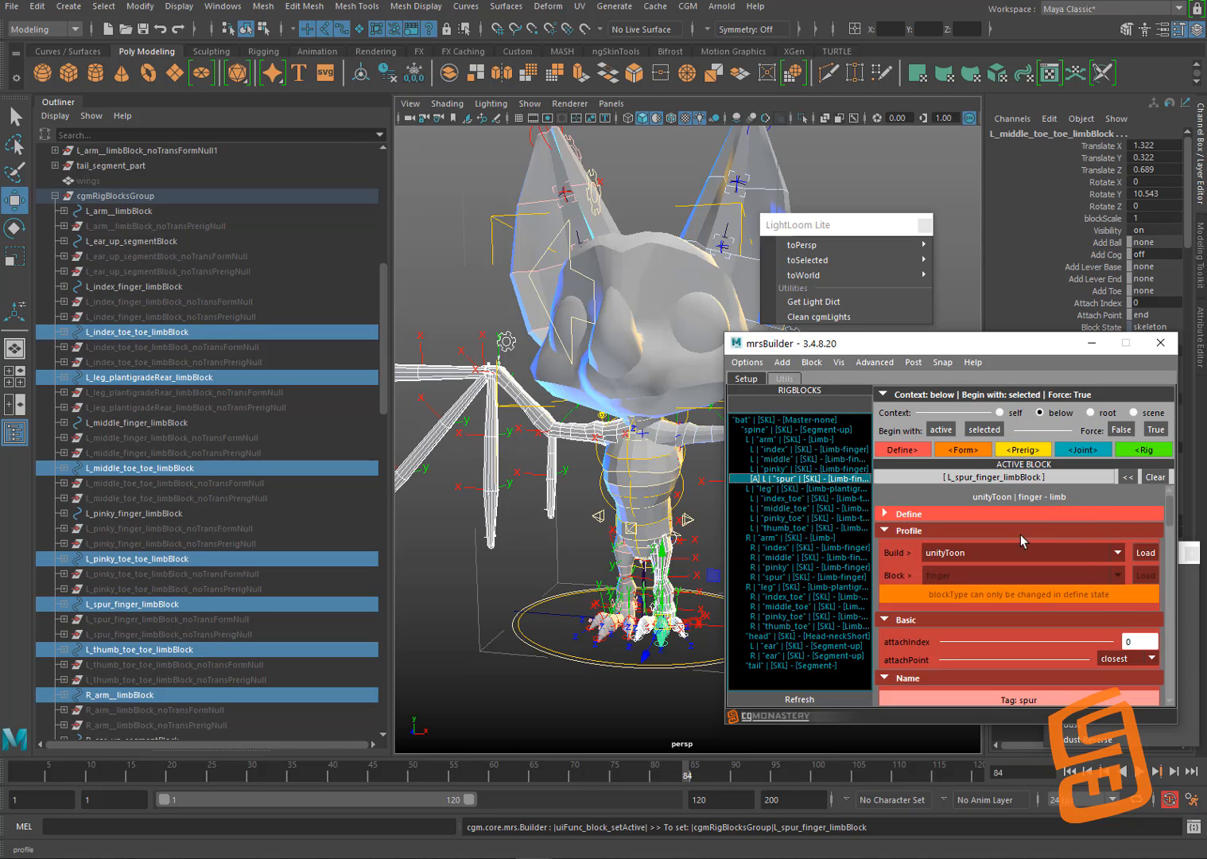
{"action": "left_click", "coordinate": [1020, 531]}
{"action": "left_click", "coordinate": [1009, 548]}
{"action": "left_click", "coordinate": [1005, 567]}
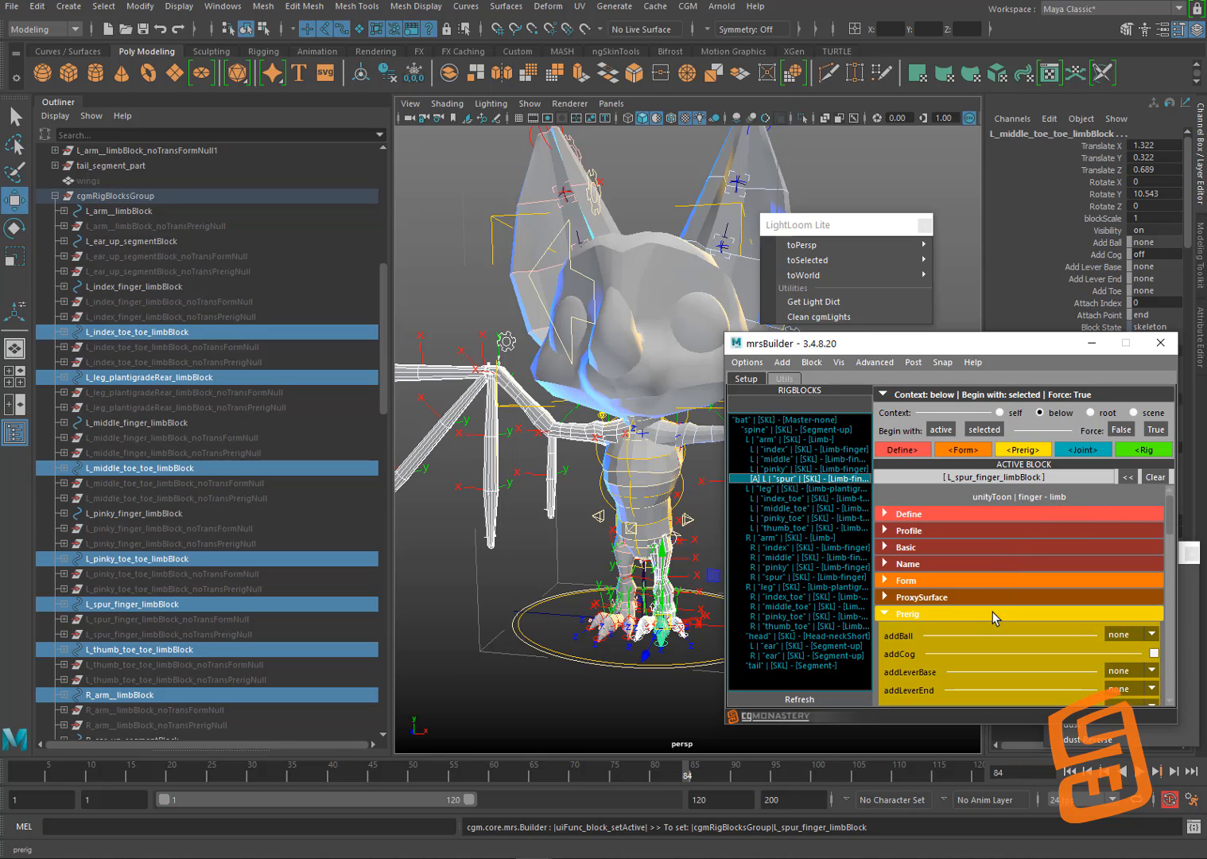
{"action": "left_click", "coordinate": [993, 613]}
{"action": "left_click", "coordinate": [984, 622]}
{"action": "left_click", "coordinate": [984, 644]}
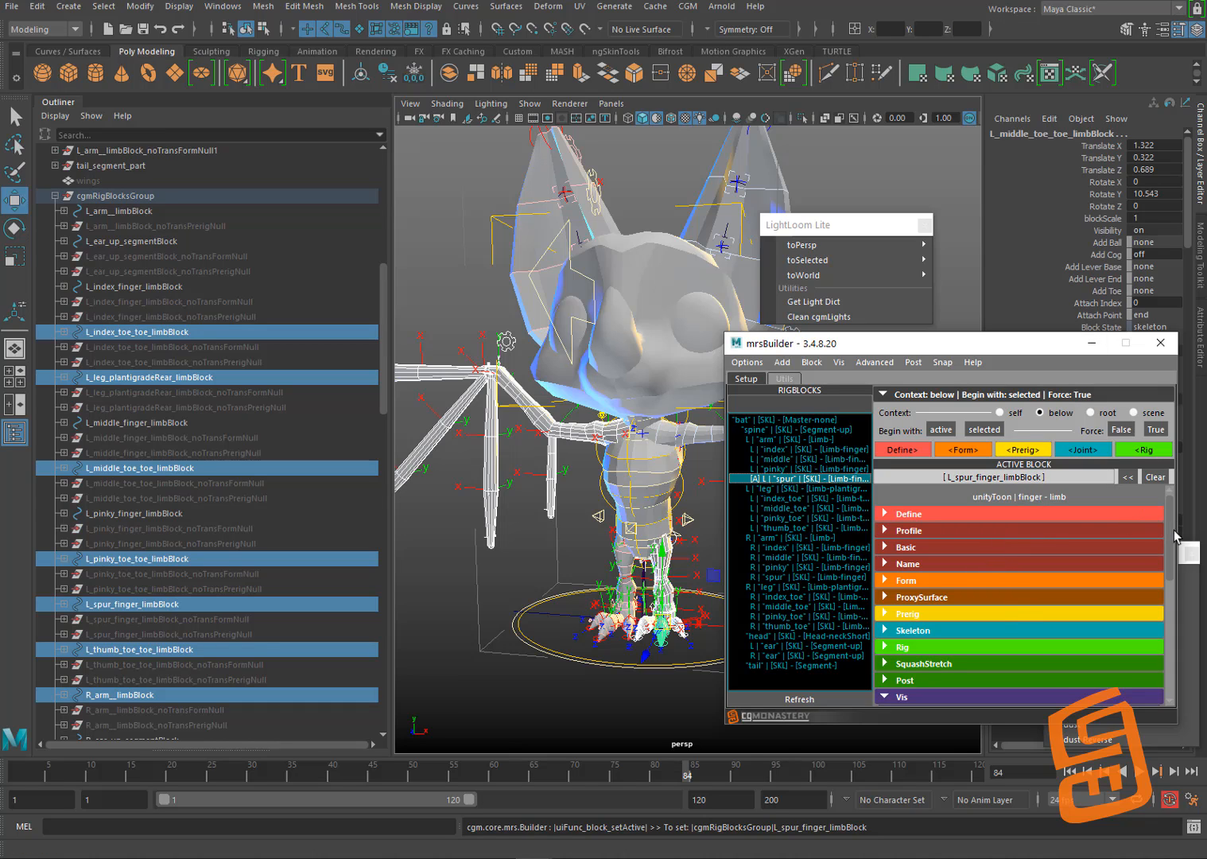
Step: Collapse the Vis, Data and Wiring sections of the active spur block's settings
{"action": "scroll", "coordinate": [1033, 564], "scroll_direction": "down", "scroll_amount": 5}
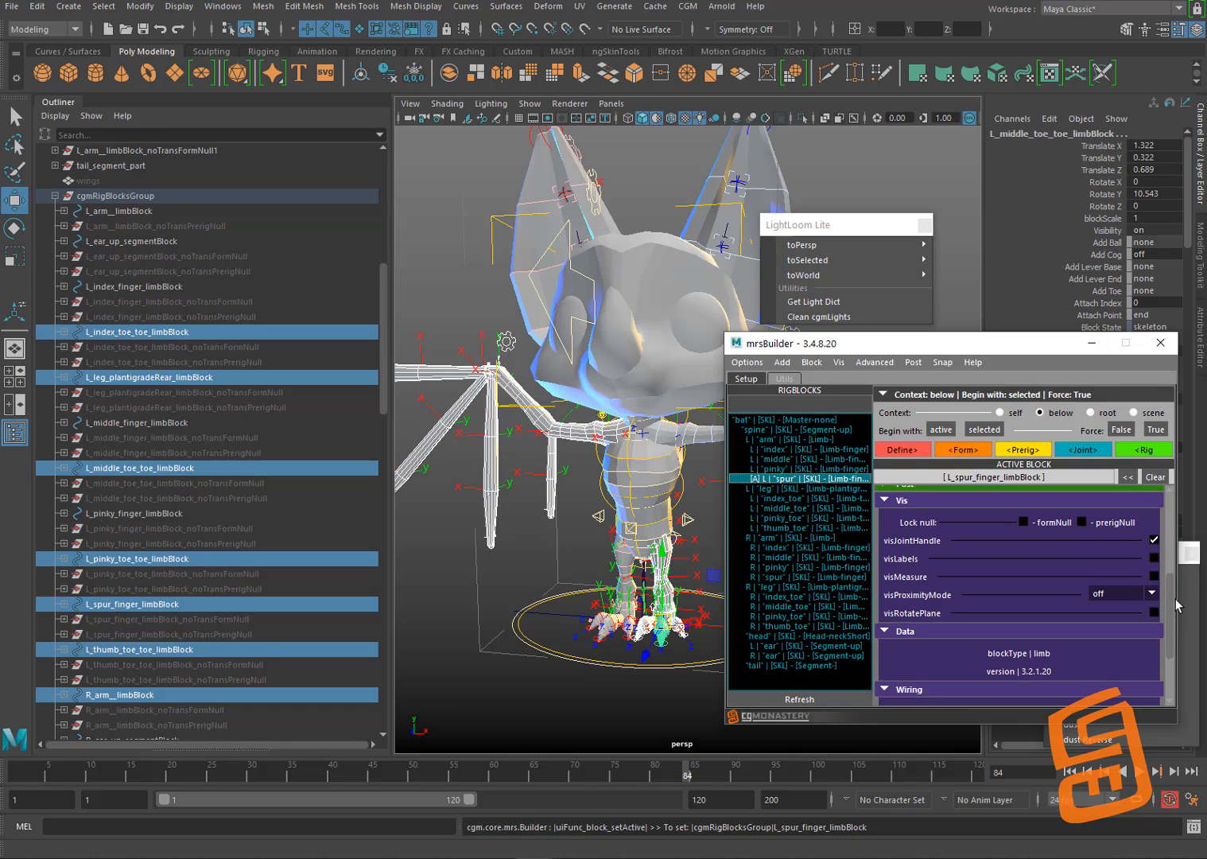
{"action": "left_click", "coordinate": [1034, 575]}
{"action": "left_click", "coordinate": [1014, 598]}
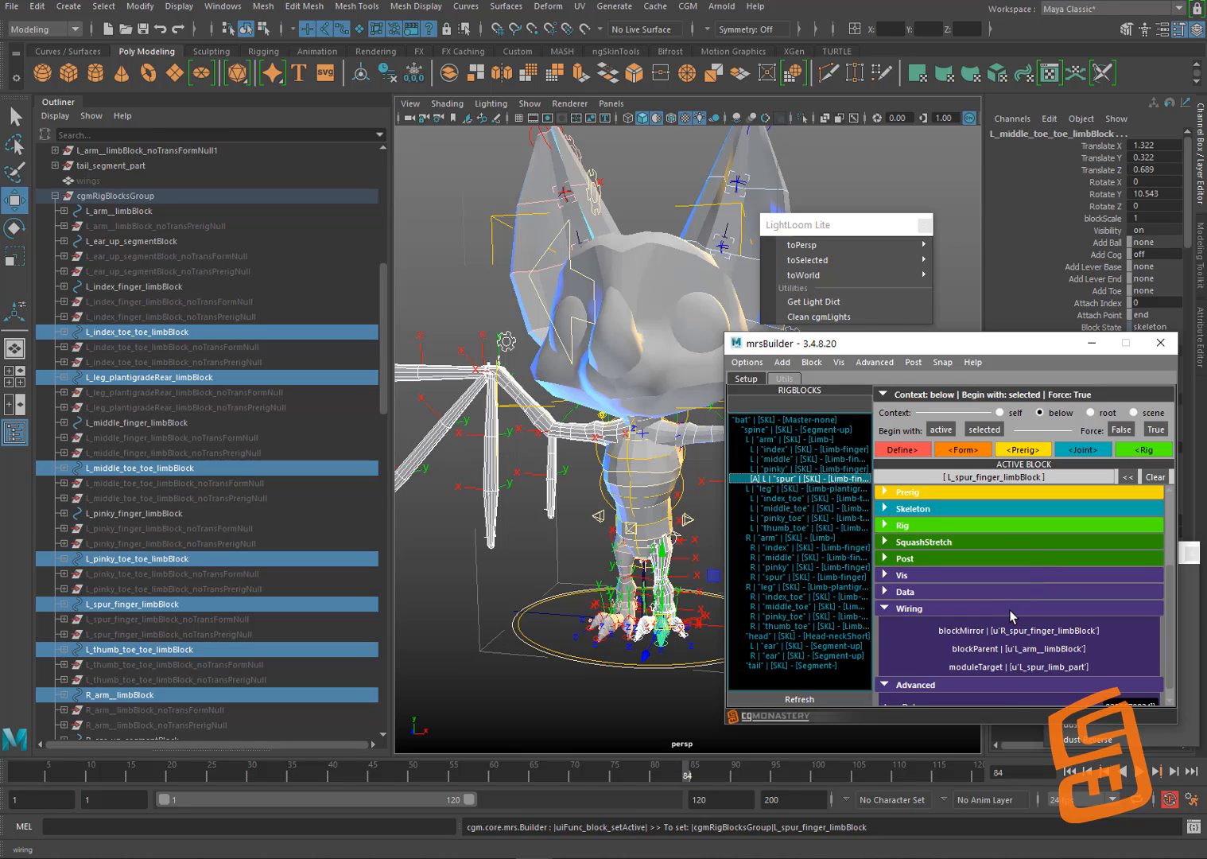
{"action": "left_click", "coordinate": [1010, 610]}
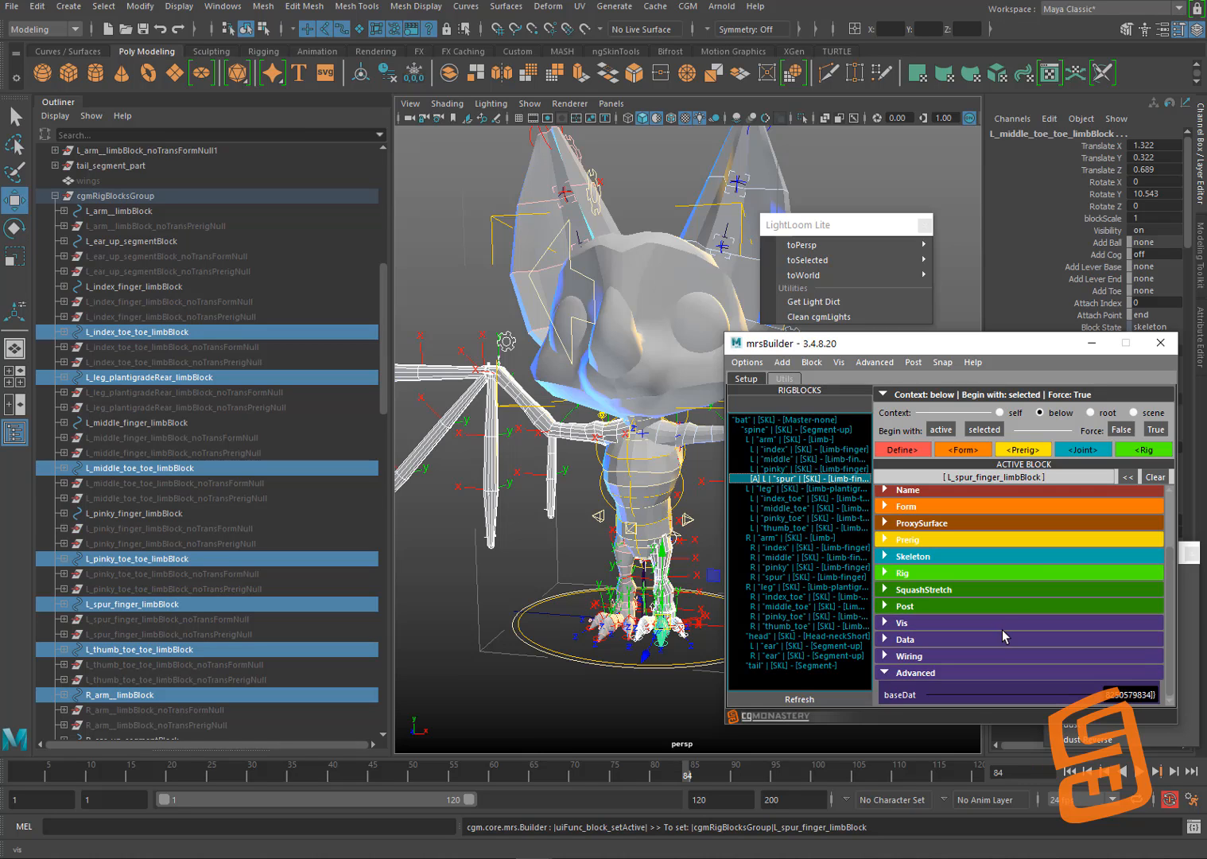
Step: Expand the ProxySurface section of the active spur block's settings and clear the scene selection
{"action": "left_click", "coordinate": [973, 524]}
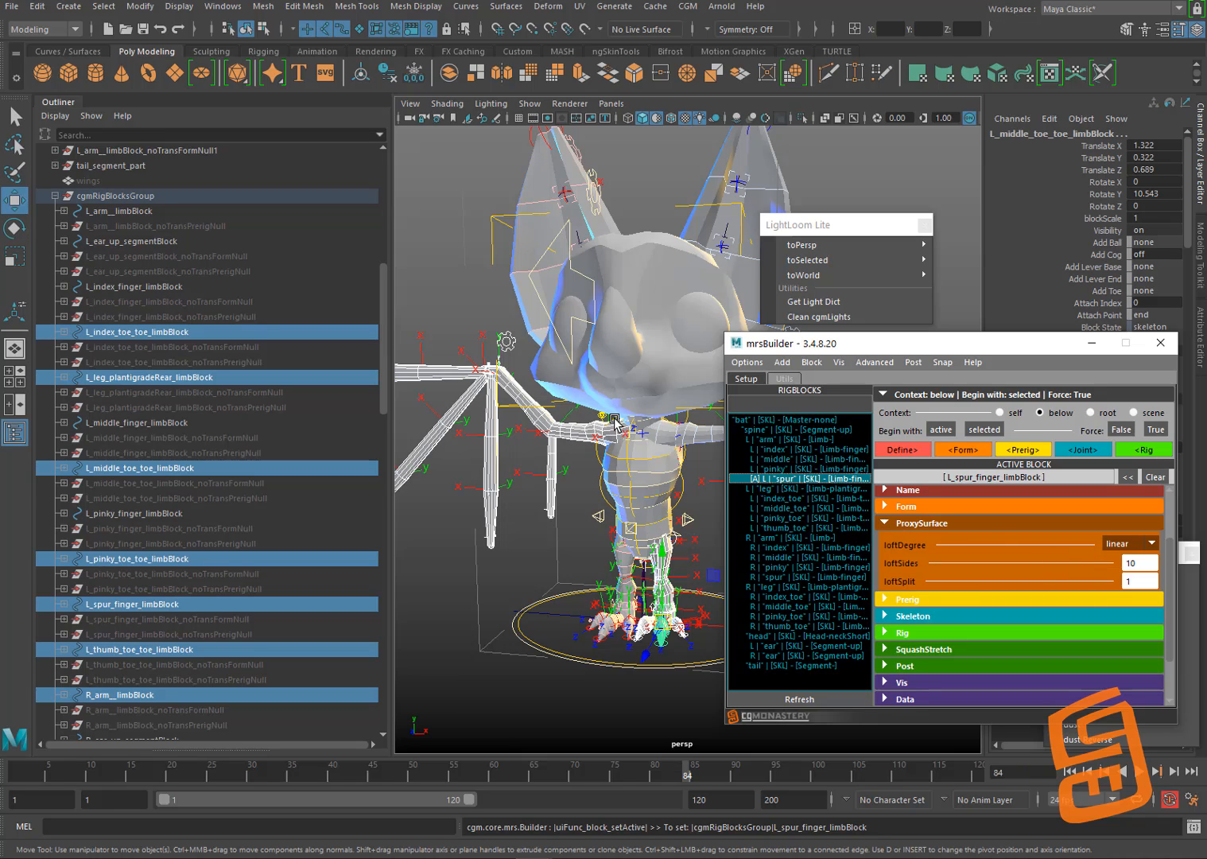
{"action": "left_click_drag", "start_coordinate": [858, 346], "coordinate": [870, 373]}
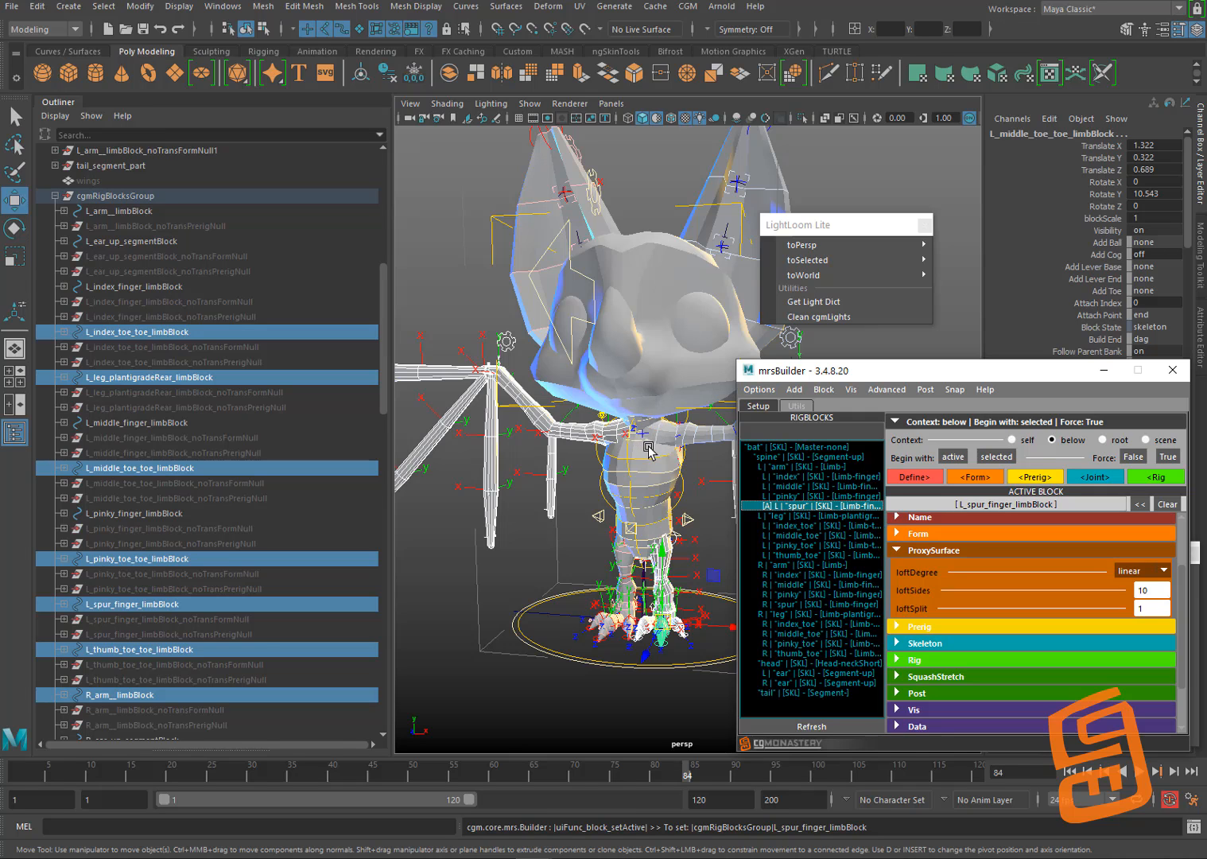
{"action": "left_click", "coordinate": [571, 532]}
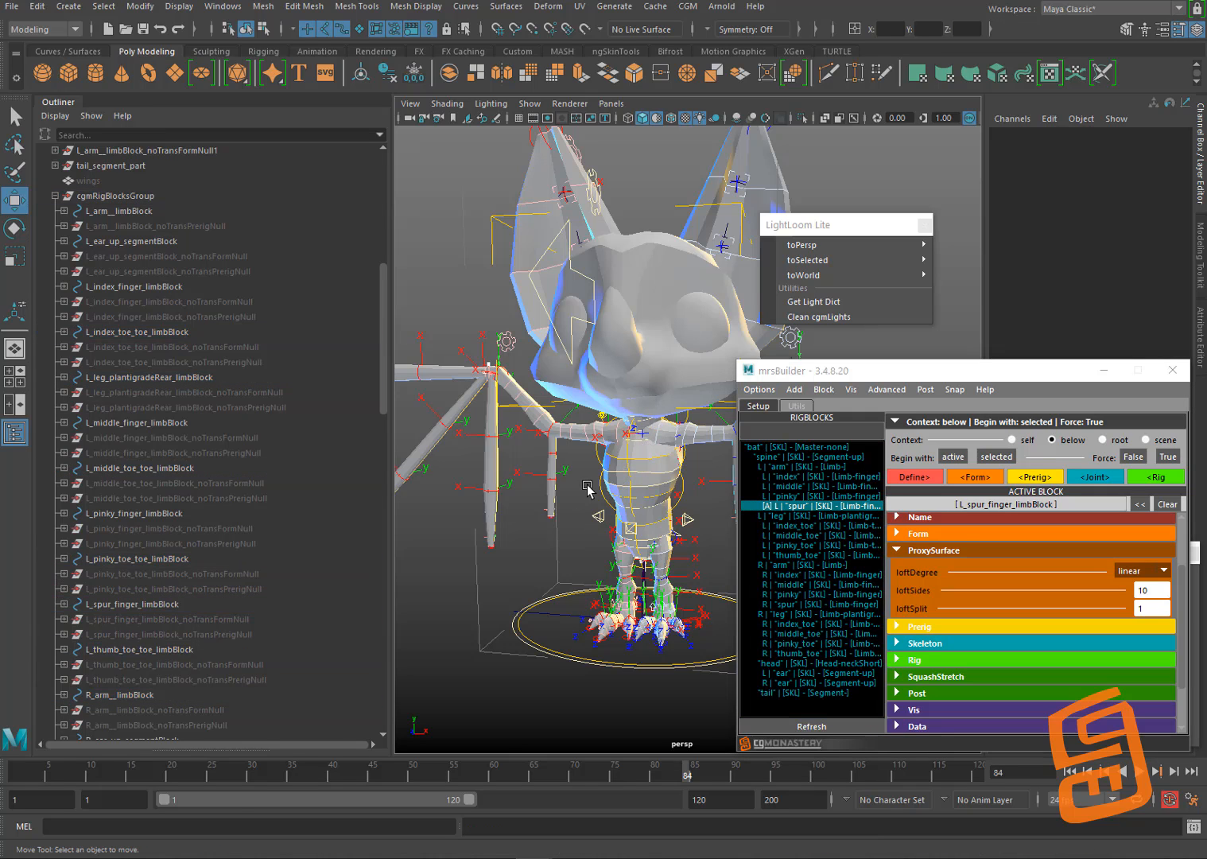
{"action": "middle_click_drag", "start_coordinate": [584, 479], "coordinate": [595, 482], "text": "alt"}
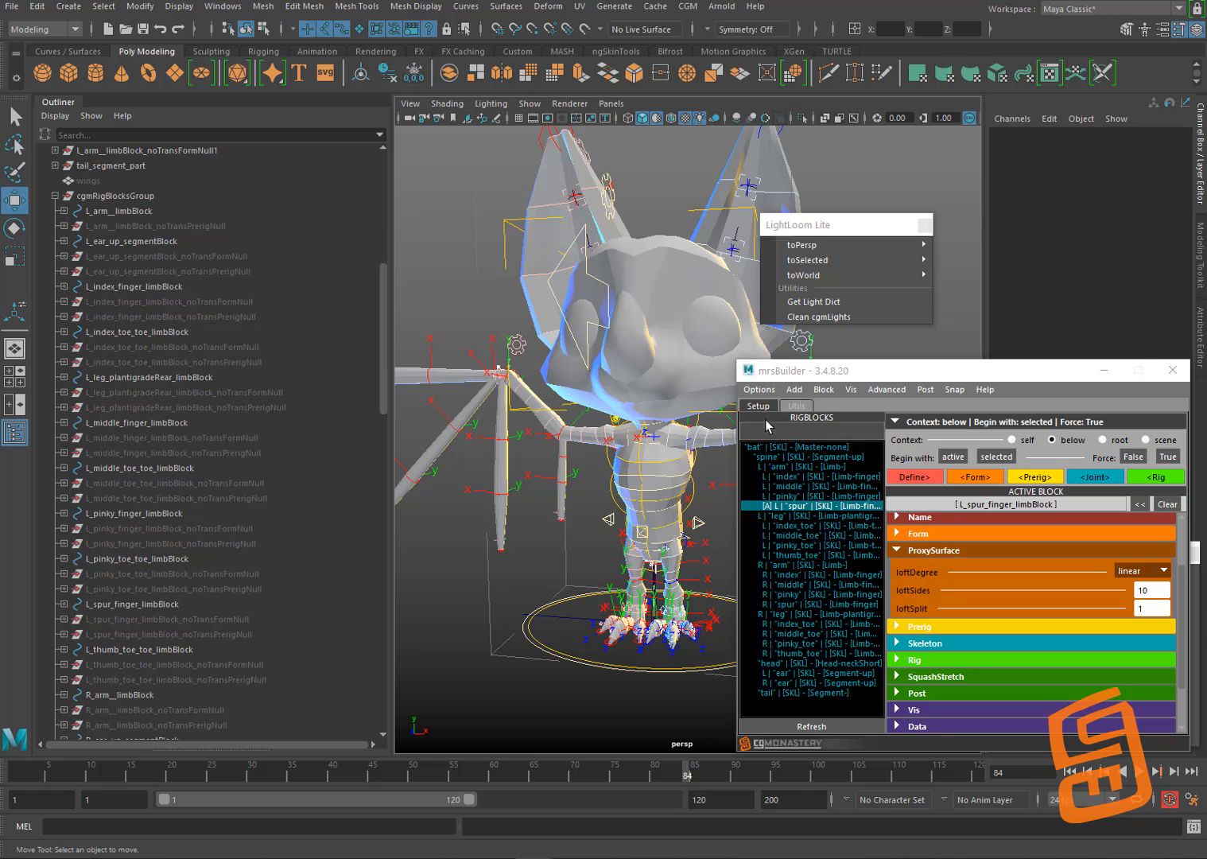
{"action": "scroll", "coordinate": [661, 489], "scroll_direction": "up", "scroll_amount": 5}
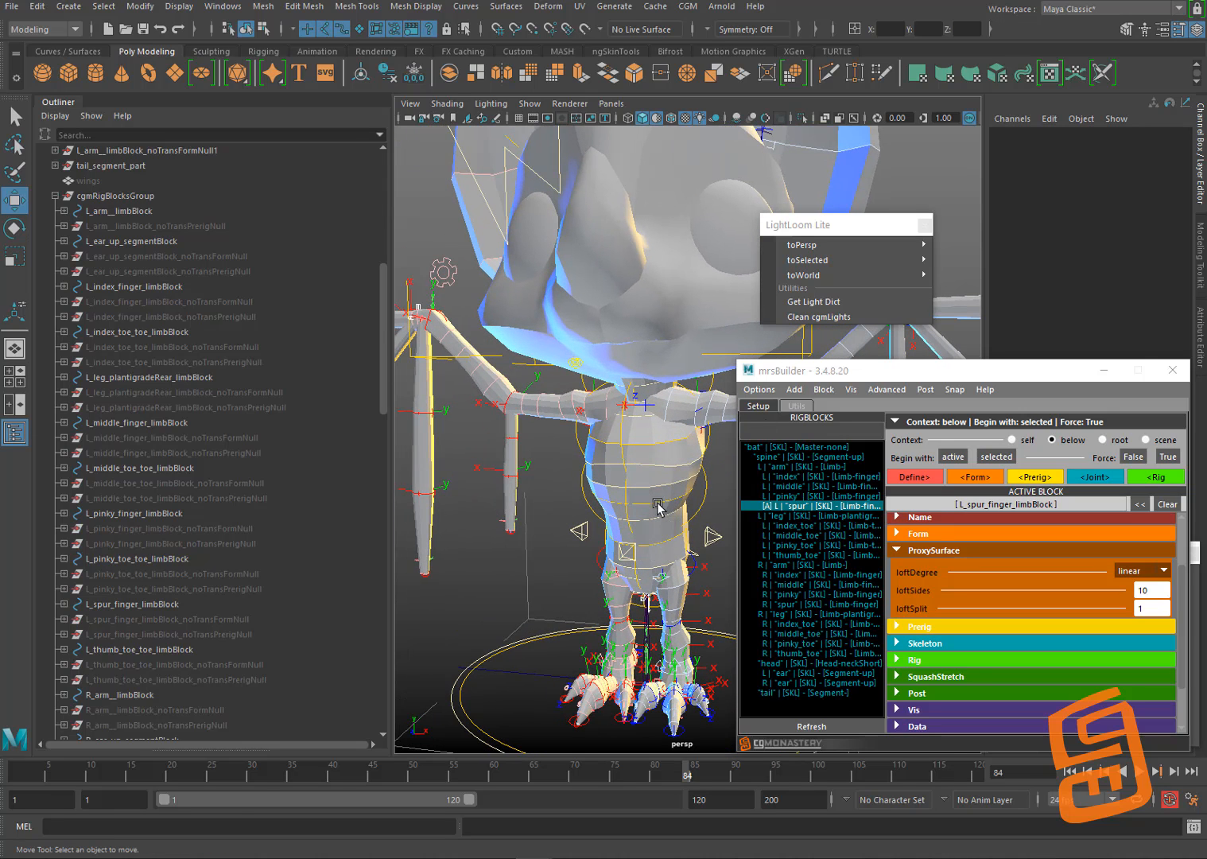
{"action": "left_click_drag", "start_coordinate": [654, 501], "coordinate": [679, 459], "text": "alt"}
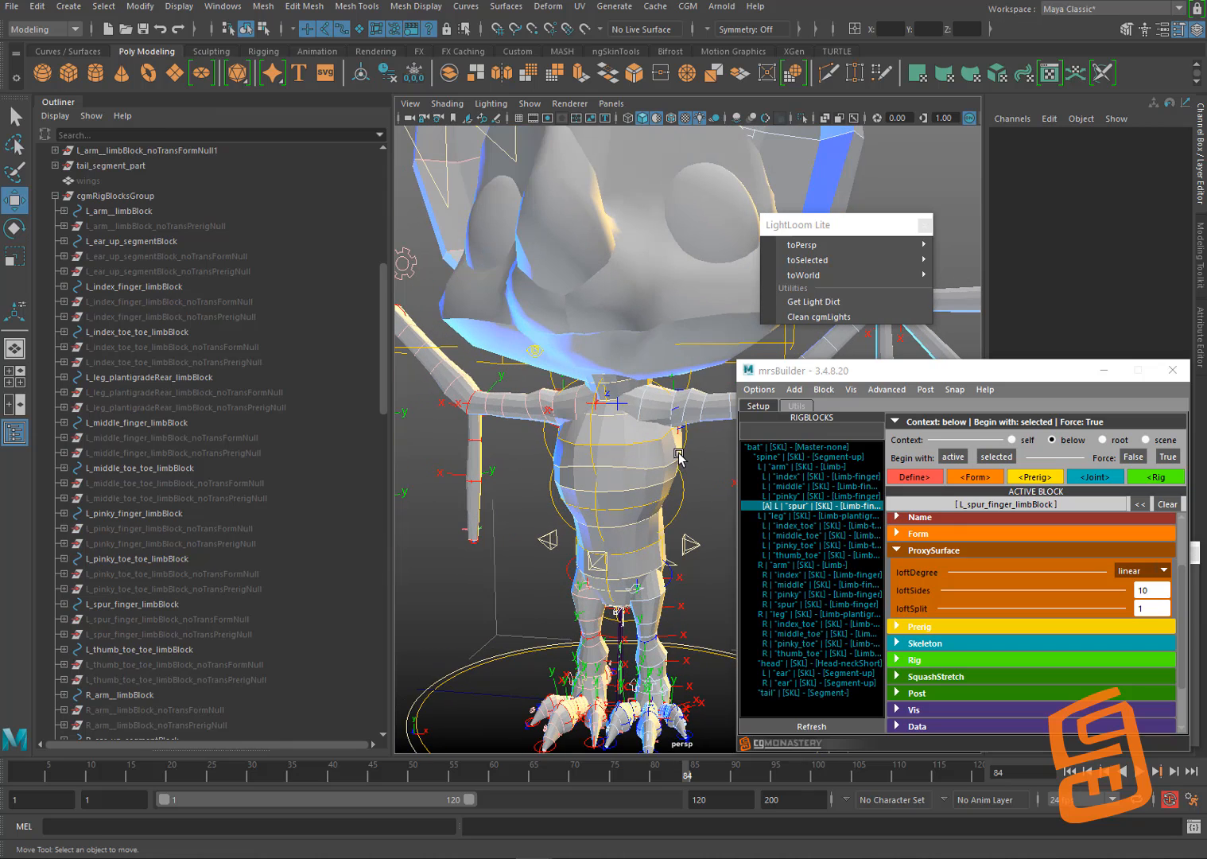
Step: Open the Block Picker and load the spine block into it from the rig blocks list
{"action": "left_click", "coordinate": [808, 458]}
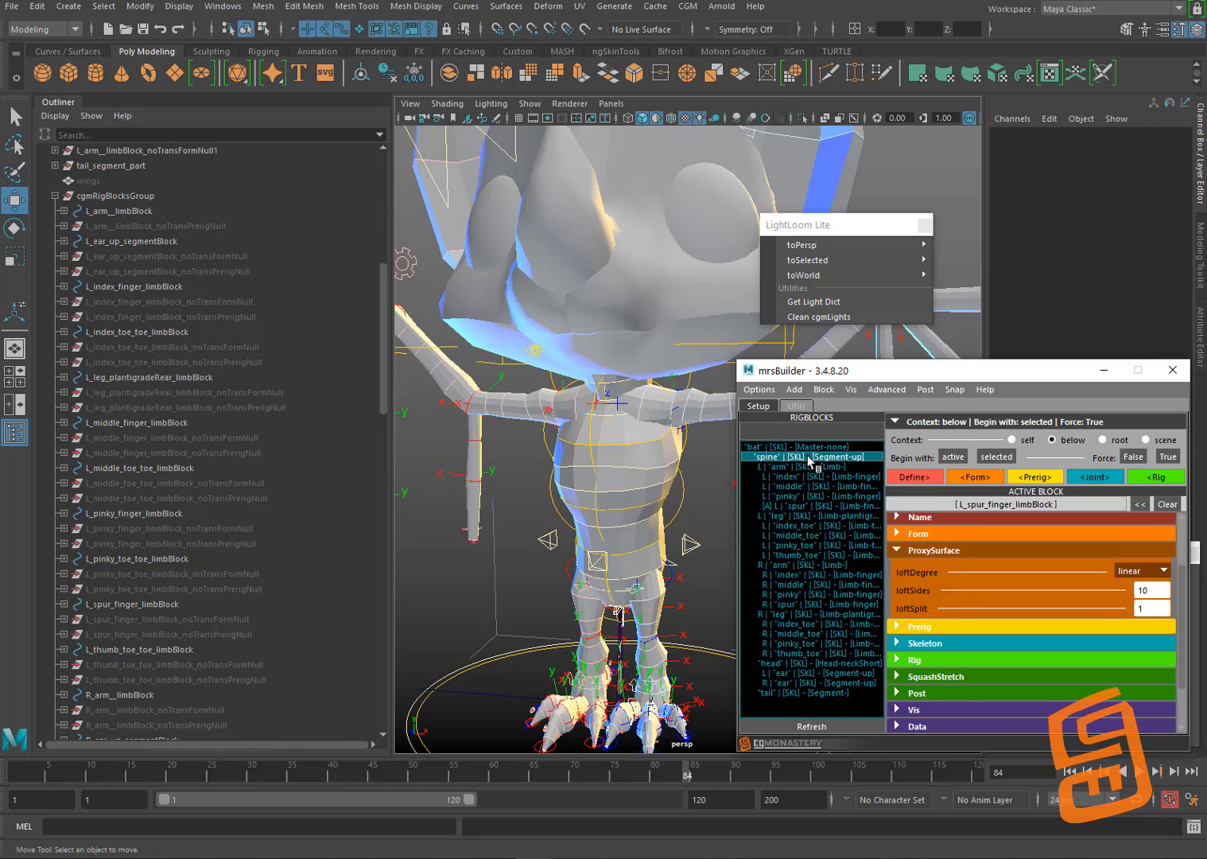
{"action": "right_click", "coordinate": [809, 462]}
{"action": "left_click", "coordinate": [845, 473]}
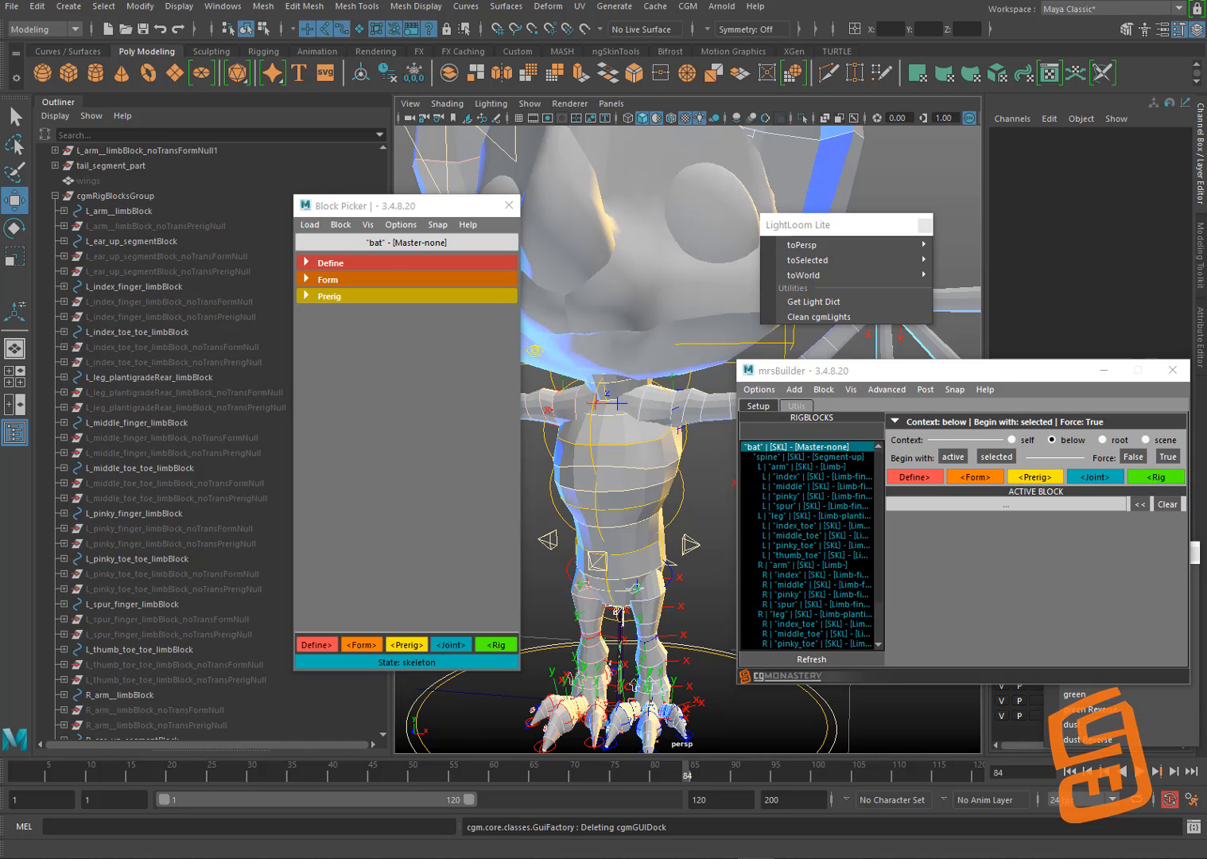
{"action": "left_click_drag", "start_coordinate": [420, 210], "coordinate": [358, 194]}
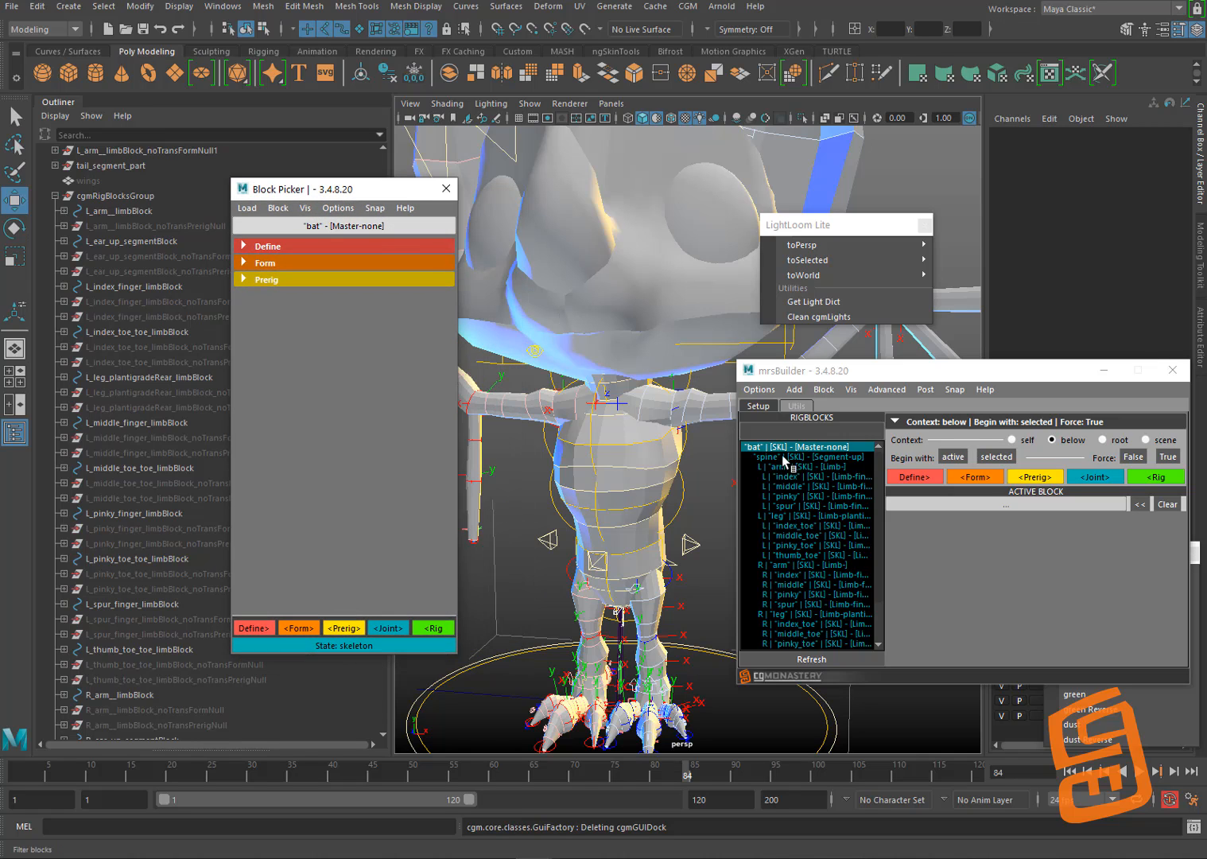
{"action": "left_click", "coordinate": [802, 459]}
{"action": "right_click", "coordinate": [810, 459]}
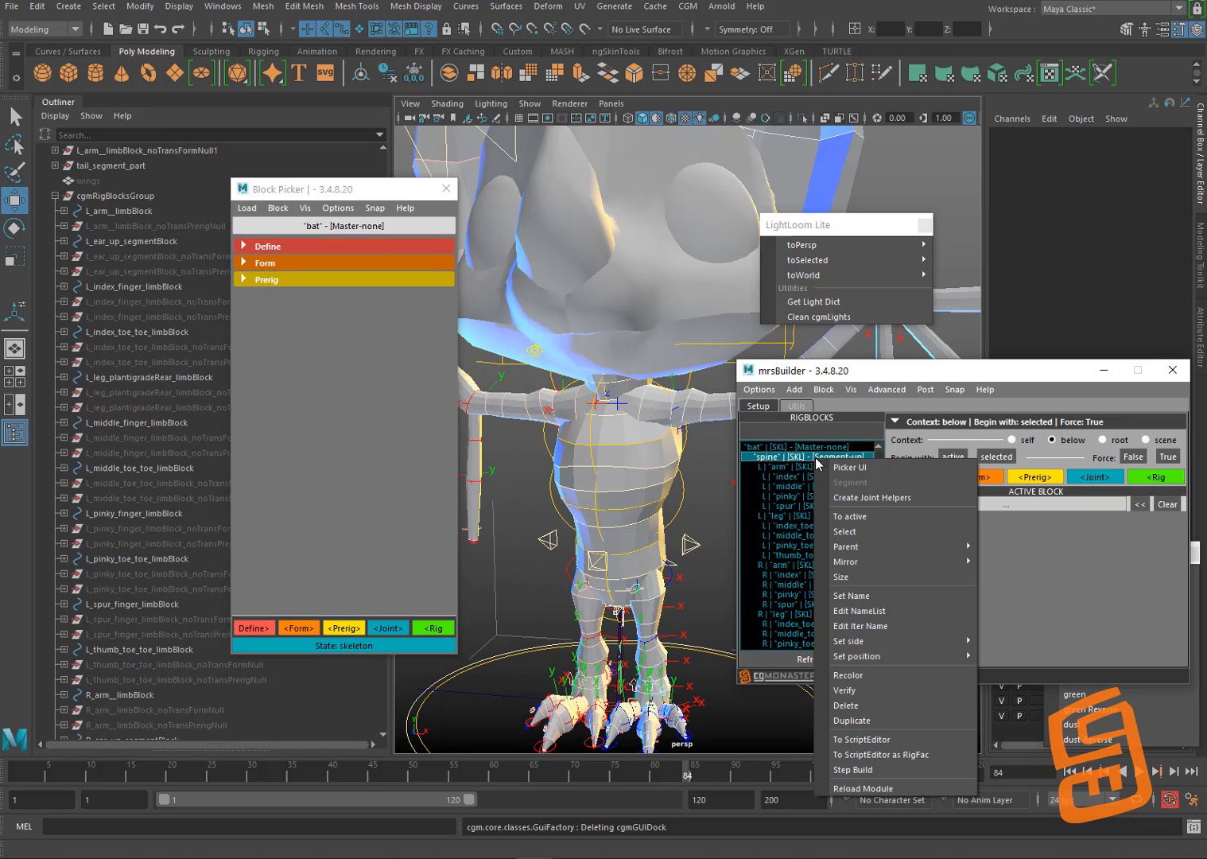
{"action": "left_click", "coordinate": [830, 470]}
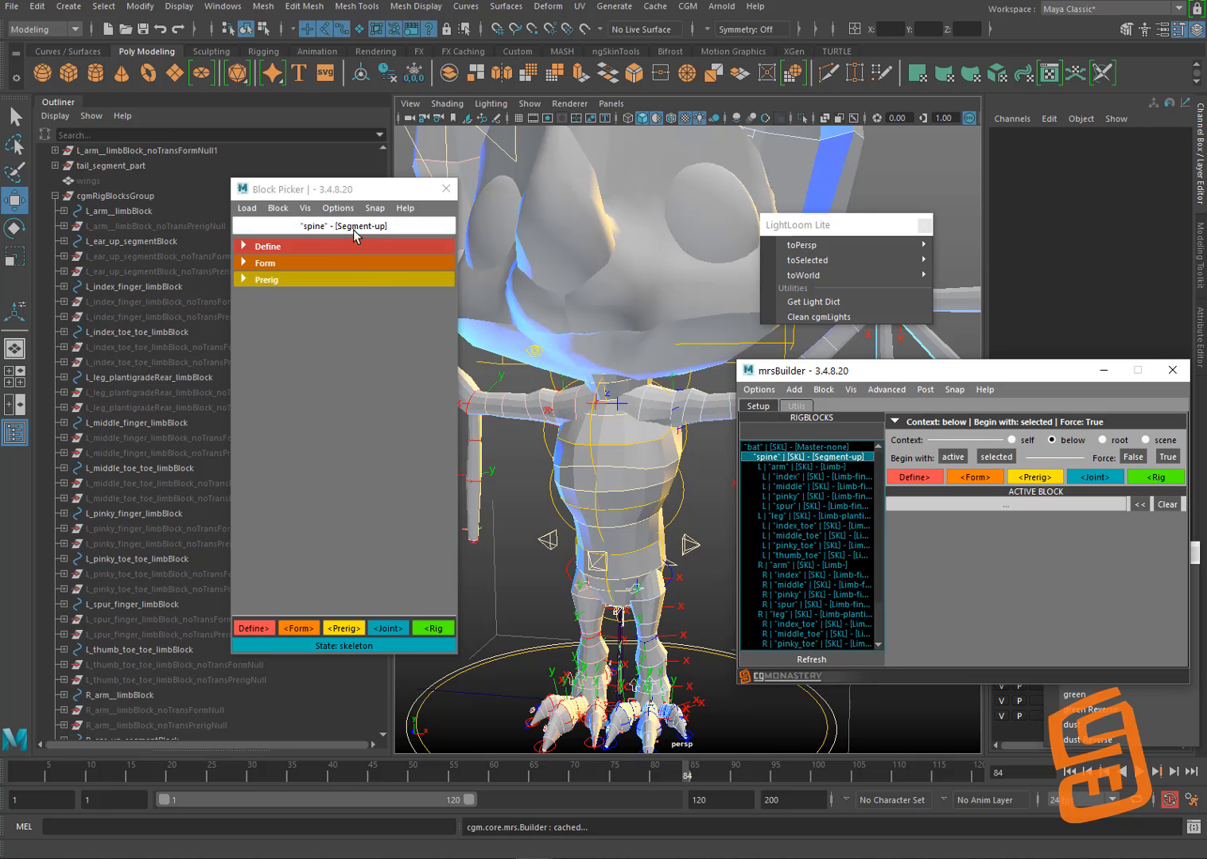
Step: Select the right arm's settings shape helper in the scene and load its block into the Block Picker
{"action": "mouse_move", "coordinate": [635, 454]}
{"action": "left_mouse_down", "text": "alt"}
{"action": "mouse_move", "coordinate": [654, 466]}
{"action": "mouse_move", "coordinate": [642, 464]}
{"action": "left_mouse_up", "text": "alt"}
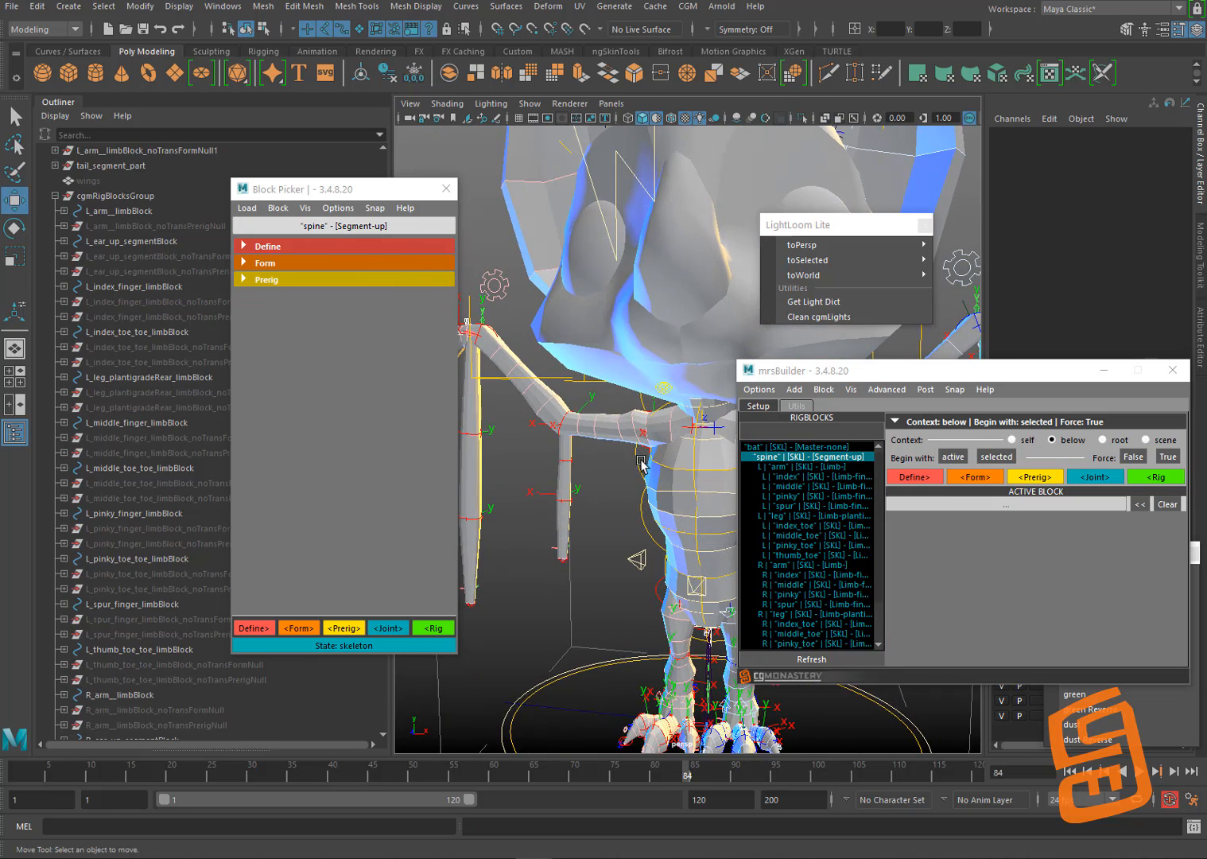
{"action": "middle_click_drag", "start_coordinate": [616, 430], "coordinate": [639, 453], "text": "alt"}
{"action": "left_click", "coordinate": [514, 316]}
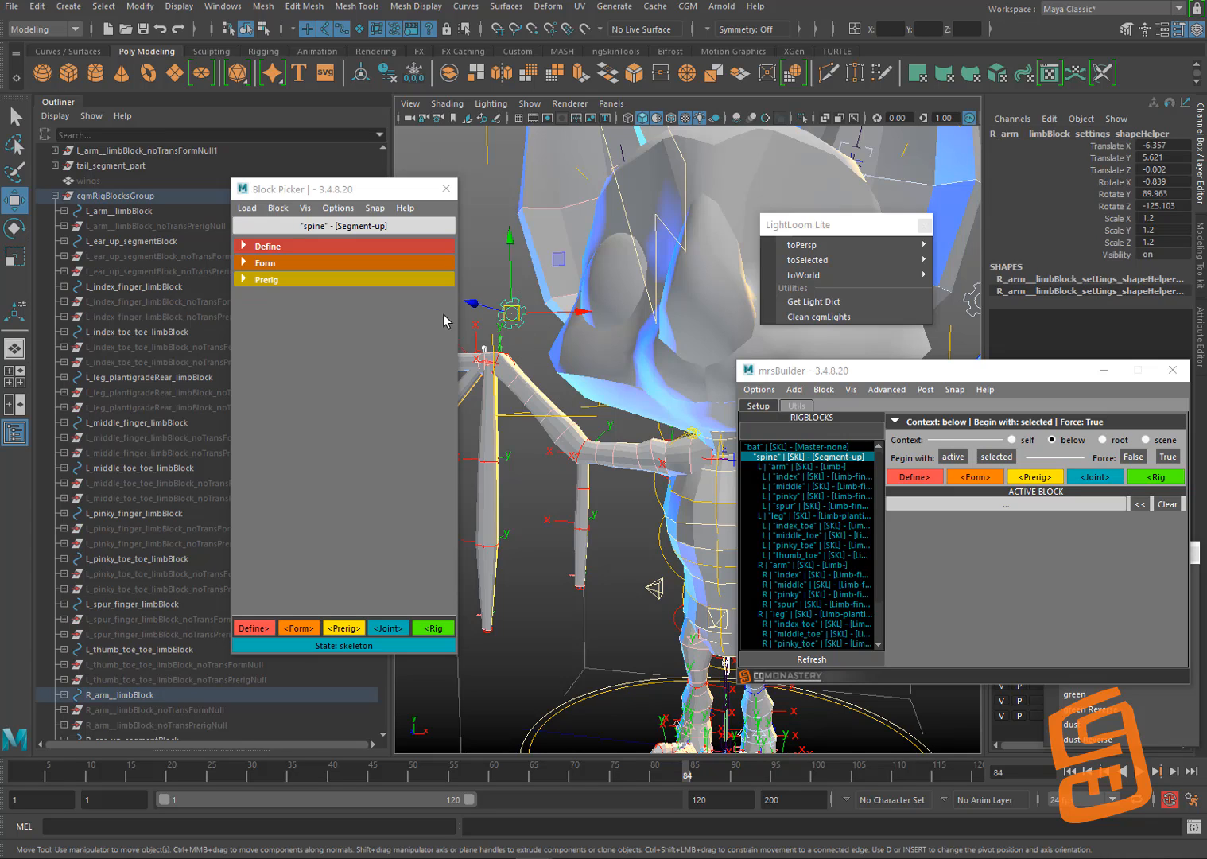
{"action": "left_click", "coordinate": [253, 209]}
{"action": "left_click", "coordinate": [265, 225]}
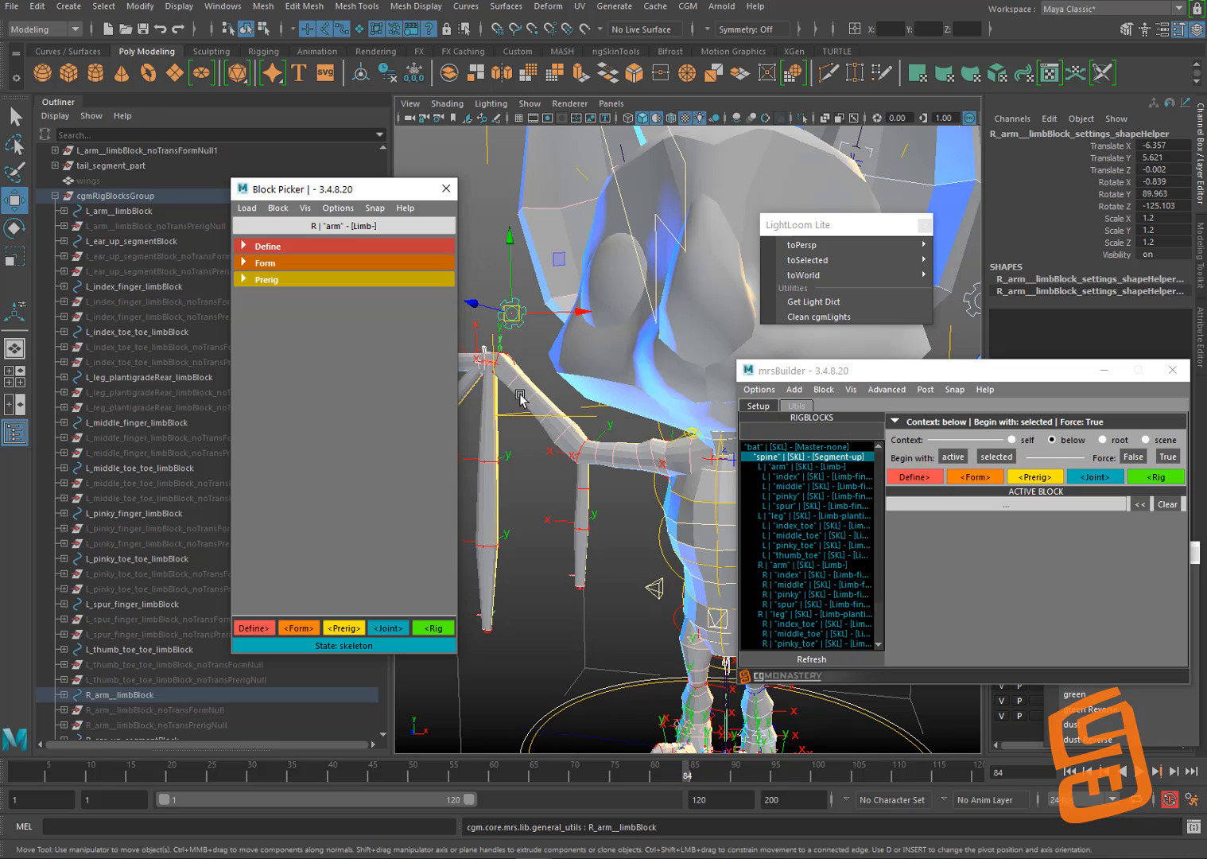
Step: Expand the Prerig, Form and Define sections of the right arm's picker and select all of the arm's form sub-shape handles
{"action": "left_click", "coordinate": [334, 276]}
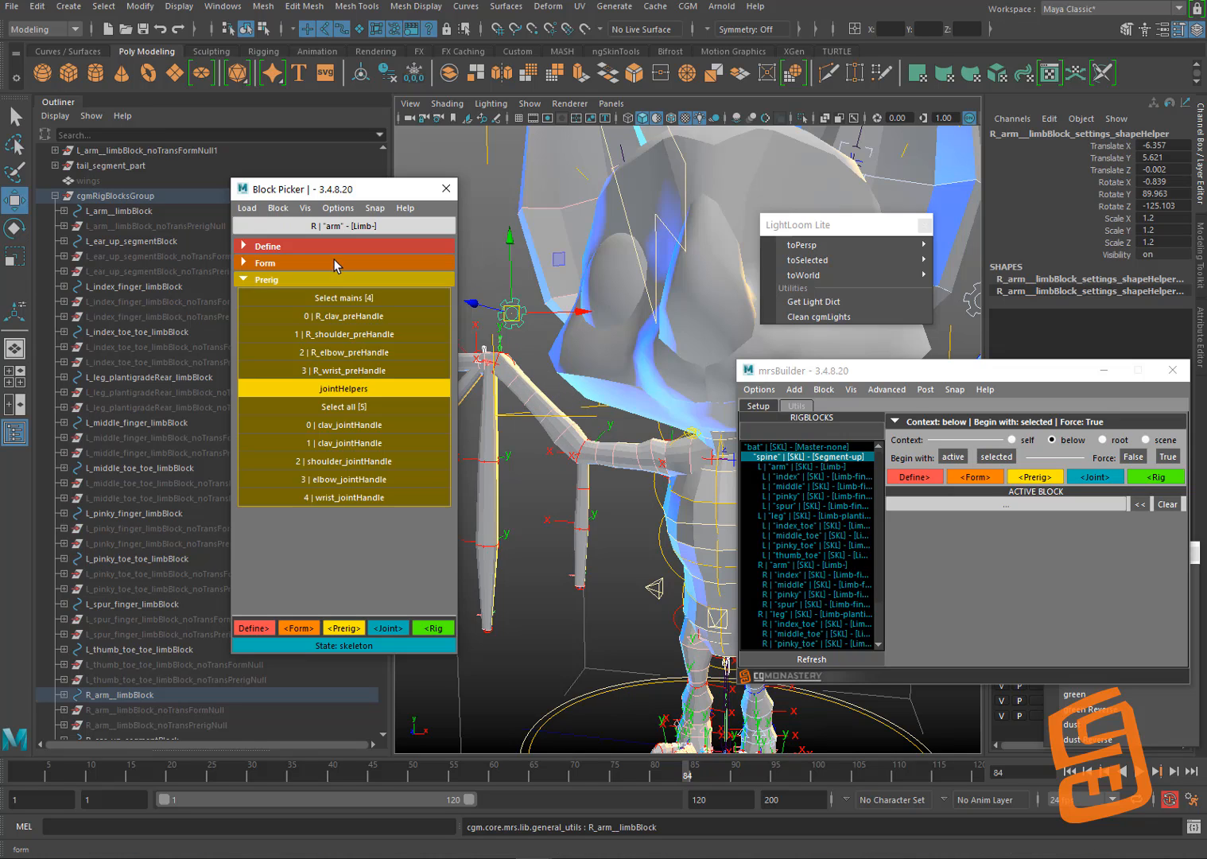
{"action": "left_click", "coordinate": [333, 260]}
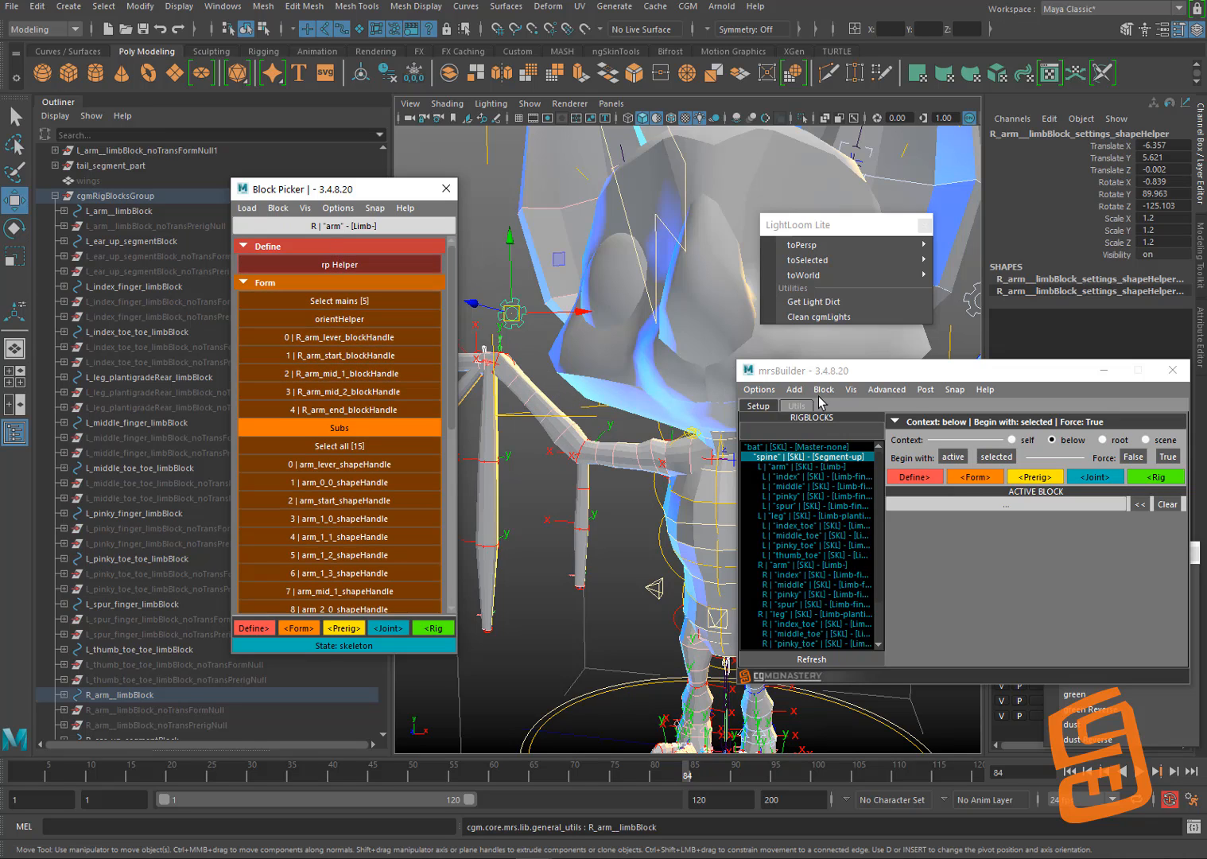
{"action": "left_click", "coordinate": [362, 447]}
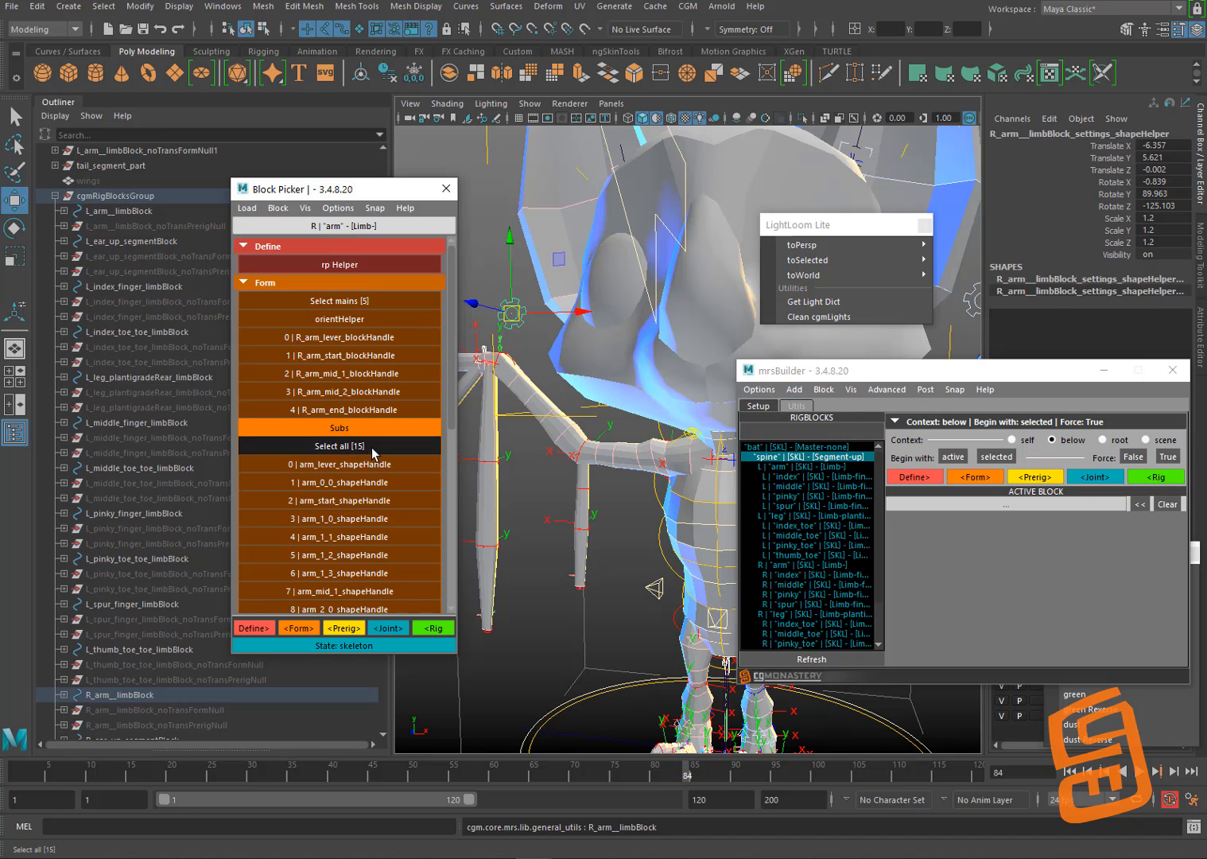
{"action": "middle_click_drag", "start_coordinate": [581, 374], "coordinate": [641, 395], "text": "alt"}
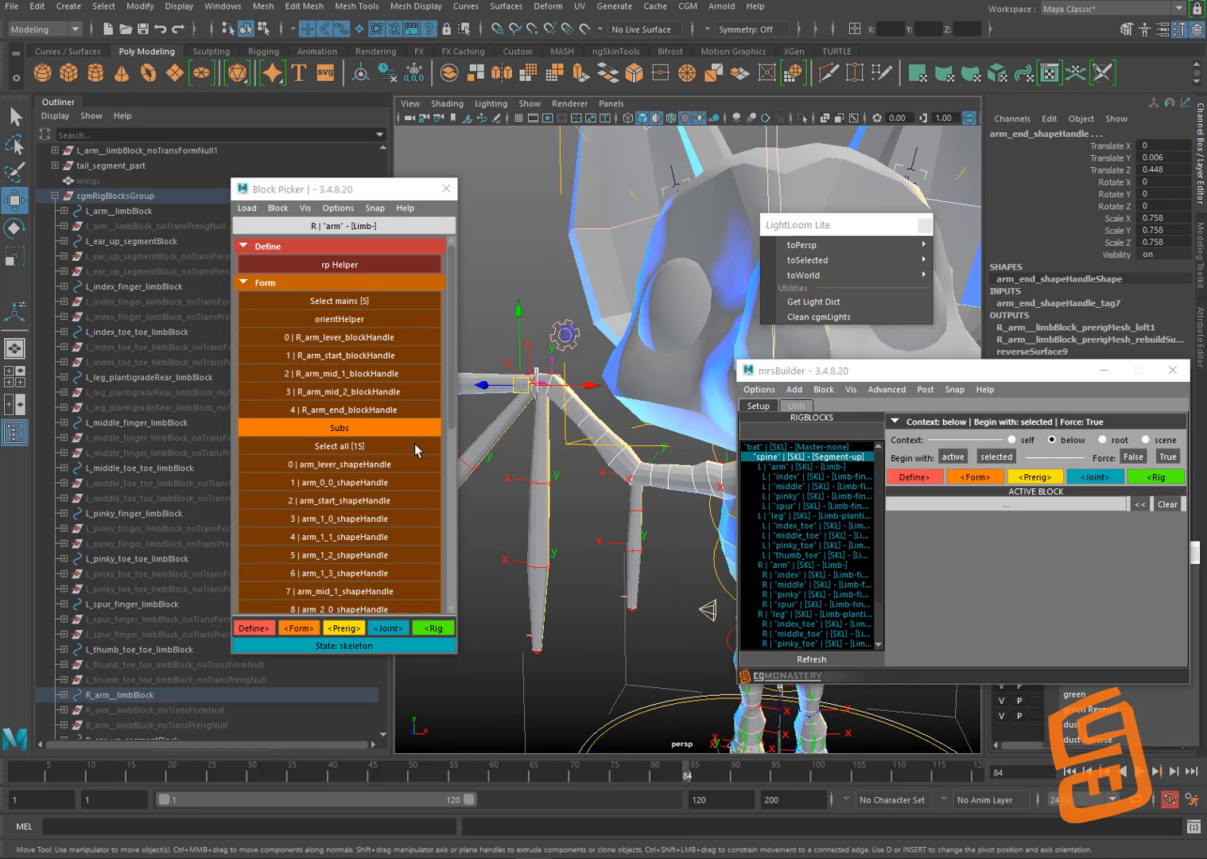
Step: Pick individual sub-shape handles of the right arm one after another, ending with arm_start_shapeHandle
{"action": "left_click", "coordinate": [375, 466]}
{"action": "left_click", "coordinate": [374, 483]}
{"action": "left_click", "coordinate": [372, 501]}
{"action": "left_click", "coordinate": [372, 518]}
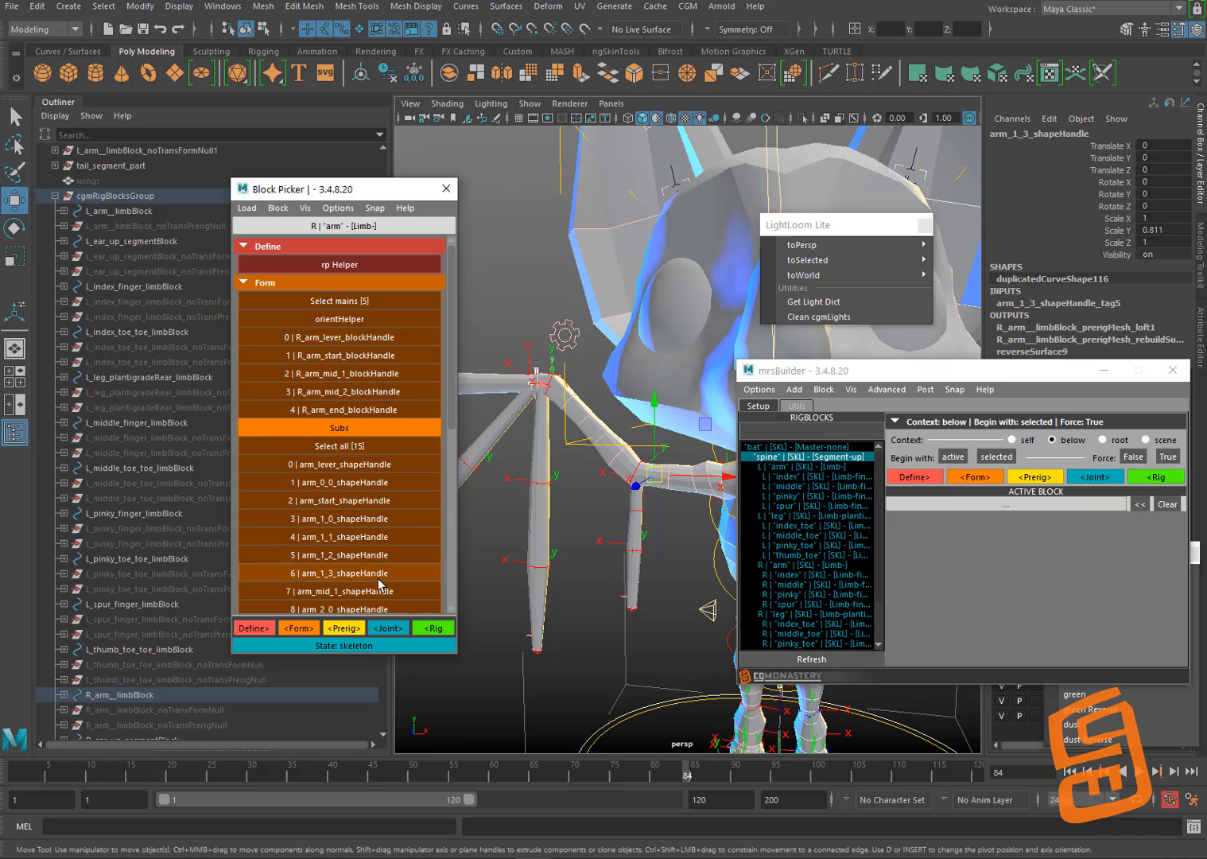
{"action": "left_click", "coordinate": [384, 537]}
{"action": "left_click", "coordinate": [386, 592]}
{"action": "left_click", "coordinate": [389, 608]}
{"action": "left_click", "coordinate": [386, 555]}
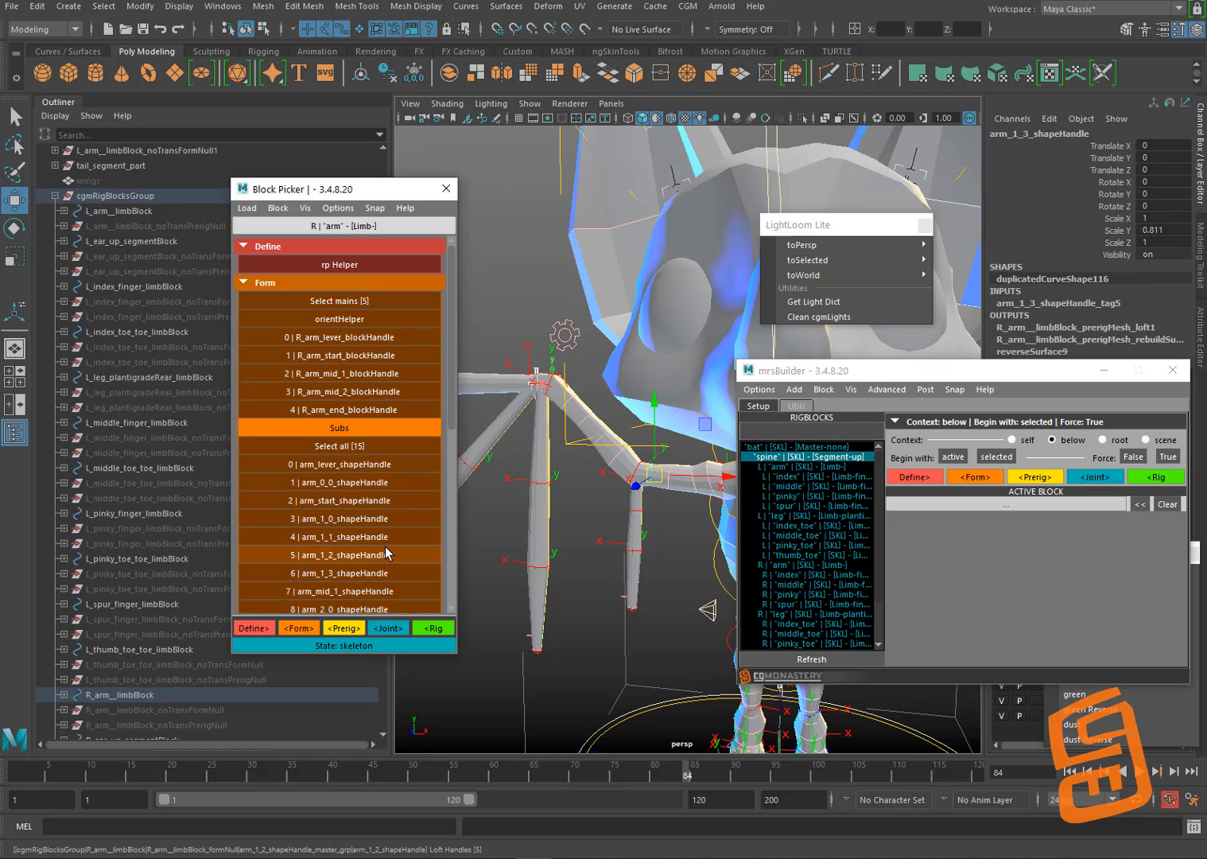
{"action": "left_click", "coordinate": [385, 520]}
{"action": "left_click", "coordinate": [385, 500]}
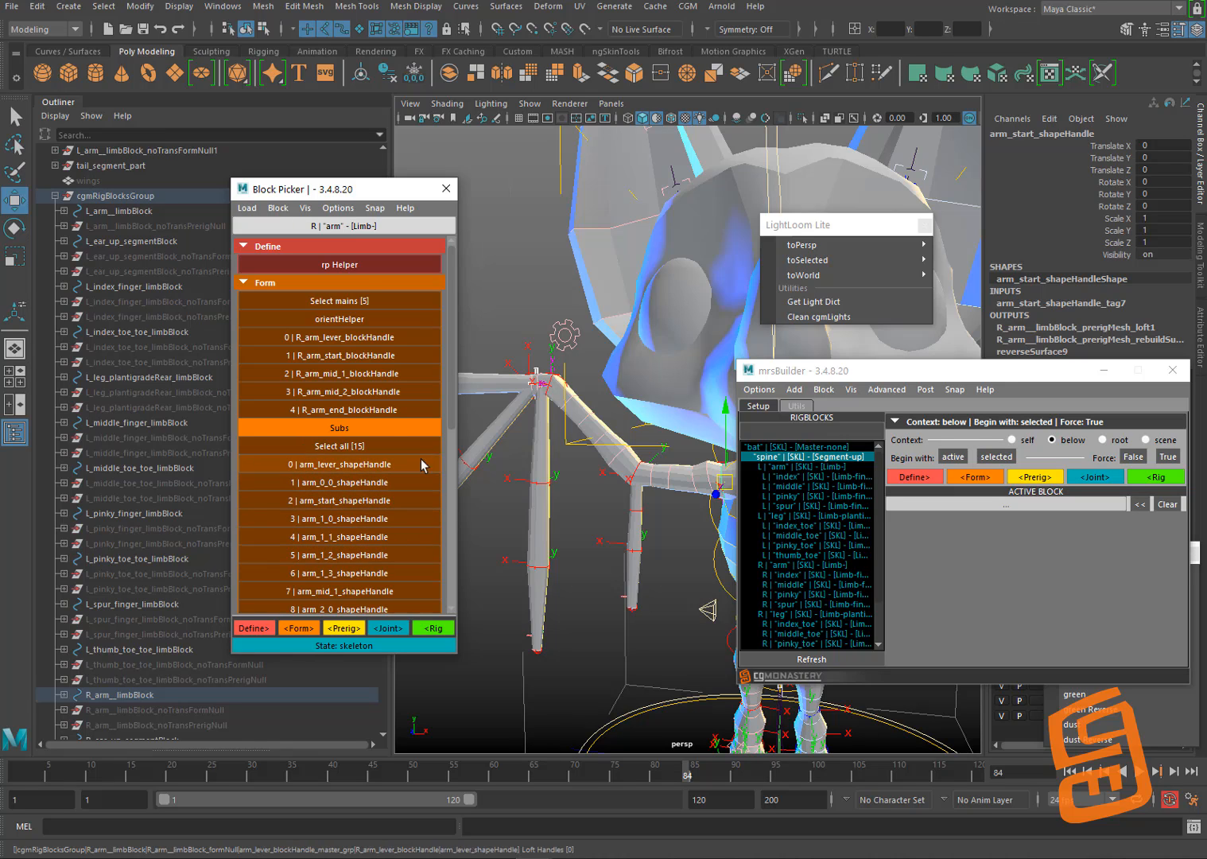
Step: Try the right arm's lever block handle and arm_0_0_shapeHandle, and finish with R_arm_mid_2_blockHandle selected
{"action": "left_click", "coordinate": [397, 392]}
{"action": "left_click", "coordinate": [393, 337]}
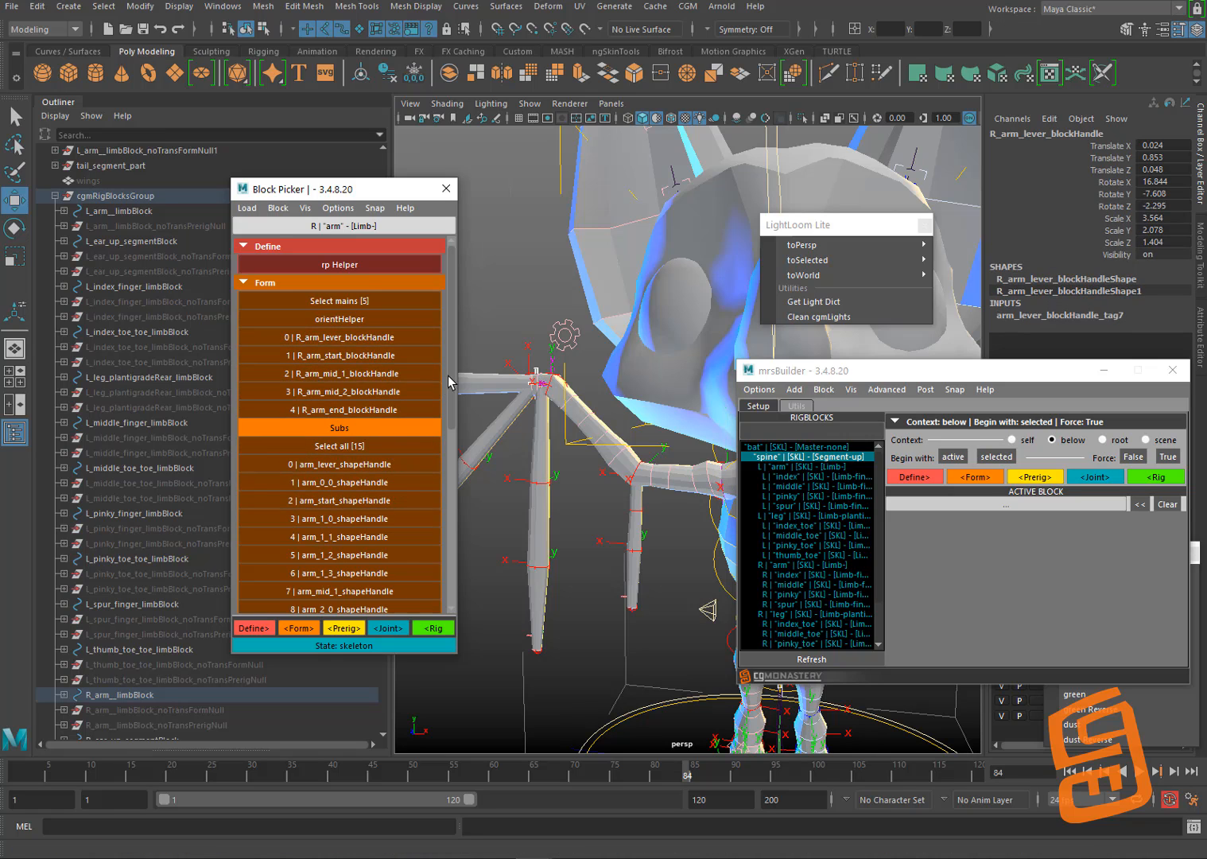
{"action": "mouse_move", "coordinate": [450, 376]}
{"action": "left_mouse_down"}
{"action": "mouse_move", "coordinate": [456, 508]}
{"action": "mouse_move", "coordinate": [451, 368]}
{"action": "left_mouse_up"}
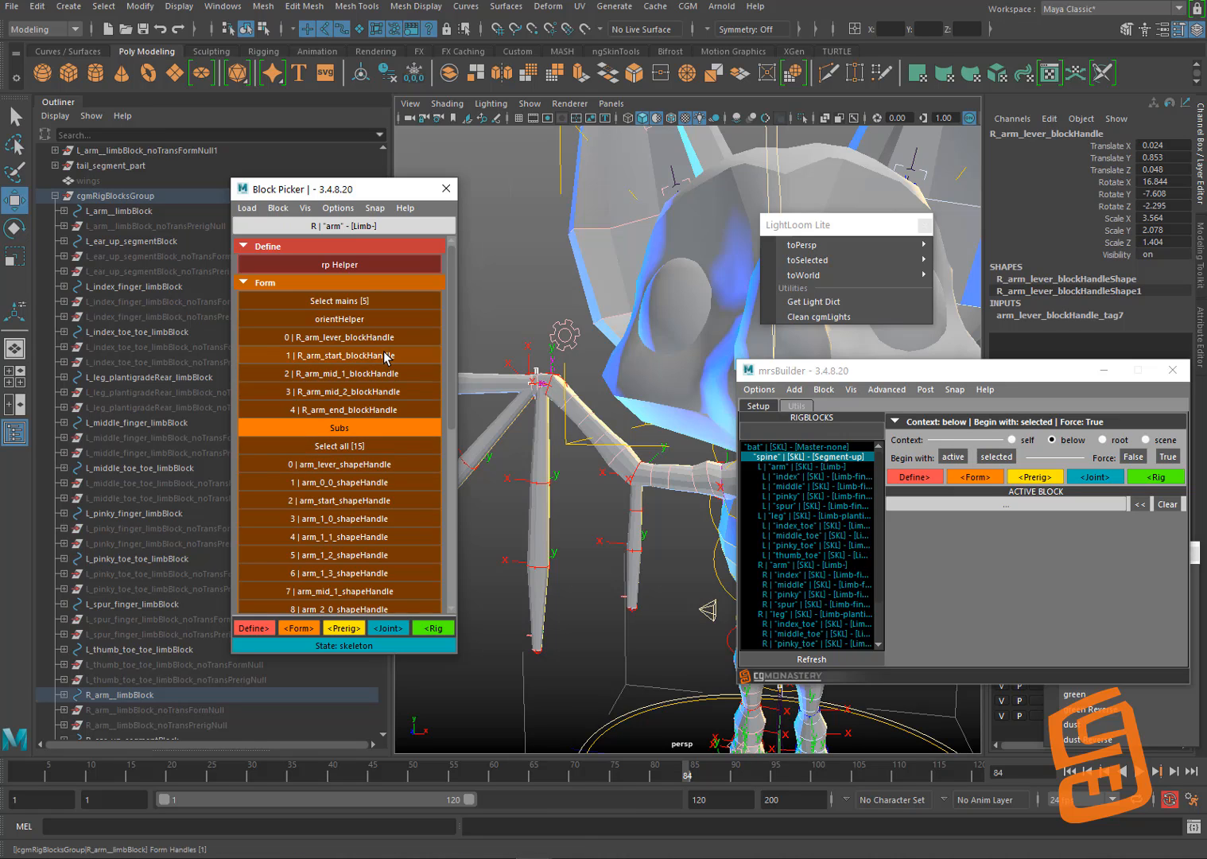
{"action": "left_click", "coordinate": [398, 501]}
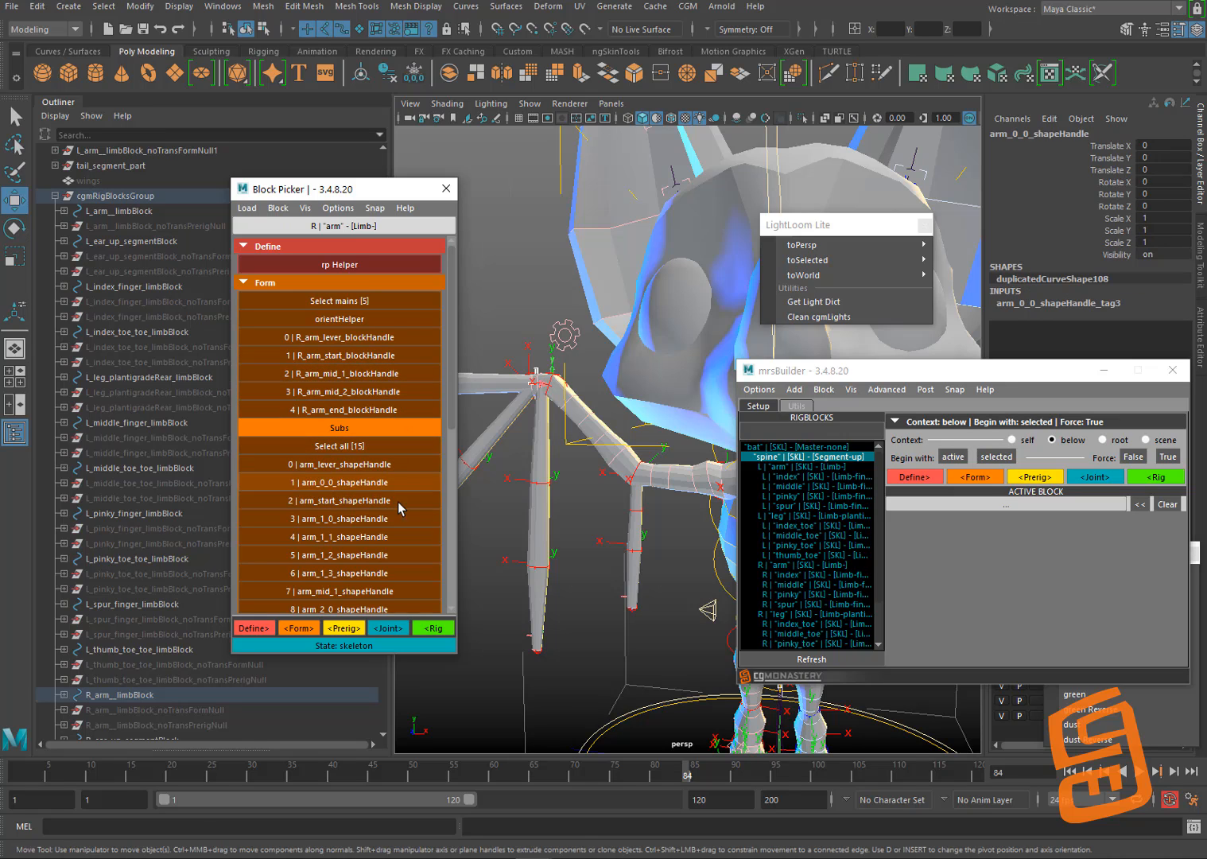
{"action": "left_click", "coordinate": [373, 391]}
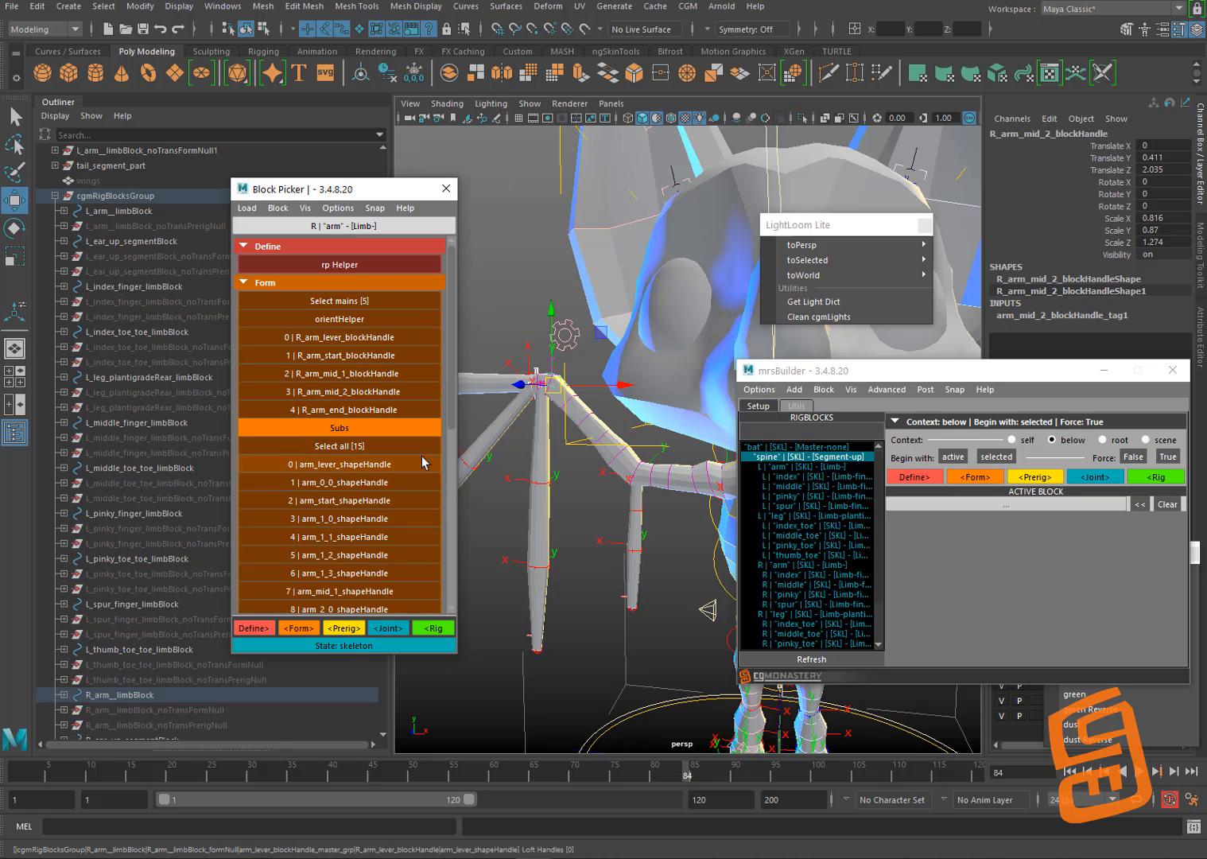
{"action": "left_click_drag", "start_coordinate": [534, 381], "coordinate": [598, 332], "text": "alt"}
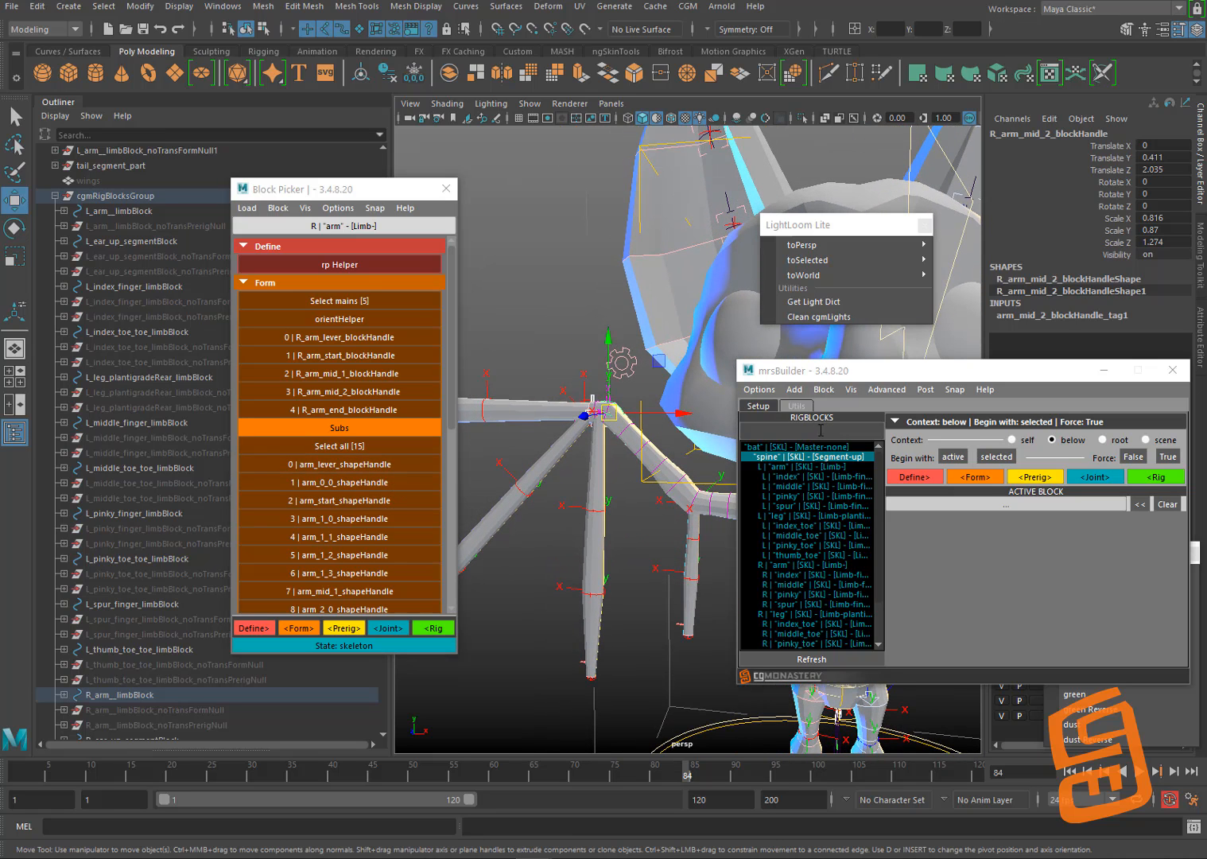
{"action": "left_click_drag", "start_coordinate": [636, 425], "coordinate": [670, 453], "text": "alt"}
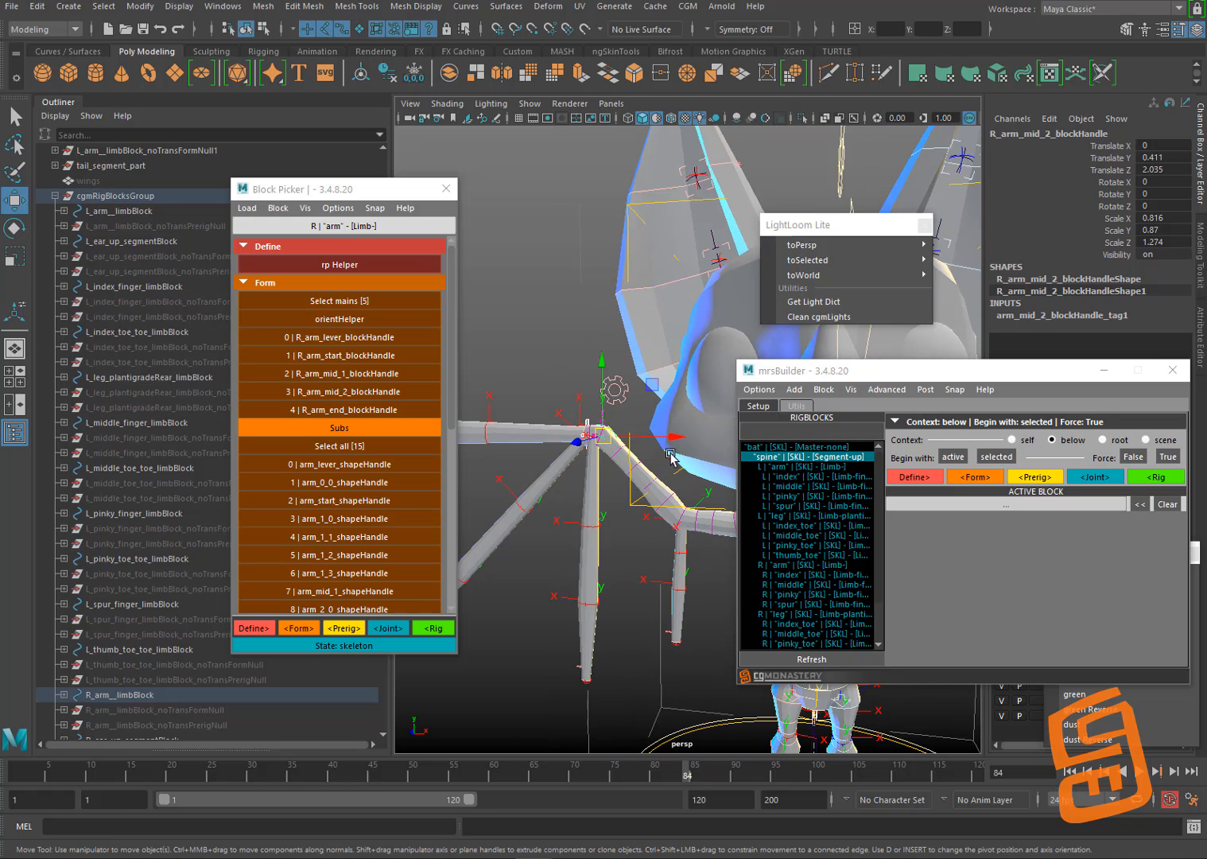
Step: Focus the view on the left arm rig block using the Vis focus mode
{"action": "left_click", "coordinate": [793, 467]}
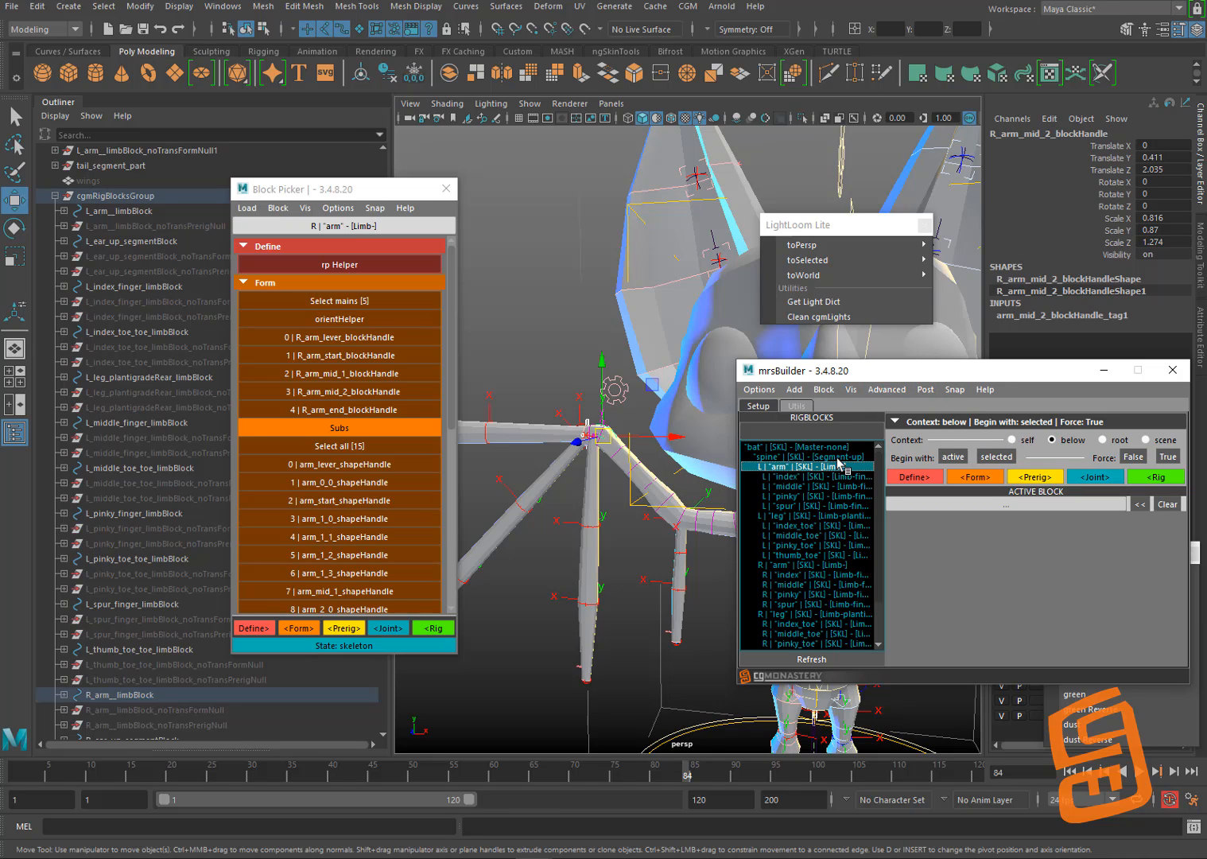
{"action": "left_click", "coordinate": [851, 390]}
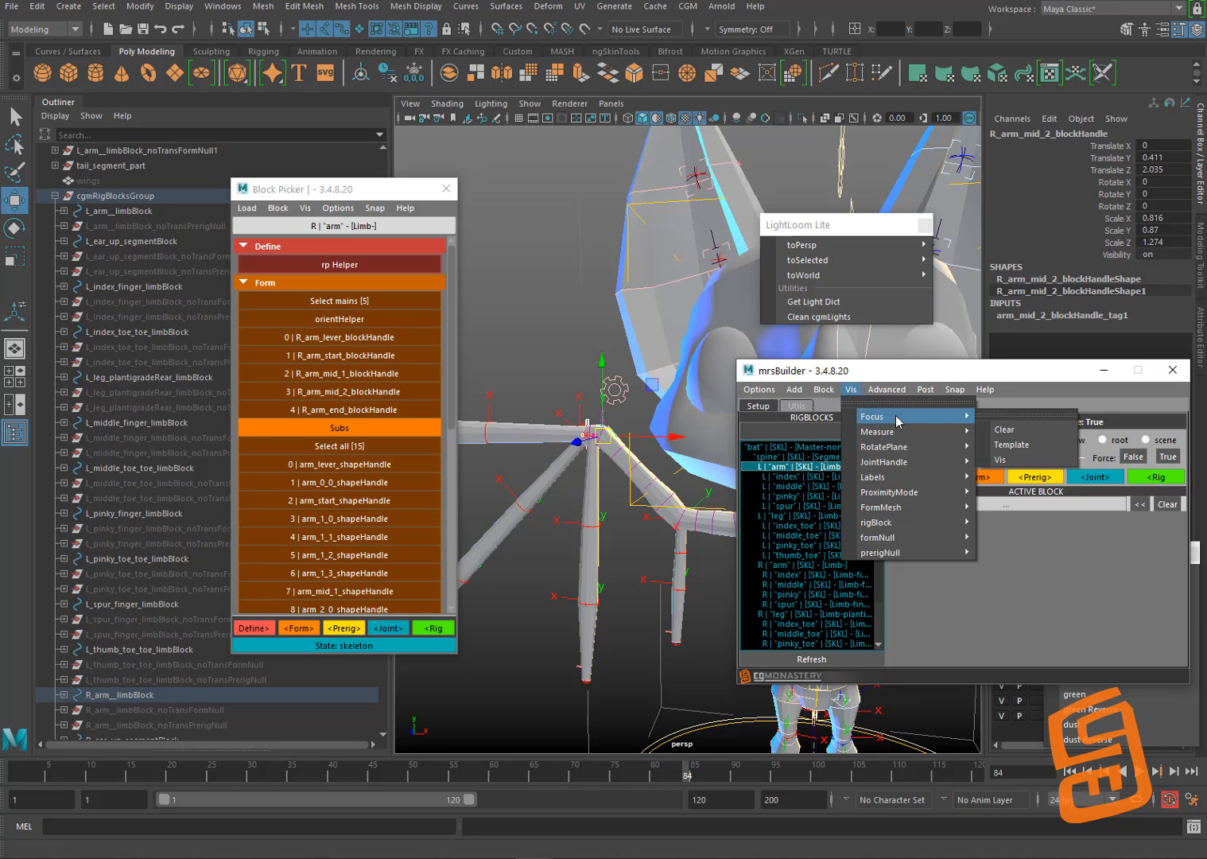
{"action": "left_click", "coordinate": [1000, 465]}
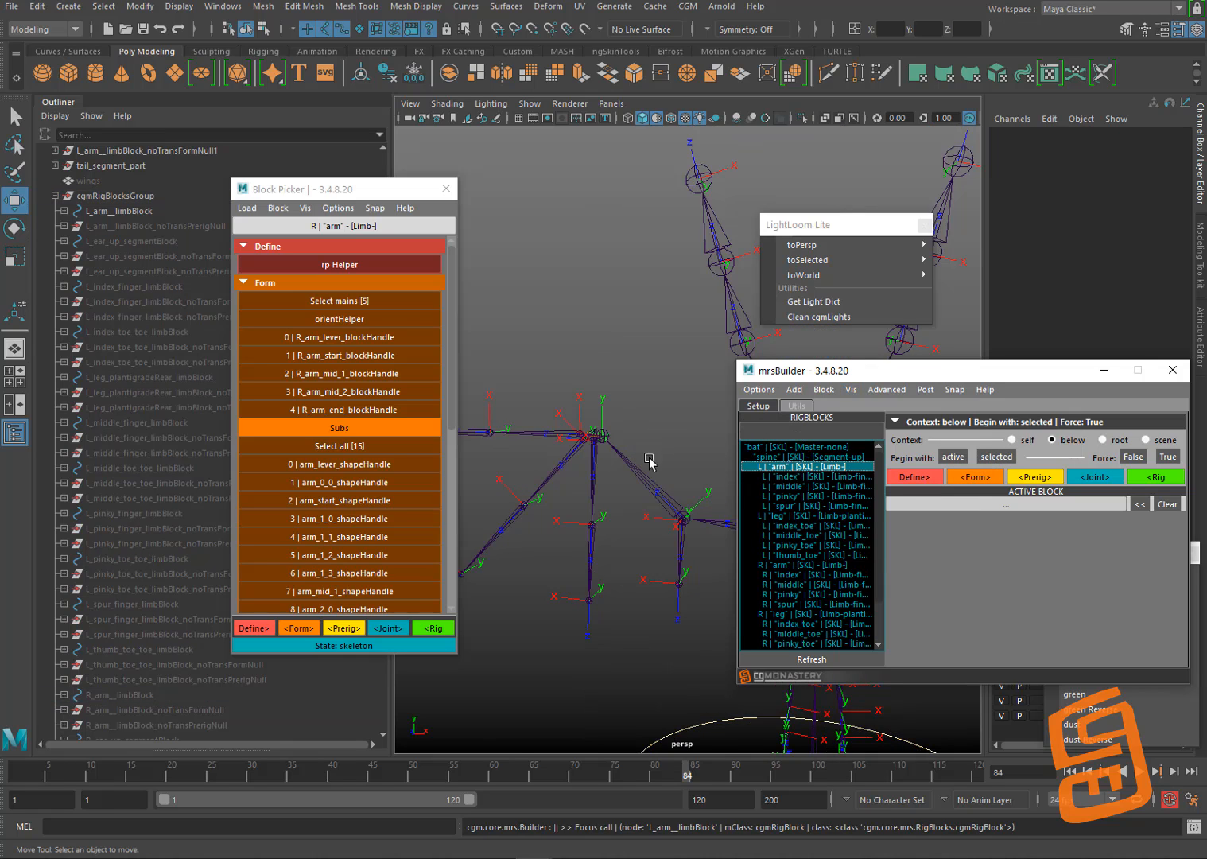
{"action": "middle_click_drag", "start_coordinate": [650, 459], "coordinate": [647, 497], "text": "alt"}
{"action": "key", "text": "ctrl+z"}
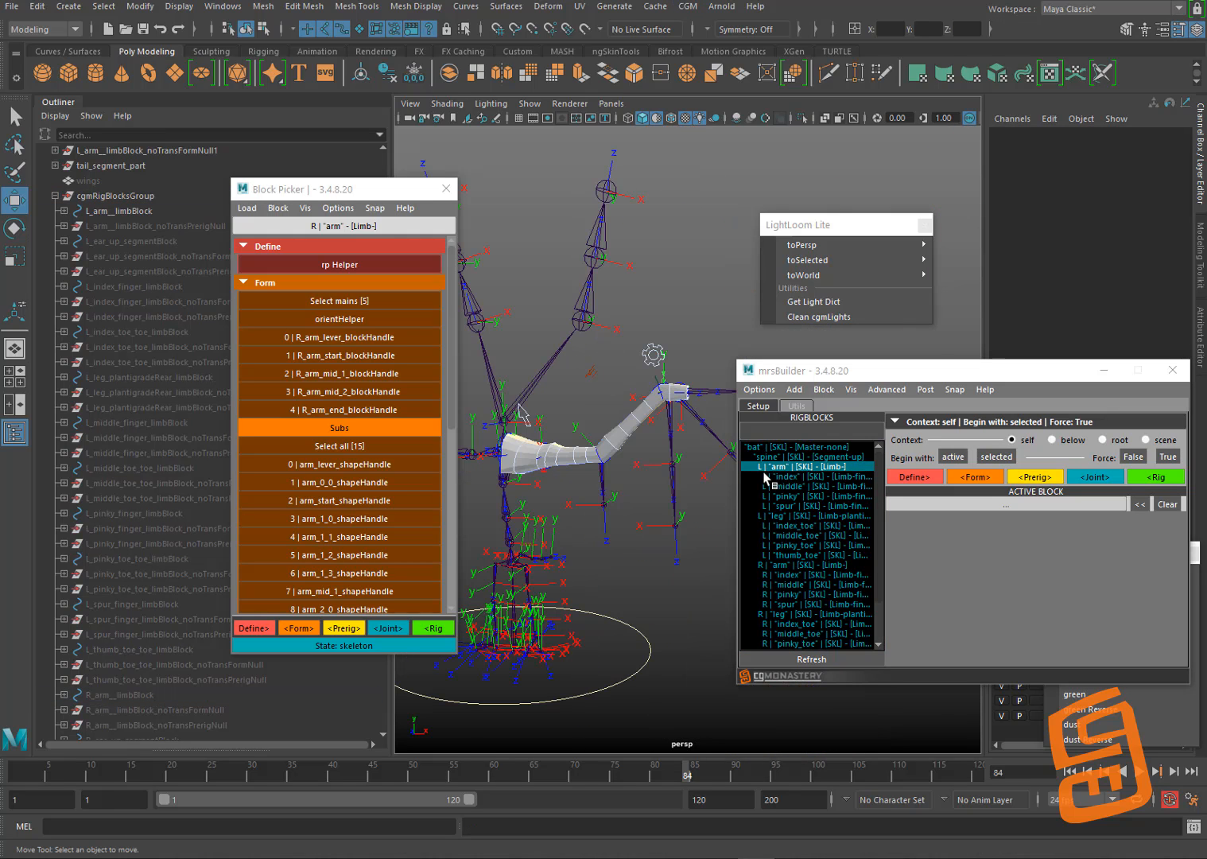
{"action": "middle_click_drag", "start_coordinate": [611, 398], "coordinate": [596, 429], "text": "alt"}
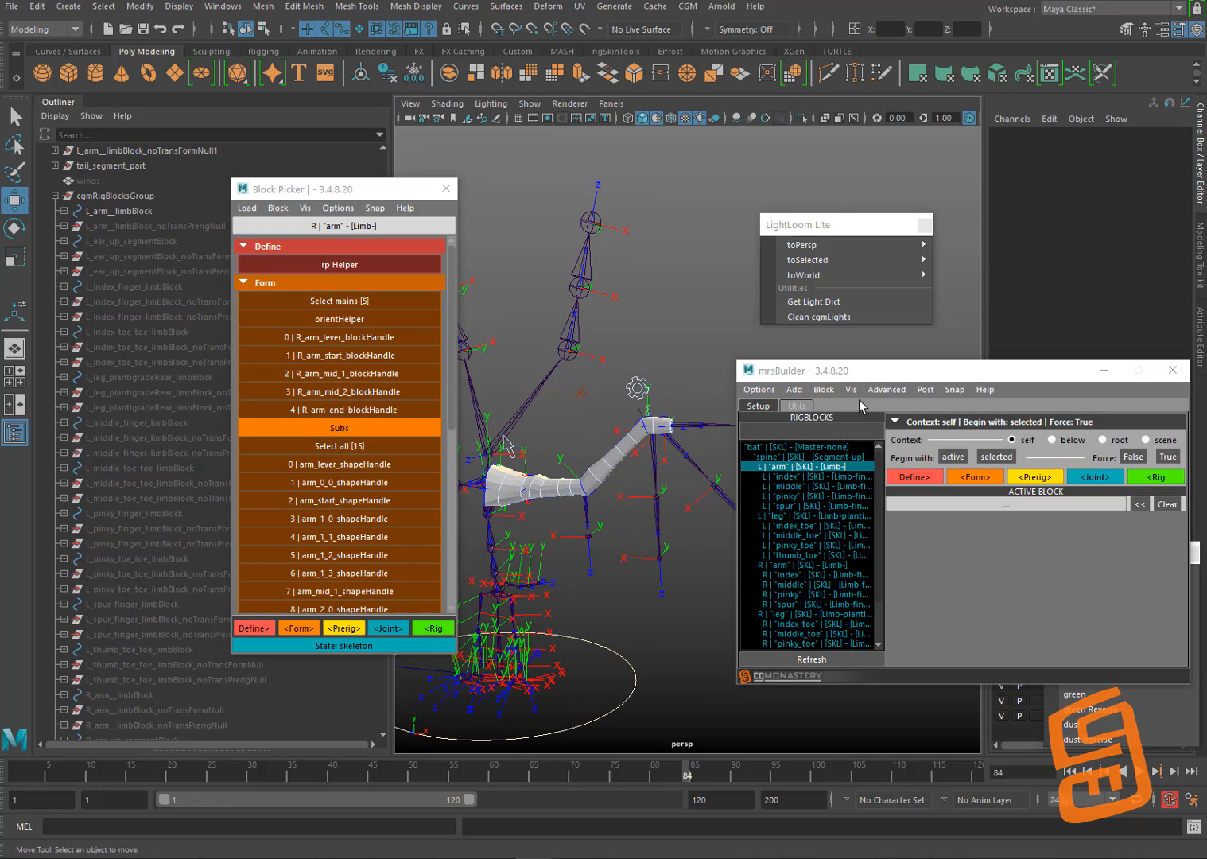
Step: Set the context to below, apply the Vis focus to the left arm block, and clear the focus
{"action": "left_click", "coordinate": [1052, 440]}
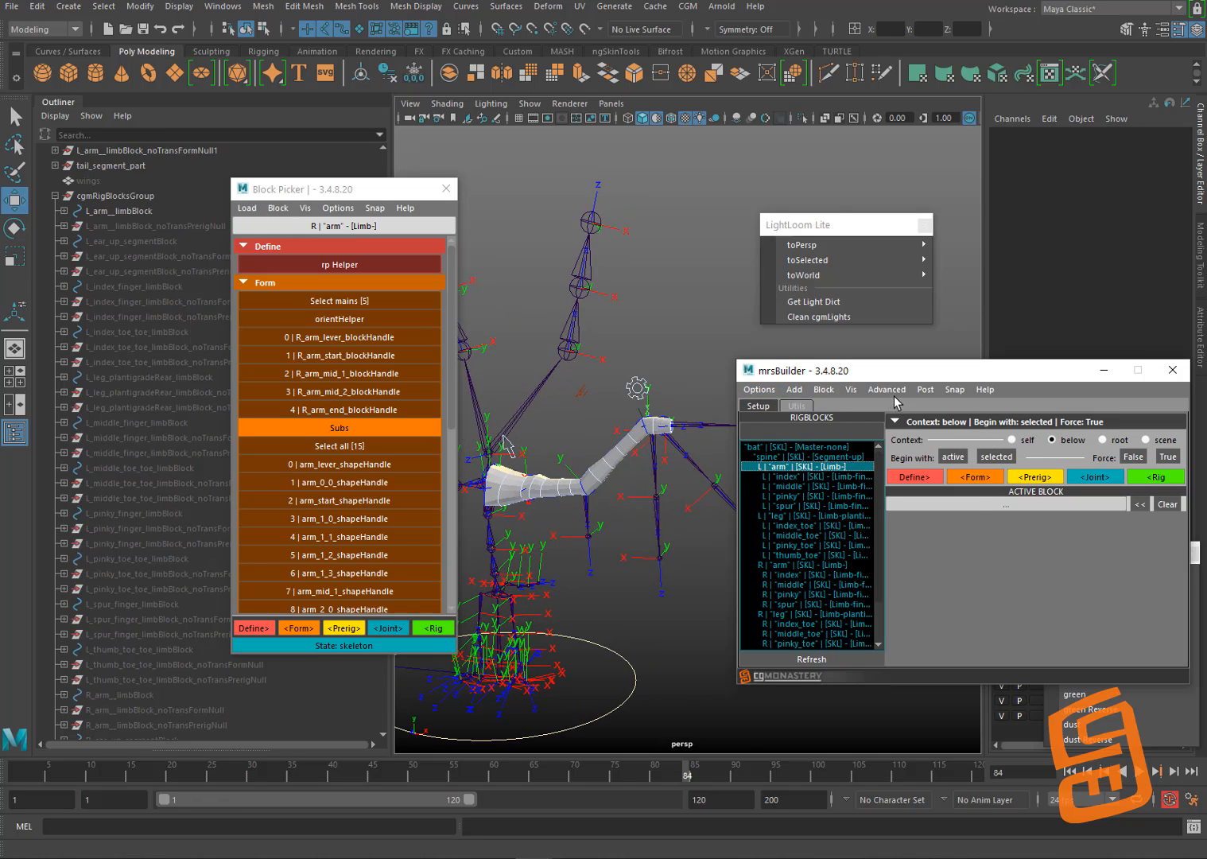
{"action": "left_click", "coordinate": [851, 390]}
{"action": "left_click", "coordinate": [1004, 463]}
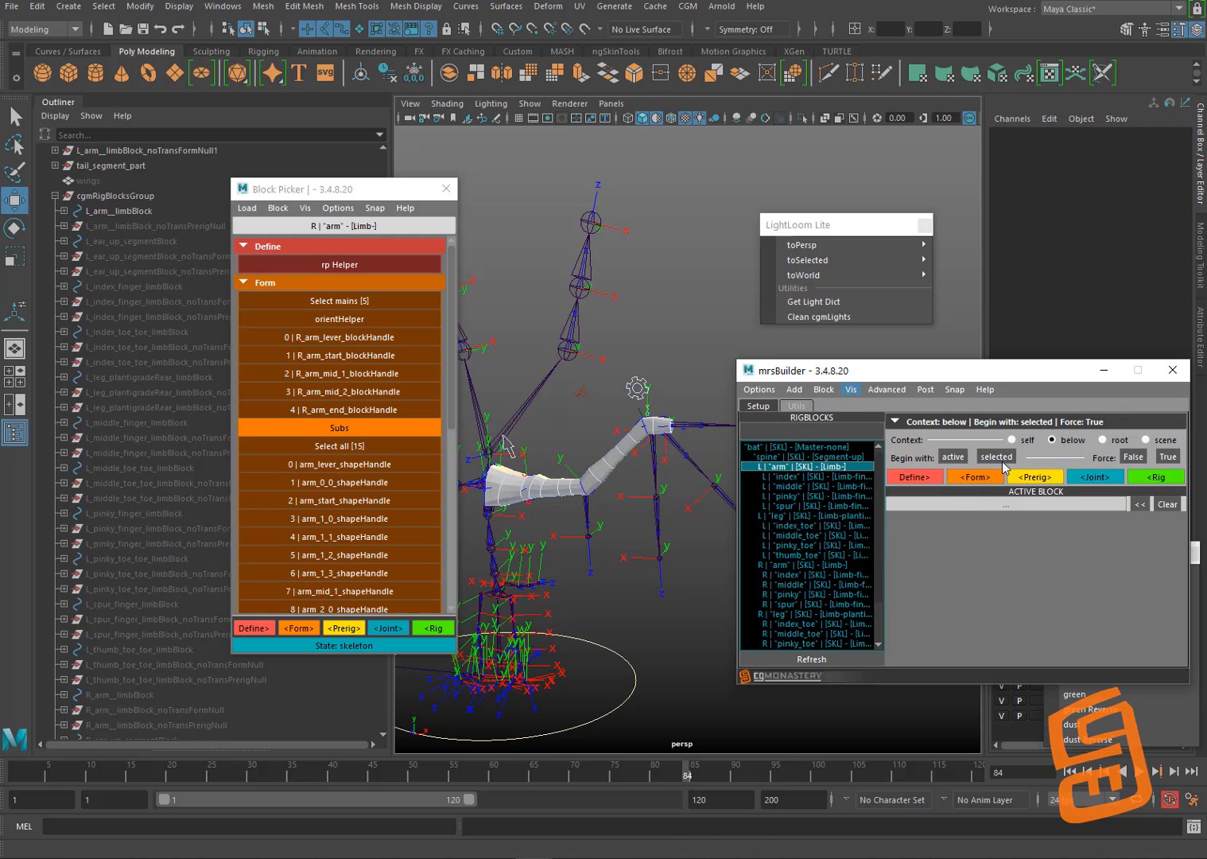
{"action": "left_click", "coordinate": [851, 389]}
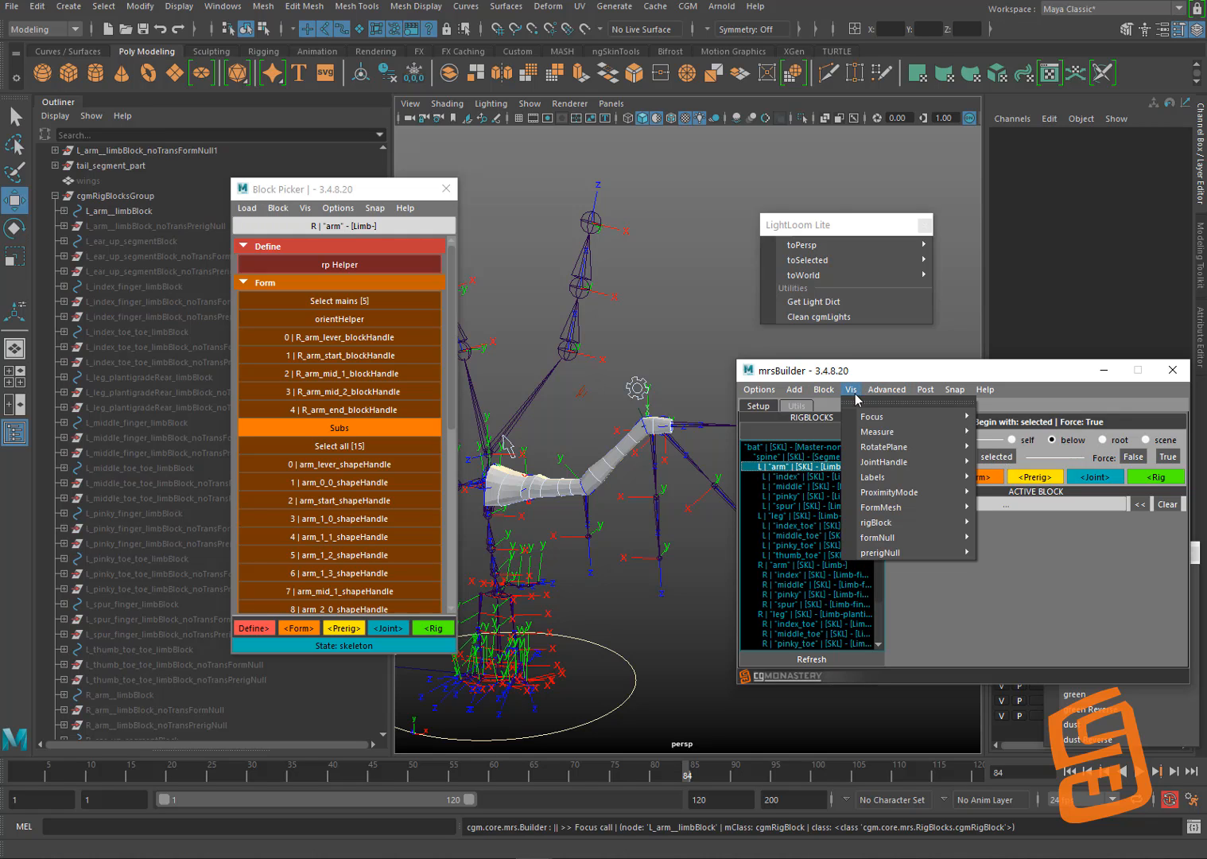
{"action": "mouse_move", "coordinate": [915, 416]}
{"action": "left_click", "coordinate": [1005, 431]}
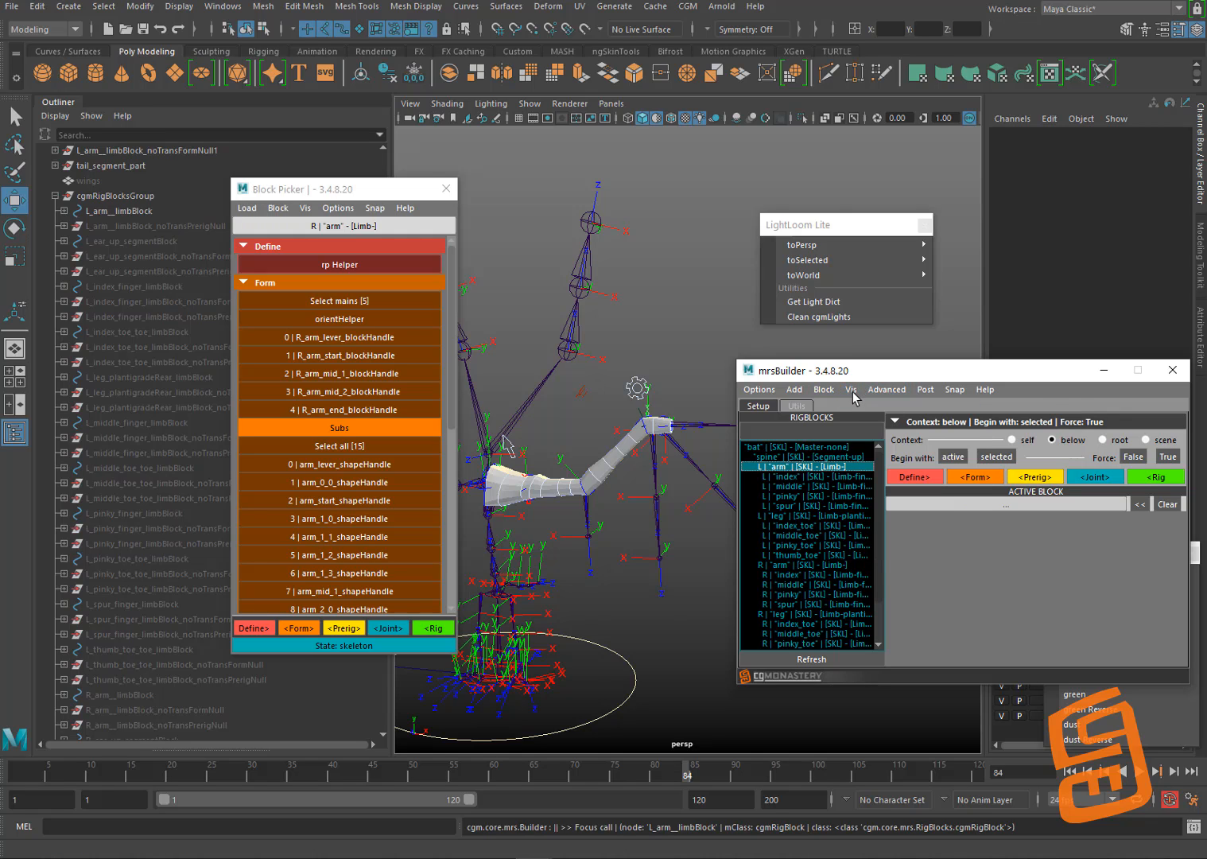
Step: Apply the Vis focus to the left arm block again with the below context
{"action": "left_click", "coordinate": [853, 391]}
{"action": "left_click", "coordinate": [1000, 460]}
{"action": "middle_click_drag", "start_coordinate": [643, 424], "coordinate": [604, 436], "text": "alt"}
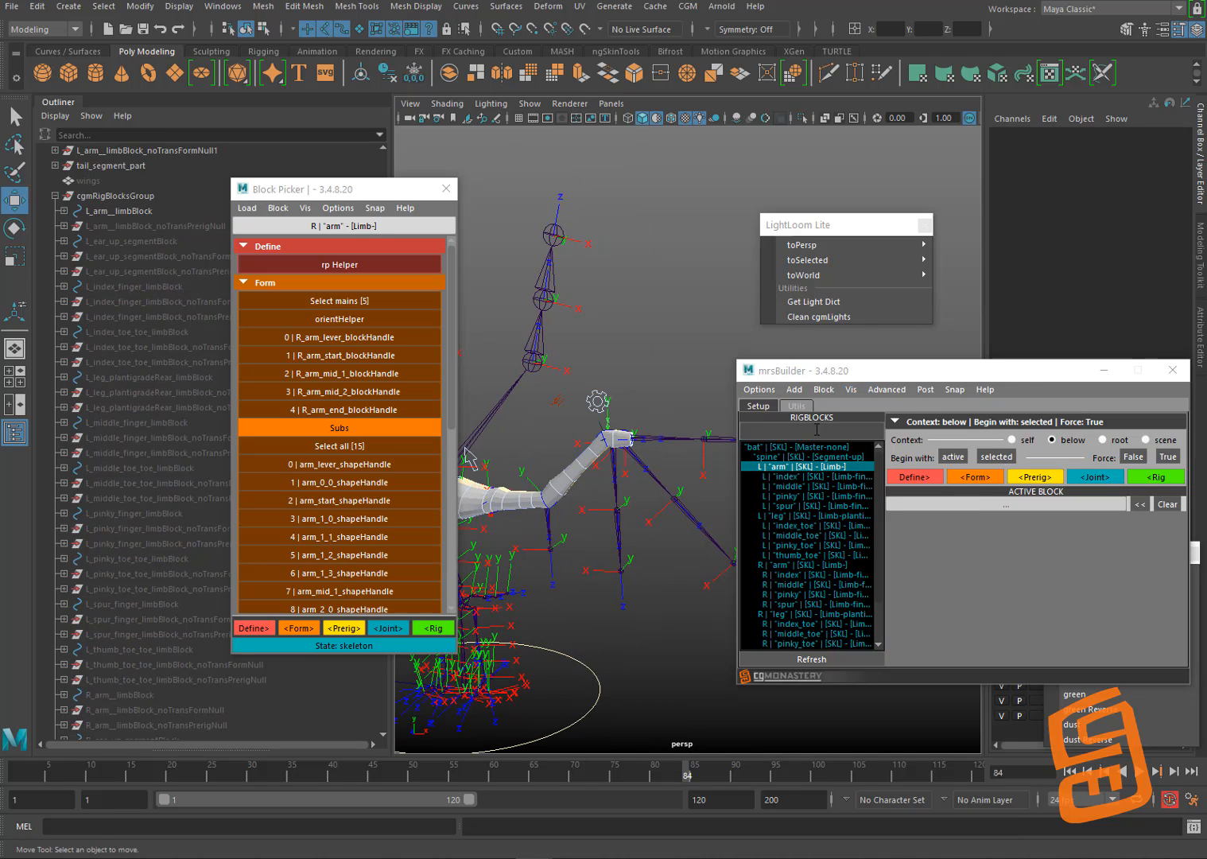
Step: Set the context to self and apply the Vis focus to the left arm, index, middle, pinky and spur blocks together
{"action": "left_click", "coordinate": [1012, 440]}
{"action": "left_click_drag", "start_coordinate": [820, 467], "coordinate": [825, 507]}
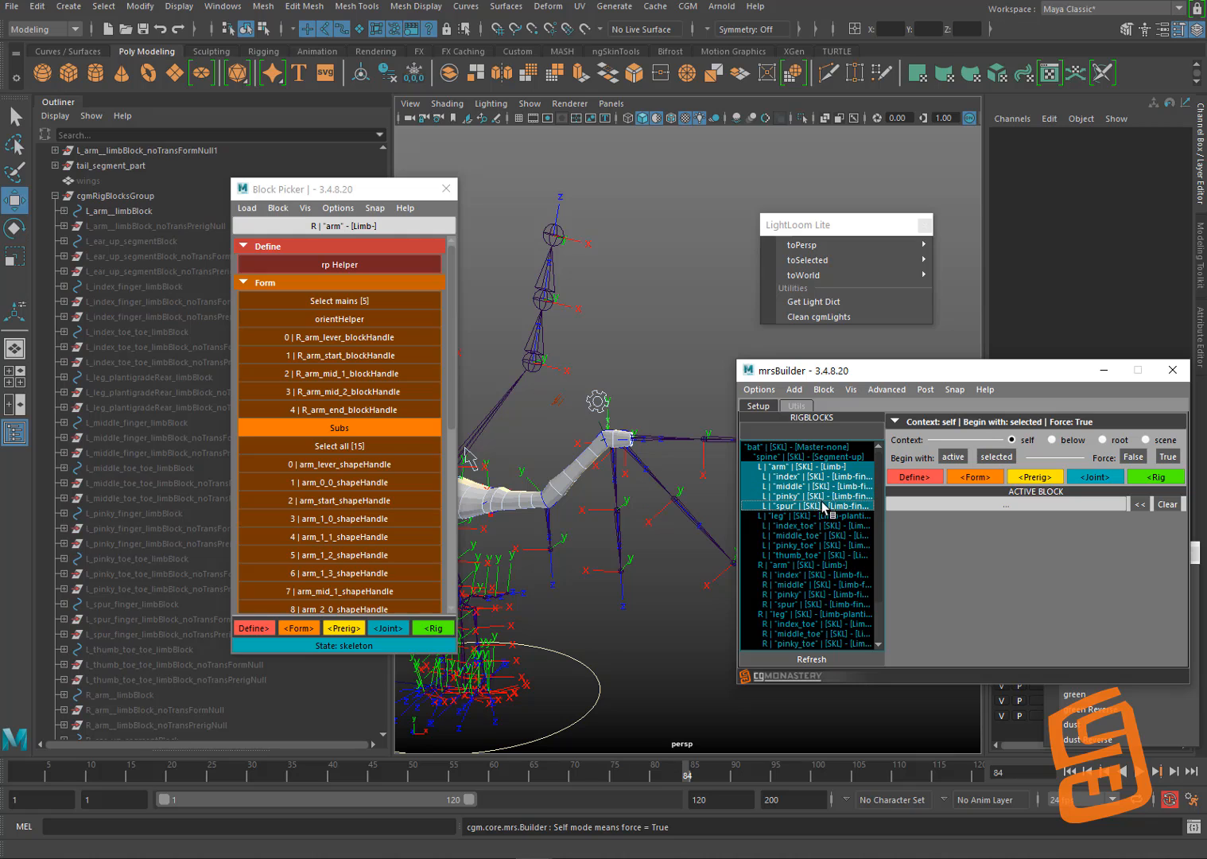
{"action": "left_click", "coordinate": [851, 391]}
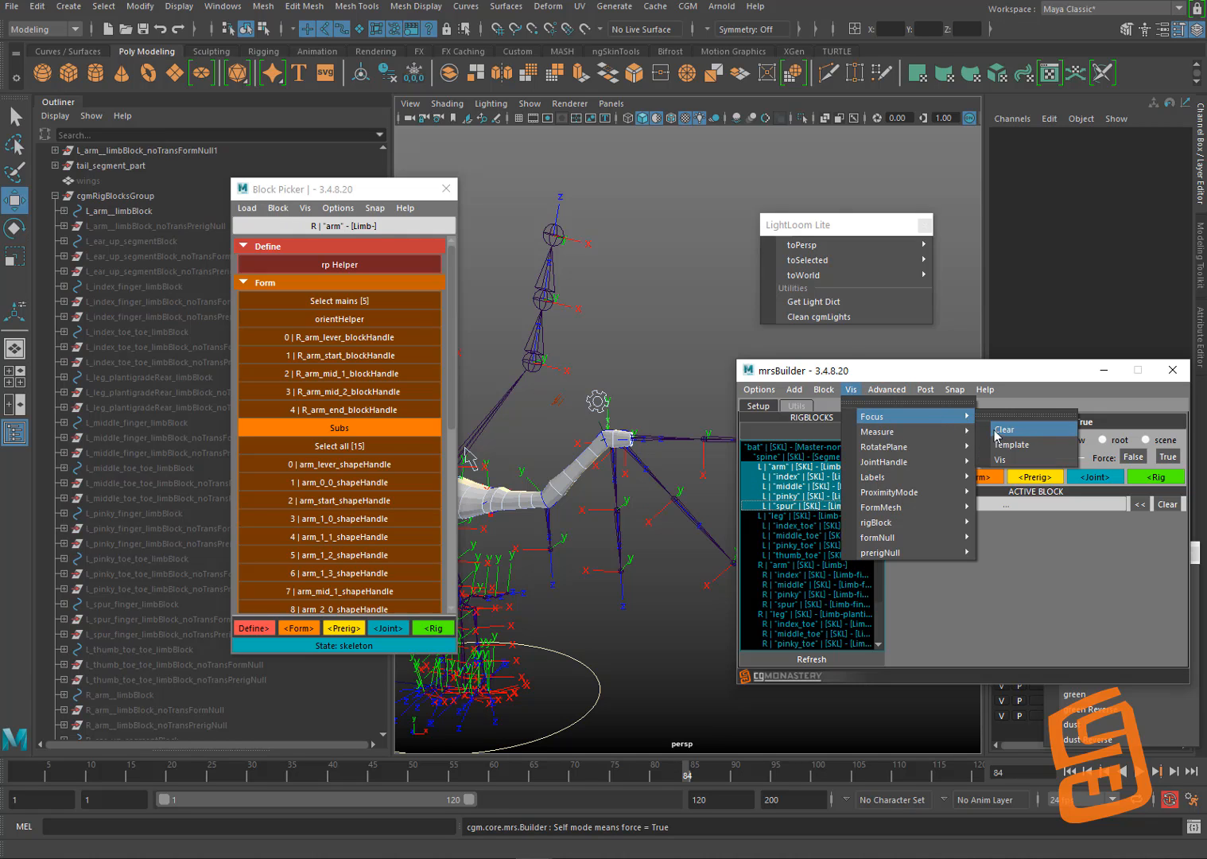
{"action": "left_click", "coordinate": [850, 392]}
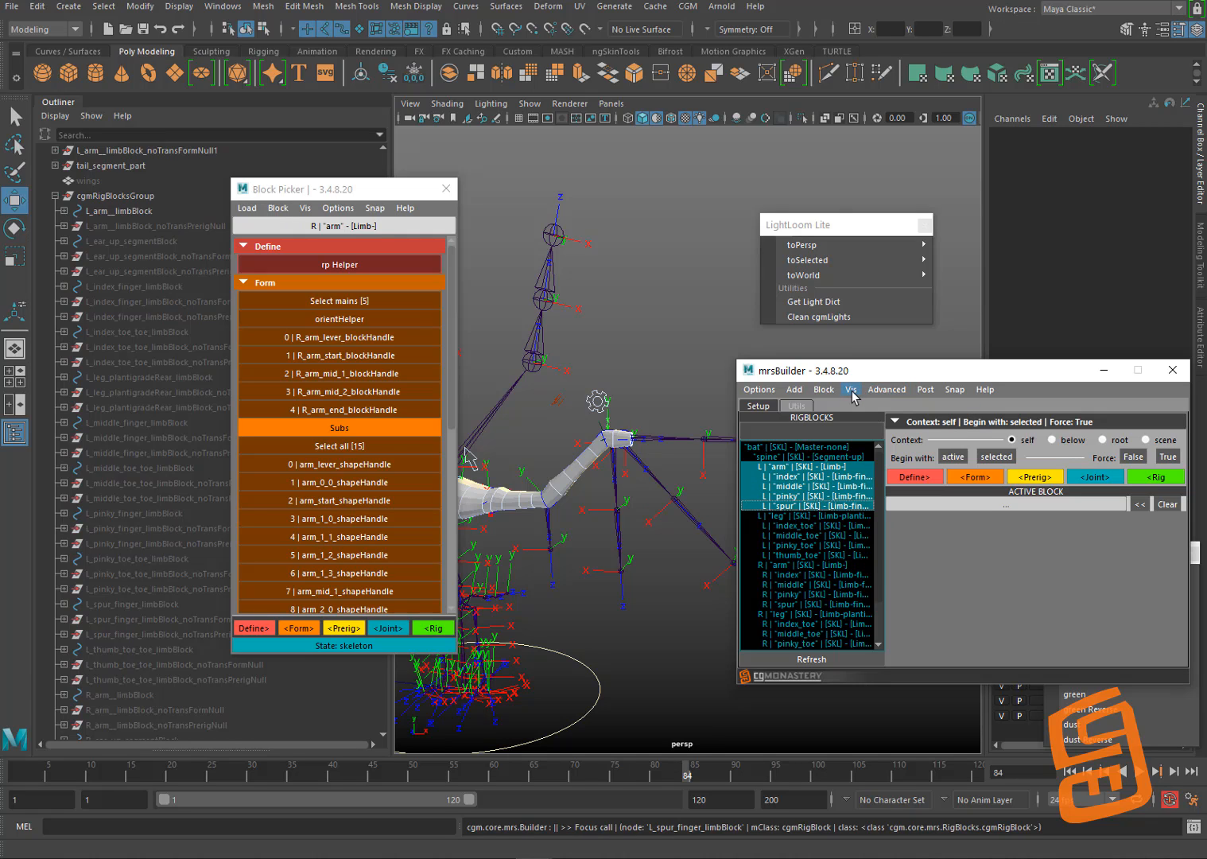
{"action": "left_click", "coordinate": [851, 391]}
{"action": "mouse_move", "coordinate": [875, 417]}
{"action": "left_click", "coordinate": [1004, 460]}
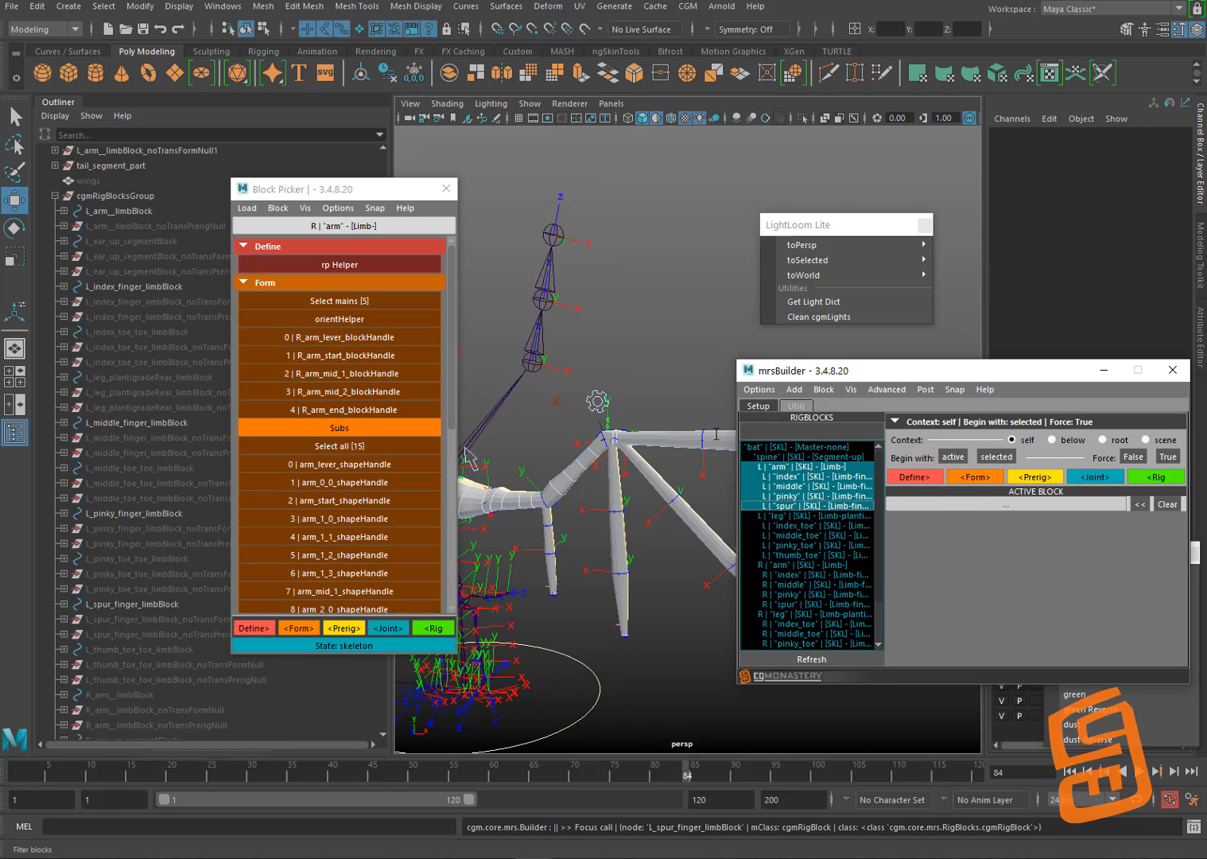
{"action": "right_click_drag", "start_coordinate": [560, 430], "coordinate": [612, 423], "text": "alt"}
{"action": "middle_click_drag", "start_coordinate": [626, 451], "coordinate": [639, 396], "text": "alt"}
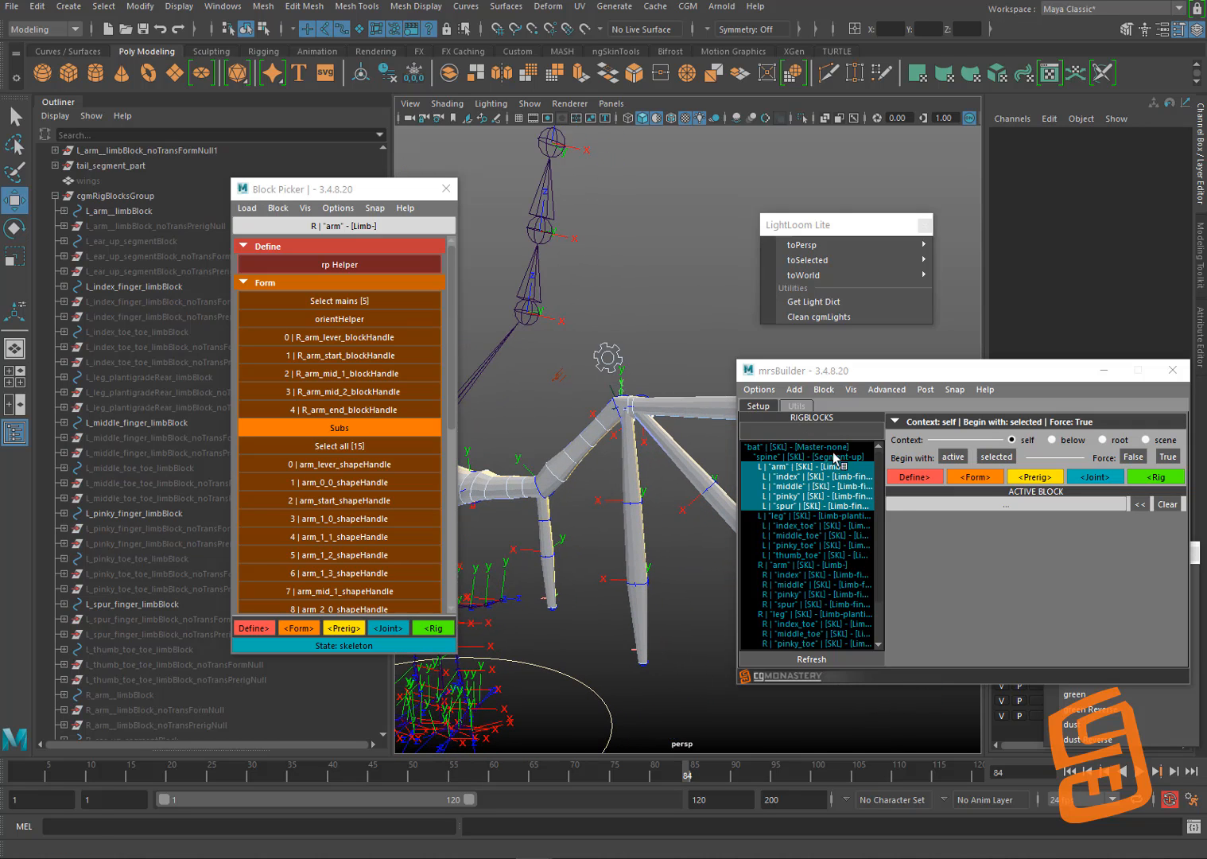
Step: Clear the focus and apply the Template focus mode to the five selected left arm and finger blocks
{"action": "left_click", "coordinate": [884, 394]}
{"action": "mouse_move", "coordinate": [849, 391]}
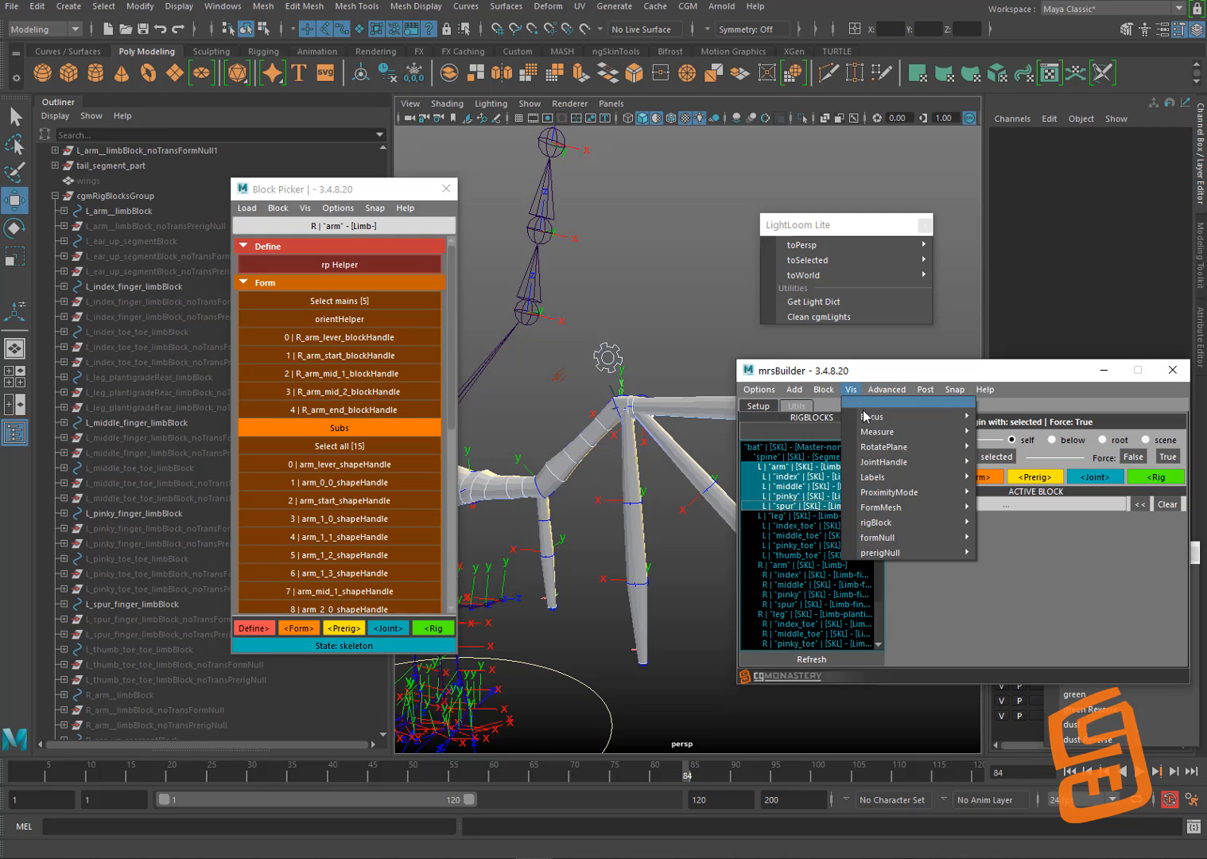
{"action": "mouse_move", "coordinate": [870, 417]}
{"action": "left_click", "coordinate": [1000, 428]}
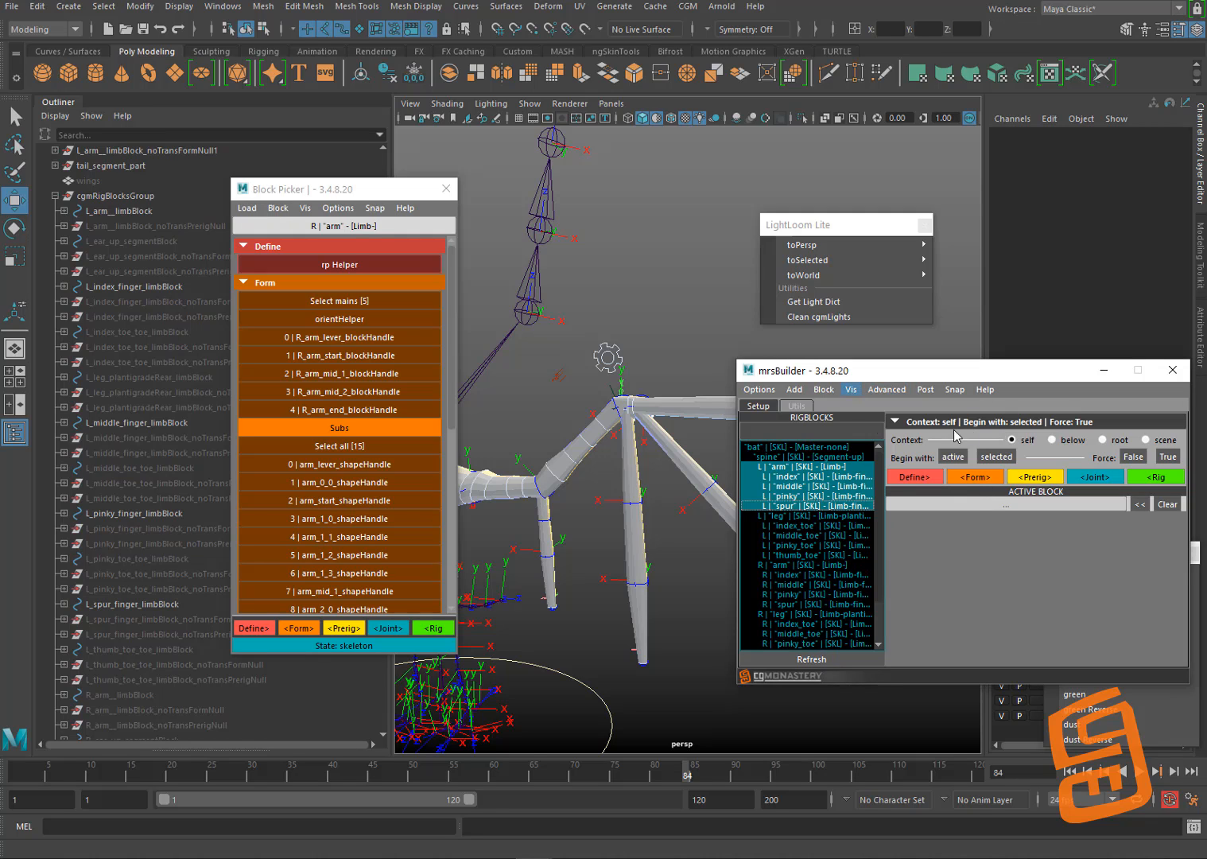
{"action": "left_click", "coordinate": [852, 391]}
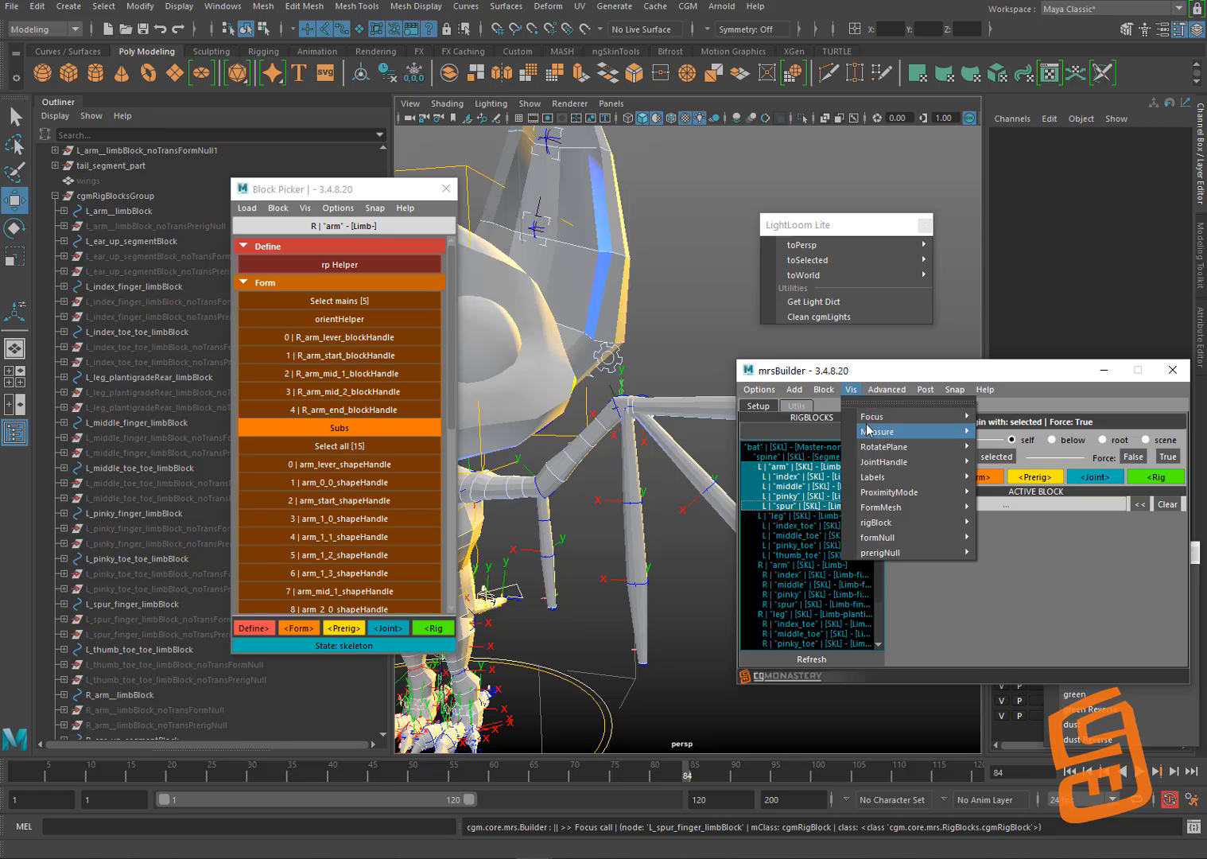
{"action": "mouse_move", "coordinate": [868, 430]}
{"action": "left_click", "coordinate": [1015, 452]}
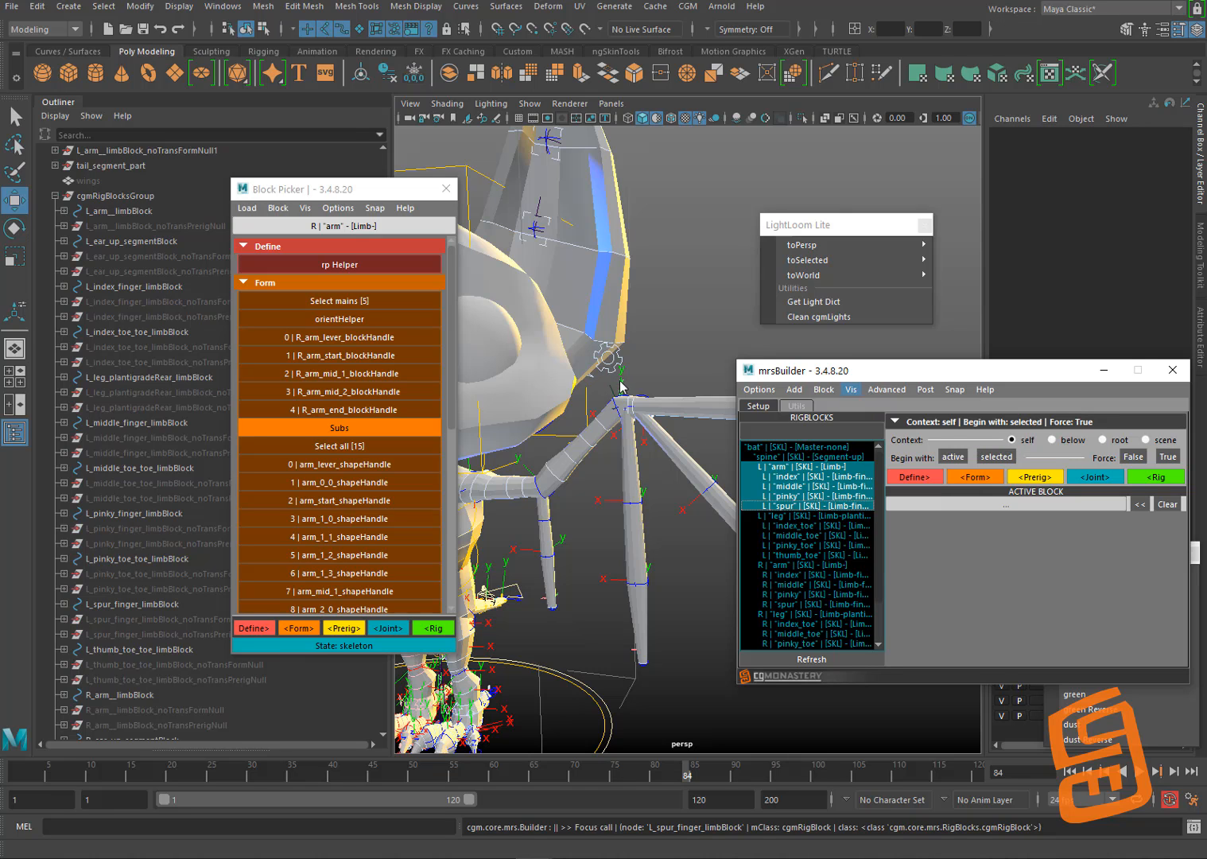
Step: Turn off the default material in the viewport shading so the block meshes use their own colors
{"action": "left_click_drag", "start_coordinate": [619, 398], "coordinate": [589, 511], "text": "alt"}
{"action": "left_click_drag", "start_coordinate": [641, 385], "coordinate": [598, 326], "text": "alt"}
{"action": "left_click_drag", "start_coordinate": [602, 394], "coordinate": [638, 406], "text": "alt"}
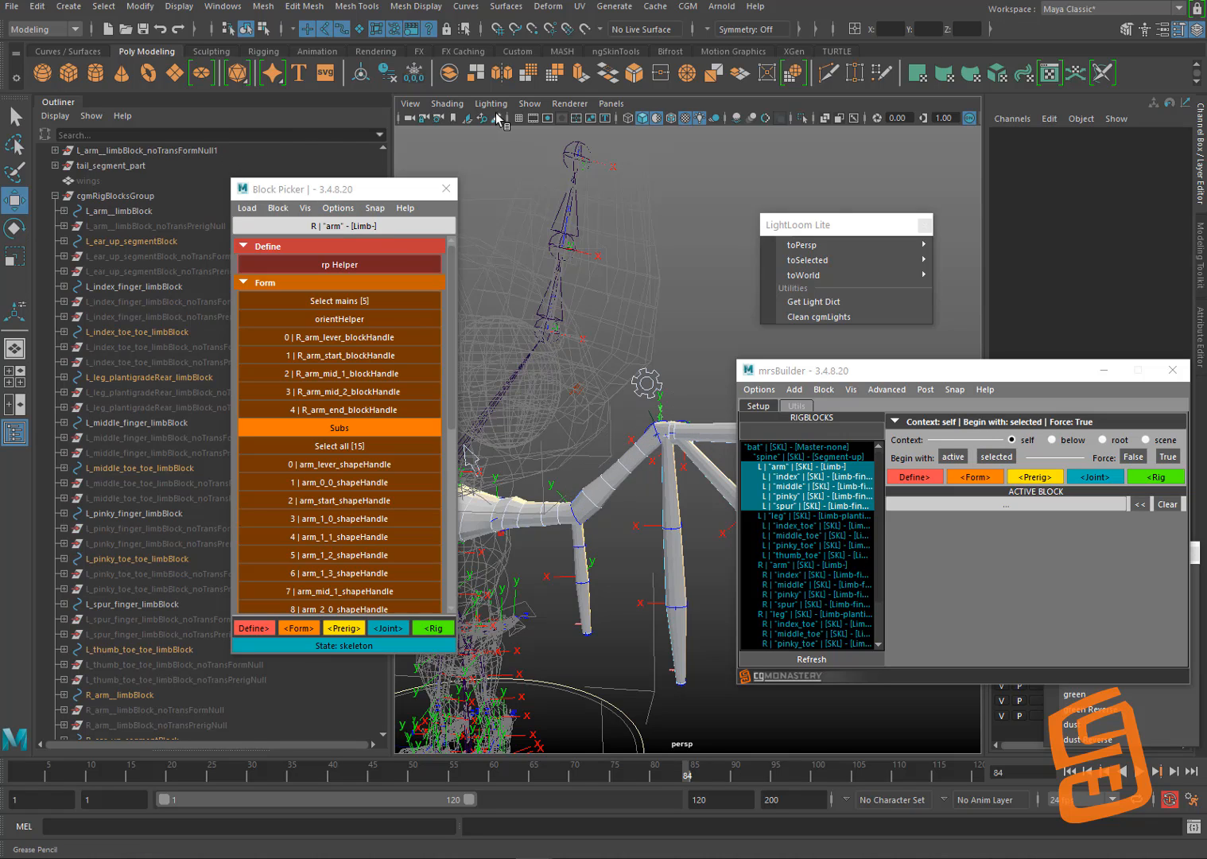
{"action": "left_click", "coordinate": [447, 104]}
{"action": "left_click", "coordinate": [498, 238]}
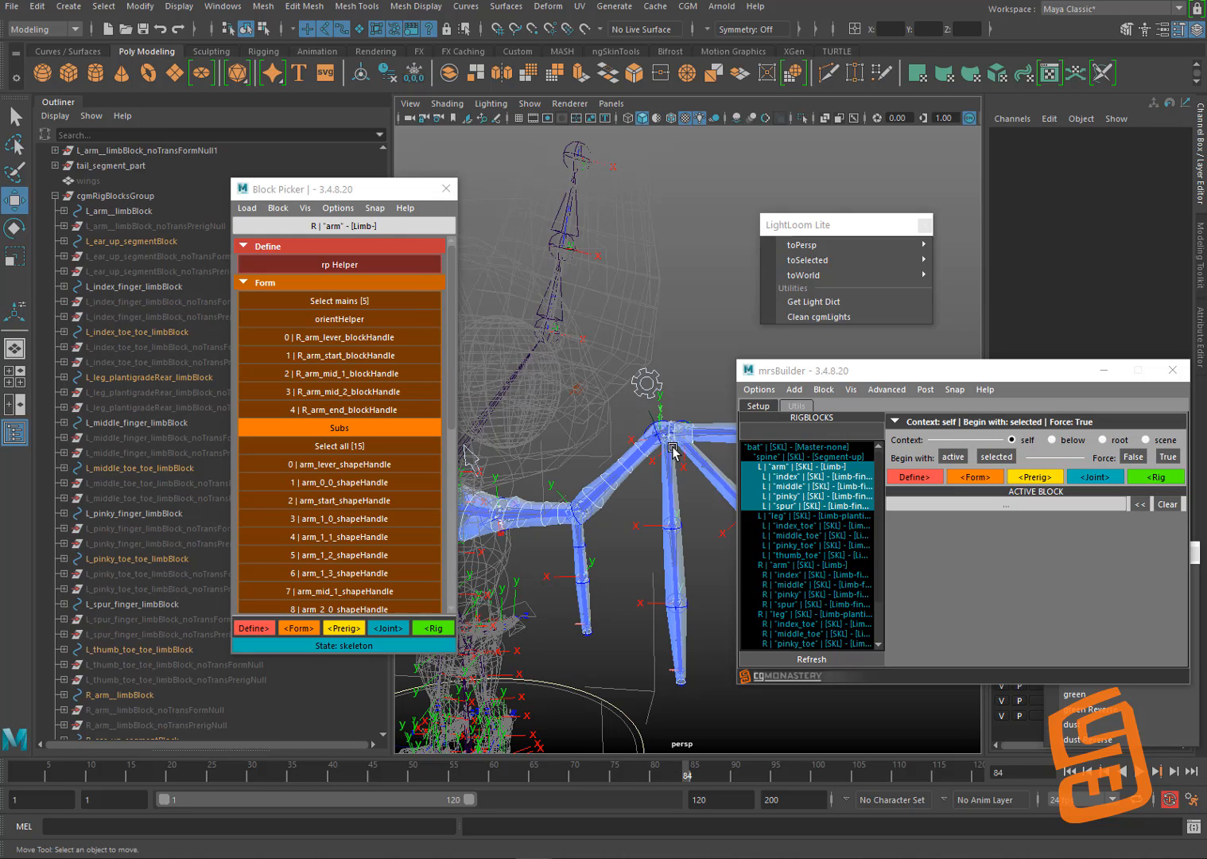
{"action": "left_click", "coordinate": [447, 105]}
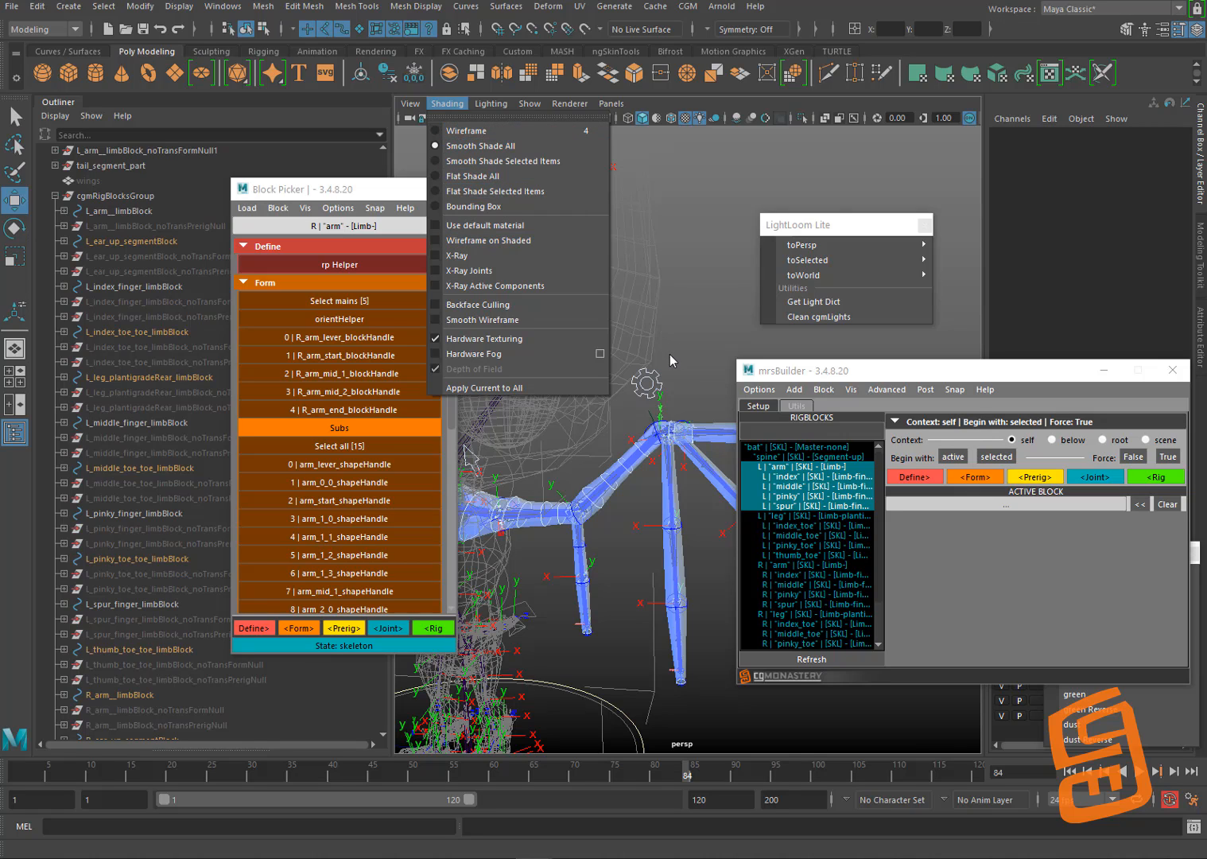
Step: Turn off the shaded form meshes of the left arm, index, middle, pinky and spur blocks
{"action": "left_click", "coordinate": [819, 468]}
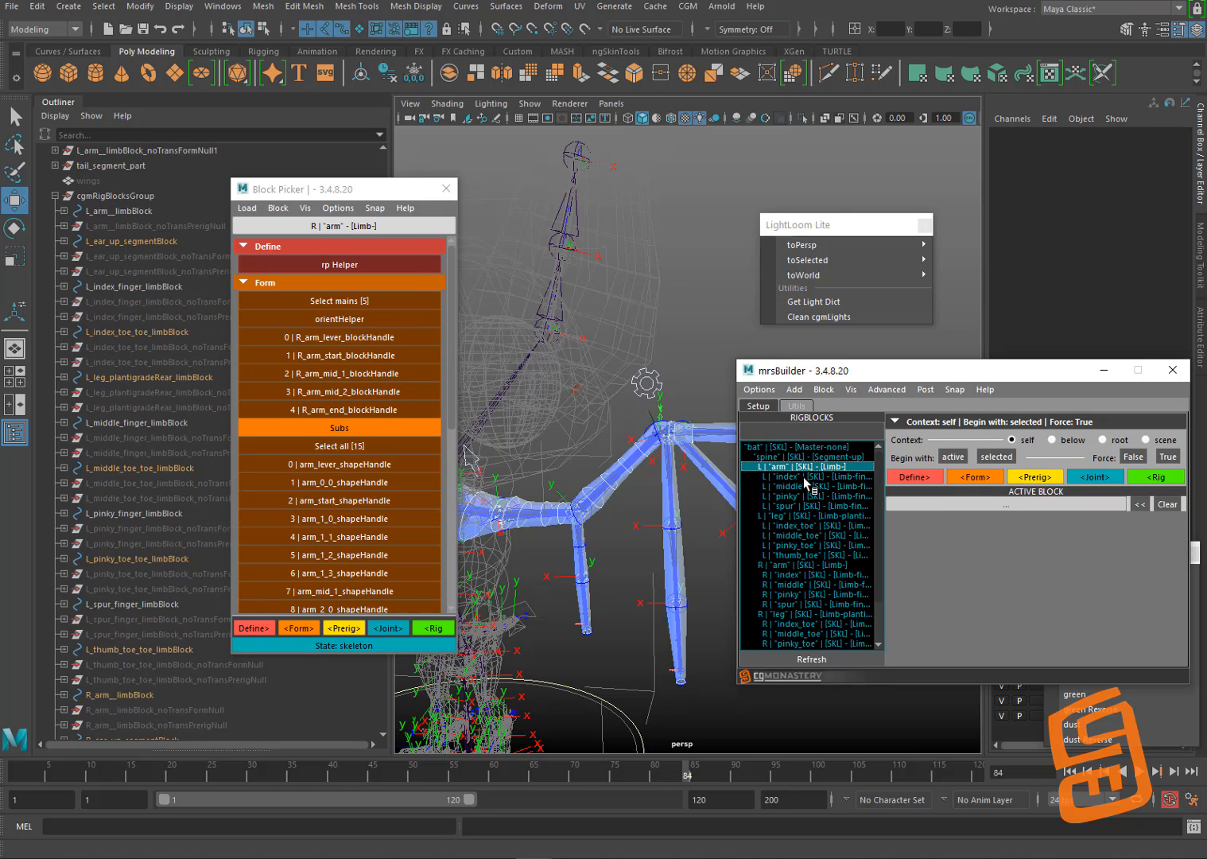
{"action": "left_click_drag", "start_coordinate": [806, 490], "coordinate": [809, 508]}
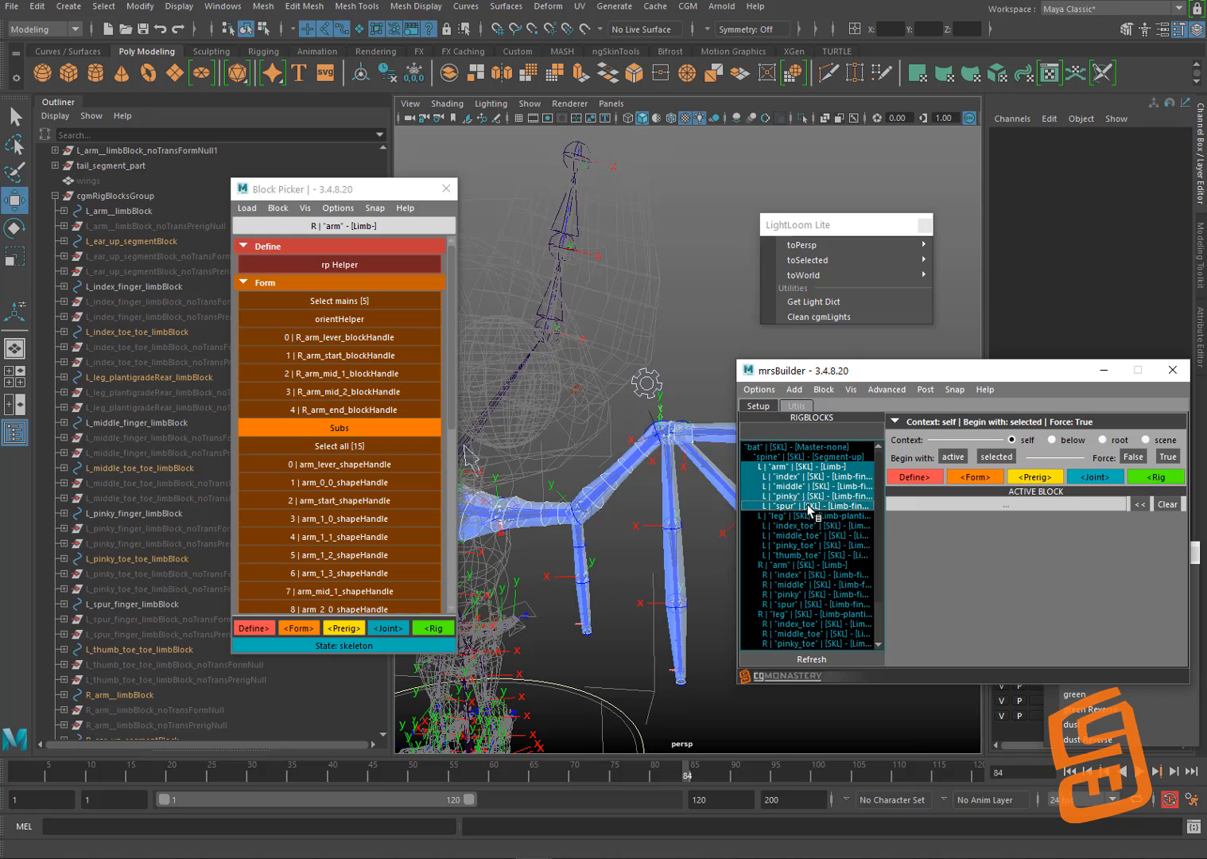
{"action": "left_click", "coordinate": [851, 390]}
{"action": "mouse_move", "coordinate": [909, 507]}
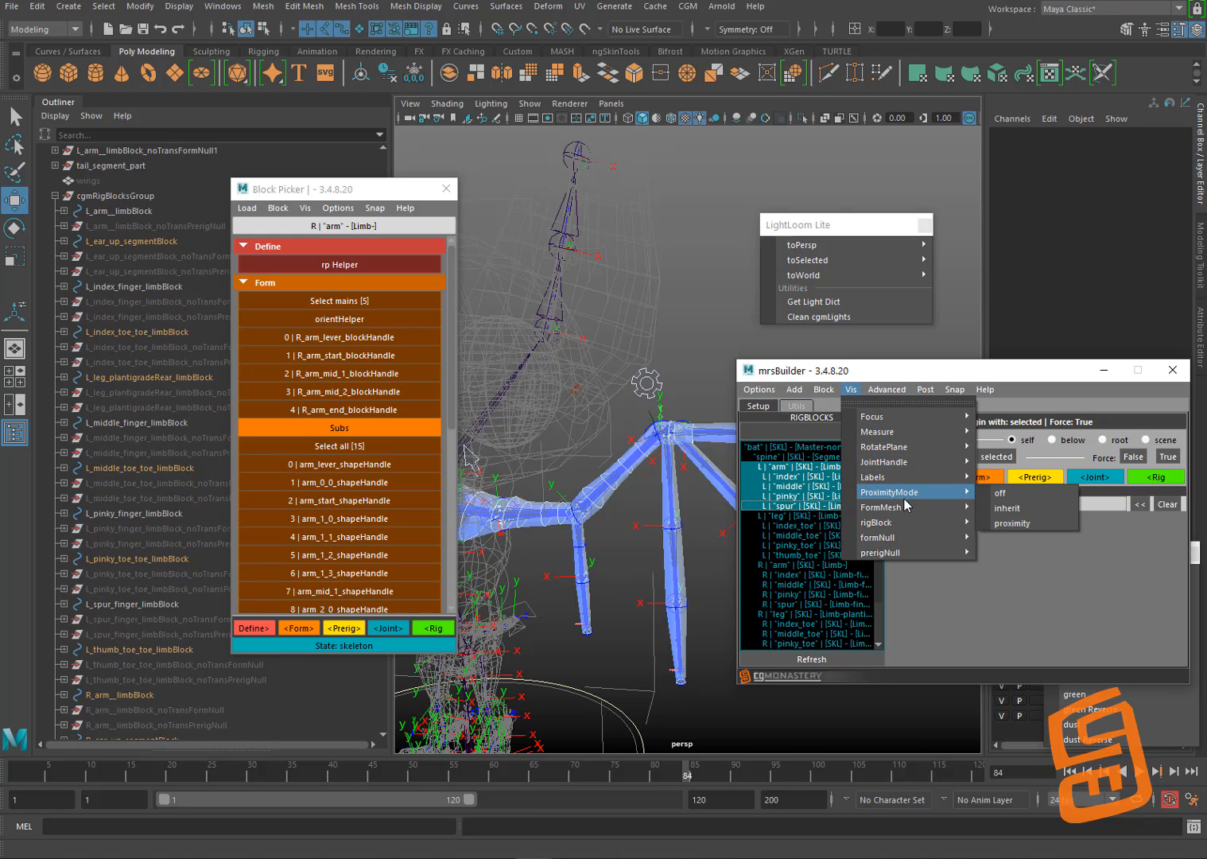
{"action": "left_click", "coordinate": [1005, 523]}
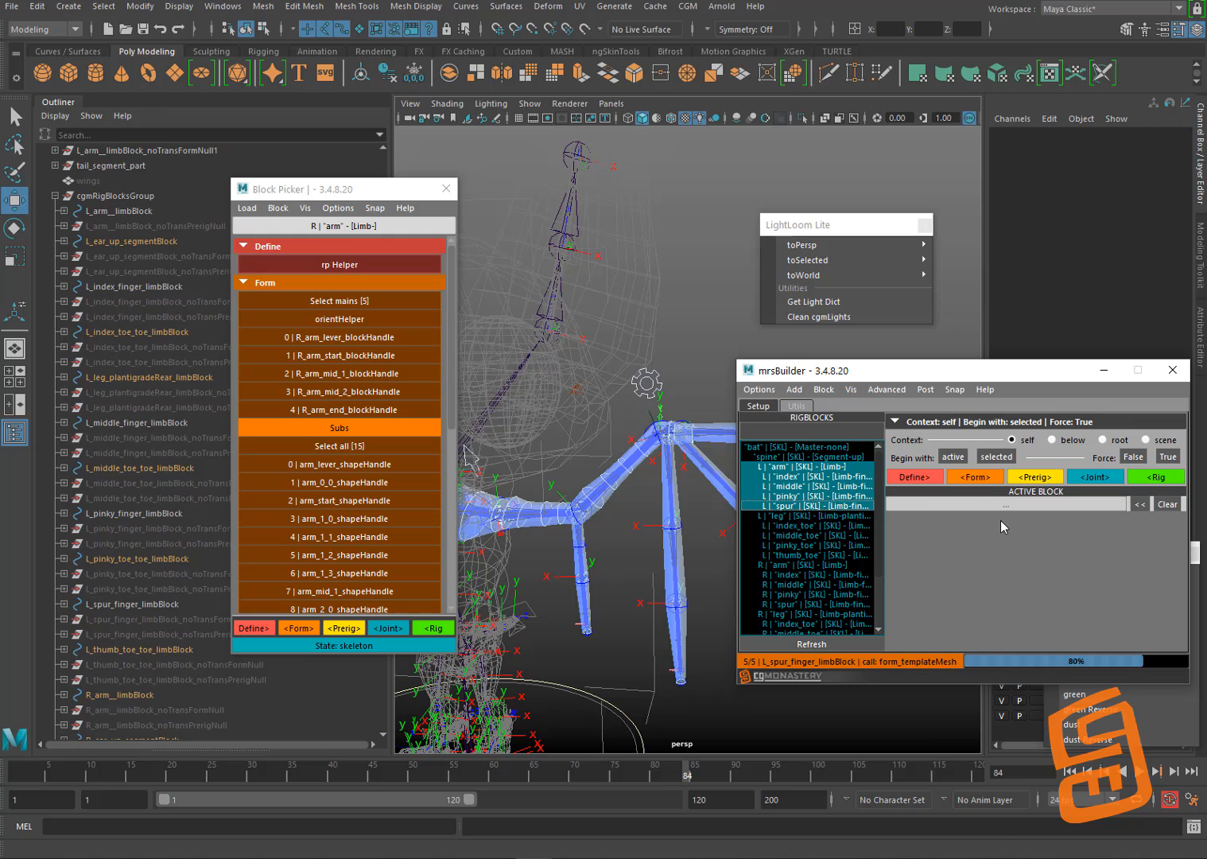
Step: Try moving the left pinky's first mid block handle, then undo the move and deselect the handle
{"action": "left_click", "coordinate": [683, 532]}
{"action": "left_click_drag", "start_coordinate": [673, 524], "coordinate": [678, 525]}
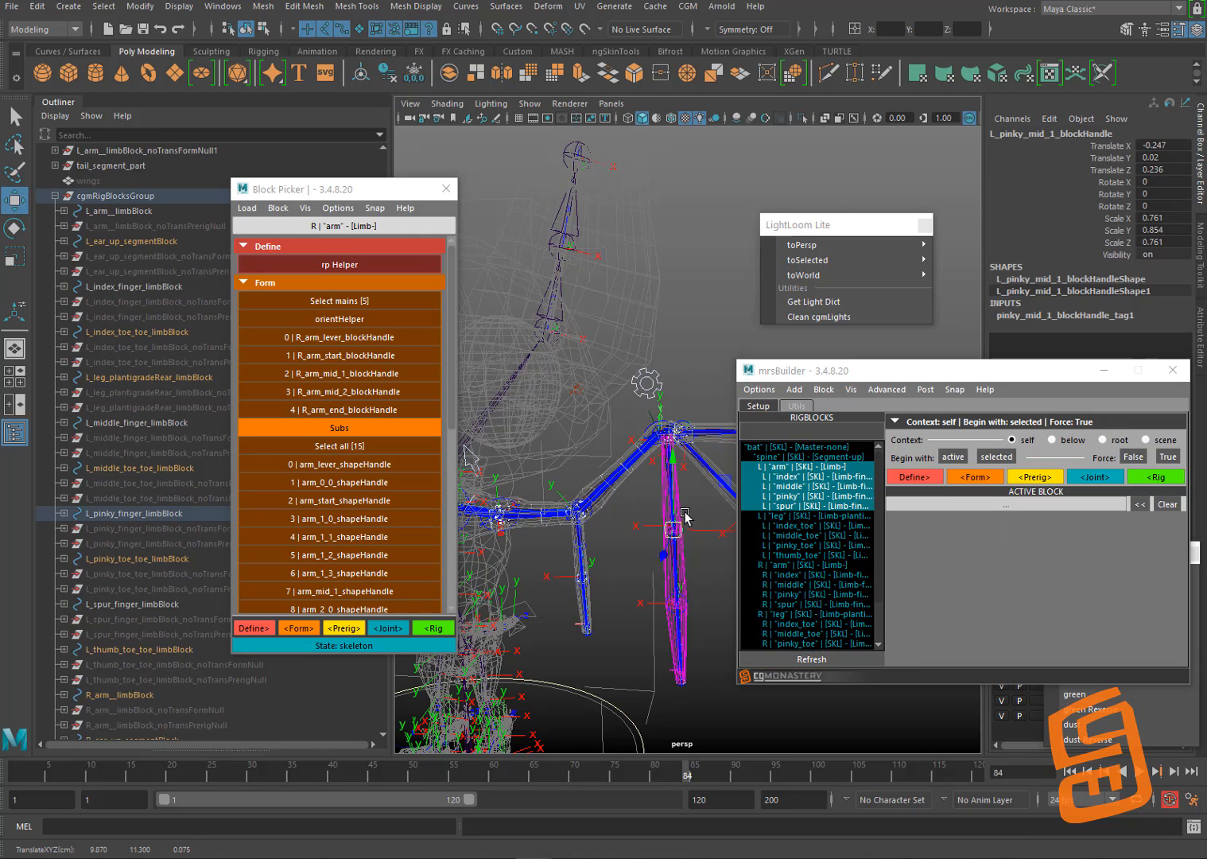
{"action": "key", "text": "ctrl+z"}
{"action": "left_click", "coordinate": [687, 362]}
Step: Show the shaded form meshes of the left arm and finger blocks again
{"action": "right_click_drag", "start_coordinate": [665, 428], "coordinate": [700, 457], "text": "alt"}
{"action": "middle_click_drag", "start_coordinate": [700, 456], "coordinate": [637, 486], "text": "alt"}
{"action": "left_click_drag", "start_coordinate": [637, 486], "coordinate": [641, 517], "text": "alt"}
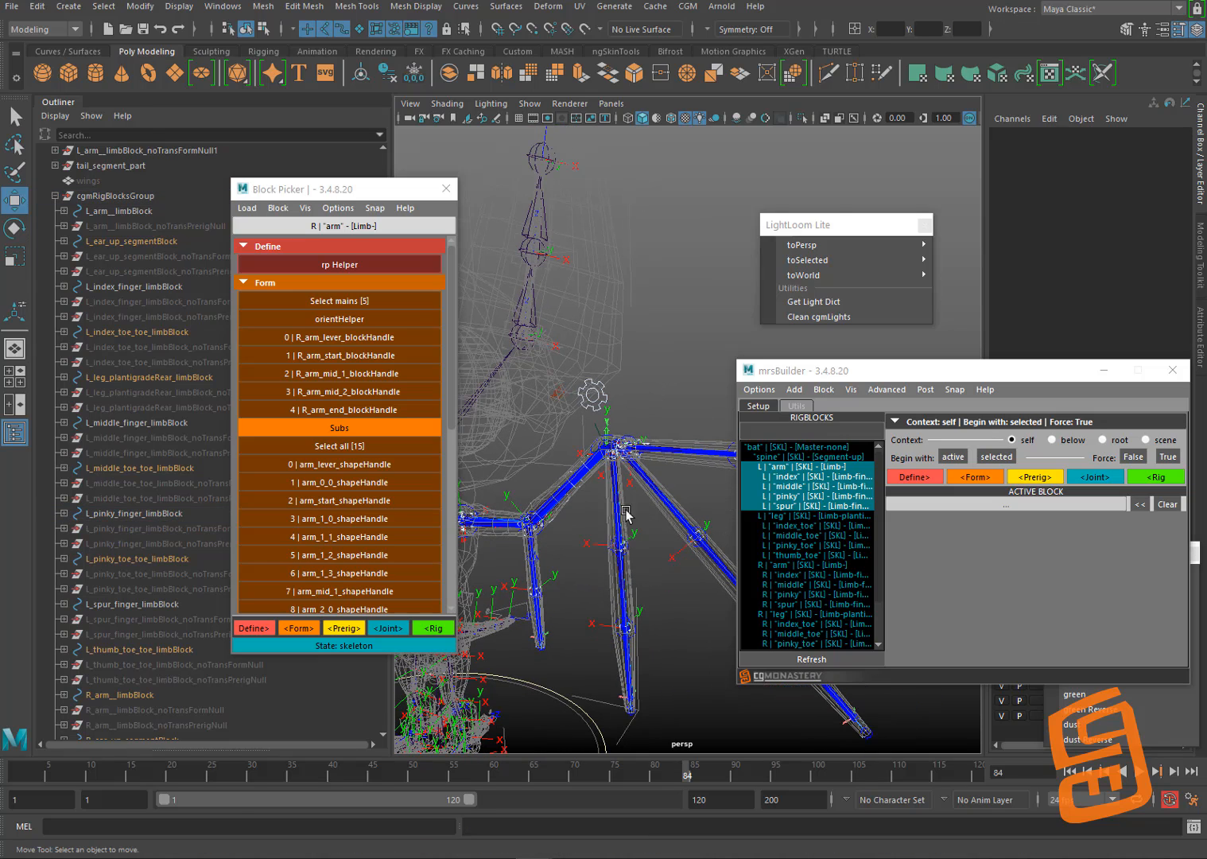
{"action": "middle_click_drag", "start_coordinate": [625, 468], "coordinate": [639, 505], "text": "alt"}
{"action": "right_click_drag", "start_coordinate": [639, 505], "coordinate": [577, 508], "text": "alt"}
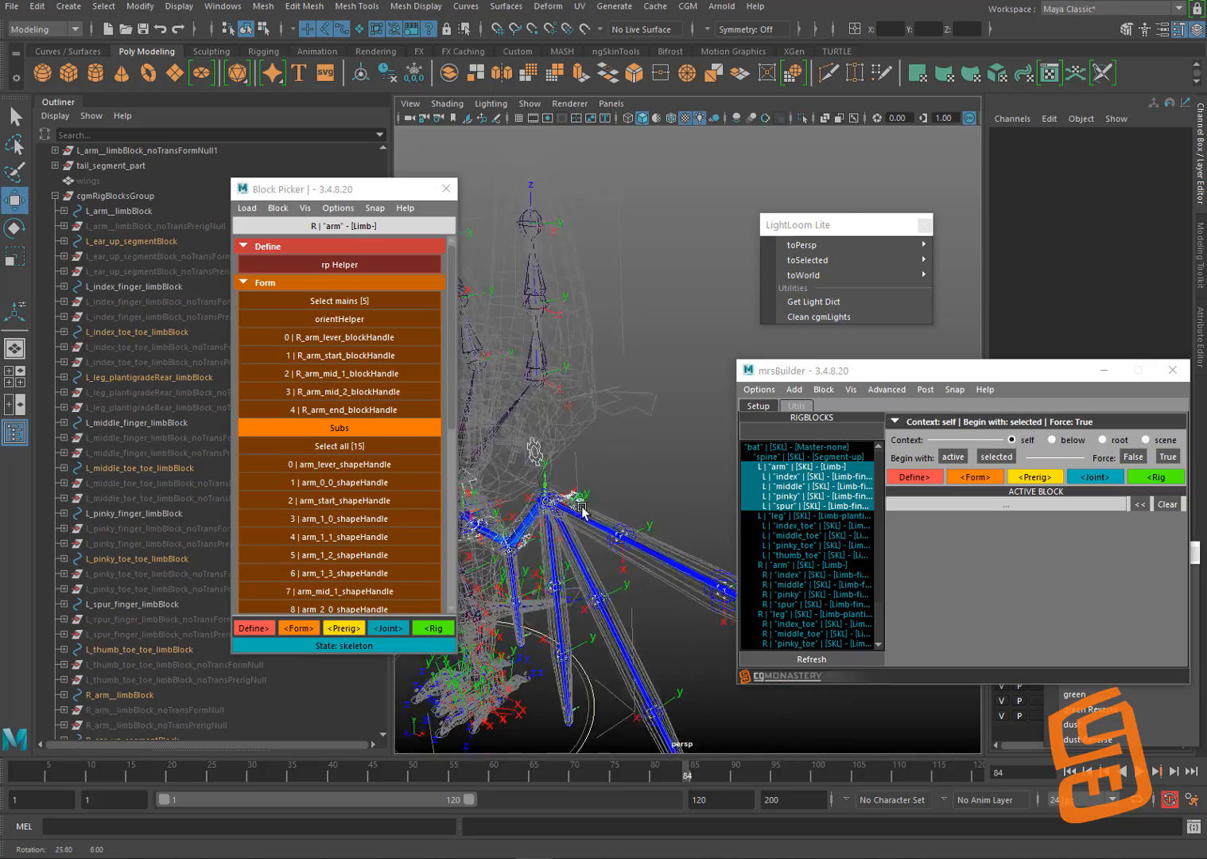
{"action": "left_click_drag", "start_coordinate": [578, 508], "coordinate": [644, 460], "text": "alt"}
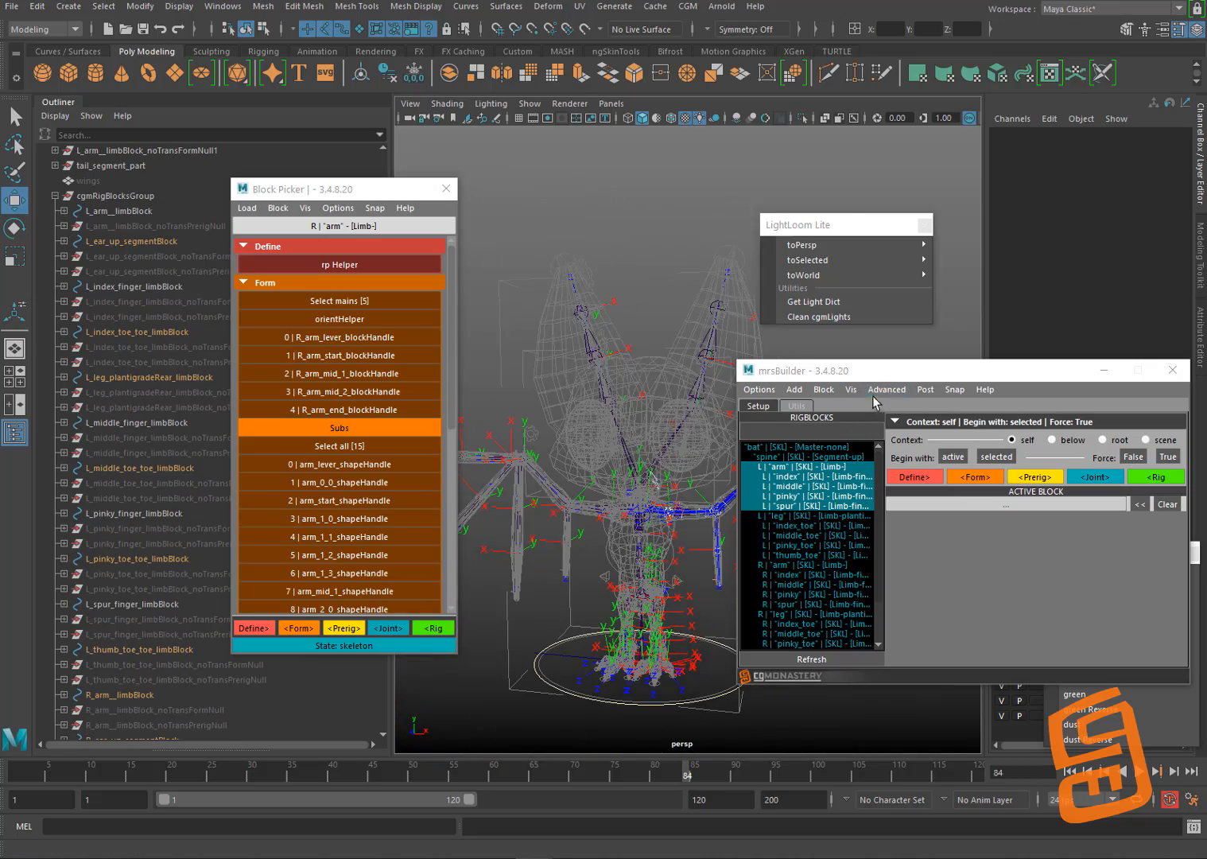
{"action": "left_click", "coordinate": [885, 390]}
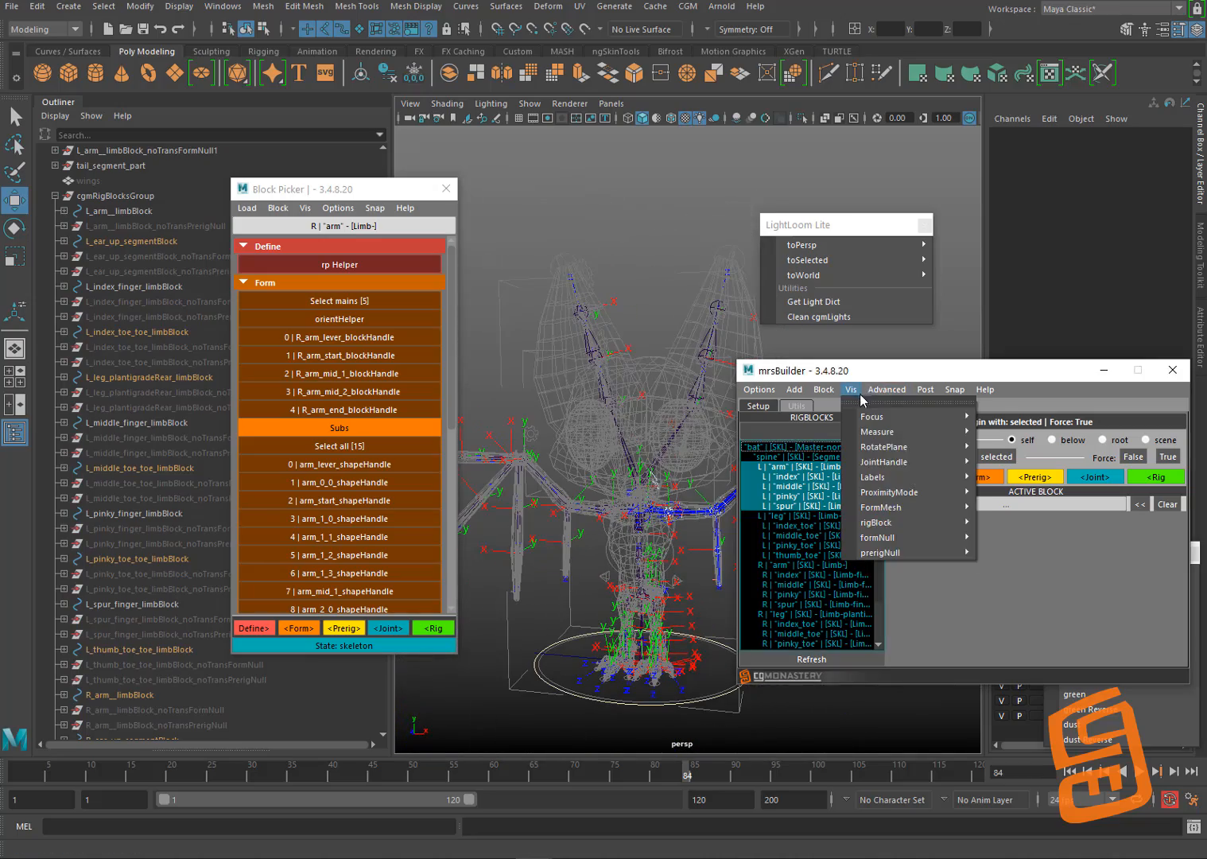
{"action": "mouse_move", "coordinate": [915, 493]}
{"action": "left_click", "coordinate": [1002, 519]}
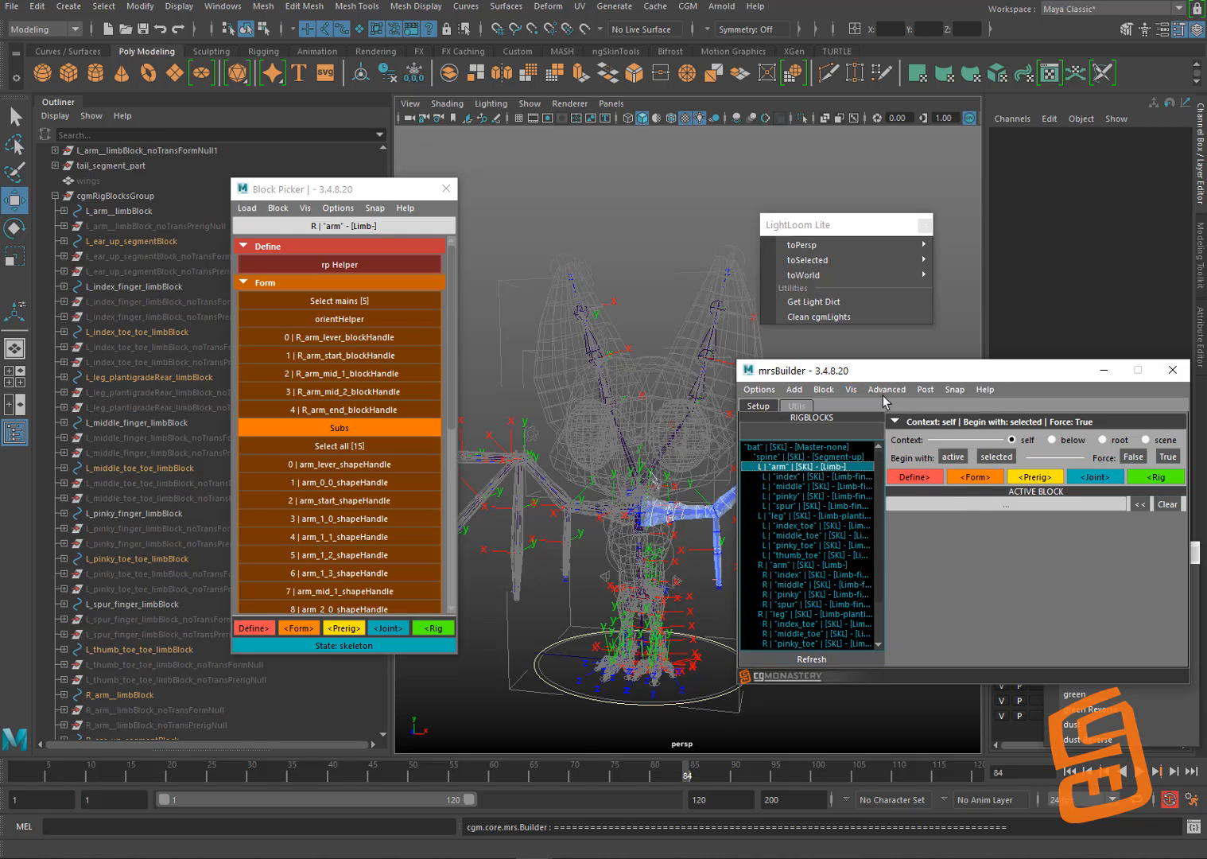
Step: Clear the focus to display all rig blocks normally, and close the Block Picker window
{"action": "left_click", "coordinate": [860, 391]}
{"action": "mouse_move", "coordinate": [873, 420]}
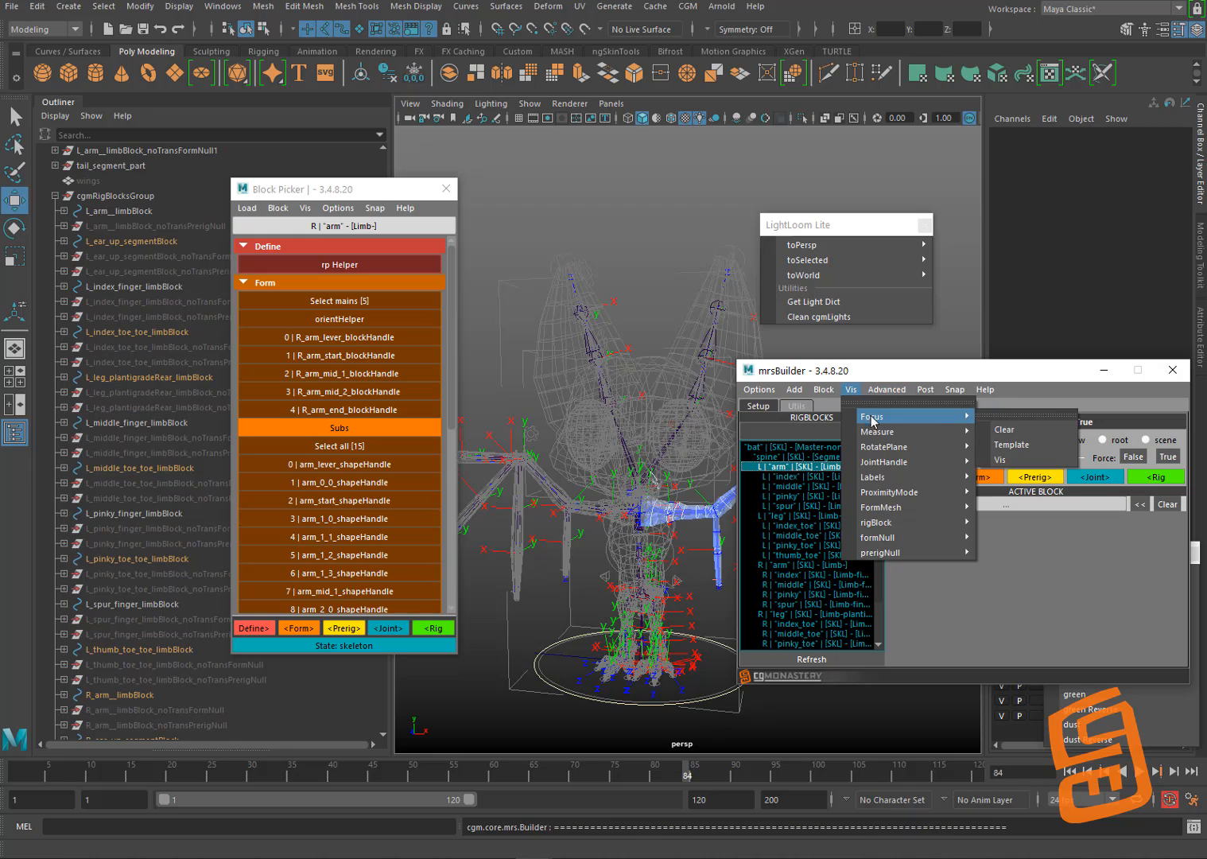
{"action": "left_click", "coordinate": [1004, 430]}
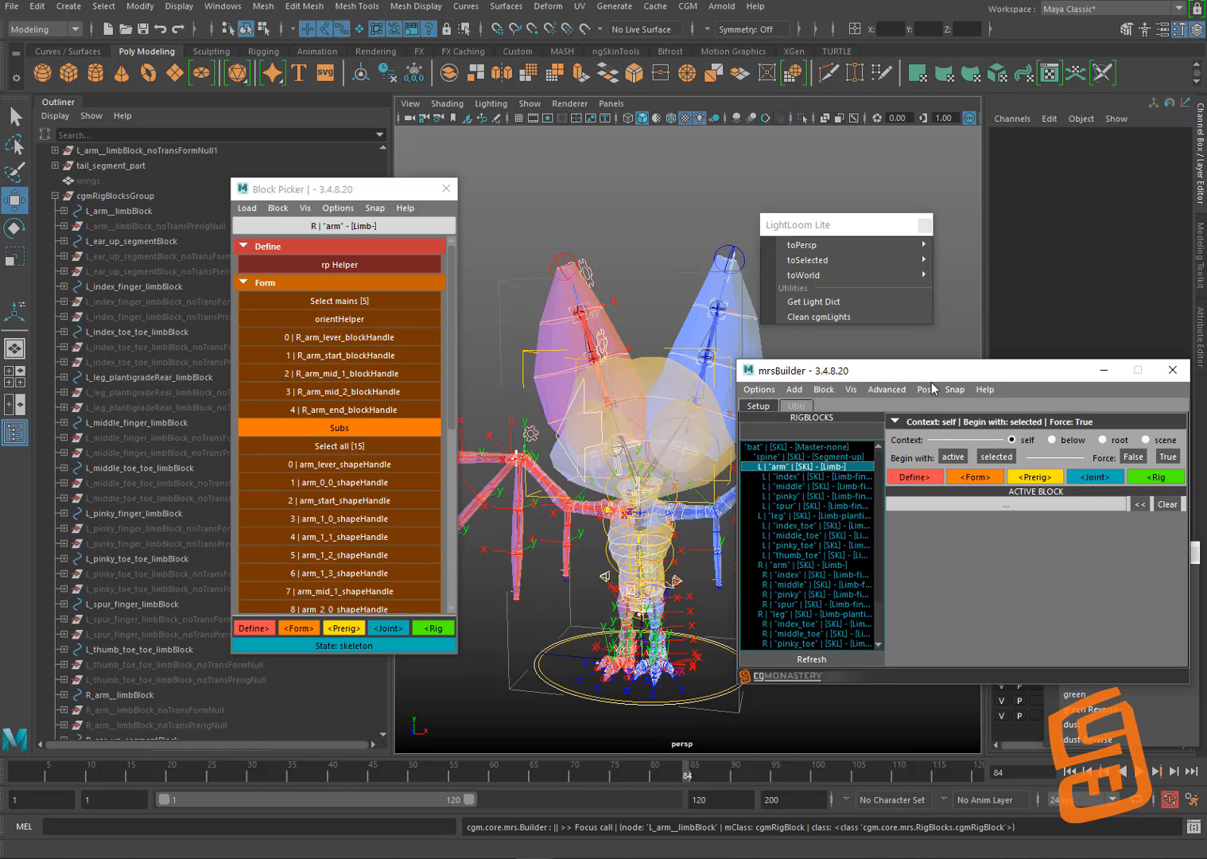
{"action": "left_click", "coordinate": [446, 188]}
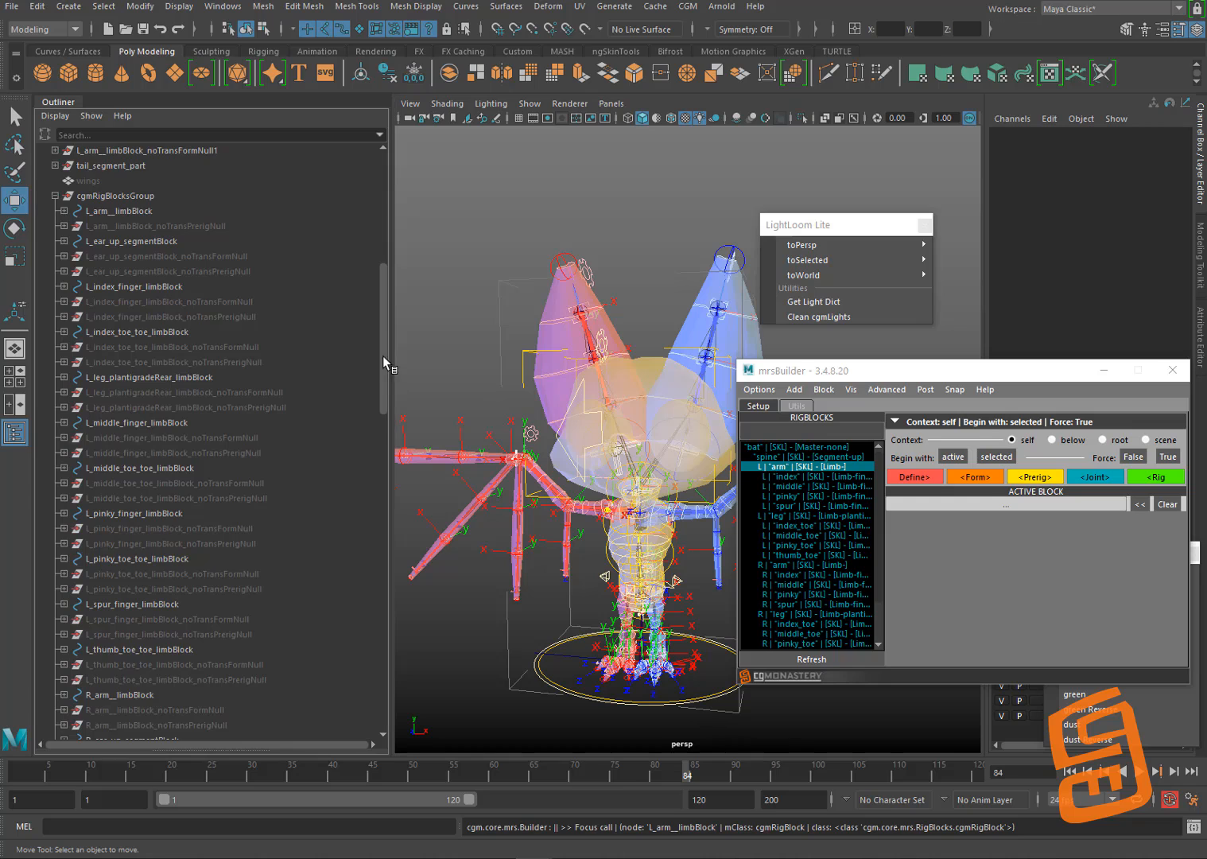
Step: Apply Outliner Color to the spine block alone, with the context set to self
{"action": "mouse_move", "coordinate": [383, 356]}
{"action": "left_mouse_down"}
{"action": "mouse_move", "coordinate": [392, 247]}
{"action": "mouse_move", "coordinate": [387, 340]}
{"action": "left_mouse_up"}
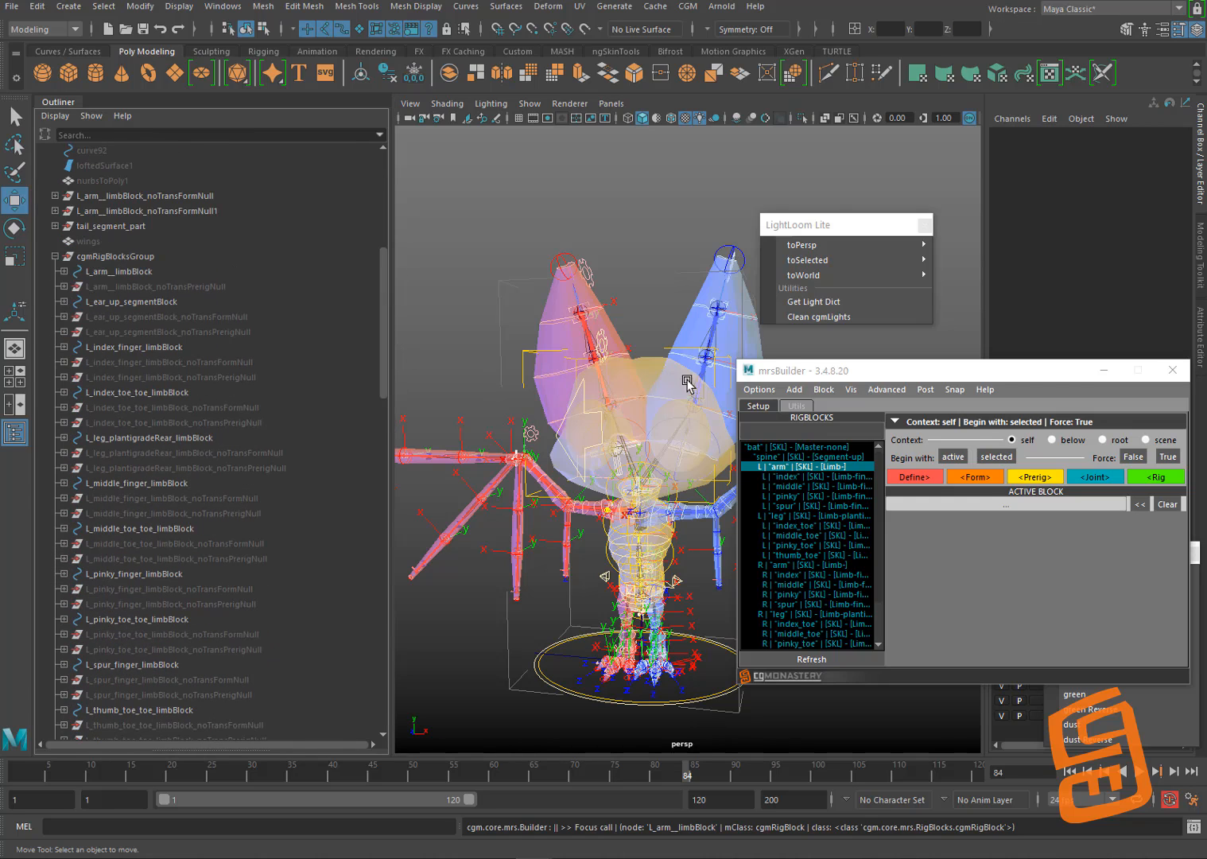
{"action": "left_click", "coordinate": [805, 458]}
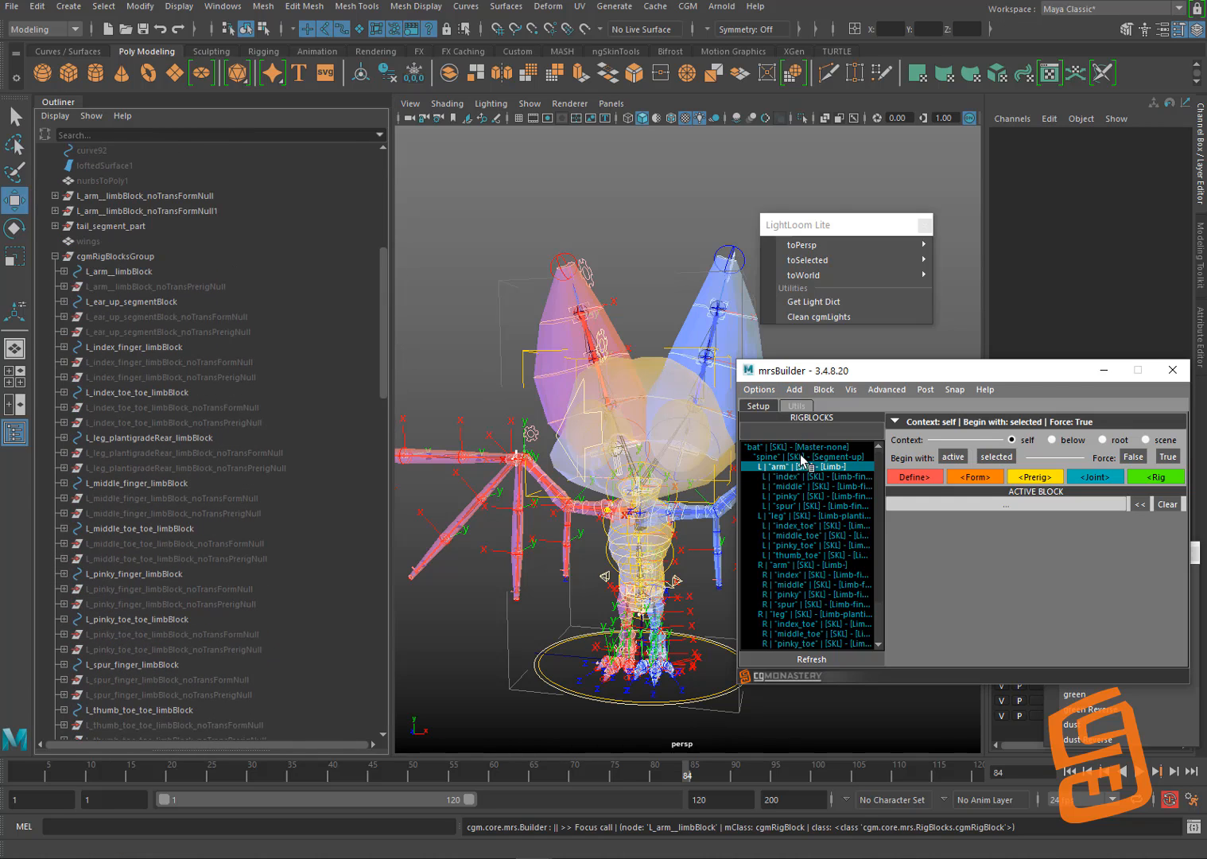
{"action": "left_click", "coordinate": [824, 390]}
{"action": "mouse_move", "coordinate": [868, 501]}
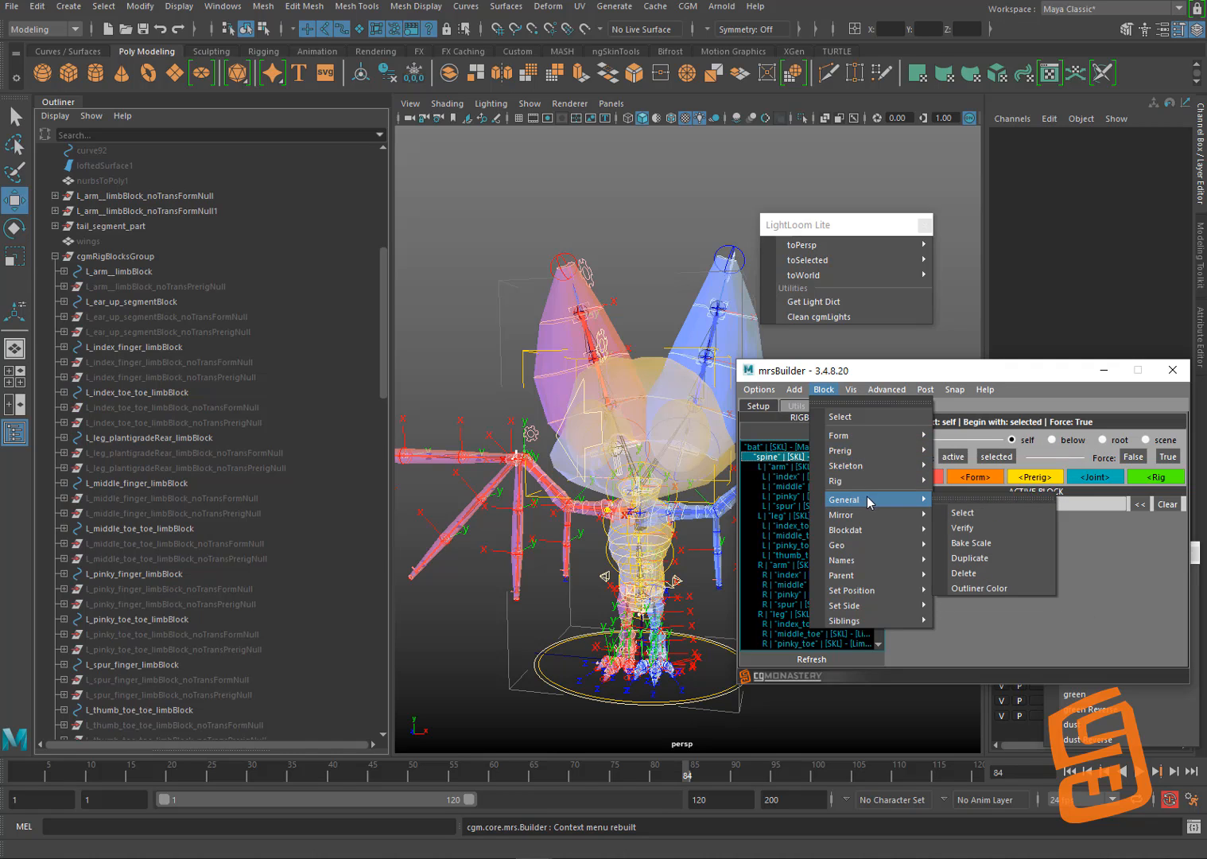
{"action": "left_click", "coordinate": [1001, 588]}
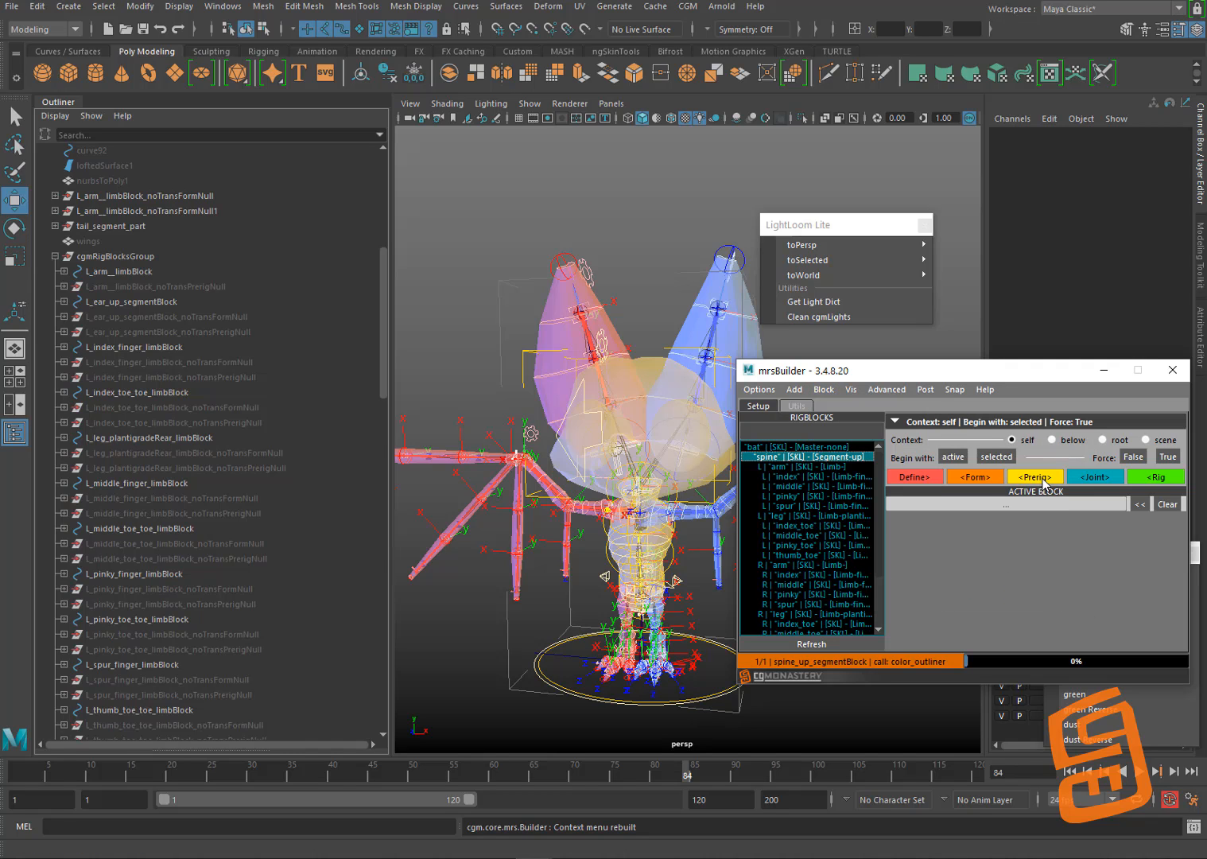
Step: Set the context to below and apply Outliner Color to the spine block and all blocks beneath it
{"action": "left_click", "coordinate": [1052, 440]}
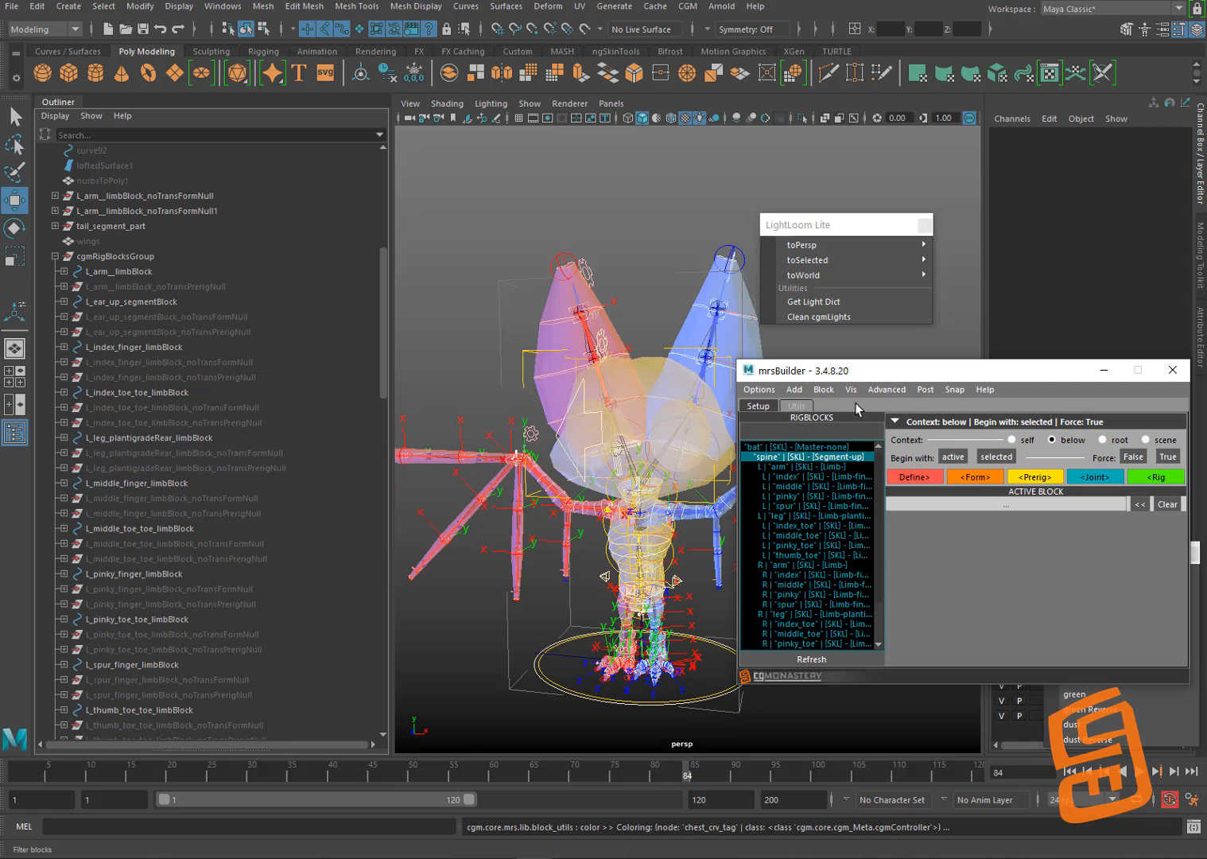
{"action": "left_click", "coordinate": [851, 390]}
{"action": "mouse_move", "coordinate": [915, 528]}
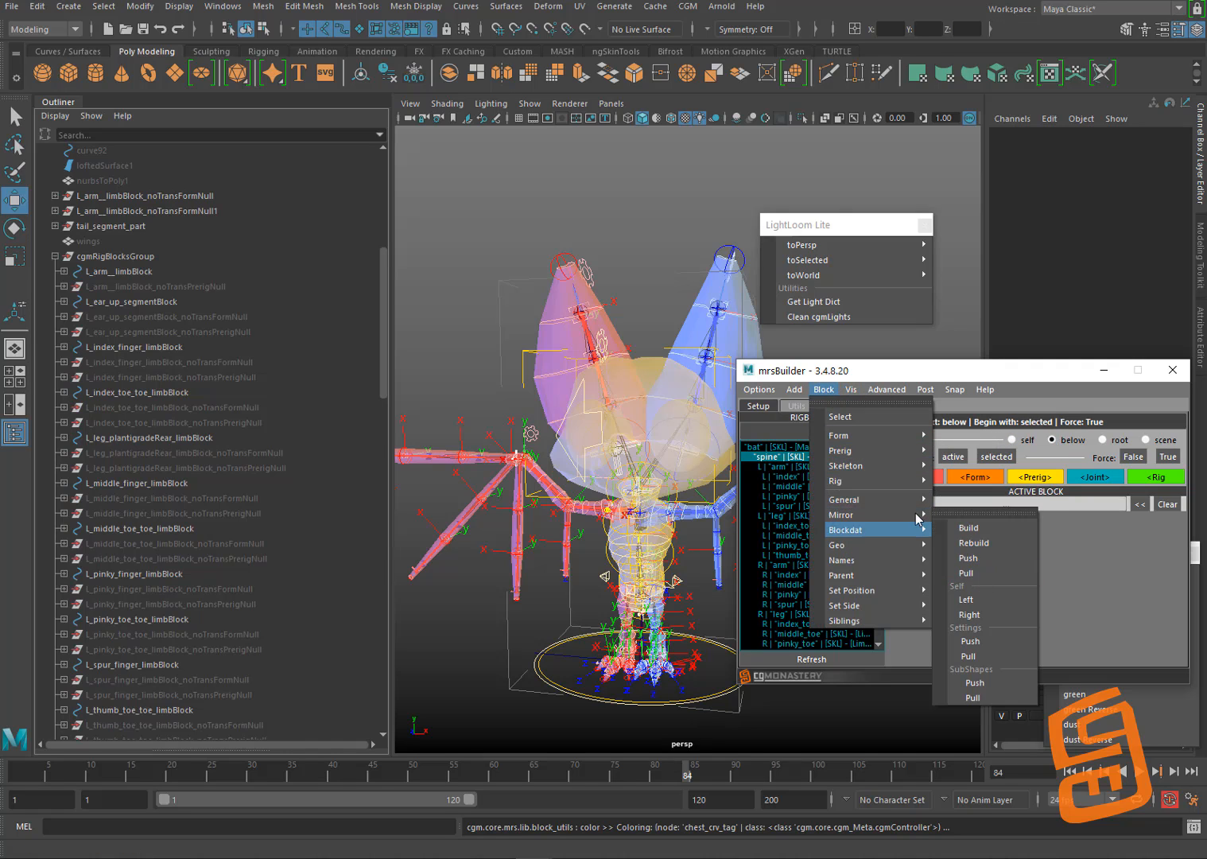
{"action": "mouse_move", "coordinate": [883, 499]}
{"action": "left_click", "coordinate": [977, 586]}
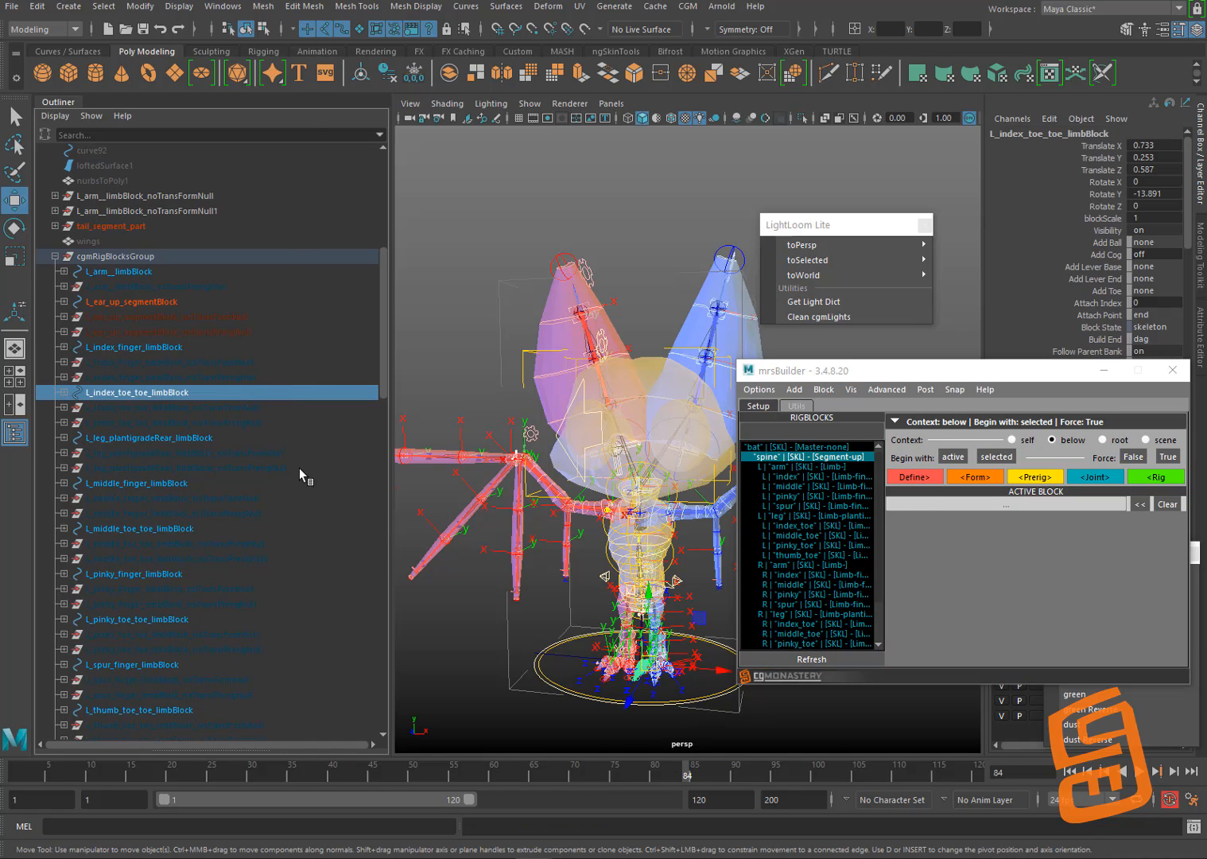
Step: Examine the colors of the rig blocks and the ear, arm, leg, finger and toe part groups throughout the Outliner
{"action": "left_click_drag", "start_coordinate": [386, 327], "coordinate": [414, 547]}
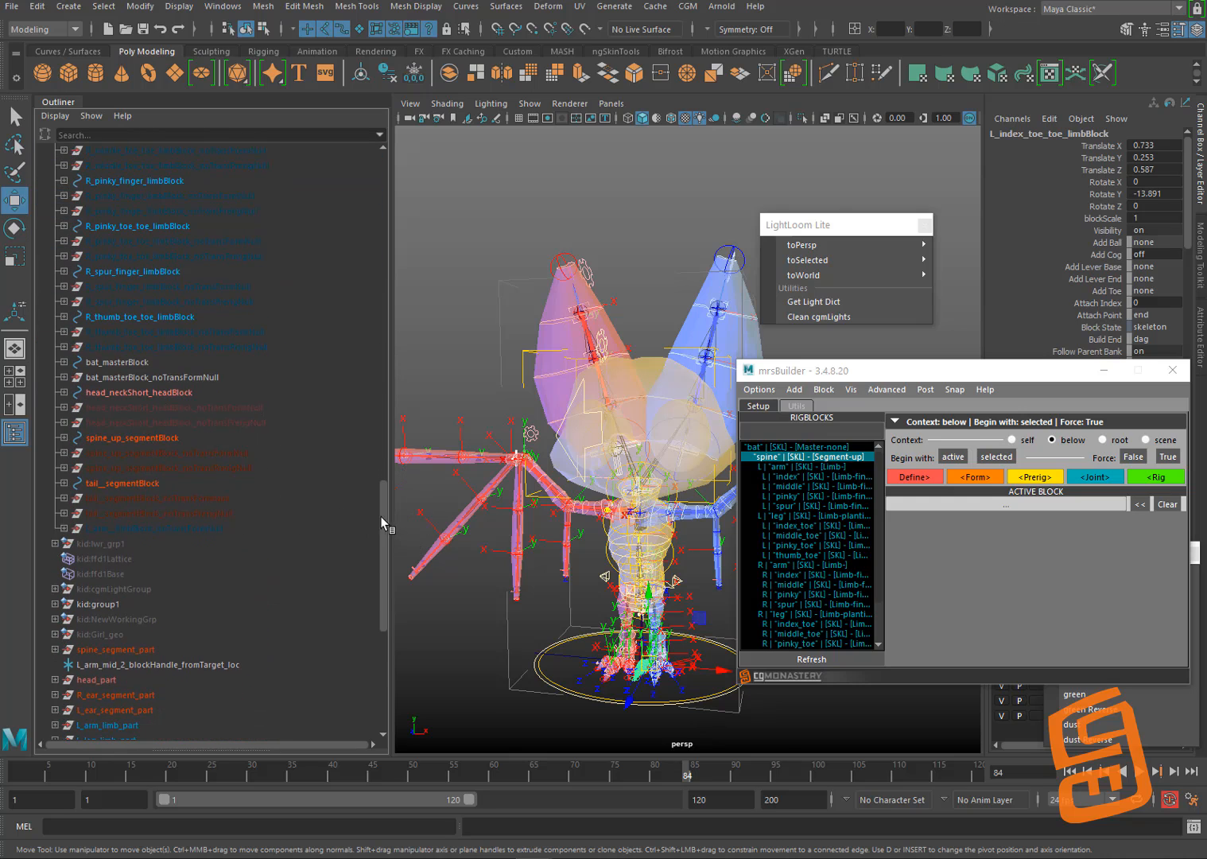
{"action": "left_click_drag", "start_coordinate": [381, 517], "coordinate": [391, 594]}
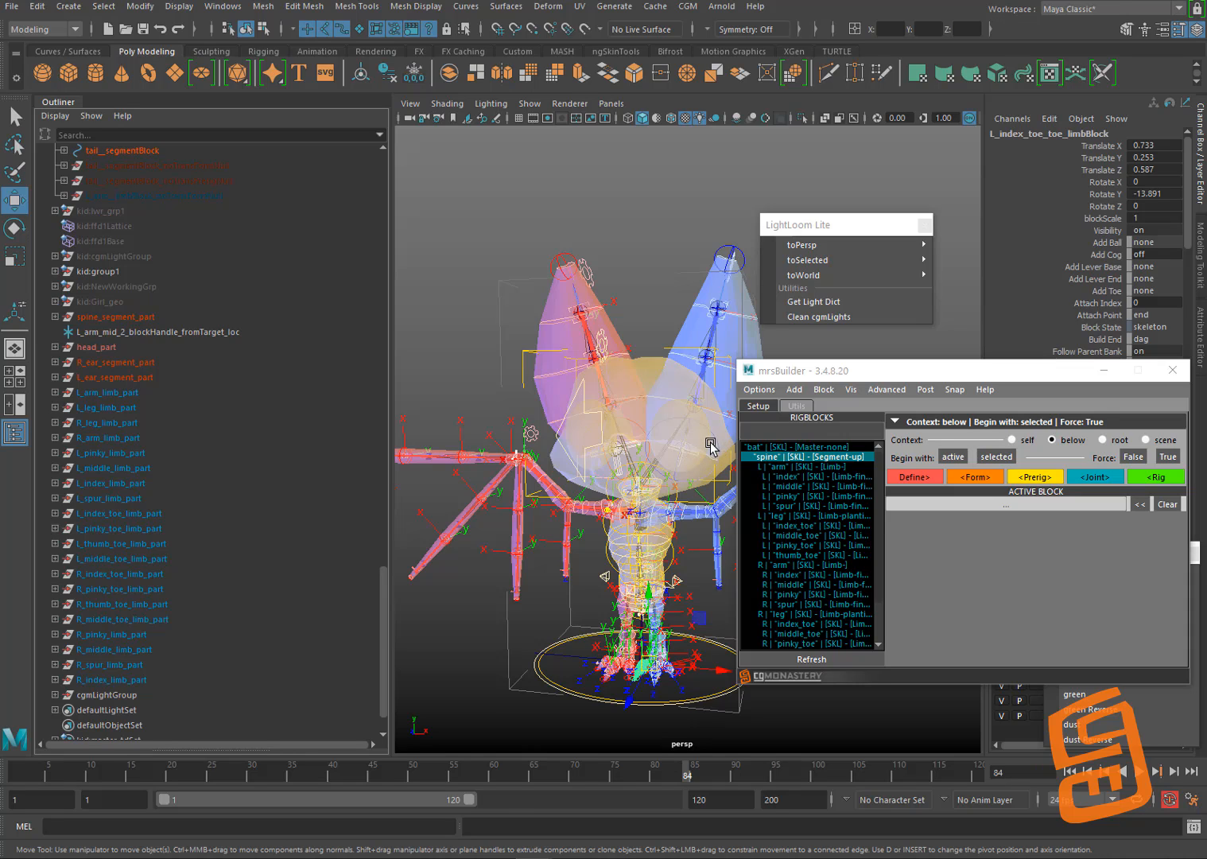
{"action": "left_click_drag", "start_coordinate": [193, 589], "coordinate": [182, 483]}
{"action": "left_click_drag", "start_coordinate": [184, 426], "coordinate": [182, 513]}
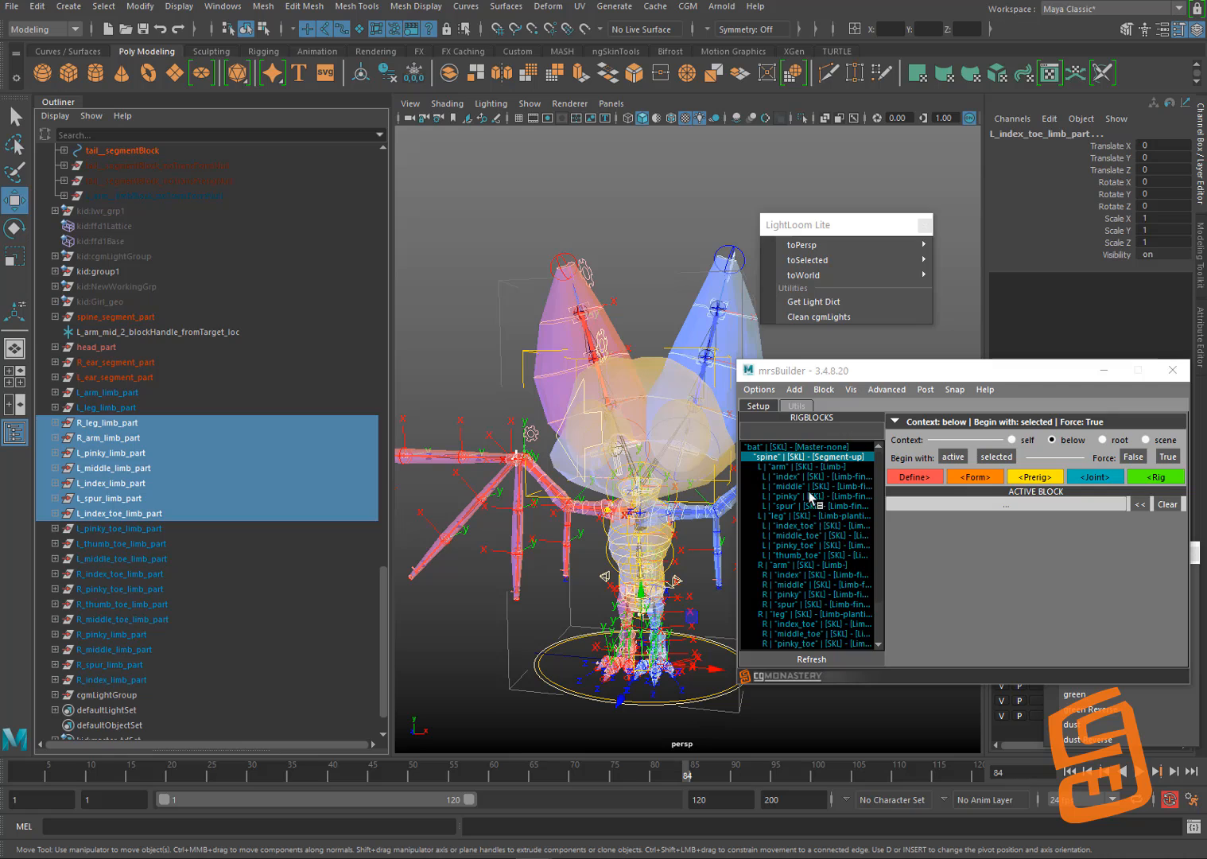
{"action": "left_click_drag", "start_coordinate": [180, 617], "coordinate": [177, 514]}
{"action": "left_click_drag", "start_coordinate": [177, 437], "coordinate": [178, 528]}
{"action": "left_click", "coordinate": [189, 362]}
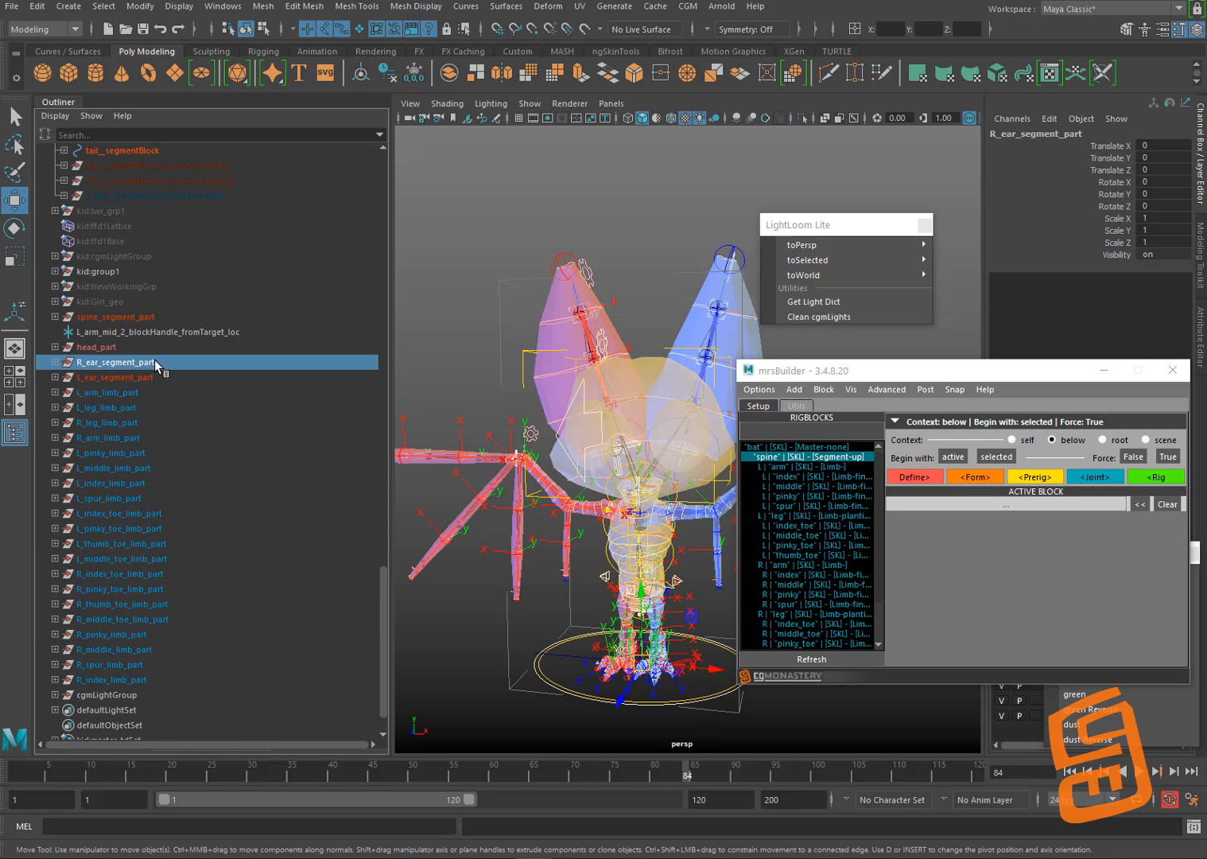
{"action": "left_click", "coordinate": [178, 470]}
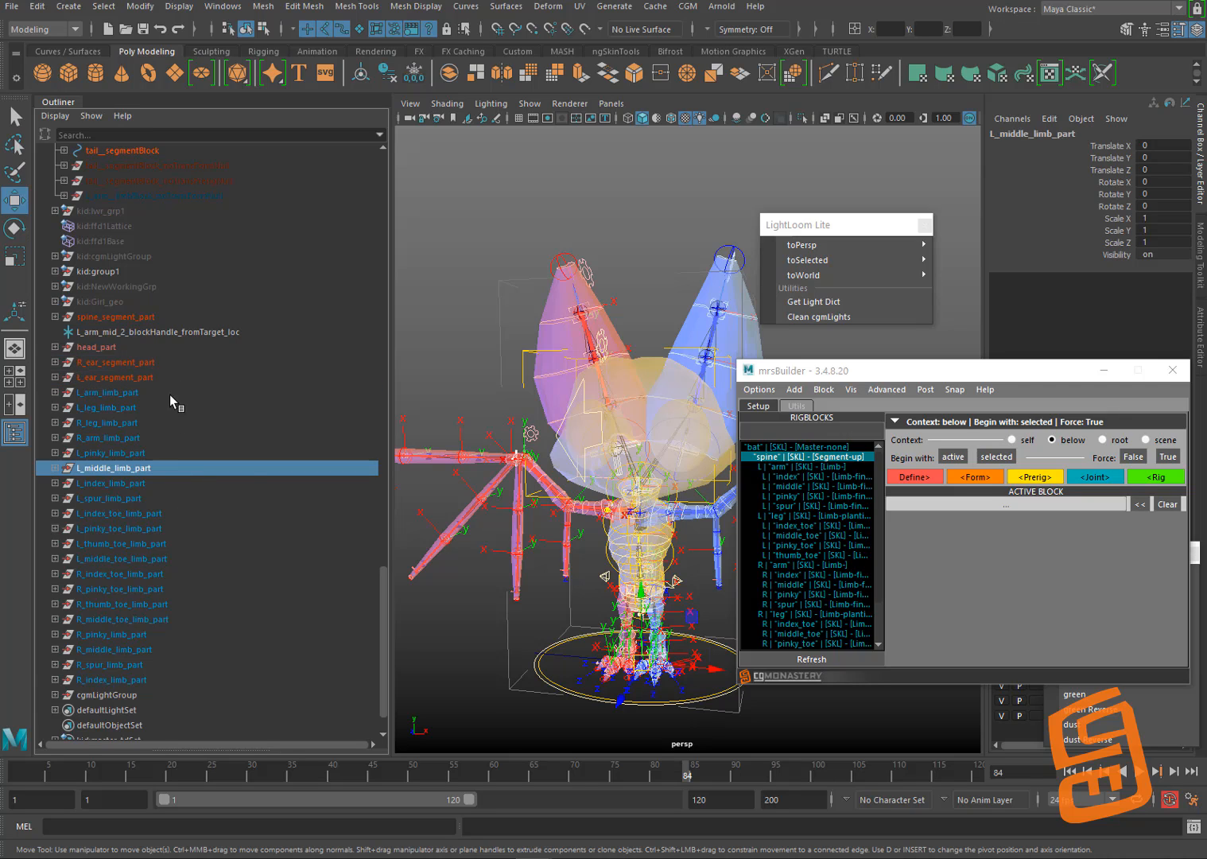
{"action": "left_click_drag", "start_coordinate": [832, 557], "coordinate": [813, 516]}
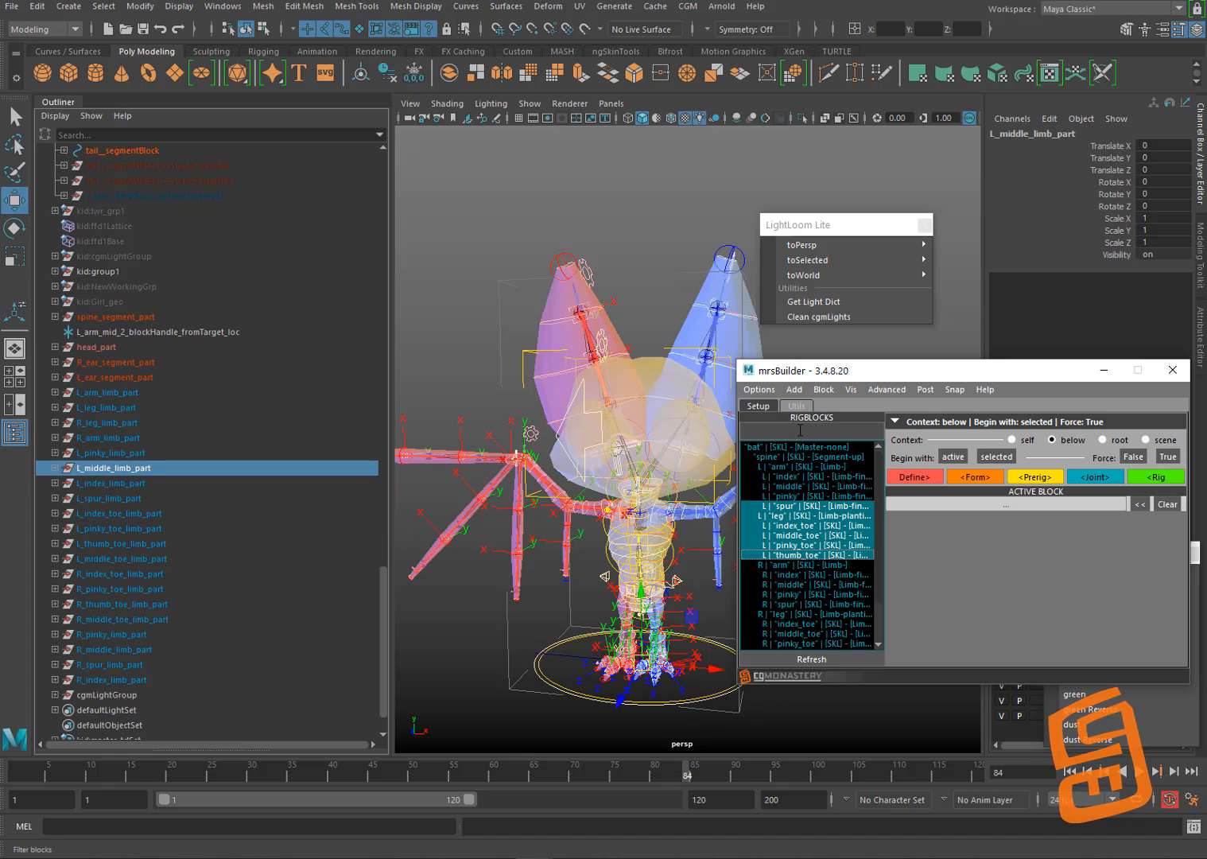
{"action": "type", "text": "f"}
{"action": "key", "text": "BackSpace"}
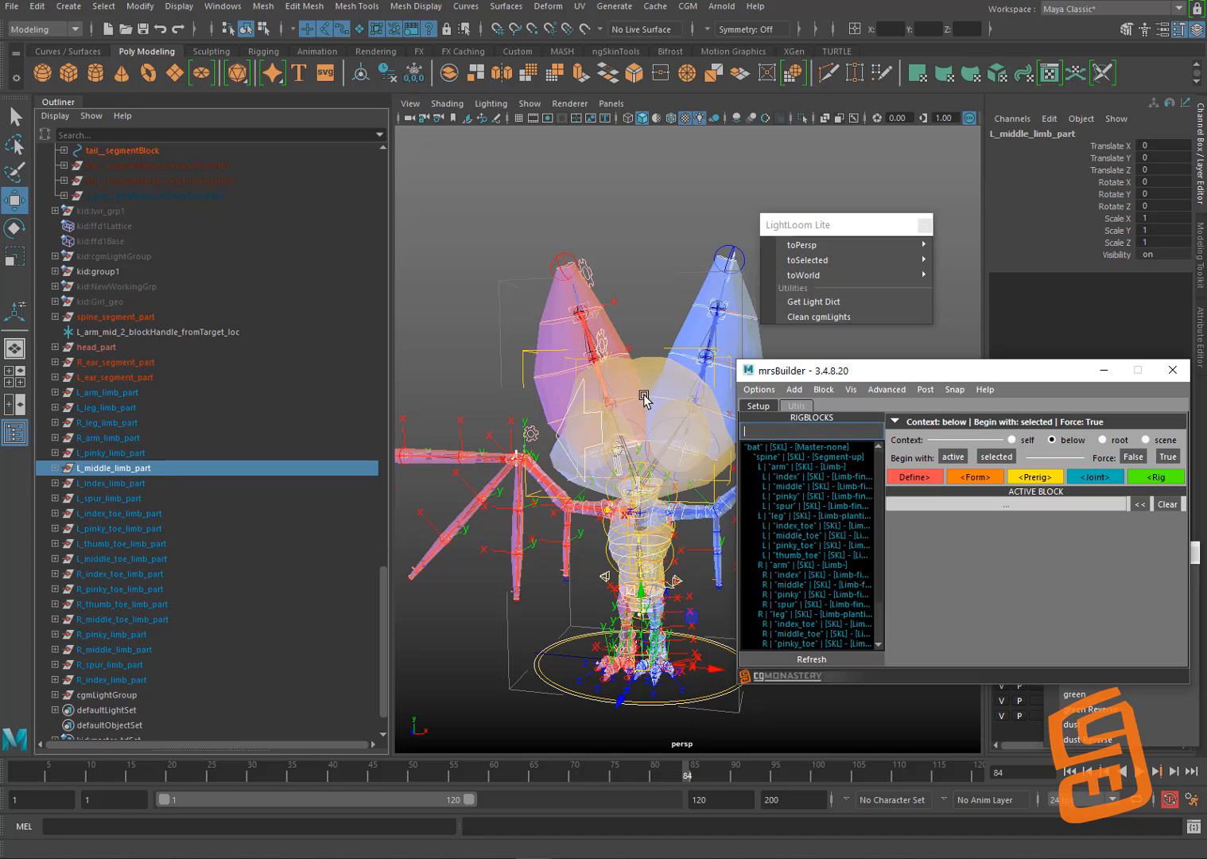
Step: Close the LightLoom Lite window and narrow the Outliner to give the bat more viewport room, with nothing selected
{"action": "mouse_move", "coordinate": [641, 392]}
{"action": "left_mouse_down", "text": "alt"}
{"action": "mouse_move", "coordinate": [598, 385]}
{"action": "mouse_move", "coordinate": [624, 409]}
{"action": "mouse_move", "coordinate": [637, 404]}
{"action": "mouse_move", "coordinate": [627, 394]}
{"action": "left_mouse_up", "text": "alt"}
{"action": "middle_click_drag", "start_coordinate": [624, 413], "coordinate": [629, 338], "text": "alt"}
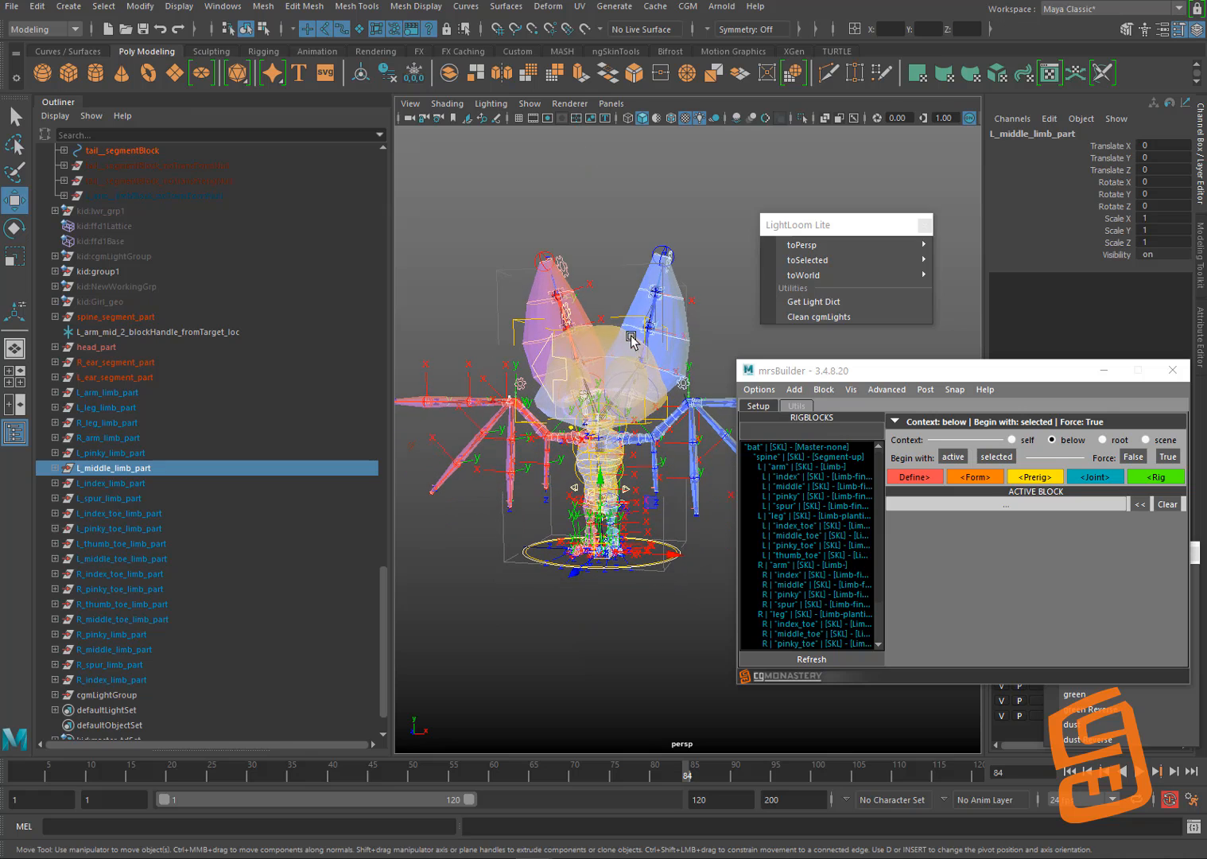
{"action": "left_click_drag", "start_coordinate": [907, 377], "coordinate": [938, 193]}
{"action": "left_click", "coordinate": [925, 226]}
{"action": "middle_click_drag", "start_coordinate": [580, 327], "coordinate": [590, 366], "text": "alt"}
{"action": "left_click_drag", "start_coordinate": [399, 386], "coordinate": [288, 366]}
{"action": "left_click_drag", "start_coordinate": [642, 354], "coordinate": [646, 374], "text": "alt"}
{"action": "left_click", "coordinate": [681, 350]}
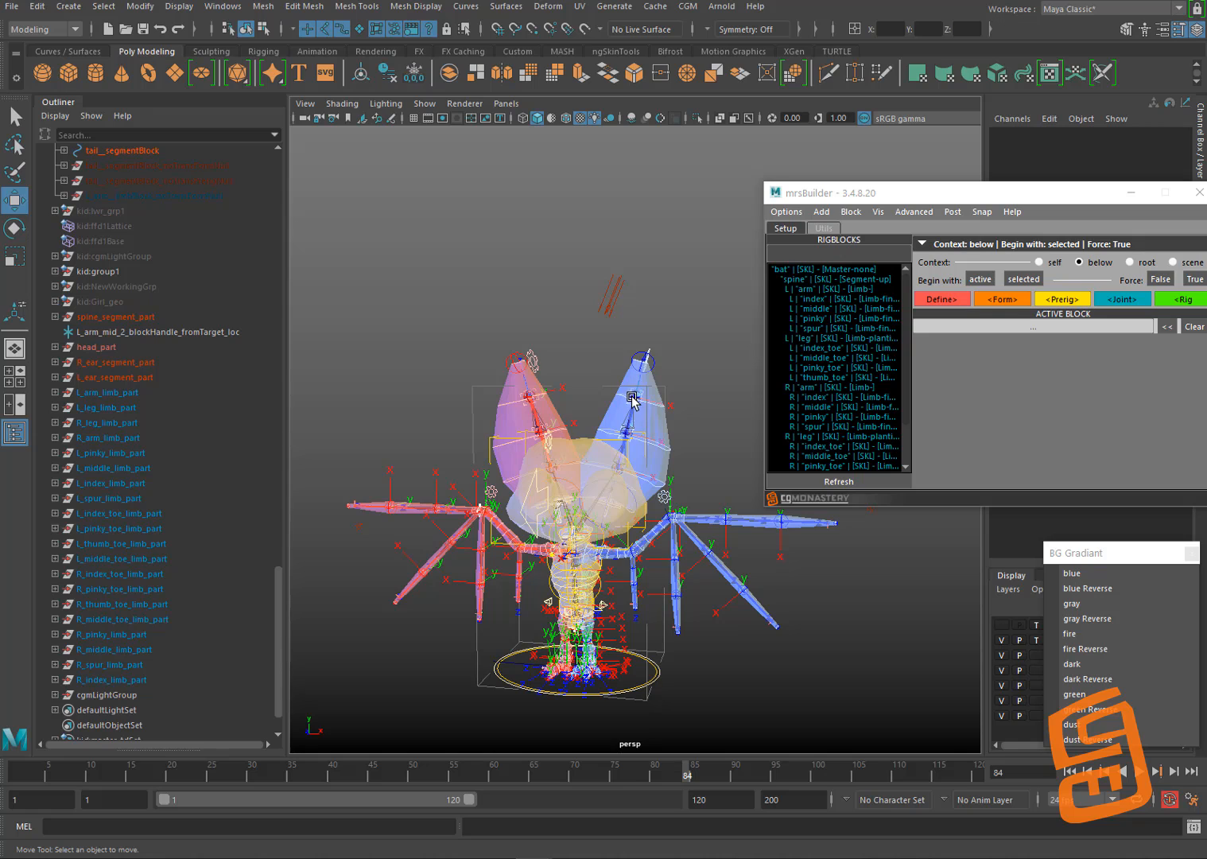
Step: Save the bat template scene and keep the Move tool active
{"action": "mouse_move", "coordinate": [672, 401]}
{"action": "left_mouse_down", "text": "alt"}
{"action": "mouse_move", "coordinate": [676, 423]}
{"action": "mouse_move", "coordinate": [670, 407]}
{"action": "left_mouse_up", "text": "alt"}
{"action": "key", "text": "q"}
{"action": "key", "text": "ctrl+s"}
{"action": "key", "text": "w"}
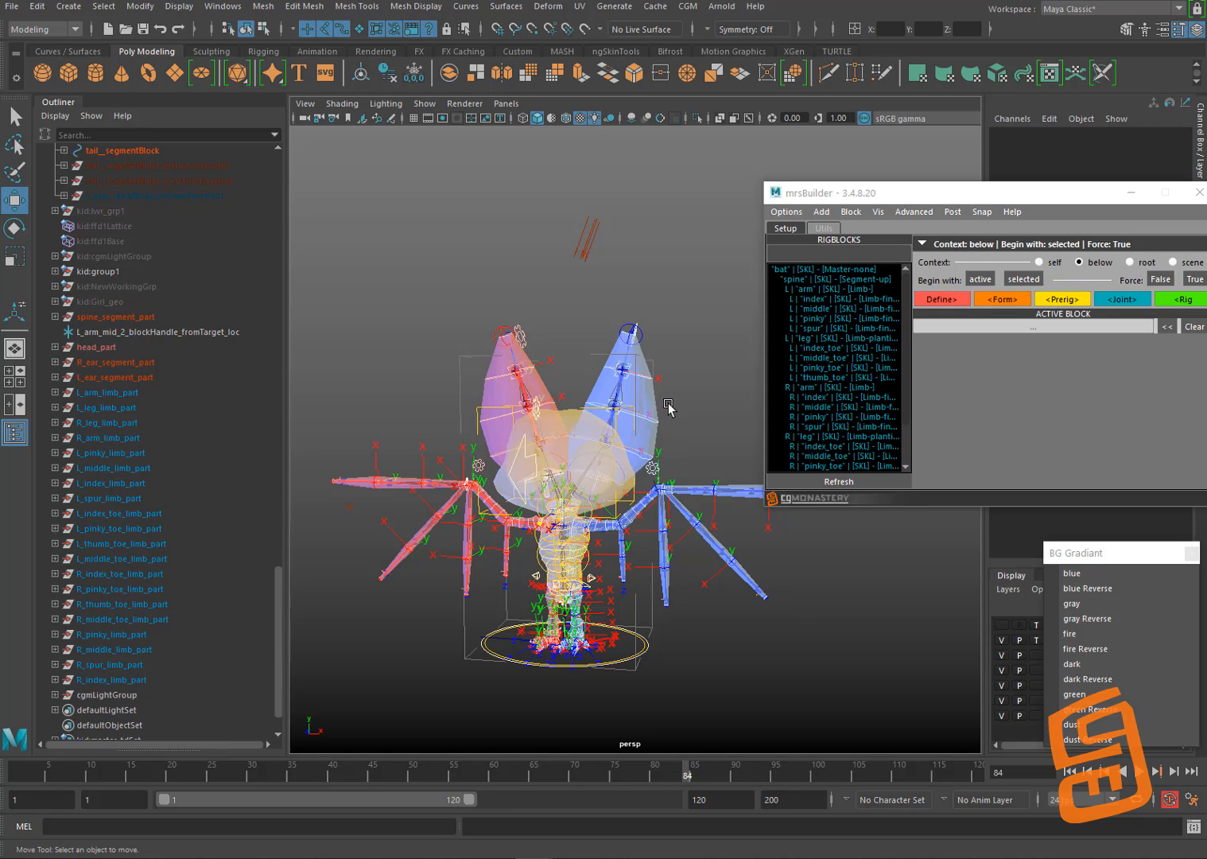
Step: With the left arm block selected, open the MRS Build window, enlarge it to show all options, and start the build
{"action": "left_click", "coordinate": [855, 288]}
{"action": "left_click", "coordinate": [914, 212]}
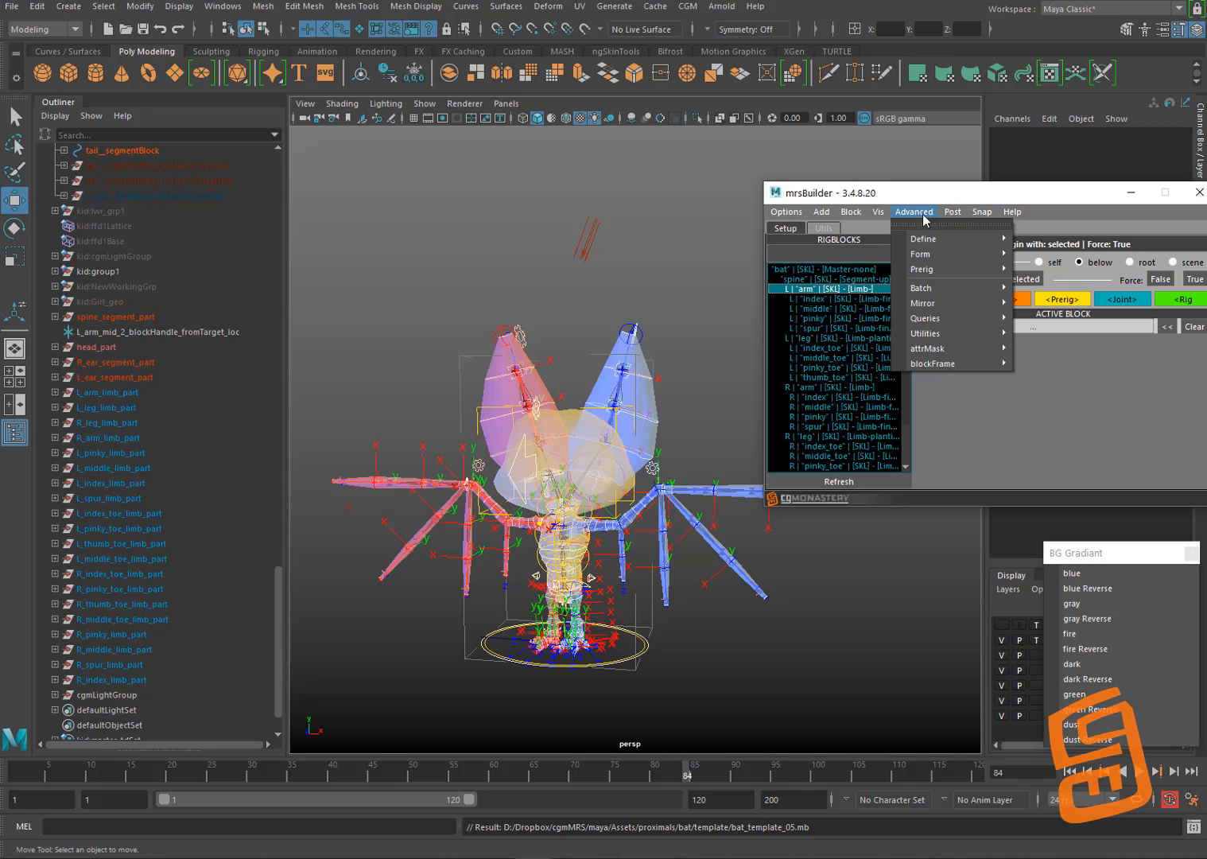
{"action": "mouse_move", "coordinate": [943, 270]}
{"action": "left_click", "coordinate": [1050, 317]}
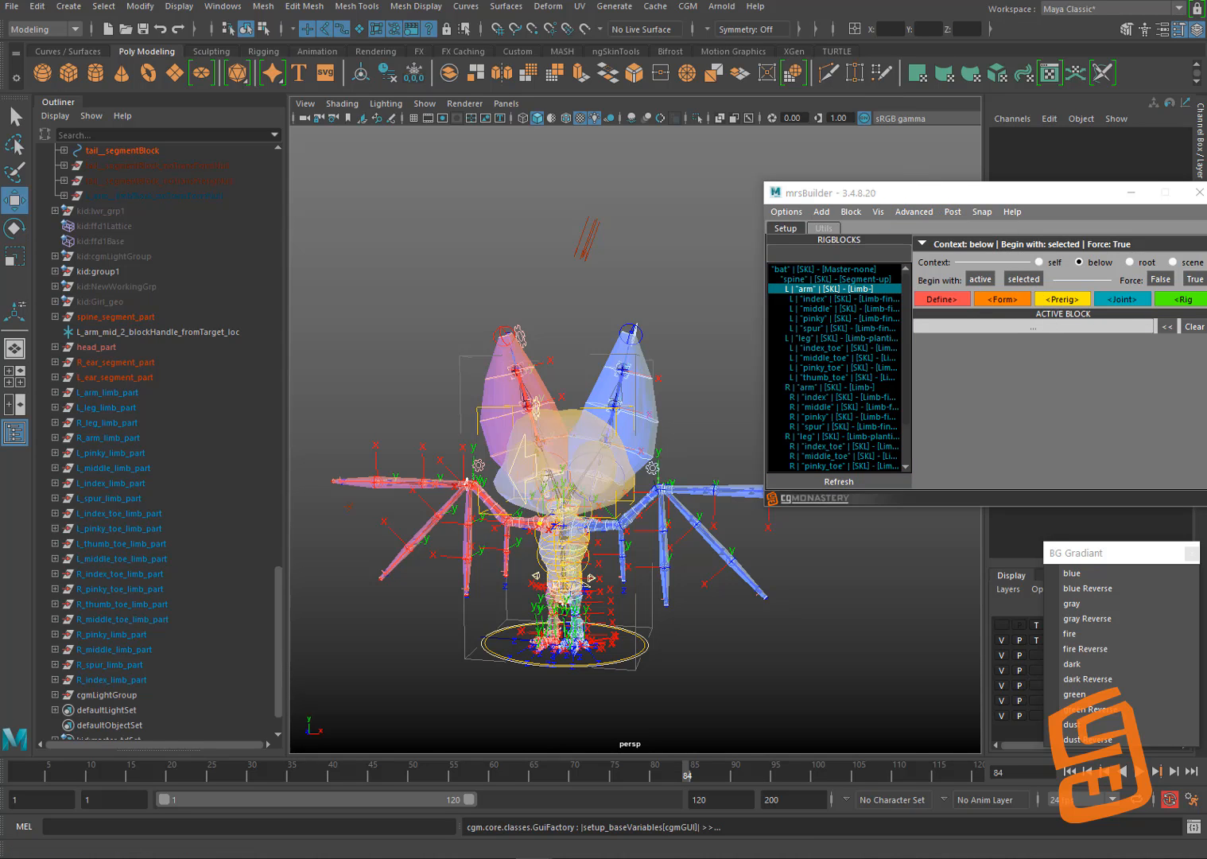
{"action": "left_click_drag", "start_coordinate": [497, 114], "coordinate": [677, 380]}
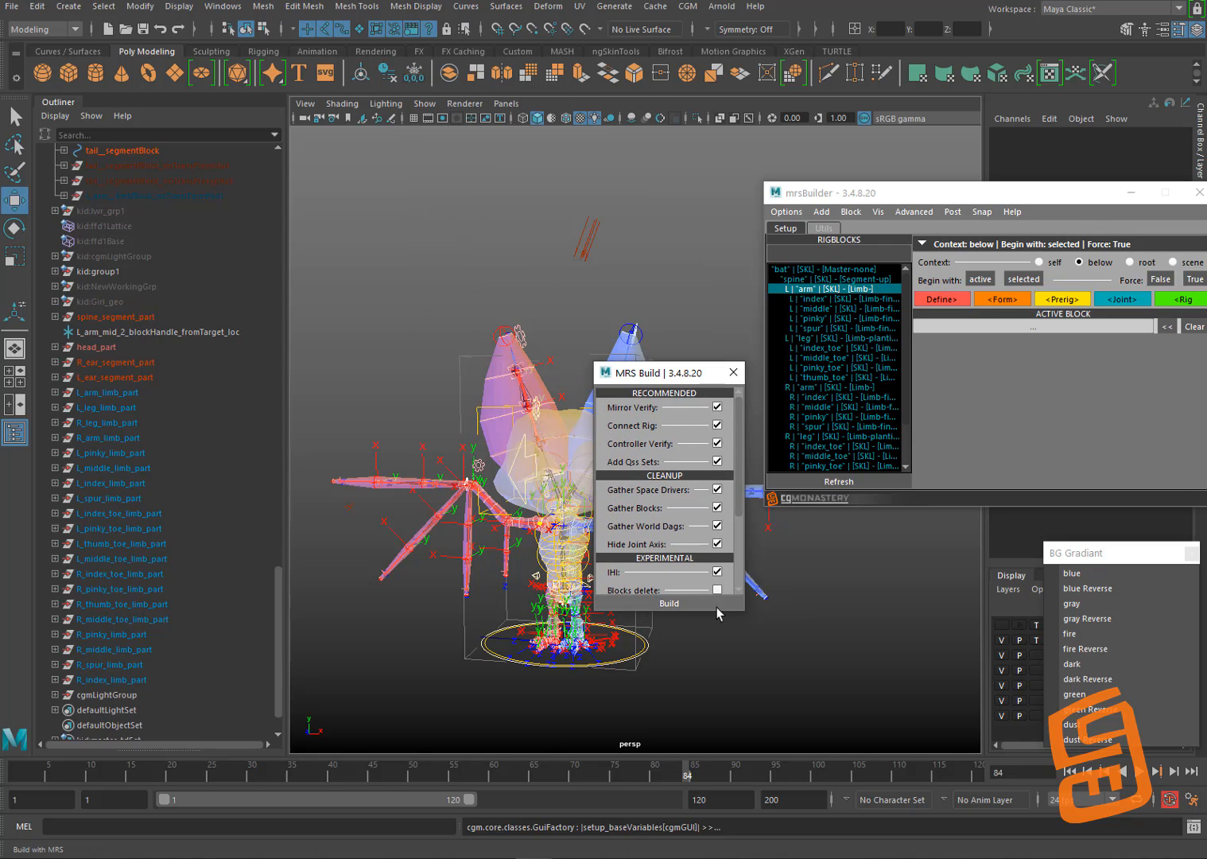
{"action": "left_click_drag", "start_coordinate": [745, 612], "coordinate": [757, 742]}
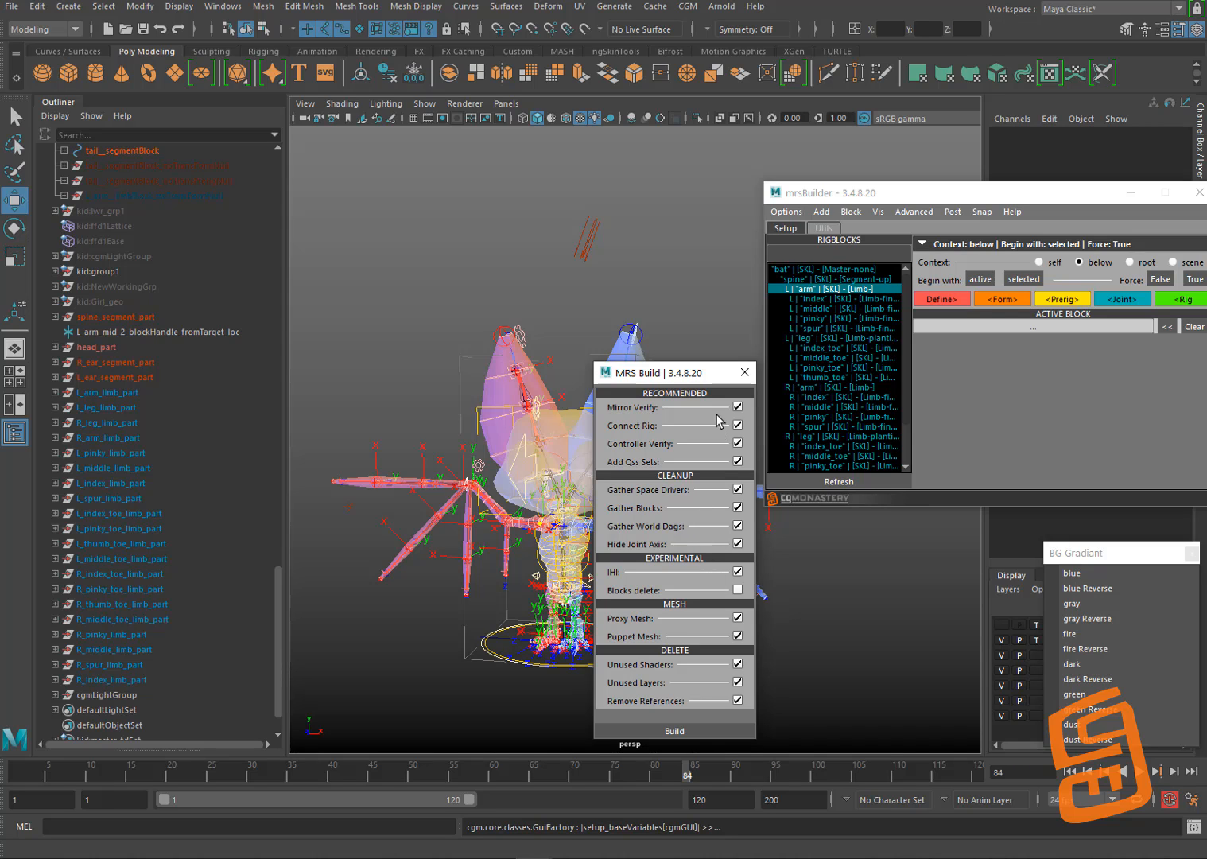
{"action": "left_click_drag", "start_coordinate": [661, 372], "coordinate": [548, 229]}
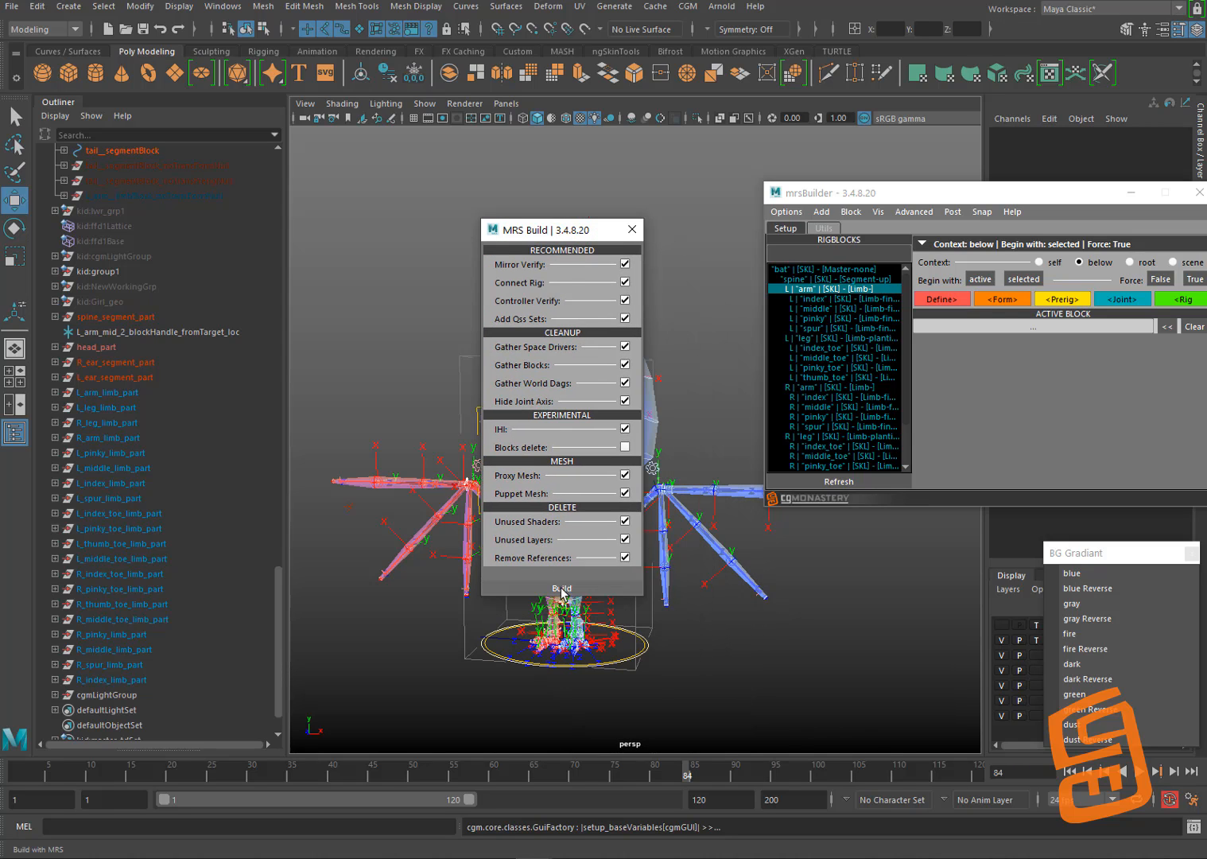
{"action": "left_click", "coordinate": [562, 591]}
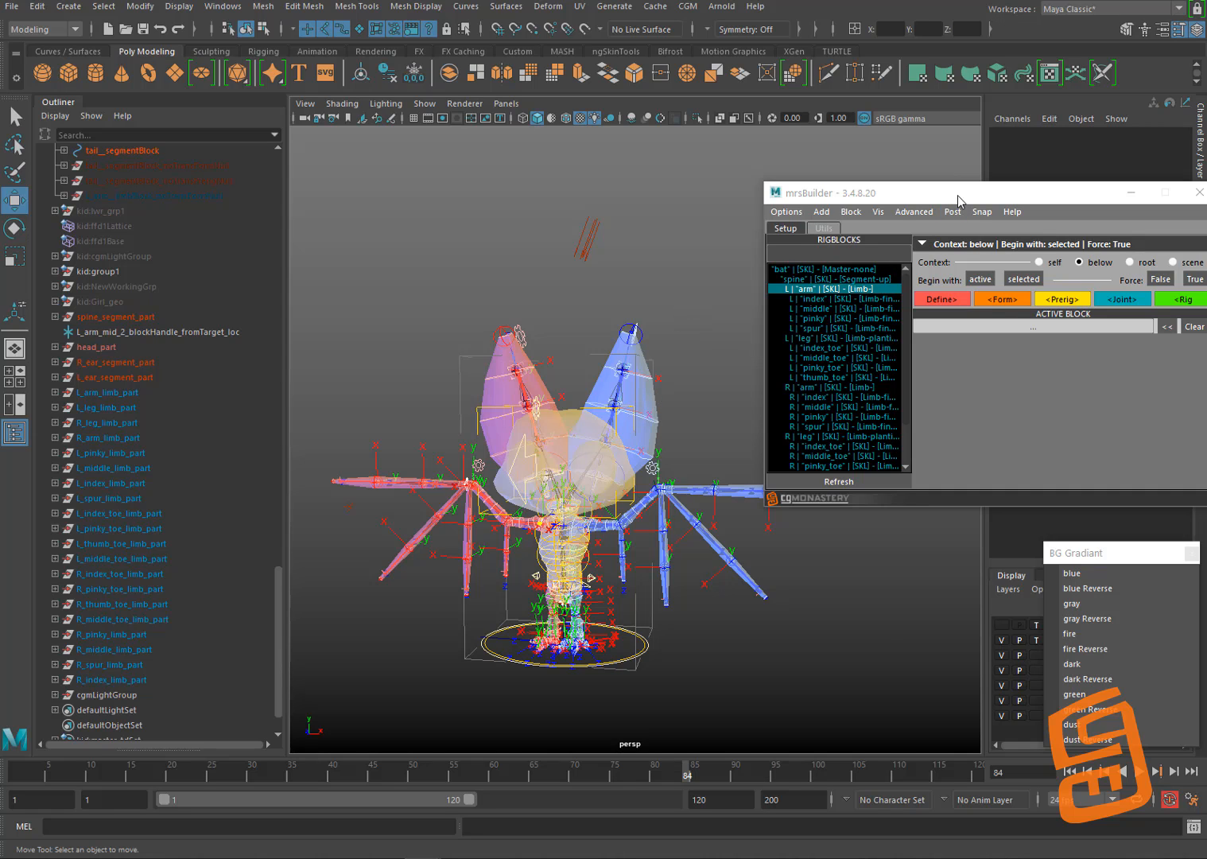
Step: Close mrsBuilder and open the cgmScene pipeline window
{"action": "left_click_drag", "start_coordinate": [958, 201], "coordinate": [688, 259]}
{"action": "left_click", "coordinate": [935, 251]}
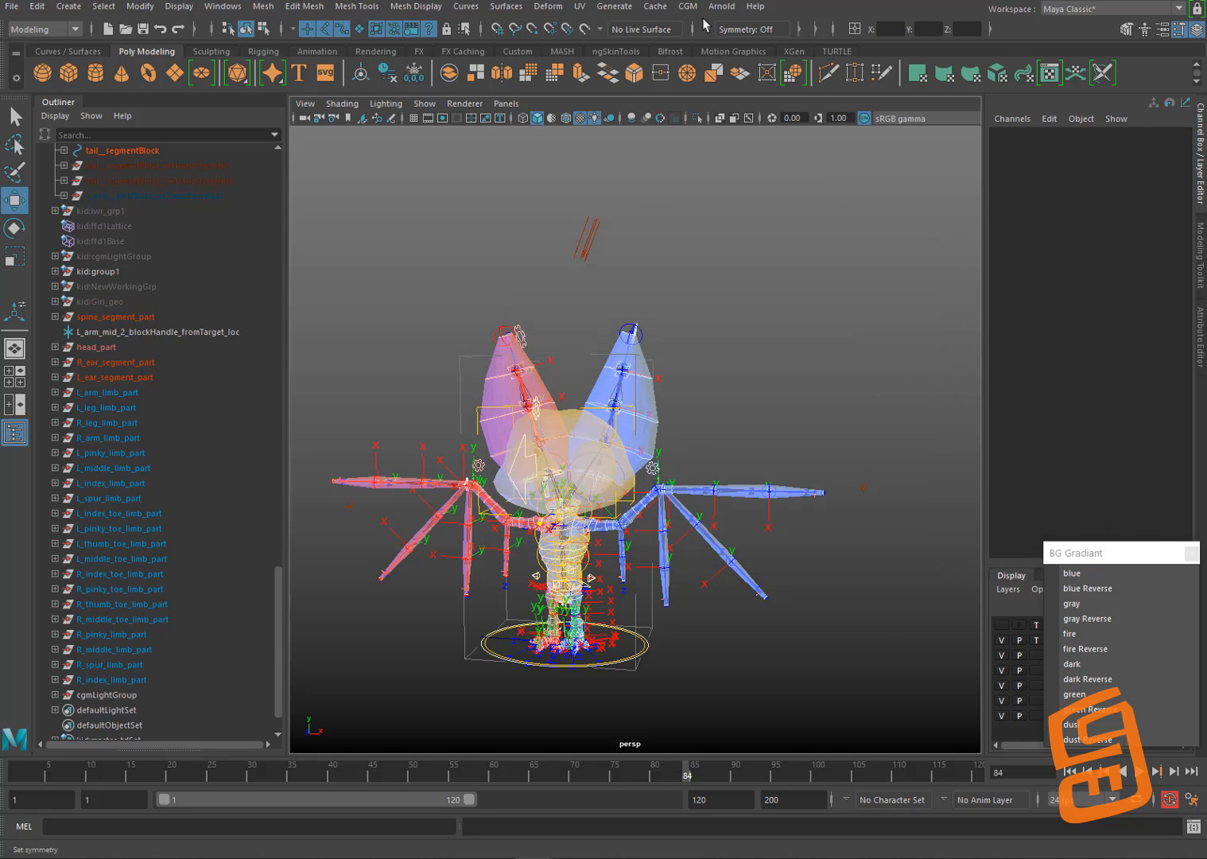
{"action": "left_click", "coordinate": [688, 5]}
{"action": "mouse_move", "coordinate": [803, 161]}
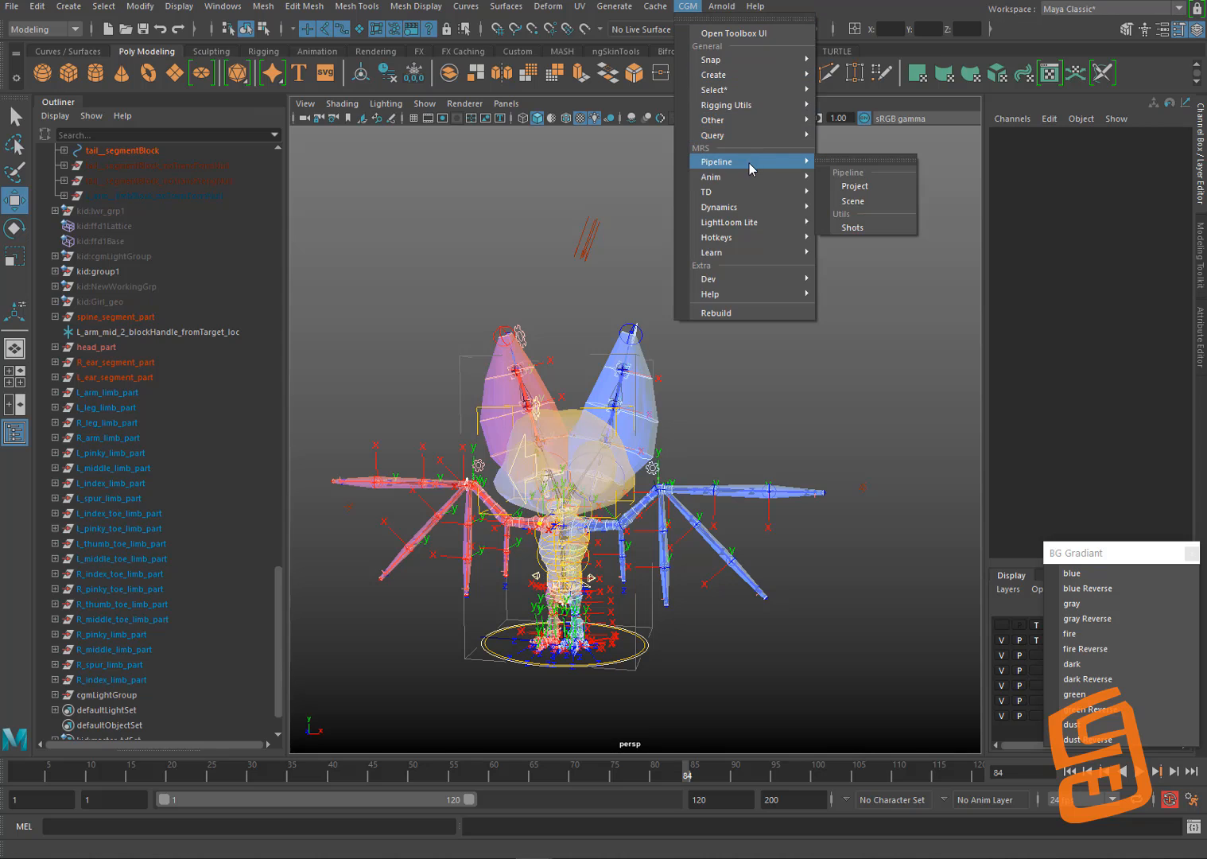
{"action": "left_click", "coordinate": [853, 201]}
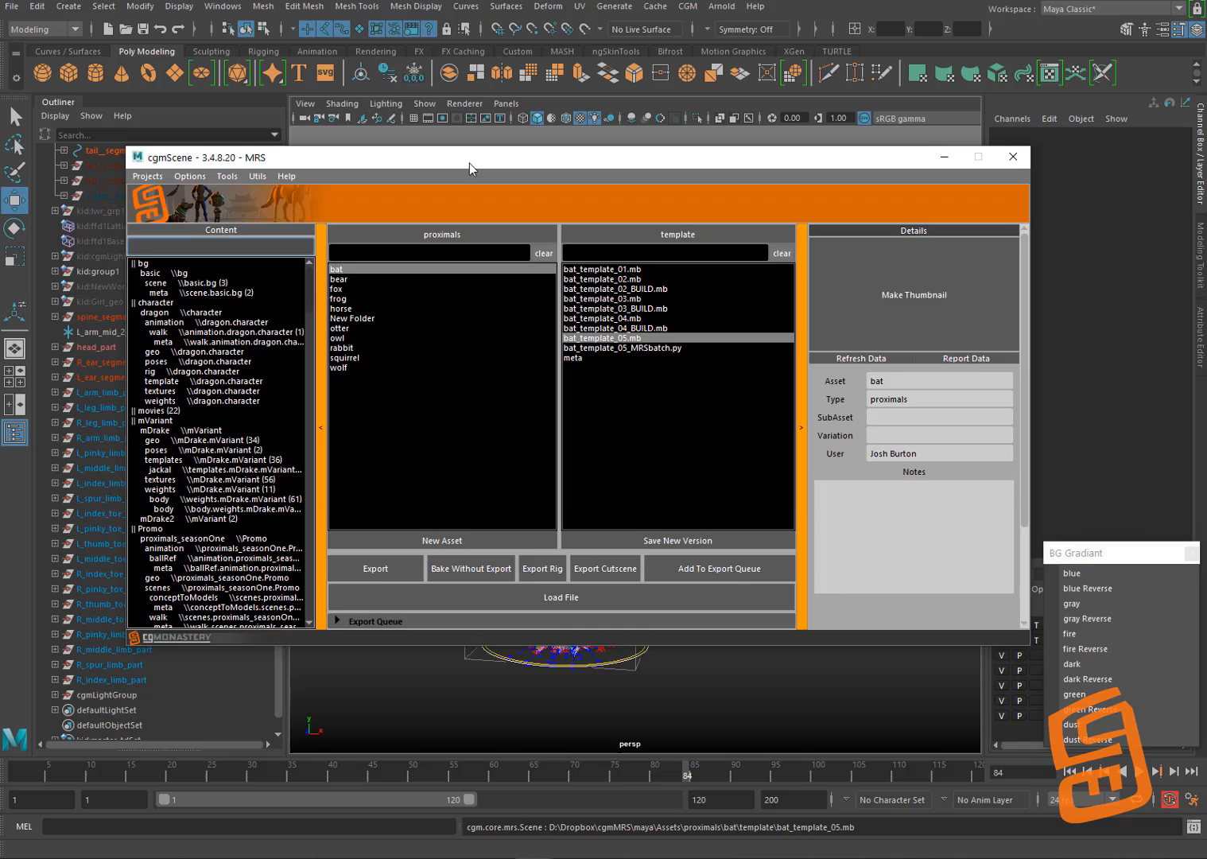
{"action": "left_click_drag", "start_coordinate": [468, 163], "coordinate": [499, 176]}
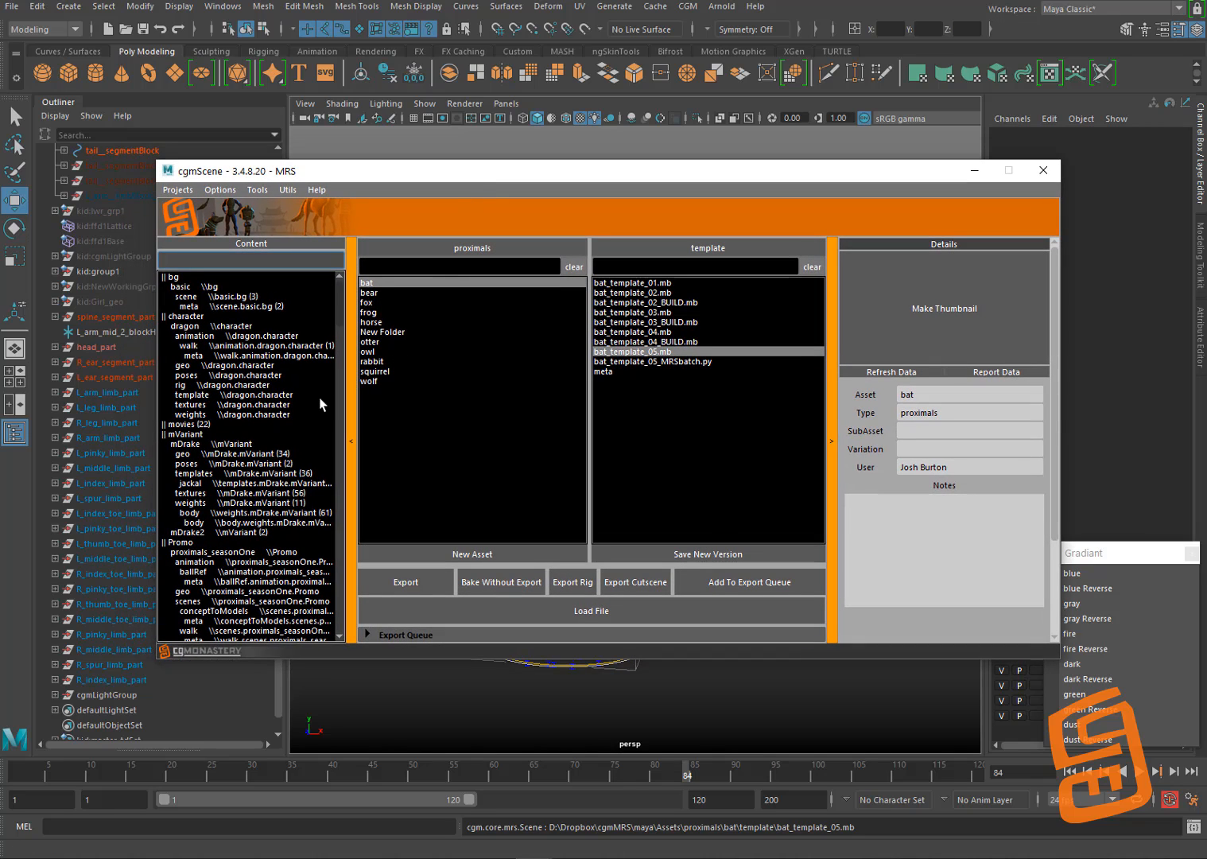
Step: Select the otter asset to list its template files, and collapse and restore the Content column
{"action": "left_click", "coordinate": [446, 338]}
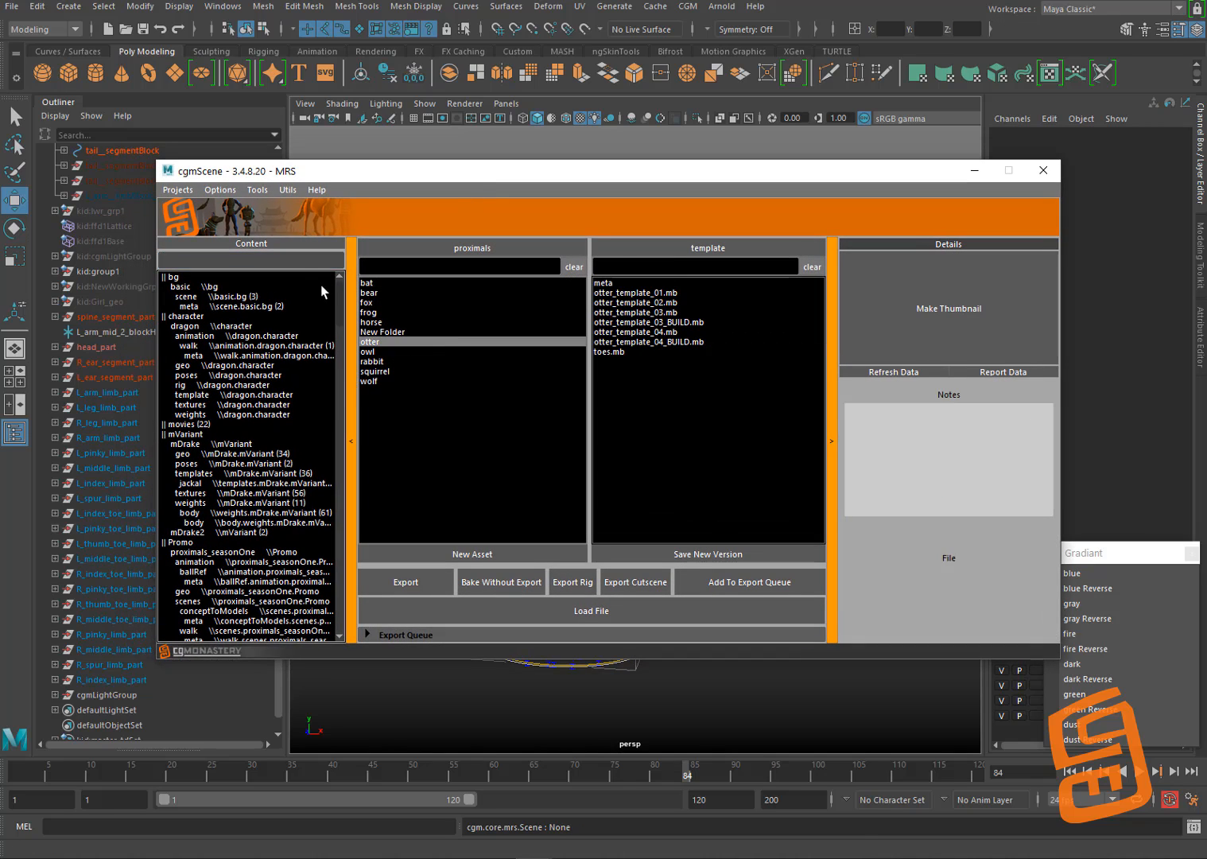
{"action": "left_click", "coordinate": [351, 355]}
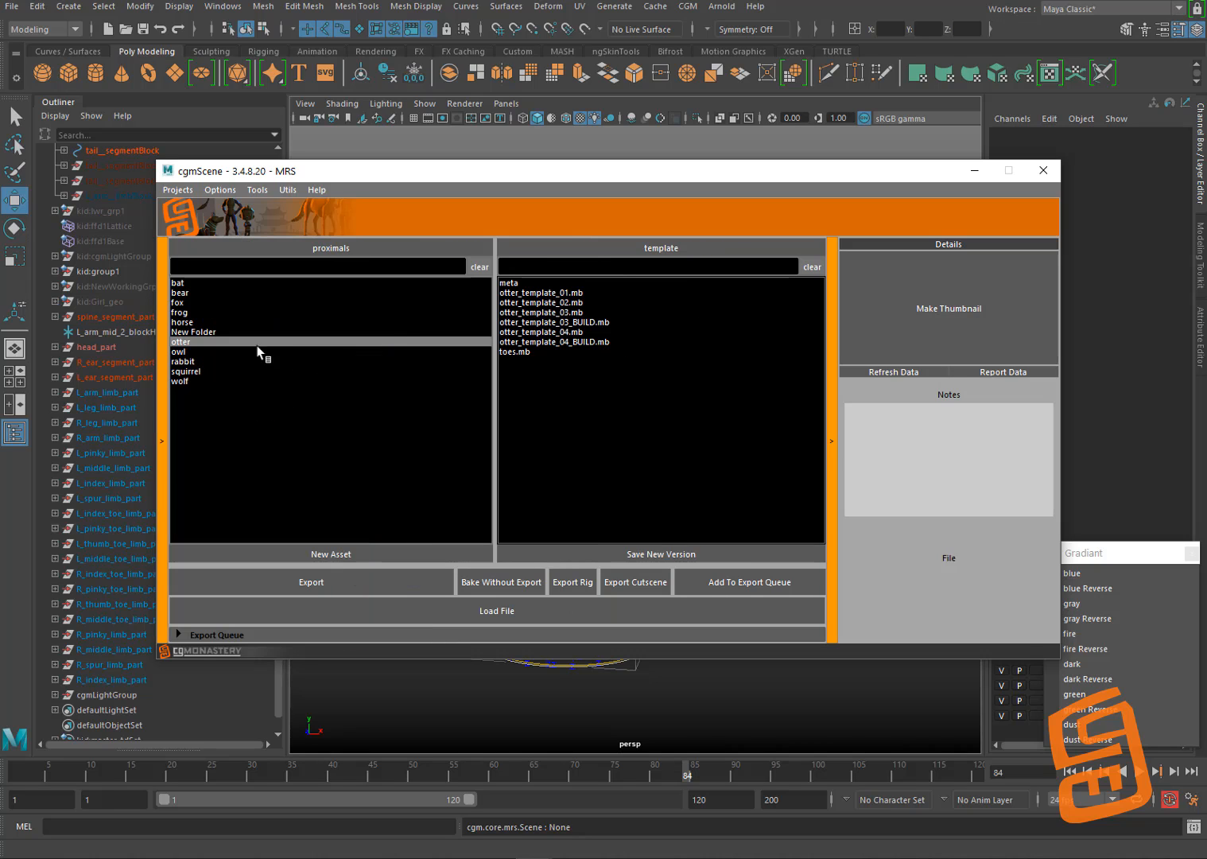
{"action": "left_click", "coordinate": [162, 341]}
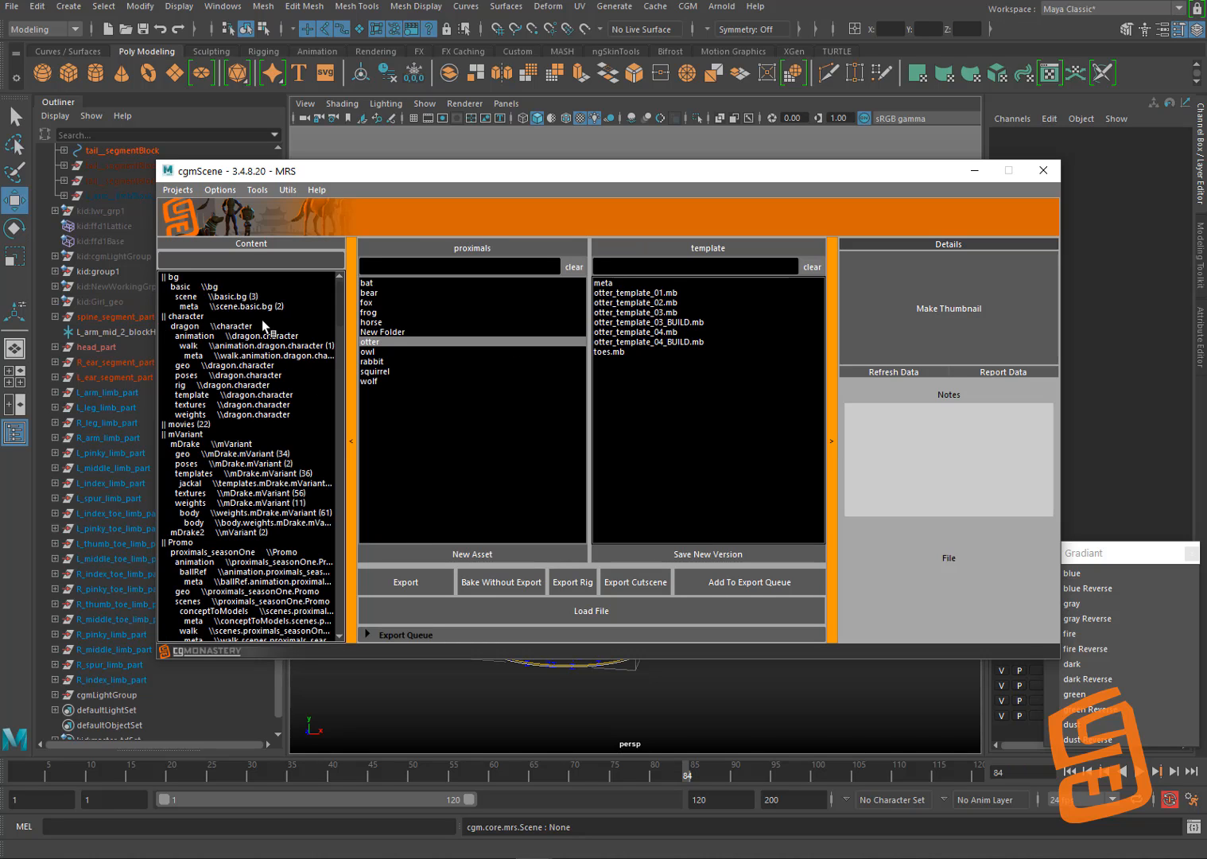
Step: Select the dragon character's rig folder and filter the Content list by "drag"
{"action": "left_click", "coordinate": [265, 327]}
{"action": "left_click", "coordinate": [253, 385]}
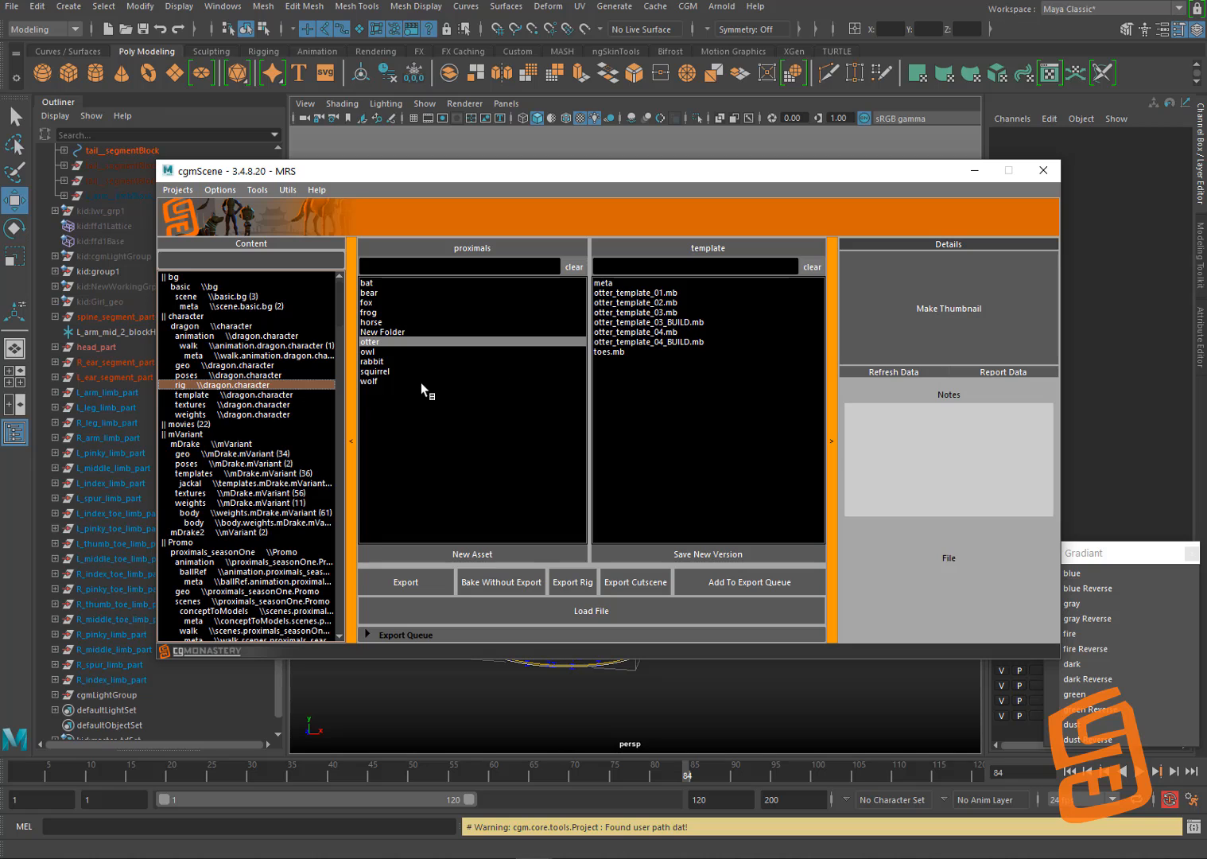
{"action": "left_click", "coordinate": [221, 256]}
{"action": "type", "text": "drag"}
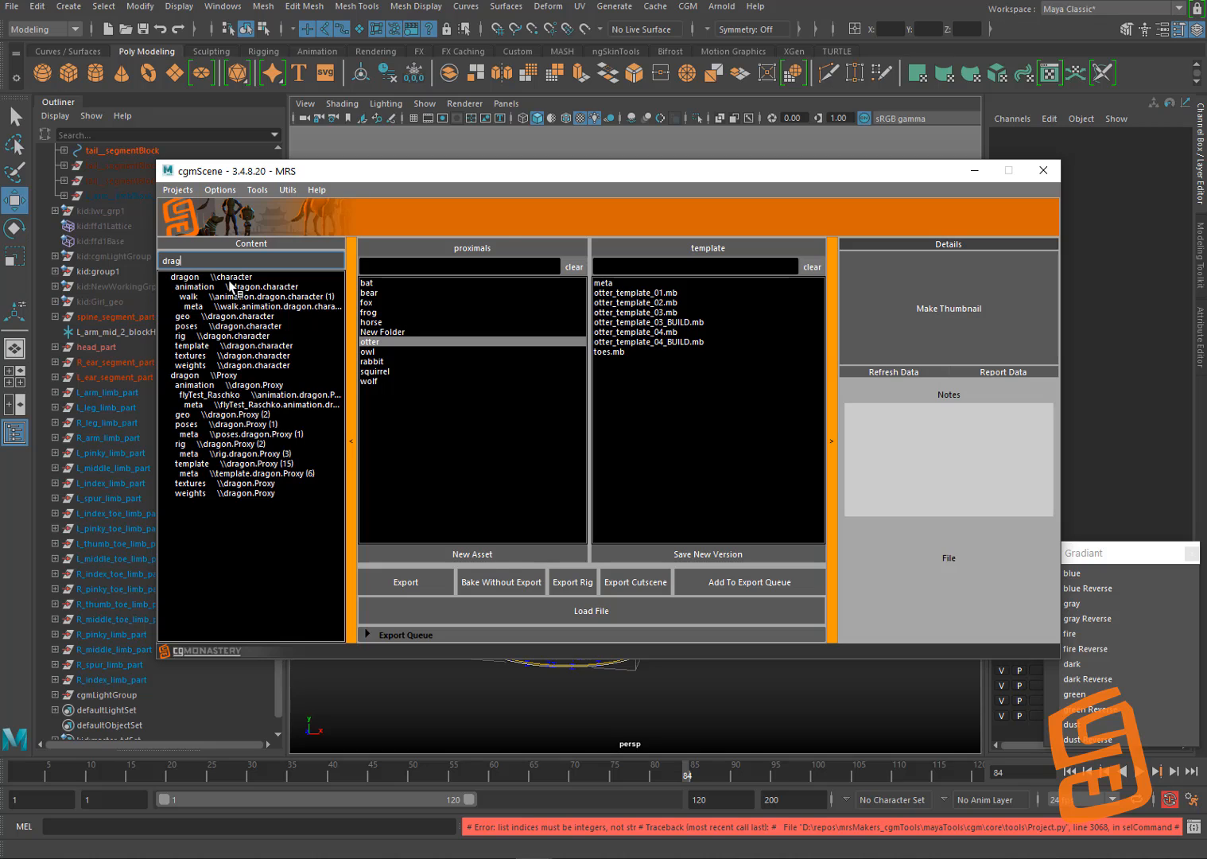
Step: Browse the dragon character's animation folder and its walk versions, and return to the dragon character entry
{"action": "left_click", "coordinate": [230, 284]}
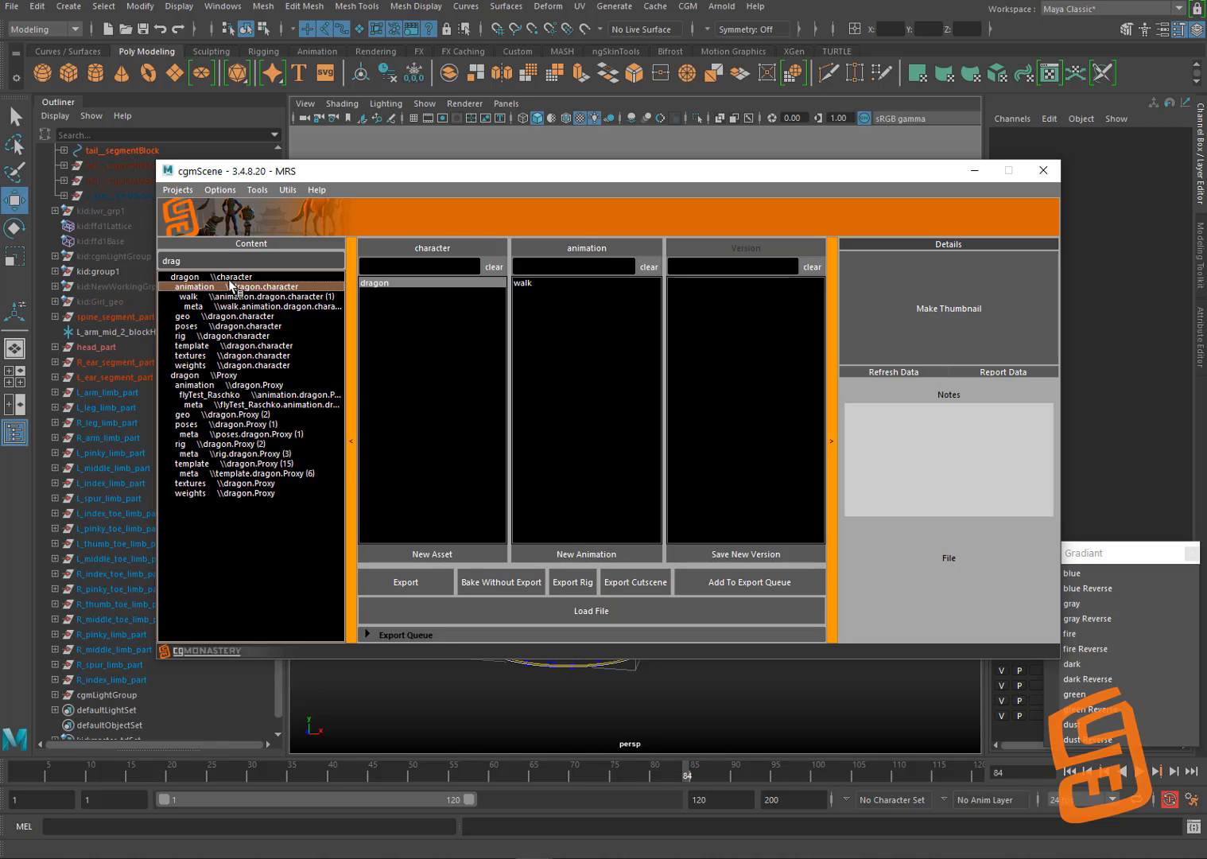
{"action": "left_click", "coordinate": [226, 297]}
{"action": "left_click_drag", "start_coordinate": [226, 297], "coordinate": [352, 304]}
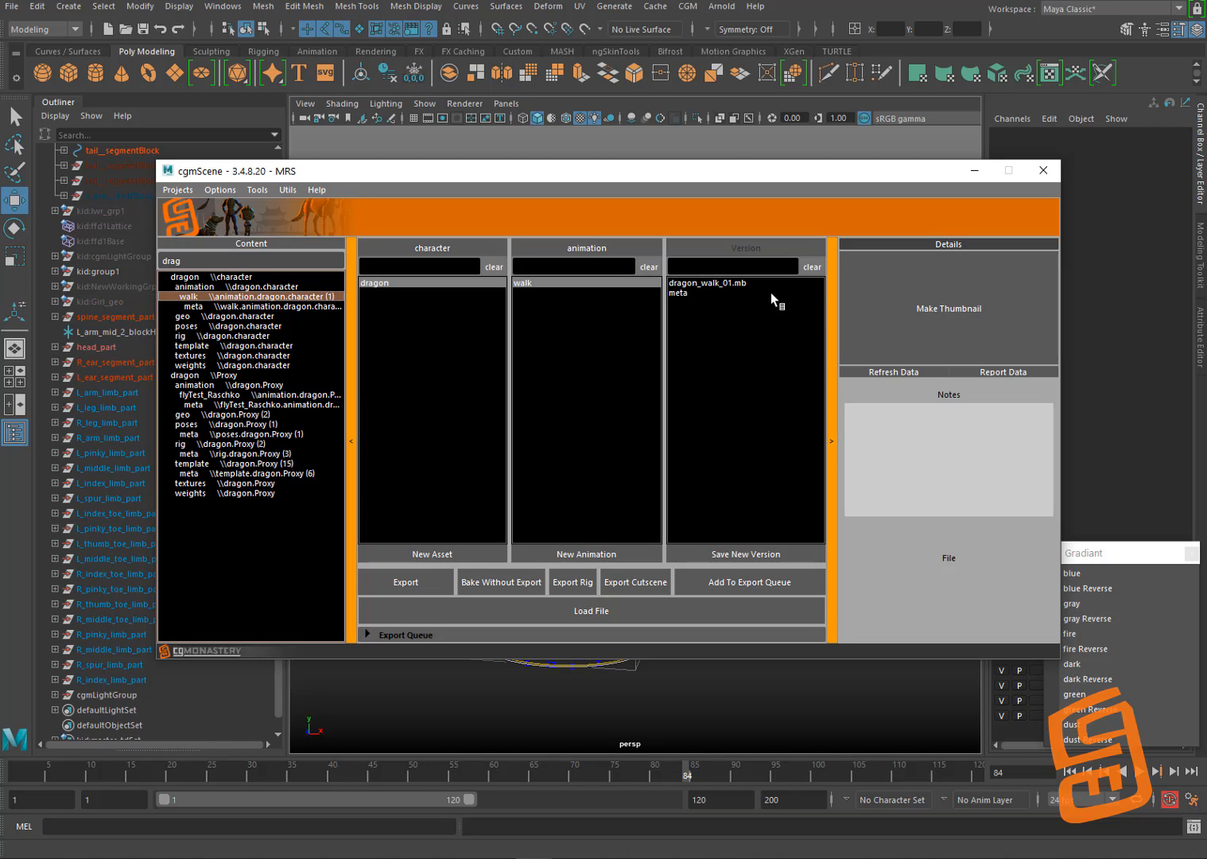
{"action": "left_click_drag", "start_coordinate": [699, 323], "coordinate": [244, 282]}
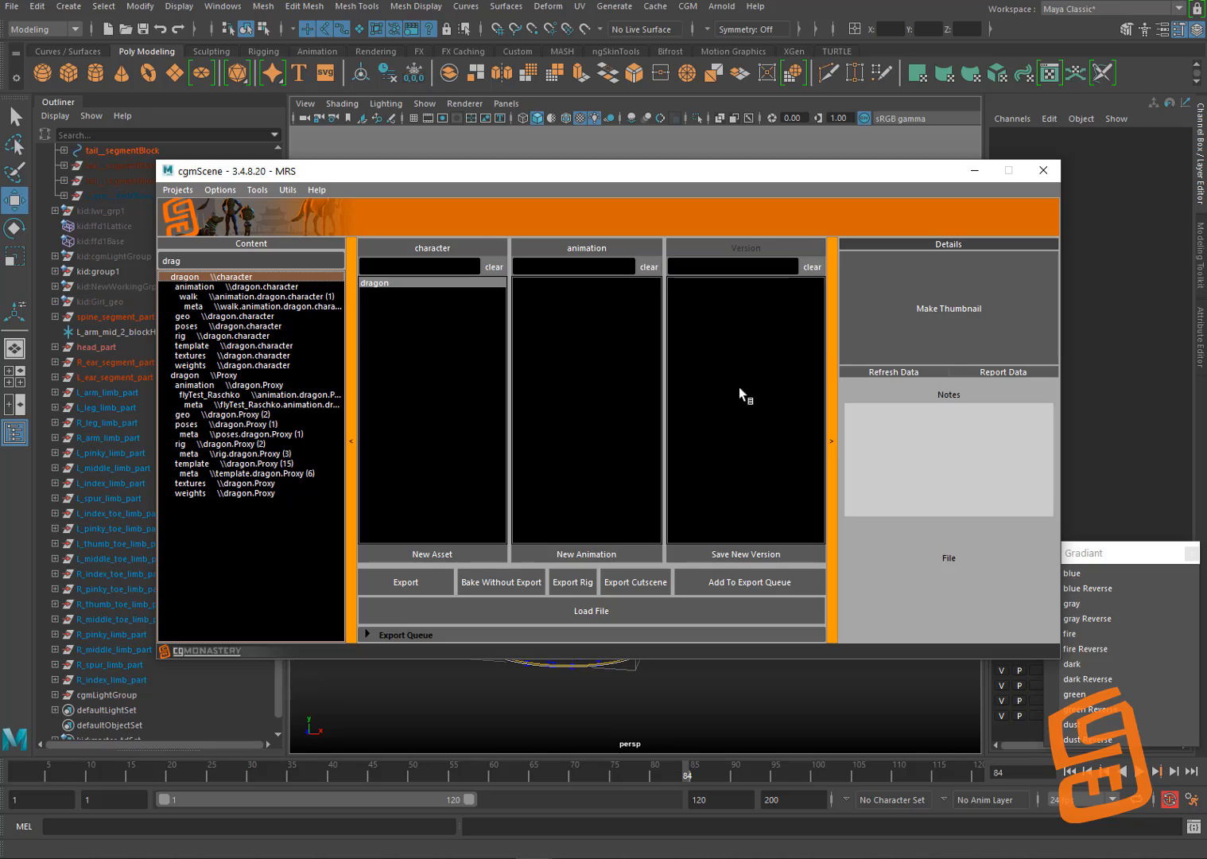
Step: Browse the dragon character's animation and template folders, and list the template files of the dragon Proxy asset
{"action": "left_click", "coordinate": [271, 288]}
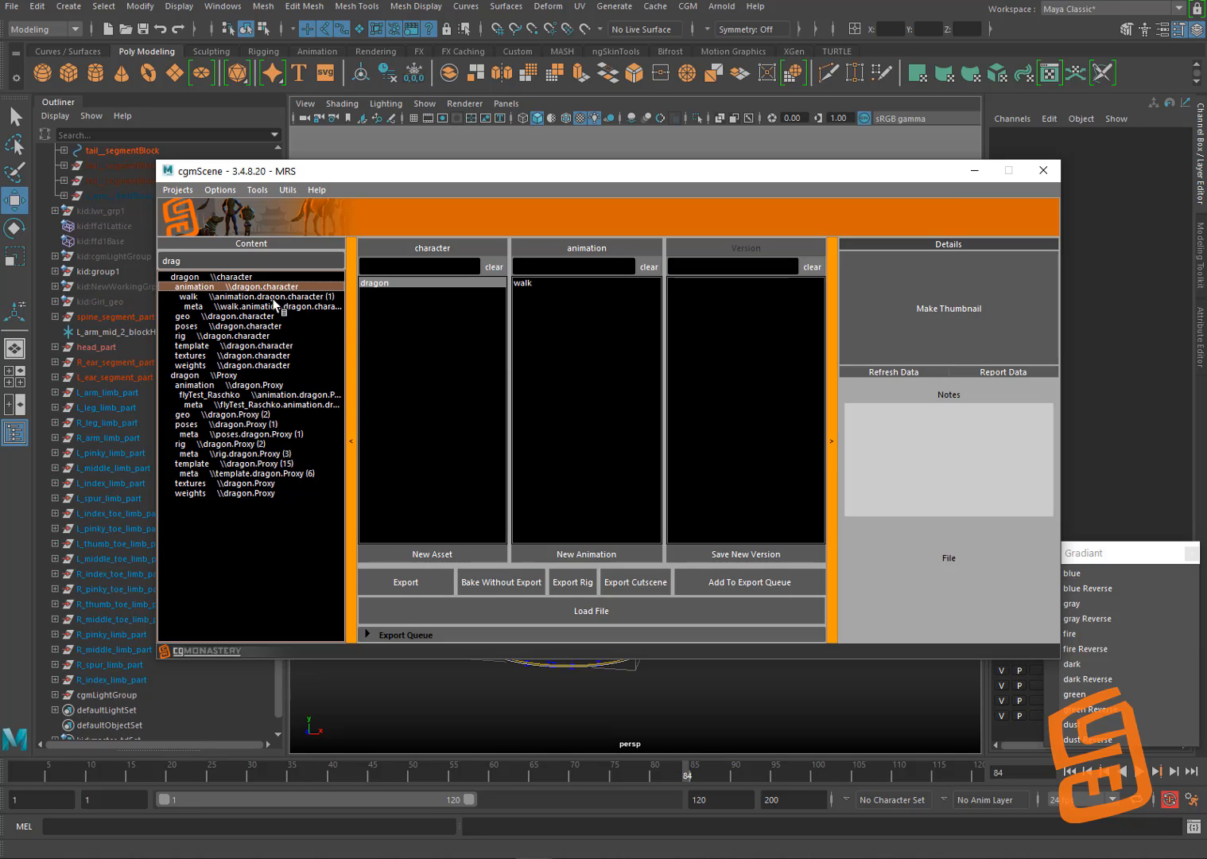
{"action": "left_click", "coordinate": [237, 347]}
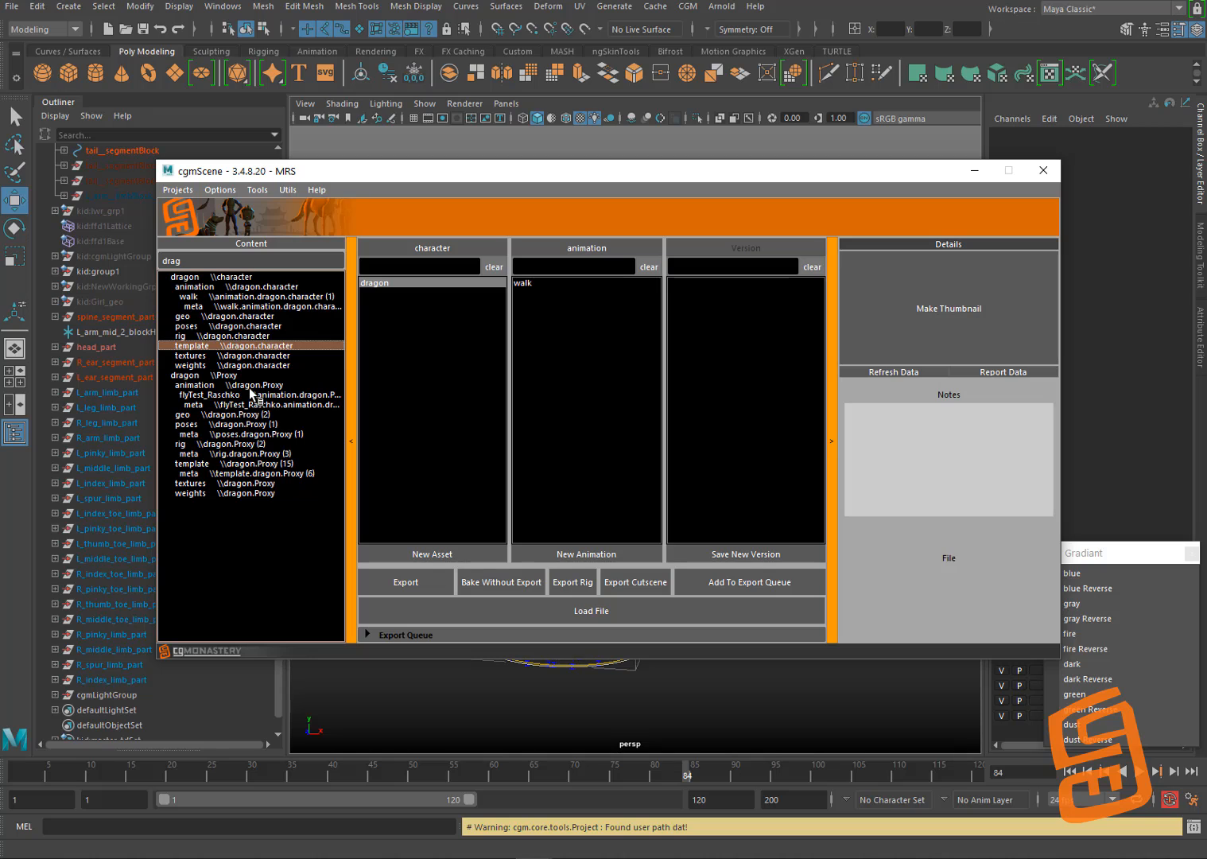
{"action": "left_click", "coordinate": [244, 376]}
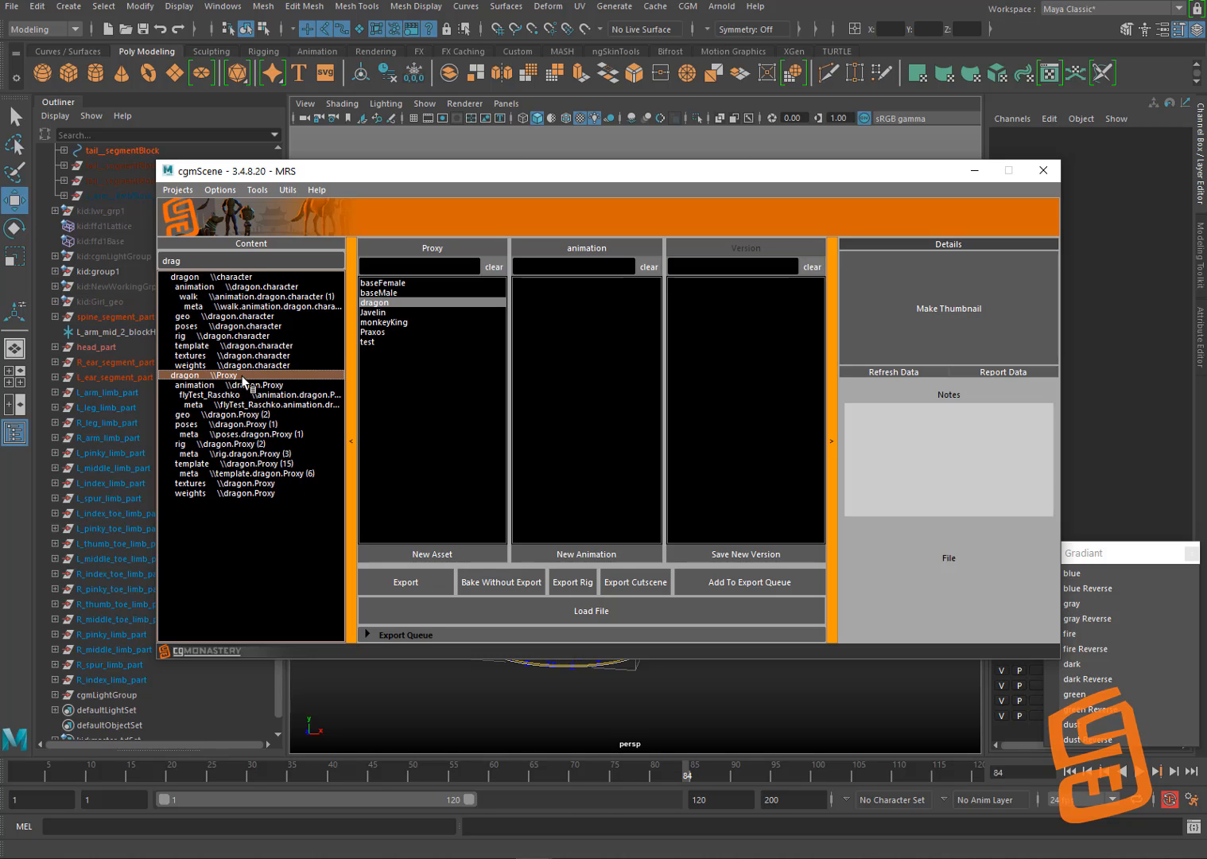
{"action": "left_click", "coordinate": [588, 249]}
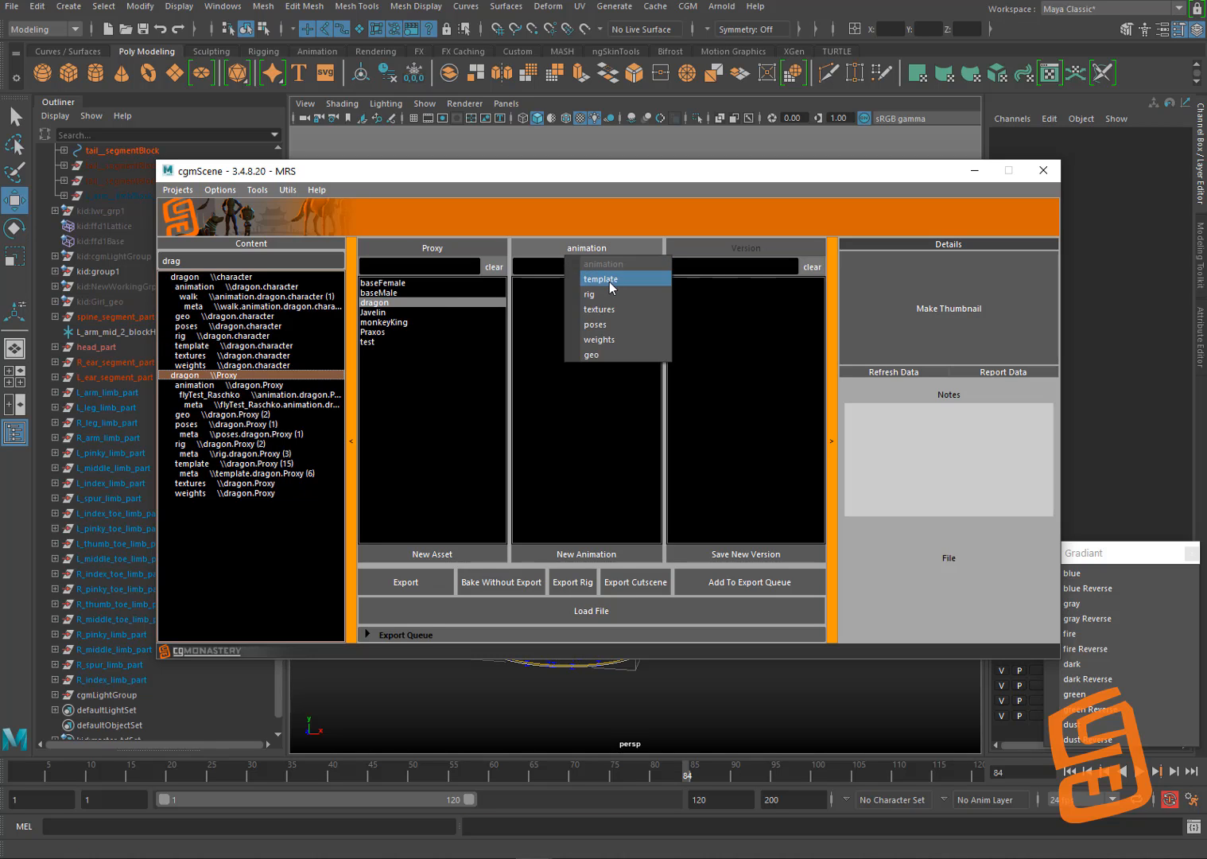
{"action": "left_click", "coordinate": [609, 280]}
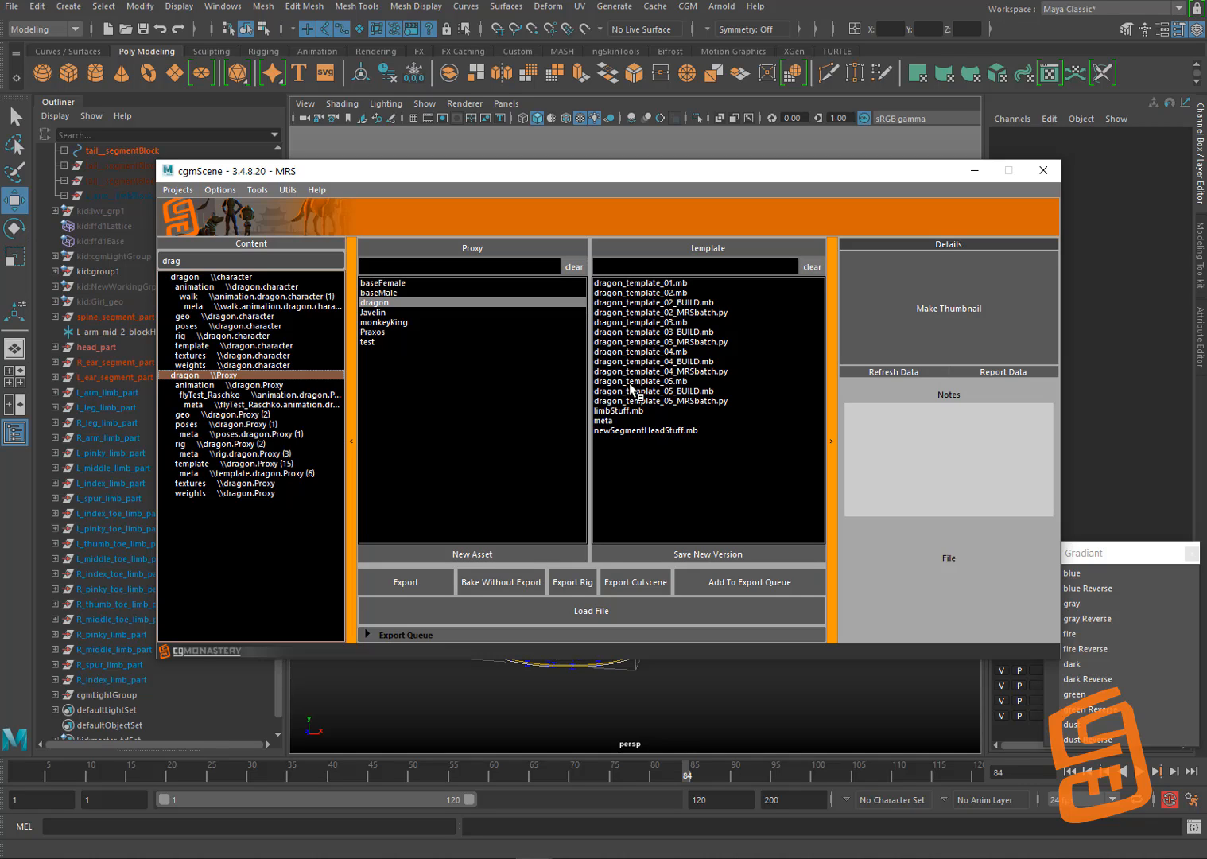
Step: Load newSegmentHeadStuff.mb from the dragon Proxy's template files
{"action": "left_click", "coordinate": [617, 430]}
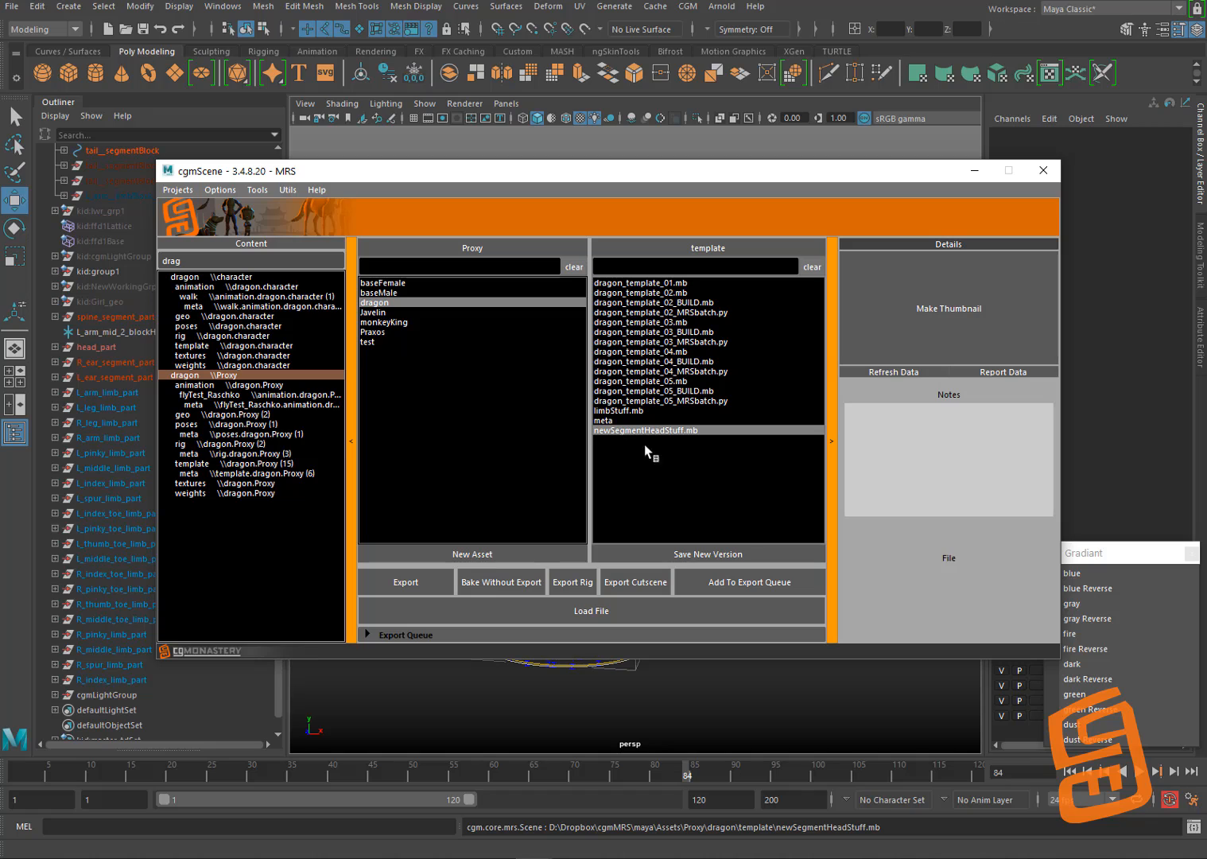
{"action": "left_click", "coordinate": [518, 609]}
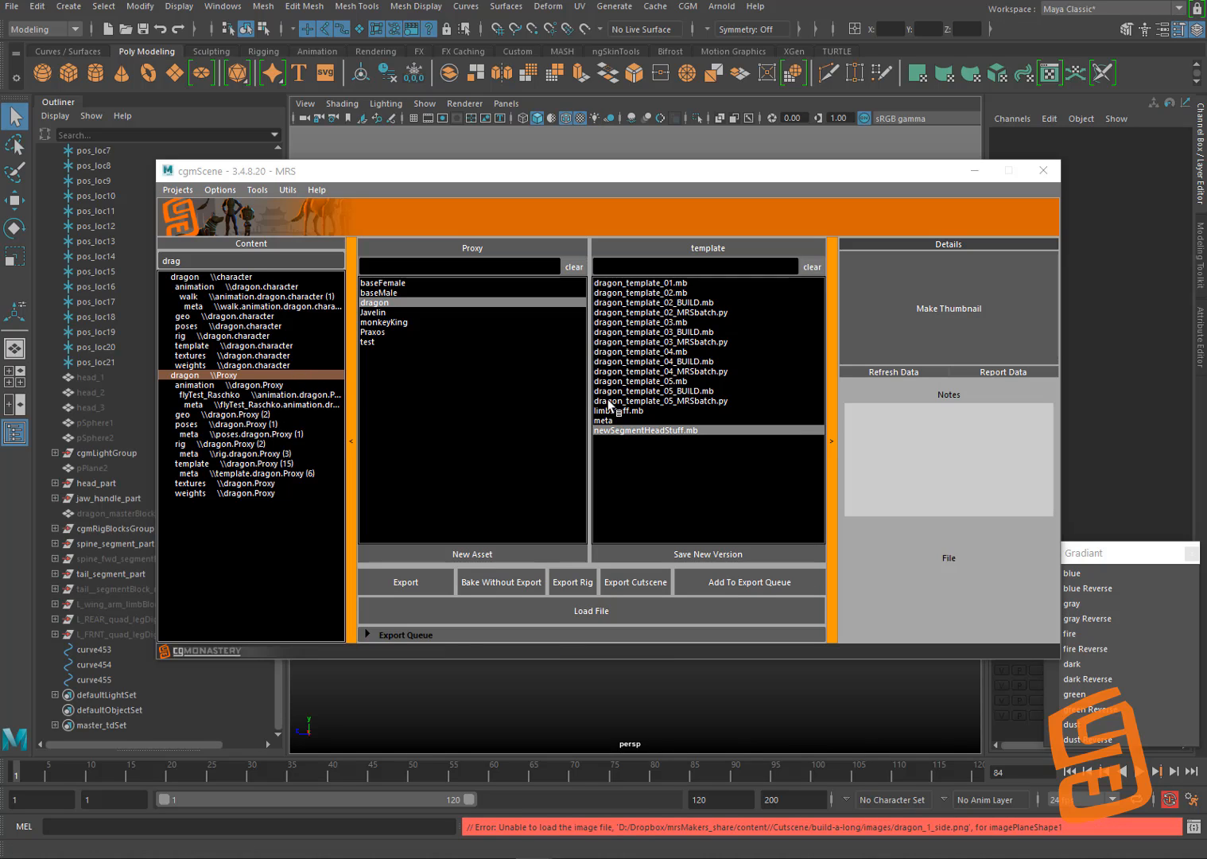
Step: Show the file options for dragon_template_03_BUILD.mb, open Maya's file browser in its directory and cancel it
{"action": "right_click", "coordinate": [629, 432]}
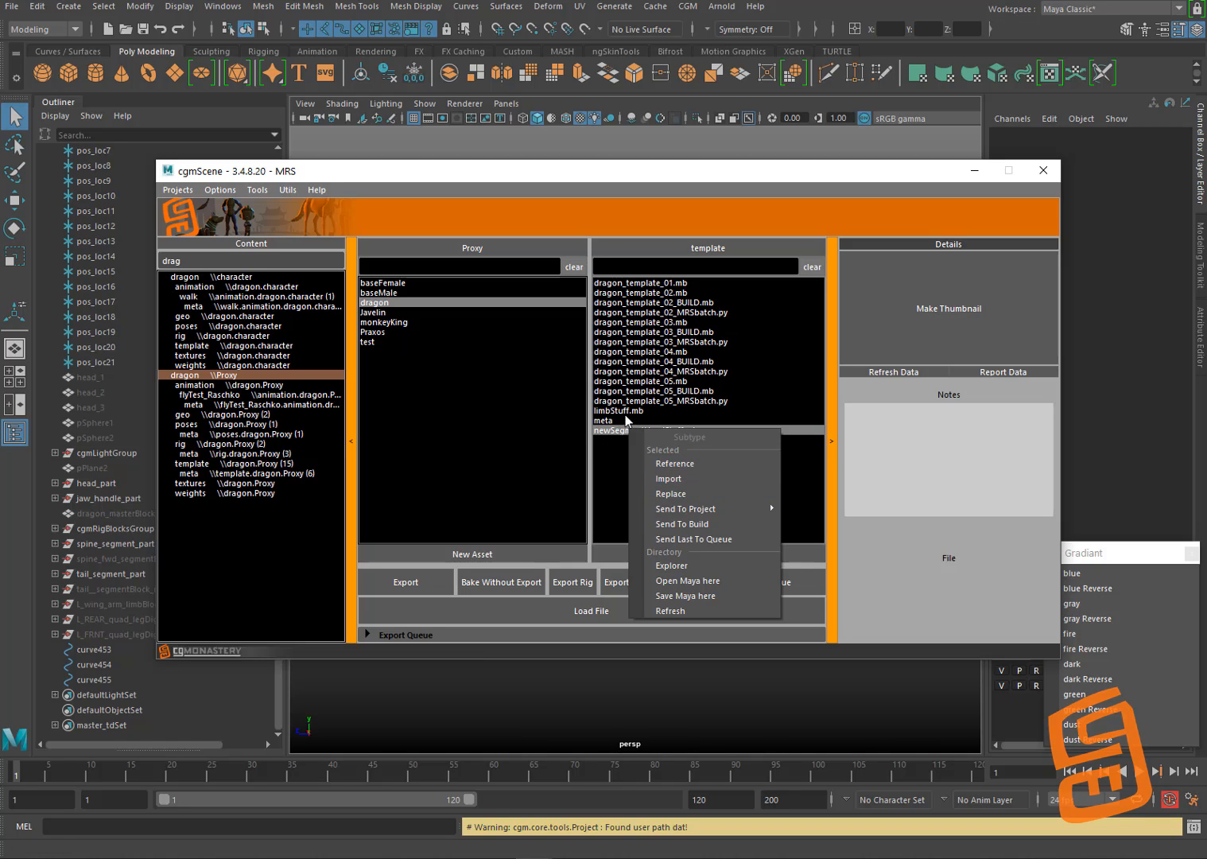
{"action": "left_click", "coordinate": [633, 333]}
{"action": "right_click", "coordinate": [632, 334]}
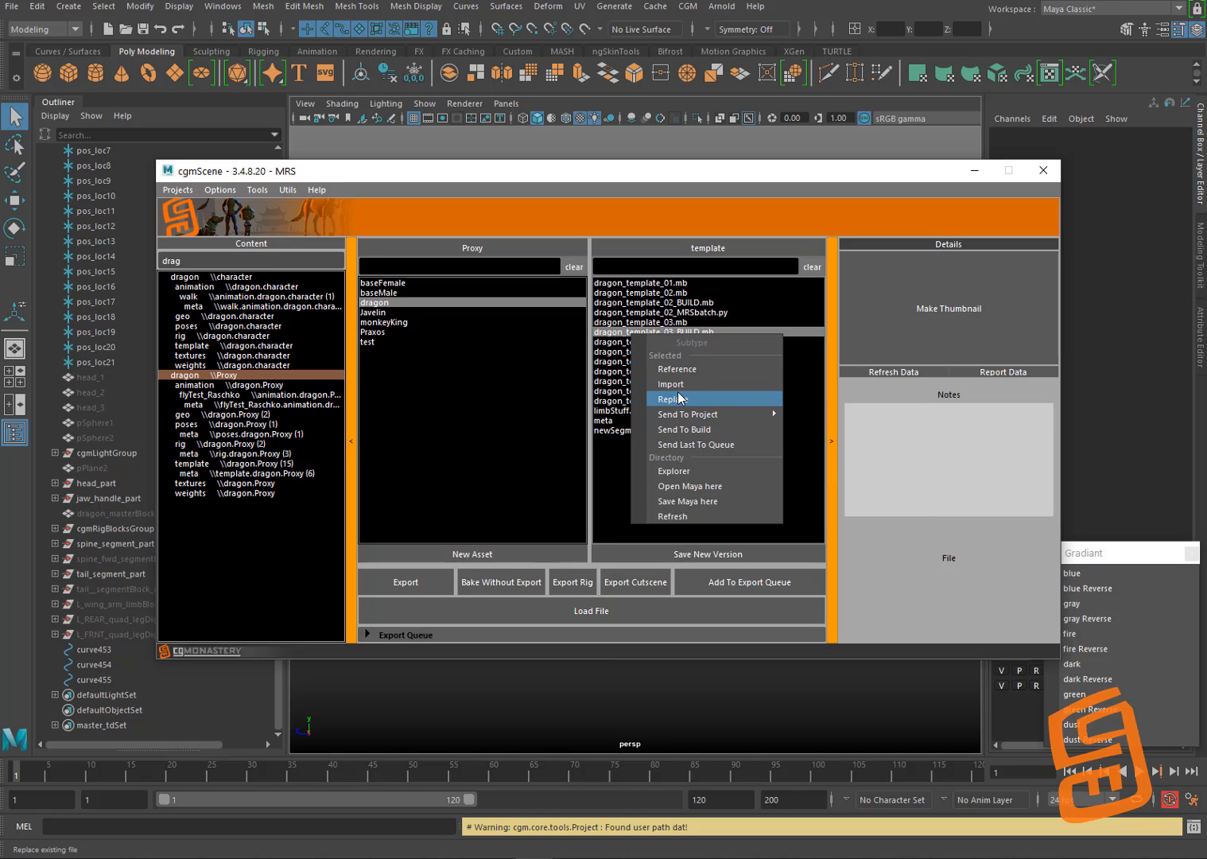
{"action": "mouse_move", "coordinate": [697, 420]}
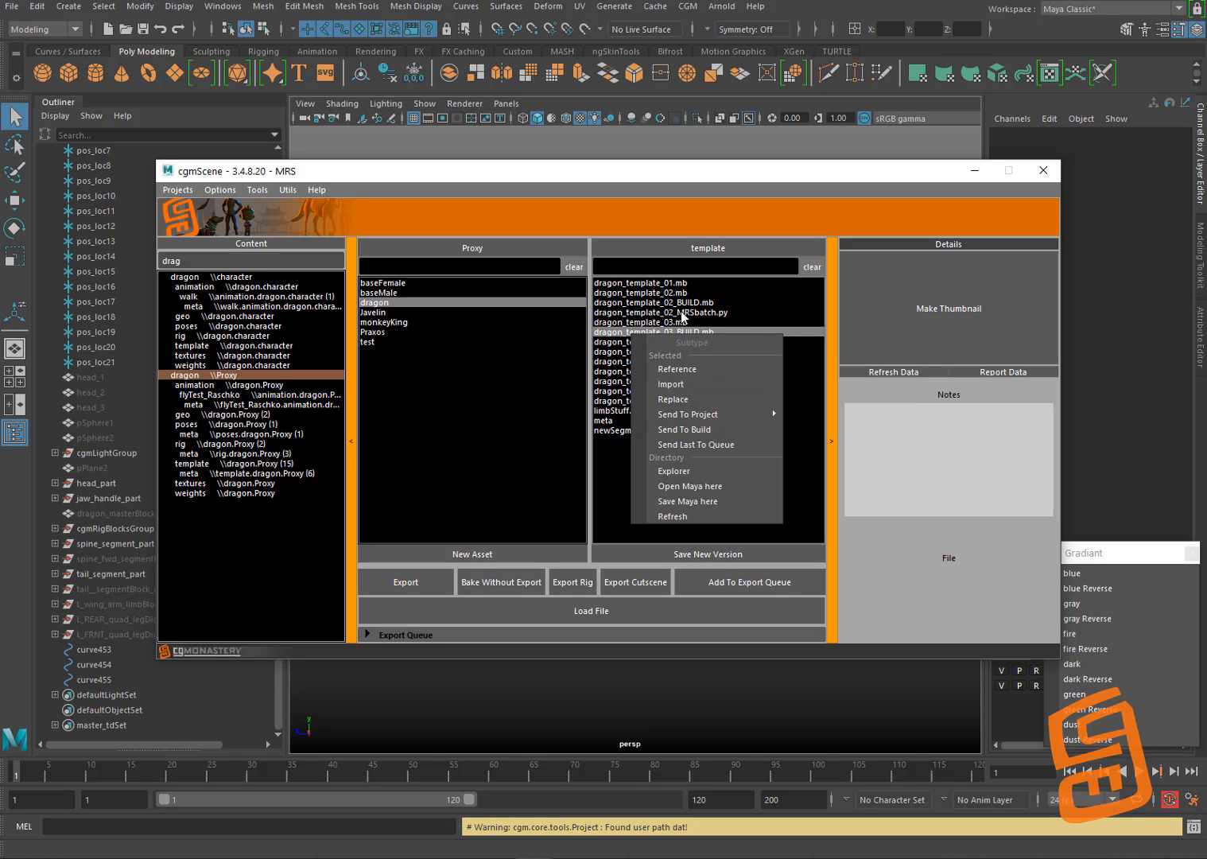
{"action": "left_click", "coordinate": [709, 486]}
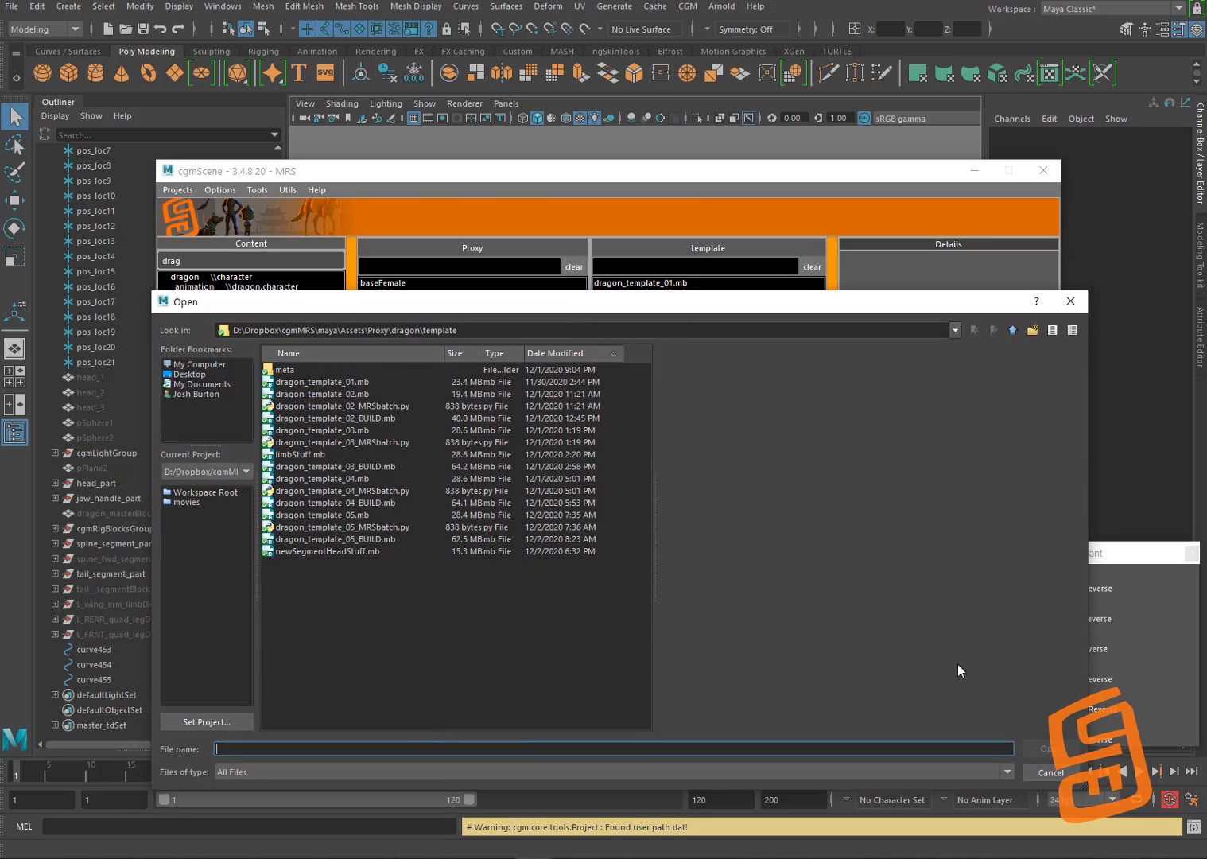
{"action": "left_click", "coordinate": [1031, 769]}
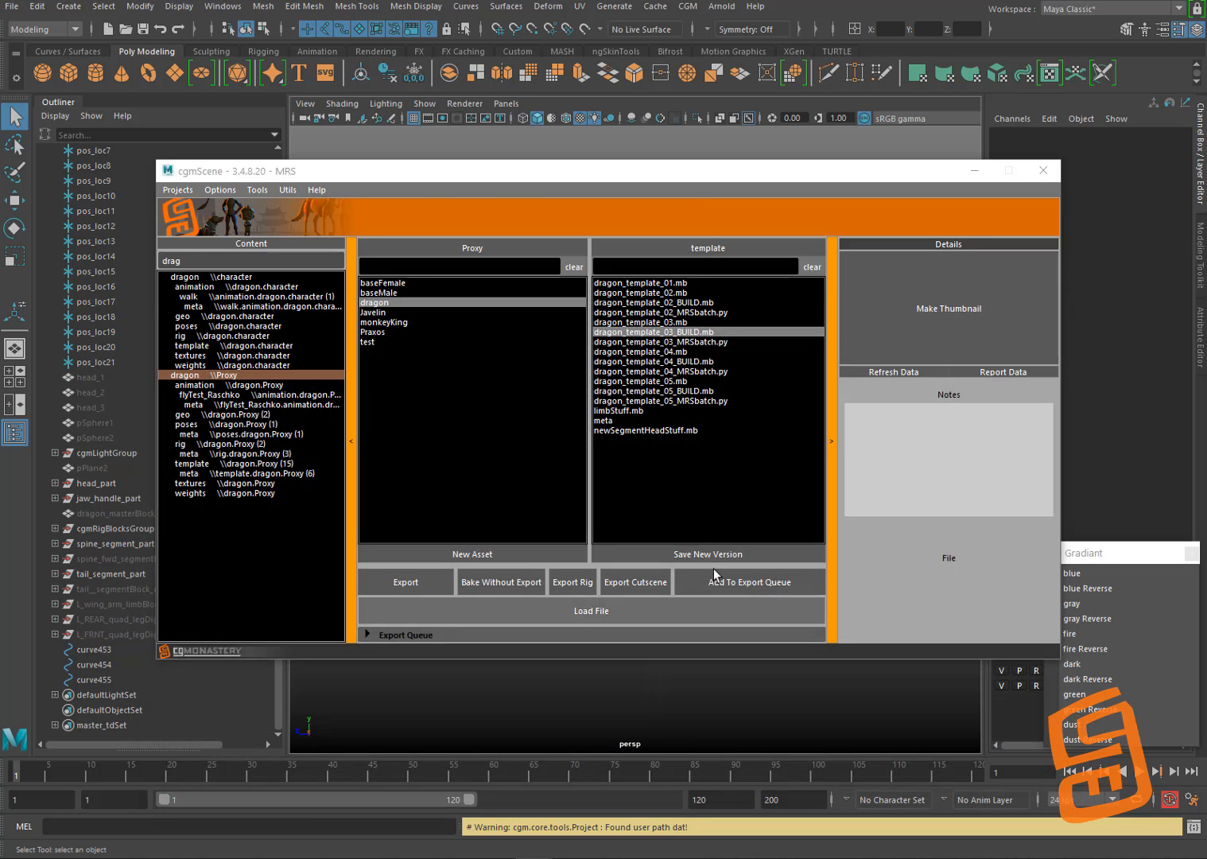
Step: Show the template list's options again and refresh the directory listing
{"action": "right_click", "coordinate": [659, 511]}
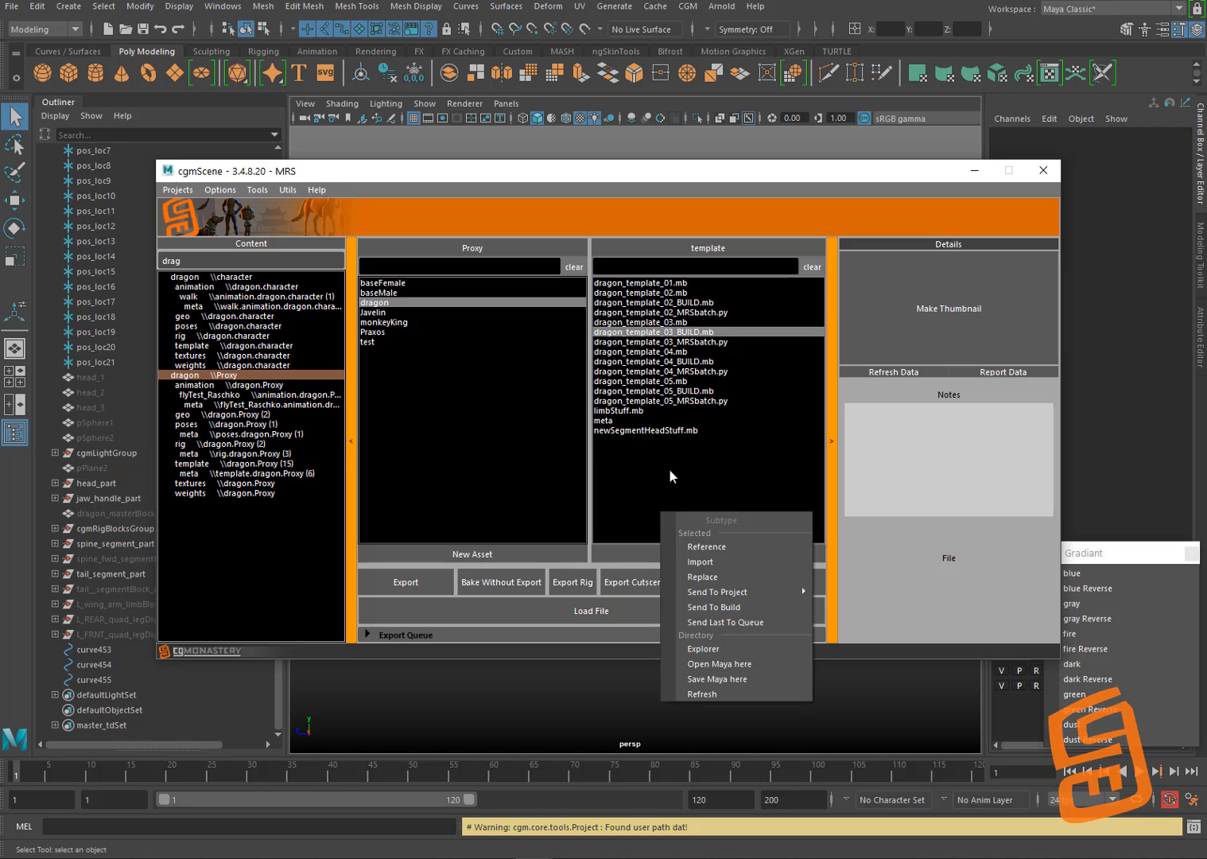
{"action": "right_click", "coordinate": [728, 368]}
{"action": "left_click", "coordinate": [771, 548]}
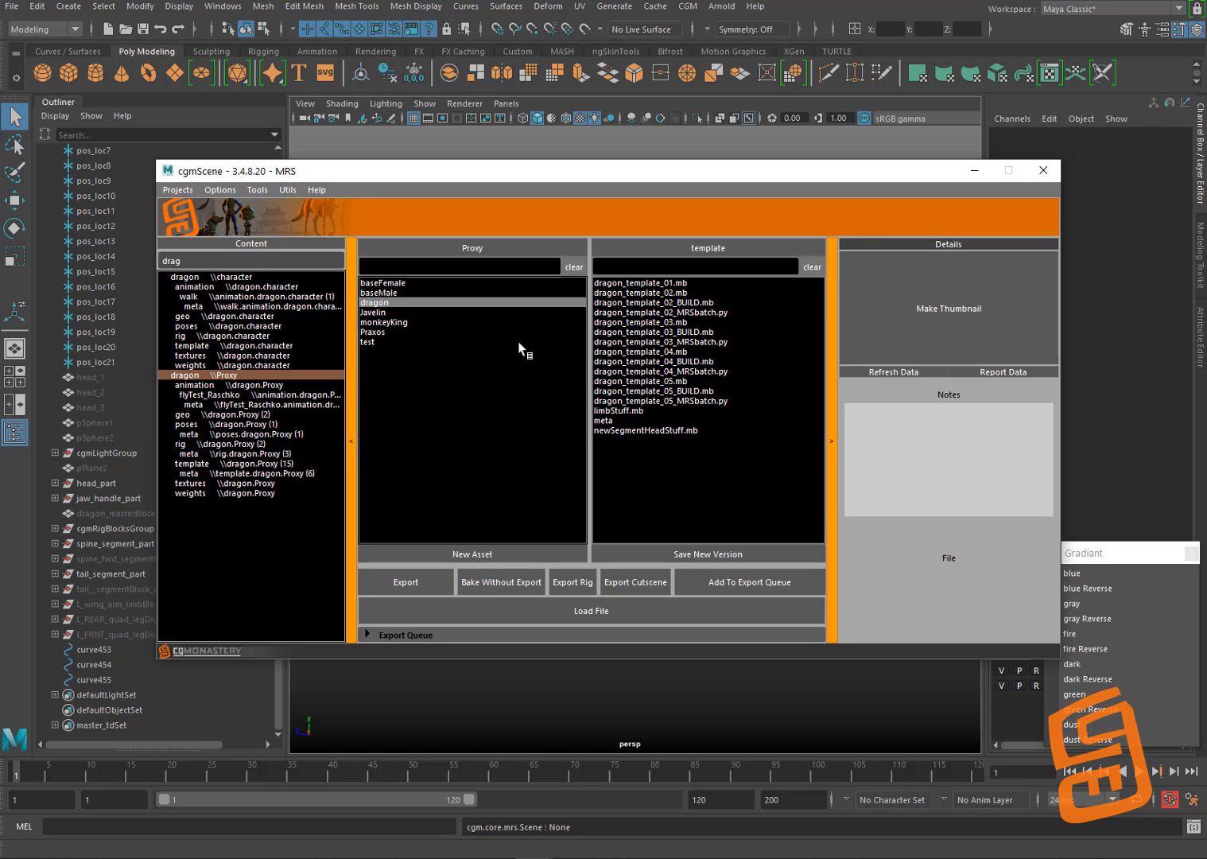
Step: Clear the Content filter and close the cgmScene window
{"action": "double_click", "coordinate": [197, 257]}
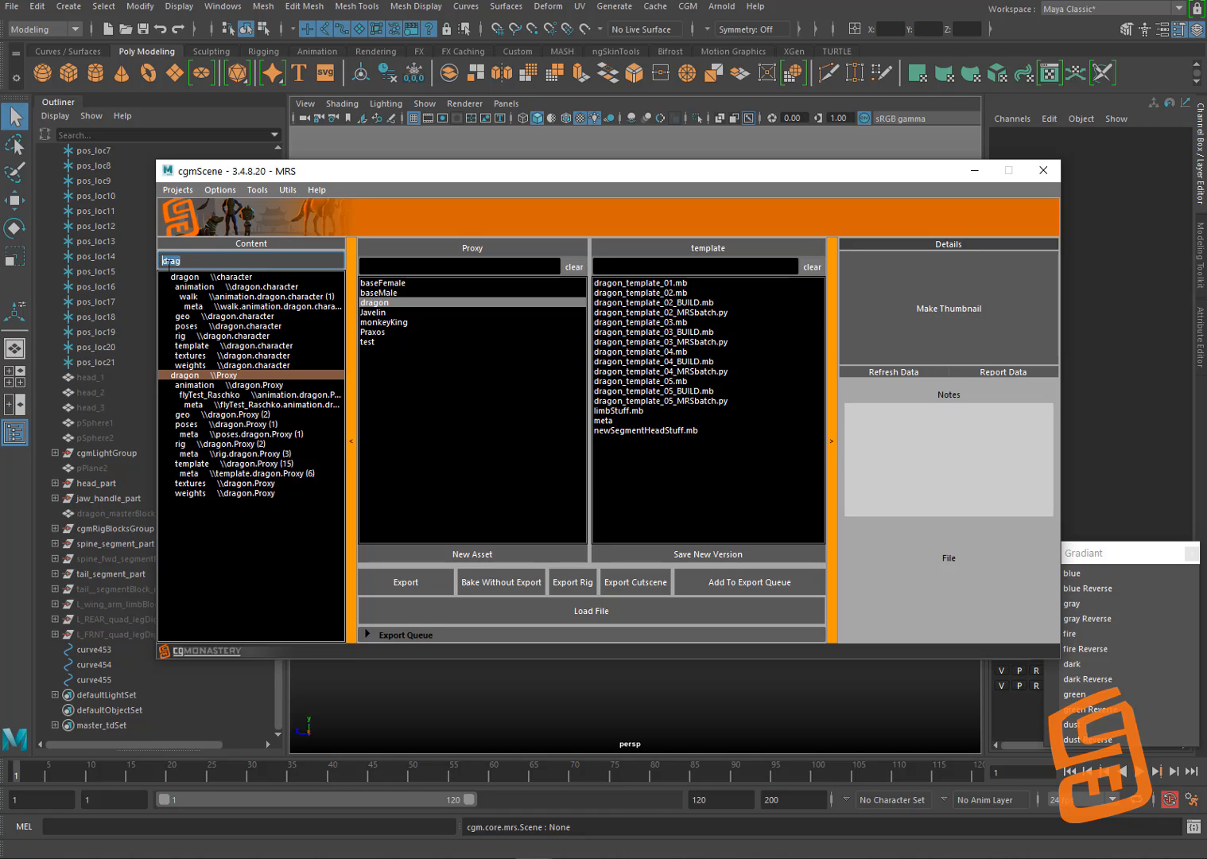
{"action": "key", "text": "BackSpace"}
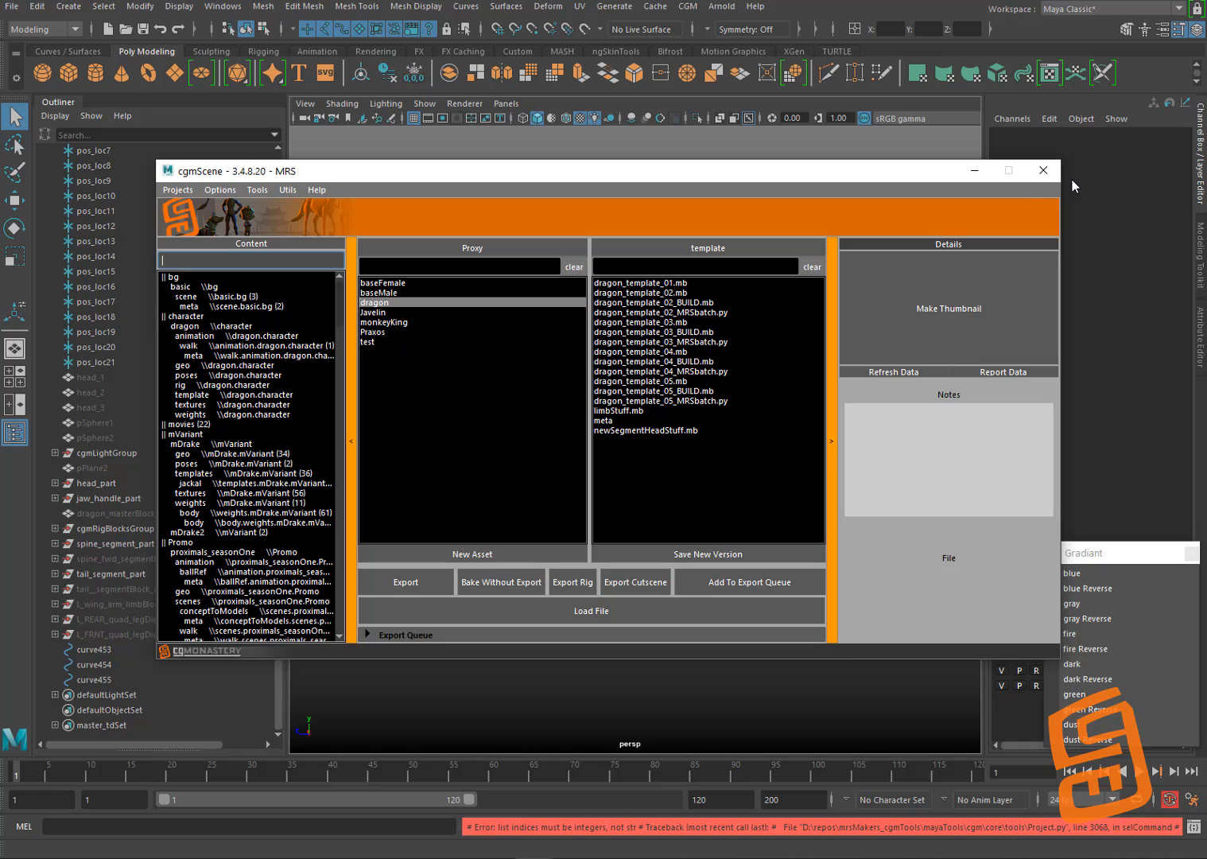
{"action": "left_click", "coordinate": [1041, 170]}
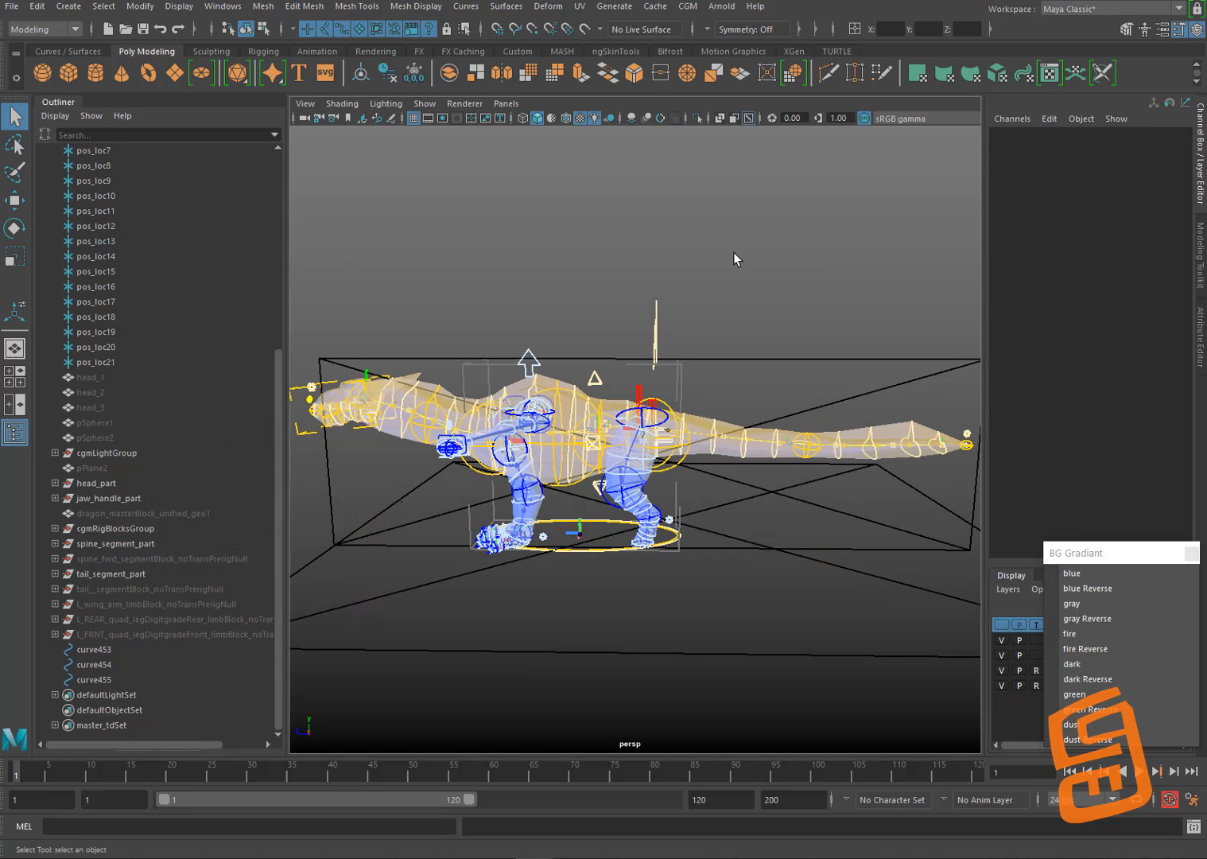
Step: Inspect the dragon's neck and front leg blocks, and select the front knee roll joint handle with the Move tool active
{"action": "right_click_drag", "start_coordinate": [640, 358], "coordinate": [716, 422], "text": "alt"}
{"action": "left_click_drag", "start_coordinate": [716, 421], "coordinate": [715, 353], "text": "alt"}
{"action": "right_click_drag", "start_coordinate": [715, 353], "coordinate": [565, 465], "text": "alt"}
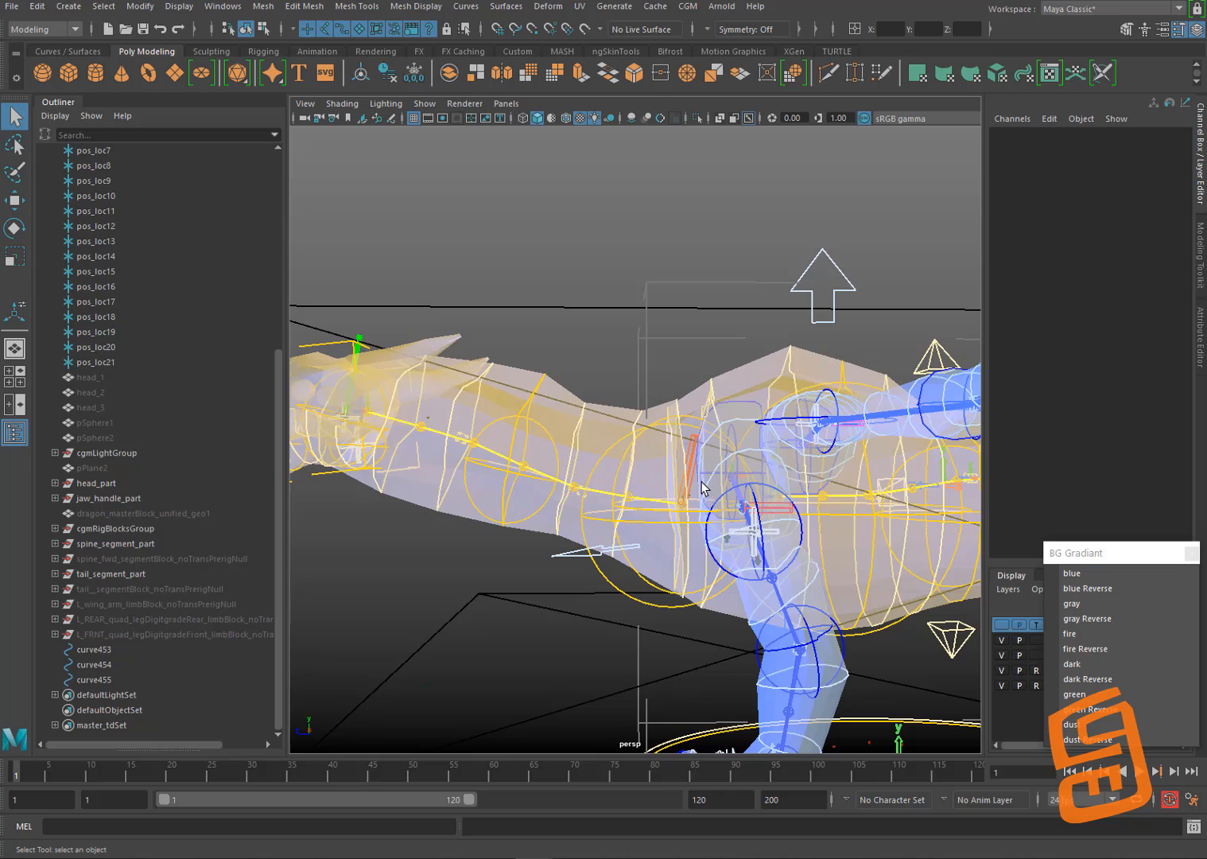
{"action": "scroll", "coordinate": [699, 432], "scroll_direction": "up", "scroll_amount": 6}
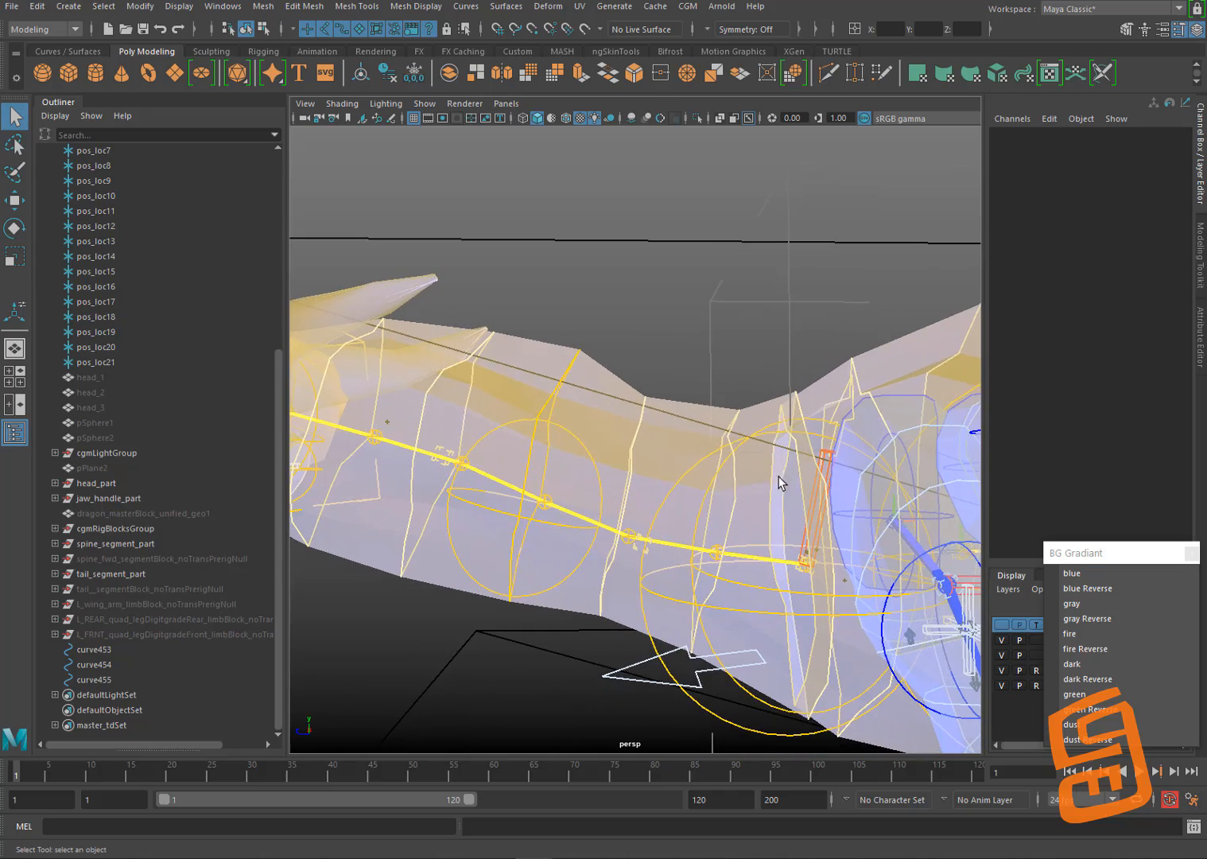
{"action": "left_click_drag", "start_coordinate": [725, 435], "coordinate": [724, 493], "text": "alt"}
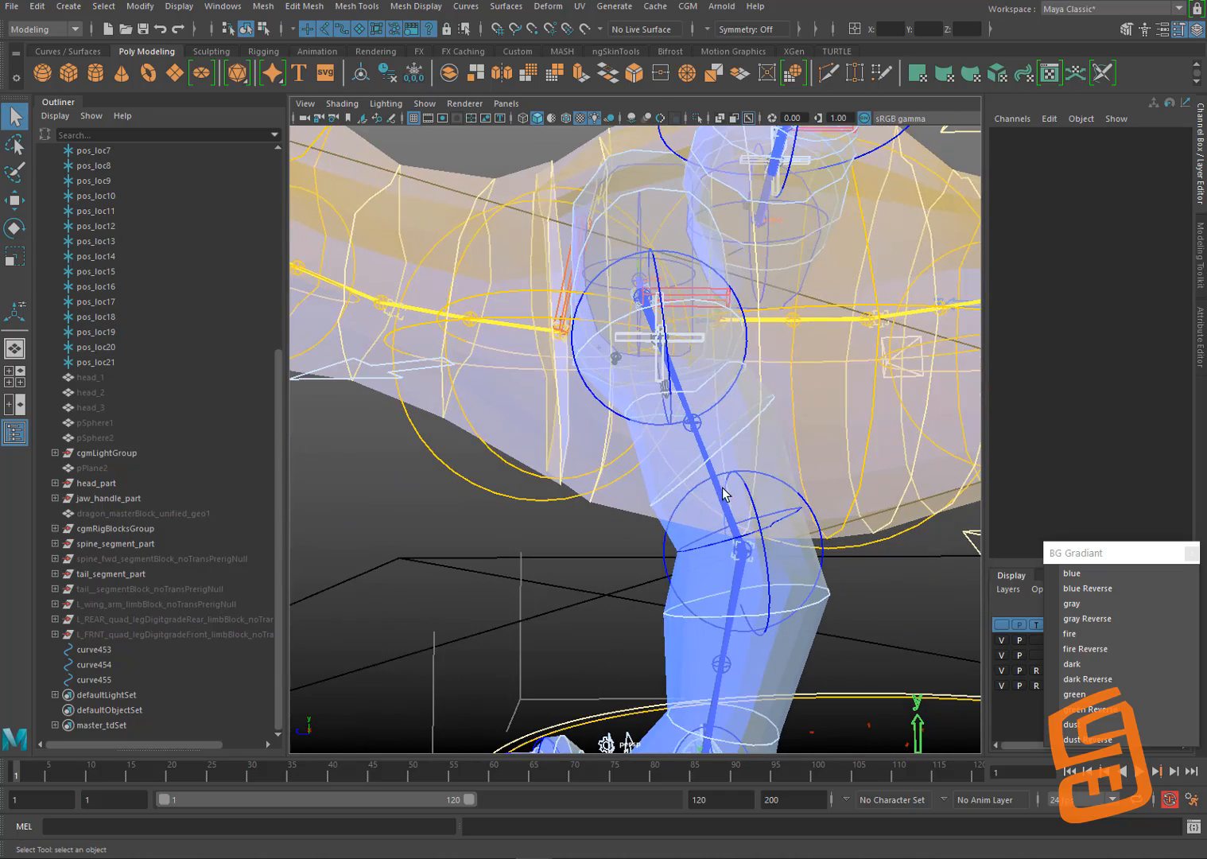
{"action": "left_click", "coordinate": [727, 661]}
{"action": "key", "text": "w"}
{"action": "left_click_drag", "start_coordinate": [714, 641], "coordinate": [714, 485], "text": "alt"}
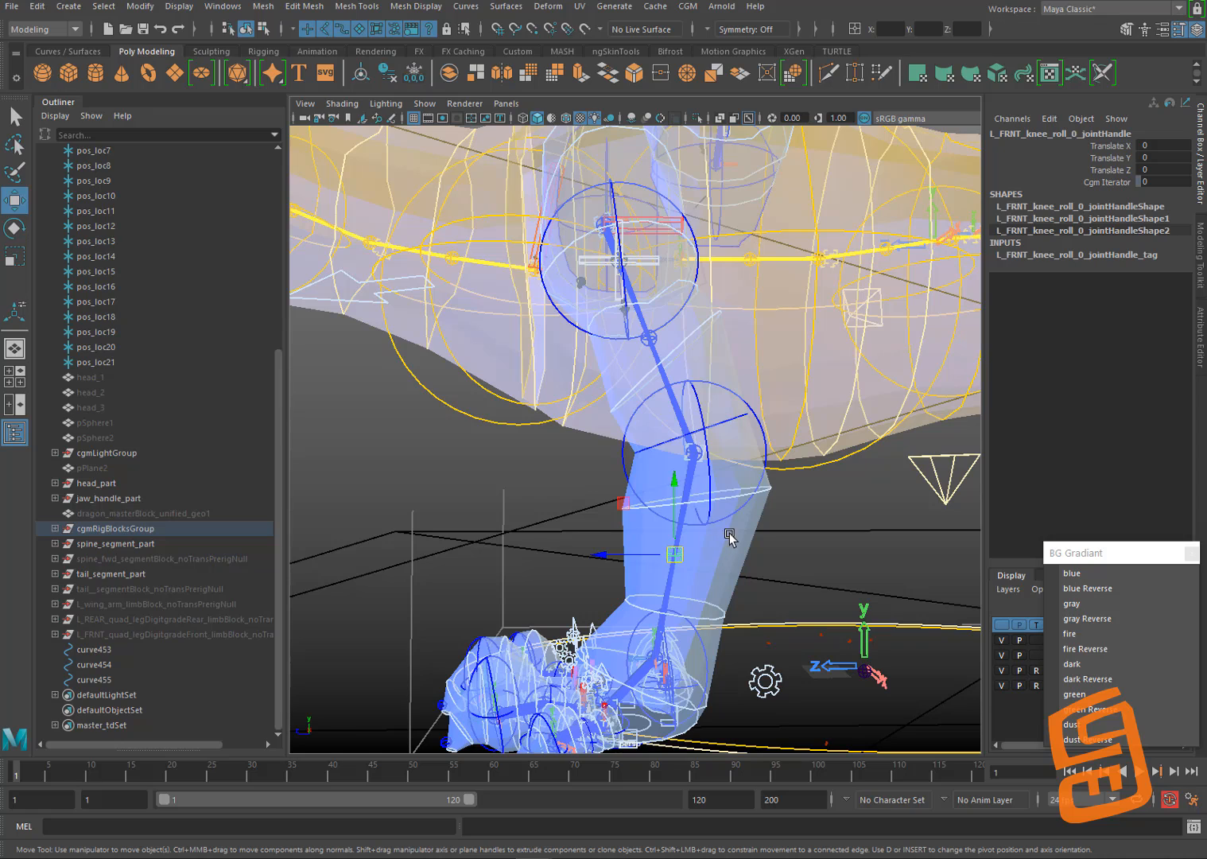
{"action": "right_click_drag", "start_coordinate": [737, 468], "coordinate": [717, 458]}
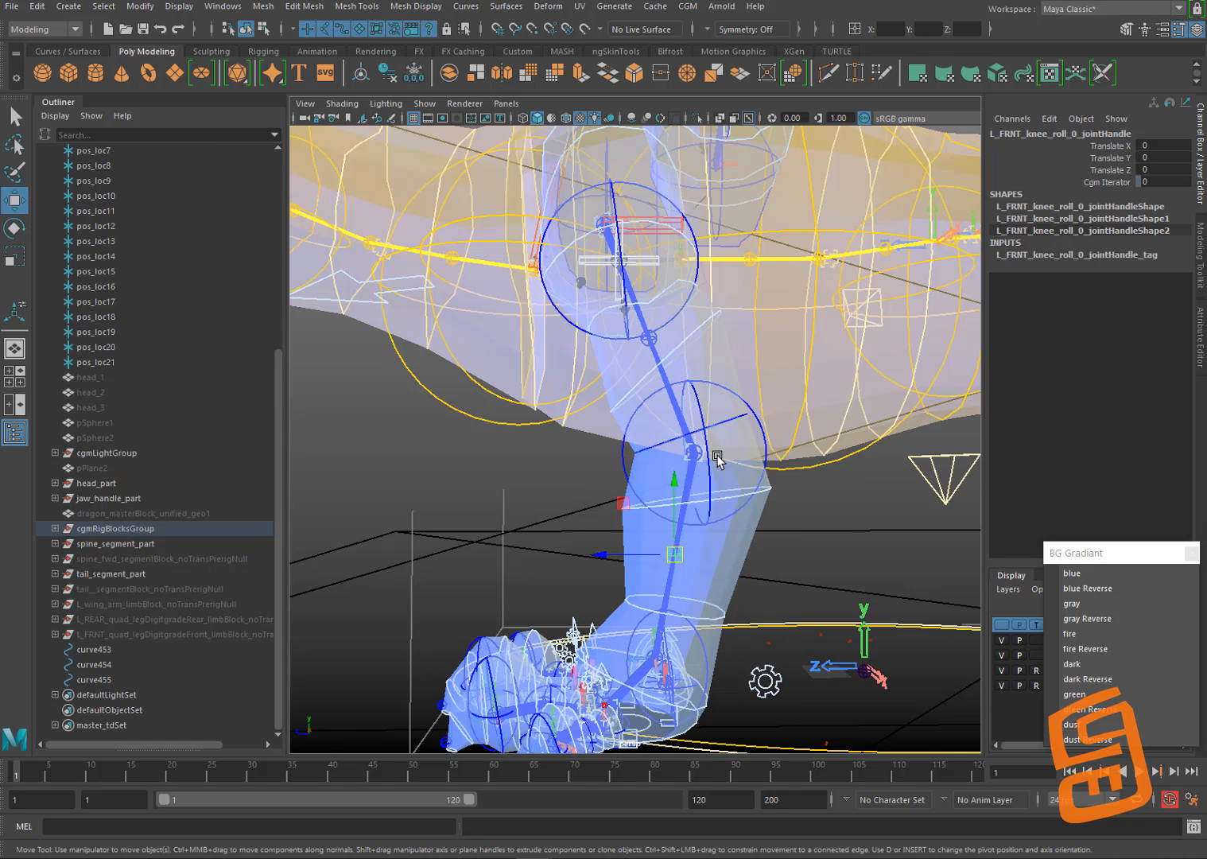
{"action": "left_click", "coordinate": [793, 562]}
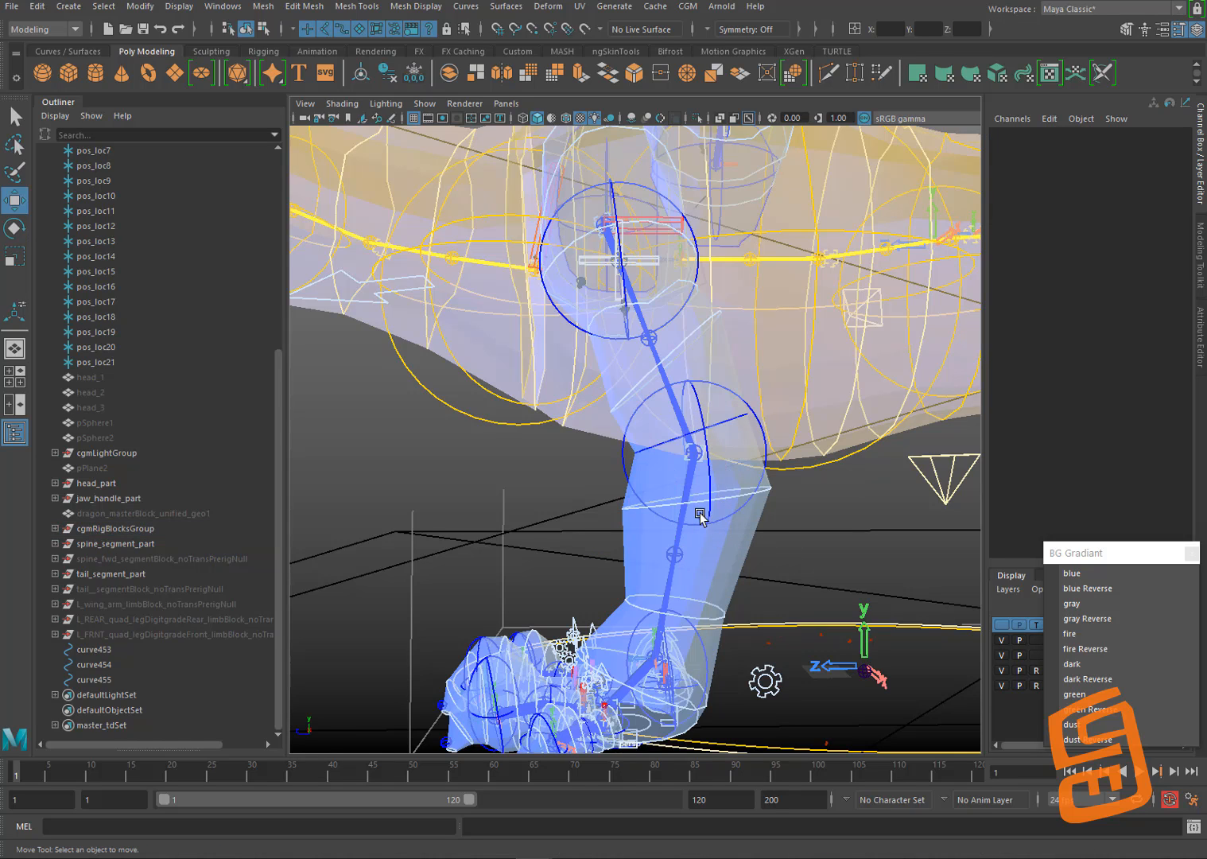
{"action": "left_click", "coordinate": [689, 558]}
Step: Examine the dragon's front leg, wing base and spine block handles from several angles
{"action": "middle_click_drag", "start_coordinate": [717, 447], "coordinate": [746, 489], "text": "alt"}
{"action": "left_click_drag", "start_coordinate": [746, 489], "coordinate": [696, 612], "text": "alt"}
{"action": "middle_click_drag", "start_coordinate": [731, 475], "coordinate": [751, 538], "text": "alt"}
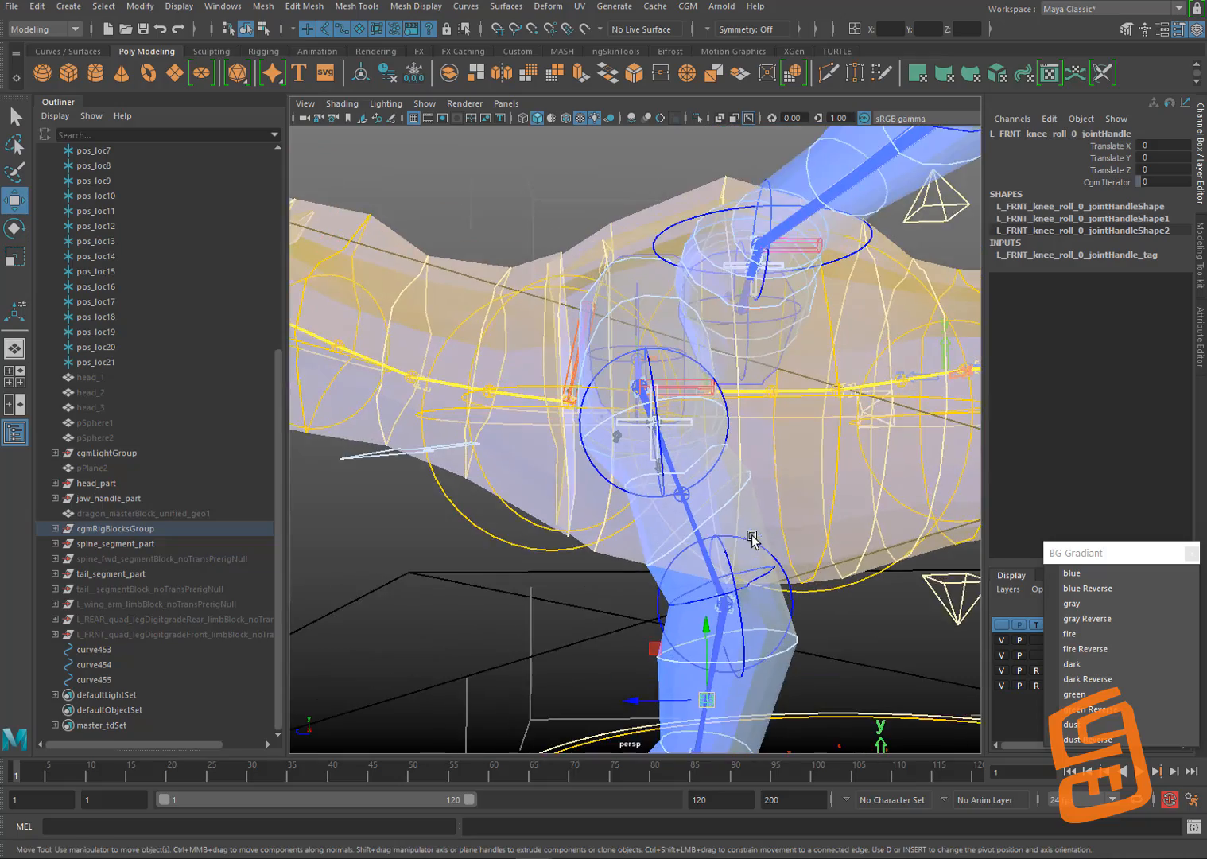
{"action": "left_click_drag", "start_coordinate": [738, 498], "coordinate": [711, 503], "text": "alt"}
{"action": "middle_click_drag", "start_coordinate": [711, 503], "coordinate": [813, 571], "text": "alt"}
{"action": "left_click_drag", "start_coordinate": [813, 570], "coordinate": [705, 518], "text": "alt"}
{"action": "middle_click_drag", "start_coordinate": [705, 518], "coordinate": [742, 533], "text": "alt"}
{"action": "left_click_drag", "start_coordinate": [741, 534], "coordinate": [875, 550], "text": "alt"}
{"action": "middle_click_drag", "start_coordinate": [875, 550], "coordinate": [703, 573], "text": "alt"}
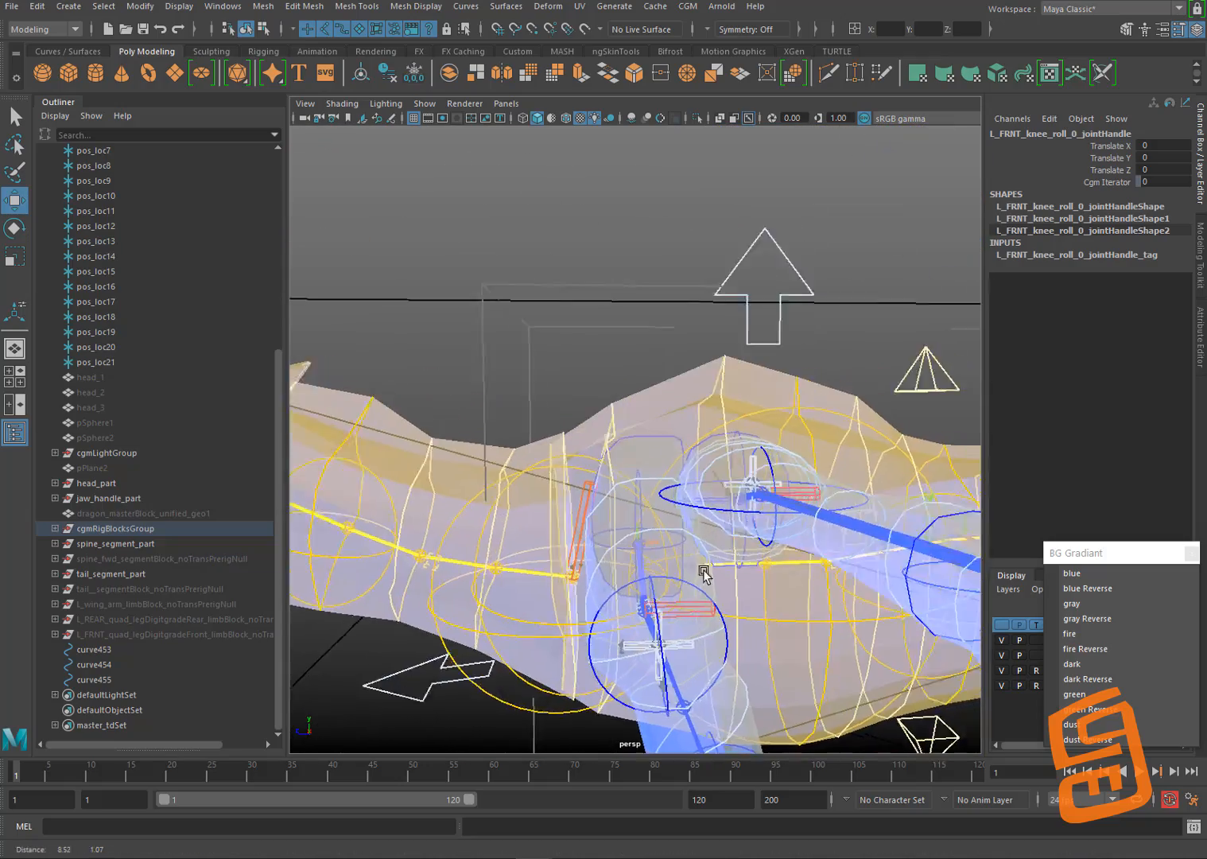
{"action": "left_click_drag", "start_coordinate": [703, 572], "coordinate": [723, 505], "text": "alt"}
{"action": "middle_click_drag", "start_coordinate": [723, 505], "coordinate": [760, 490], "text": "alt"}
{"action": "left_click_drag", "start_coordinate": [759, 489], "coordinate": [736, 494], "text": "alt"}
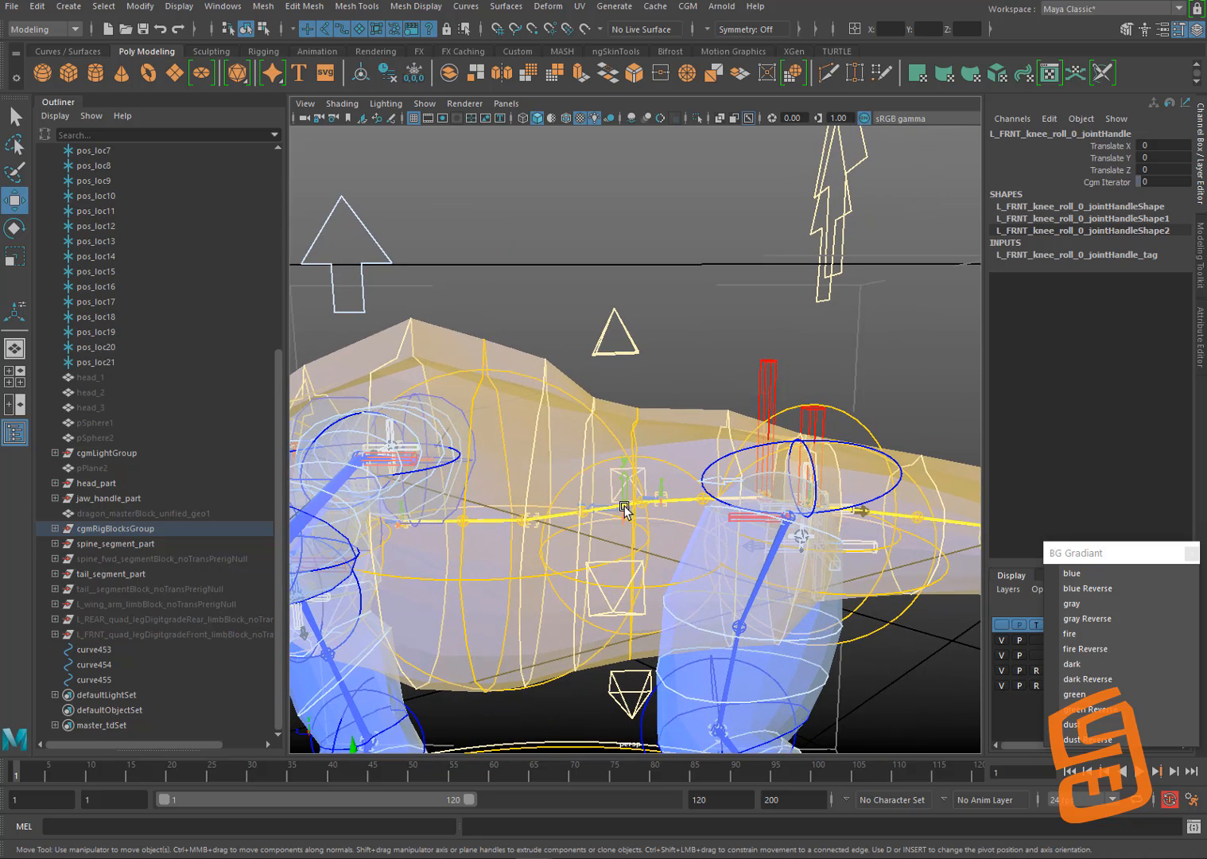
Step: Select the spine's shape cog helper and dag cog helper, try moving the dag cog helper, and undo the move
{"action": "left_click", "coordinate": [633, 596]}
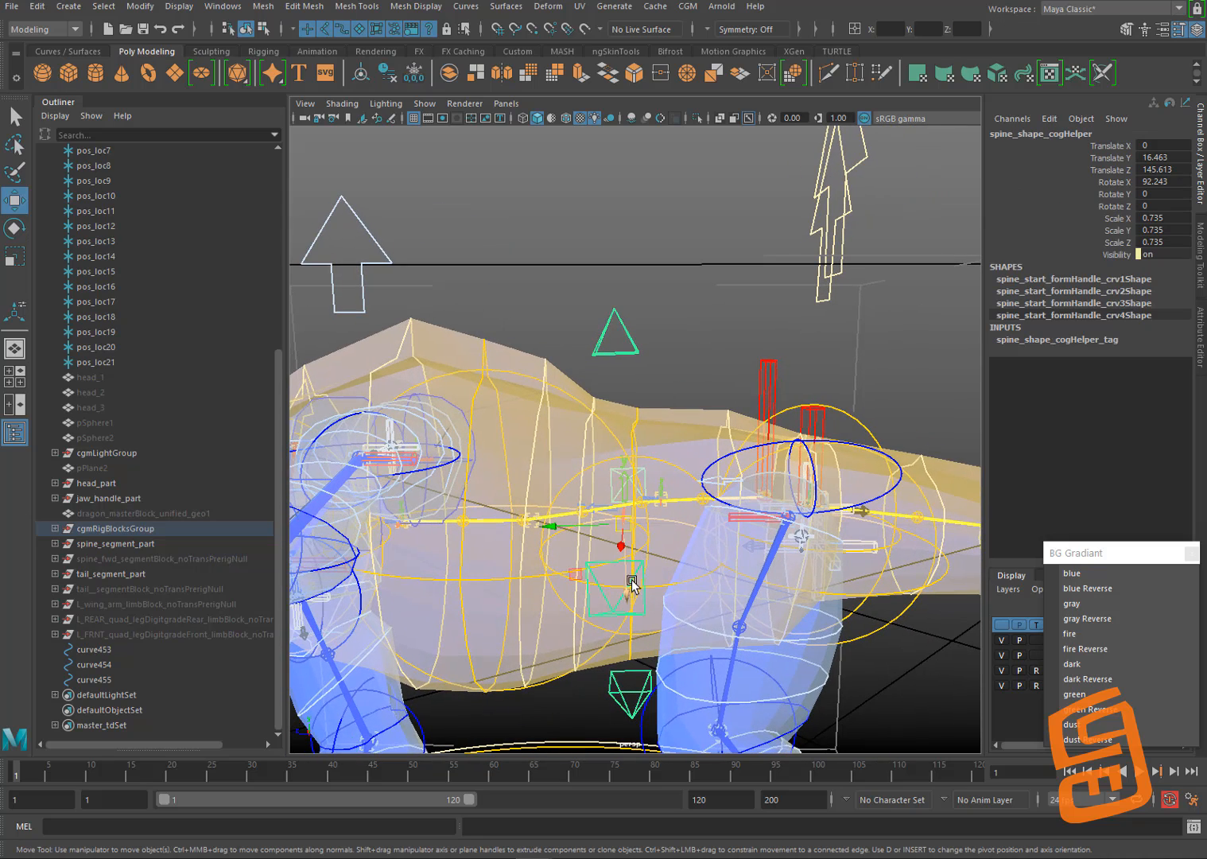
{"action": "left_click", "coordinate": [639, 507]}
{"action": "middle_click_drag", "start_coordinate": [645, 499], "coordinate": [649, 495]}
{"action": "key", "text": "ctrl+z"}
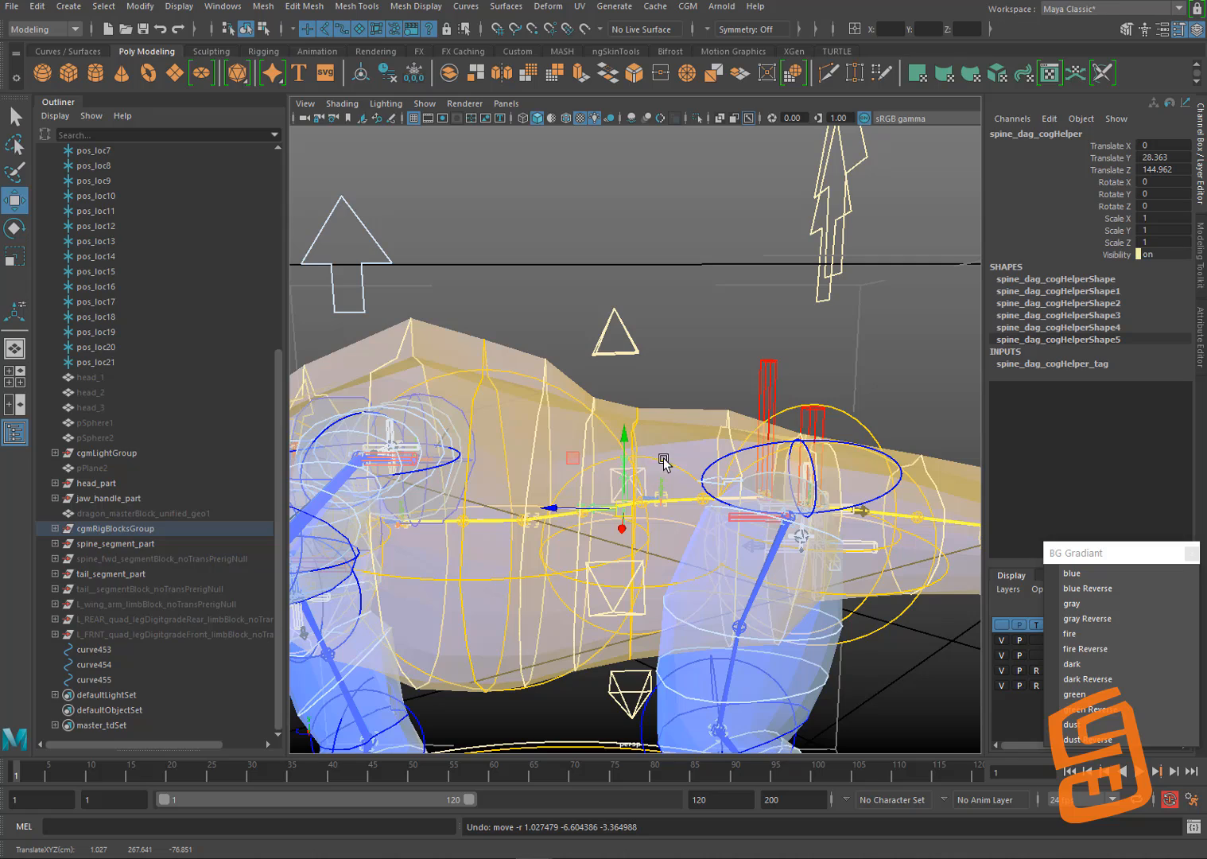
Step: Clear the selection and select the spine's IK start handle near the hips
{"action": "left_click", "coordinate": [689, 355]}
{"action": "left_click_drag", "start_coordinate": [689, 356], "coordinate": [799, 493], "text": "alt"}
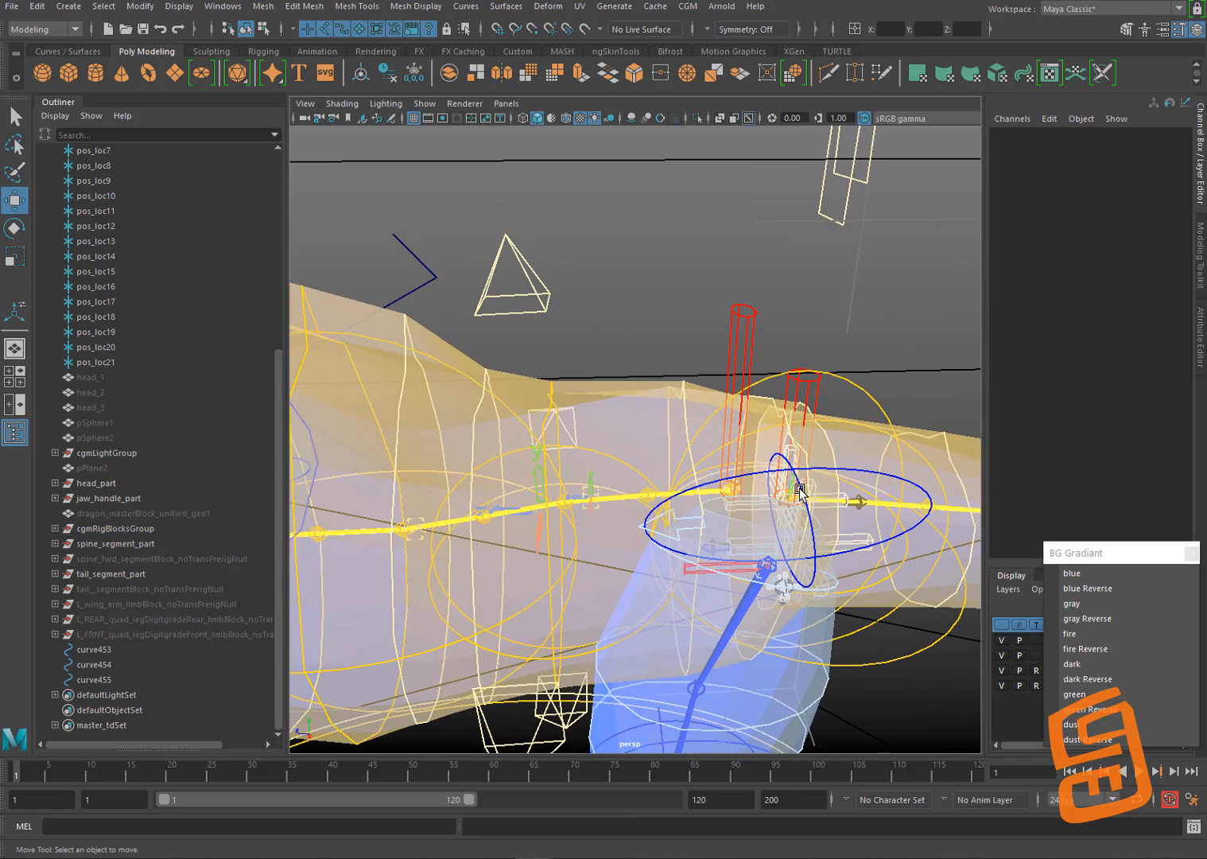
{"action": "left_click", "coordinate": [574, 488]}
{"action": "left_click", "coordinate": [592, 488]}
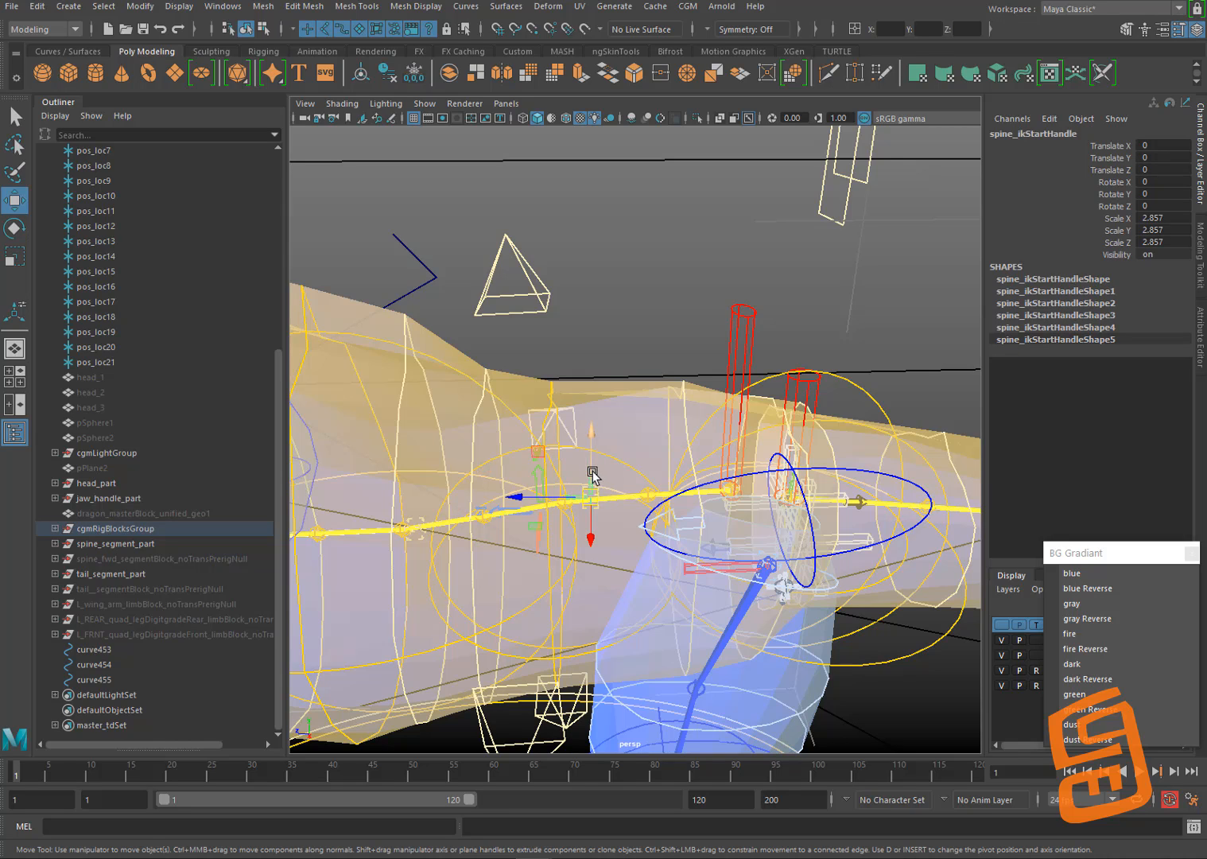
Step: Examine the spine, hip and tail segment handles along the dragon's body
{"action": "middle_click_drag", "start_coordinate": [593, 477], "coordinate": [690, 488], "text": "alt"}
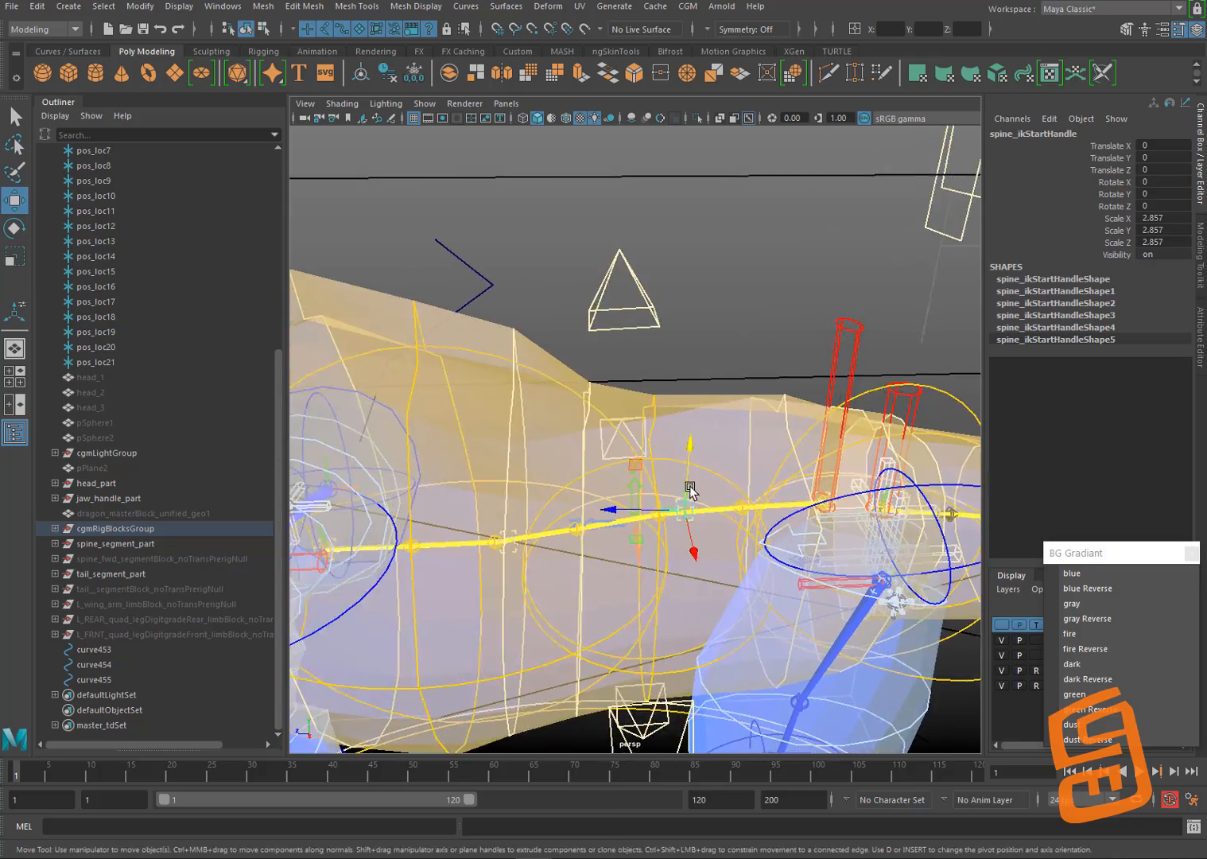
{"action": "left_click_drag", "start_coordinate": [690, 489], "coordinate": [660, 497], "text": "alt"}
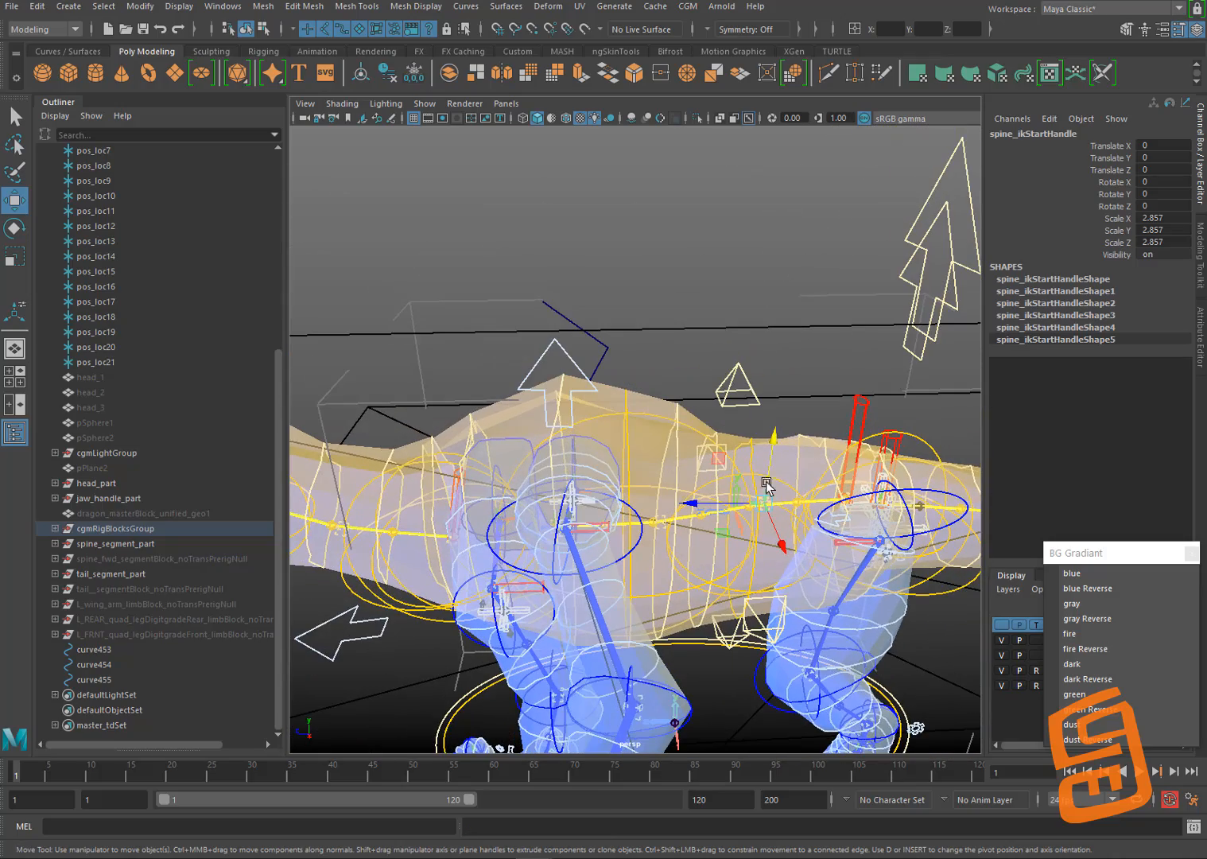
{"action": "left_click_drag", "start_coordinate": [588, 517], "coordinate": [762, 538], "text": "alt"}
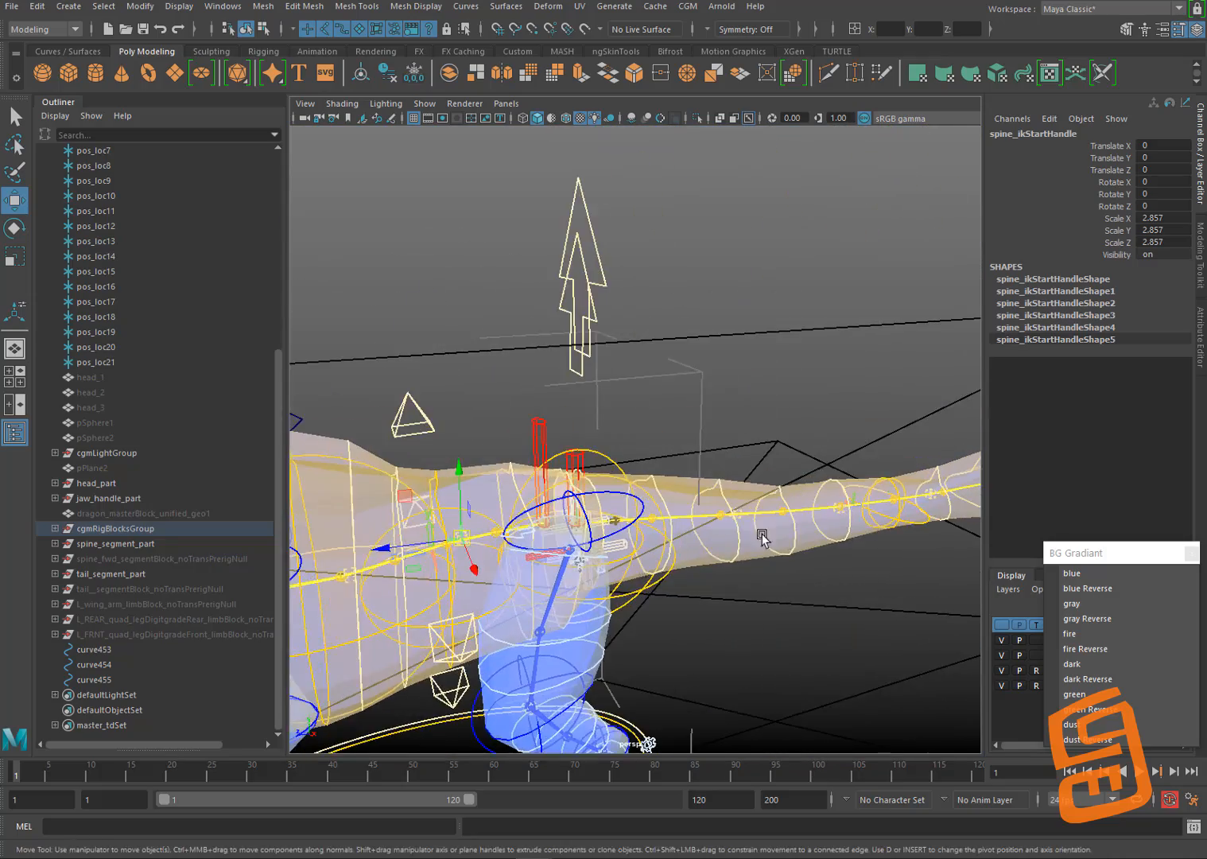
{"action": "middle_click_drag", "start_coordinate": [891, 545], "coordinate": [813, 525], "text": "alt"}
{"action": "left_click_drag", "start_coordinate": [814, 525], "coordinate": [797, 507], "text": "alt"}
{"action": "middle_click_drag", "start_coordinate": [798, 507], "coordinate": [717, 434], "text": "alt"}
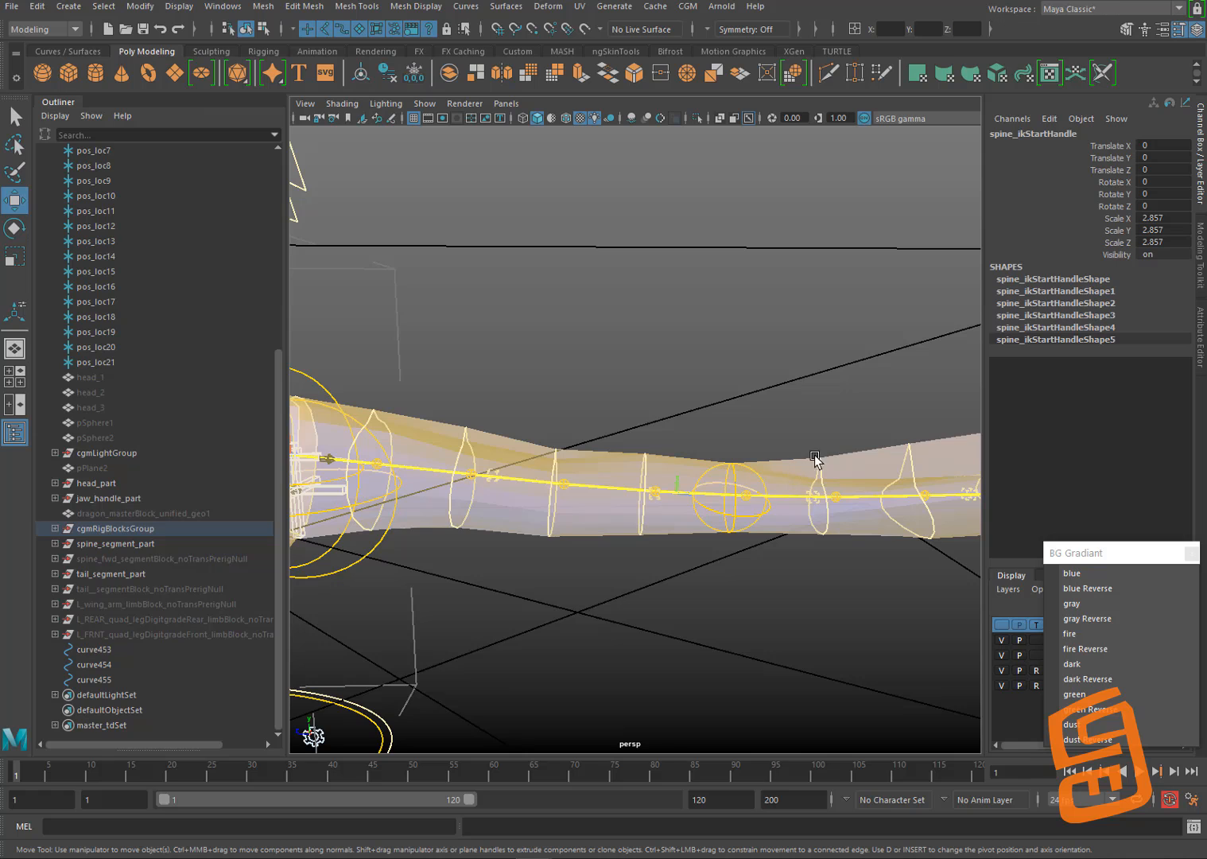
{"action": "left_click_drag", "start_coordinate": [817, 461], "coordinate": [752, 380], "text": "alt"}
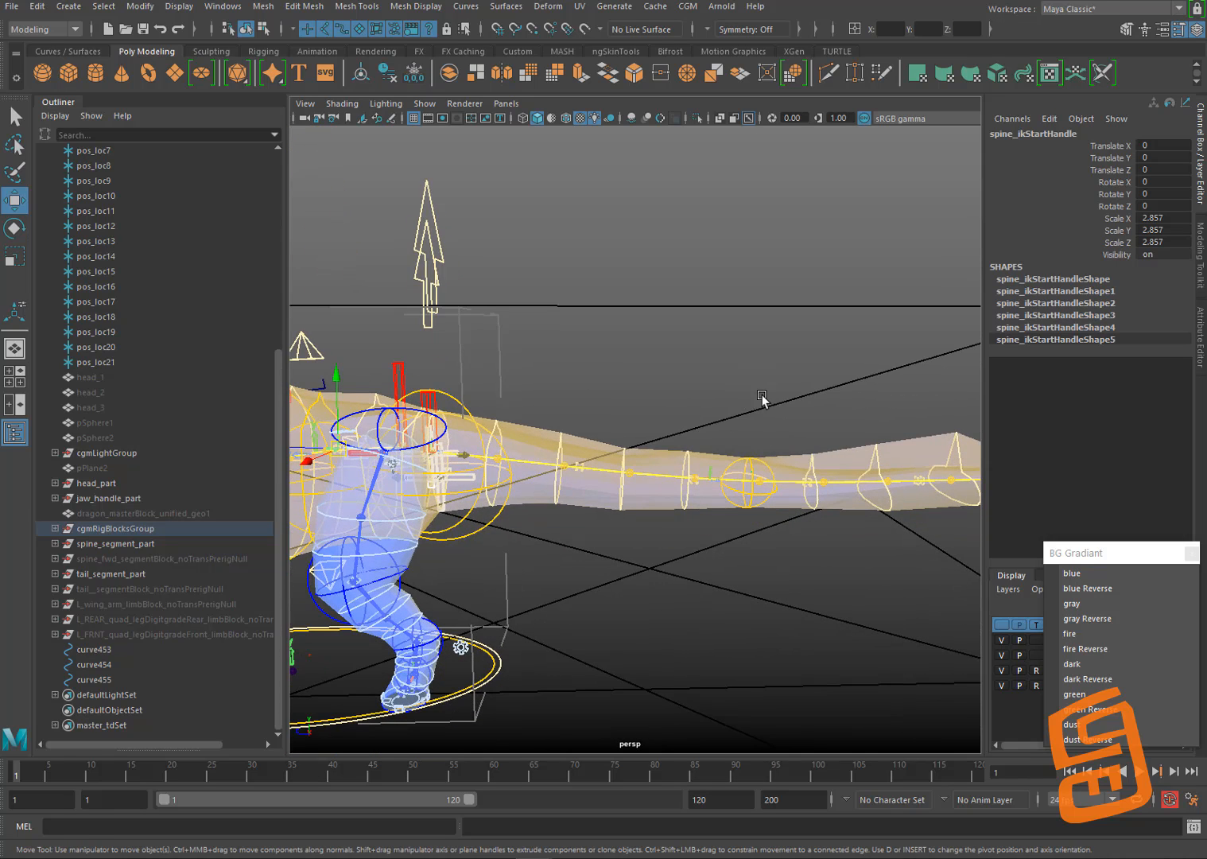
Step: Bring up the mrsBuilder window listing the dragon's rig blocks
{"action": "left_click", "coordinate": [688, 6]}
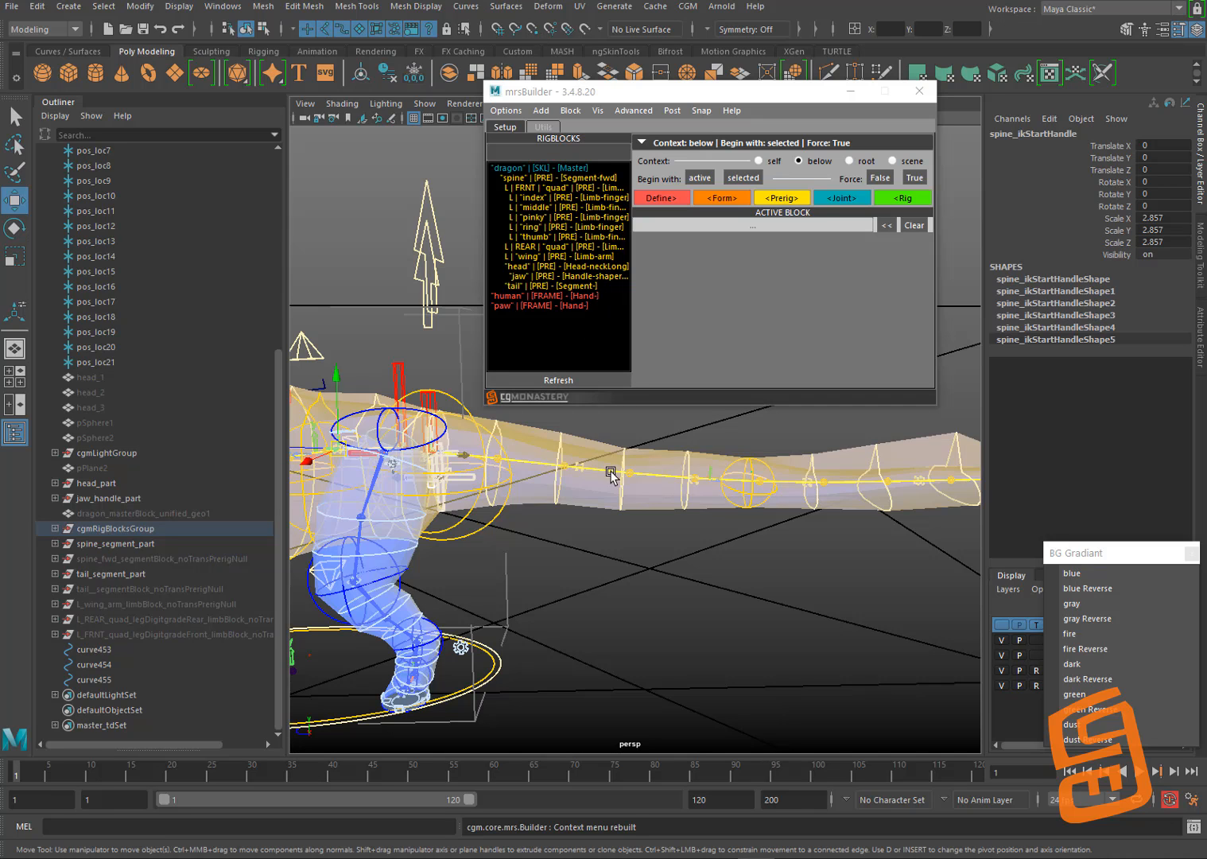
{"action": "middle_click_drag", "start_coordinate": [616, 511], "coordinate": [651, 538], "text": "alt"}
{"action": "right_click_drag", "start_coordinate": [652, 538], "coordinate": [664, 585], "text": "alt"}
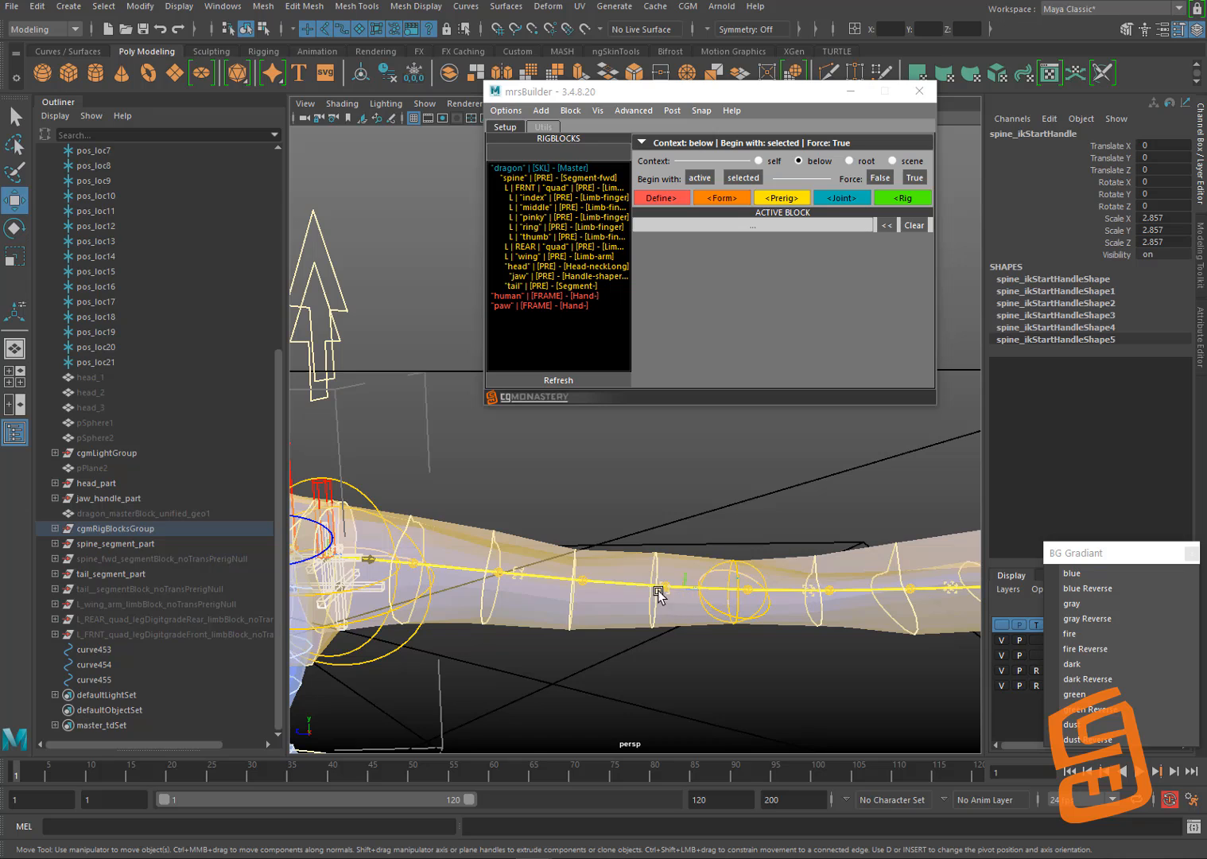
{"action": "middle_click_drag", "start_coordinate": [797, 587], "coordinate": [686, 563], "text": "alt"}
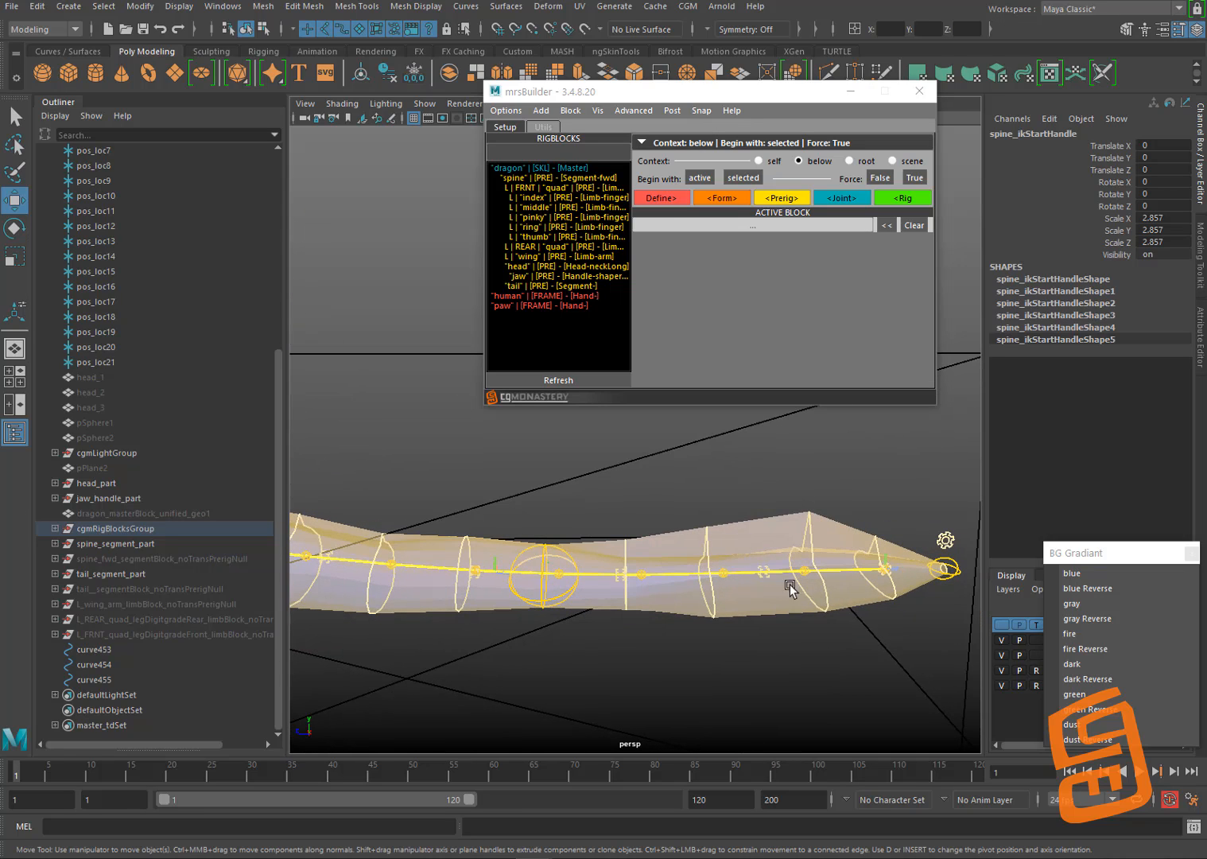
{"action": "left_click_drag", "start_coordinate": [764, 576], "coordinate": [702, 544], "text": "alt"}
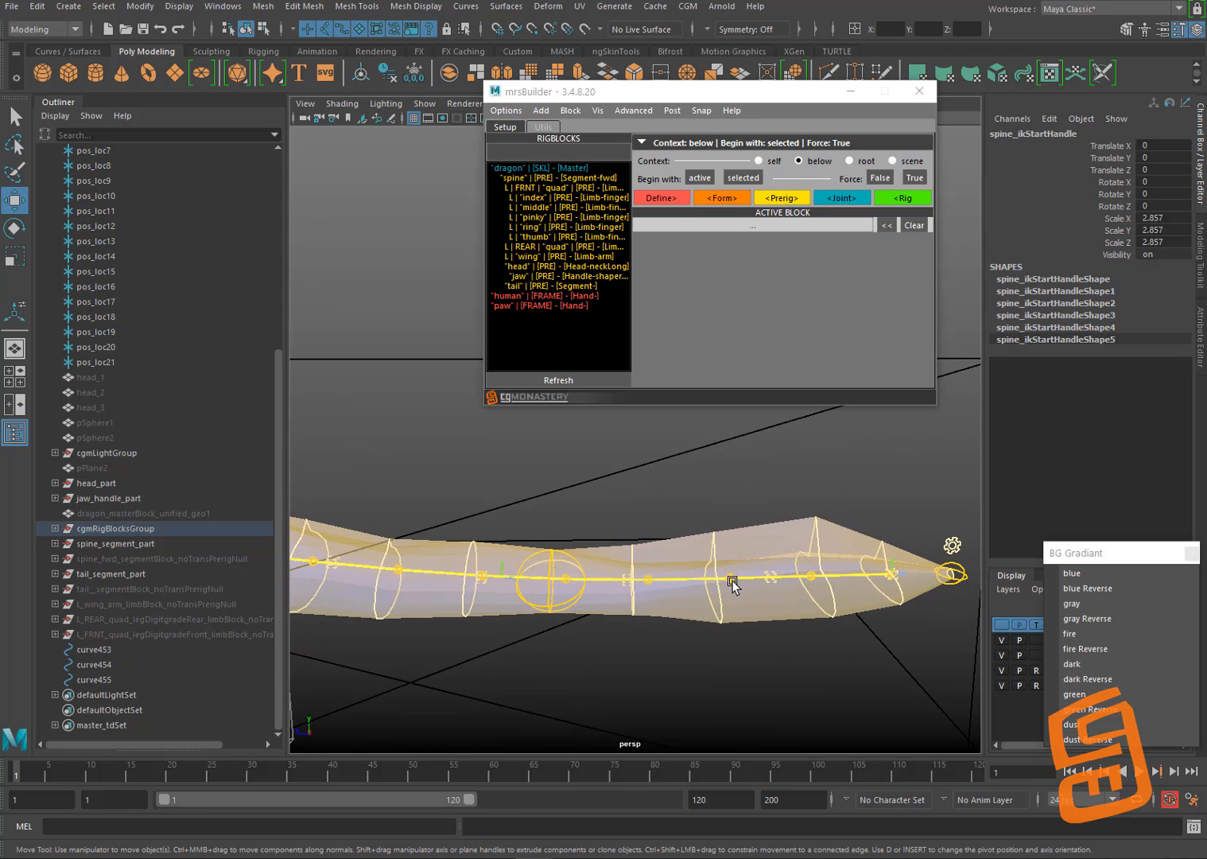
Step: Try raising the tail_4 pre handle near the end of the tail and undo the move
{"action": "left_click", "coordinate": [771, 573]}
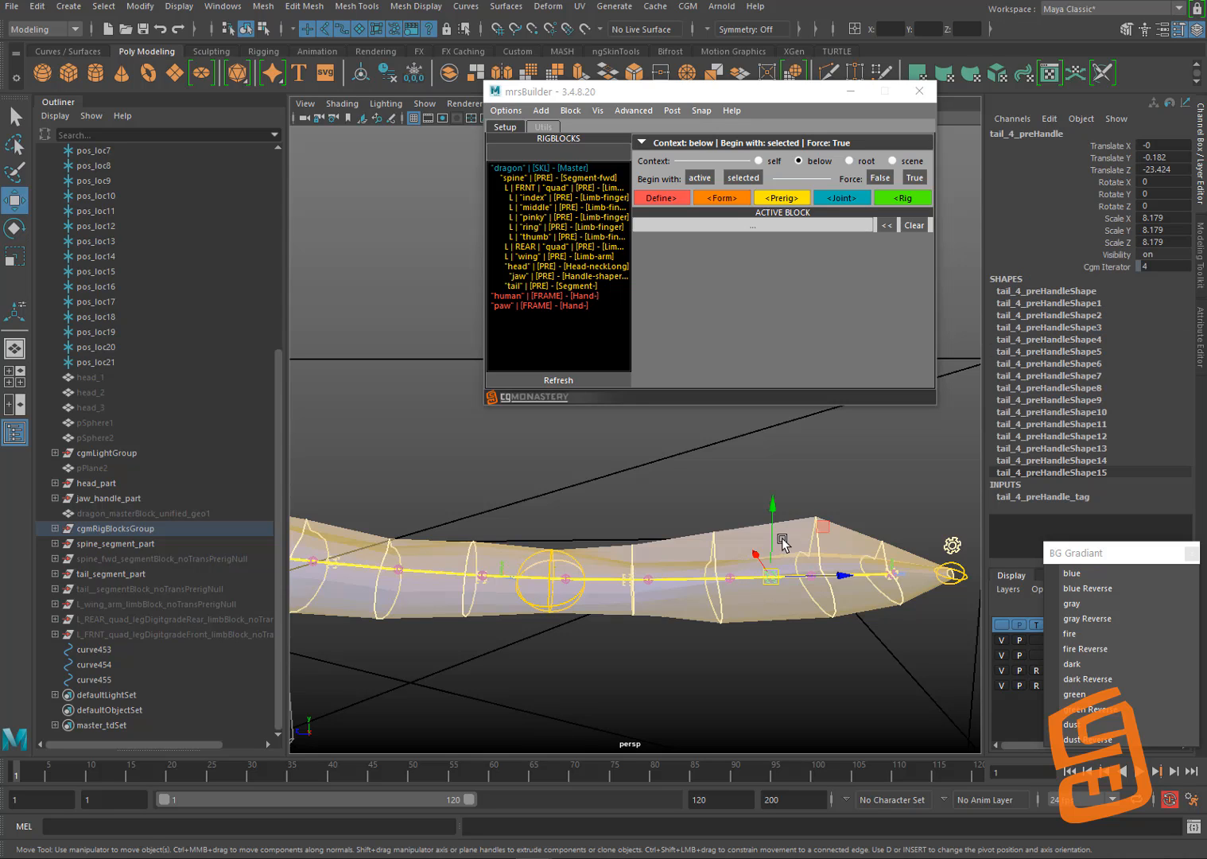
{"action": "left_click_drag", "start_coordinate": [771, 573], "coordinate": [774, 479]}
{"action": "key", "text": "ctrl+z"}
{"action": "key", "text": "ctrl+z"}
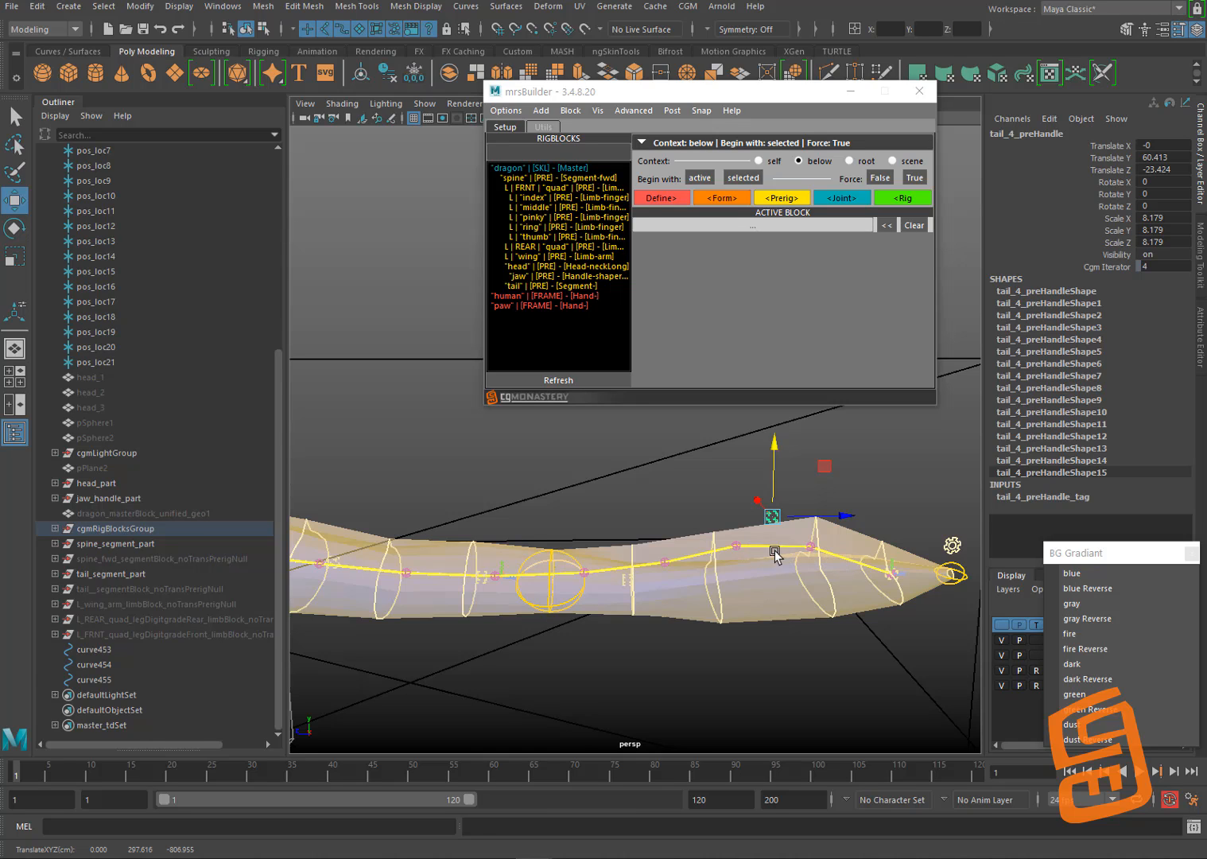
{"action": "key", "text": "ctrl+z"}
Step: Try raising the tail_7 joint helper and the joint helper before it, undoing each move
{"action": "left_click", "coordinate": [650, 578]}
{"action": "left_click_drag", "start_coordinate": [650, 535], "coordinate": [651, 498]}
{"action": "key", "text": "ctrl+z"}
{"action": "left_click", "coordinate": [734, 469]}
{"action": "left_click", "coordinate": [730, 578]}
{"action": "left_click_drag", "start_coordinate": [732, 520], "coordinate": [732, 474]}
{"action": "key", "text": "ctrl+z"}
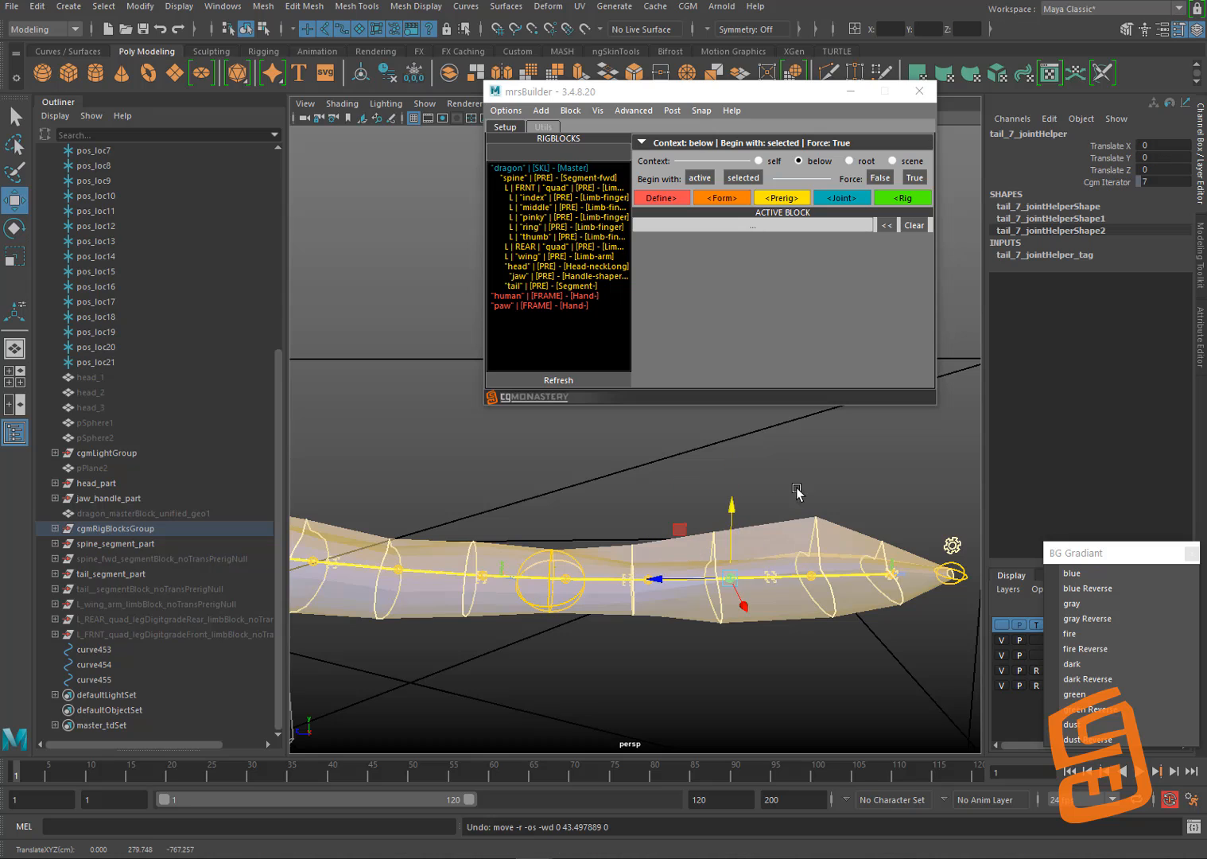
Step: Try raising the tail_4 pre handle and the tail's IK end handle, undoing each move
{"action": "left_click", "coordinate": [797, 493]}
{"action": "left_click", "coordinate": [770, 576]}
{"action": "left_click_drag", "start_coordinate": [773, 542], "coordinate": [773, 503]}
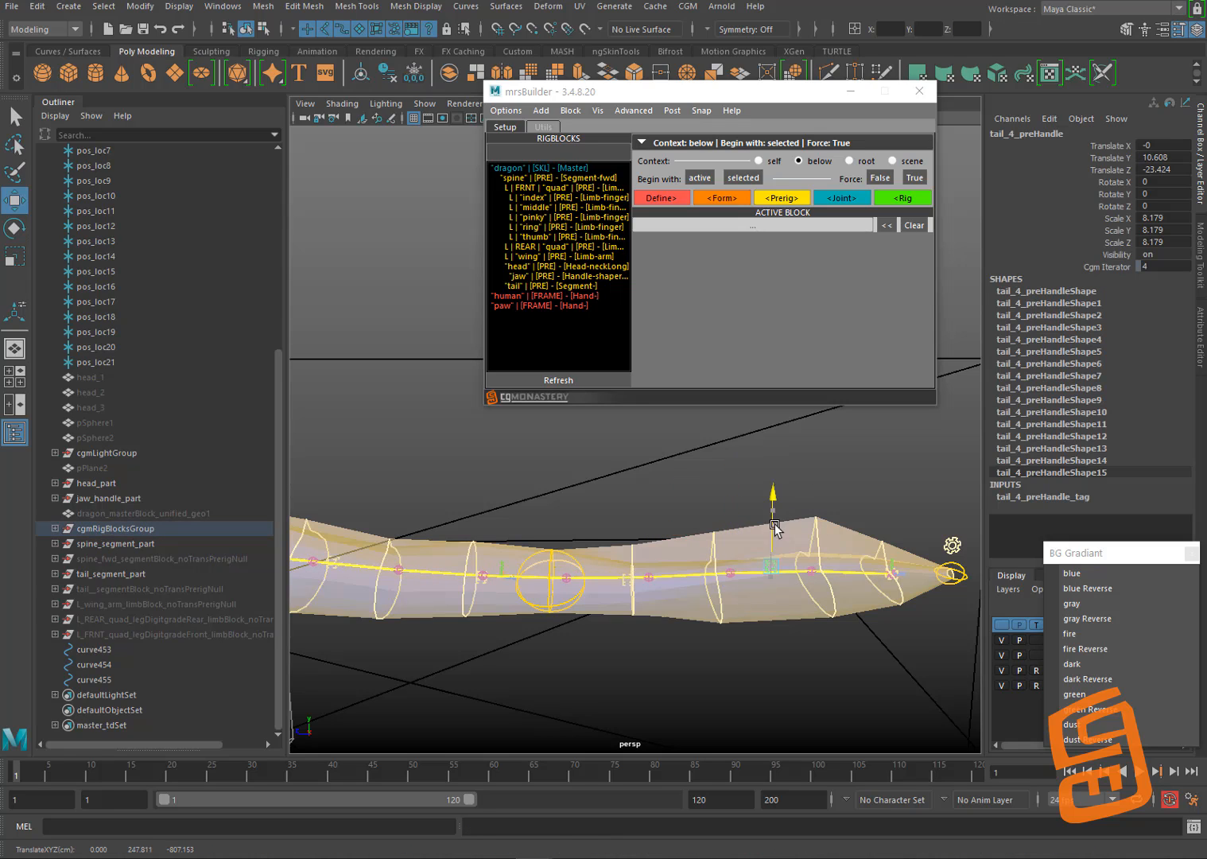
{"action": "key", "text": "ctrl+z"}
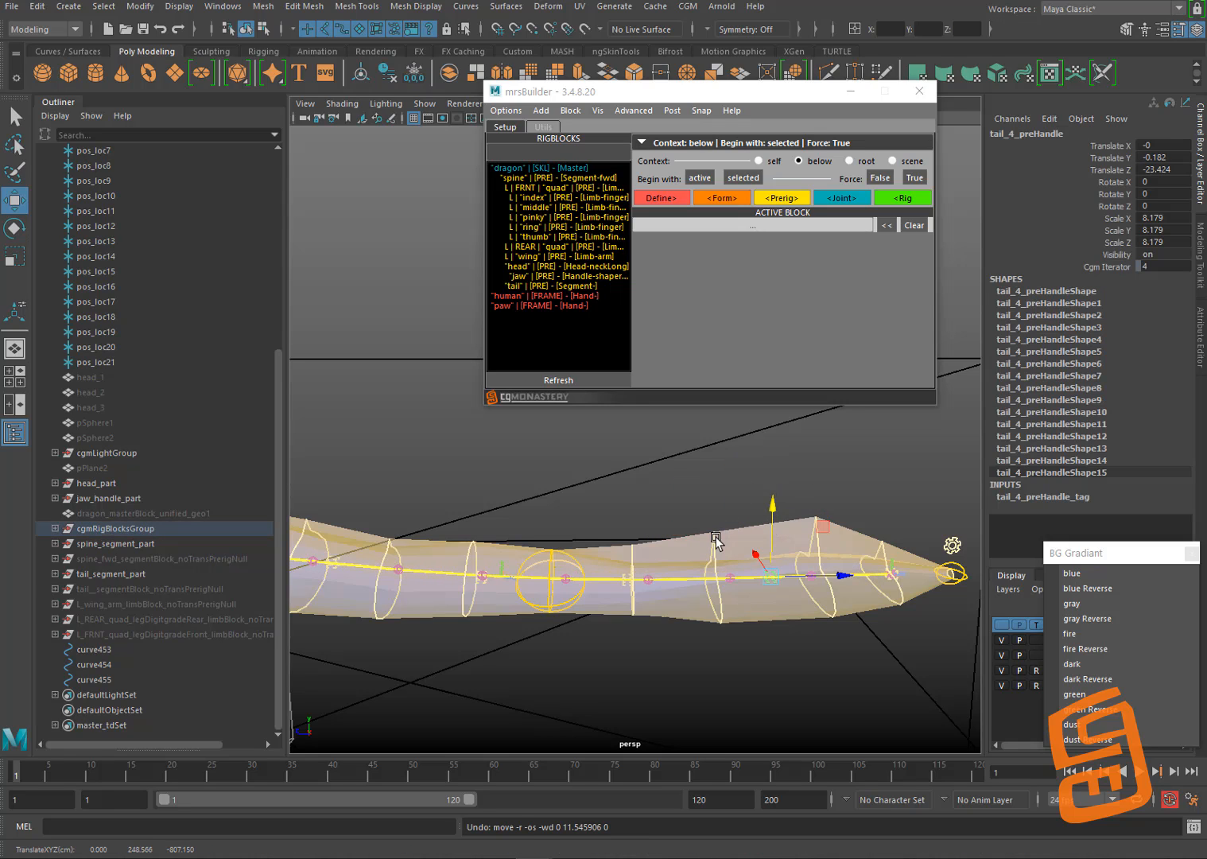
{"action": "left_click_drag", "start_coordinate": [750, 530], "coordinate": [734, 532], "text": "alt"}
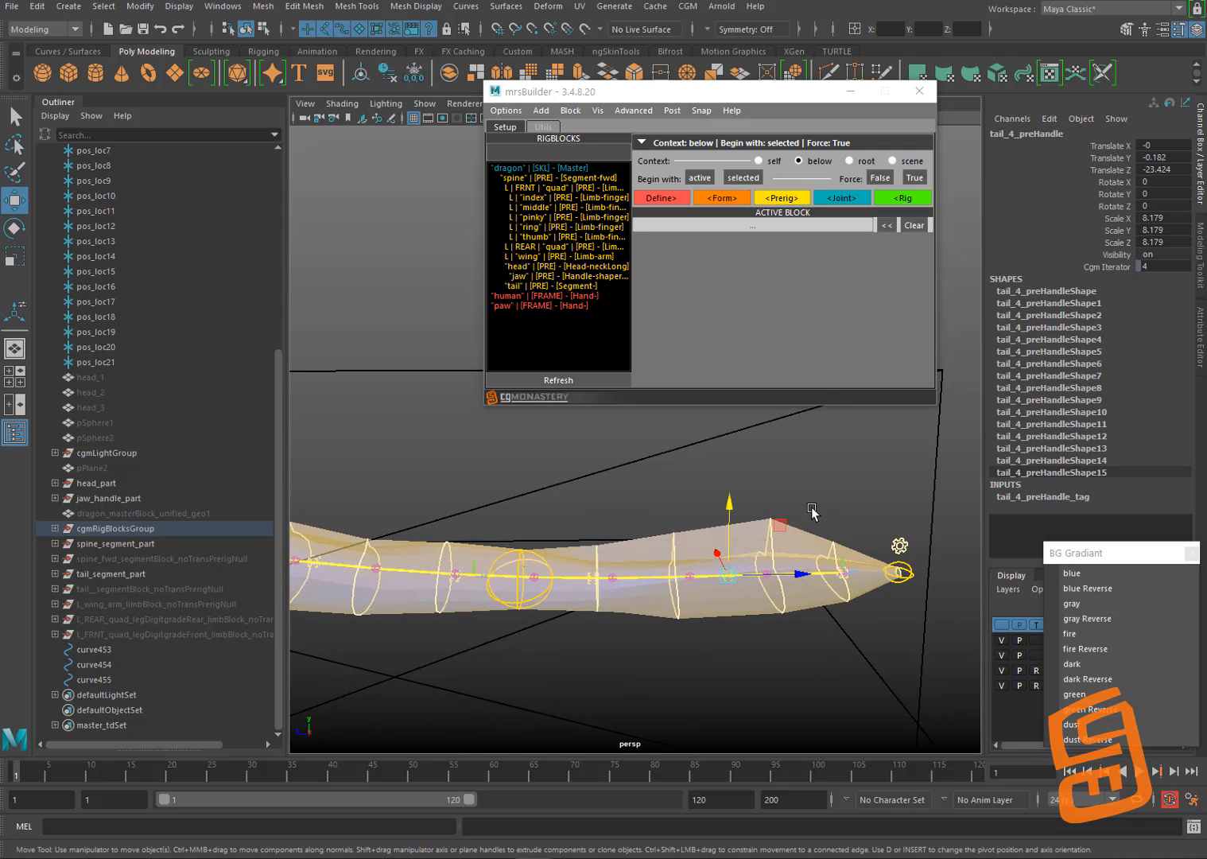
{"action": "key", "text": "ctrl+z"}
{"action": "key", "text": "ctrl+z"}
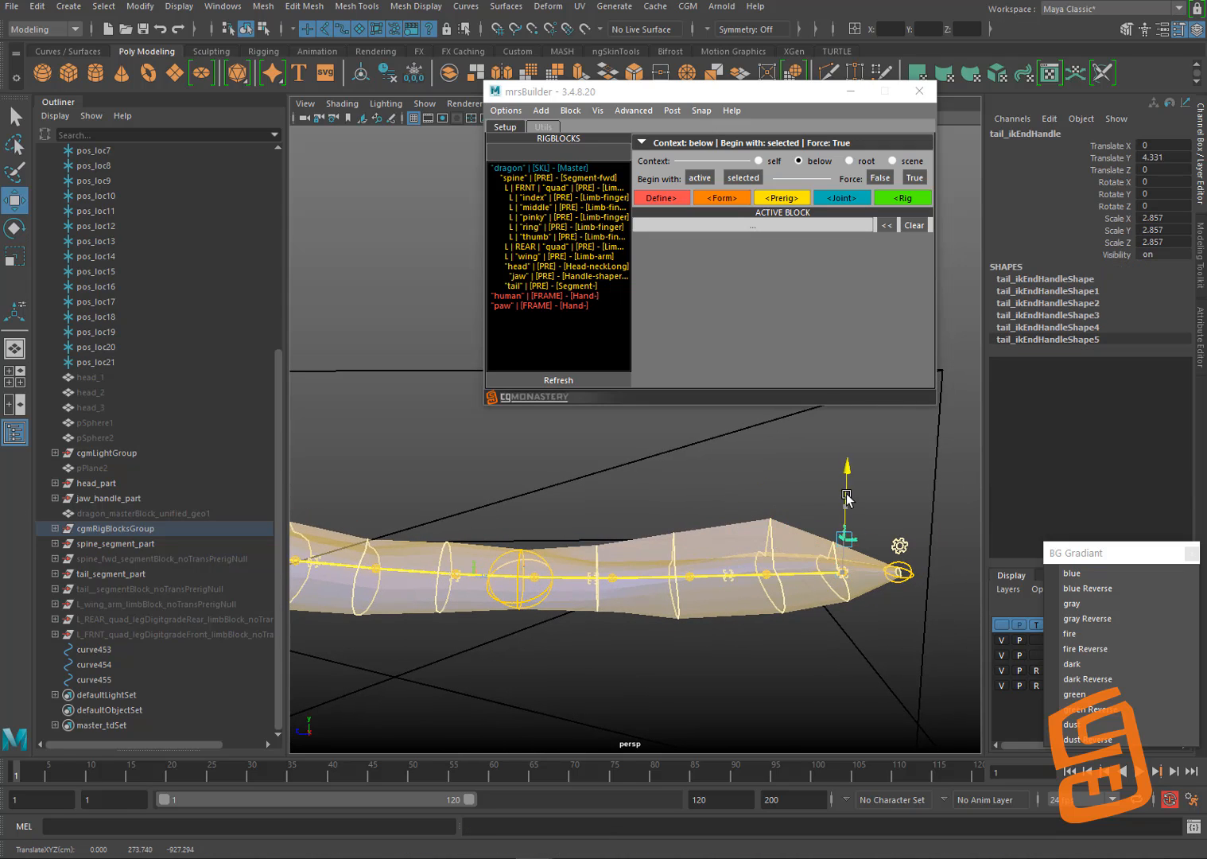
{"action": "left_click_drag", "start_coordinate": [783, 560], "coordinate": [728, 442], "text": "alt"}
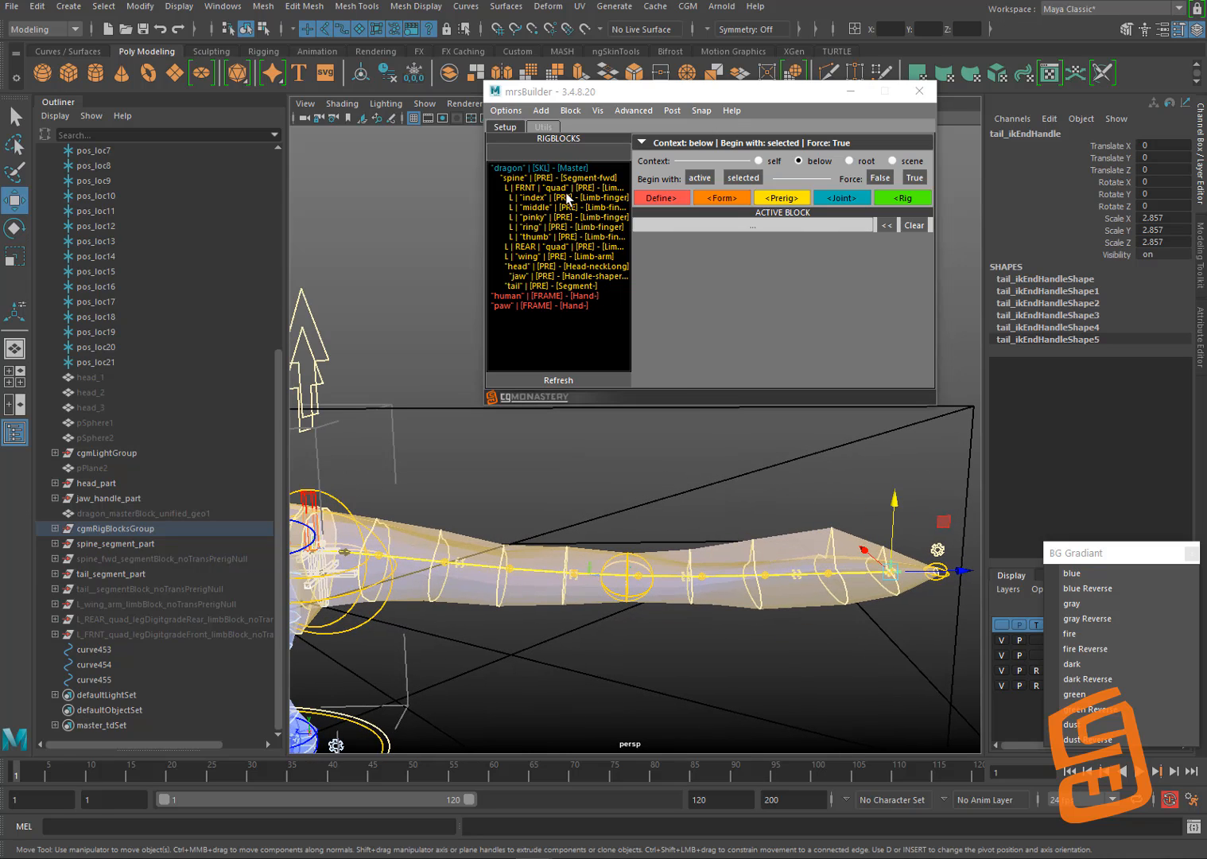
Step: Run Prerig on the tail block with the context set to self
{"action": "left_click", "coordinate": [565, 287]}
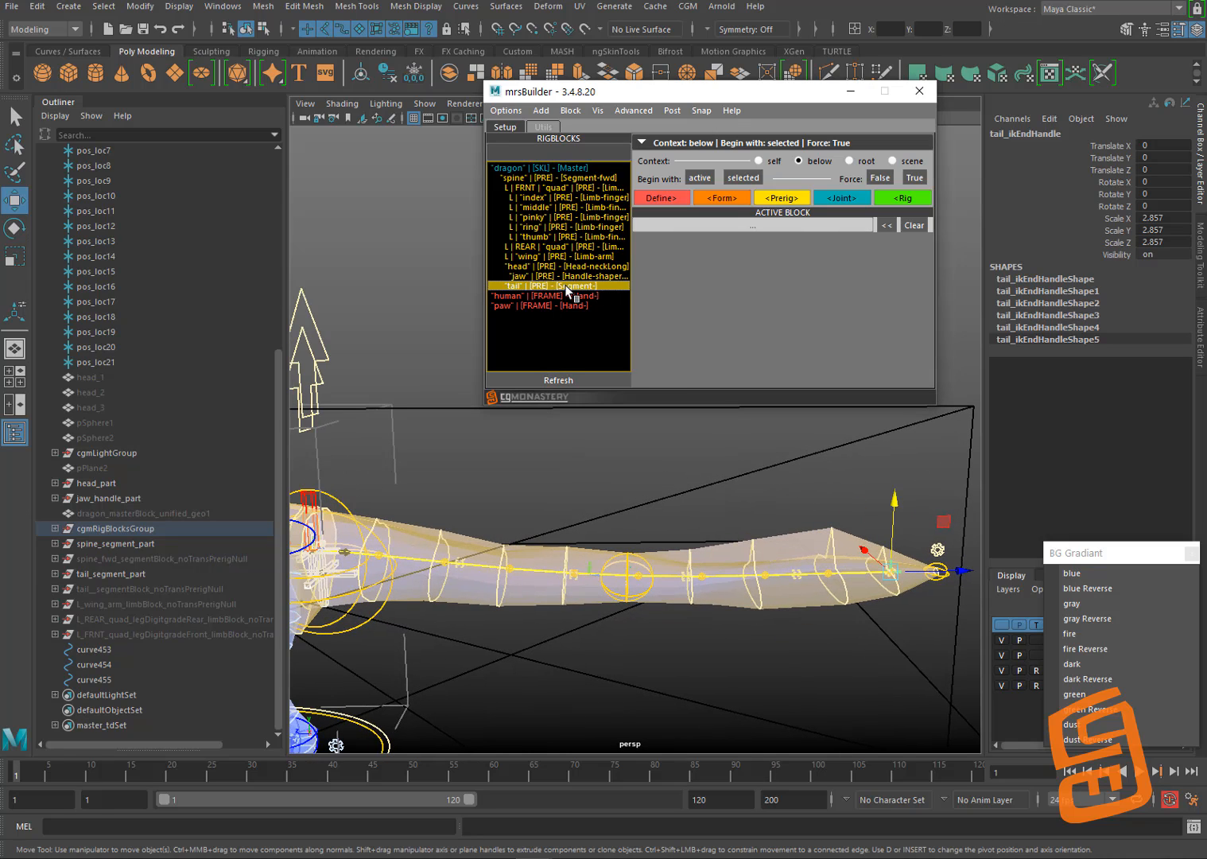
{"action": "left_click", "coordinate": [759, 160]}
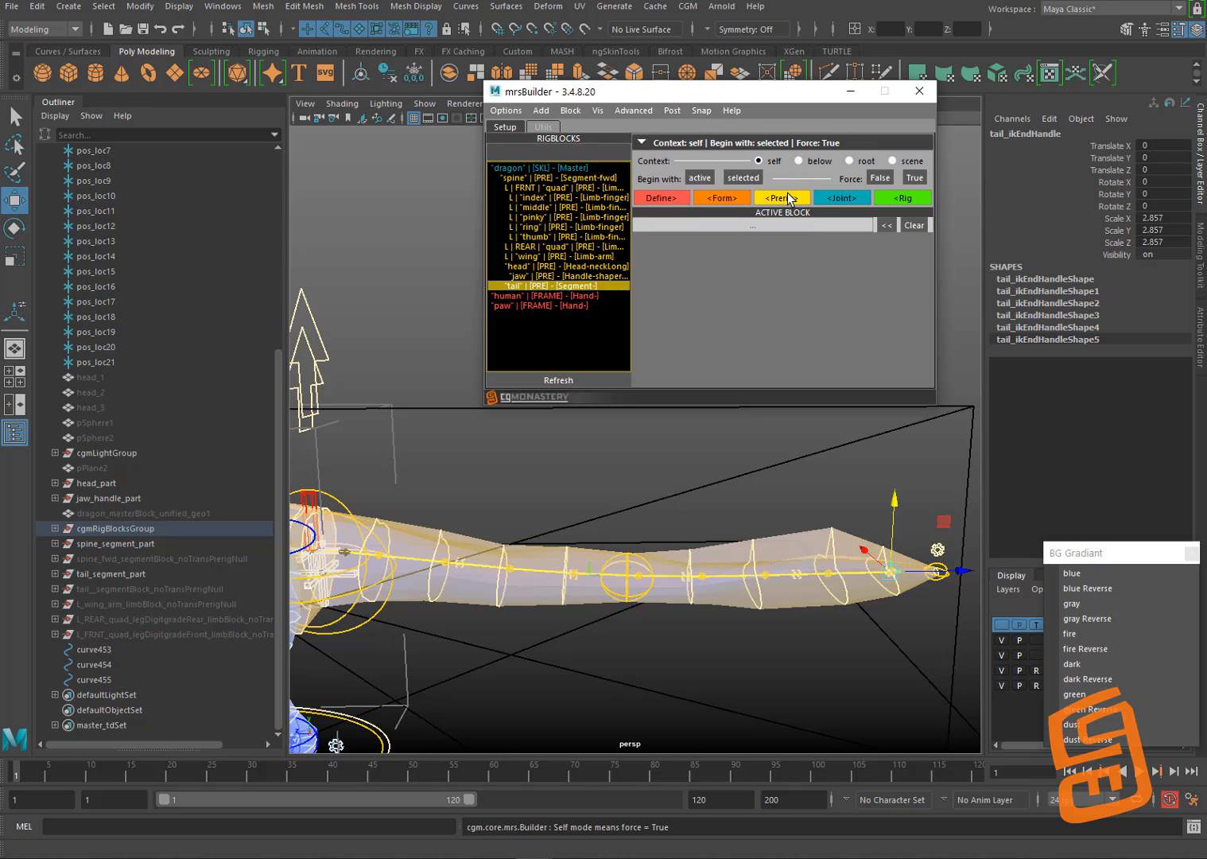
{"action": "left_click", "coordinate": [787, 198]}
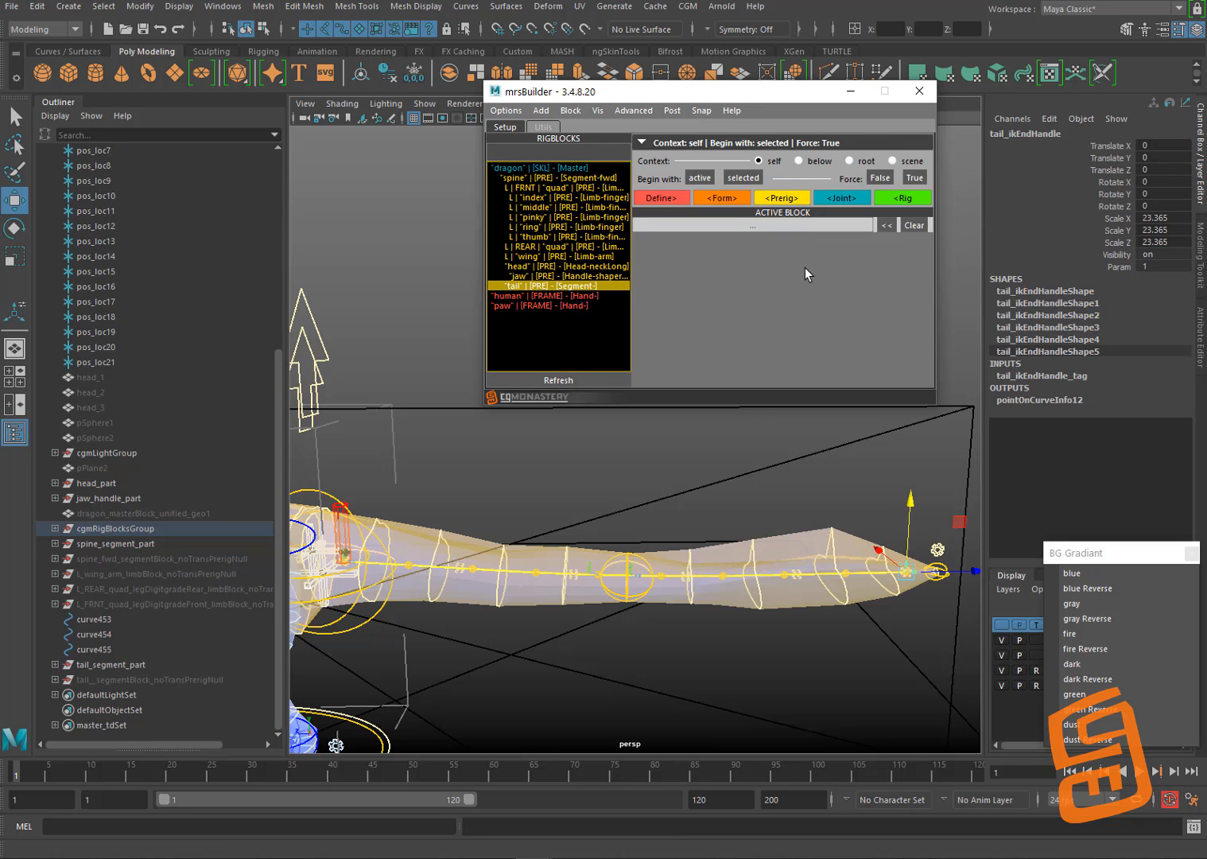
Step: Select the IK handles around the middle of the tail and clear the selection
{"action": "left_click", "coordinate": [589, 555]}
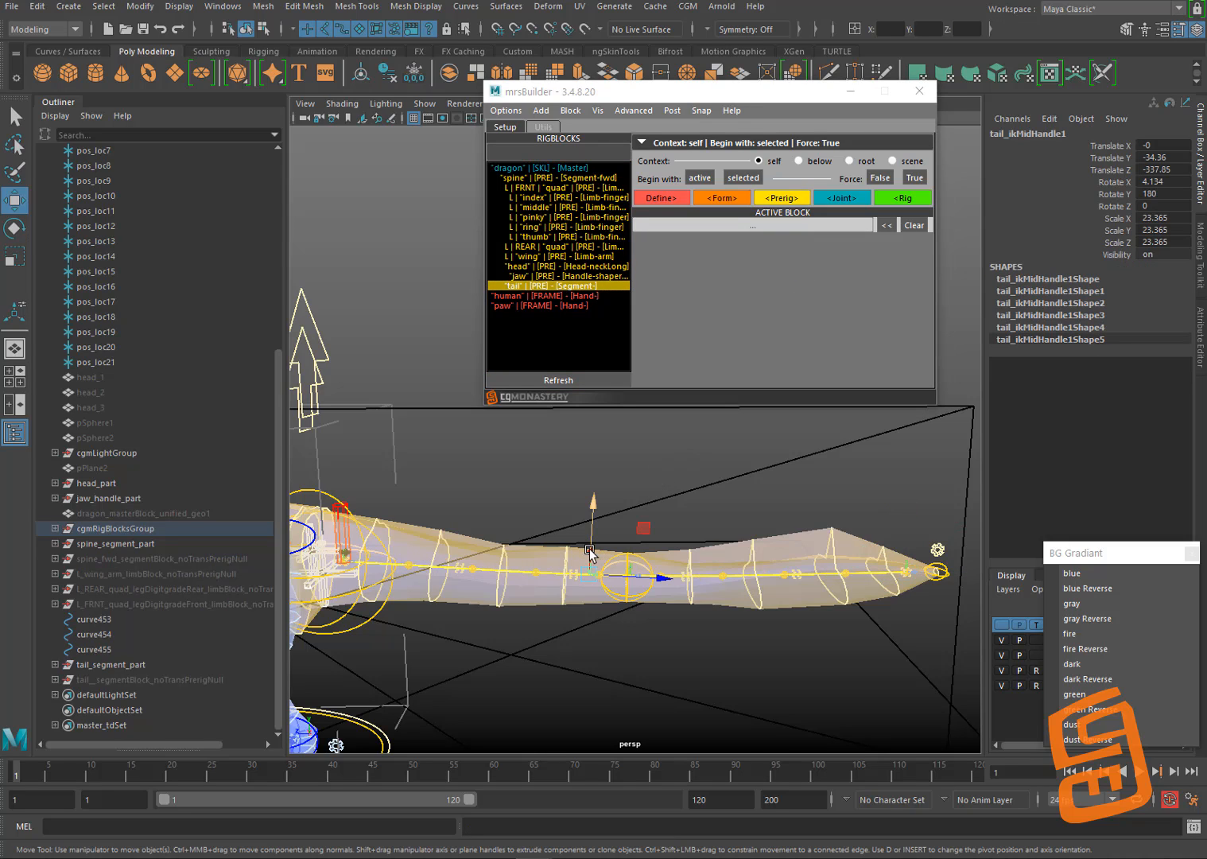
{"action": "left_click", "coordinate": [632, 573]}
{"action": "left_click", "coordinate": [635, 468]}
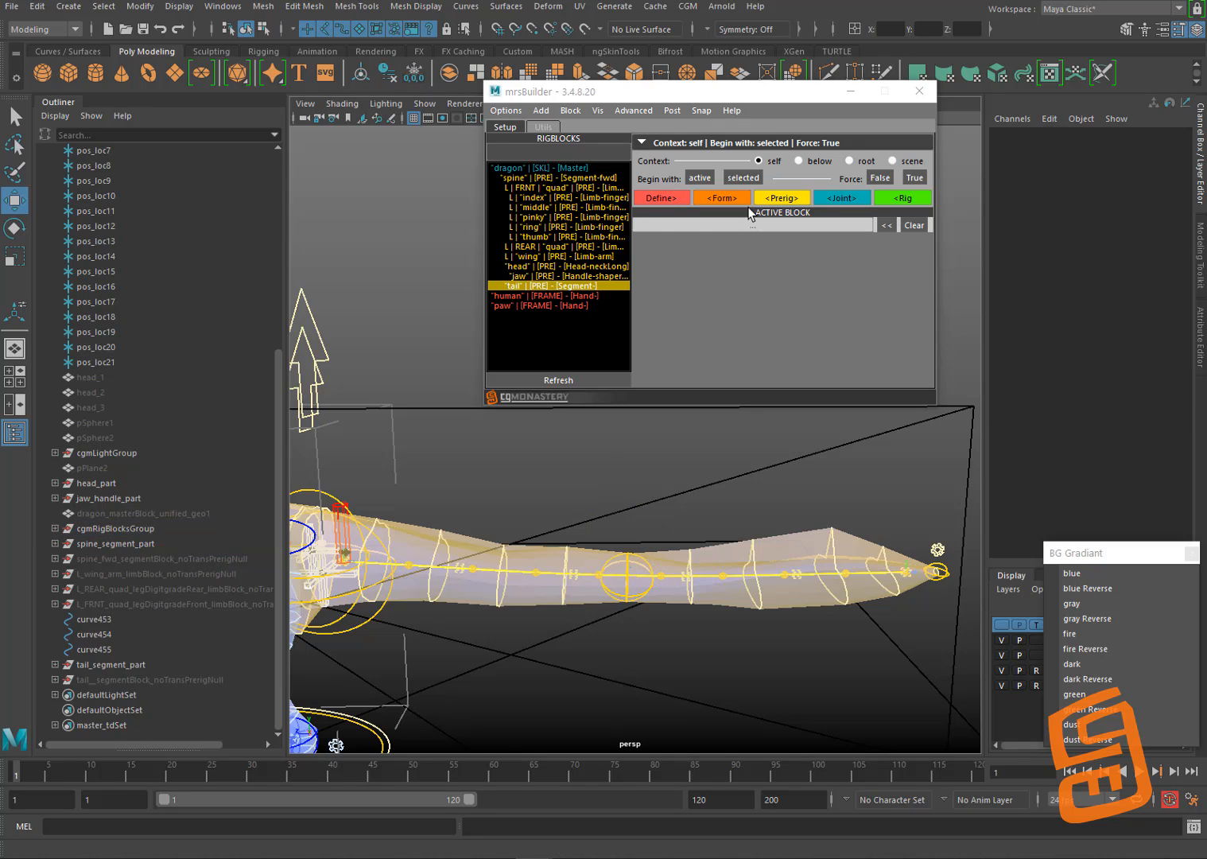
{"action": "left_click", "coordinate": [612, 578]}
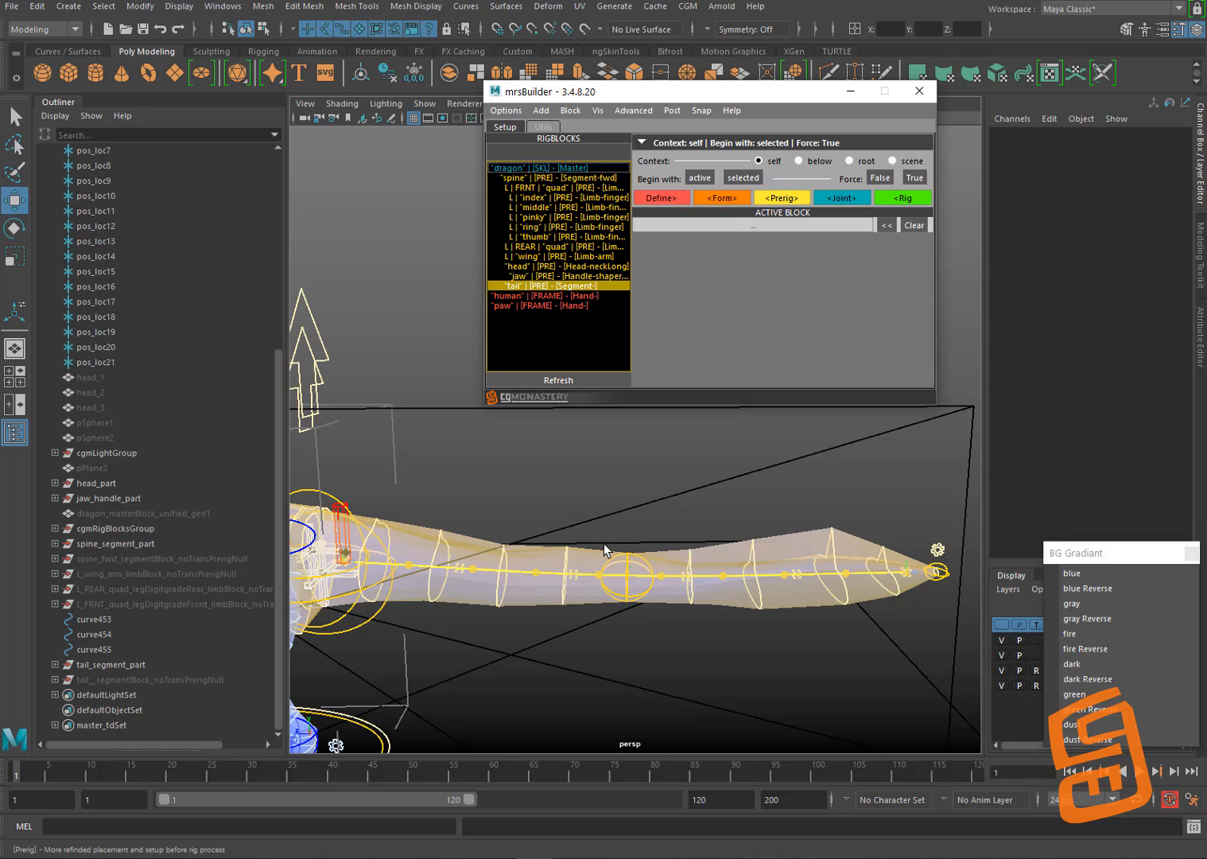
{"action": "left_click", "coordinate": [594, 509]}
Step: Try sliding the tail's IK mid handle toward the hips by lowering its Param to about 0.43
{"action": "right_click_drag", "start_coordinate": [605, 517], "coordinate": [663, 540], "text": "alt"}
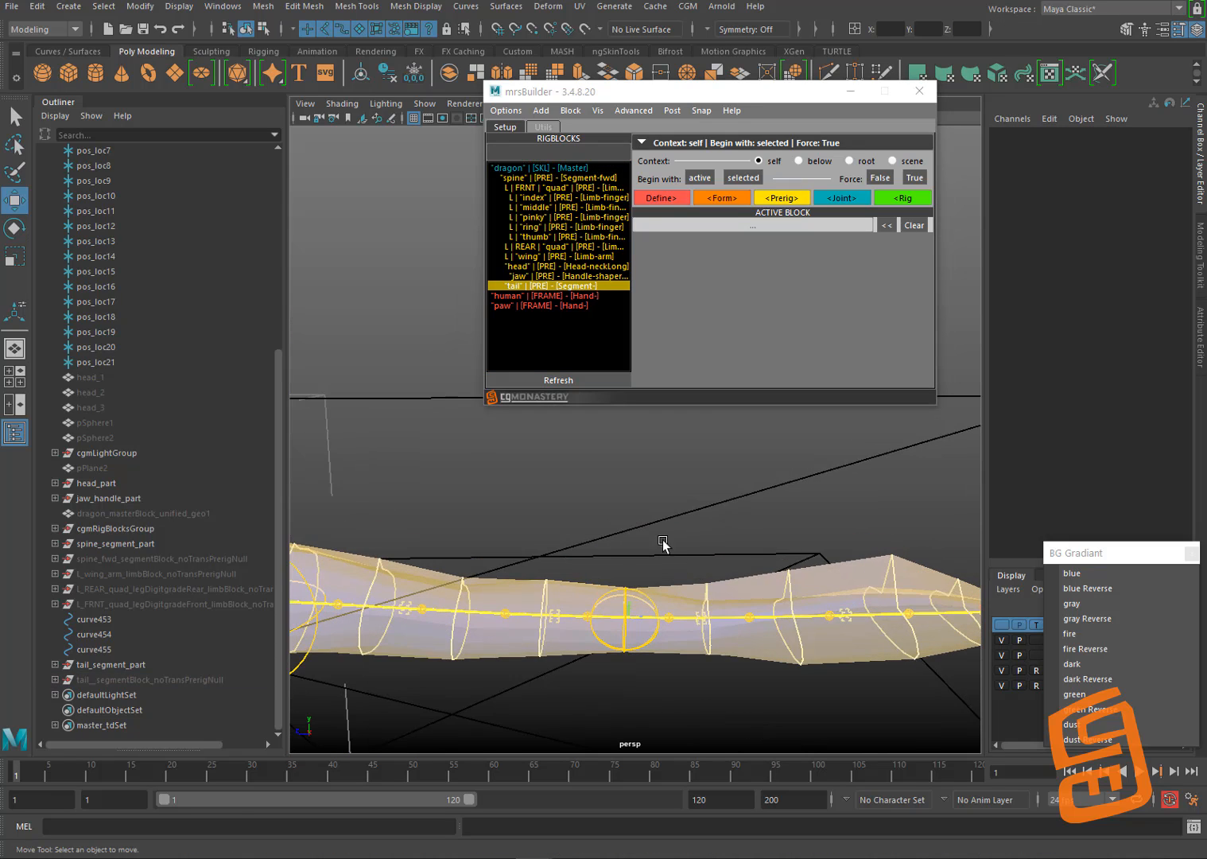
{"action": "left_click_drag", "start_coordinate": [664, 545], "coordinate": [622, 556], "text": "alt"}
{"action": "left_click", "coordinate": [613, 604]}
{"action": "key", "text": "r"}
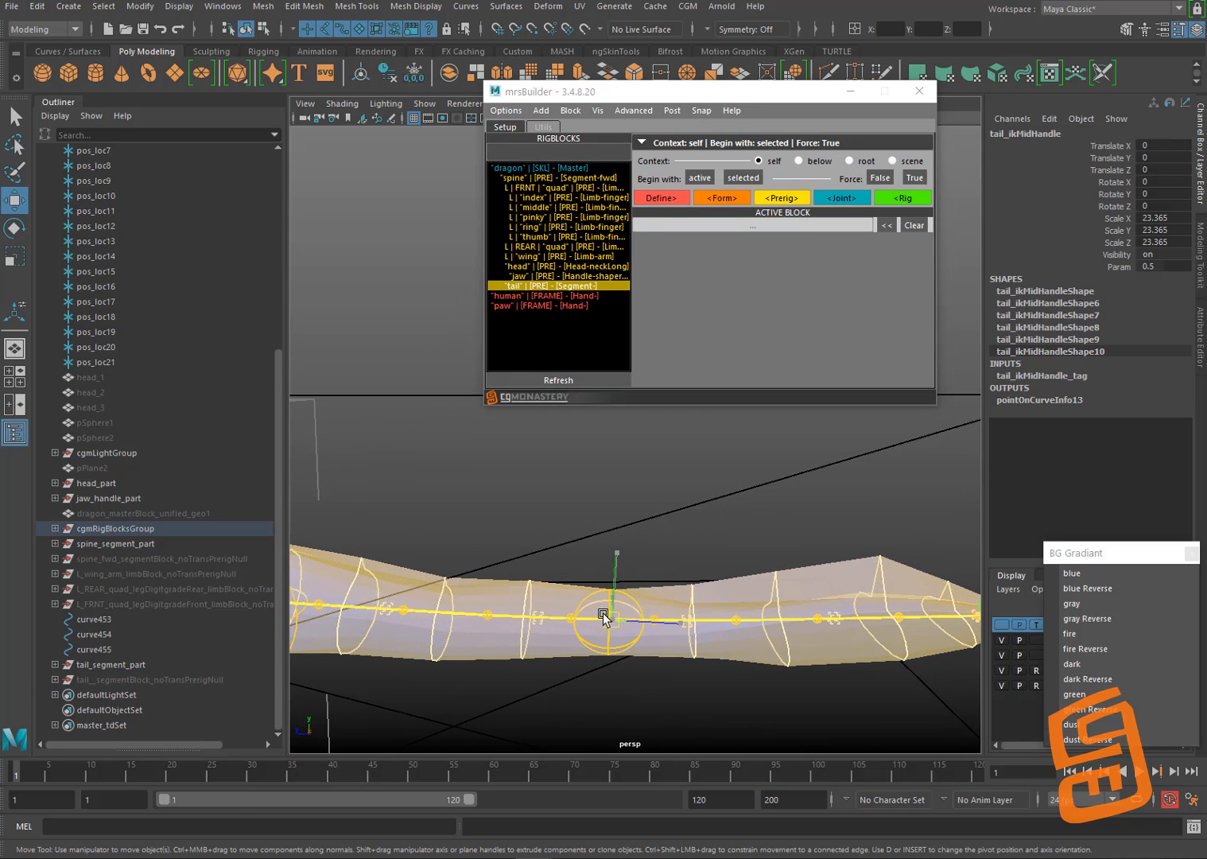
{"action": "left_click", "coordinate": [706, 529]}
{"action": "left_click_drag", "start_coordinate": [707, 529], "coordinate": [650, 597], "text": "alt"}
{"action": "left_click", "coordinate": [649, 597]}
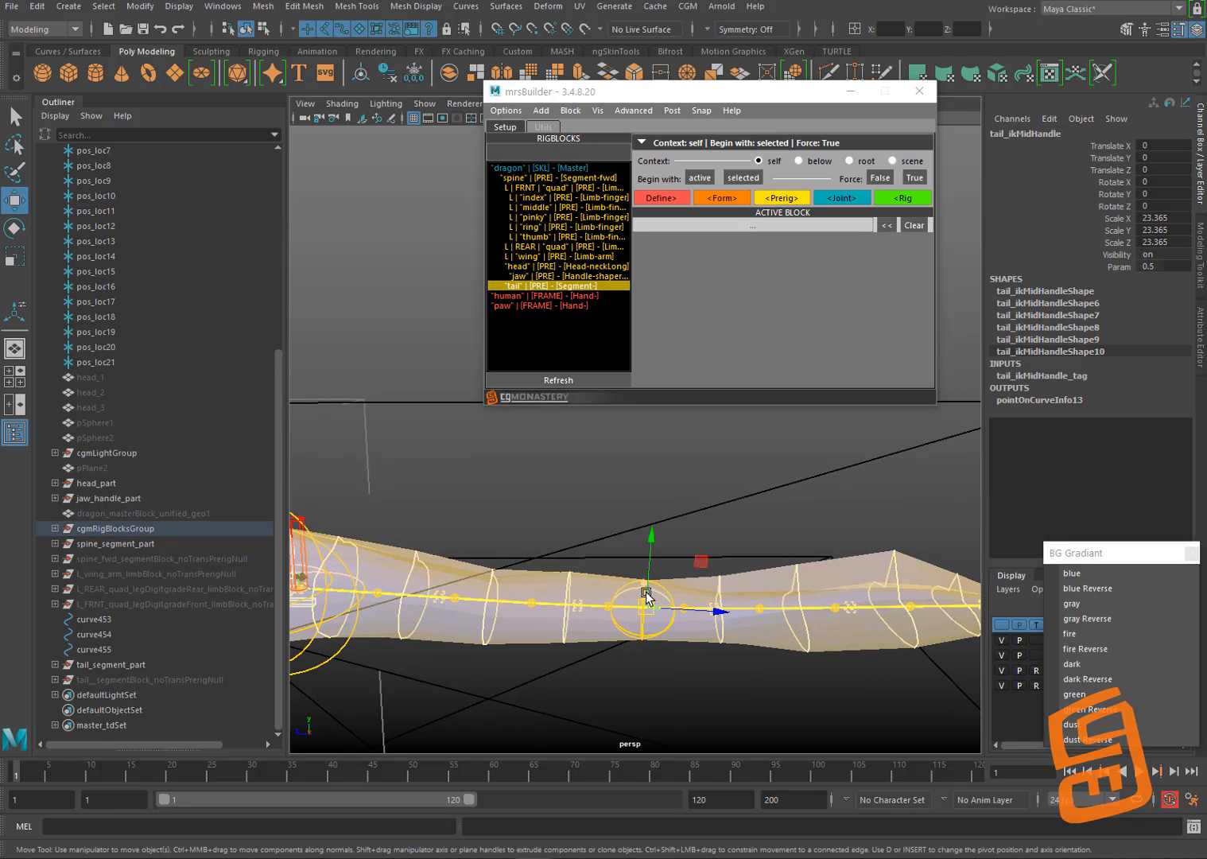
{"action": "left_click", "coordinate": [1118, 267]}
{"action": "middle_click_drag", "start_coordinate": [764, 518], "coordinate": [737, 507]}
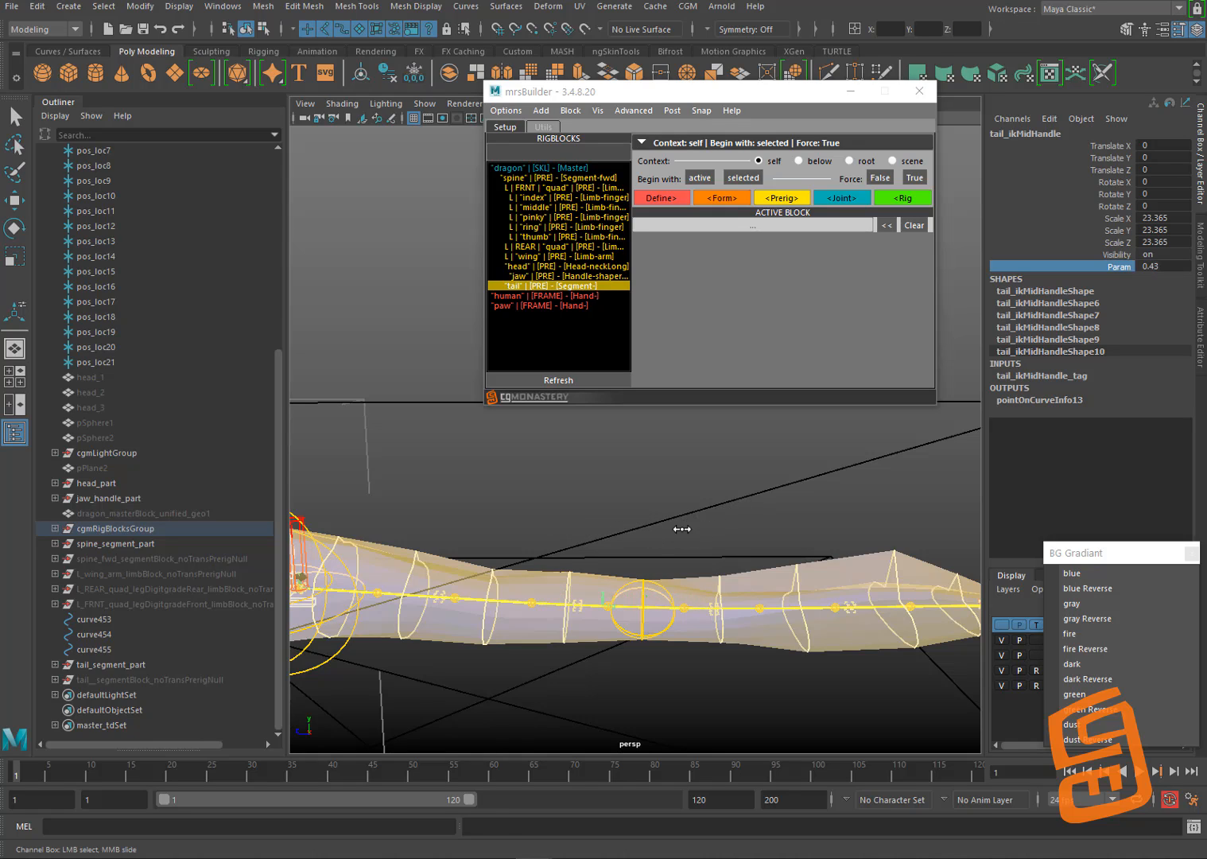
Step: Raise the tail_4 joint helper and lower the tail_5 joint helper to about -40.8 in Translate Y
{"action": "left_click", "coordinate": [605, 603]}
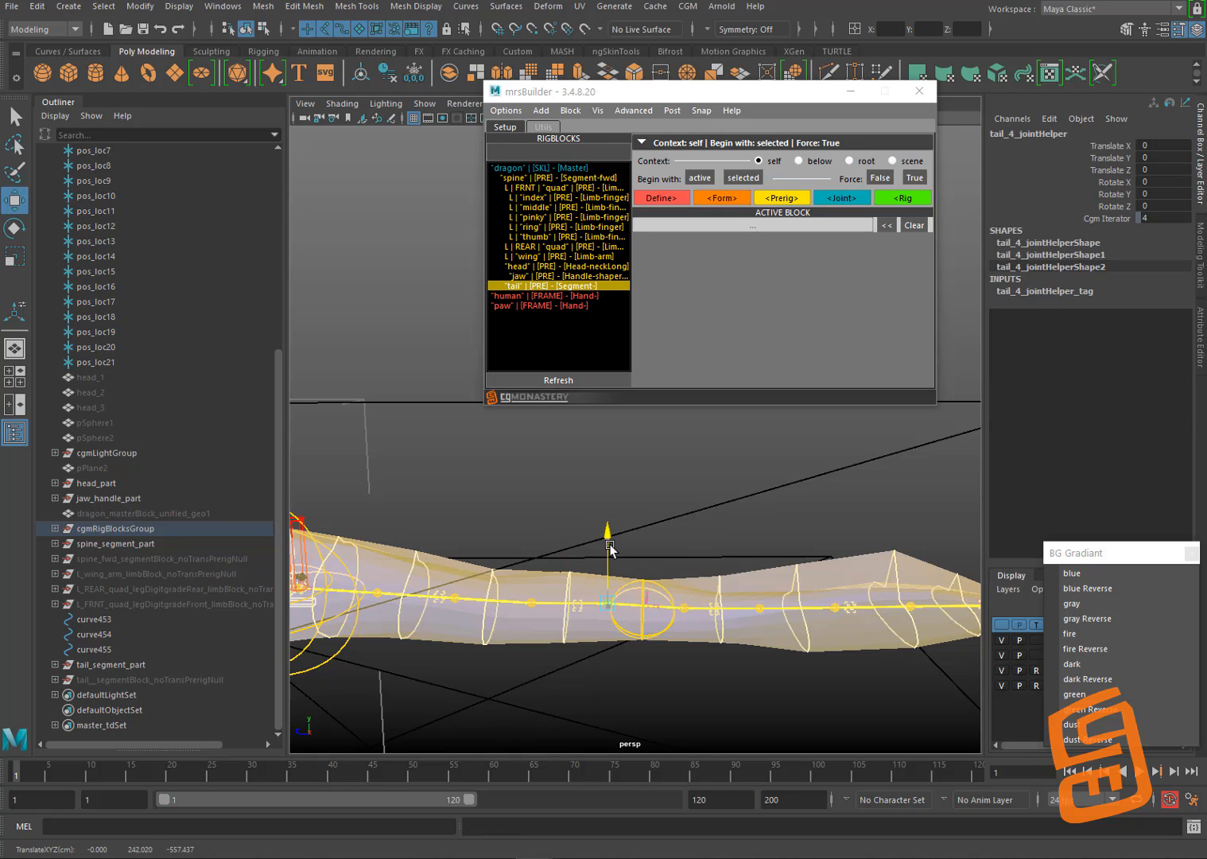
{"action": "left_click_drag", "start_coordinate": [610, 548], "coordinate": [611, 510]}
{"action": "left_click", "coordinate": [685, 607]}
{"action": "left_click_drag", "start_coordinate": [684, 559], "coordinate": [677, 598]}
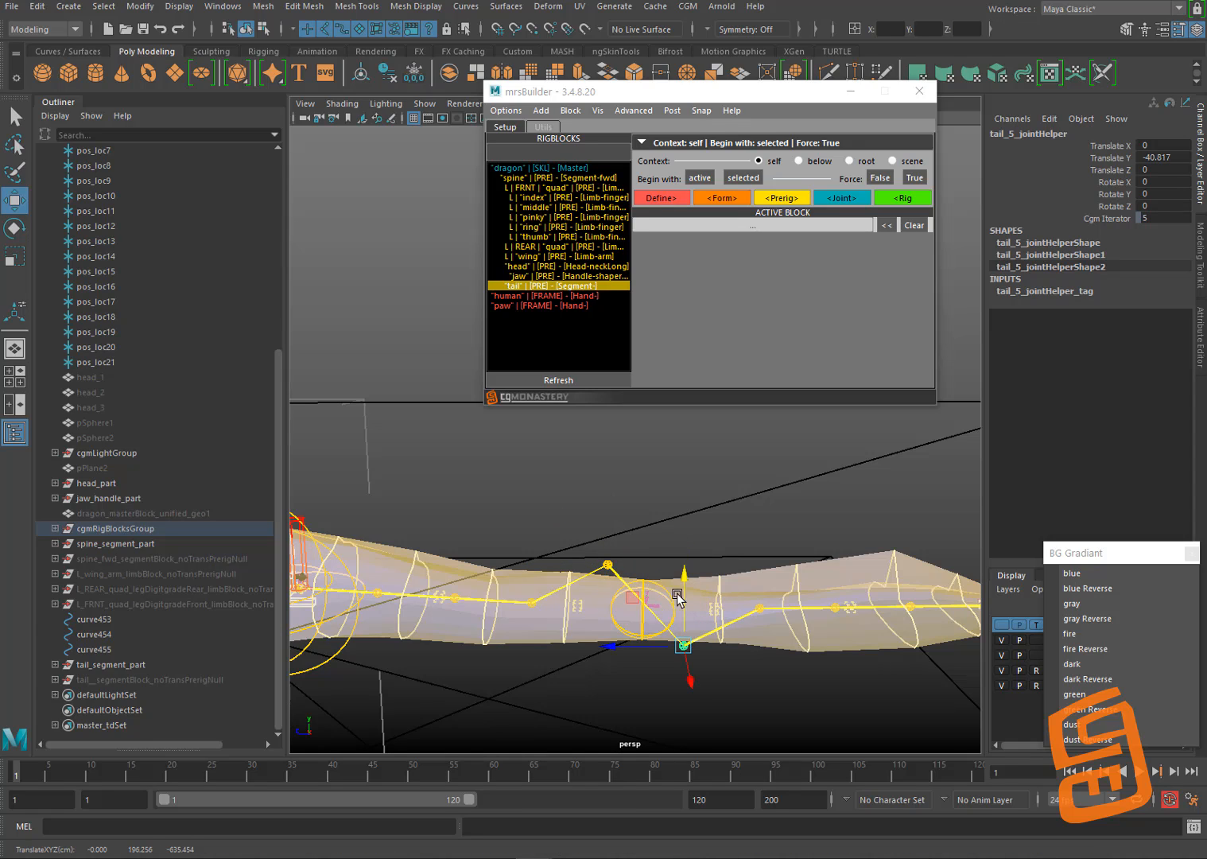
Step: Slide the IK mid handle's Param to about 0.385, undo this and the joint helper moves, and clear the selection
{"action": "left_click", "coordinate": [655, 599]}
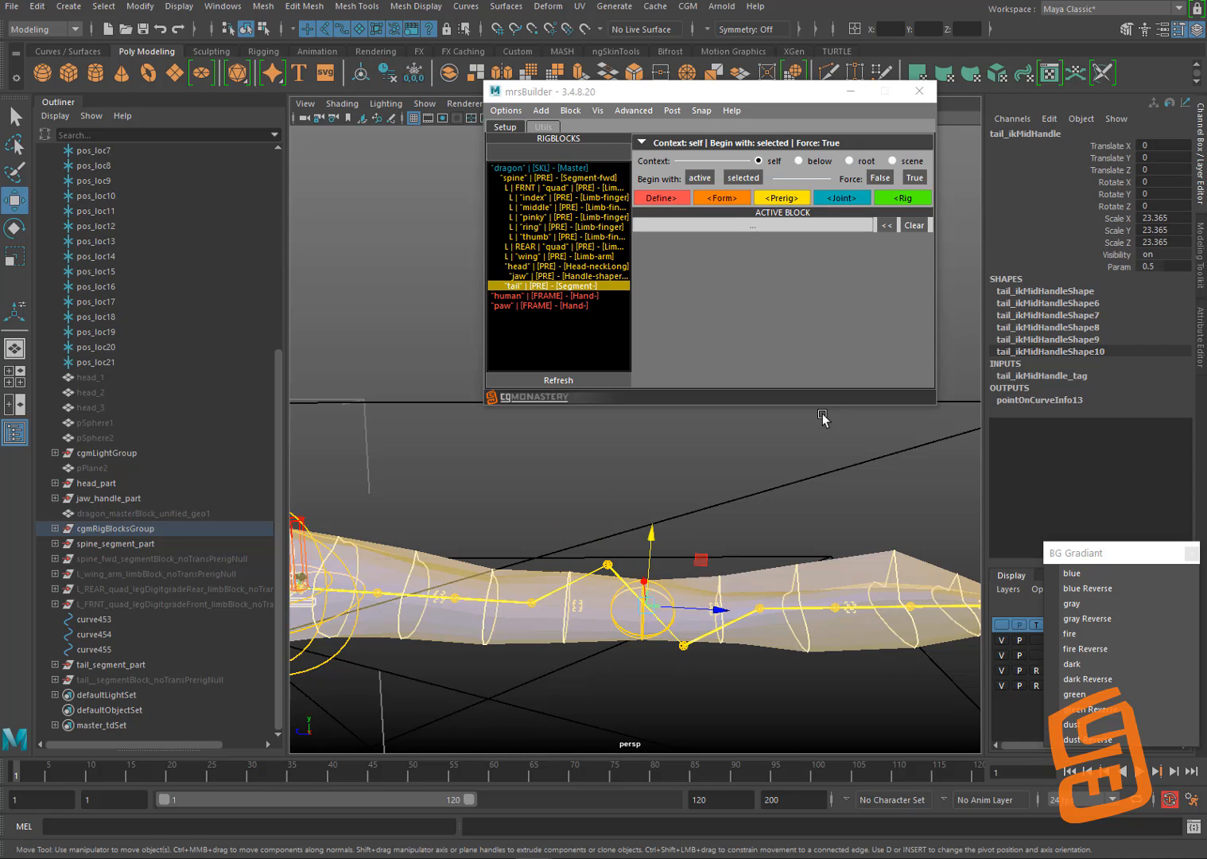
{"action": "left_click", "coordinate": [1114, 267]}
{"action": "middle_click_drag", "start_coordinate": [741, 530], "coordinate": [603, 539]}
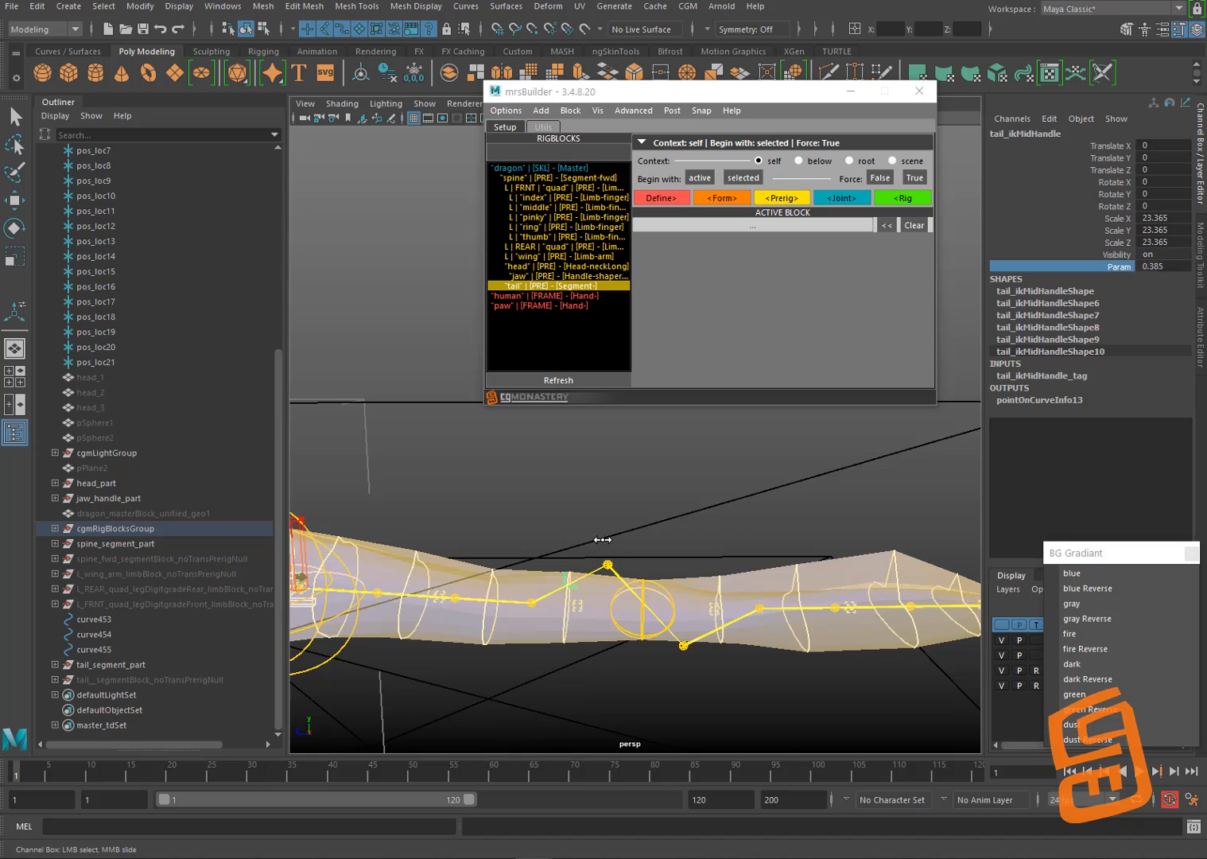
{"action": "middle_click_drag", "start_coordinate": [693, 529], "coordinate": [651, 549]}
{"action": "key", "text": "ctrl+z"}
{"action": "key", "text": "ctrl+z"}
{"action": "key", "text": "ctrl+z"}
{"action": "key", "text": "ctrl+z"}
{"action": "key", "text": "ctrl+z"}
{"action": "left_click", "coordinate": [731, 515]}
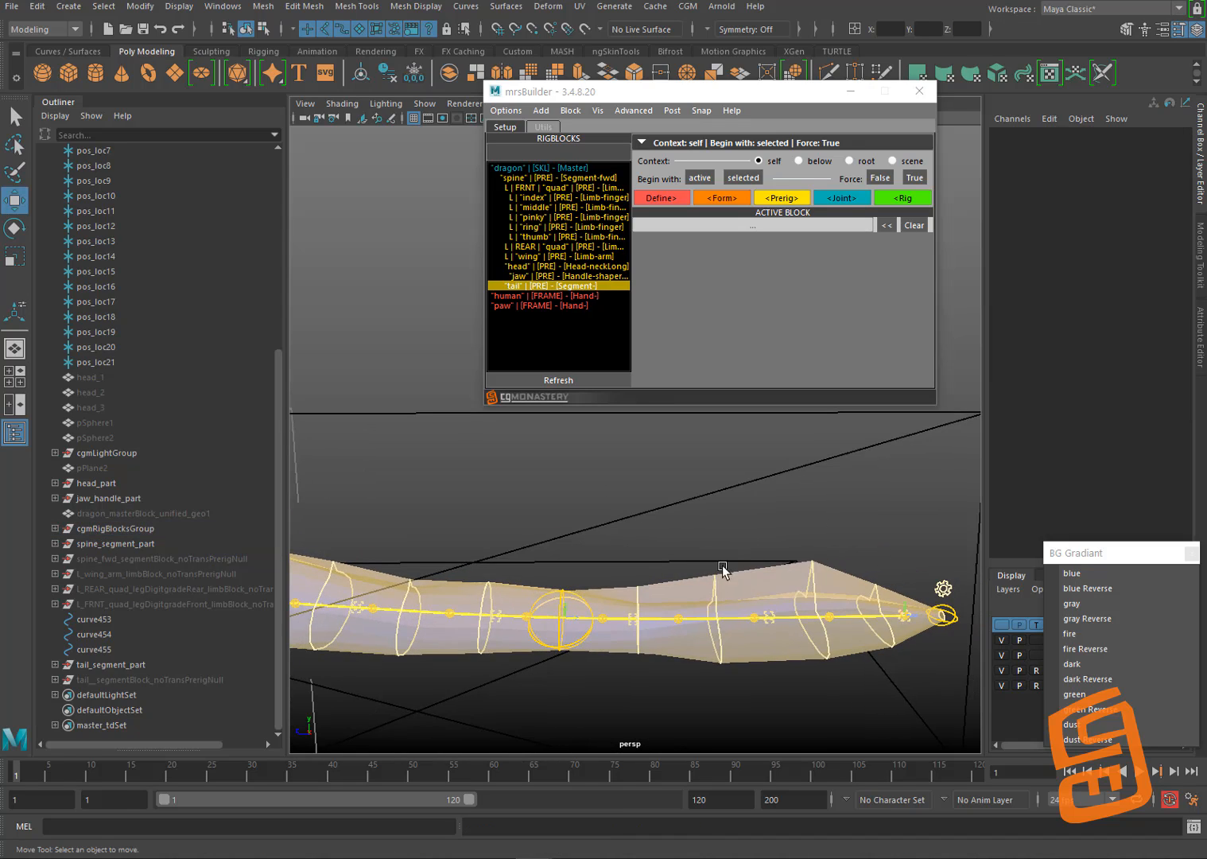
Step: Slide the tail's IK end handle back from the tip by setting its Param to about 0.805
{"action": "left_click", "coordinate": [878, 609]}
{"action": "left_click", "coordinate": [1120, 266]}
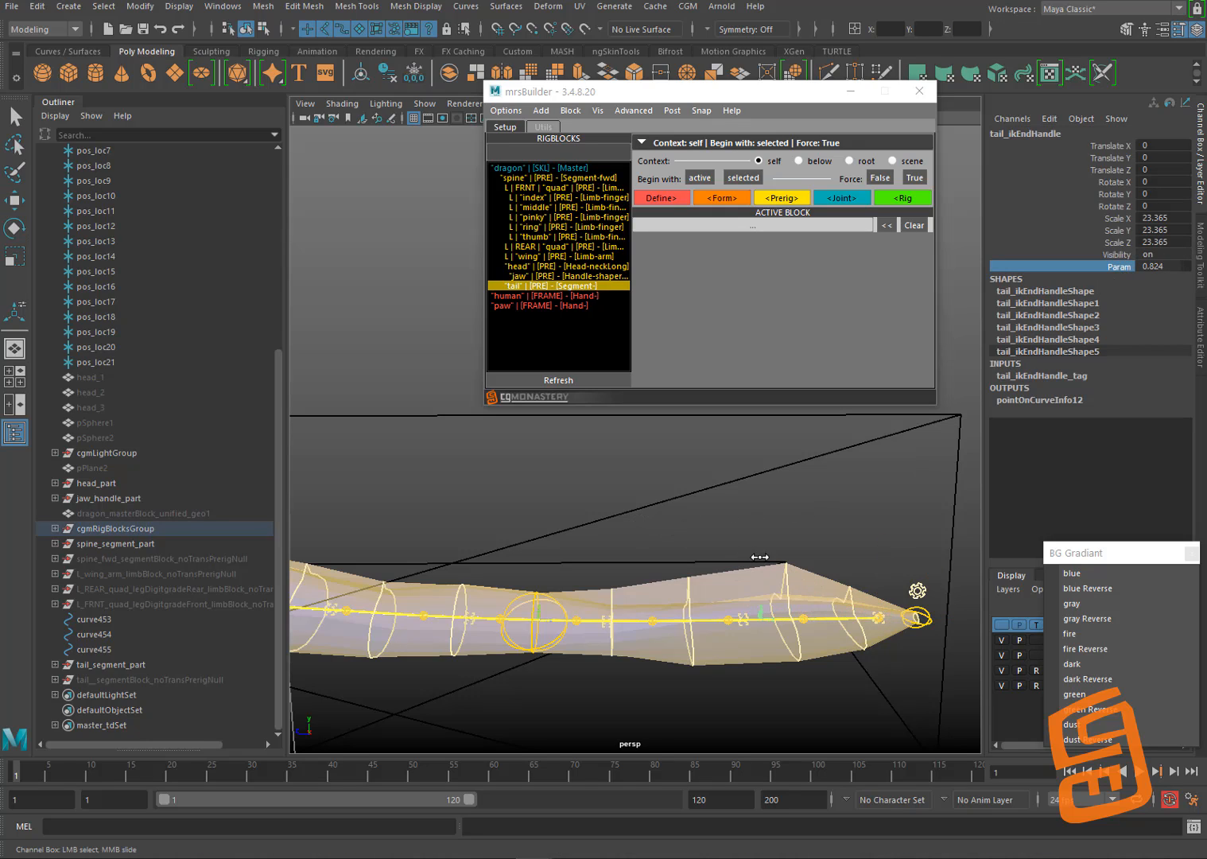
{"action": "middle_click_drag", "start_coordinate": [760, 557], "coordinate": [772, 560]}
{"action": "middle_click_drag", "start_coordinate": [749, 547], "coordinate": [751, 547]}
Step: Move the tail tip pre handle back along the tail to about -131.4 in Translate Z
{"action": "middle_click_drag", "start_coordinate": [661, 553], "coordinate": [806, 586], "text": "alt"}
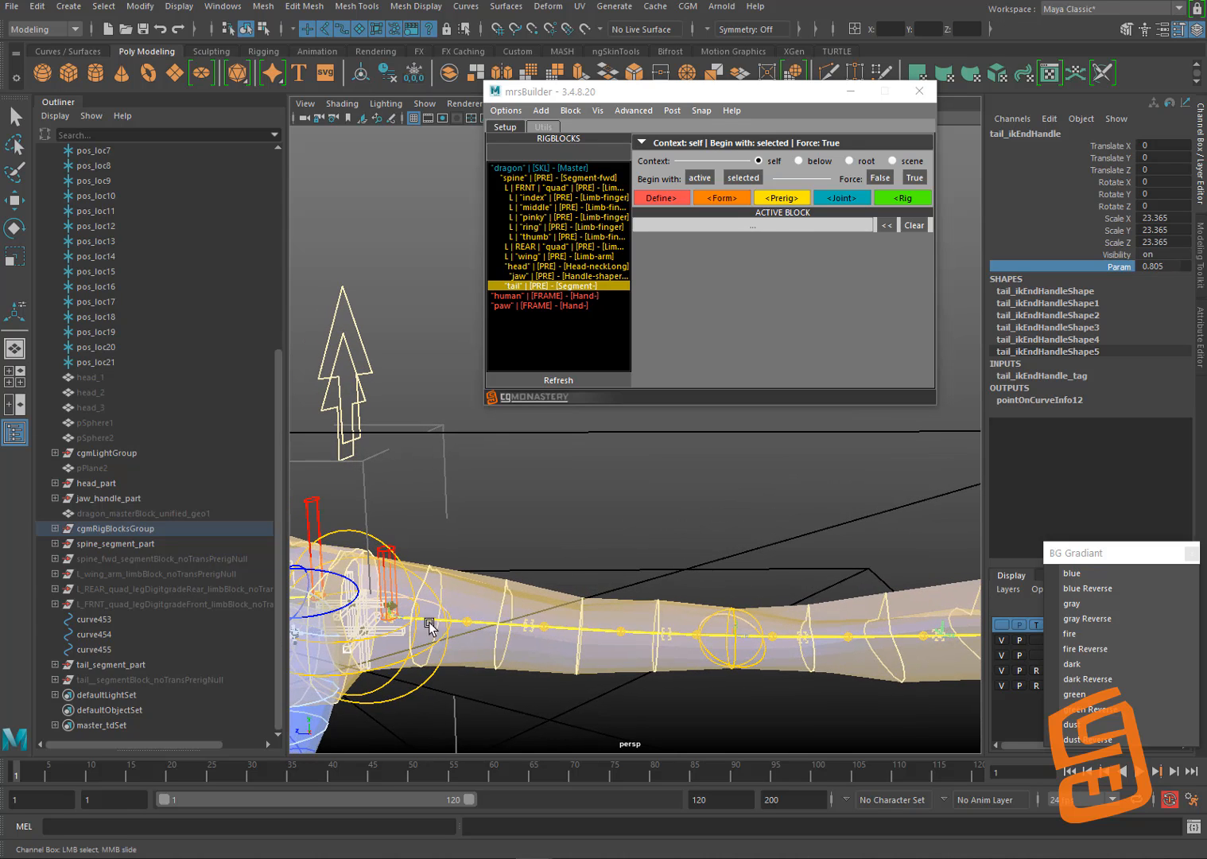
{"action": "mouse_move", "coordinate": [685, 615]}
{"action": "middle_mouse_down", "text": "alt"}
{"action": "mouse_move", "coordinate": [605, 616]}
{"action": "mouse_move", "coordinate": [639, 606]}
{"action": "middle_mouse_up", "text": "alt"}
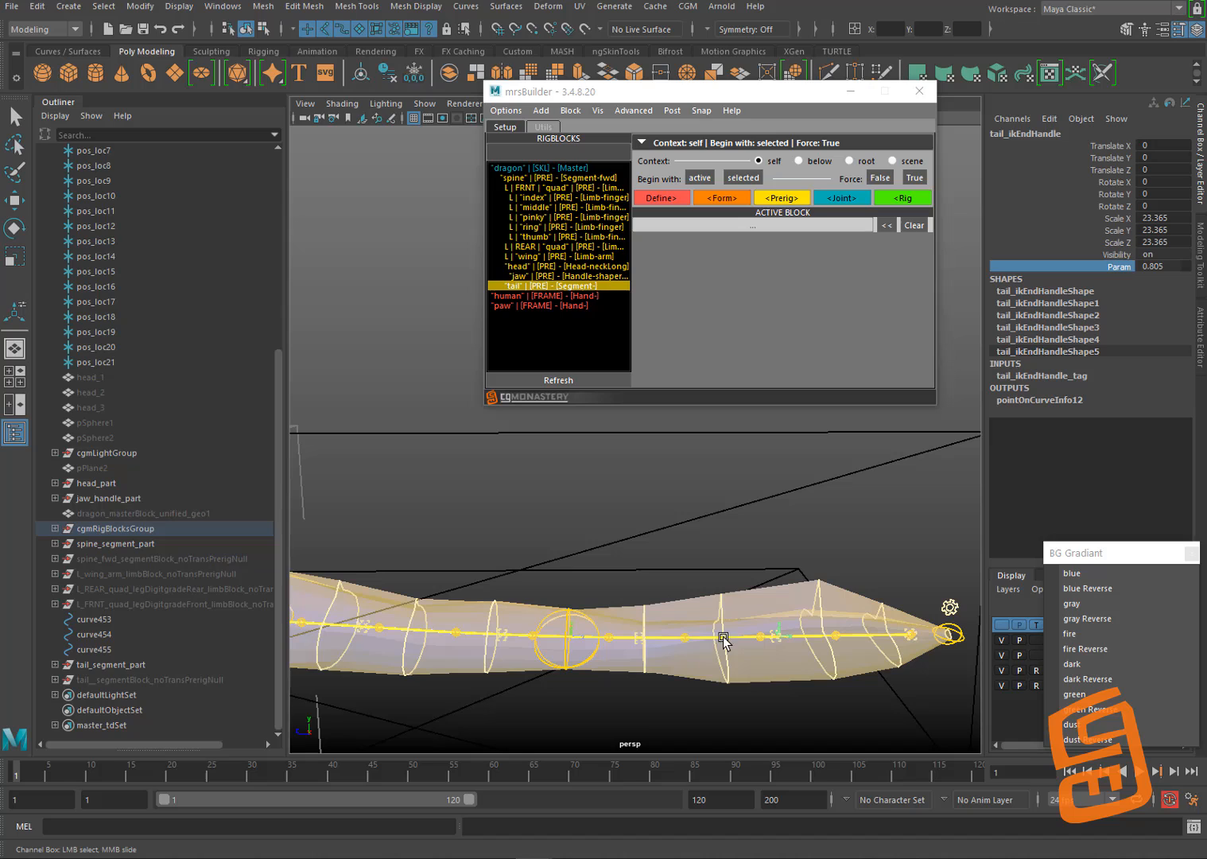
{"action": "left_click", "coordinate": [909, 634]}
{"action": "key", "text": "w"}
{"action": "mouse_move", "coordinate": [863, 631]}
{"action": "left_mouse_down"}
{"action": "mouse_move", "coordinate": [889, 636]}
{"action": "mouse_move", "coordinate": [833, 632]}
{"action": "mouse_move", "coordinate": [848, 632]}
{"action": "left_mouse_up"}
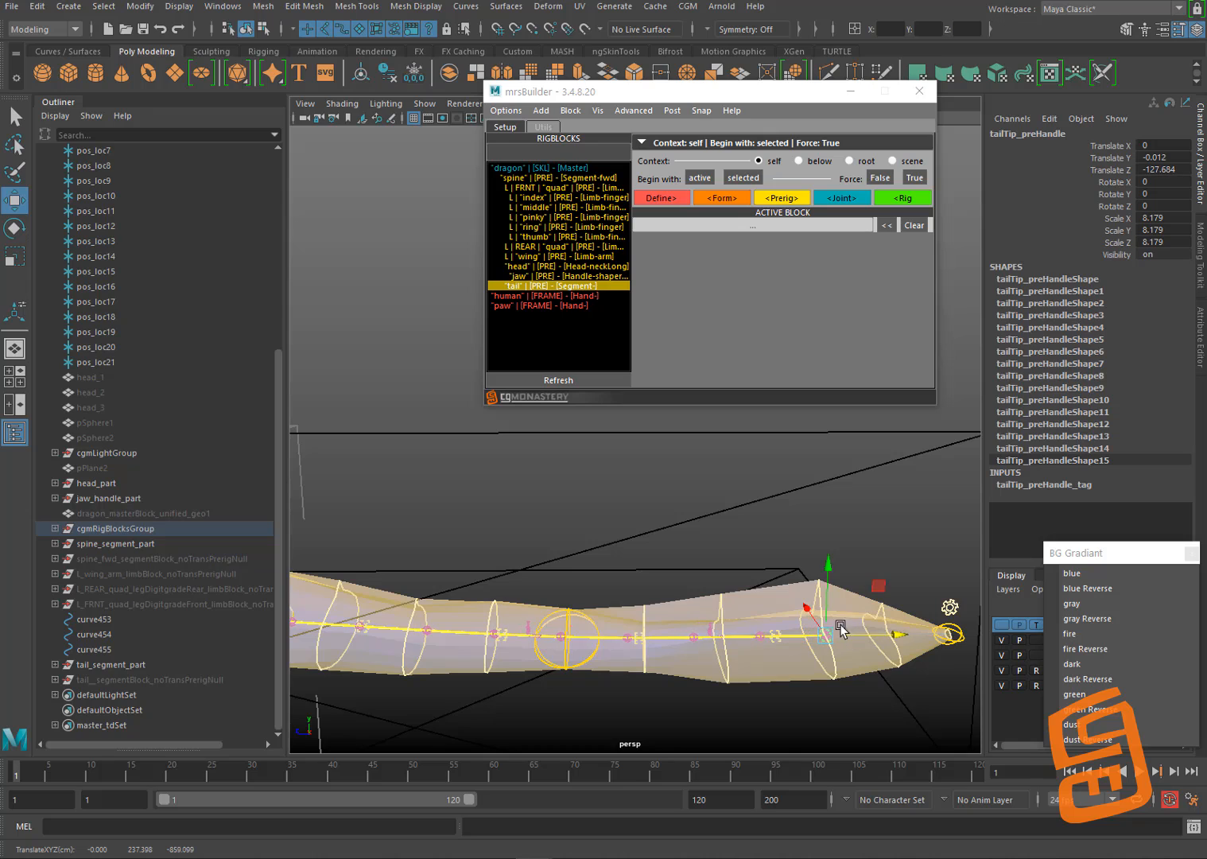
{"action": "right_click_drag", "start_coordinate": [841, 627], "coordinate": [751, 561], "text": "alt"}
{"action": "mouse_move", "coordinate": [846, 613]}
{"action": "left_mouse_down"}
{"action": "mouse_move", "coordinate": [825, 616]}
{"action": "mouse_move", "coordinate": [848, 619]}
{"action": "left_mouse_up"}
{"action": "middle_click_drag", "start_coordinate": [788, 559], "coordinate": [821, 568], "text": "alt"}
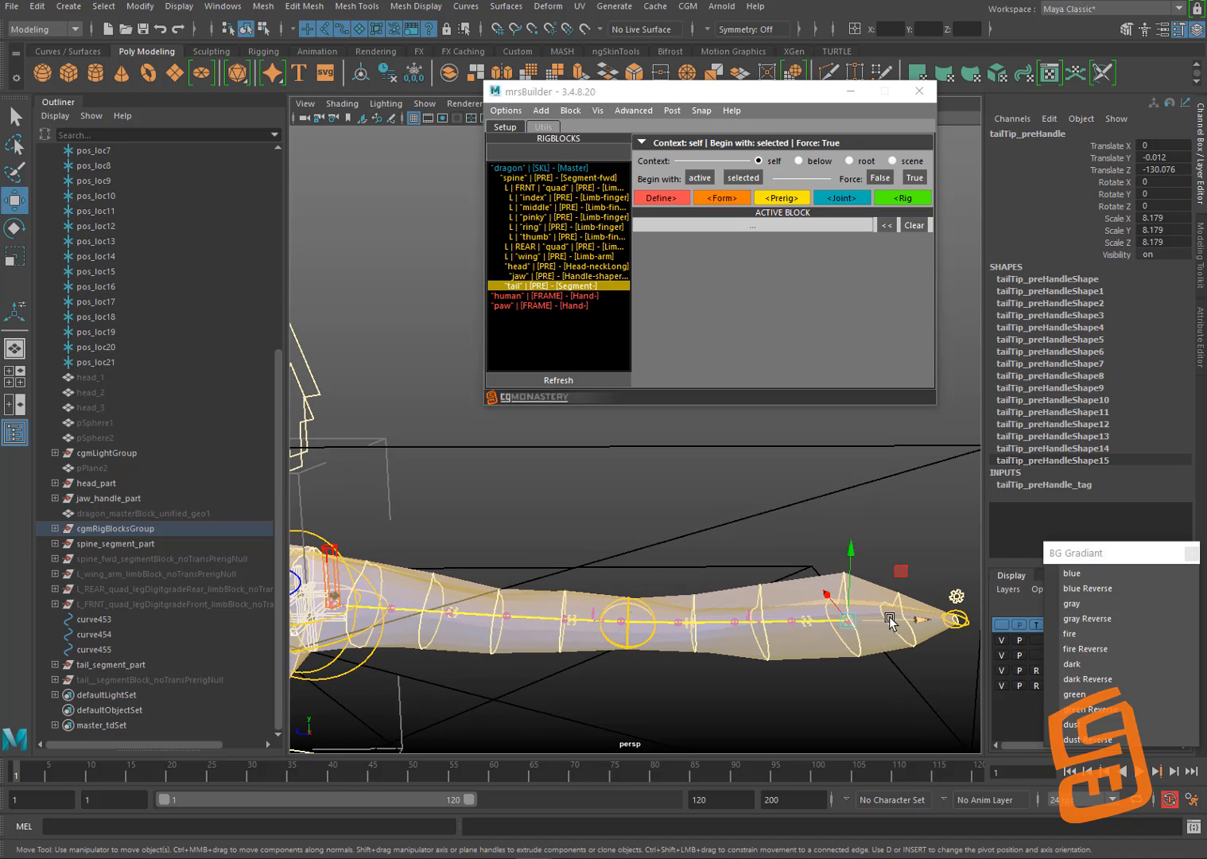
{"action": "left_click_drag", "start_coordinate": [891, 619], "coordinate": [845, 620]}
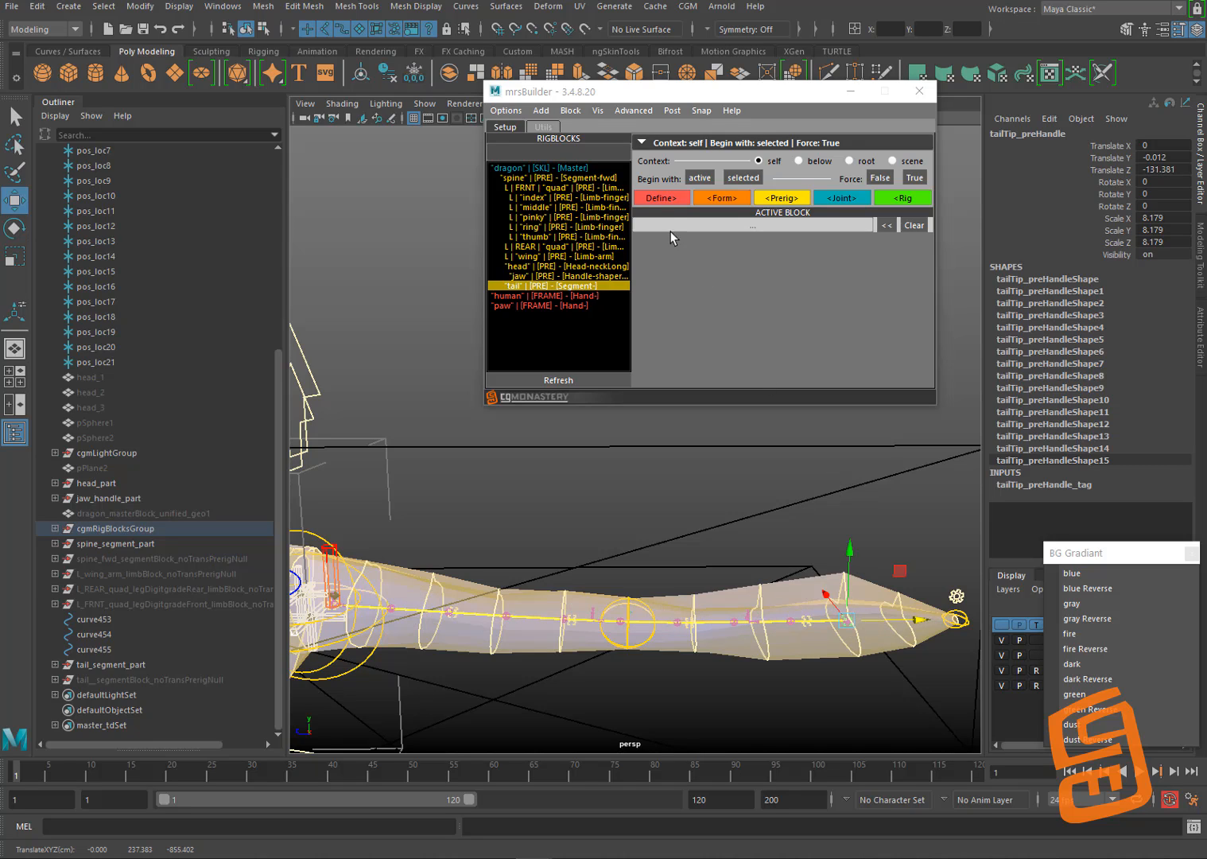
Step: Try arranging the tail block's prerig handles with Linear Even, and undo the arrangement
{"action": "left_click", "coordinate": [583, 112]}
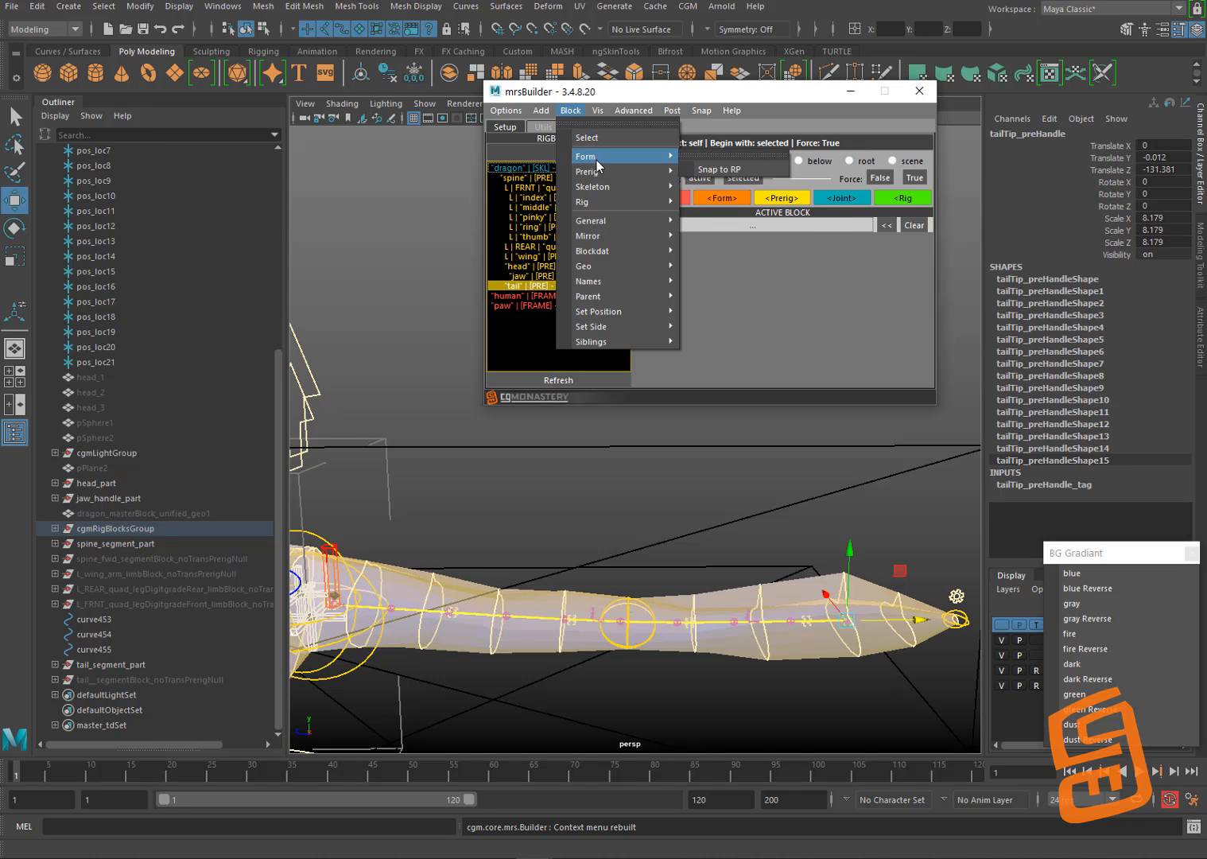
{"action": "mouse_move", "coordinate": [628, 174]}
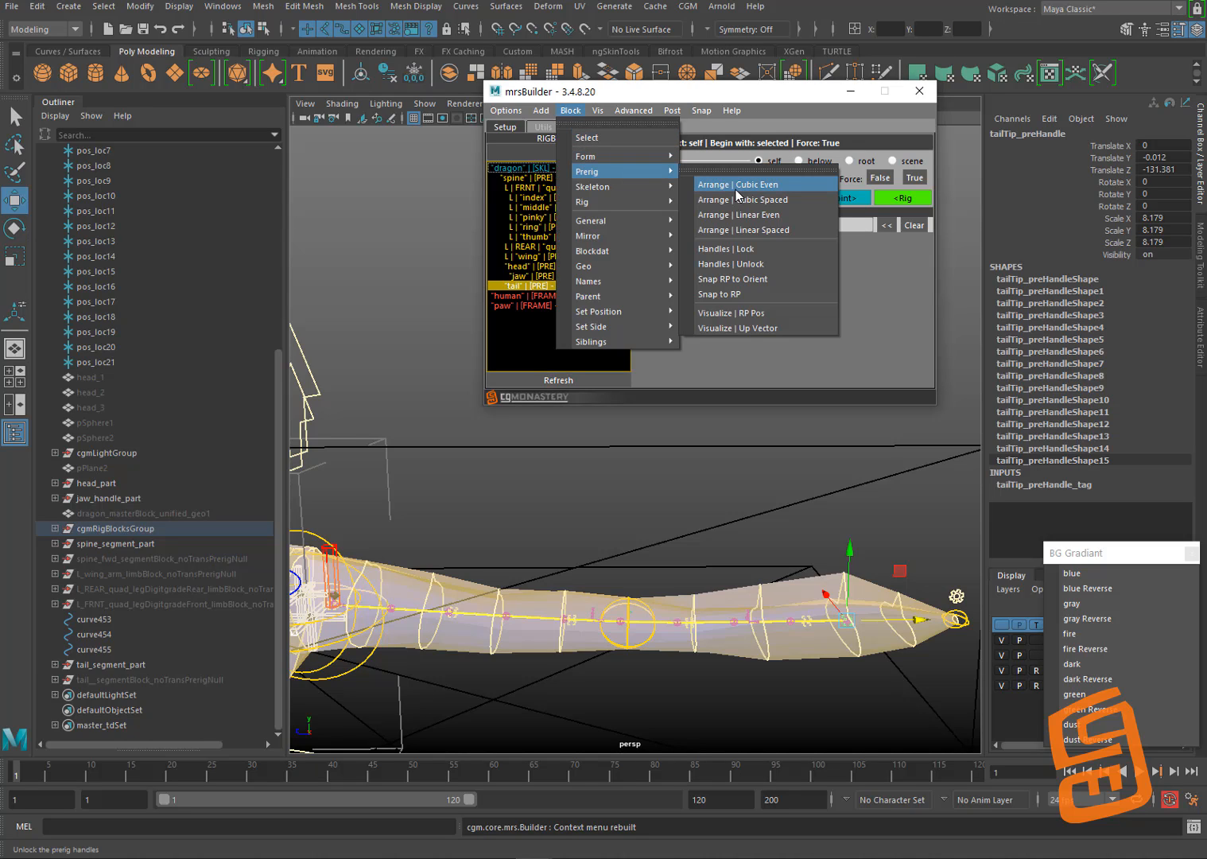
{"action": "left_click", "coordinate": [742, 215]}
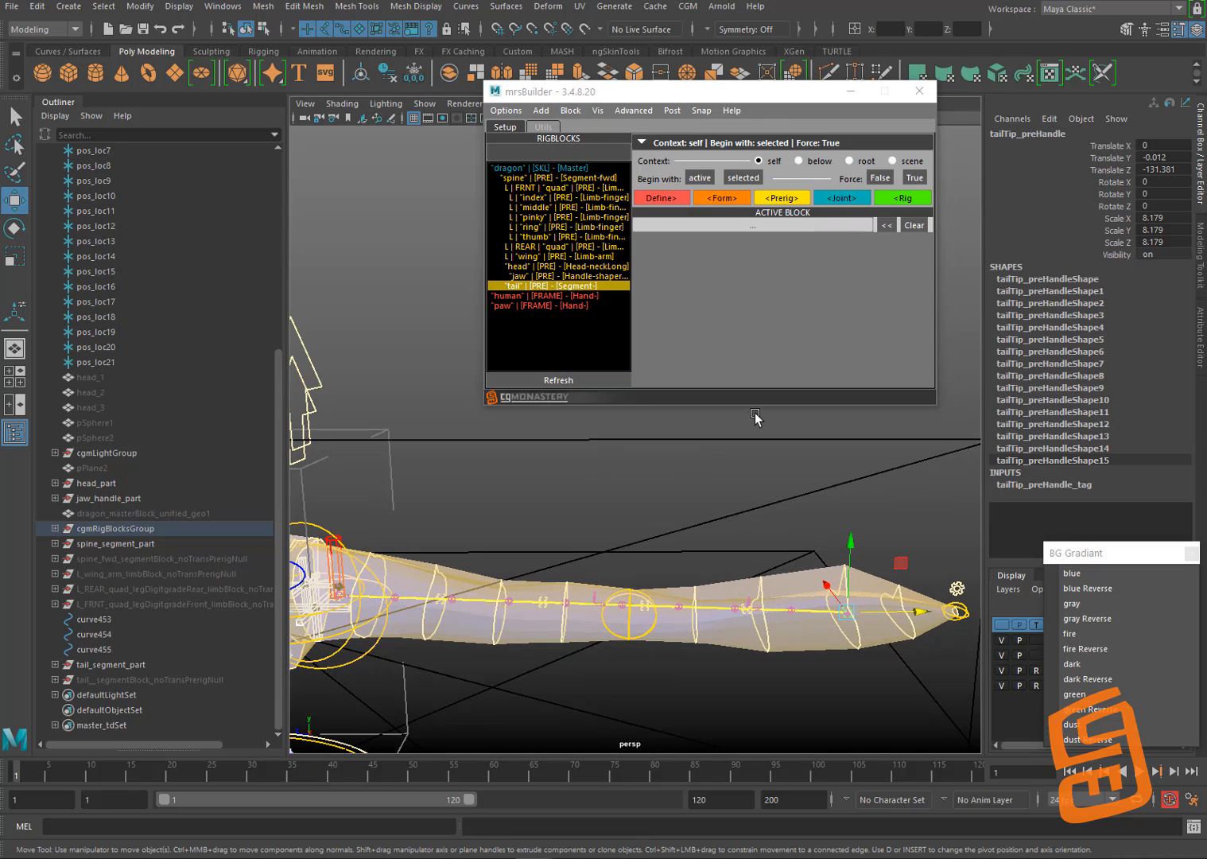
{"action": "key", "text": "ctrl+z"}
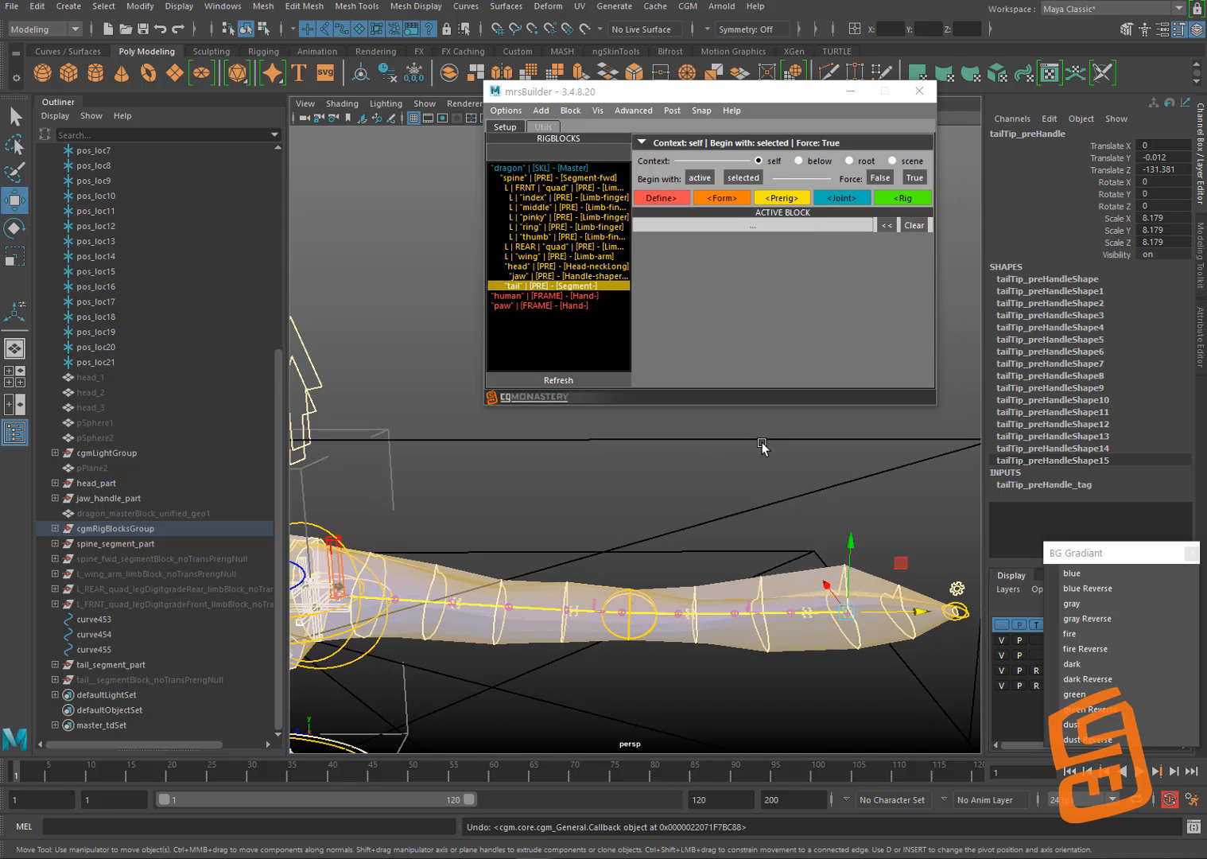
Step: Arrange the tail block's prerig handles with Cubic Even and clear the selection
{"action": "left_click", "coordinate": [599, 111]}
{"action": "left_click", "coordinate": [634, 110]}
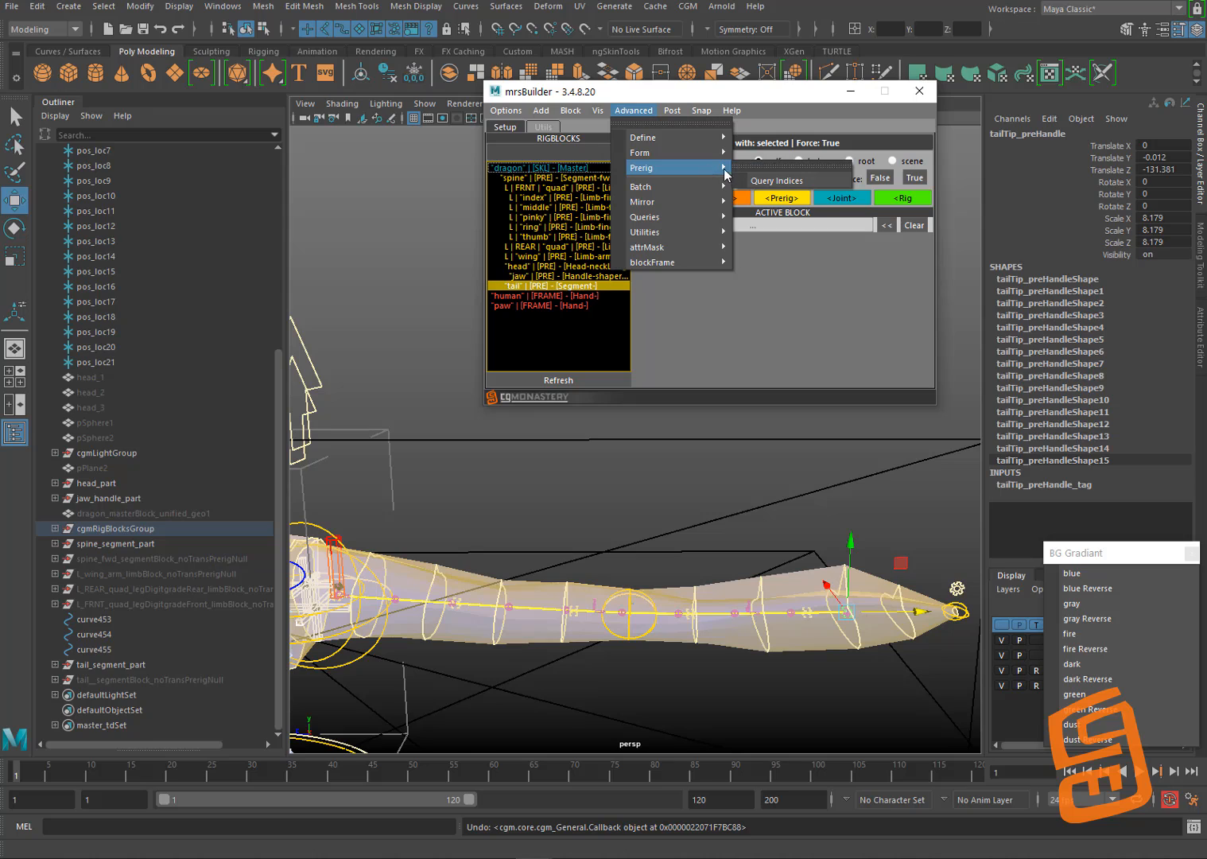
{"action": "mouse_move", "coordinate": [573, 116]}
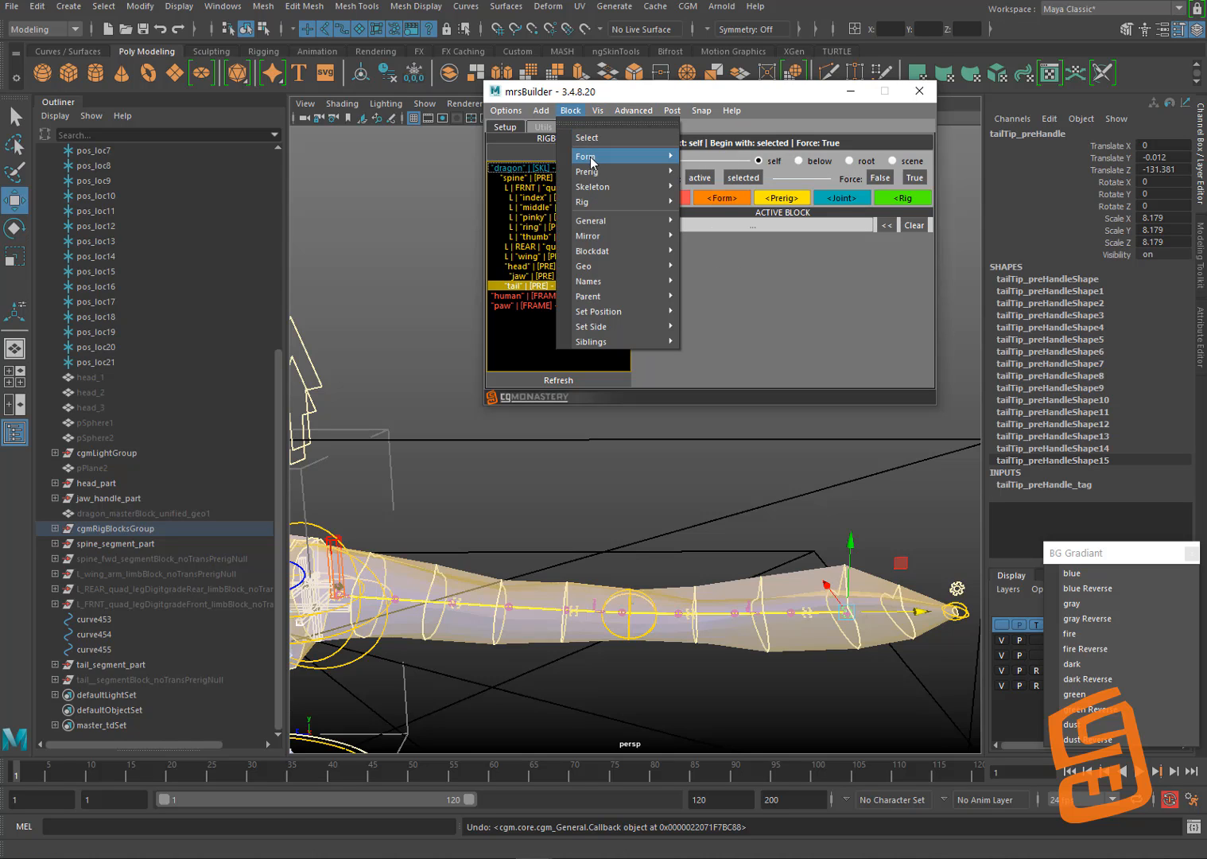
{"action": "mouse_move", "coordinate": [593, 170]}
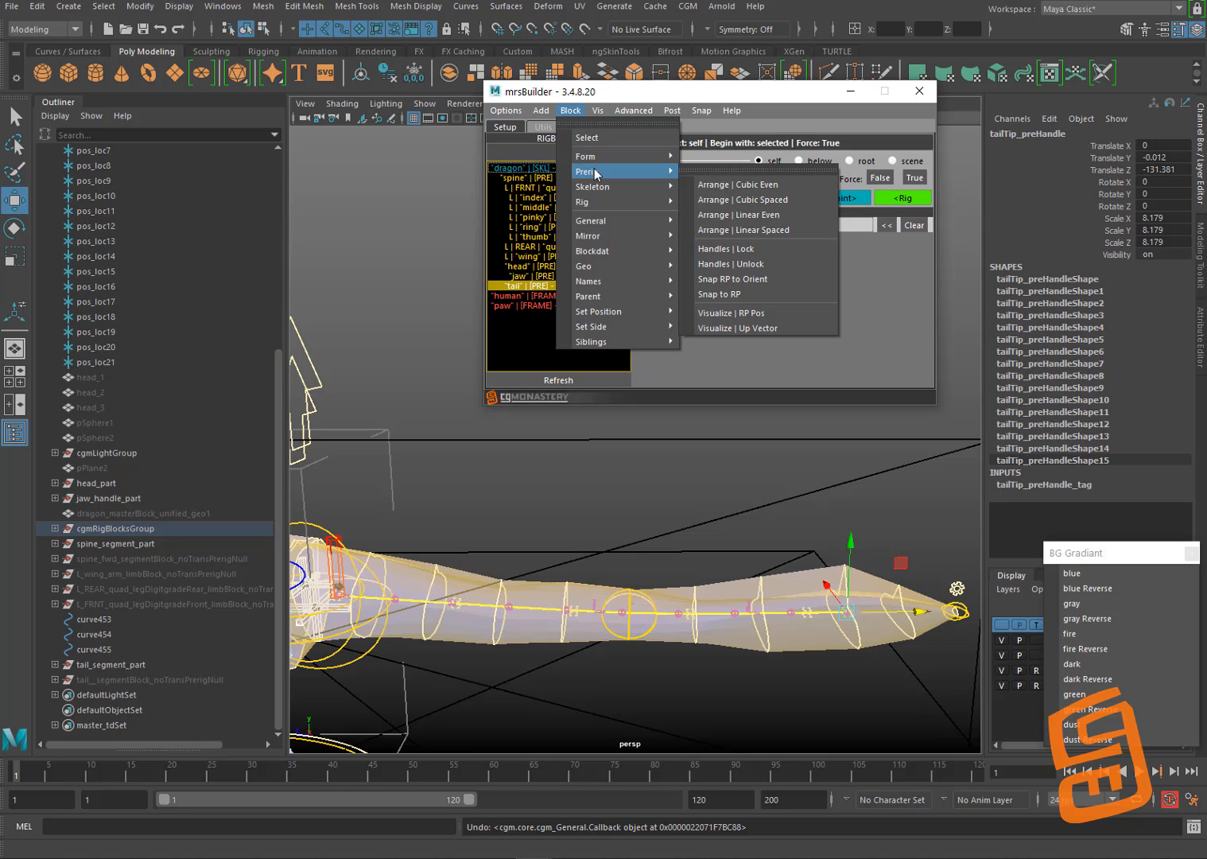
{"action": "left_click", "coordinate": [756, 188]}
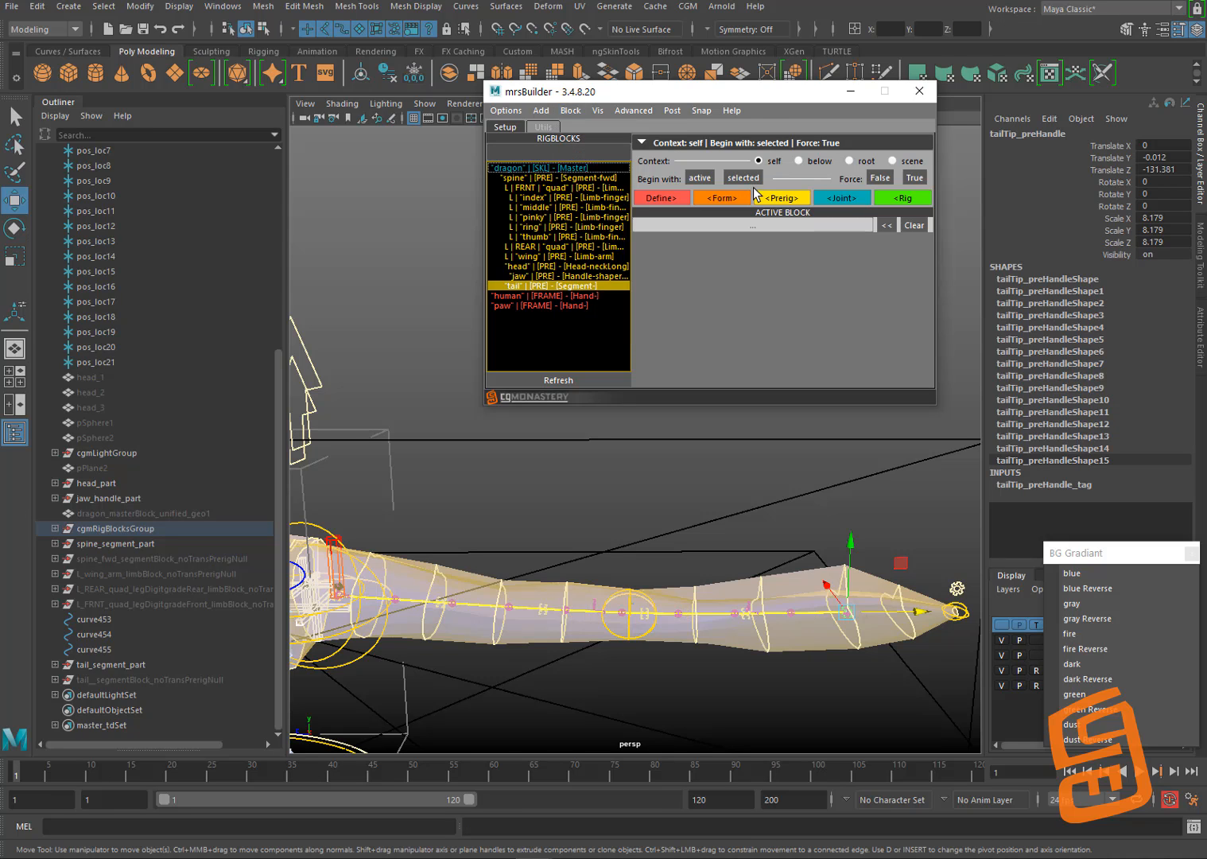
{"action": "left_click_drag", "start_coordinate": [723, 532], "coordinate": [598, 561], "text": "alt"}
{"action": "left_click", "coordinate": [606, 509]}
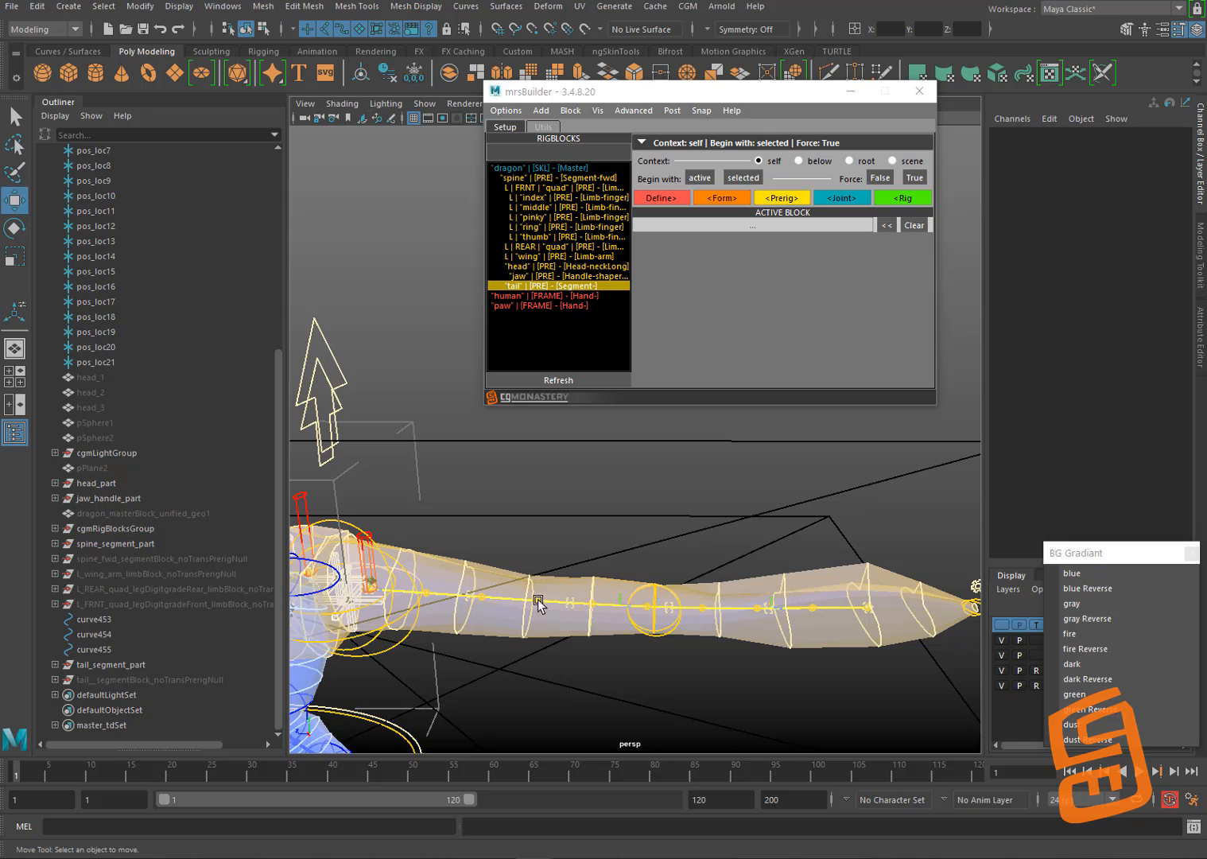
Step: Try moving the tail_2 pre handle and undo the move
{"action": "left_click", "coordinate": [571, 604]}
{"action": "left_click_drag", "start_coordinate": [570, 565], "coordinate": [487, 599]}
{"action": "key", "text": "ctrl+z"}
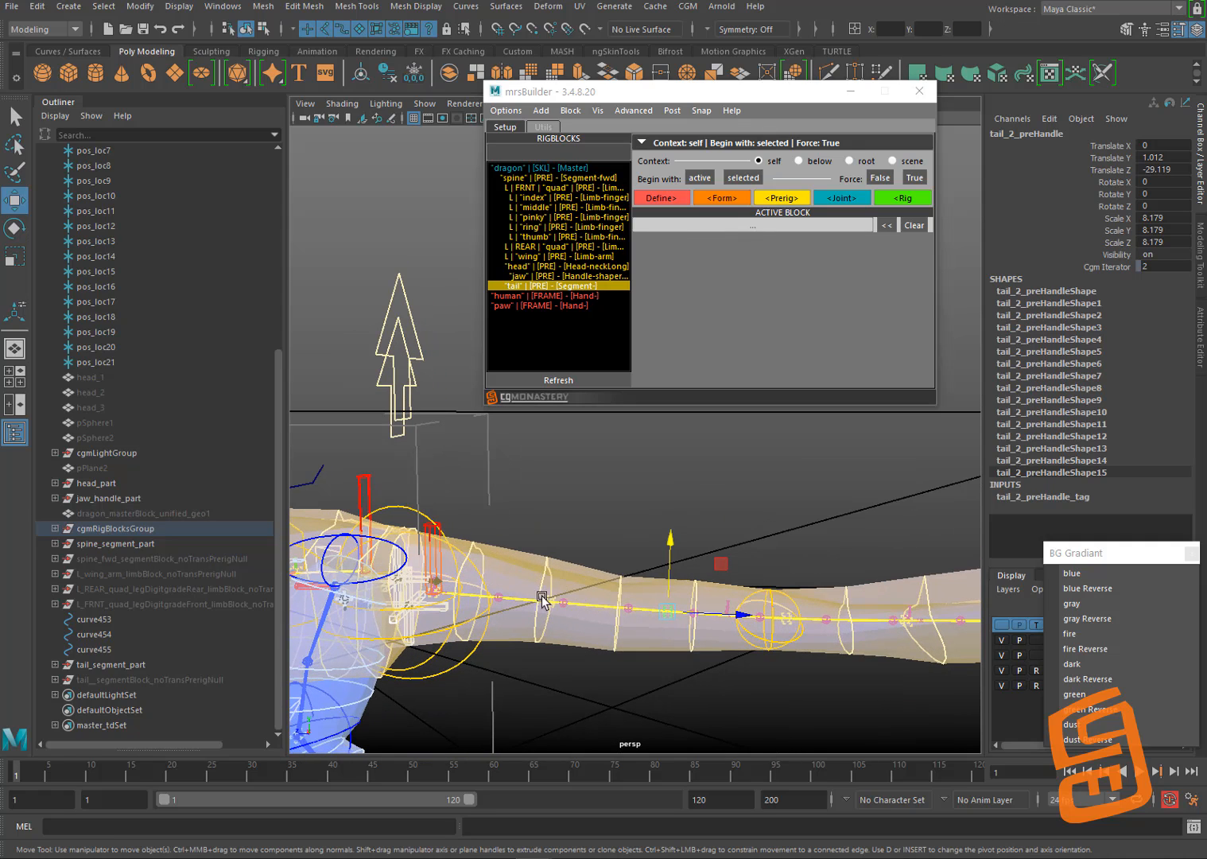
Step: Select the spine block and rebuild its prerig
{"action": "left_click_drag", "start_coordinate": [763, 616], "coordinate": [673, 566], "text": "alt"}
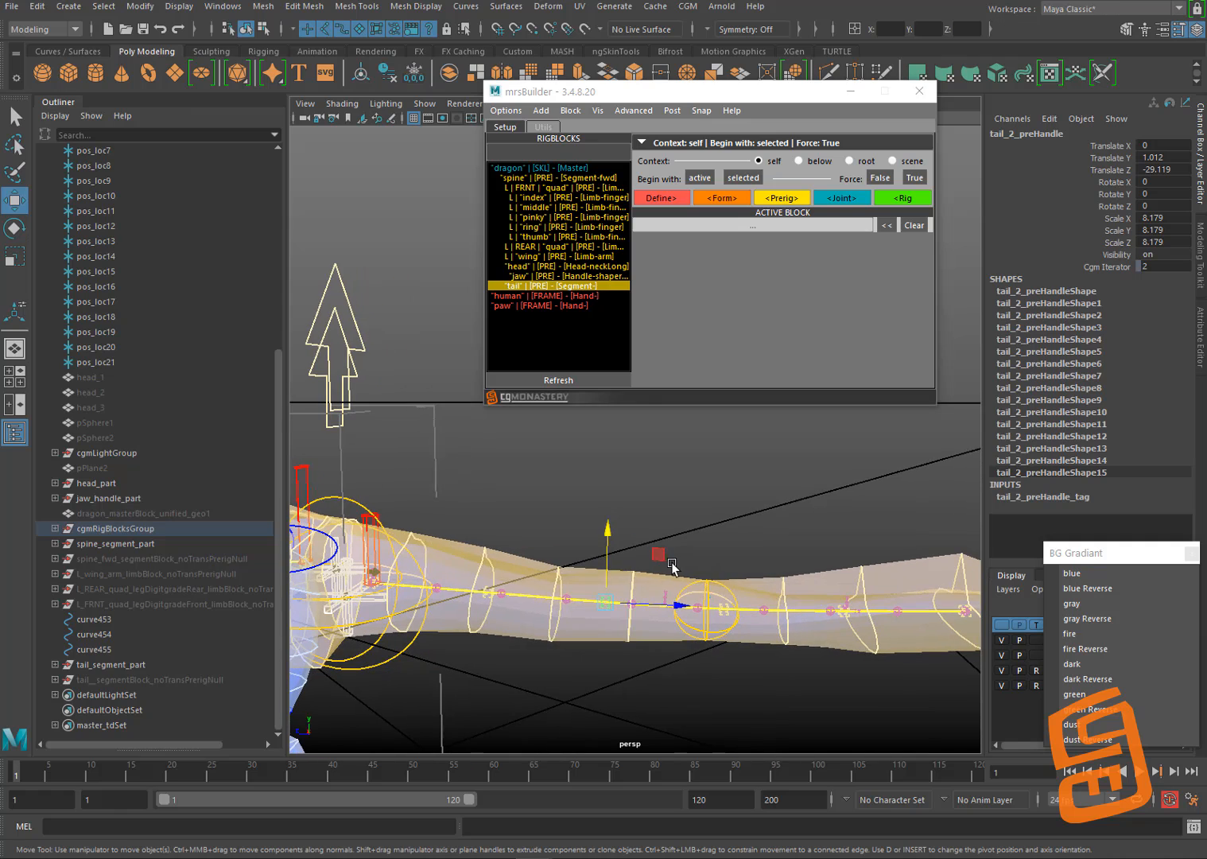
{"action": "left_click_drag", "start_coordinate": [844, 616], "coordinate": [659, 552], "text": "alt"}
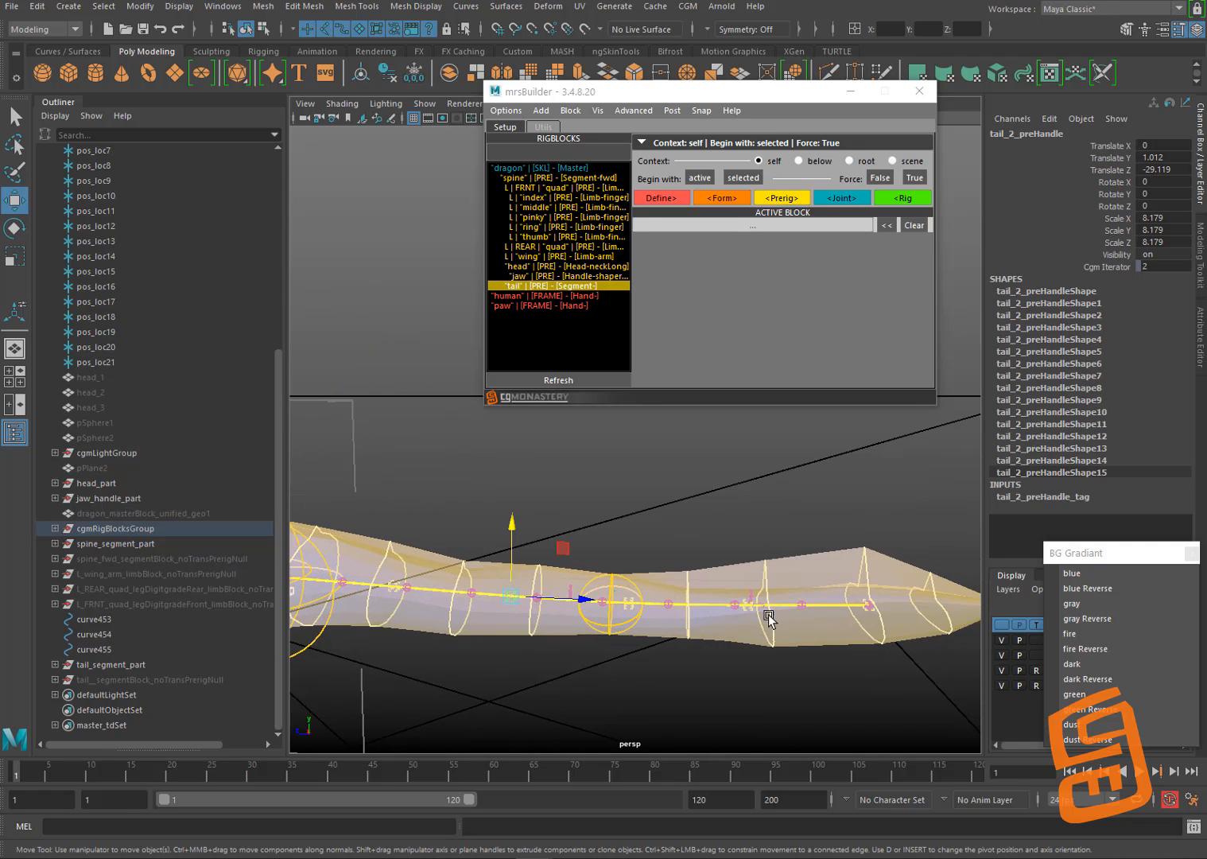
{"action": "left_click_drag", "start_coordinate": [756, 592], "coordinate": [699, 570], "text": "alt"}
{"action": "scroll", "coordinate": [682, 561], "scroll_direction": "down", "scroll_amount": 1}
{"action": "mouse_move", "coordinate": [700, 570]}
{"action": "middle_mouse_down", "text": "alt"}
{"action": "mouse_move", "coordinate": [794, 581]}
{"action": "mouse_move", "coordinate": [736, 566]}
{"action": "middle_mouse_up", "text": "alt"}
{"action": "mouse_move", "coordinate": [680, 525]}
{"action": "middle_mouse_down", "text": "alt"}
{"action": "mouse_move", "coordinate": [795, 512]}
{"action": "mouse_move", "coordinate": [776, 531]}
{"action": "middle_mouse_up", "text": "alt"}
{"action": "middle_click_drag", "start_coordinate": [609, 530], "coordinate": [769, 558], "text": "alt"}
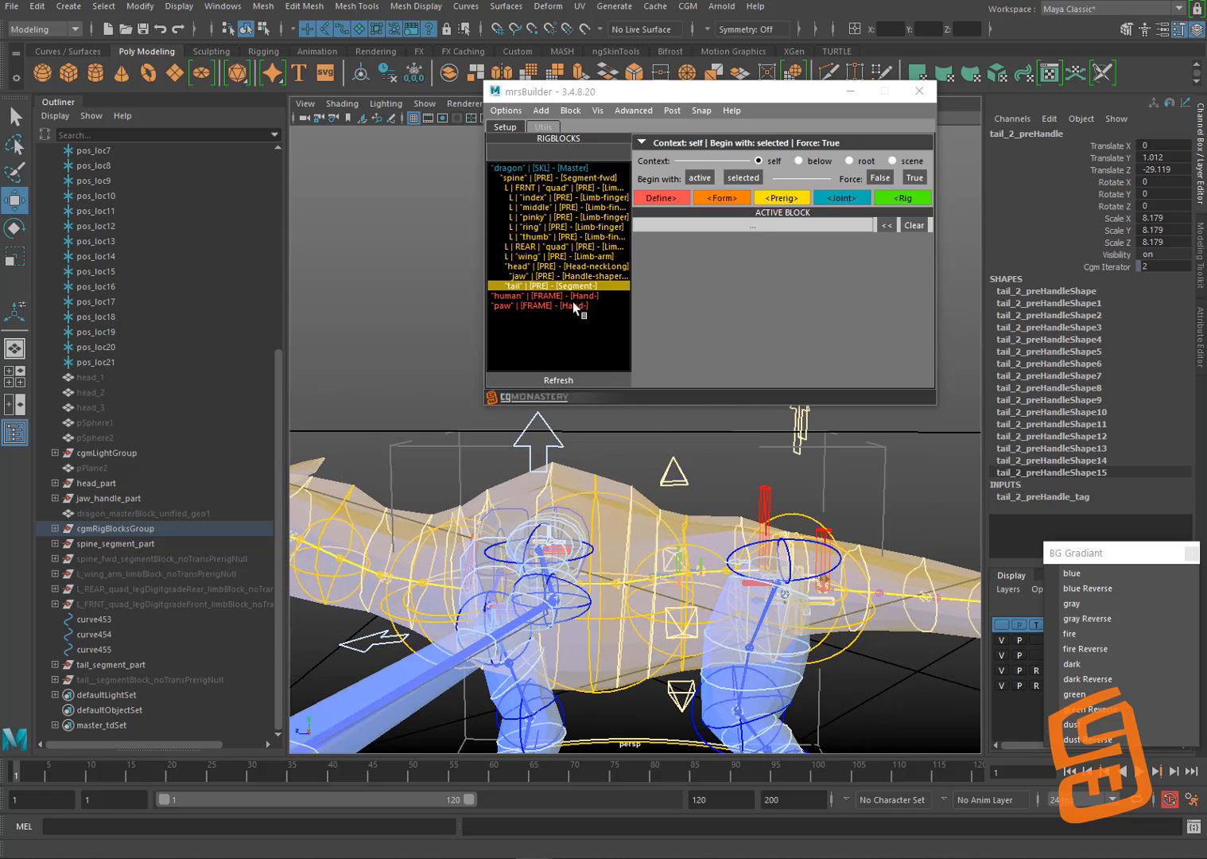
{"action": "left_click", "coordinate": [568, 193]}
{"action": "left_click", "coordinate": [571, 178]}
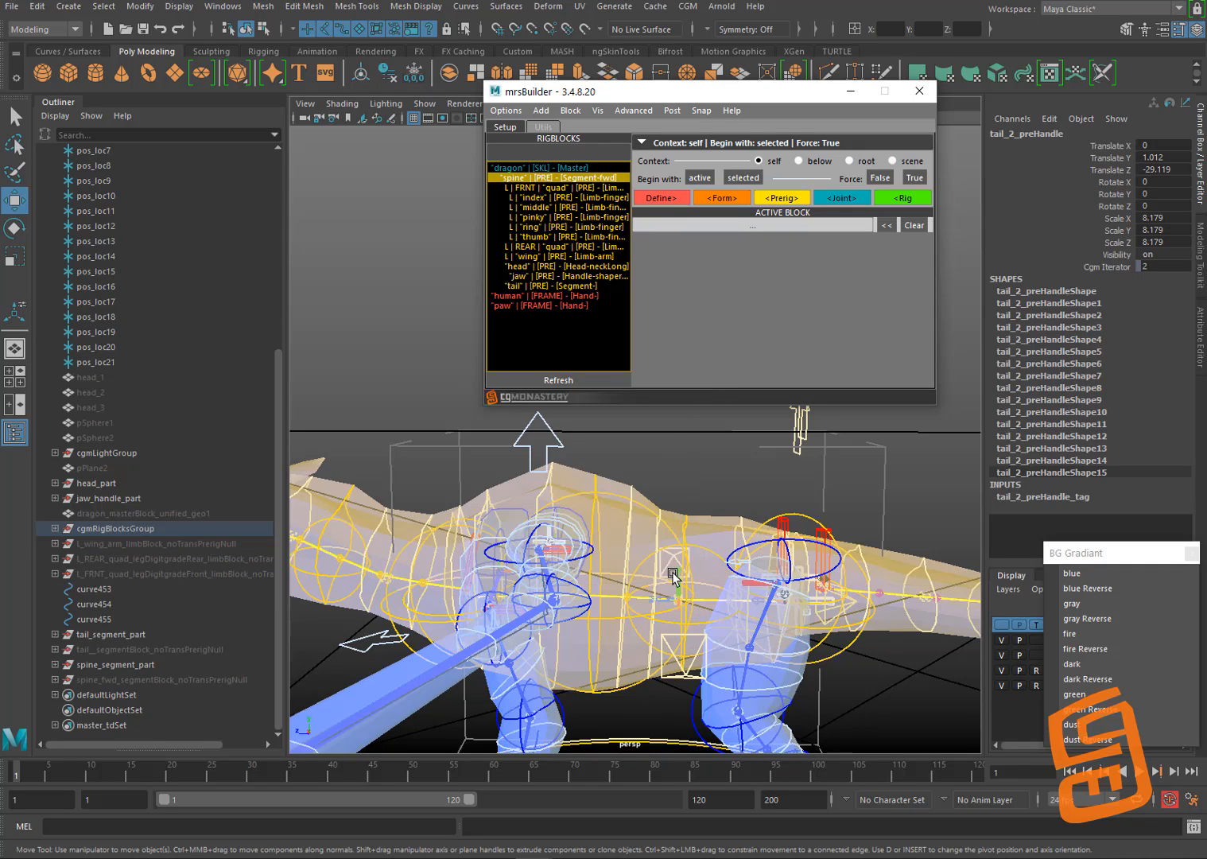
Step: Rotate the spine's COG shape helper to about 95.7 in Rotate X and clear the selection
{"action": "left_click", "coordinate": [669, 638]}
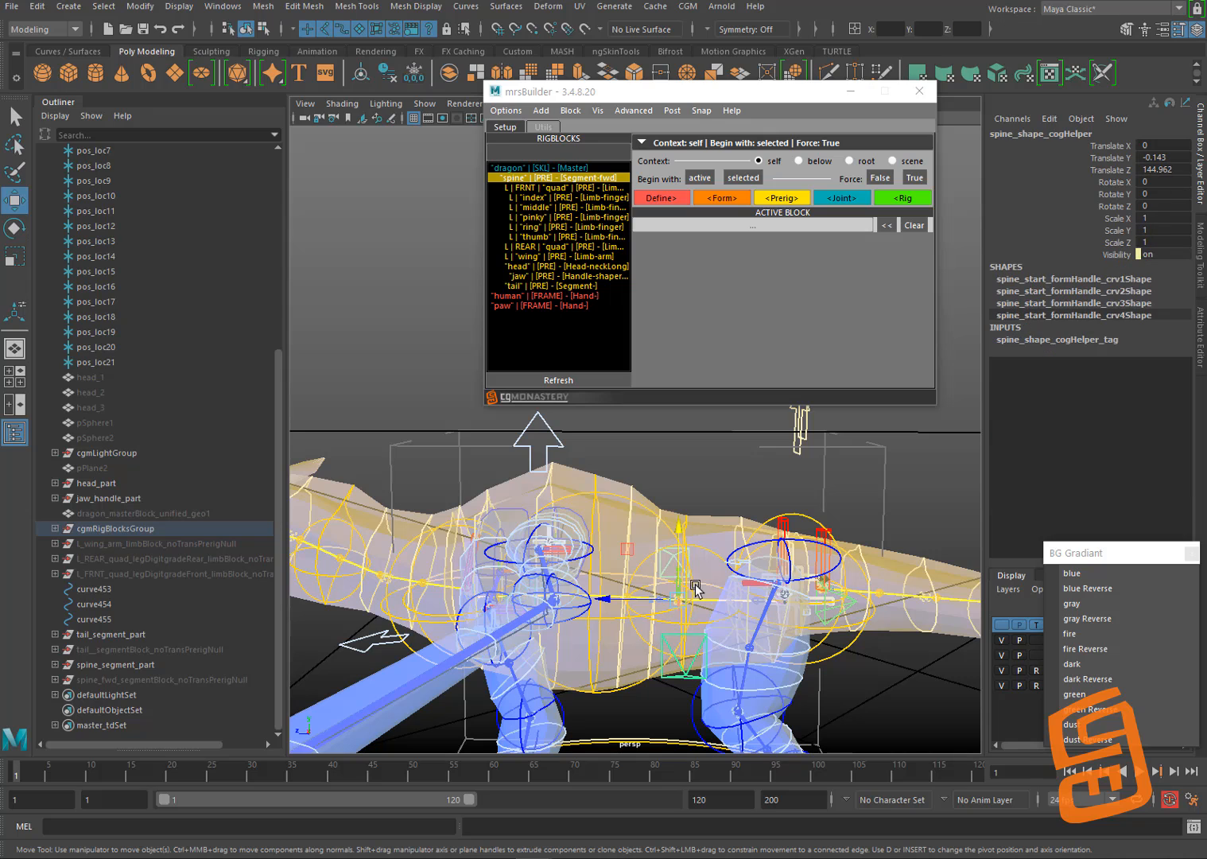
{"action": "key", "text": "e"}
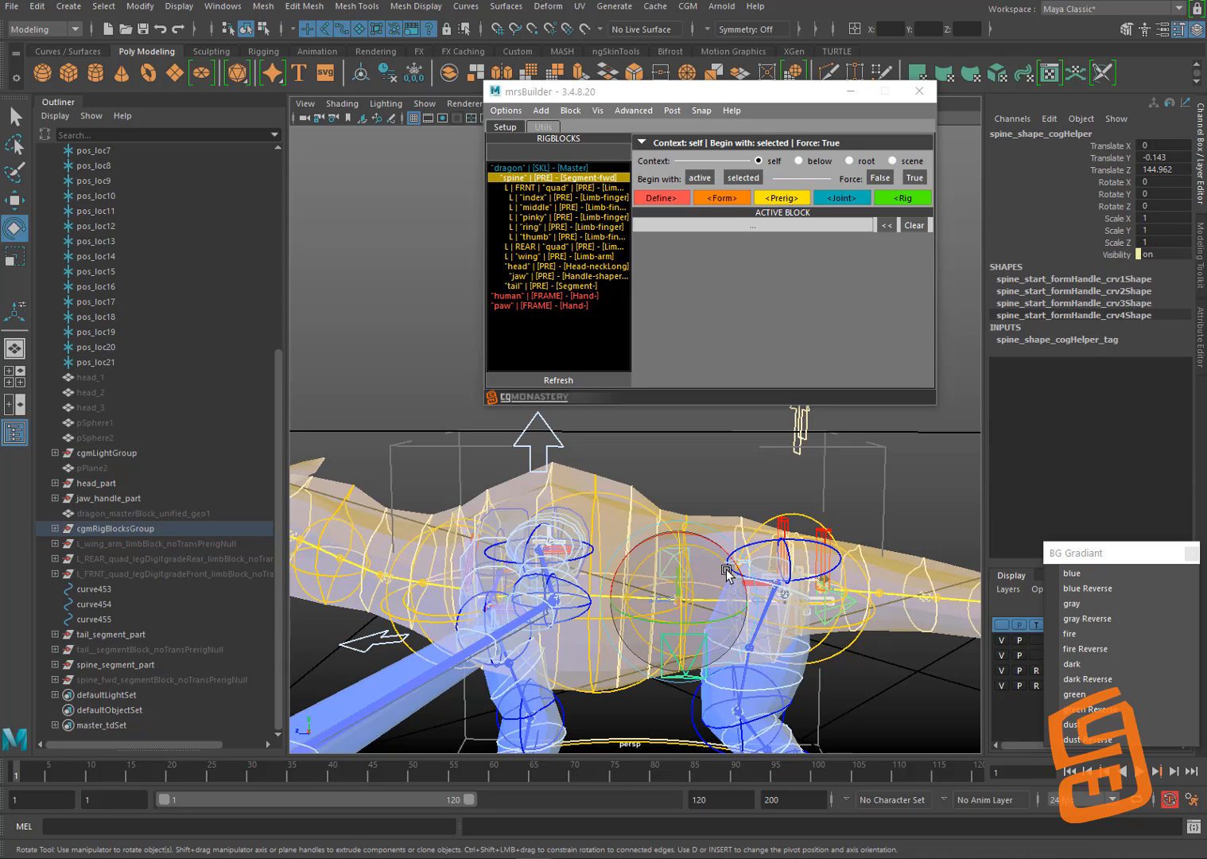
{"action": "left_click_drag", "start_coordinate": [700, 576], "coordinate": [616, 549]}
{"action": "left_click", "coordinate": [716, 515]}
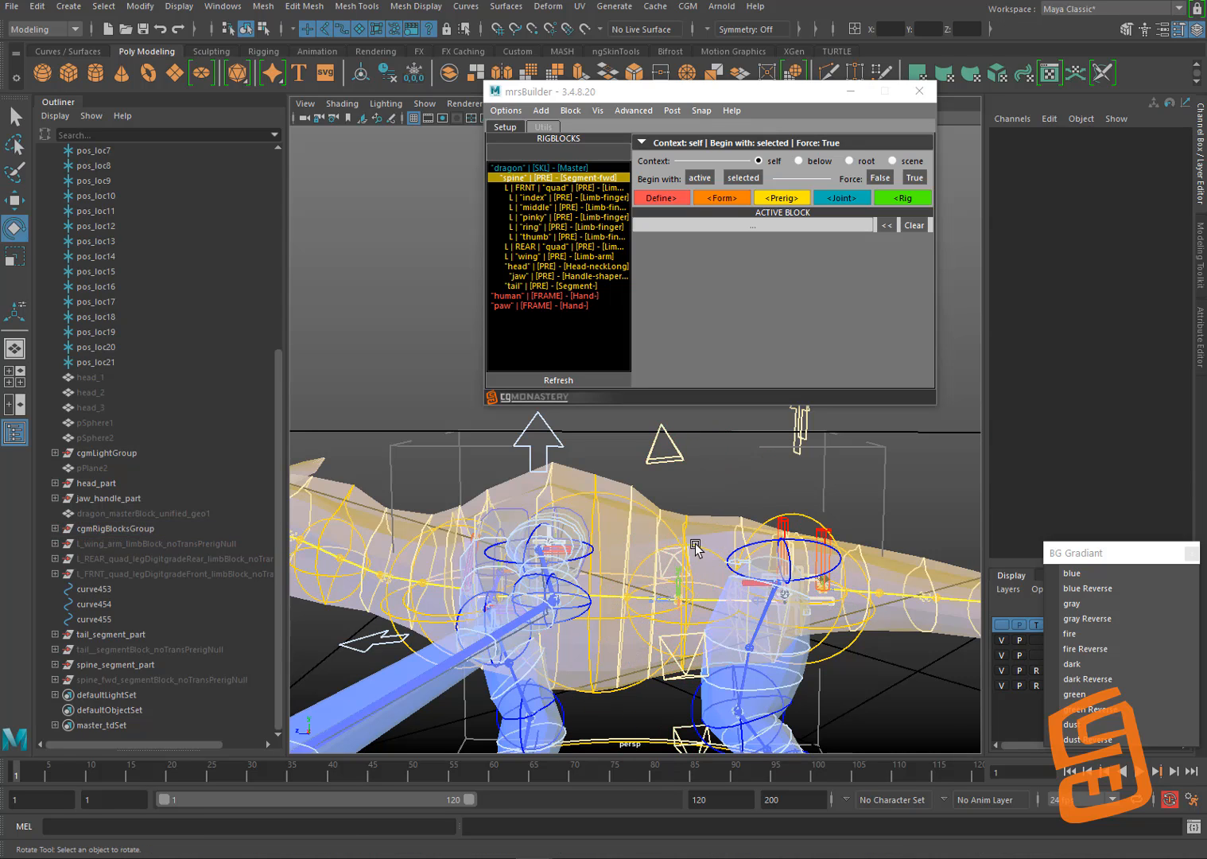
Step: Try sliding the spine_dag_cogHelper along the spine with its Param, and undo the change
{"action": "right_click_drag", "start_coordinate": [715, 517], "coordinate": [760, 587], "text": "alt"}
{"action": "left_click", "coordinate": [688, 638]}
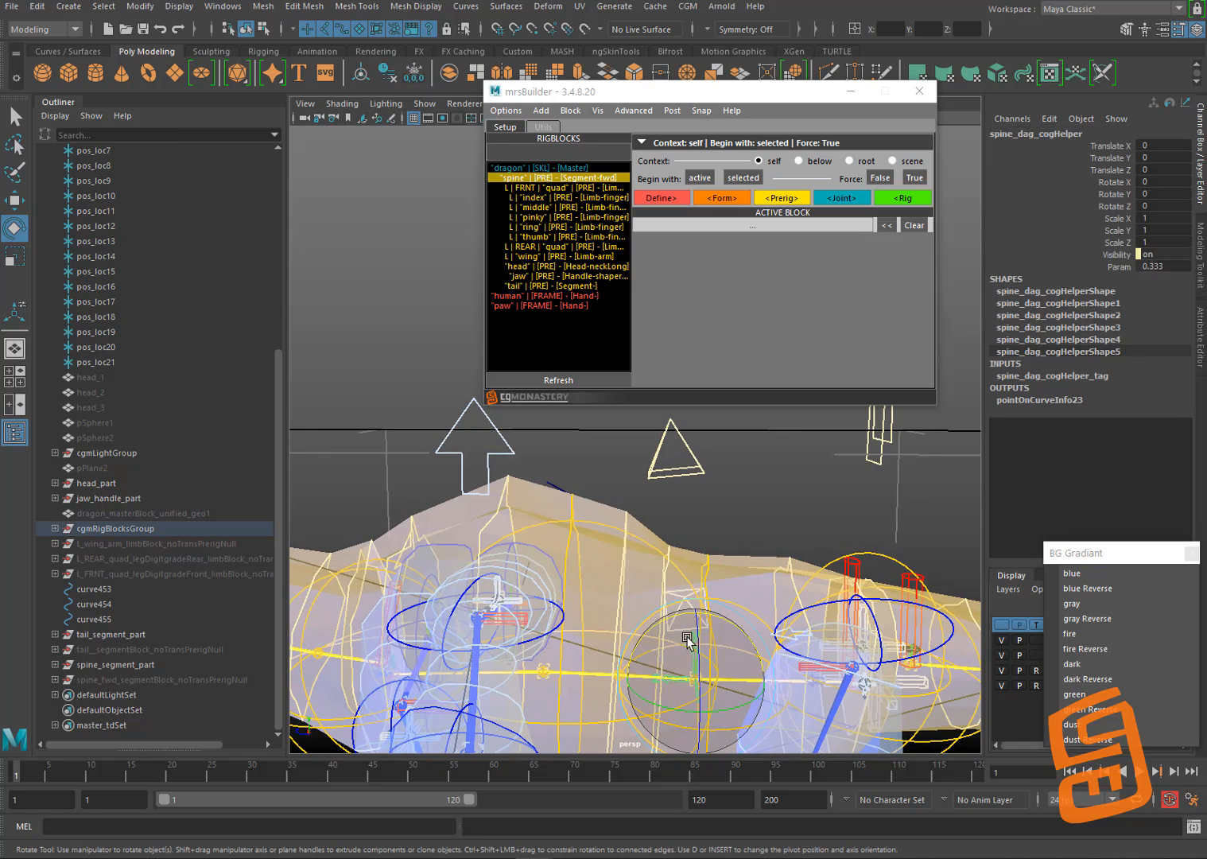
{"action": "left_click", "coordinate": [1114, 267]}
{"action": "middle_click_drag", "start_coordinate": [788, 578], "coordinate": [719, 592]}
{"action": "key", "text": "ctrl+z"}
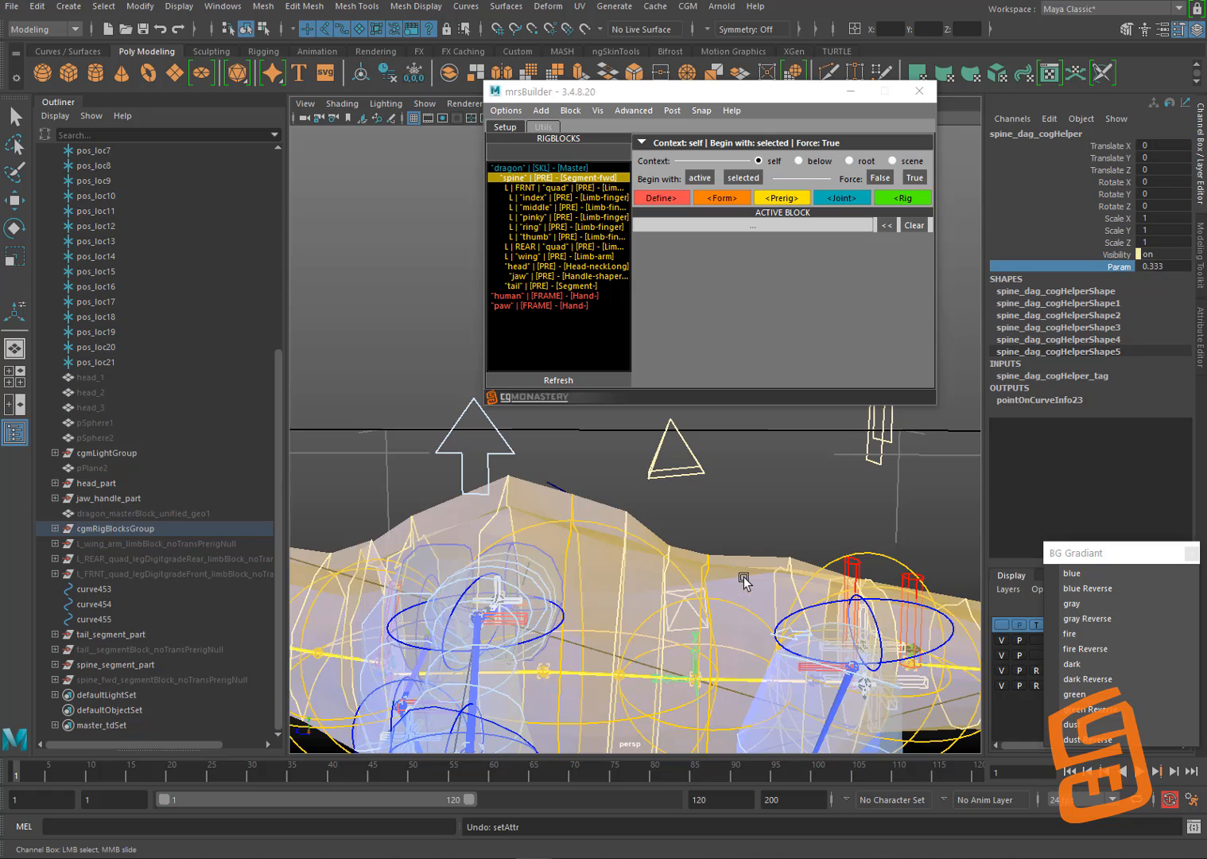
Step: Raise the spine_dag_cogHelper to about 26.6 in Translate Y and clear the selection
{"action": "right_click_drag", "start_coordinate": [734, 556], "coordinate": [701, 519], "text": "alt"}
{"action": "left_click", "coordinate": [689, 464]}
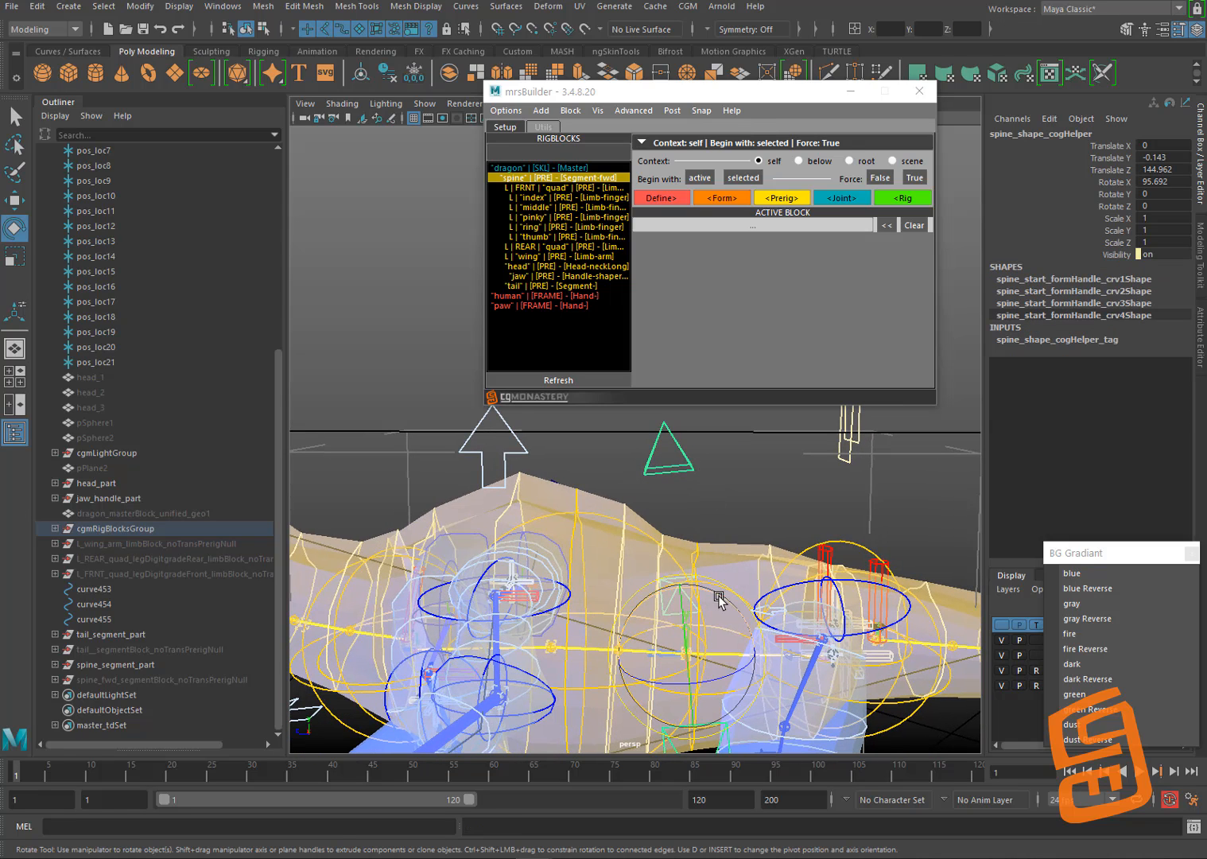
{"action": "left_click_drag", "start_coordinate": [715, 592], "coordinate": [747, 545]}
{"action": "left_click", "coordinate": [777, 460]}
{"action": "left_click", "coordinate": [692, 611]}
{"action": "key", "text": "w"}
{"action": "left_click", "coordinate": [1116, 267]}
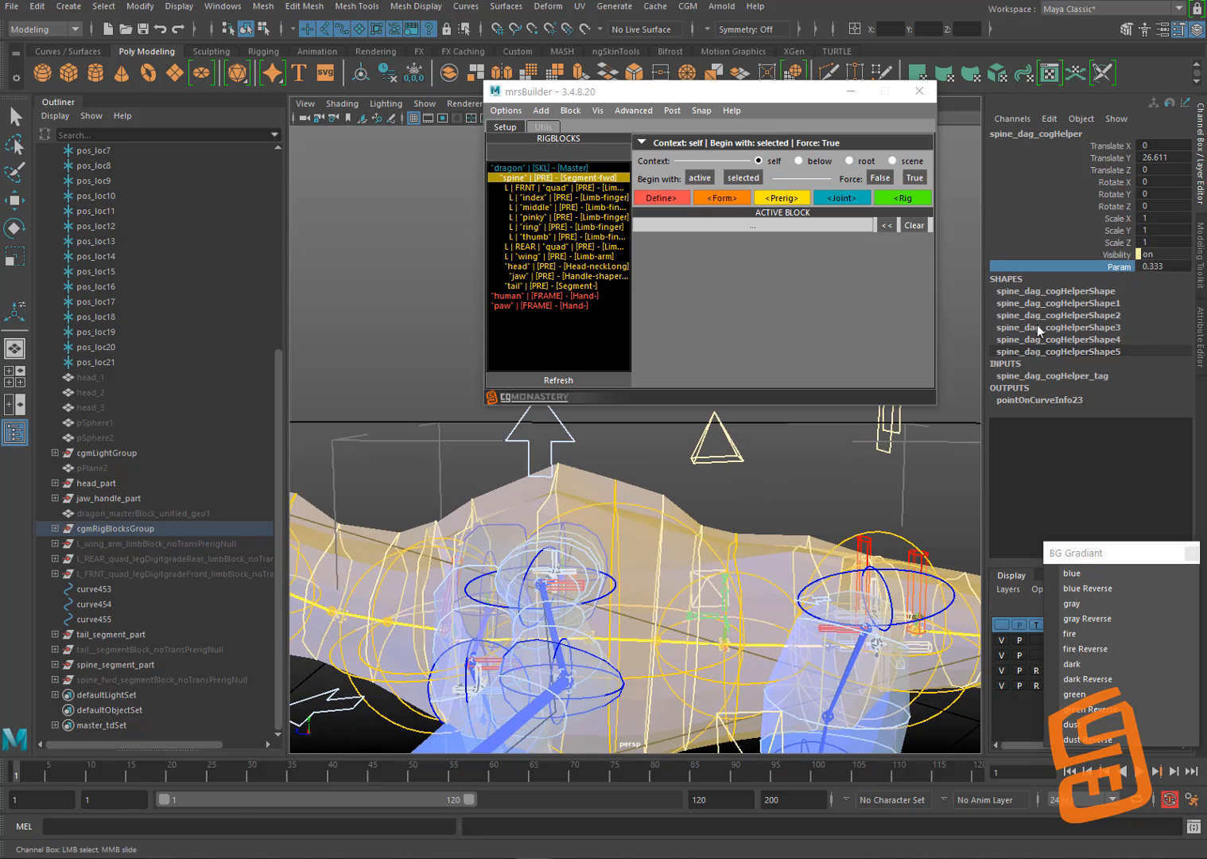
{"action": "key", "text": "ctrl+z"}
{"action": "left_click", "coordinate": [785, 503]}
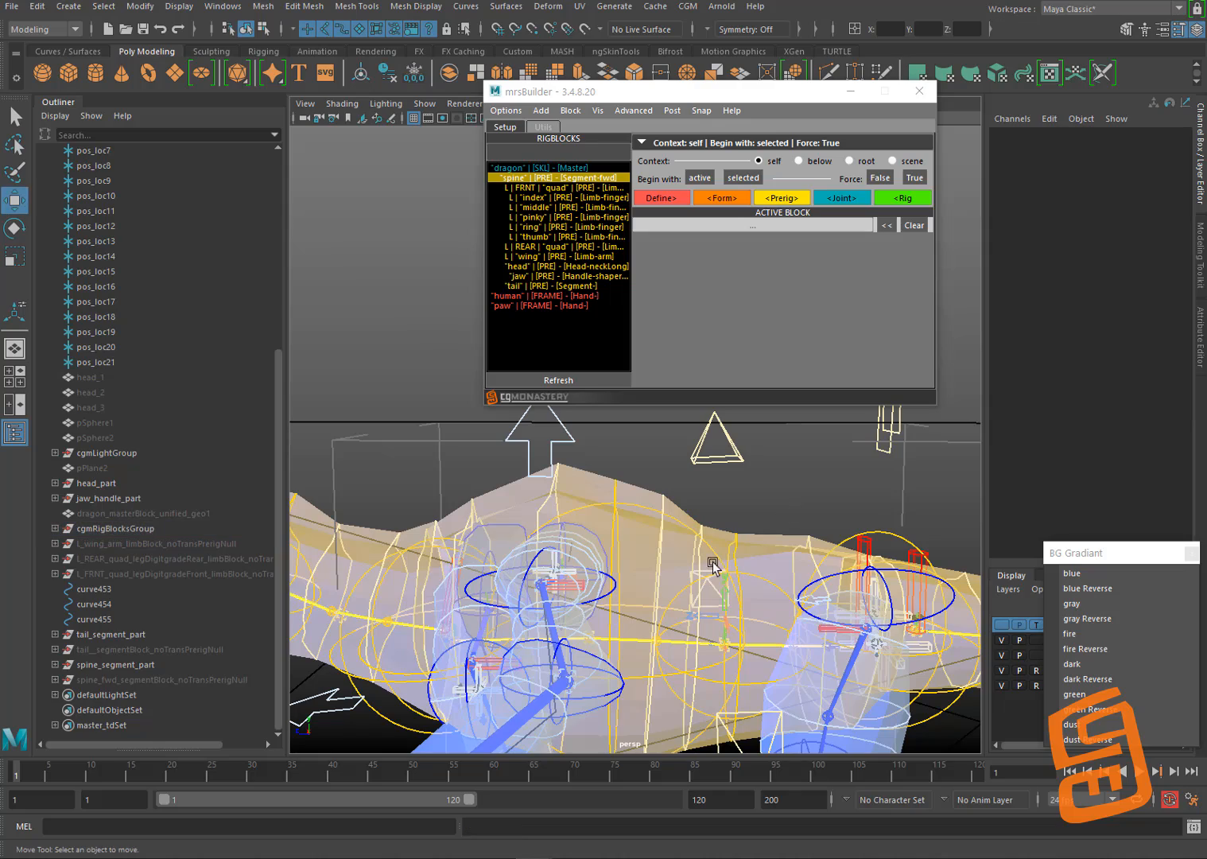
Step: Select the head block and rebuild its prerig
{"action": "left_click_drag", "start_coordinate": [714, 583], "coordinate": [664, 587], "text": "alt"}
{"action": "middle_click_drag", "start_coordinate": [664, 587], "coordinate": [875, 597], "text": "alt"}
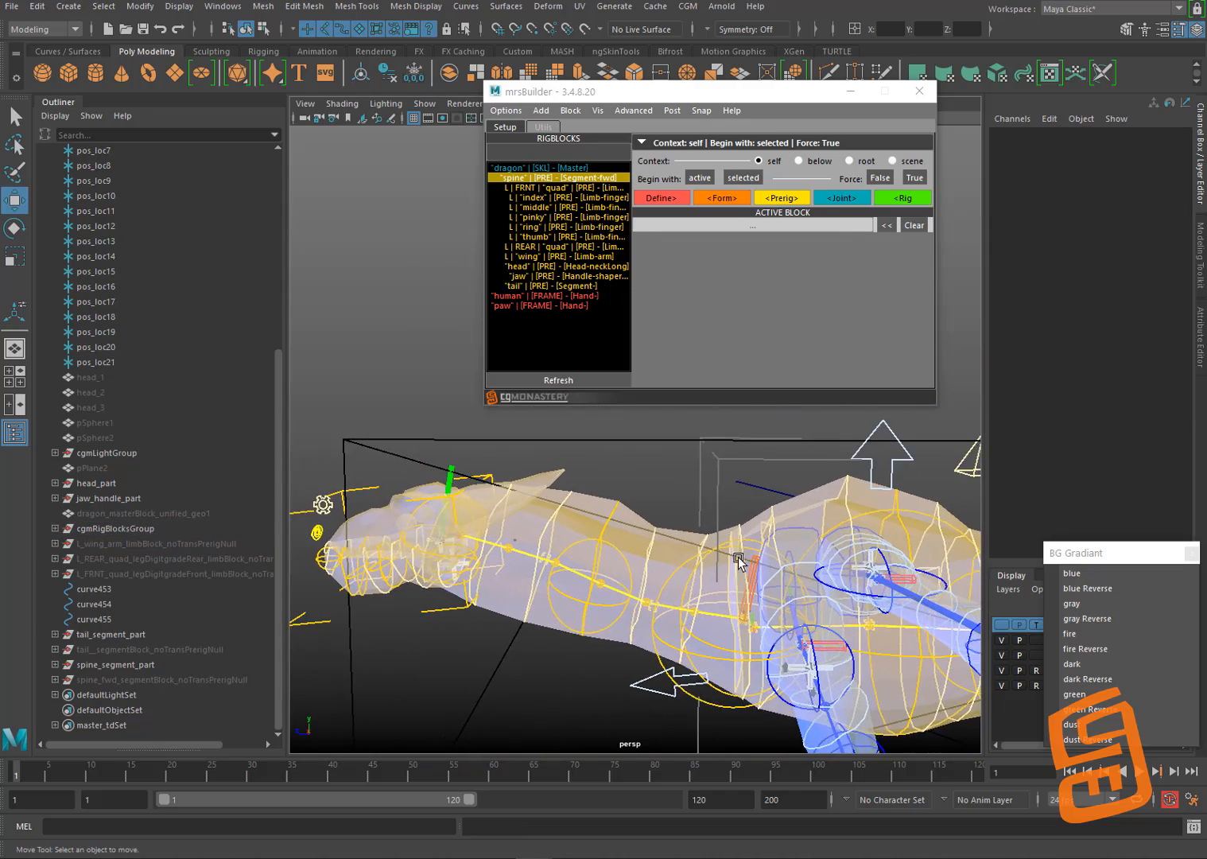
{"action": "scroll", "coordinate": [728, 561], "scroll_direction": "up", "scroll_amount": 2}
{"action": "middle_click_drag", "start_coordinate": [701, 587], "coordinate": [694, 553], "text": "alt"}
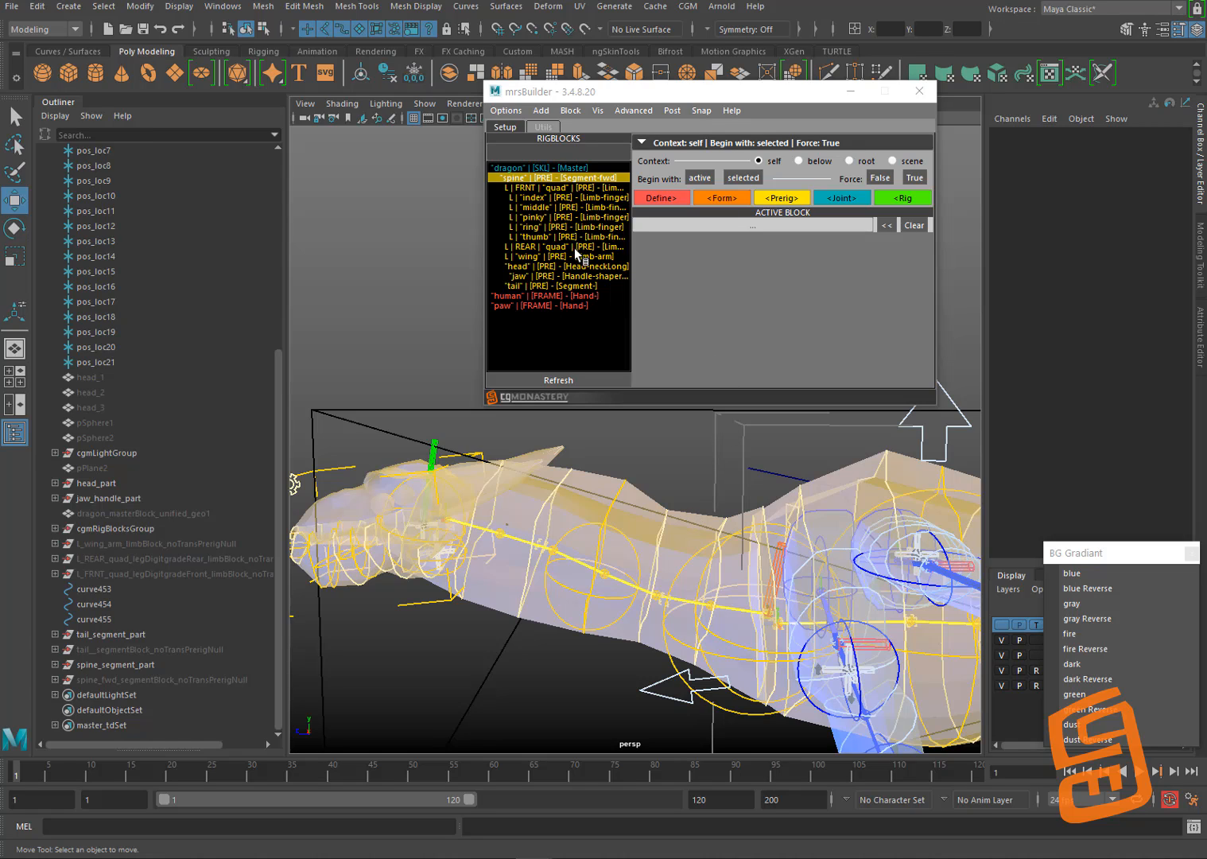
{"action": "left_click", "coordinate": [567, 271]}
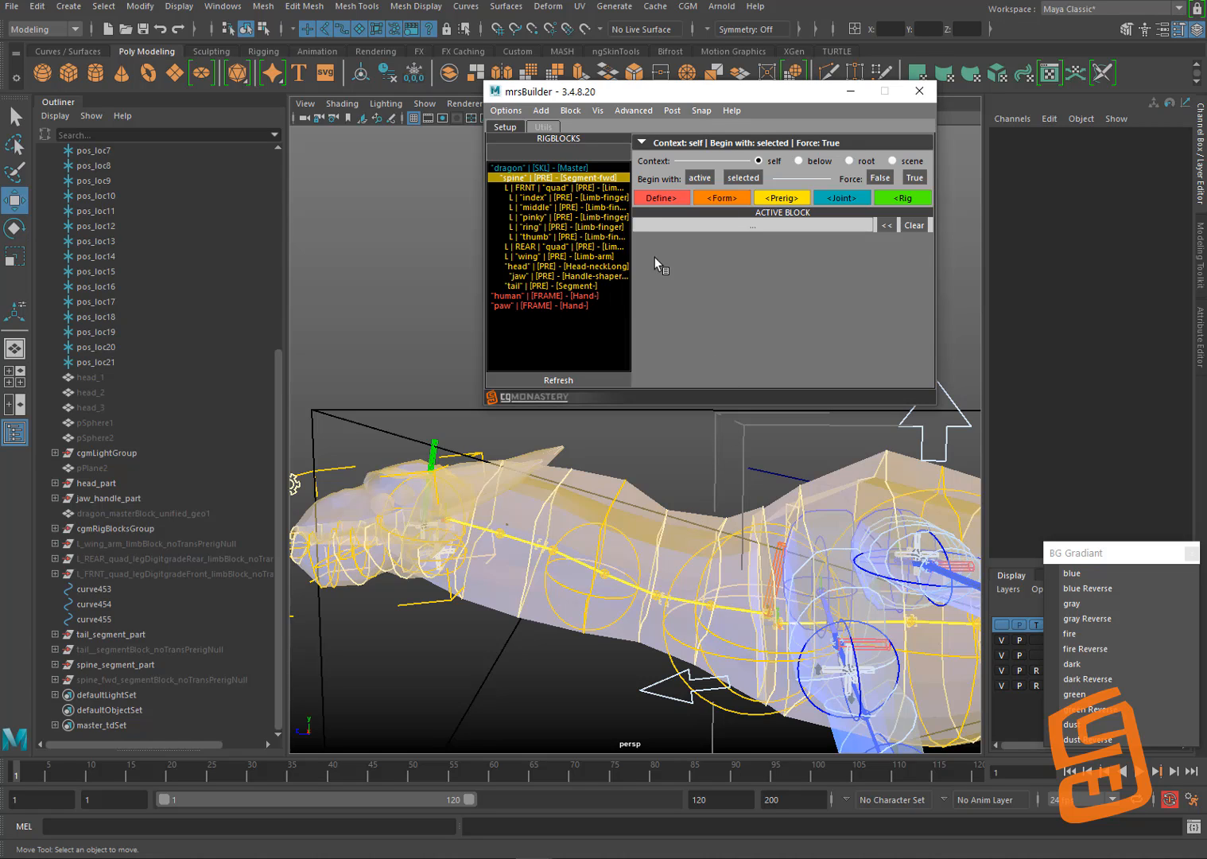
{"action": "left_click", "coordinate": [585, 269]}
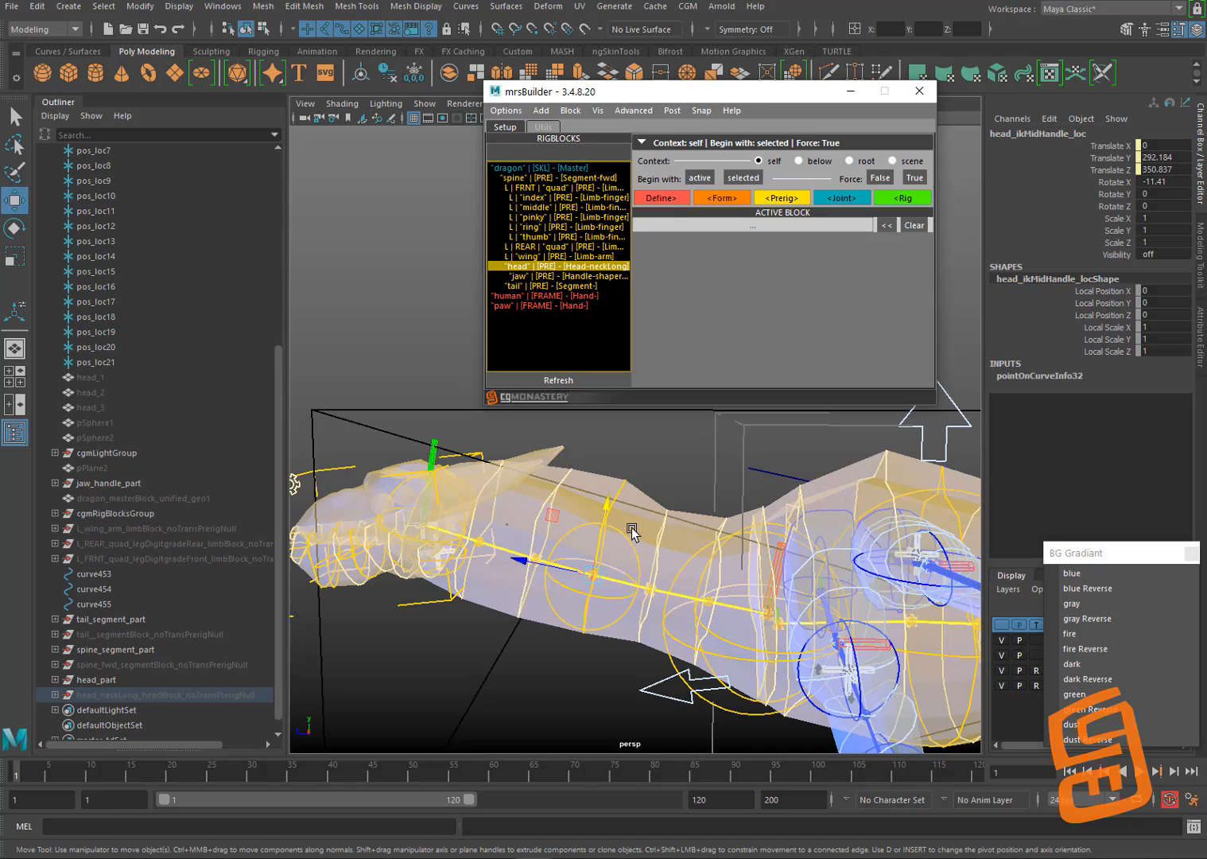
Step: Try sliding the neck's IK mid handle with its Param, undo the change, and clear the selection
{"action": "left_click", "coordinate": [655, 466]}
{"action": "scroll", "coordinate": [652, 553], "scroll_direction": "up", "scroll_amount": 2}
{"action": "left_click_drag", "start_coordinate": [654, 556], "coordinate": [621, 589], "text": "alt"}
{"action": "left_click", "coordinate": [516, 610]}
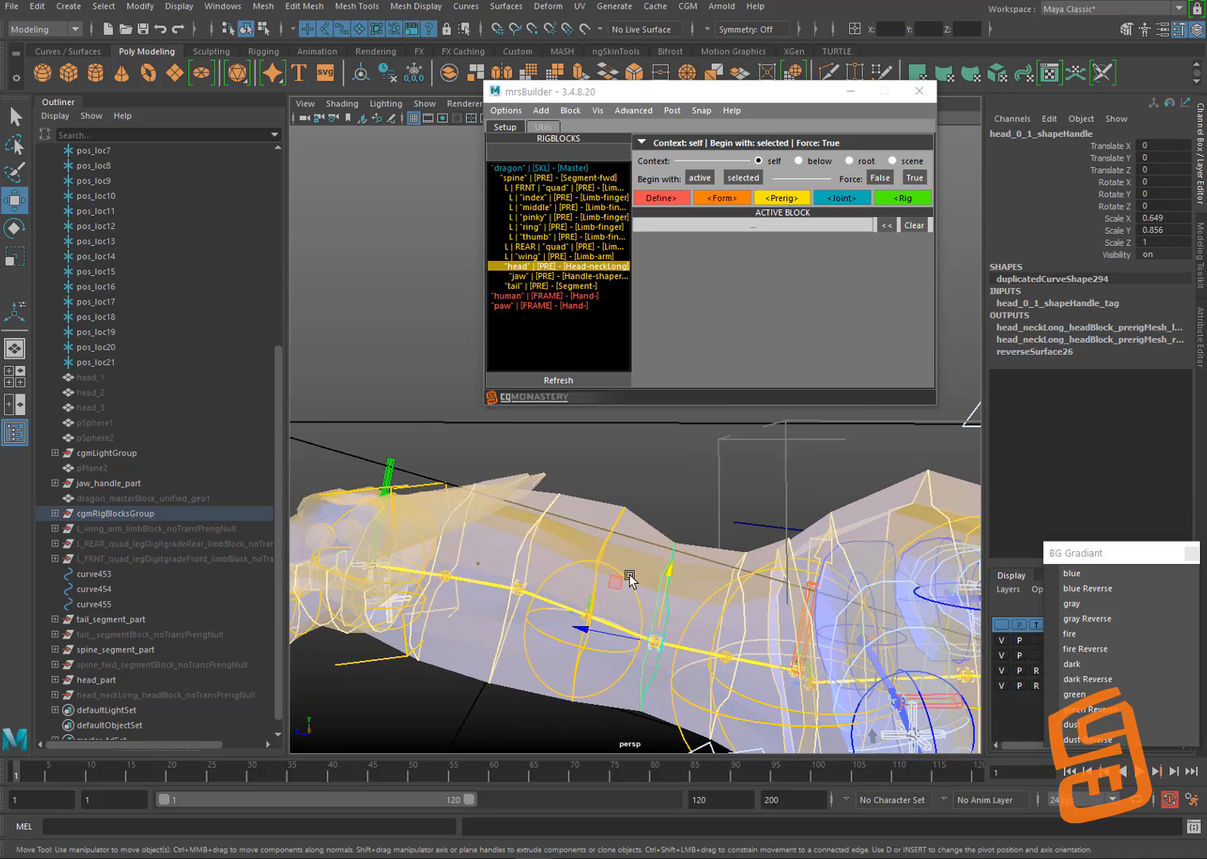
{"action": "left_click", "coordinate": [586, 609]}
{"action": "left_click", "coordinate": [571, 615]}
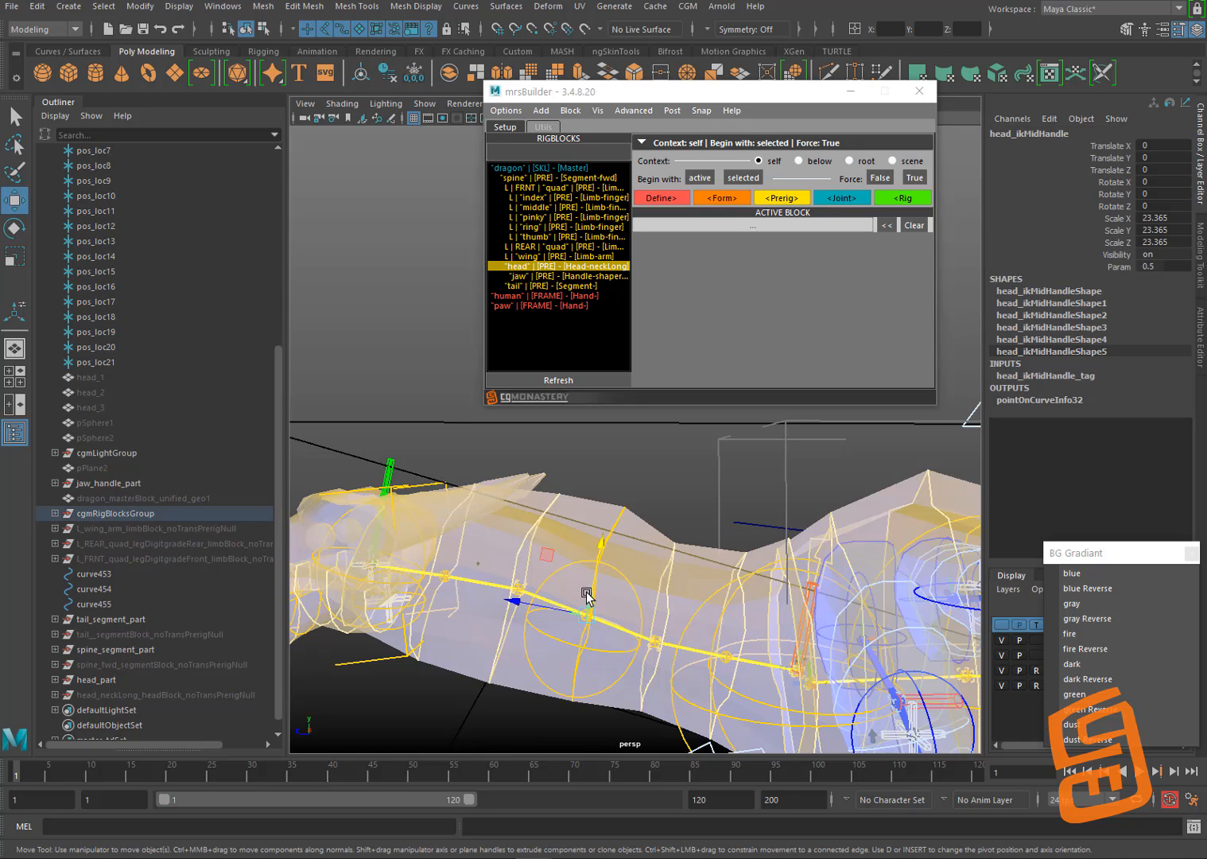
{"action": "left_click", "coordinate": [1117, 266]}
{"action": "middle_click_drag", "start_coordinate": [666, 570], "coordinate": [639, 570]}
{"action": "middle_click_drag", "start_coordinate": [724, 575], "coordinate": [554, 553]}
{"action": "key", "text": "ctrl+z"}
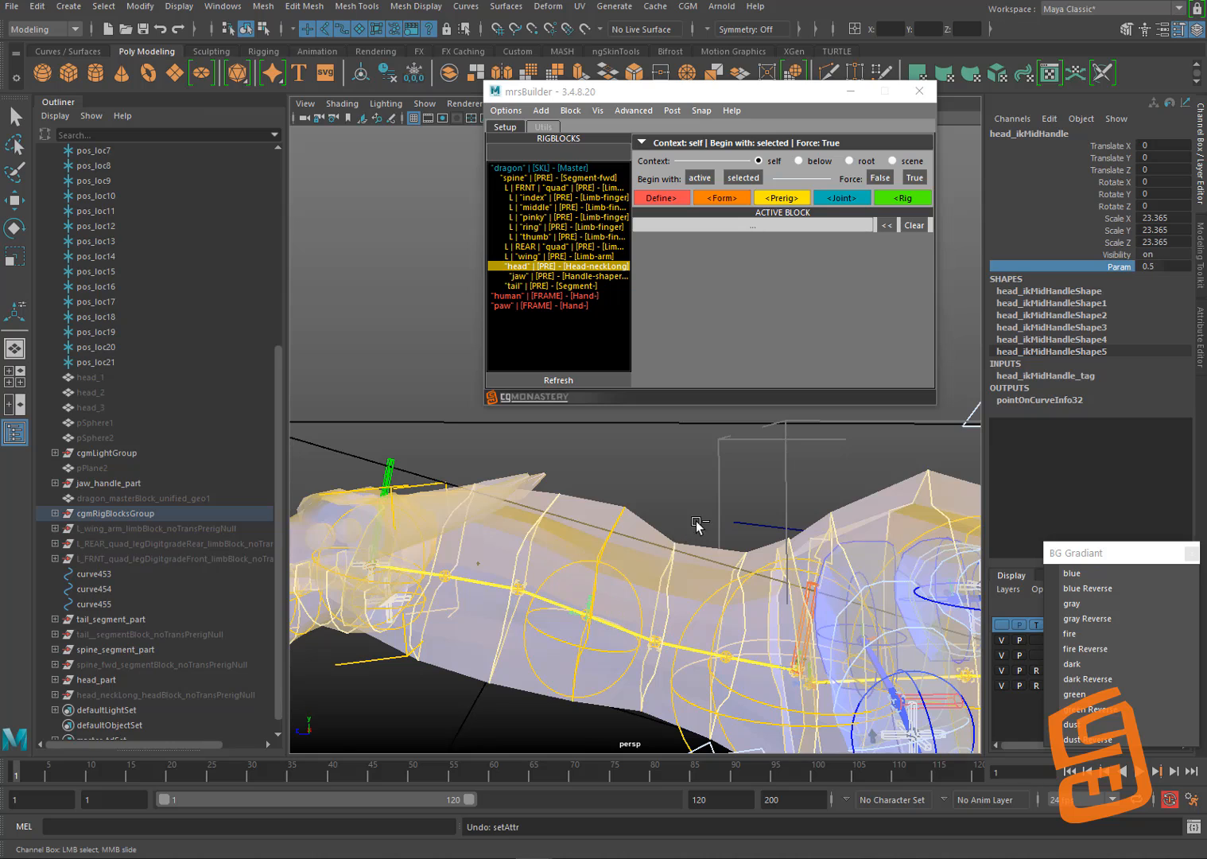
{"action": "left_click", "coordinate": [686, 503]}
Step: Examine how the head block's handles are laid out along the dragon's neck
{"action": "mouse_move", "coordinate": [687, 504]}
{"action": "left_mouse_down", "text": "alt"}
{"action": "mouse_move", "coordinate": [673, 529]}
{"action": "mouse_move", "coordinate": [688, 522]}
{"action": "left_mouse_up", "text": "alt"}
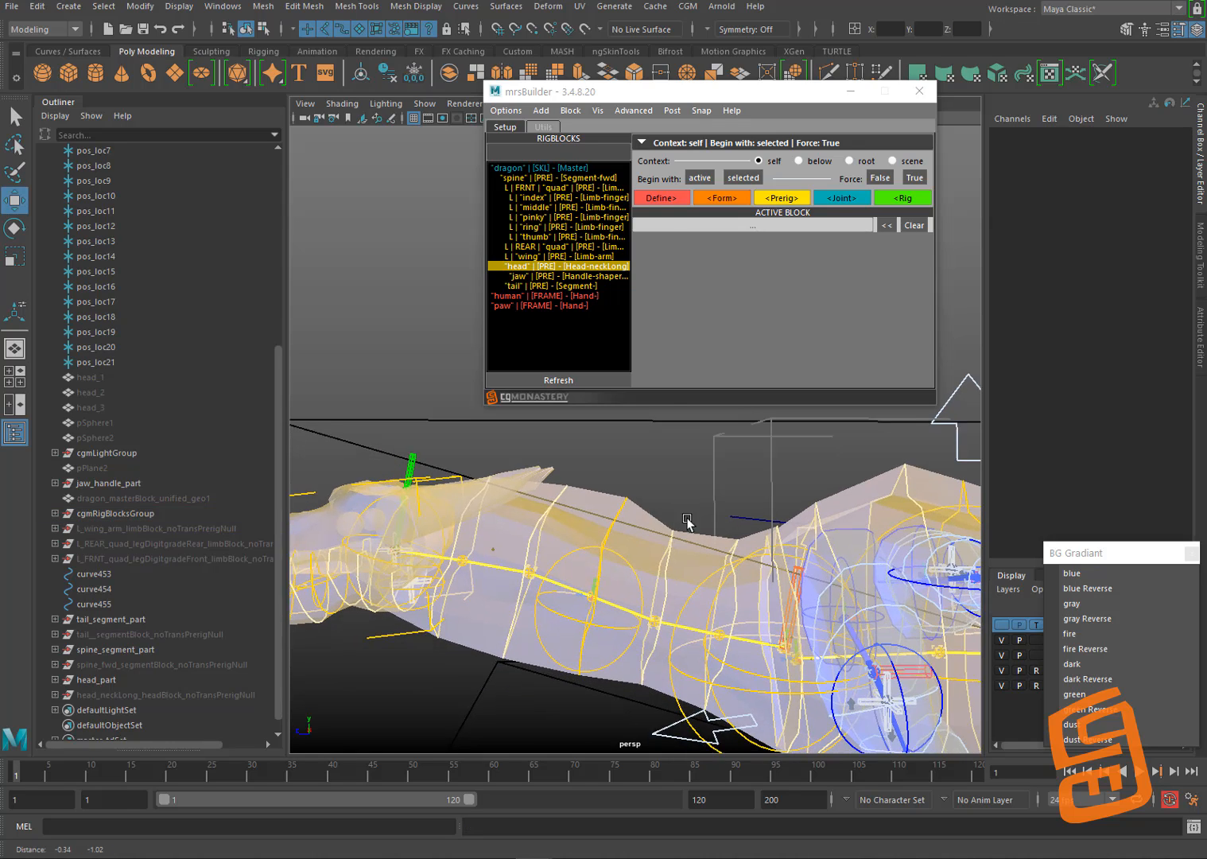
{"action": "right_click_drag", "start_coordinate": [688, 521], "coordinate": [665, 525], "text": "alt"}
{"action": "middle_click_drag", "start_coordinate": [665, 525], "coordinate": [689, 540], "text": "alt"}
{"action": "right_click_drag", "start_coordinate": [689, 541], "coordinate": [679, 540], "text": "alt"}
{"action": "left_click_drag", "start_coordinate": [686, 550], "coordinate": [716, 583], "text": "alt"}
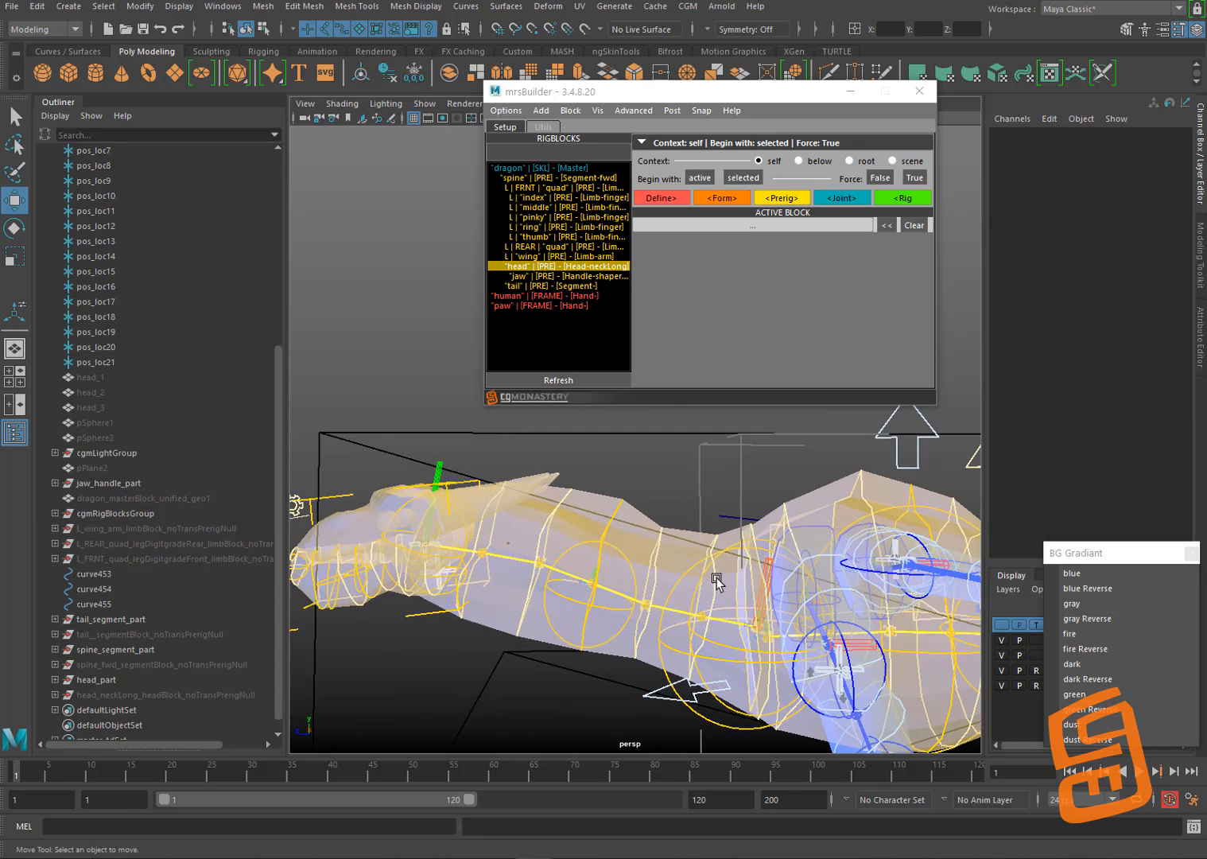
{"action": "mouse_move", "coordinate": [717, 583]}
{"action": "middle_mouse_down", "text": "alt"}
{"action": "mouse_move", "coordinate": [655, 548]}
{"action": "mouse_move", "coordinate": [709, 590]}
{"action": "middle_mouse_up", "text": "alt"}
{"action": "left_click_drag", "start_coordinate": [708, 590], "coordinate": [657, 541], "text": "alt"}
{"action": "middle_click_drag", "start_coordinate": [657, 541], "coordinate": [675, 517], "text": "alt"}
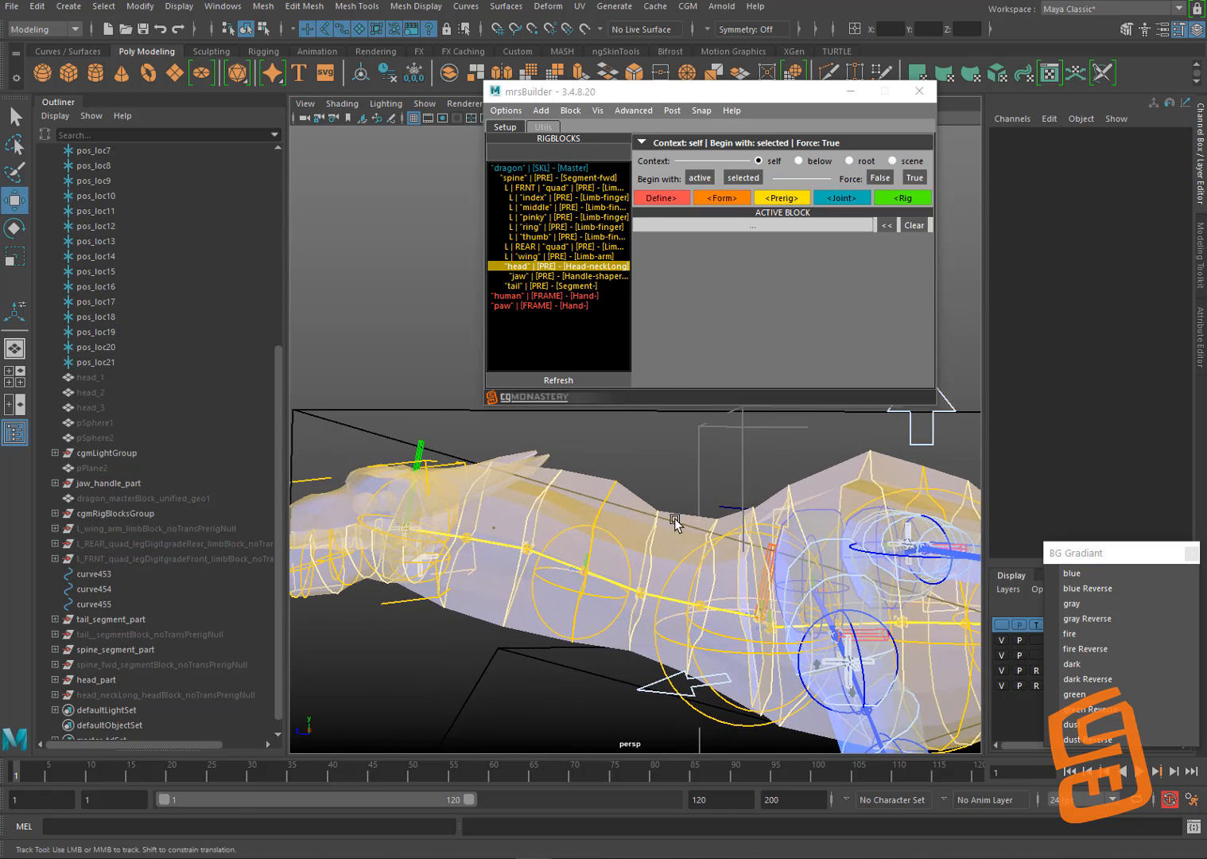
{"action": "left_click_drag", "start_coordinate": [674, 518], "coordinate": [696, 508], "text": "alt"}
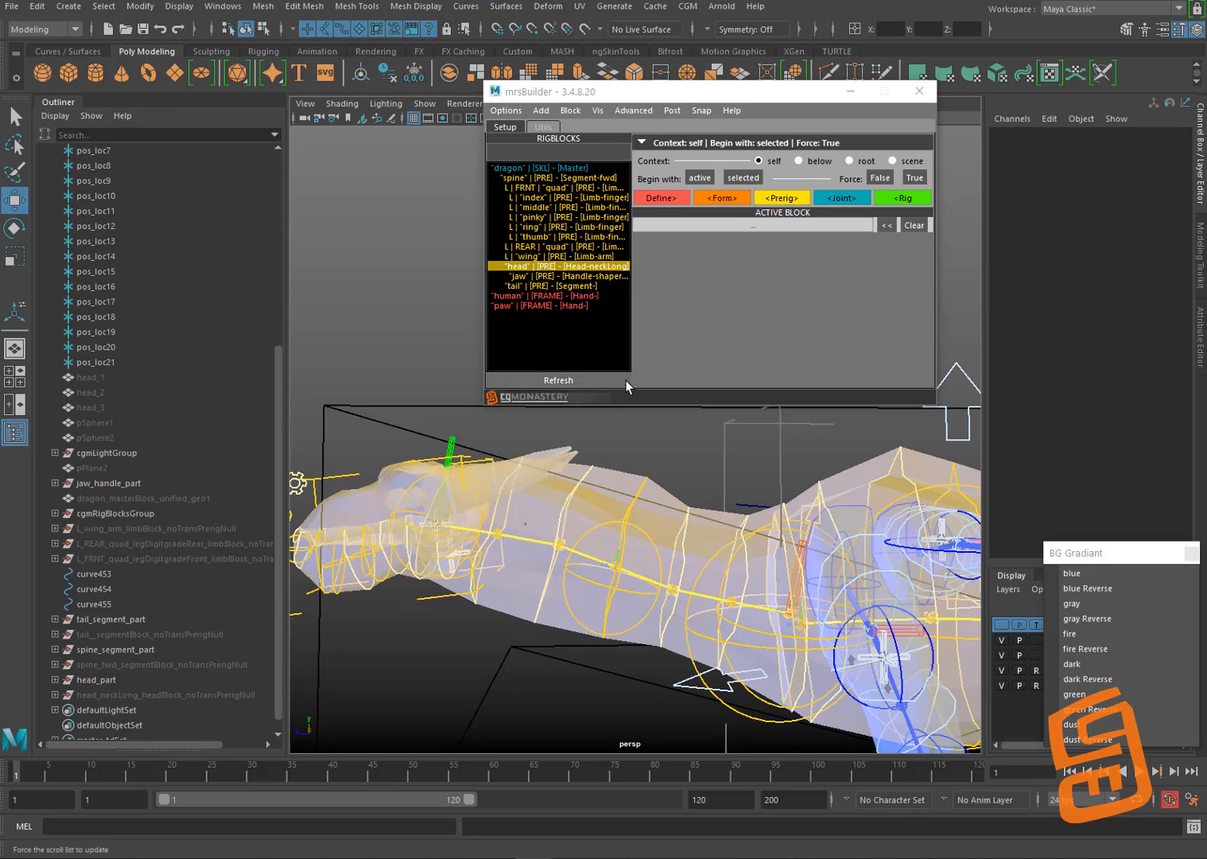
Step: Make the head block active and show its Prerig and Skeleton settings, including neckControls and neckJoints
{"action": "double_click", "coordinate": [592, 269]}
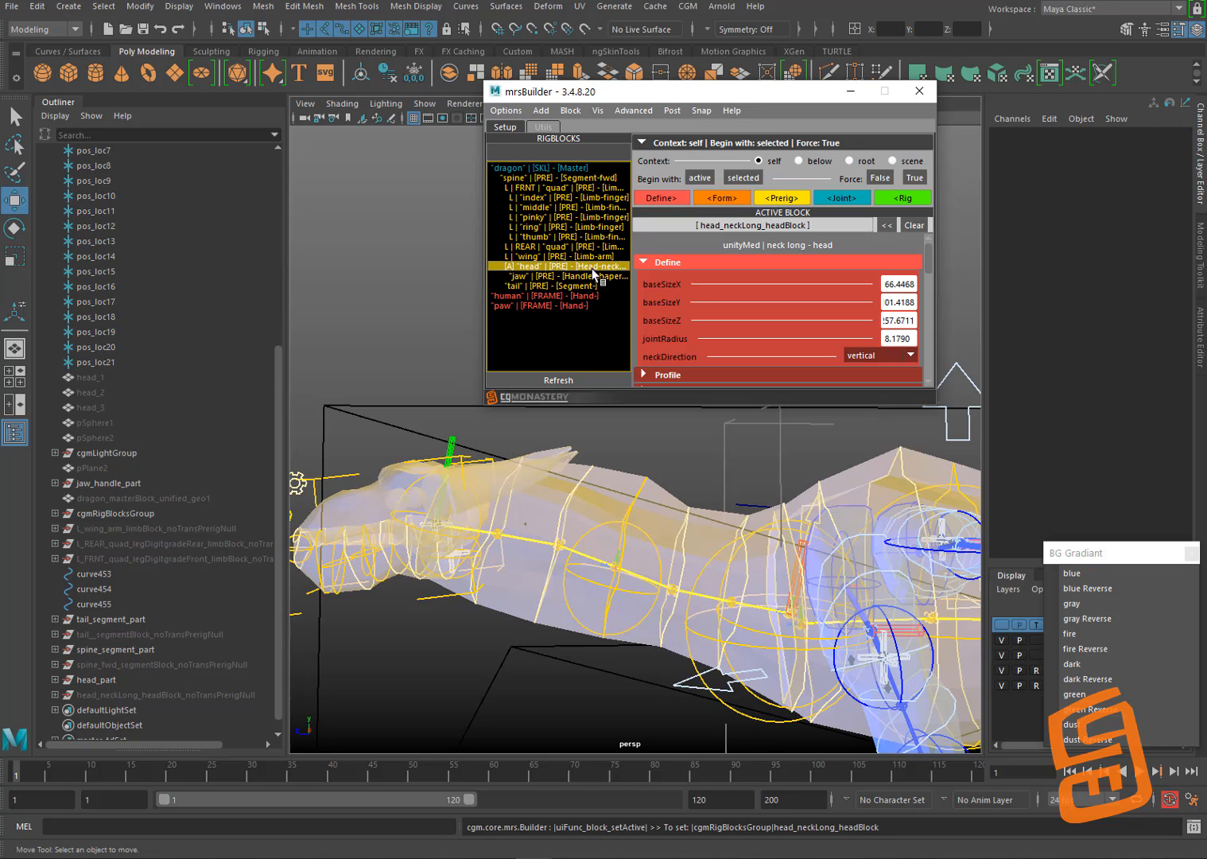
{"action": "left_click_drag", "start_coordinate": [927, 257], "coordinate": [931, 334]}
{"action": "left_click", "coordinate": [838, 317]}
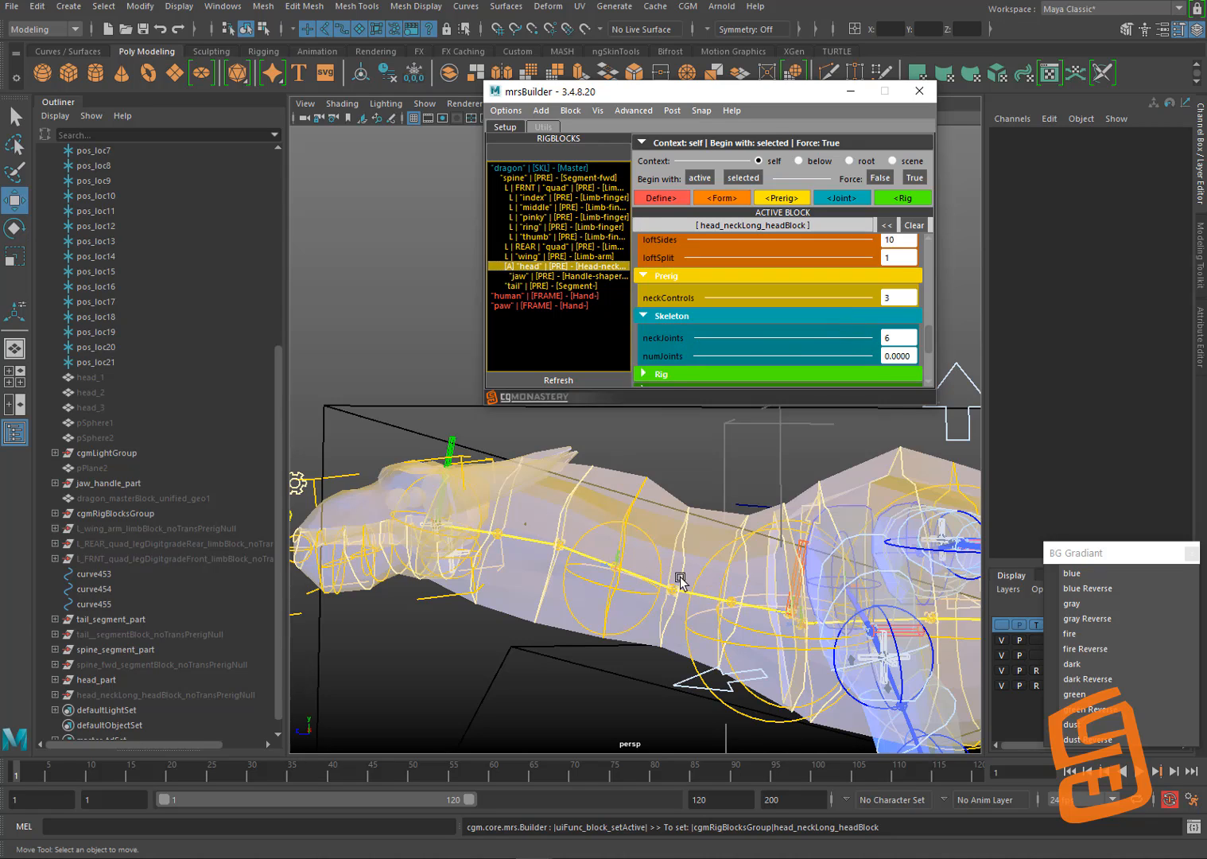
Step: Set the head block's neckJoints to 10
{"action": "double_click", "coordinate": [896, 339]}
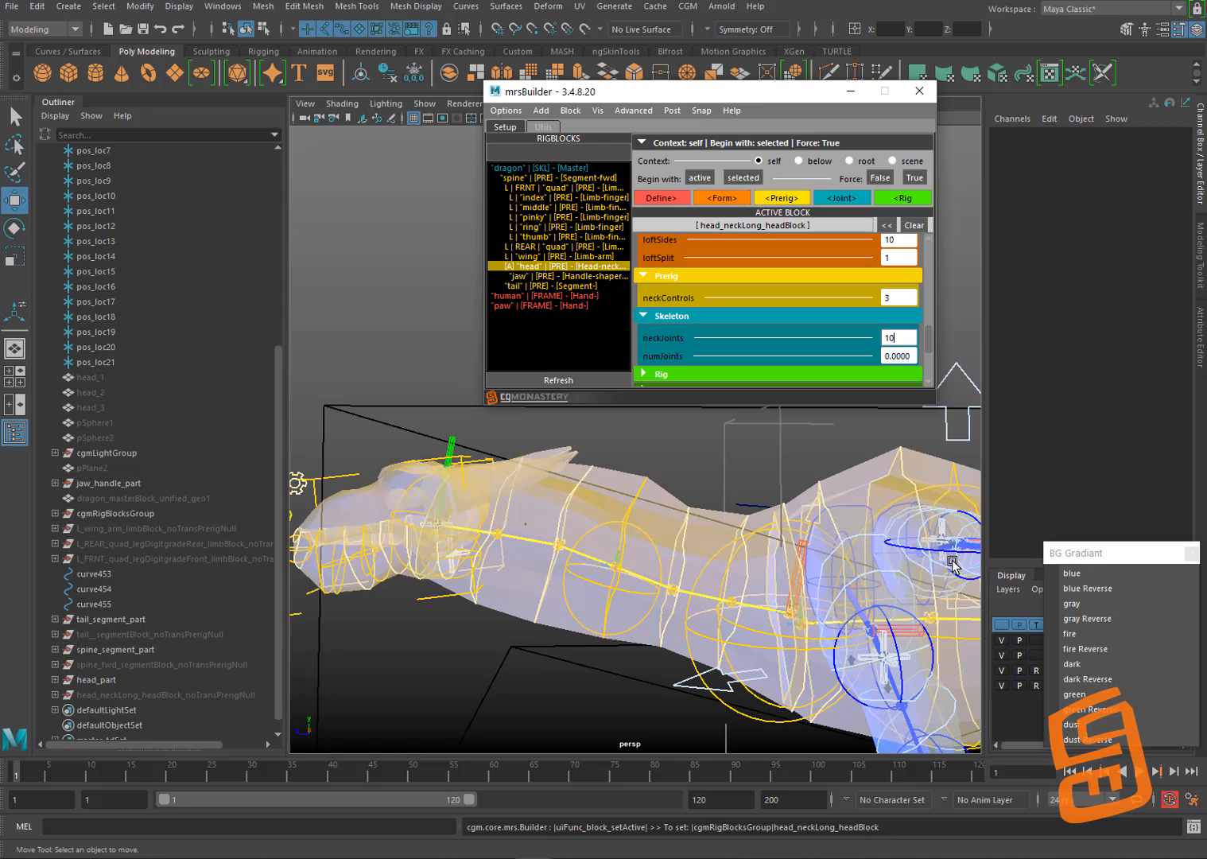
{"action": "type", "text": "10"}
{"action": "key", "text": "Return"}
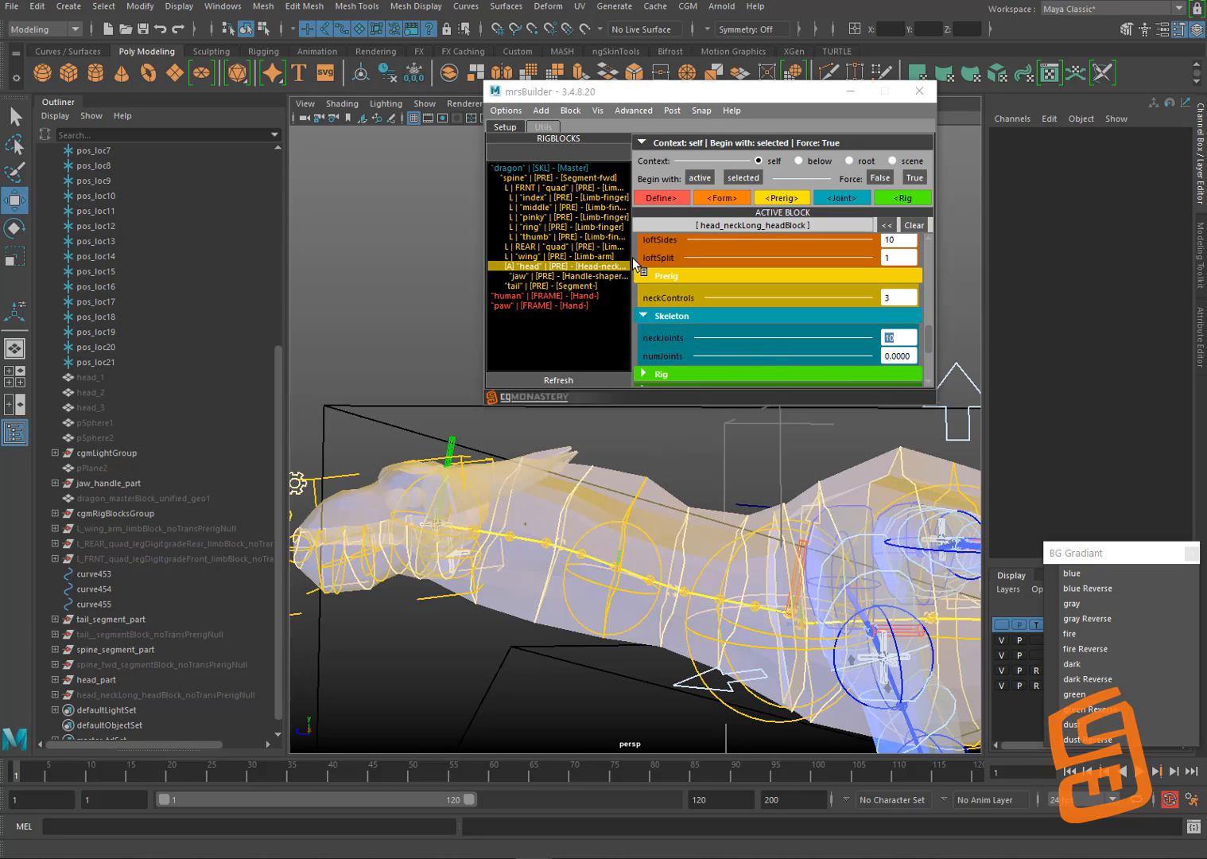
Step: Select the active head block and set its Neck Joints attribute to 5
{"action": "left_click", "coordinate": [571, 111]}
{"action": "left_click", "coordinate": [585, 140]}
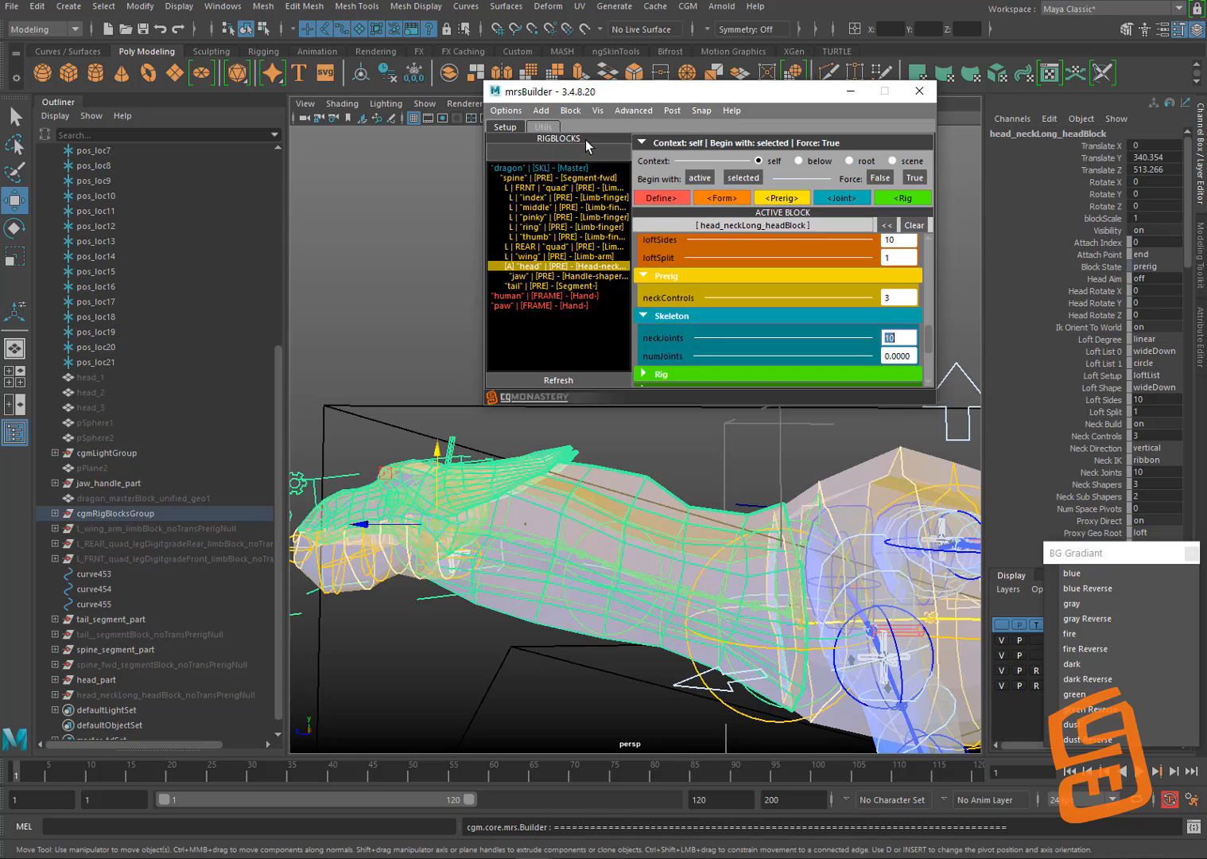
{"action": "left_click_drag", "start_coordinate": [1190, 214], "coordinate": [1191, 283]}
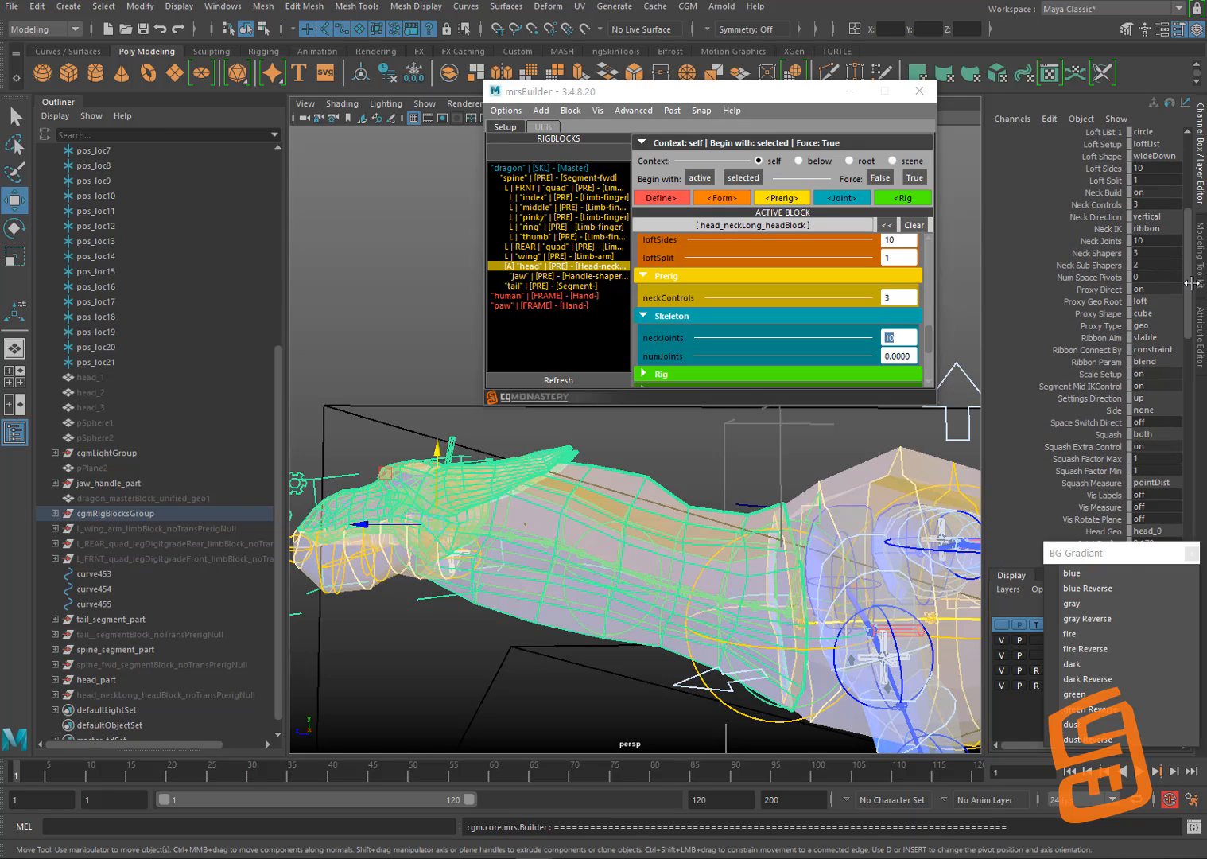
{"action": "double_click", "coordinate": [1155, 241]}
{"action": "key", "text": "Return"}
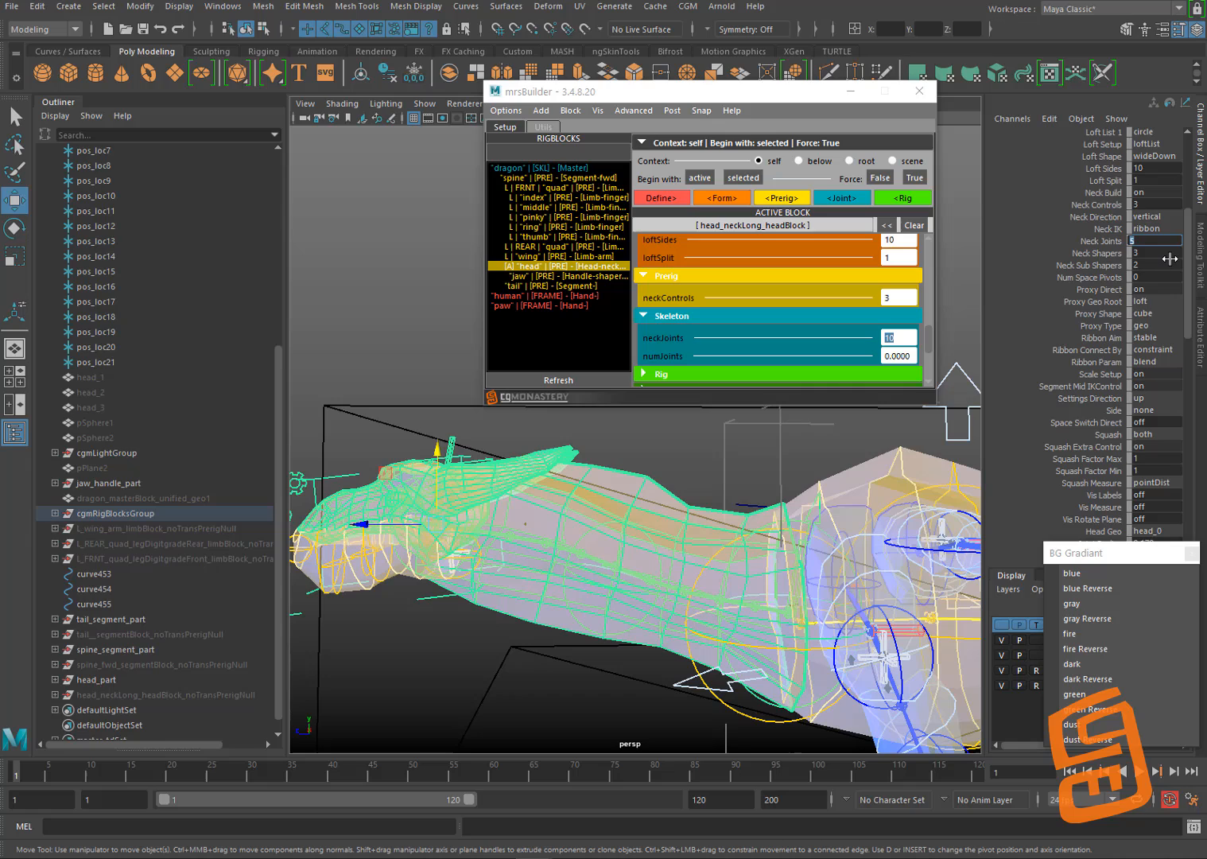
Step: Create the joint helpers for the head block and clear the selection
{"action": "right_click", "coordinate": [567, 270]}
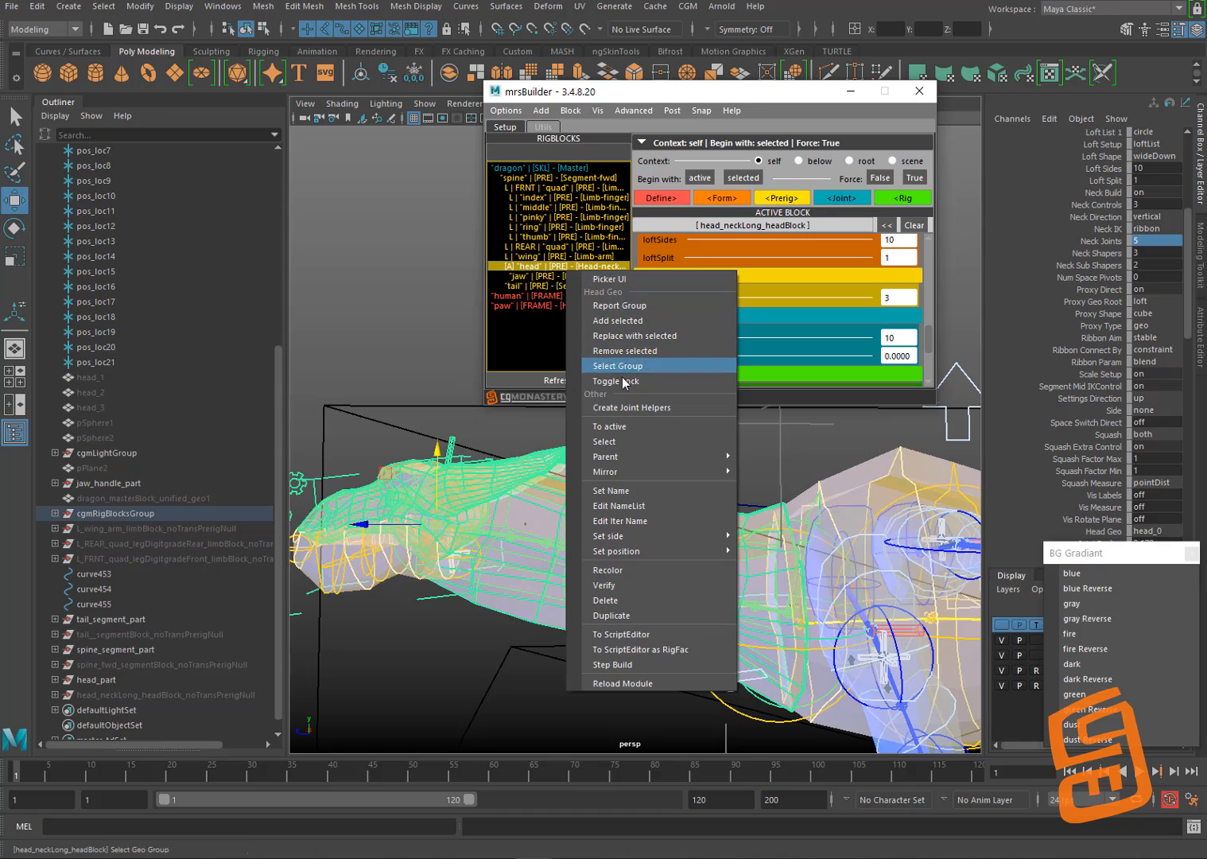
{"action": "left_click", "coordinate": [633, 408]}
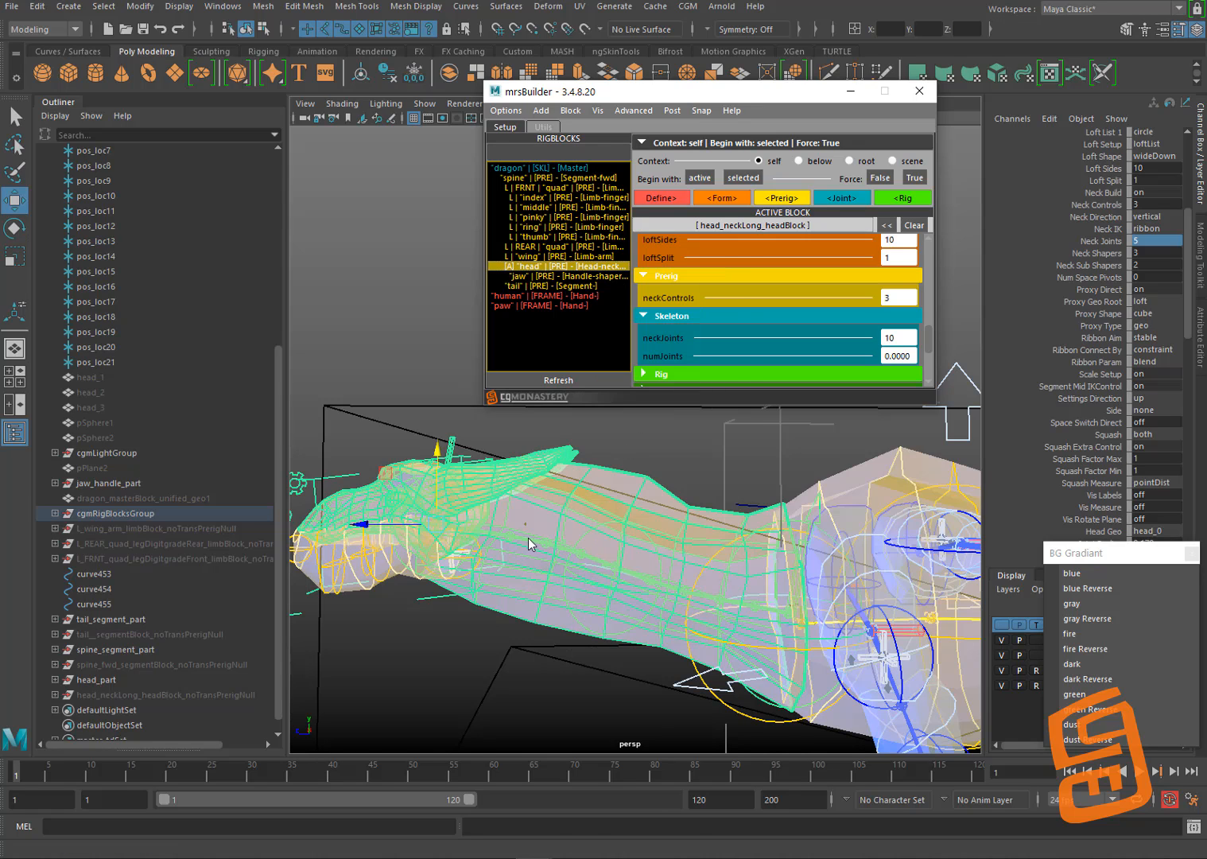
{"action": "left_click", "coordinate": [642, 452]}
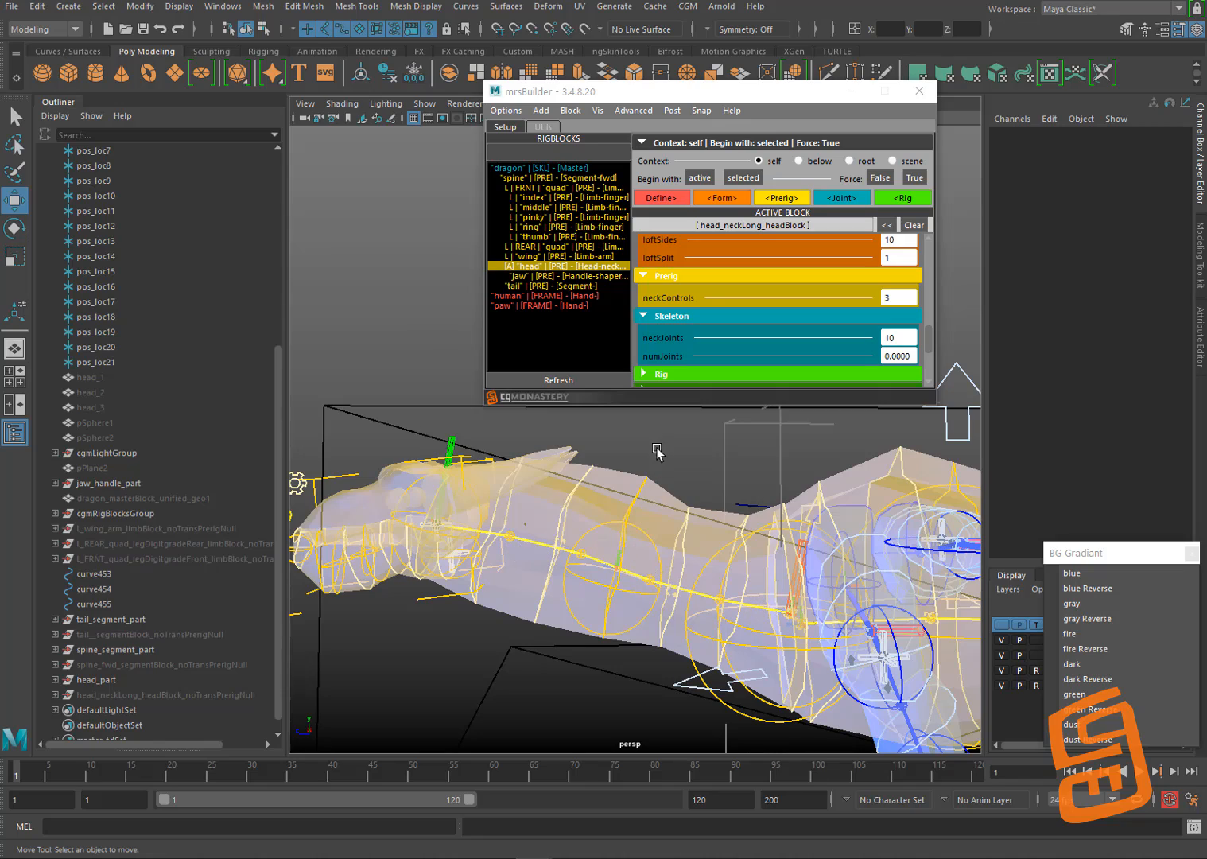
Step: Try moving the joint handle below the left front leg's knee and undo the move
{"action": "left_click_drag", "start_coordinate": [792, 561], "coordinate": [692, 537], "text": "alt"}
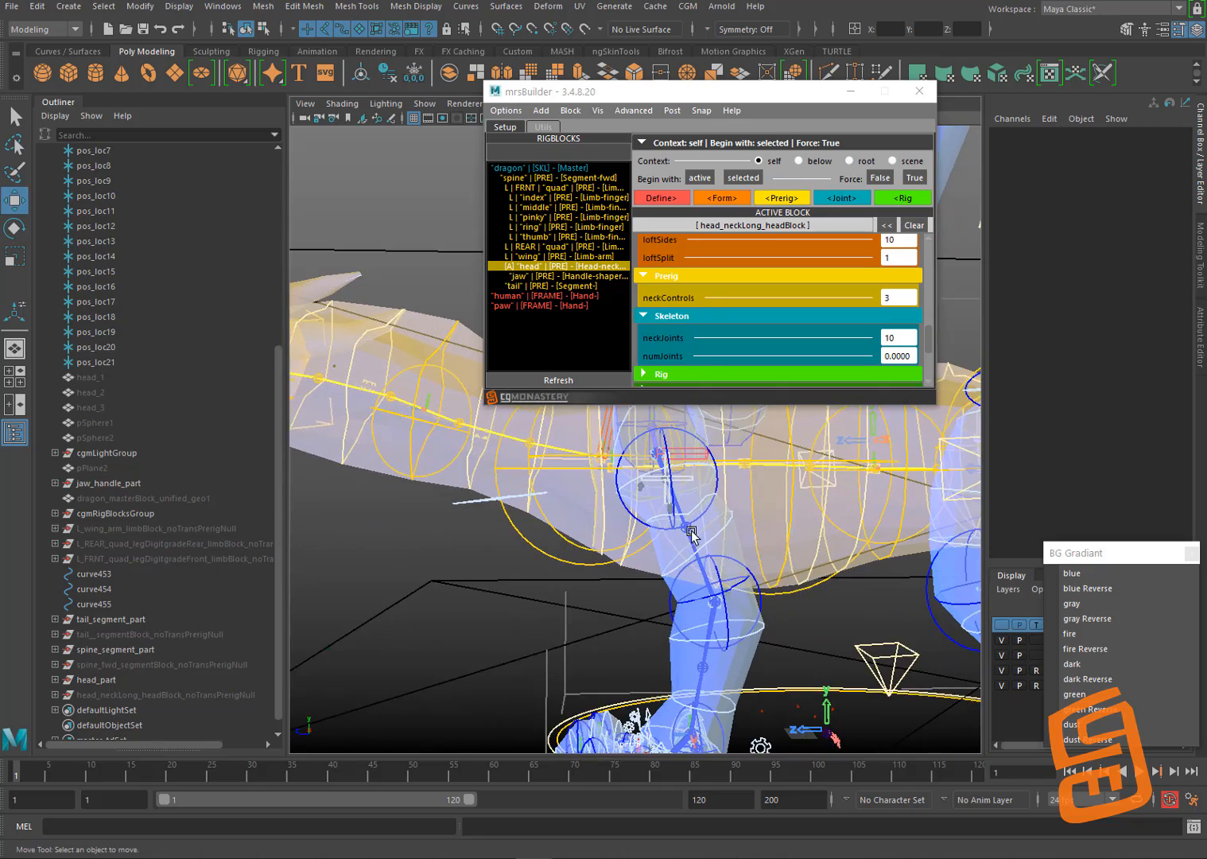
{"action": "right_click_drag", "start_coordinate": [693, 537], "coordinate": [682, 553], "text": "alt"}
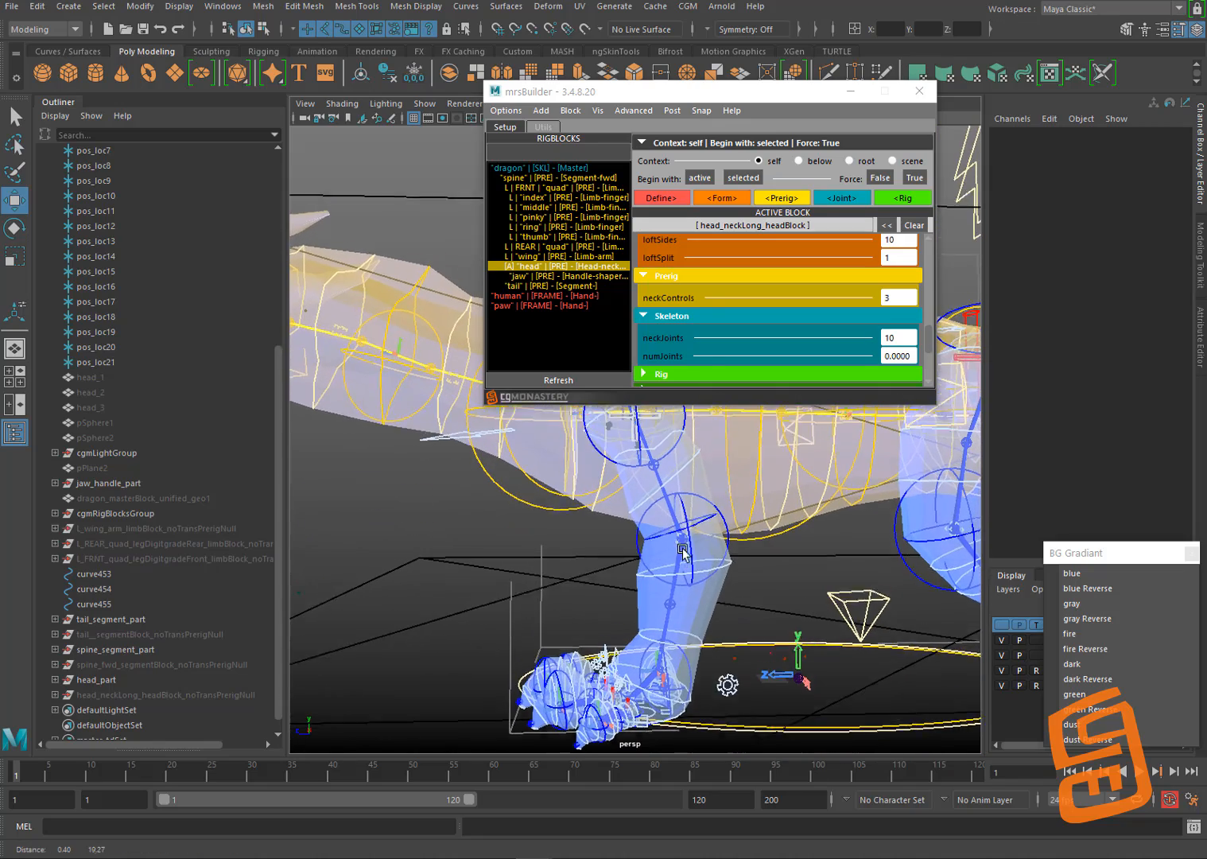
{"action": "left_click", "coordinate": [673, 610]}
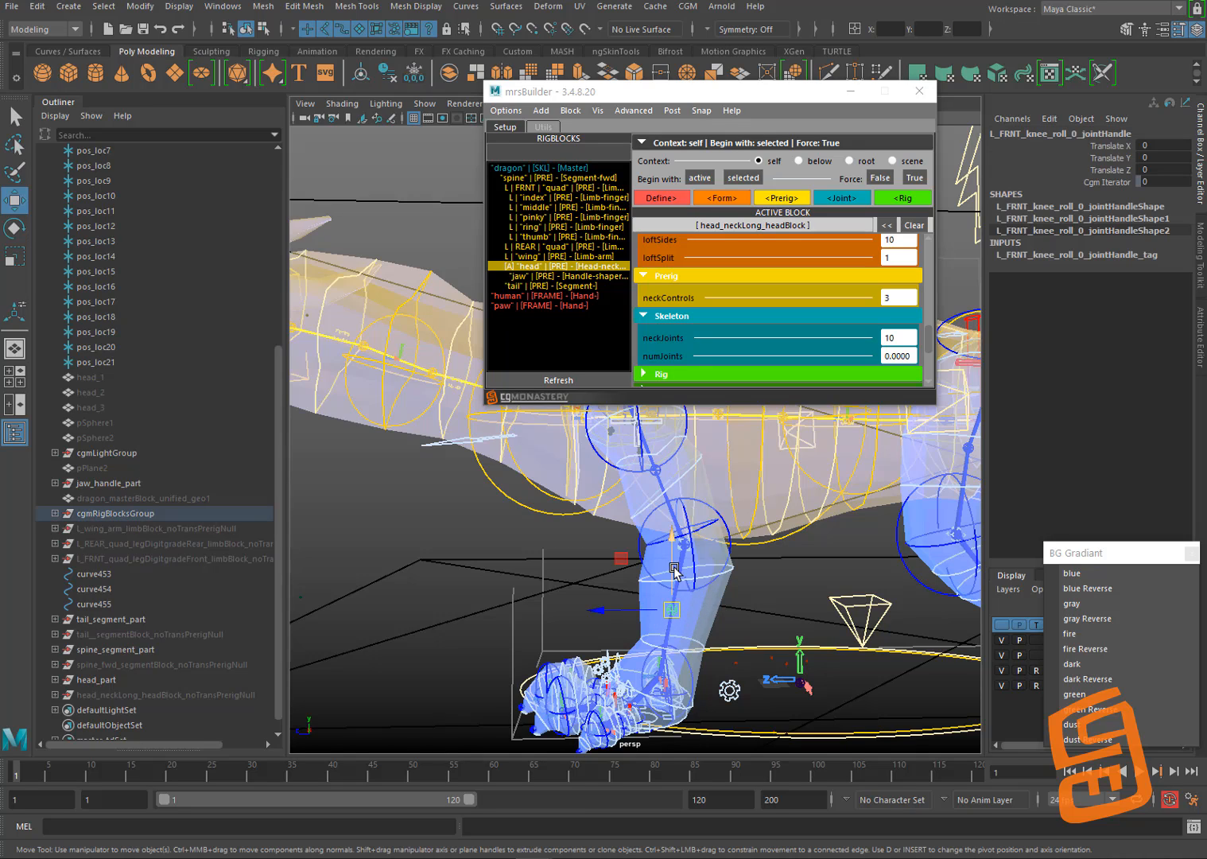
{"action": "left_click_drag", "start_coordinate": [678, 580], "coordinate": [670, 604]}
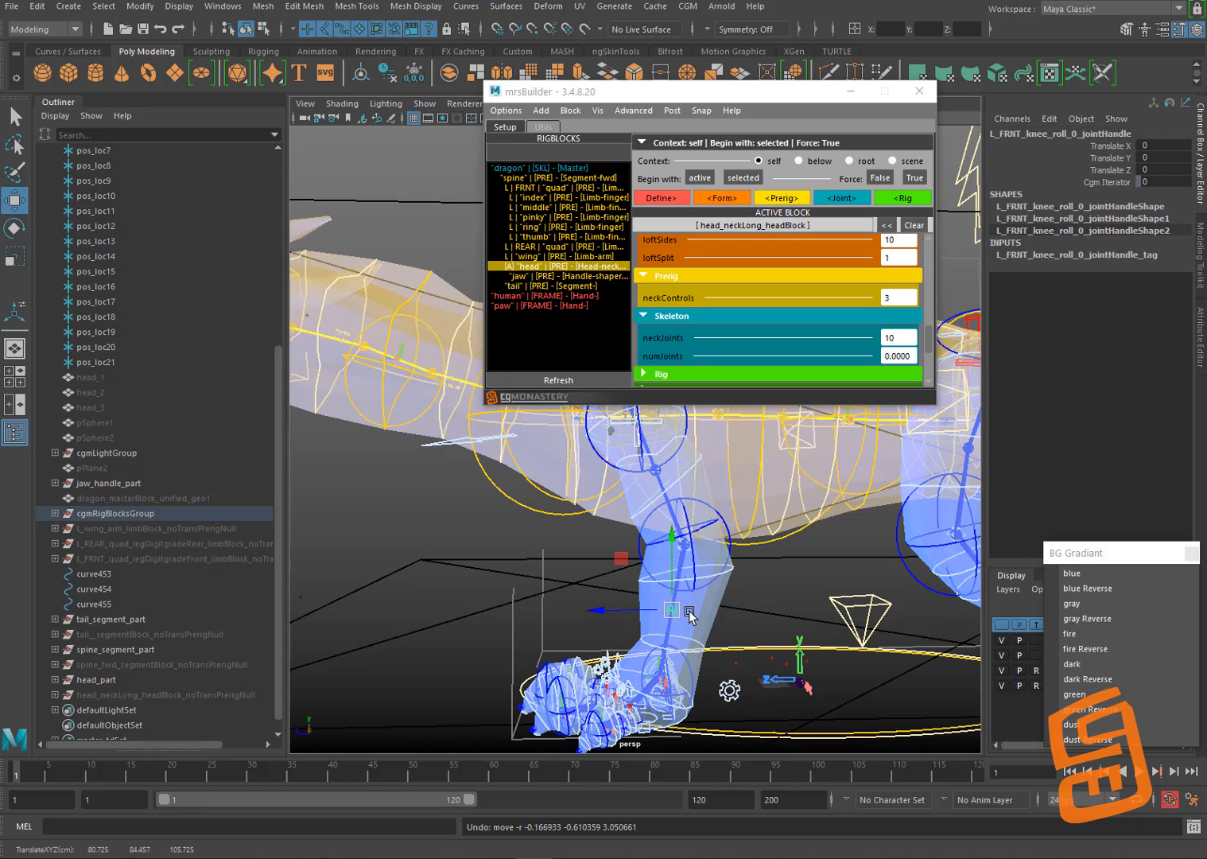
{"action": "key", "text": "ctrl+z"}
{"action": "key", "text": "e"}
{"action": "key", "text": "w"}
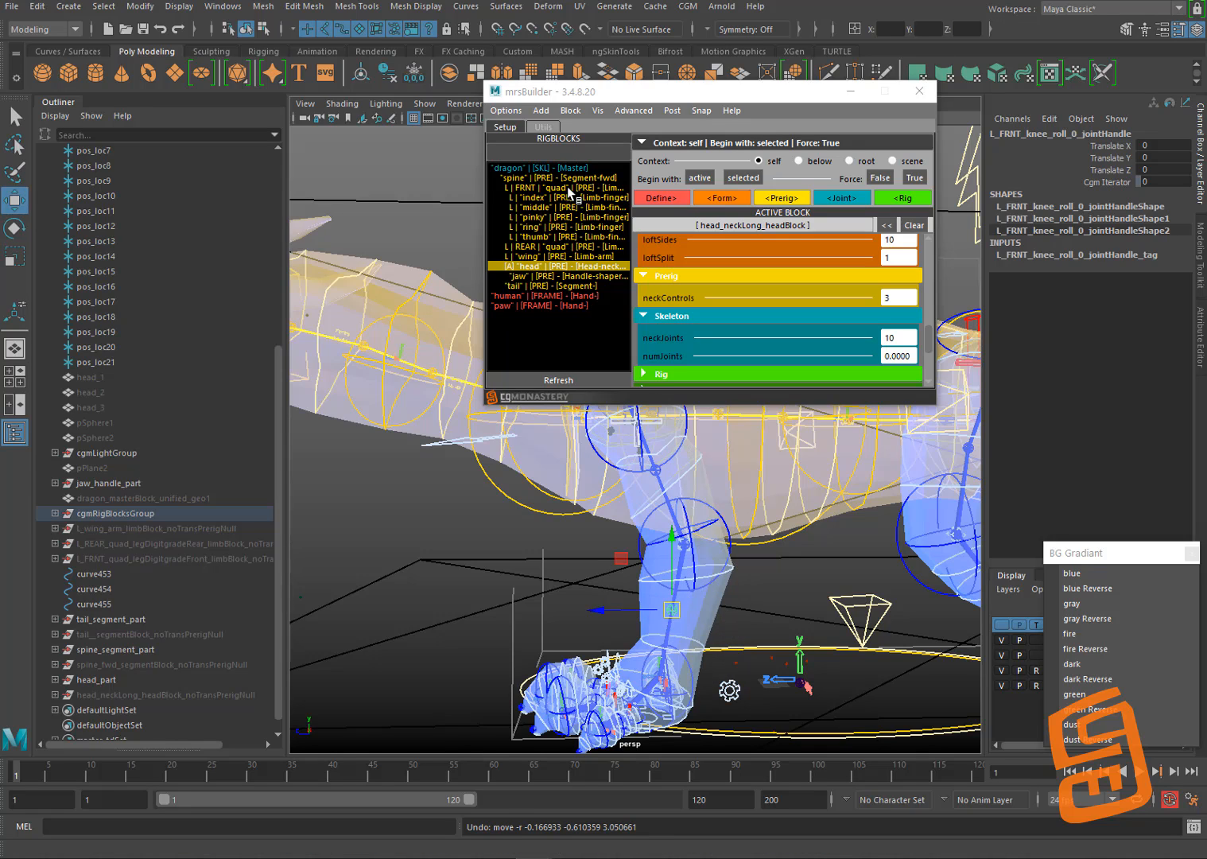
Step: Rebuild the prerig of the left FRNT quad block and select the ball prerig handle in its foot
{"action": "left_click", "coordinate": [570, 188]}
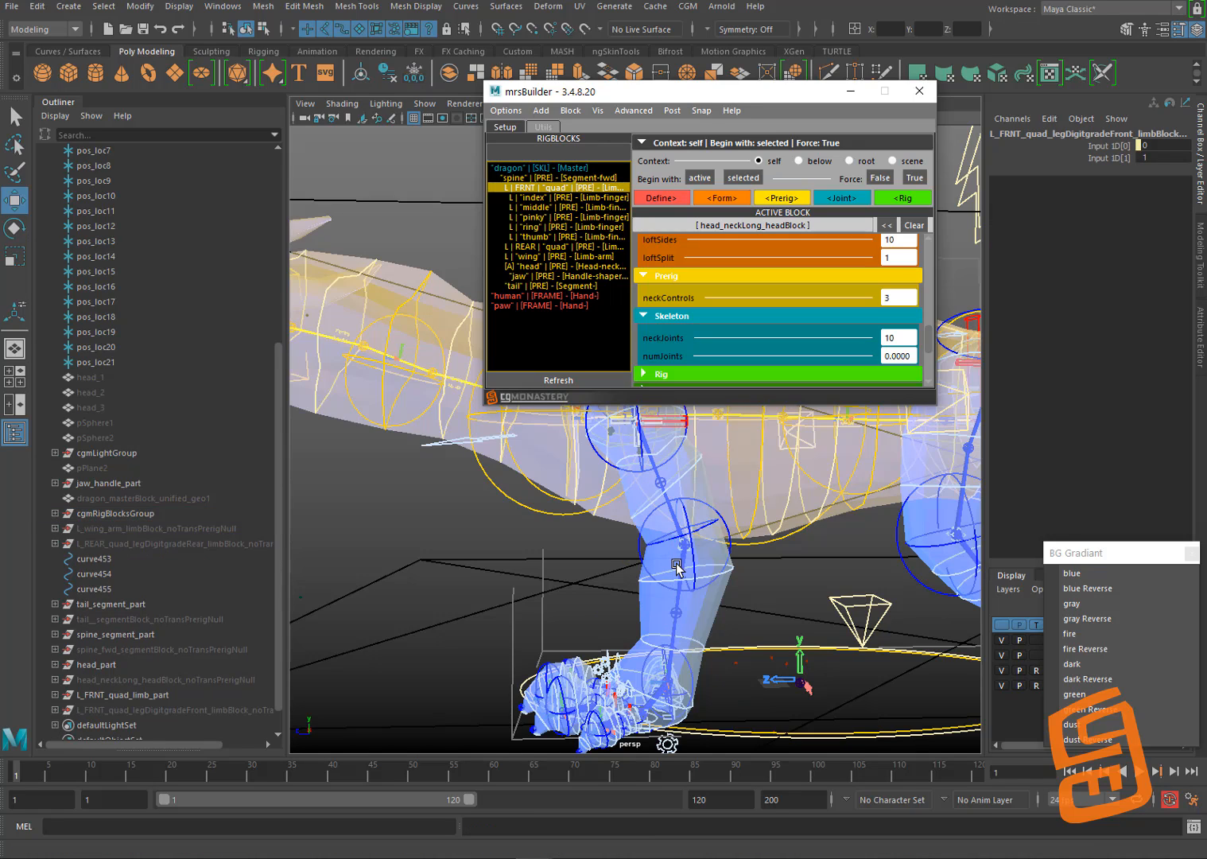
{"action": "right_click_drag", "start_coordinate": [672, 582], "coordinate": [778, 620], "text": "alt"}
{"action": "left_click_drag", "start_coordinate": [779, 620], "coordinate": [669, 573], "text": "alt"}
{"action": "middle_click_drag", "start_coordinate": [669, 572], "coordinate": [695, 609], "text": "alt"}
{"action": "left_click_drag", "start_coordinate": [695, 609], "coordinate": [664, 597], "text": "alt"}
{"action": "left_click", "coordinate": [676, 657]}
{"action": "left_click_drag", "start_coordinate": [664, 562], "coordinate": [665, 572]}
{"action": "middle_click_drag", "start_coordinate": [703, 619], "coordinate": [675, 627], "text": "alt"}
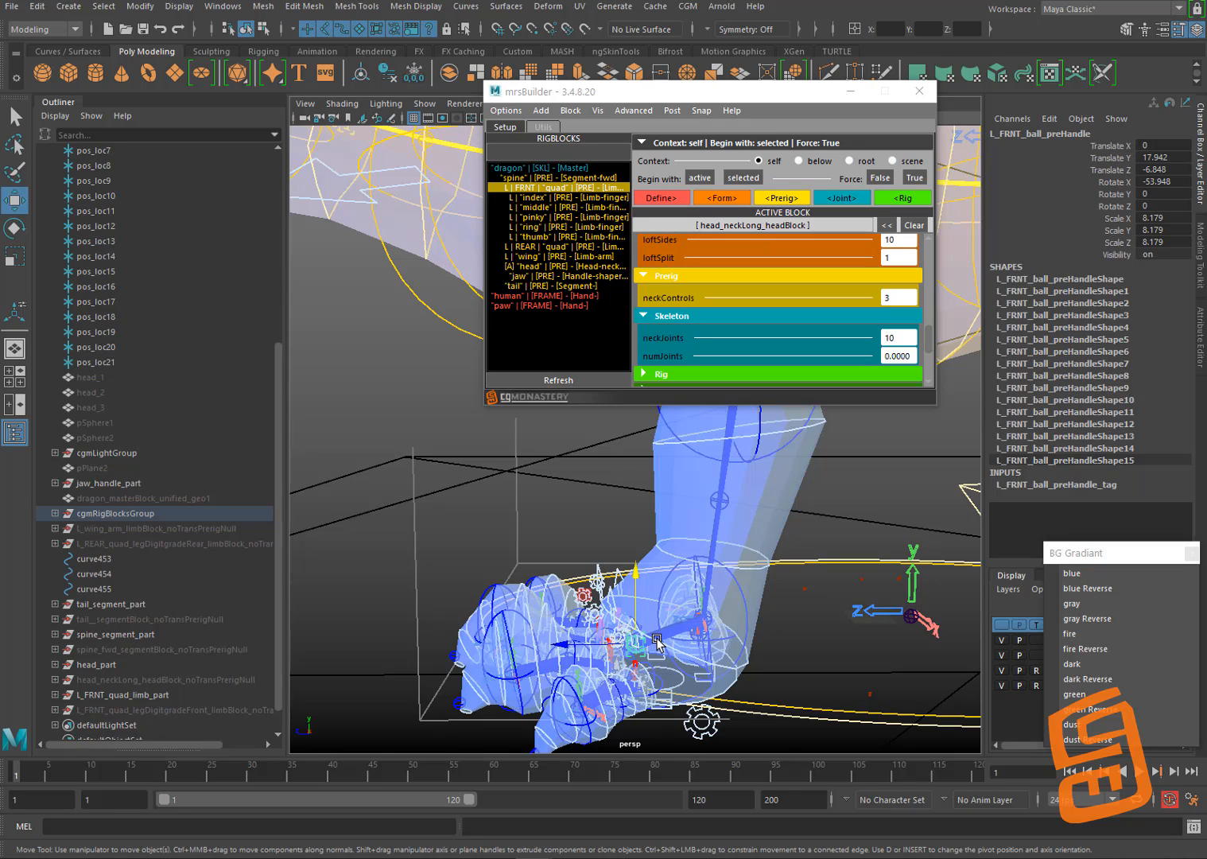
Step: Raise the left front leg's wrist prerig handle to about Translate Y 9.3 and Z -12.8, and deselect it
{"action": "left_click_drag", "start_coordinate": [763, 613], "coordinate": [780, 652], "text": "alt"}
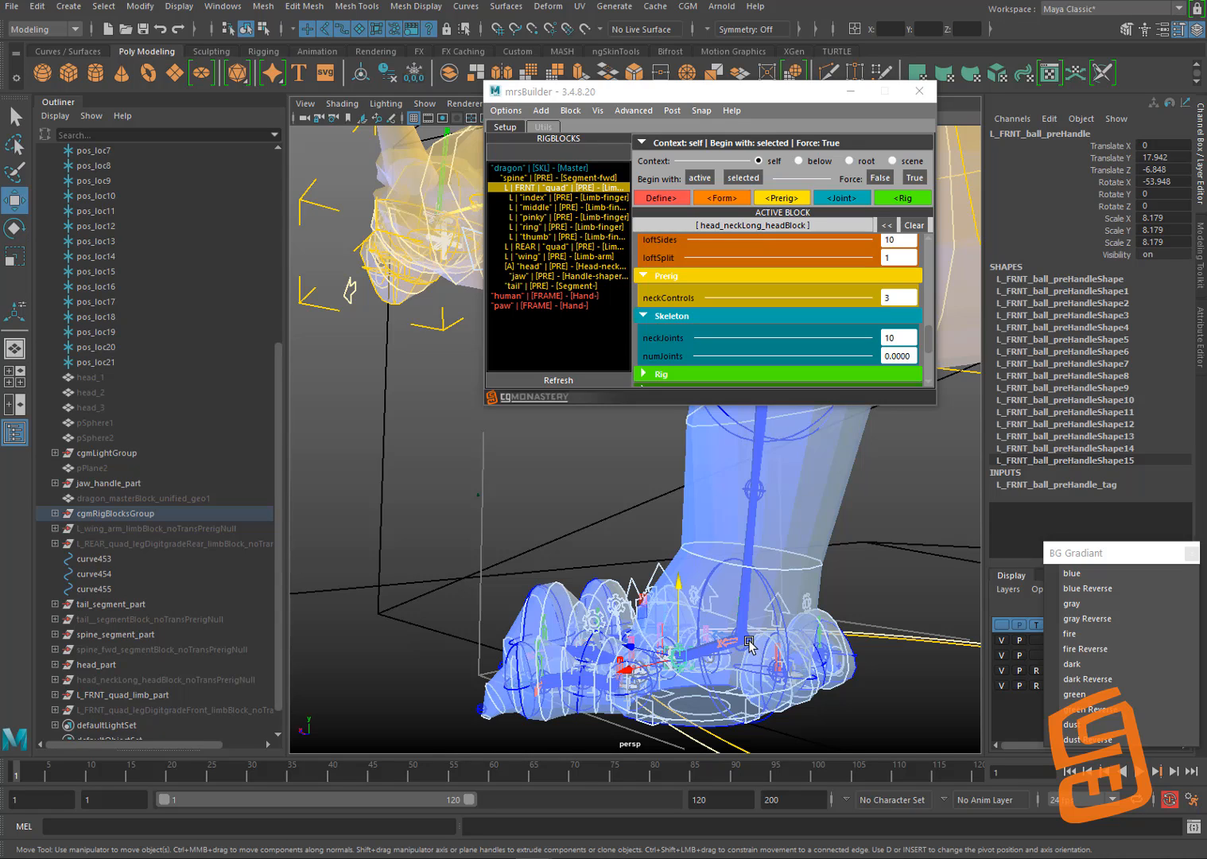
{"action": "left_click", "coordinate": [745, 614]}
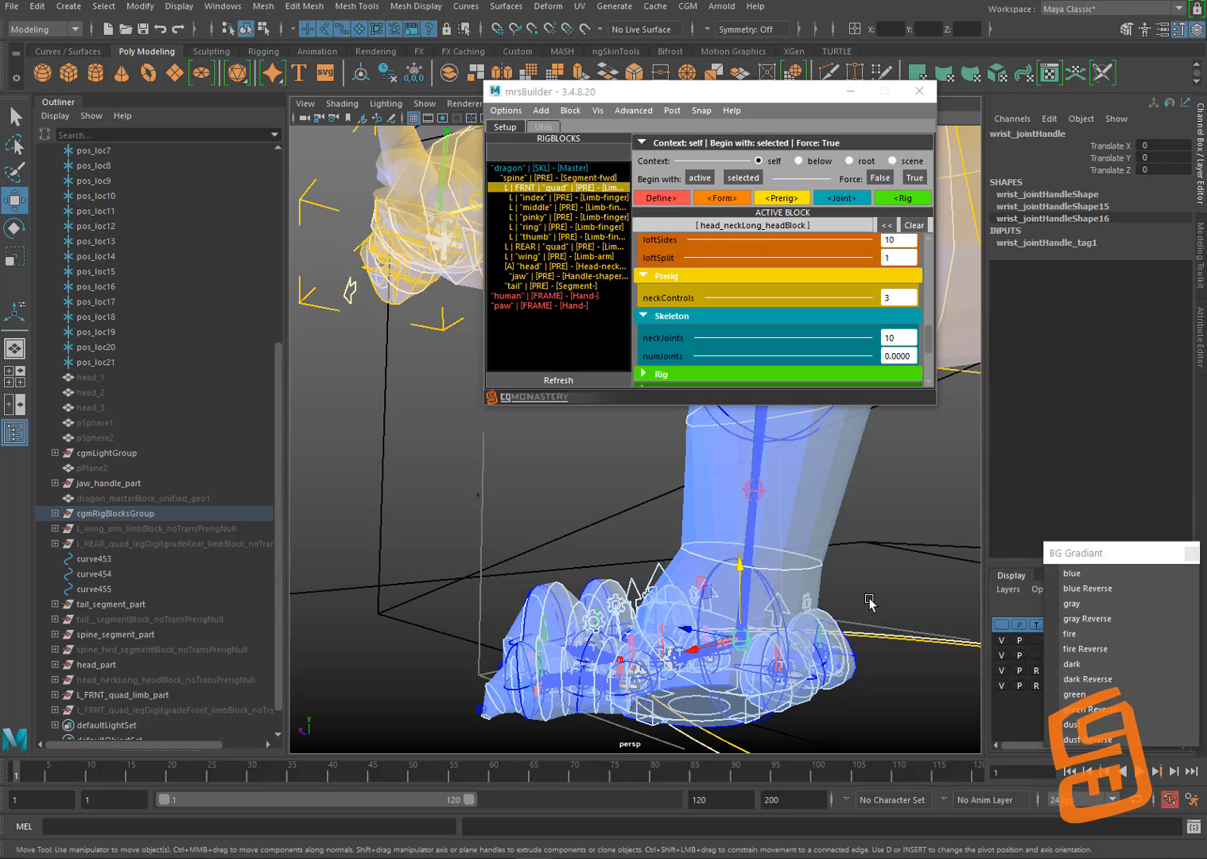
{"action": "left_click", "coordinate": [869, 601]}
{"action": "left_click", "coordinate": [723, 632]}
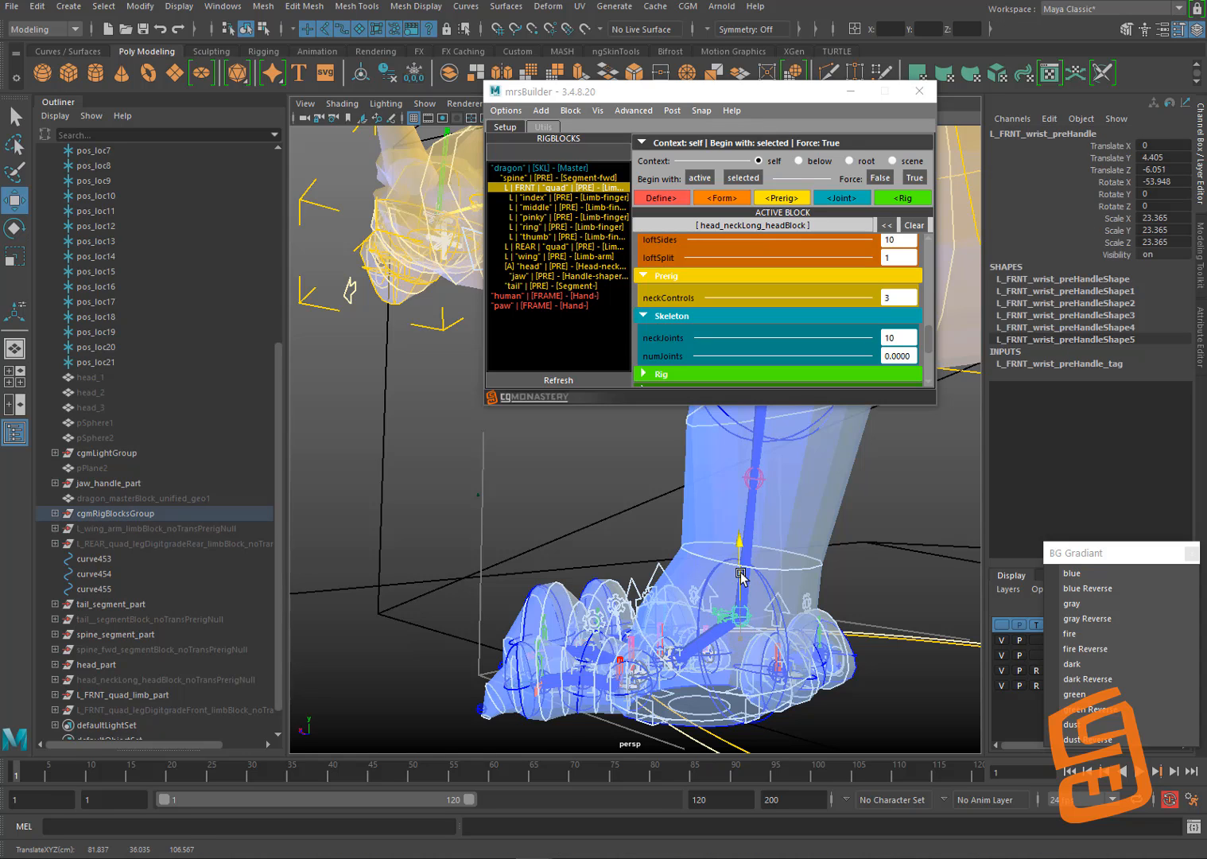
{"action": "left_click_drag", "start_coordinate": [741, 574], "coordinate": [746, 618]}
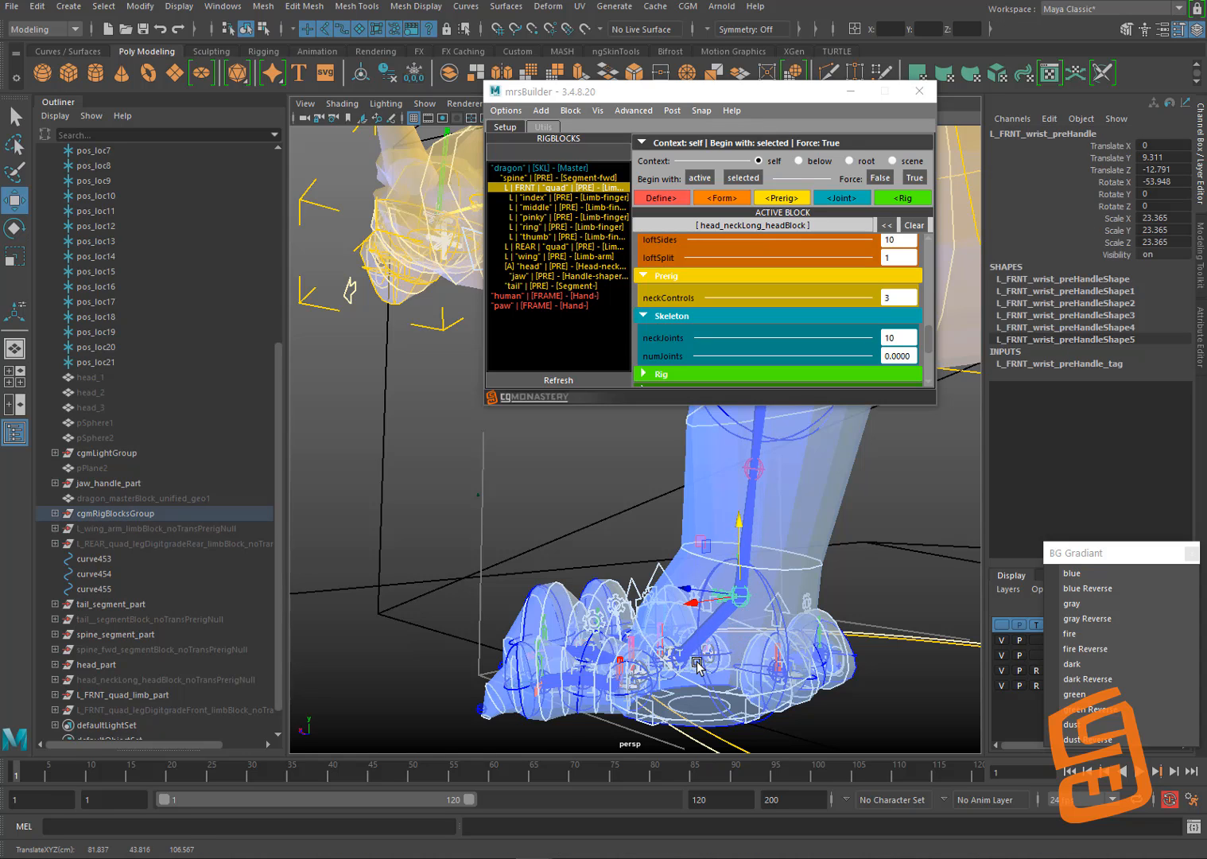
{"action": "left_click", "coordinate": [867, 601]}
Step: Shift the left front leg's knee roll joint handle to about Translate Y -0.67 and Z -1.98, and deselect it
{"action": "left_click_drag", "start_coordinate": [867, 600], "coordinate": [696, 515], "text": "alt"}
{"action": "middle_click_drag", "start_coordinate": [695, 514], "coordinate": [746, 601], "text": "alt"}
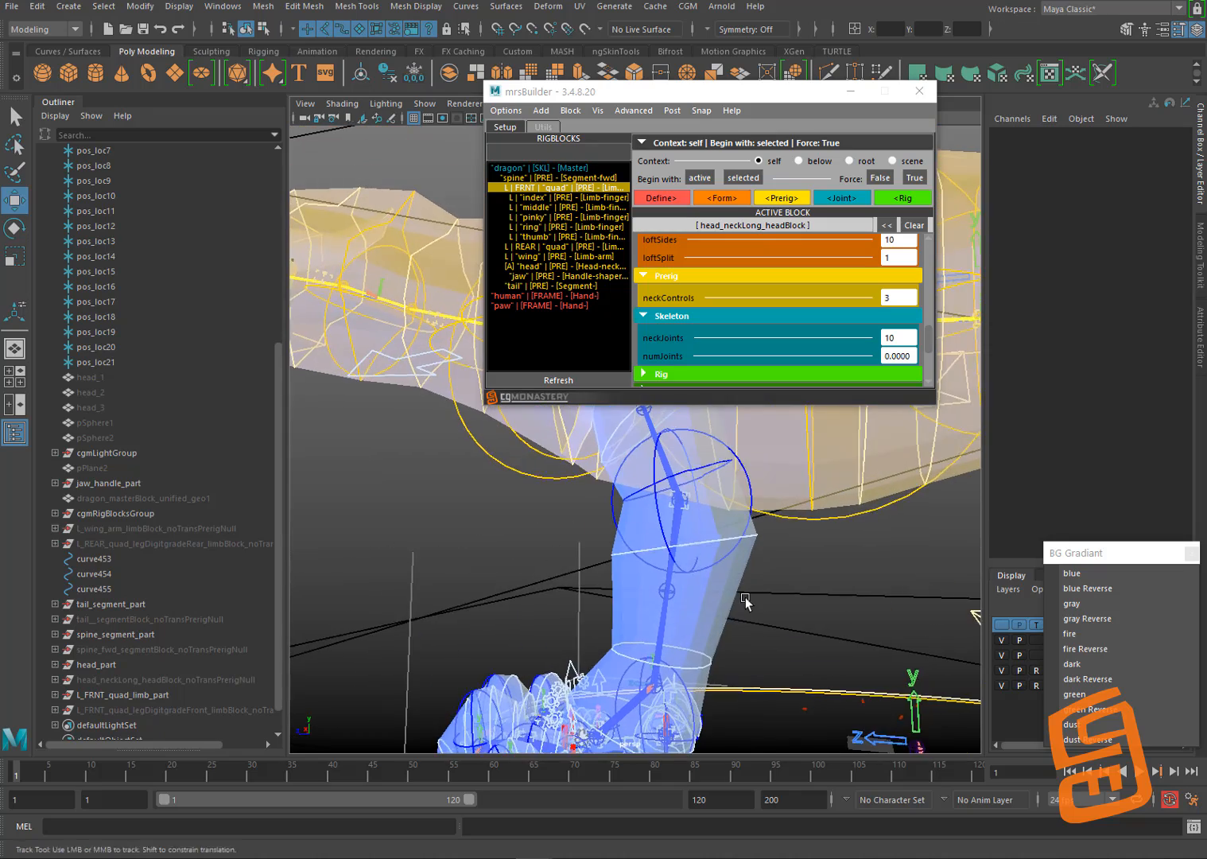
{"action": "left_click_drag", "start_coordinate": [746, 600], "coordinate": [696, 637], "text": "alt"}
{"action": "middle_click_drag", "start_coordinate": [744, 574], "coordinate": [730, 596], "text": "alt"}
{"action": "left_click_drag", "start_coordinate": [730, 596], "coordinate": [710, 582], "text": "alt"}
{"action": "left_click", "coordinate": [619, 611]}
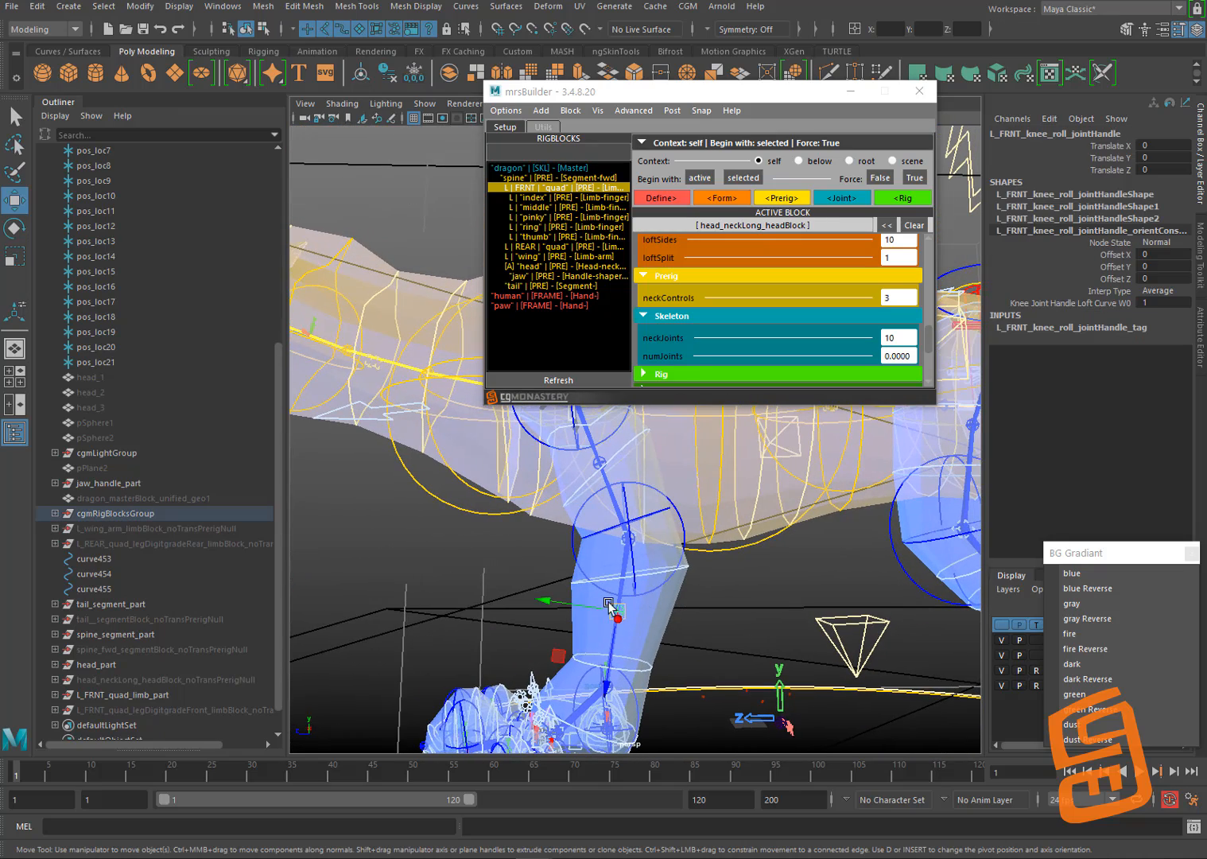
{"action": "left_click_drag", "start_coordinate": [608, 605], "coordinate": [591, 612]}
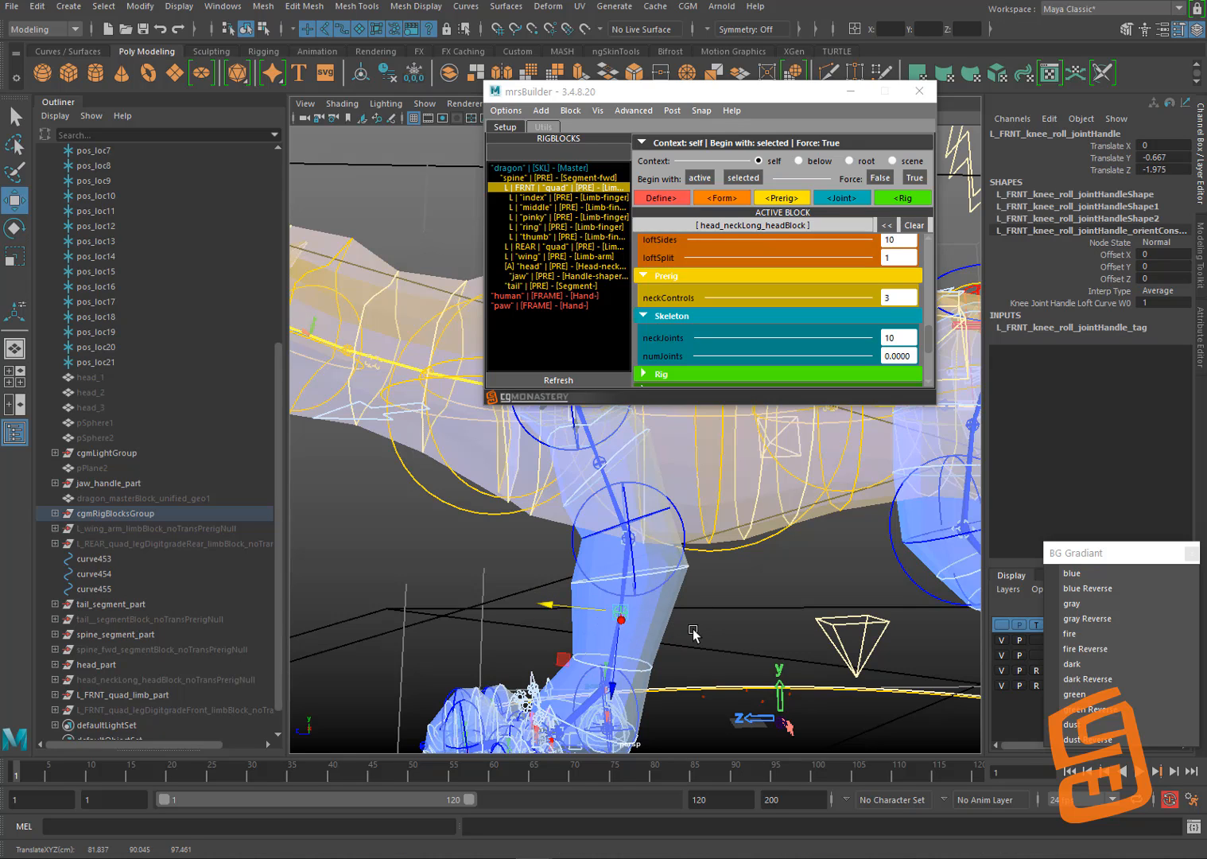
{"action": "left_click", "coordinate": [711, 631]}
Step: Select the left front leg's shoulder roll joint handle and examine the prerig handles across the whole dragon from several angles
{"action": "middle_click_drag", "start_coordinate": [686, 606], "coordinate": [699, 633], "text": "alt"}
{"action": "left_click_drag", "start_coordinate": [699, 633], "coordinate": [667, 622], "text": "alt"}
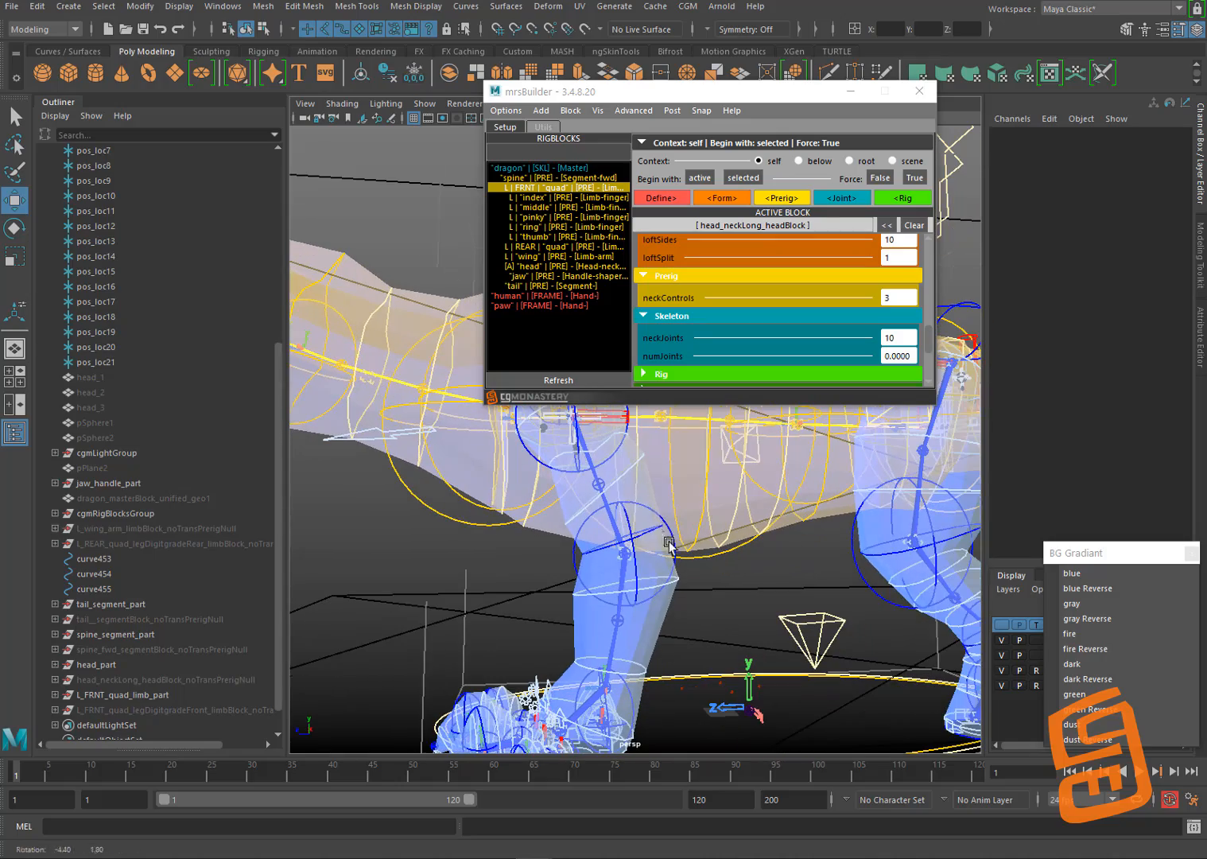
{"action": "left_click", "coordinate": [599, 482]}
{"action": "left_click_drag", "start_coordinate": [741, 490], "coordinate": [721, 526], "text": "alt"}
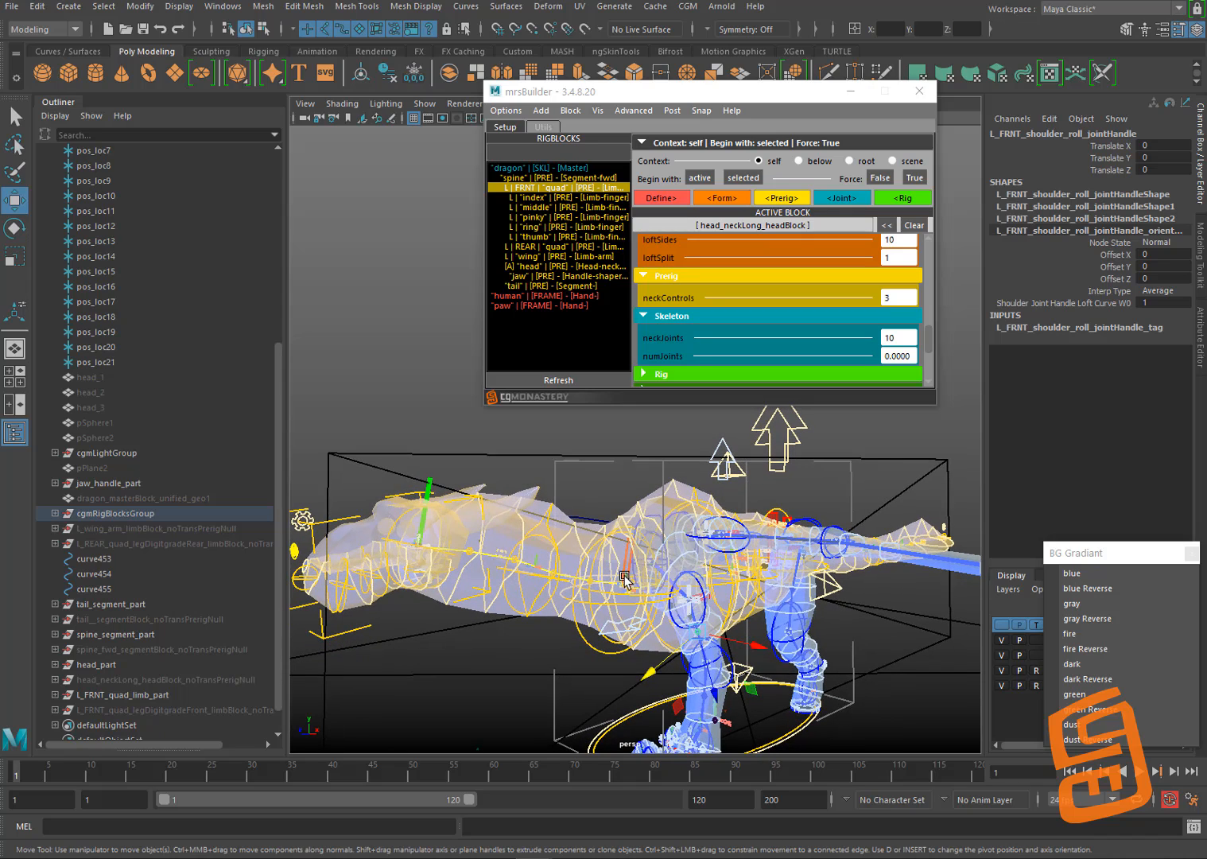
{"action": "left_click_drag", "start_coordinate": [659, 543], "coordinate": [807, 477], "text": "alt"}
{"action": "scroll", "coordinate": [687, 528], "scroll_direction": "down", "scroll_amount": 3}
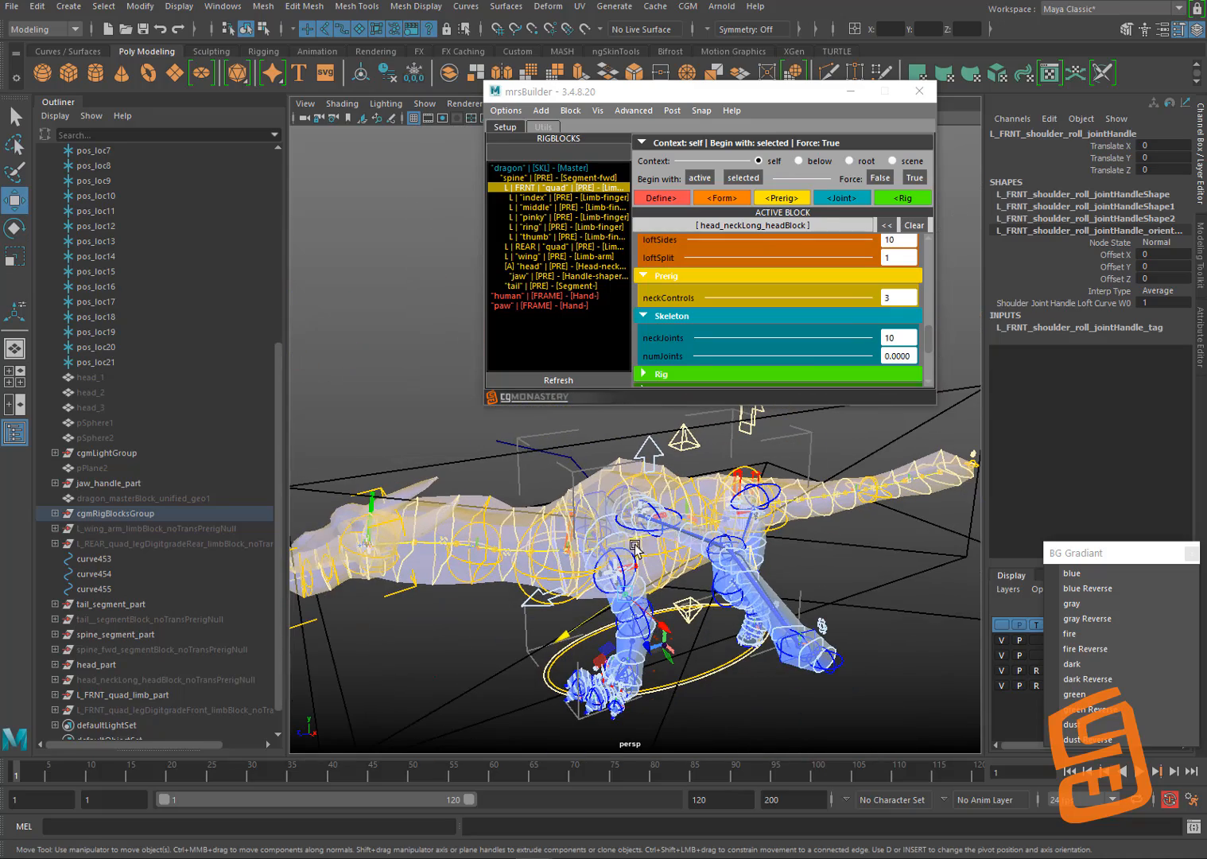
{"action": "middle_click_drag", "start_coordinate": [666, 622], "coordinate": [682, 553], "text": "alt"}
{"action": "left_click_drag", "start_coordinate": [682, 553], "coordinate": [708, 525], "text": "alt"}
{"action": "scroll", "coordinate": [708, 557], "scroll_direction": "up", "scroll_amount": 3}
{"action": "middle_click_drag", "start_coordinate": [688, 609], "coordinate": [704, 652], "text": "alt"}
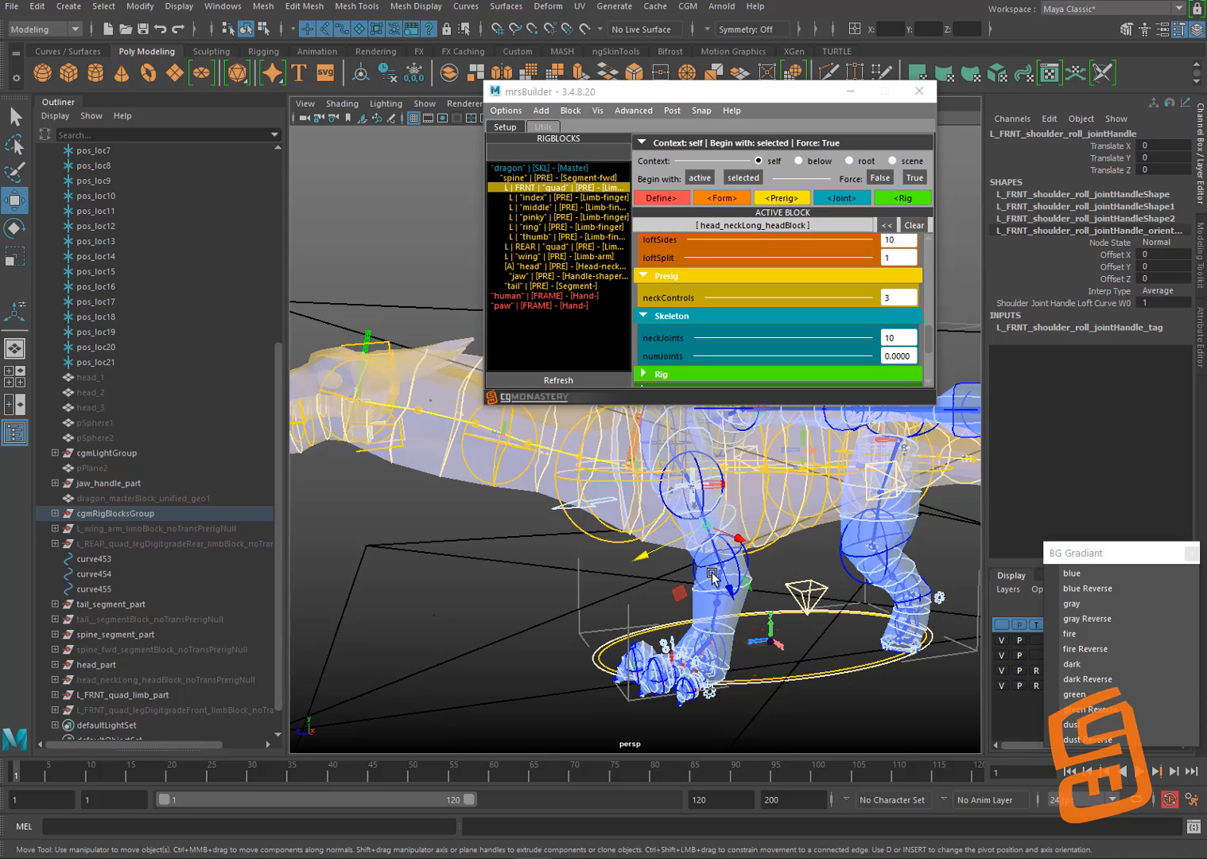
{"action": "middle_click_drag", "start_coordinate": [720, 561], "coordinate": [742, 635], "text": "alt"}
{"action": "scroll", "coordinate": [681, 541], "scroll_direction": "down", "scroll_amount": 2}
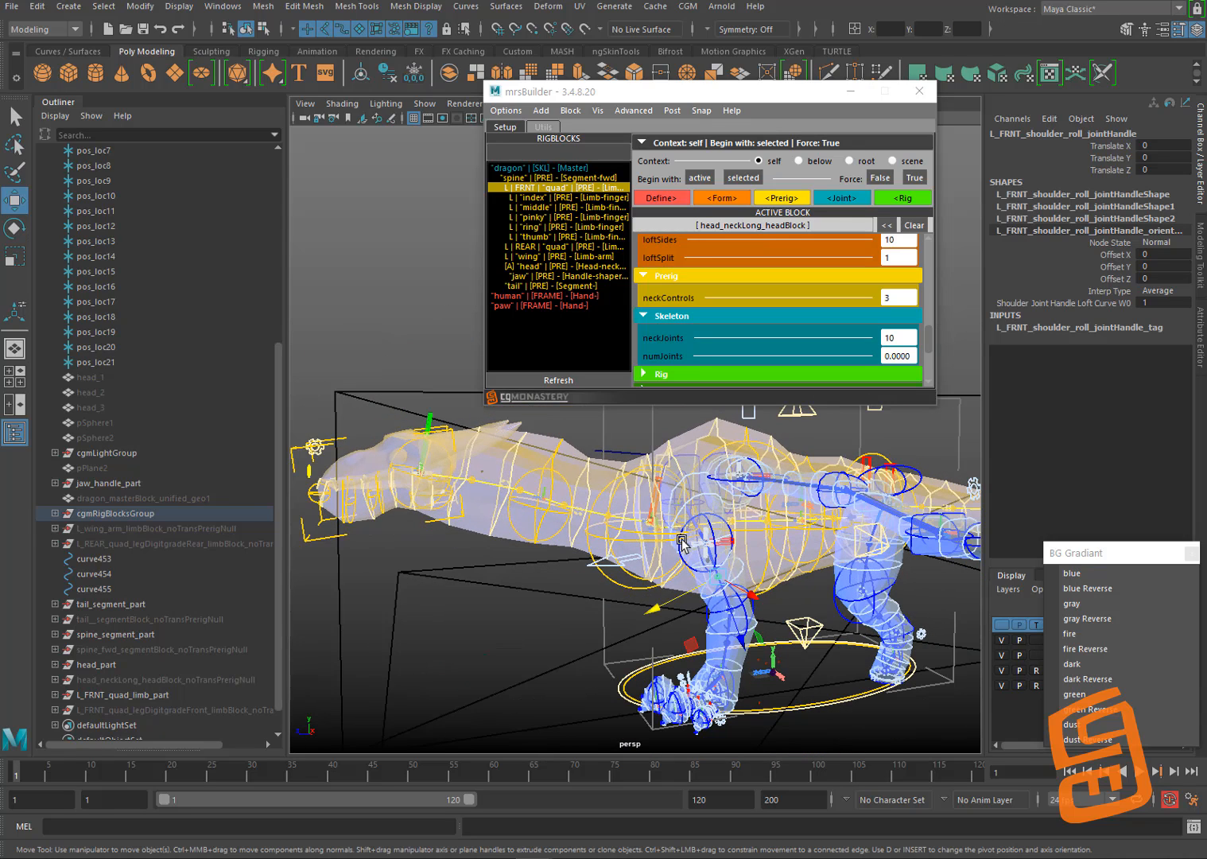
{"action": "mouse_move", "coordinate": [719, 857]}
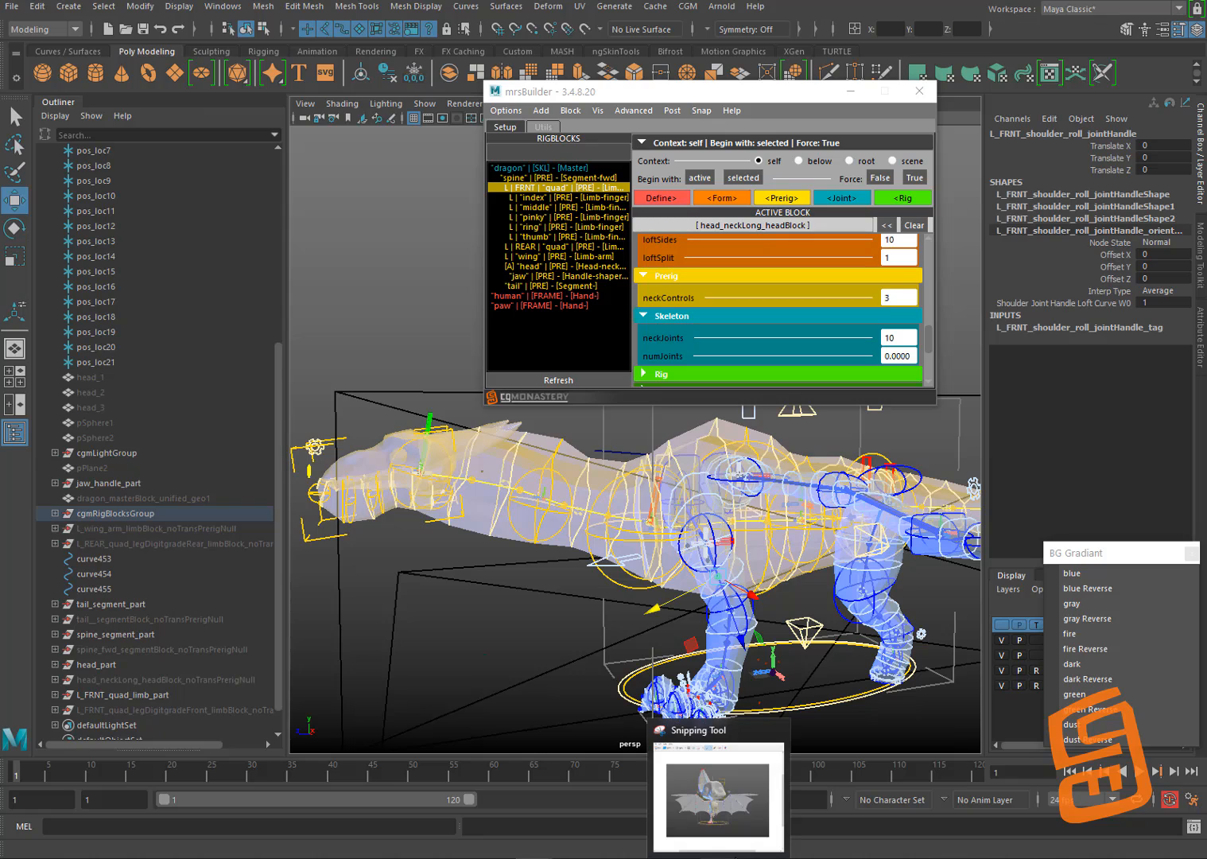